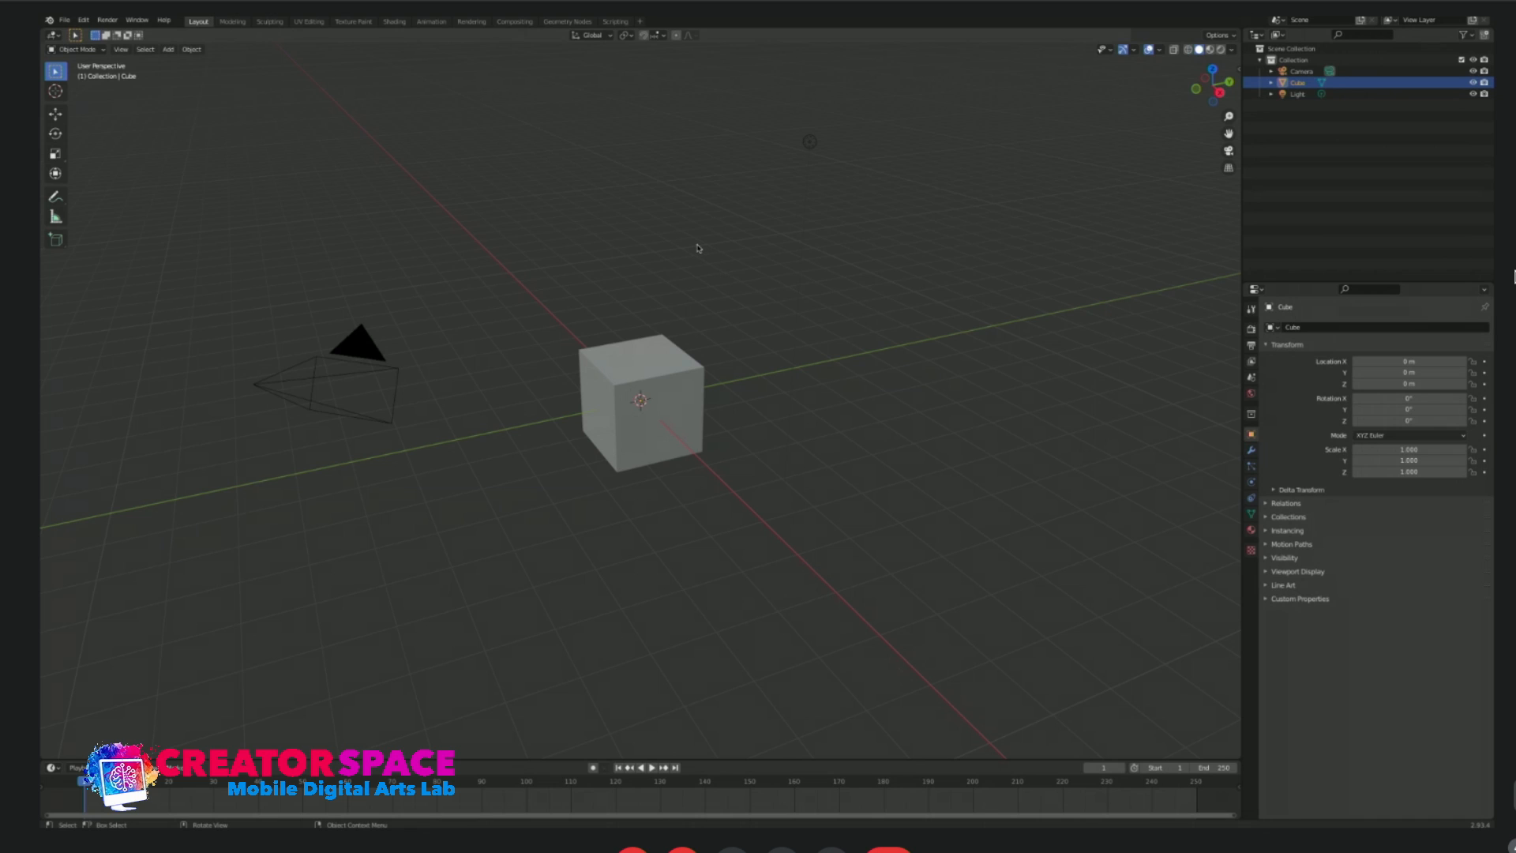
# Select the cube and switch to the Modeling workspace after viewing the Sculpting workspace.
pyautogui.click(388, 358)
pyautogui.click(233, 21)
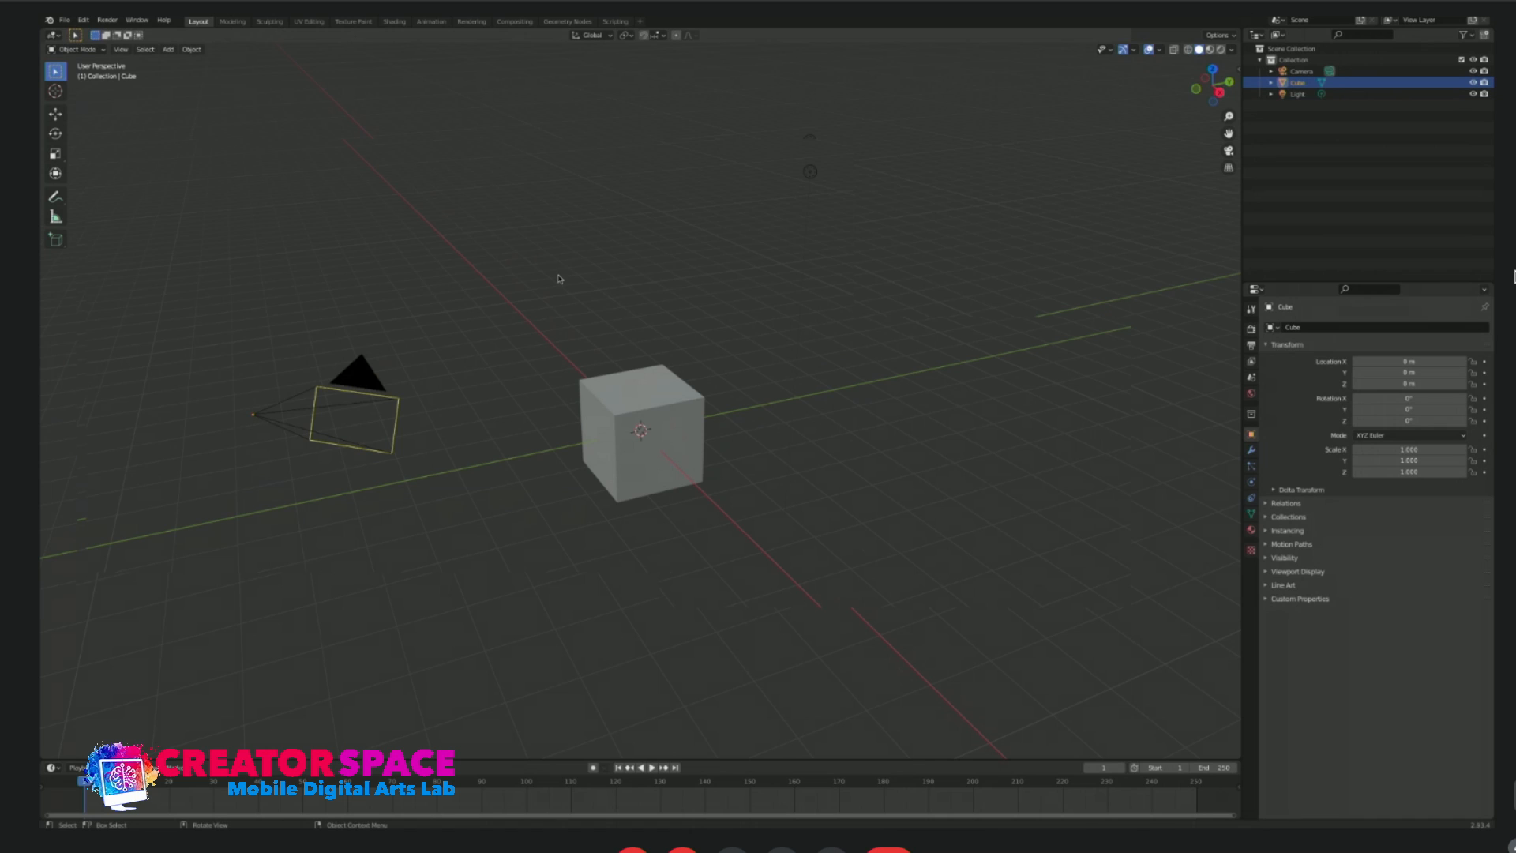
pyautogui.click(618, 426)
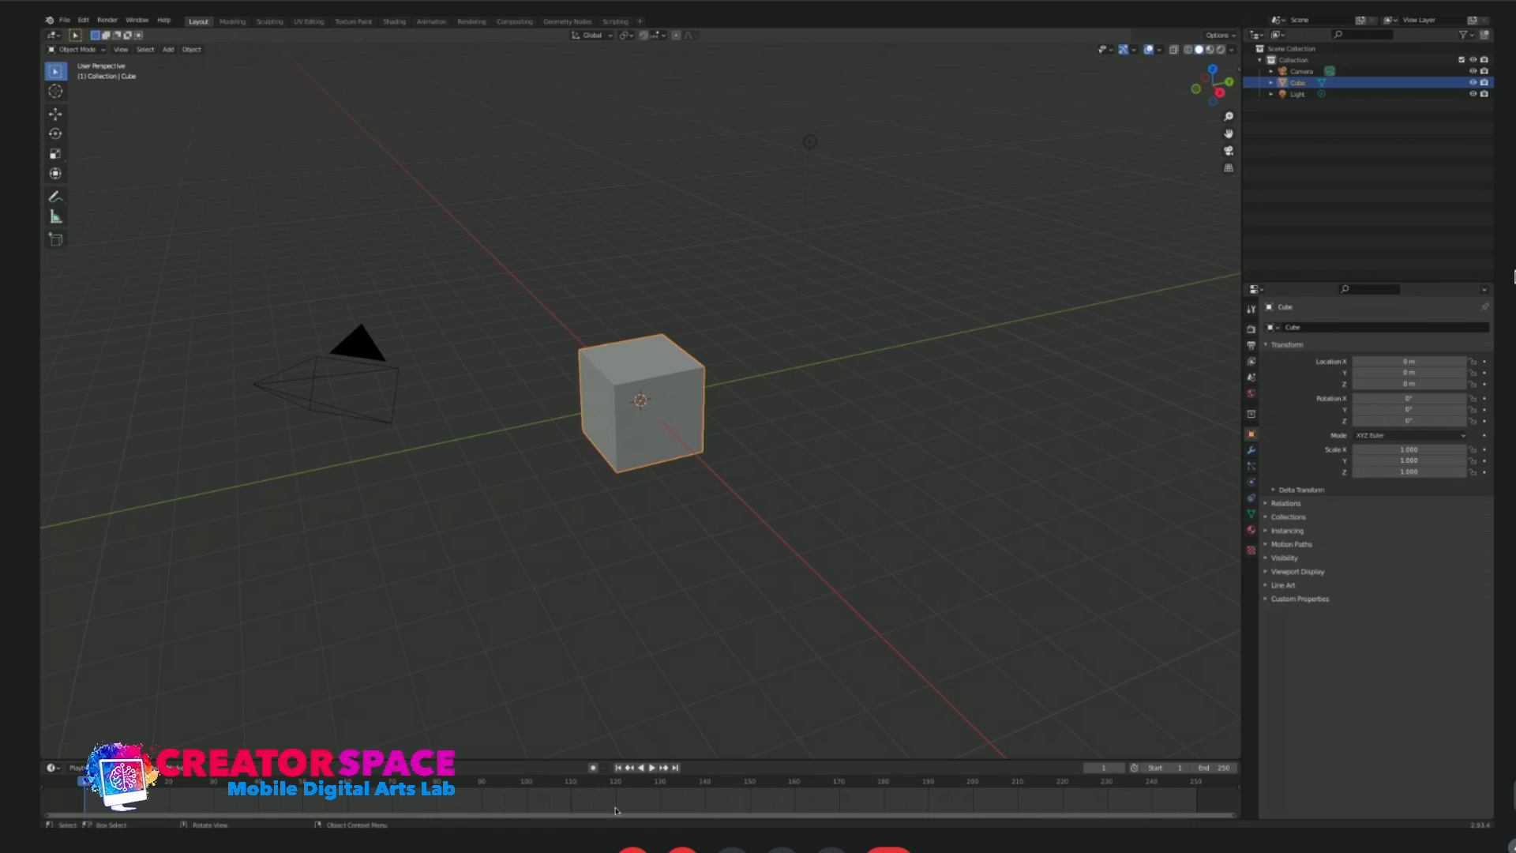
pyautogui.click(232, 21)
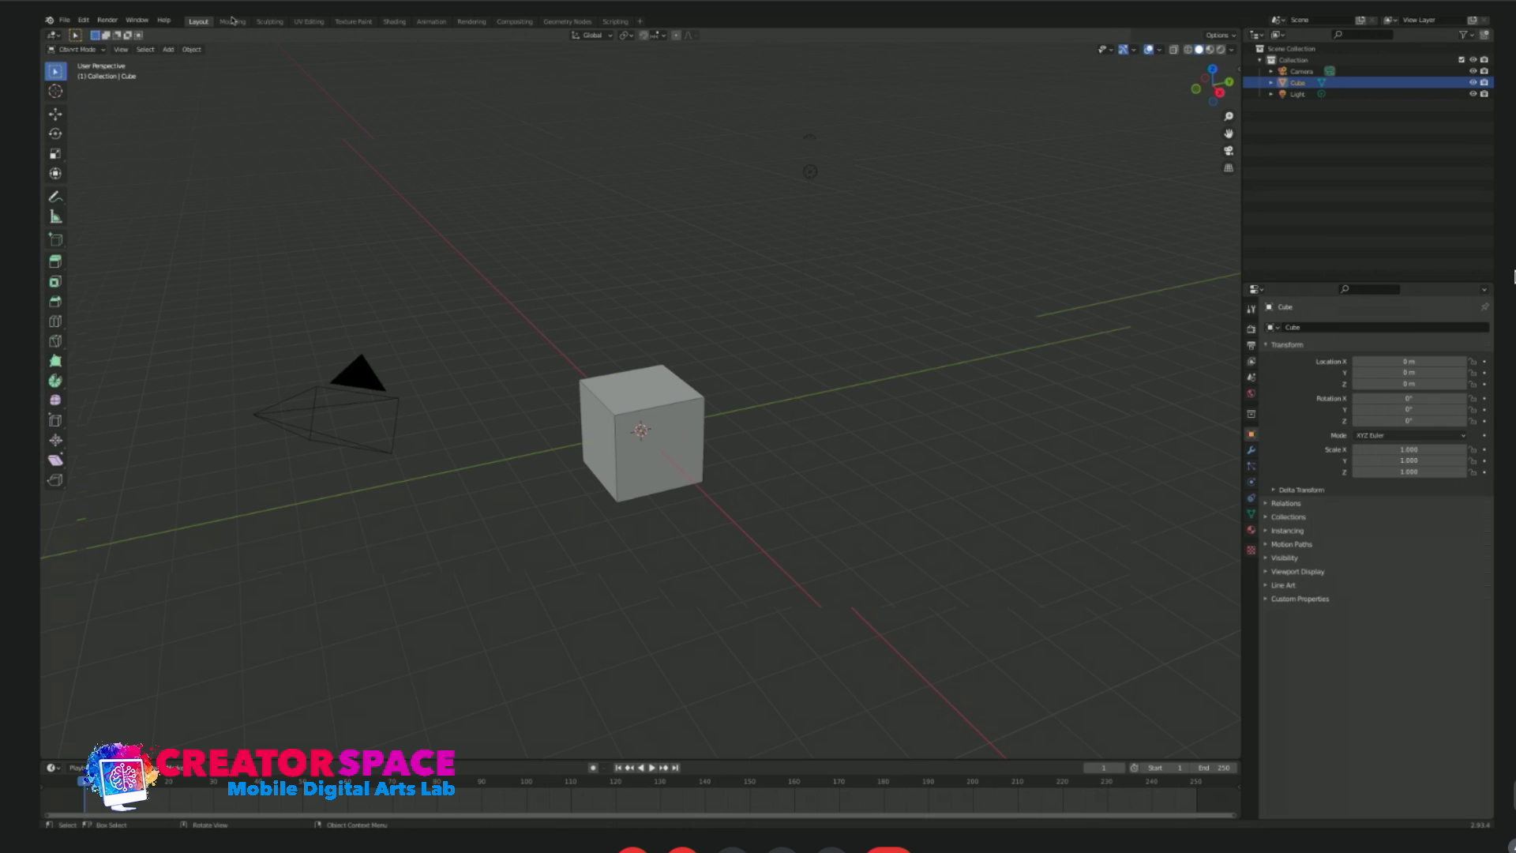
pyautogui.click(271, 23)
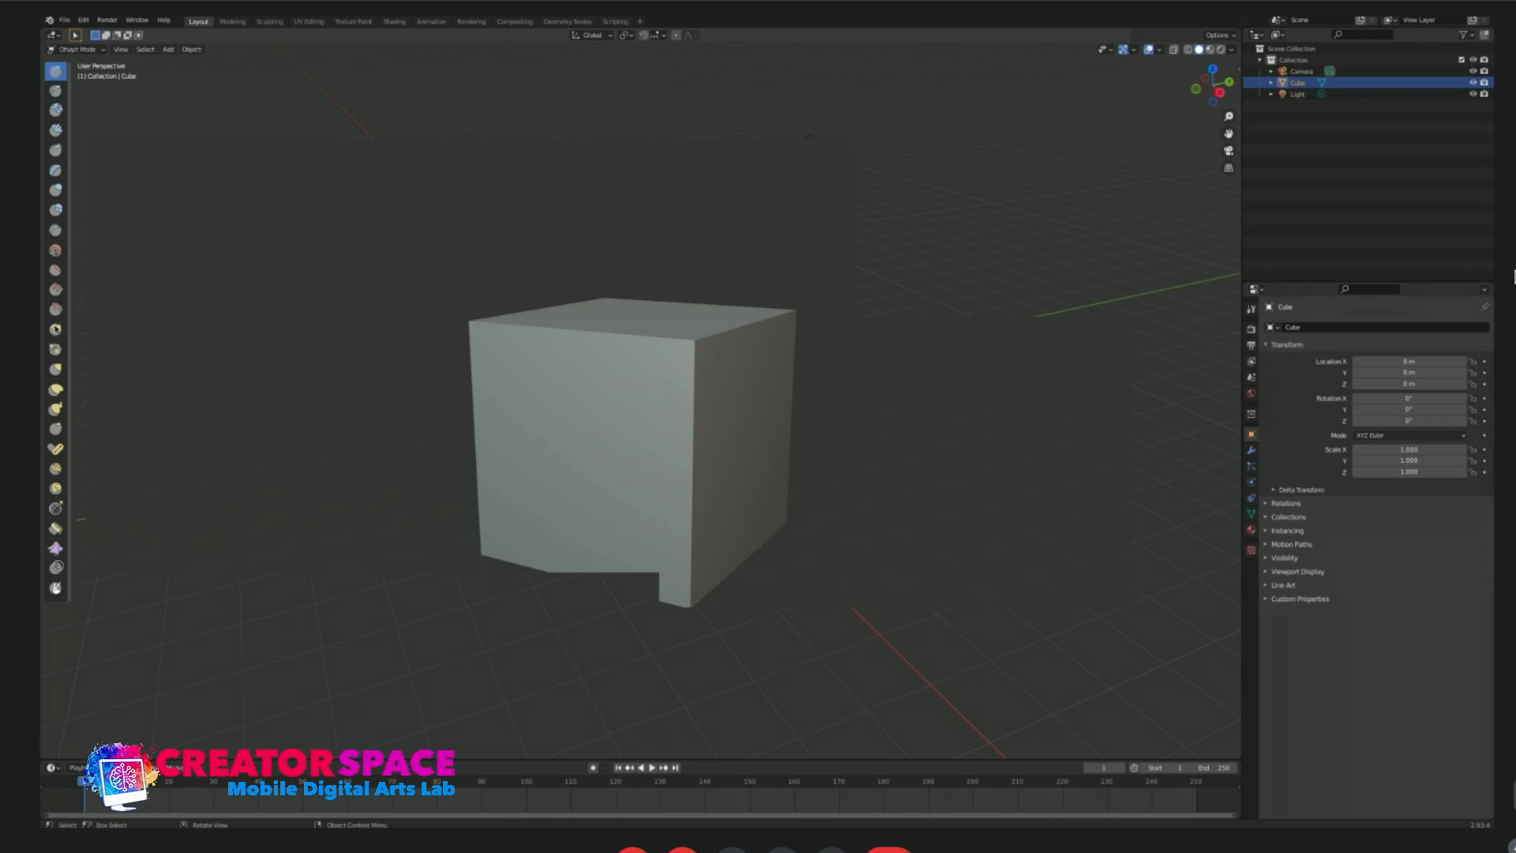
pyautogui.click(230, 24)
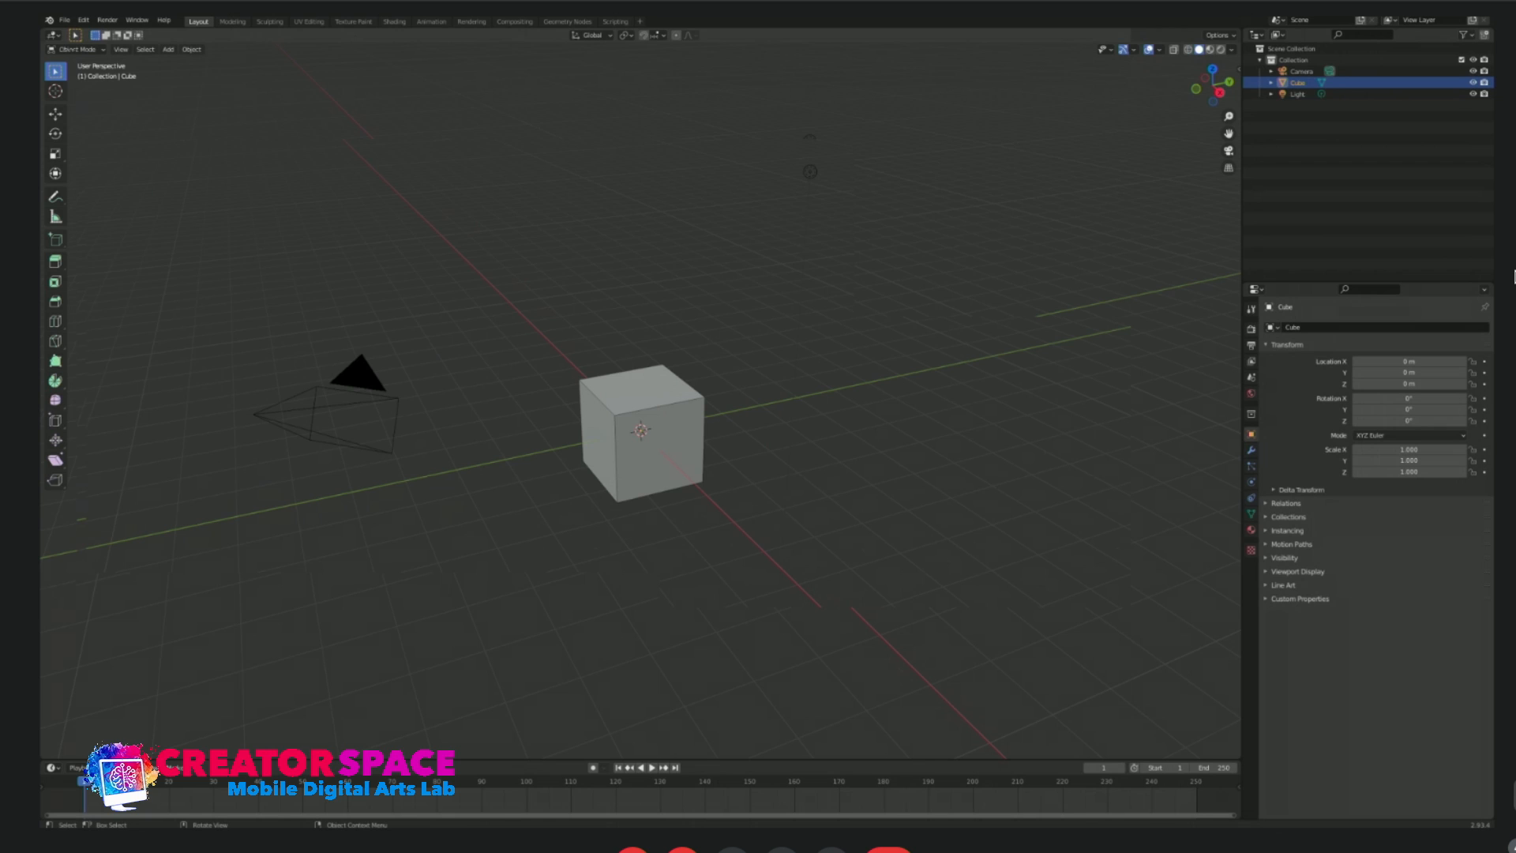
# Return the cube from Edit Mode to Object Mode with the Select tool active.
pyautogui.press('Tab')
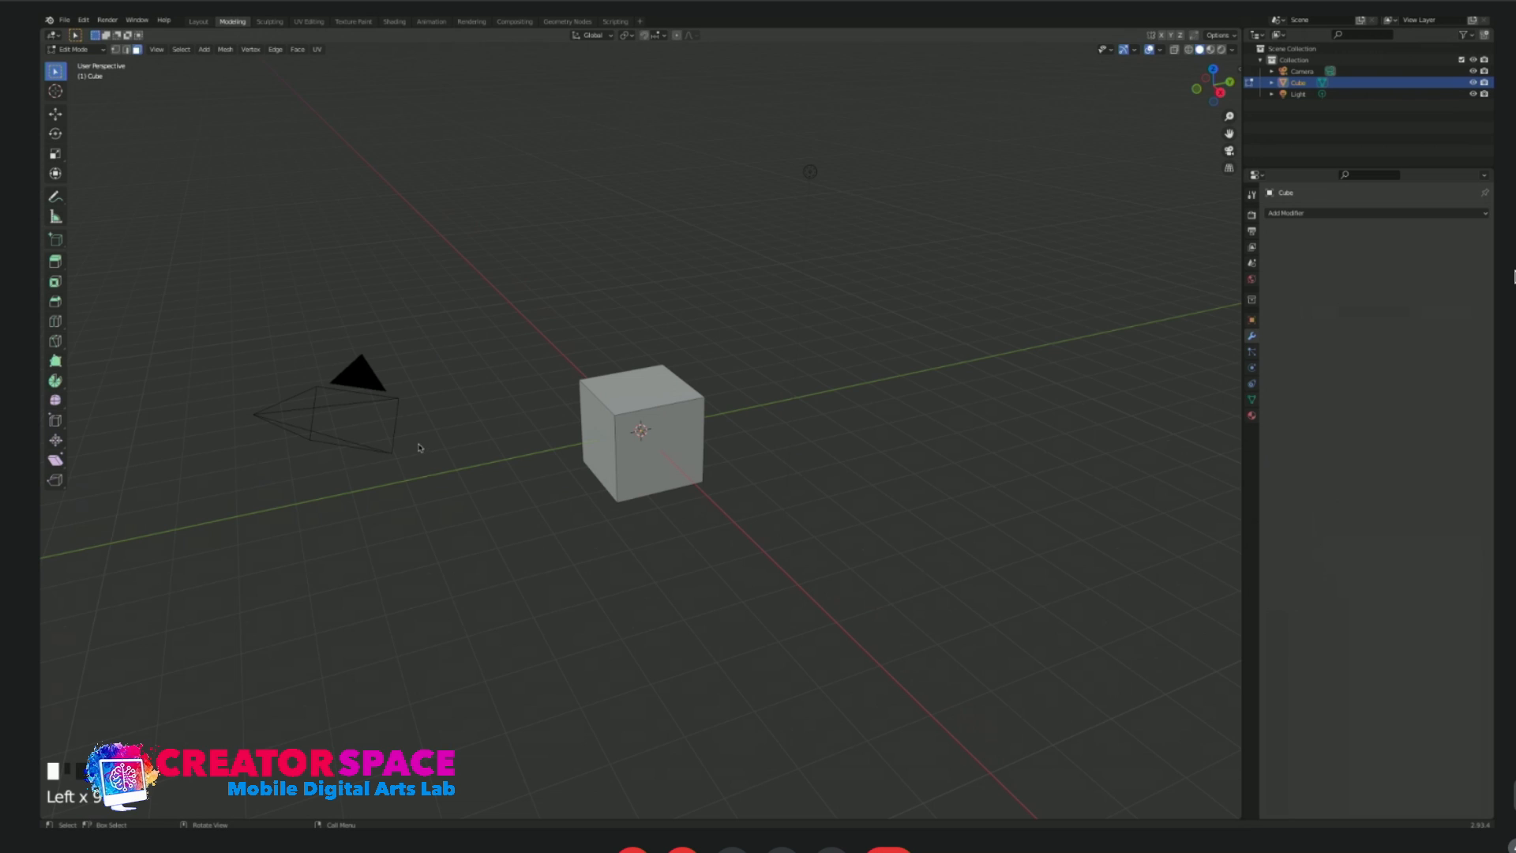
pyautogui.scroll(-1, 514, 474)
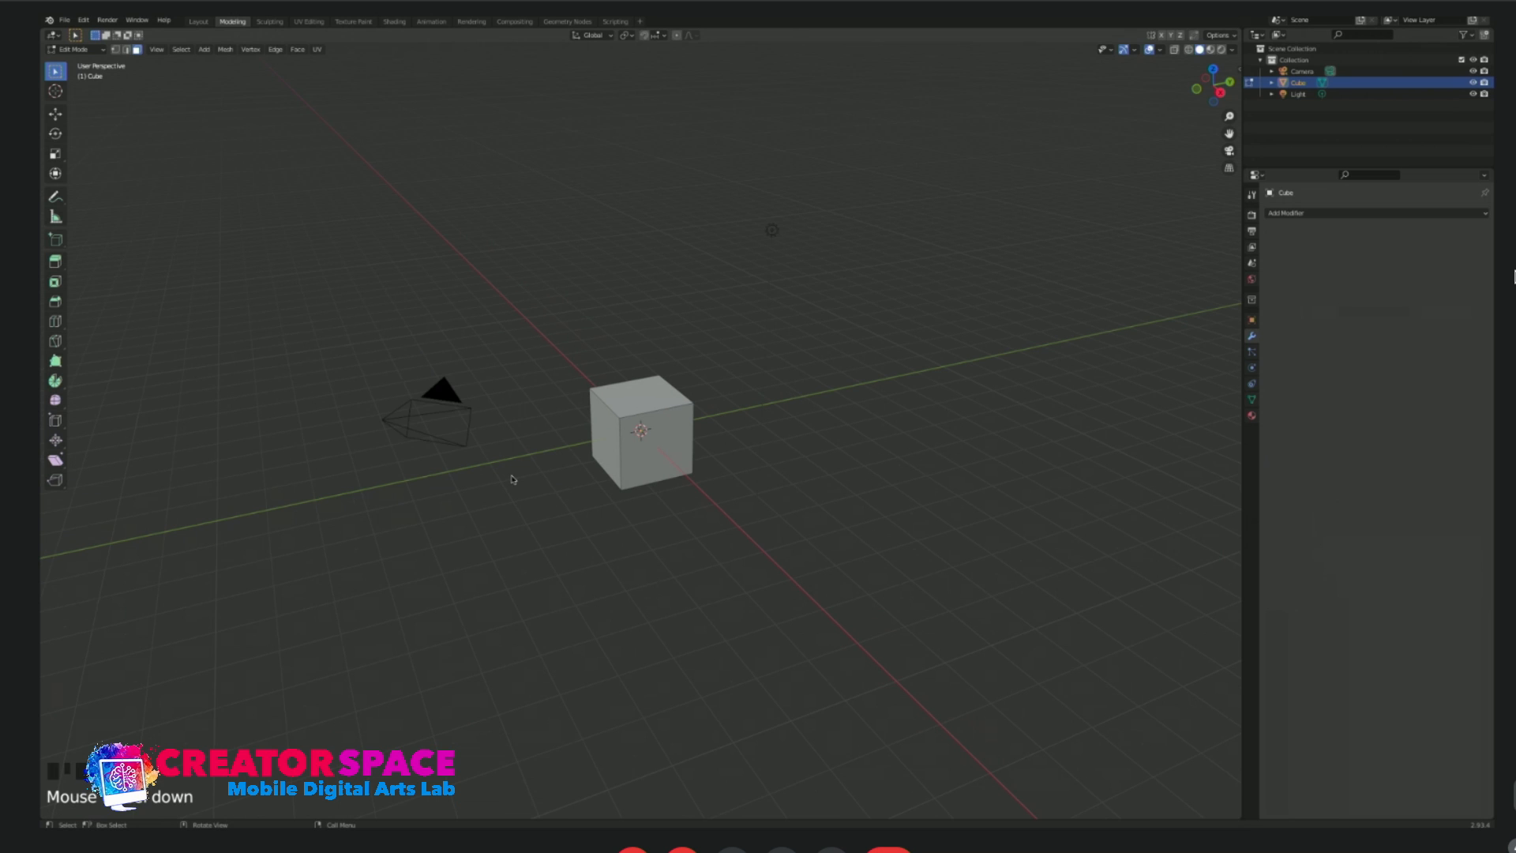
pyautogui.scroll(1, 545, 494)
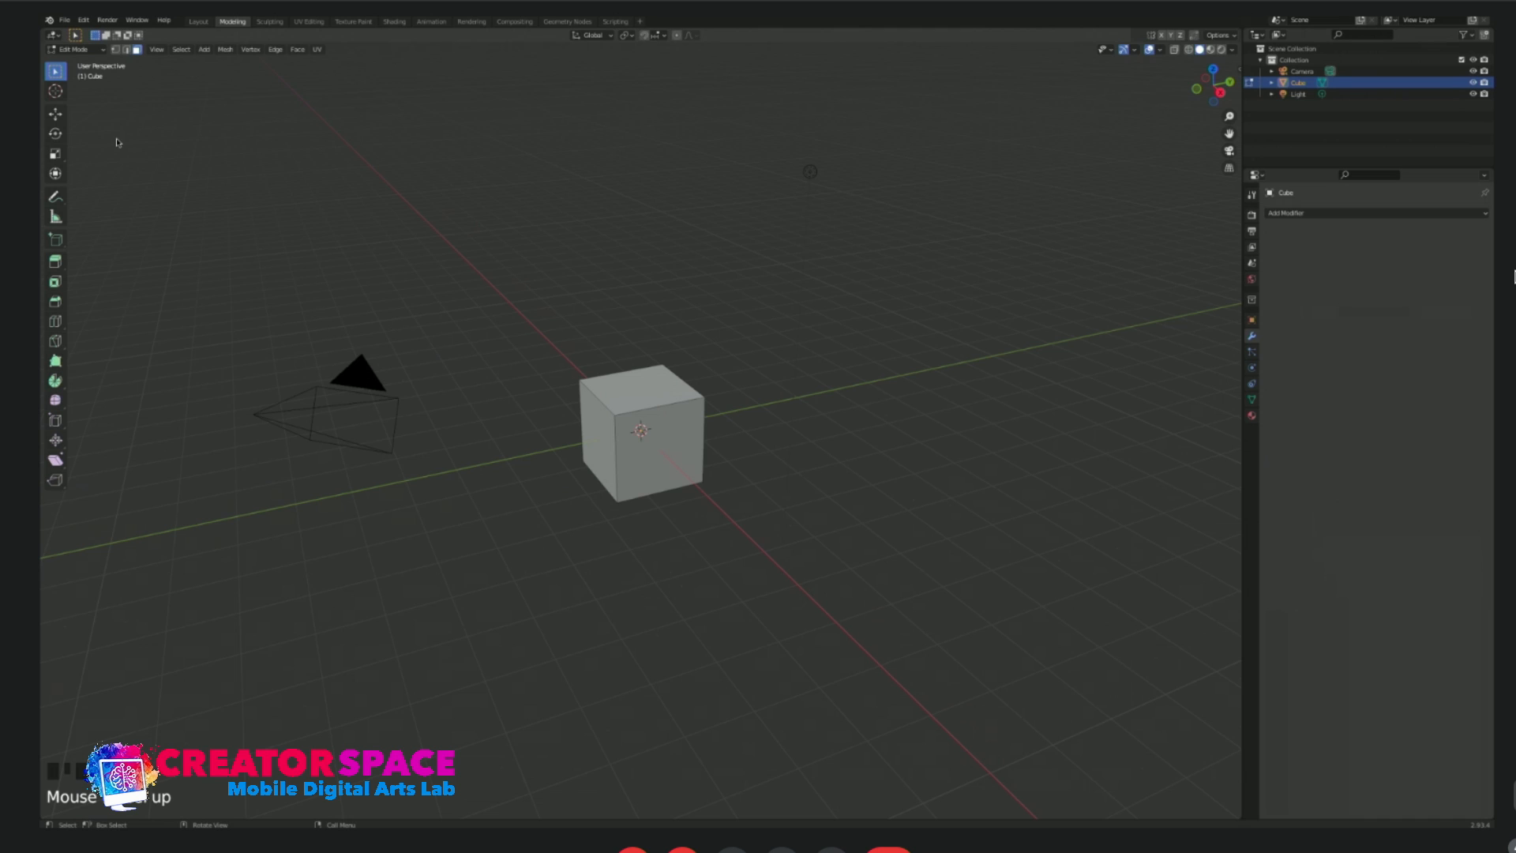
pyautogui.click(56, 92)
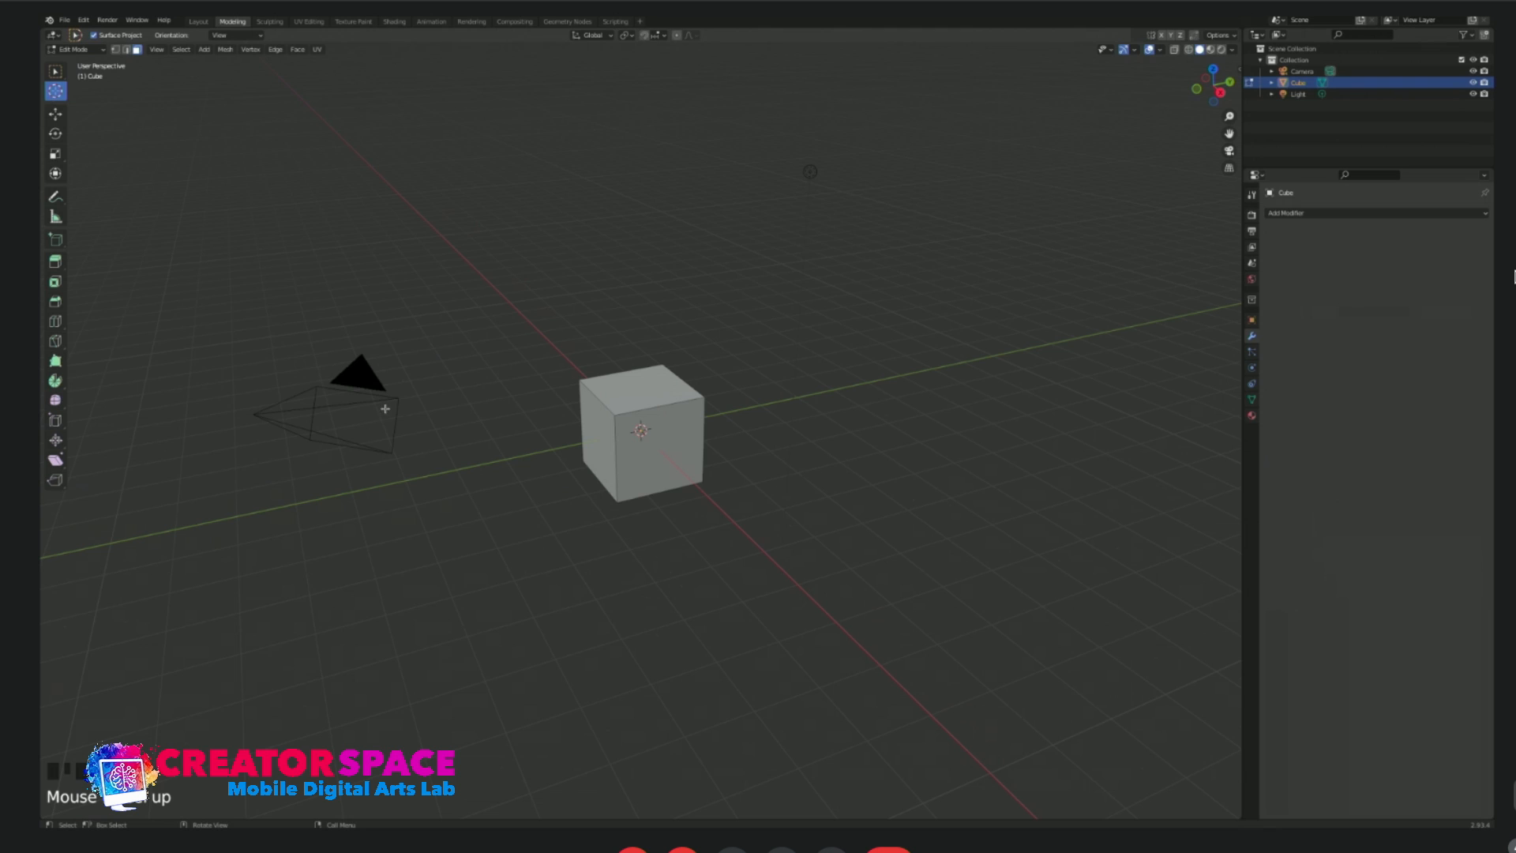
pyautogui.click(56, 71)
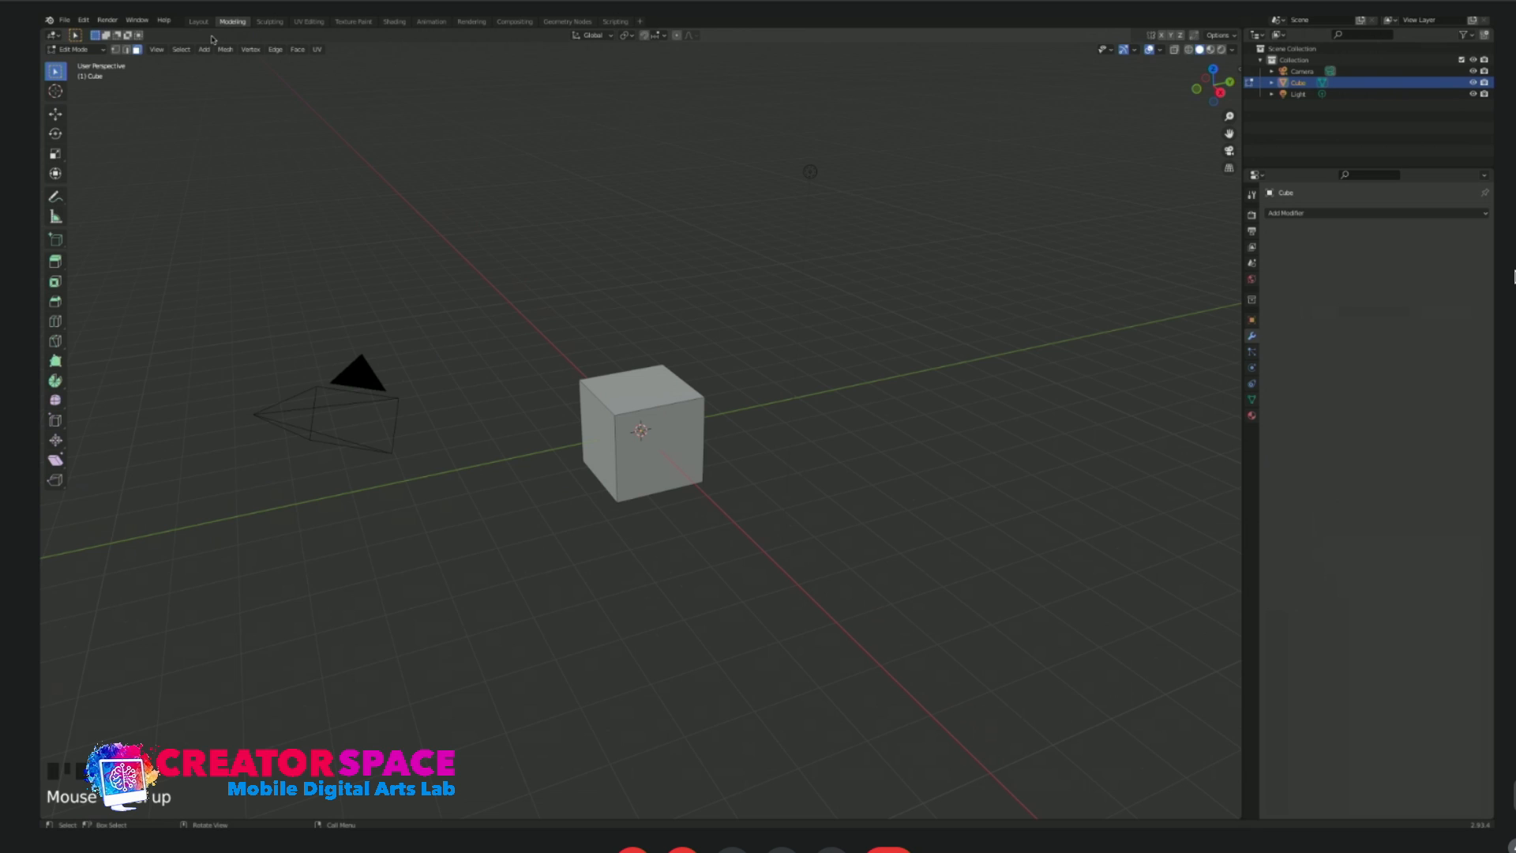
pyautogui.press('Tab')
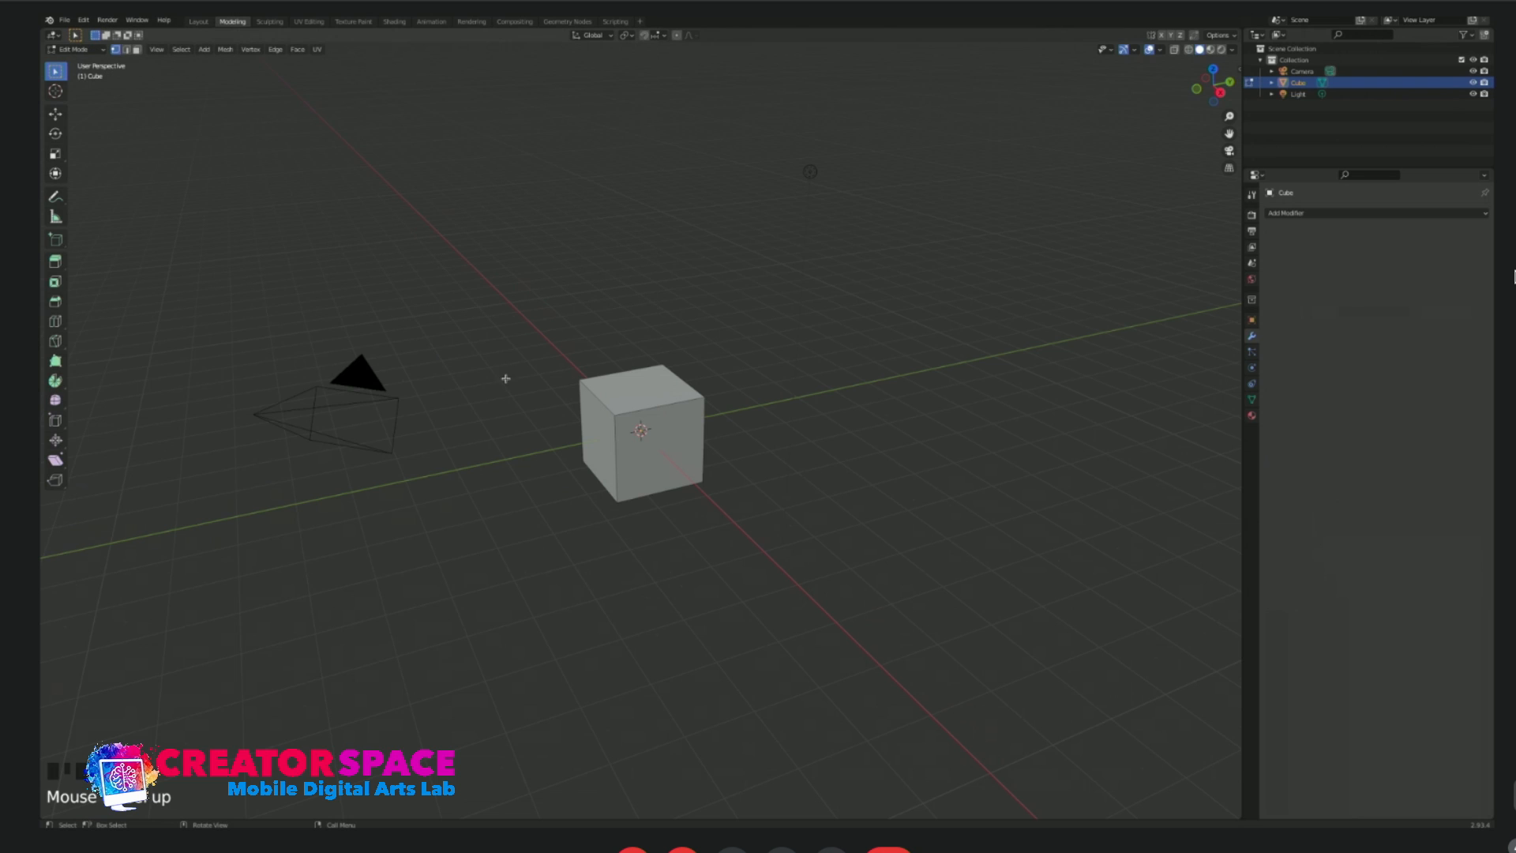
pyautogui.press('Tab')
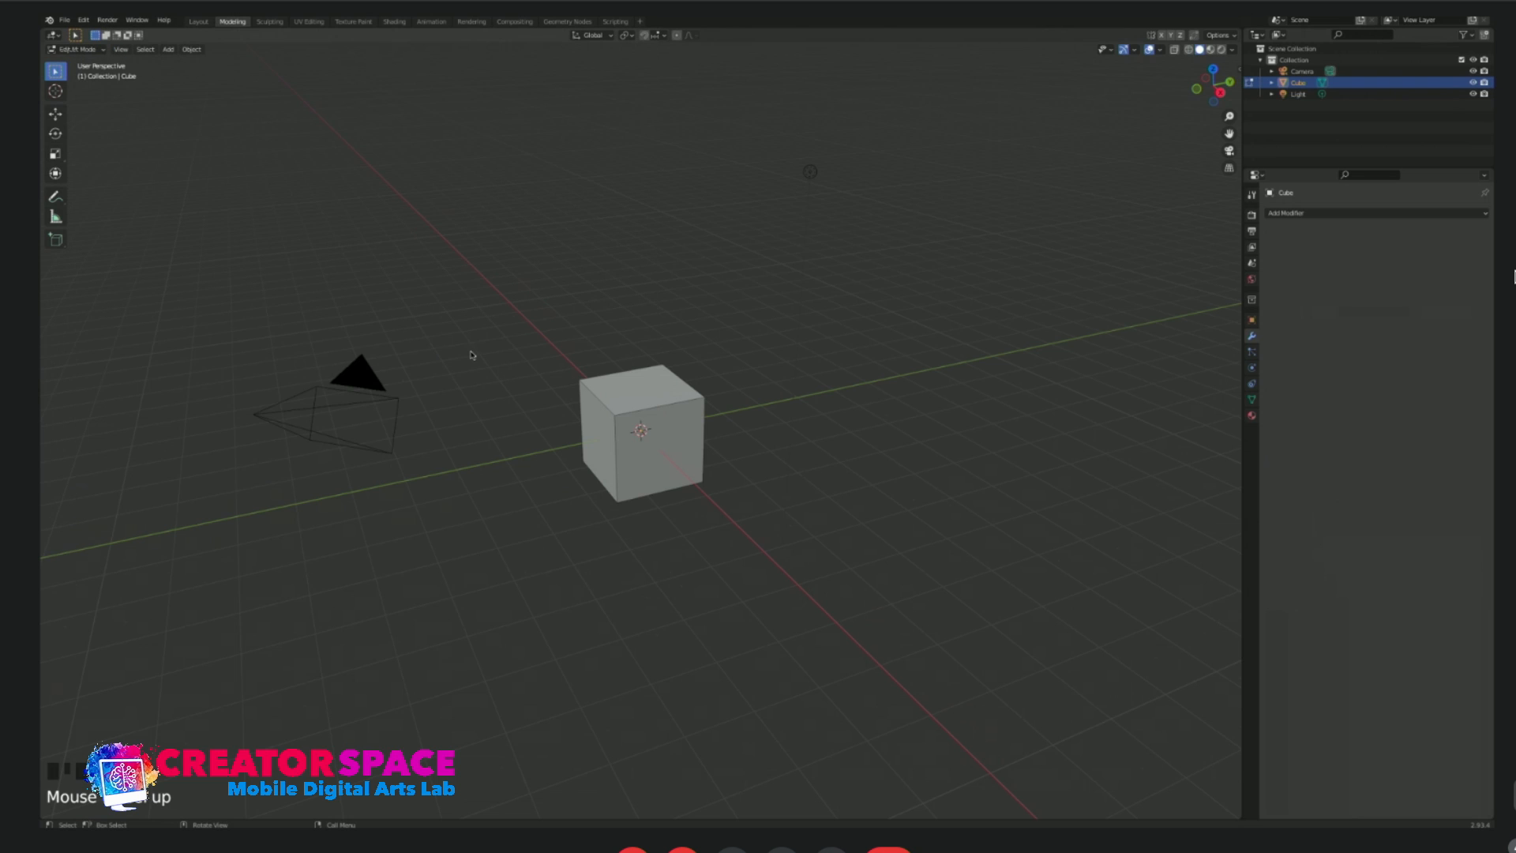
# Show the camera's item properties beside the viewport and reselect the cube.
pyautogui.click(378, 367)
pyautogui.press('n')
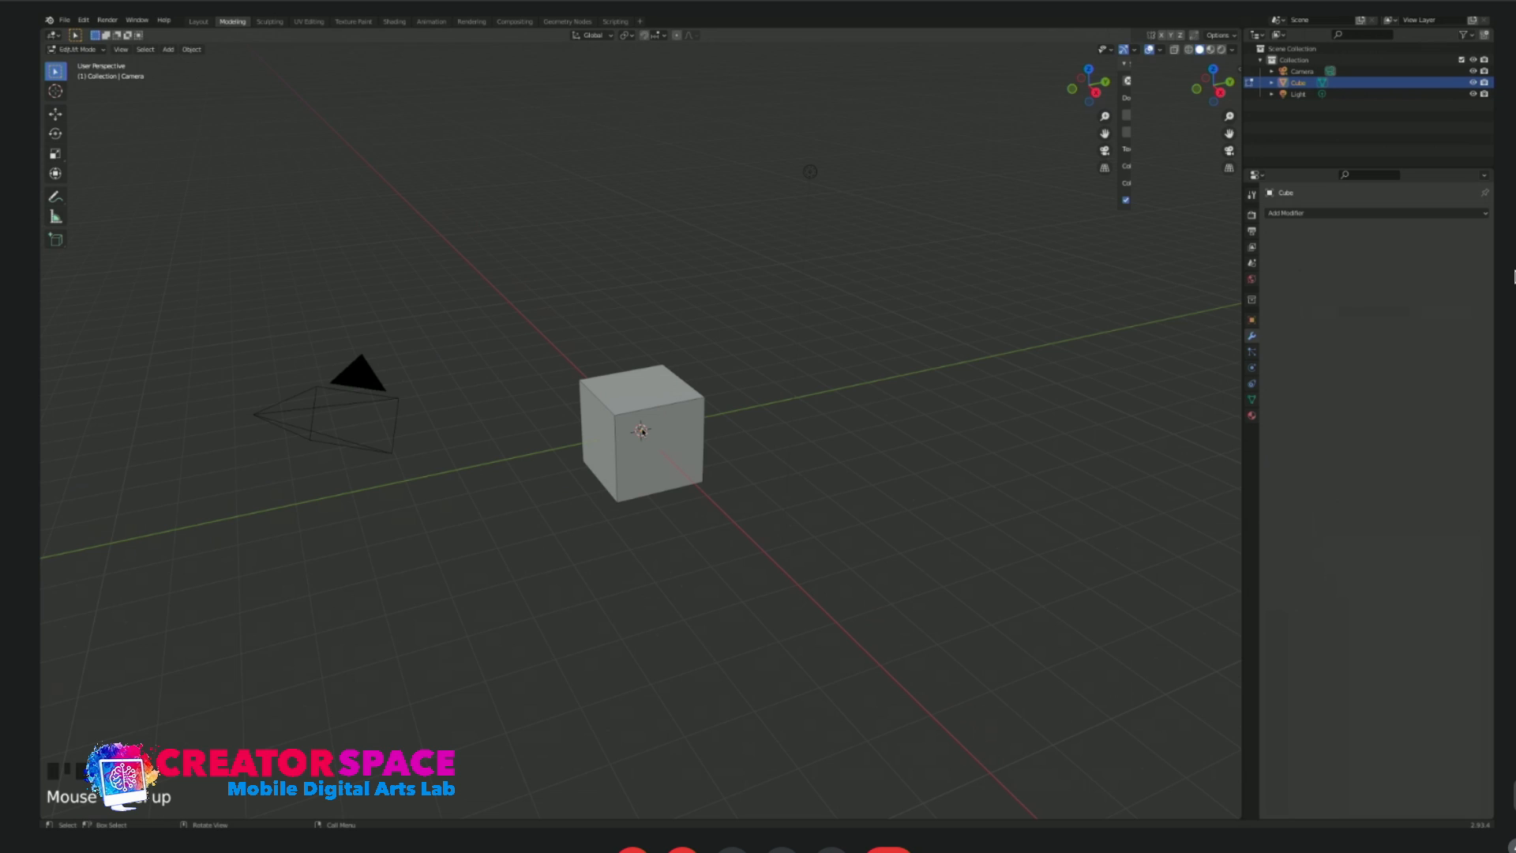
pyautogui.click(662, 409)
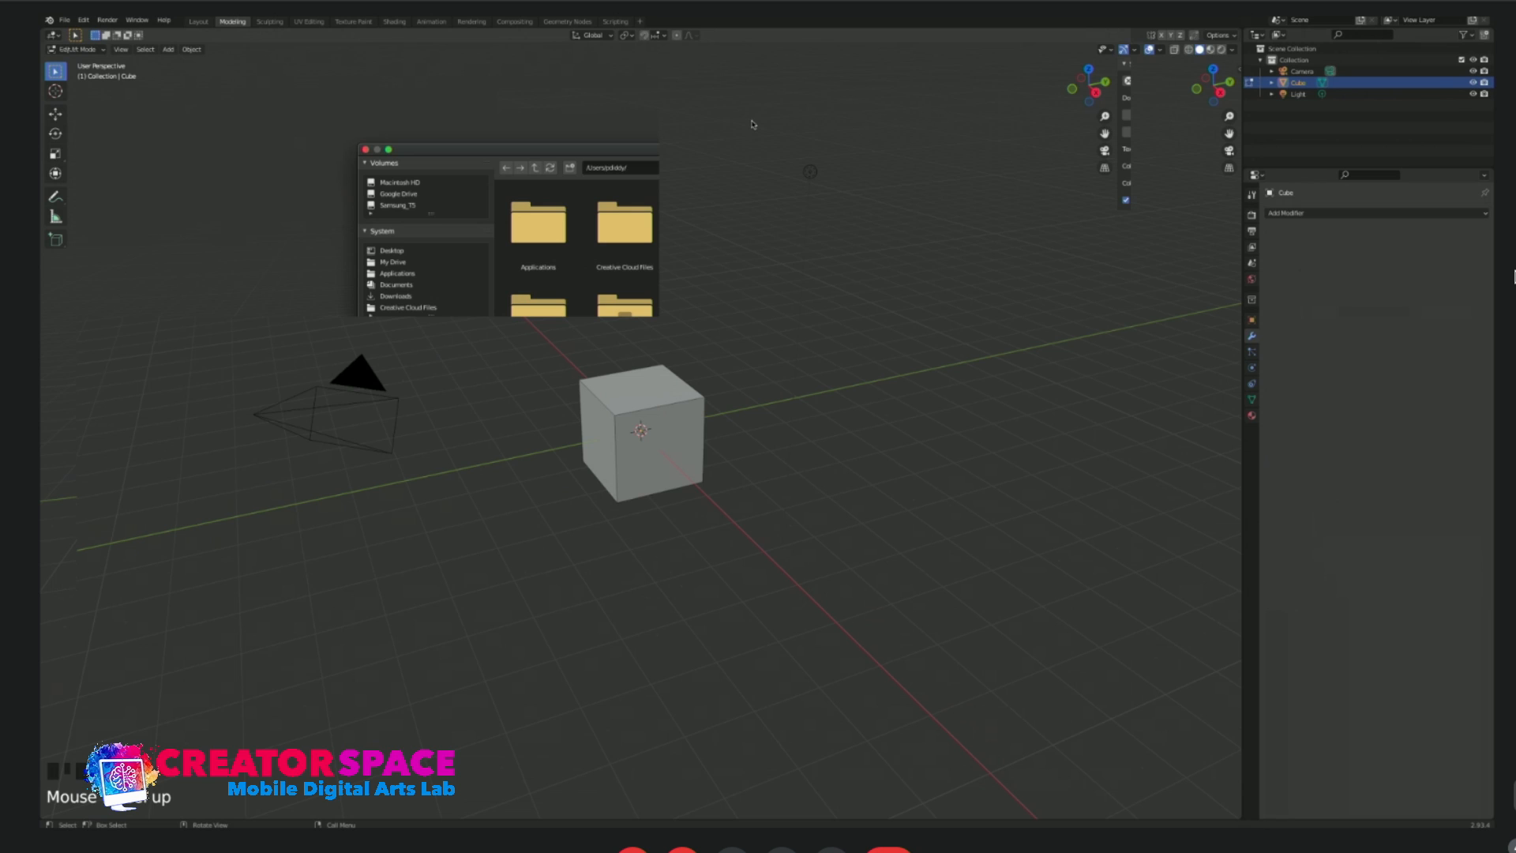
# Try to add a reference image from the Desktop folder in perspective view and delete it.
pyautogui.click(391, 251)
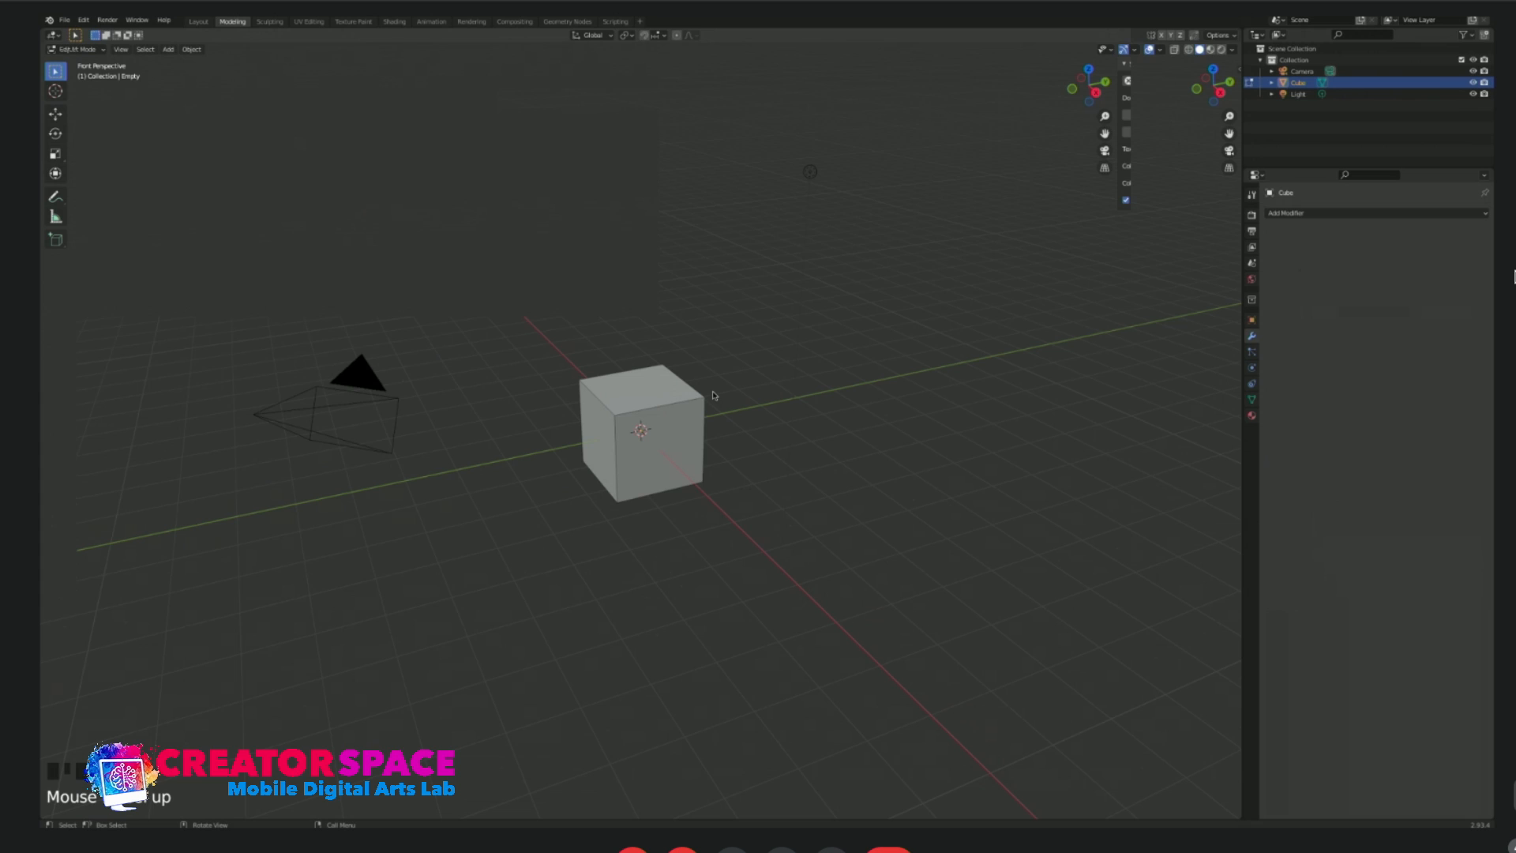
pyautogui.press('KP_1')
pyautogui.press('Delete')
# Add the Star Wars X-Wing reference image from the Desktop folder and move it away from the cube.
pyautogui.hotkey('shift', 'a')
pyautogui.click(775, 366)
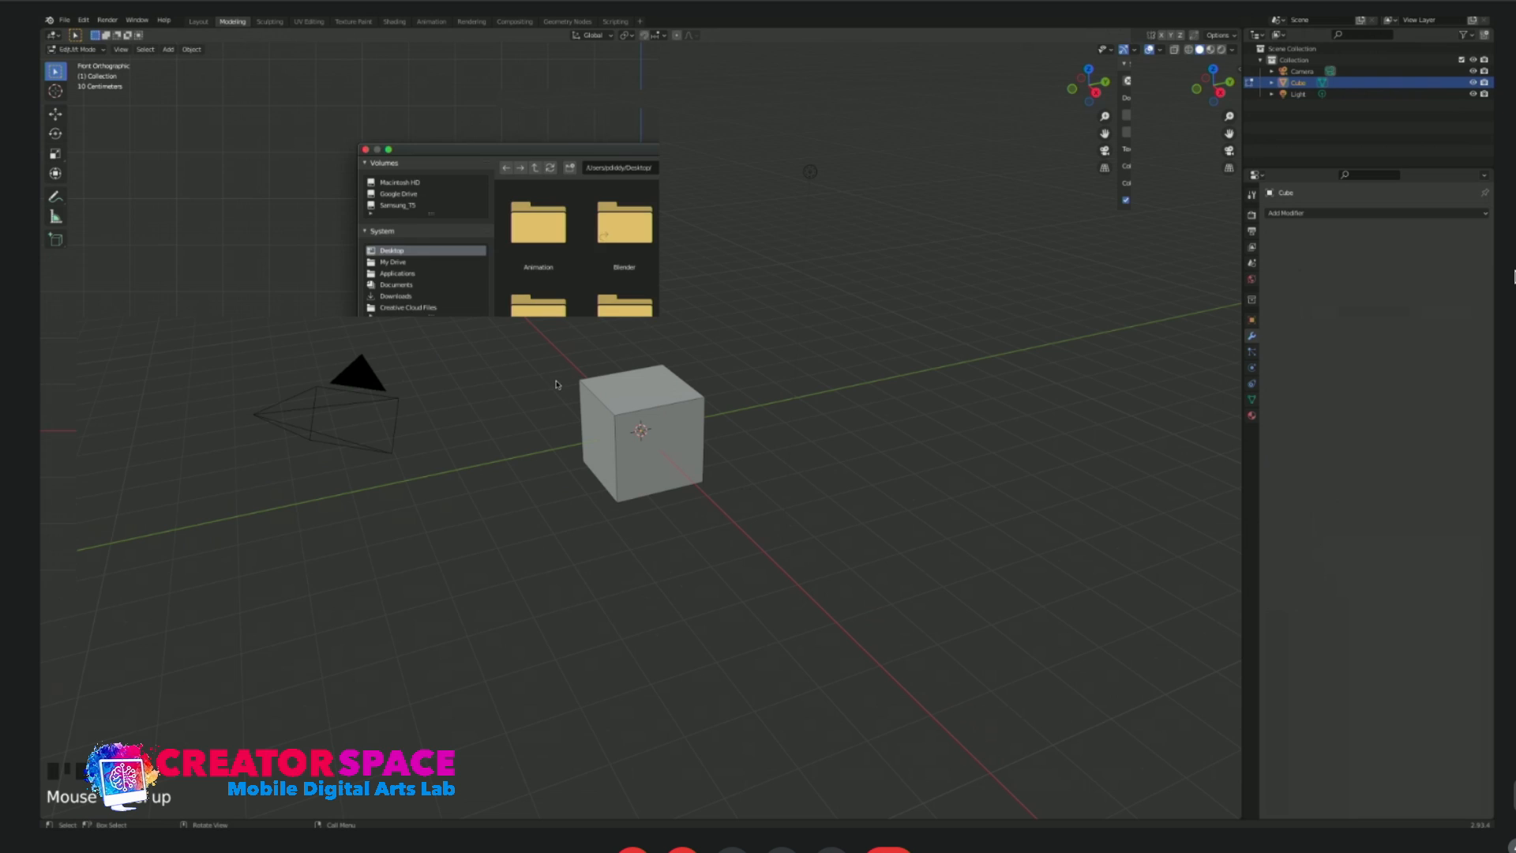
pyautogui.press('Escape')
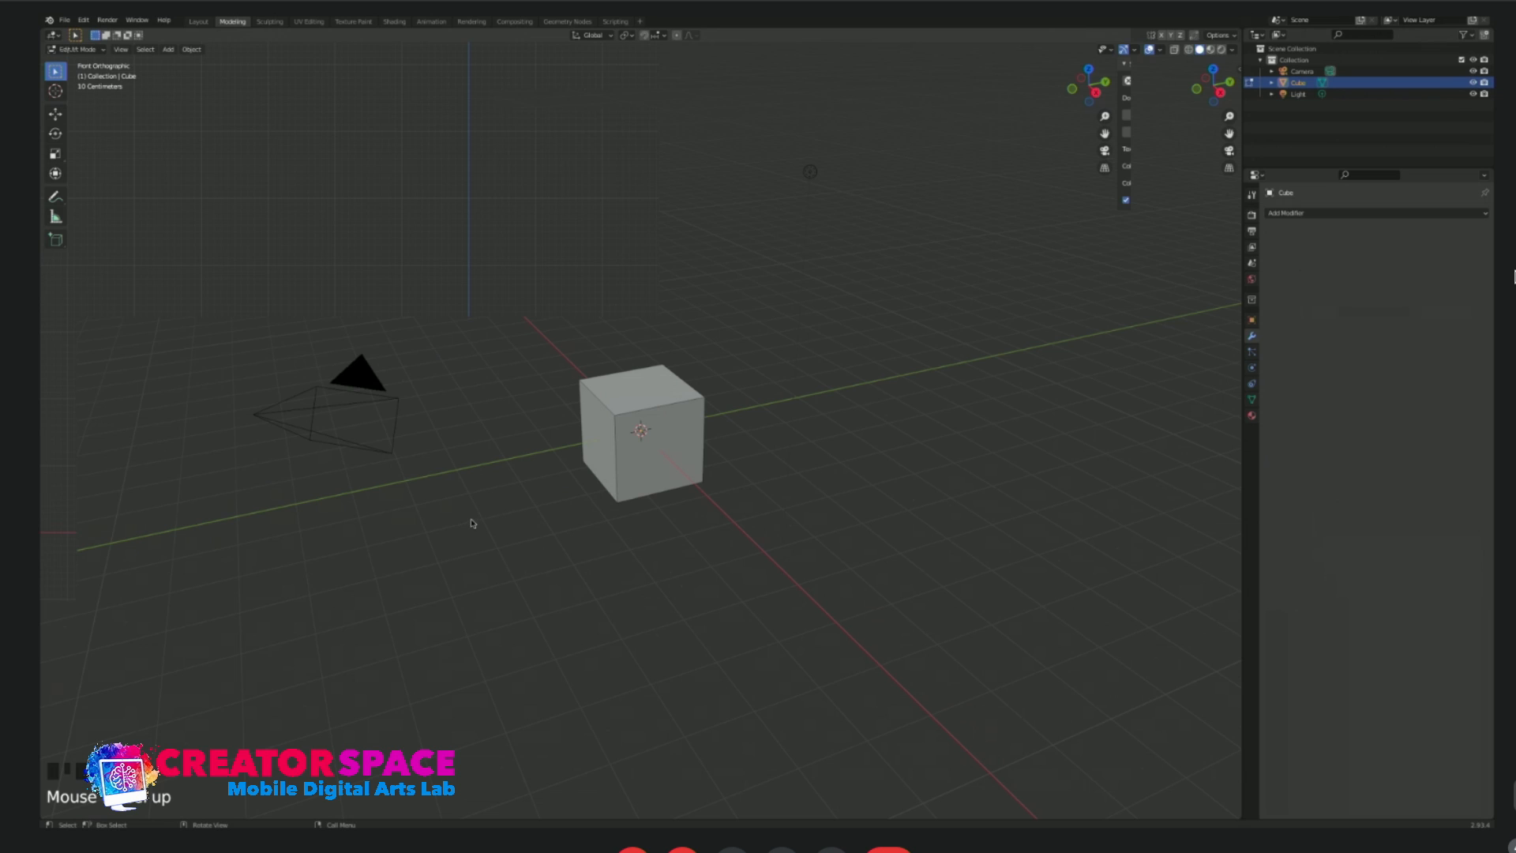
pyautogui.moveTo(604, 534); pyautogui.dragTo(608, 507, button='middle')
pyautogui.press('KP_5')
pyautogui.press('g')
pyautogui.click(803, 452)
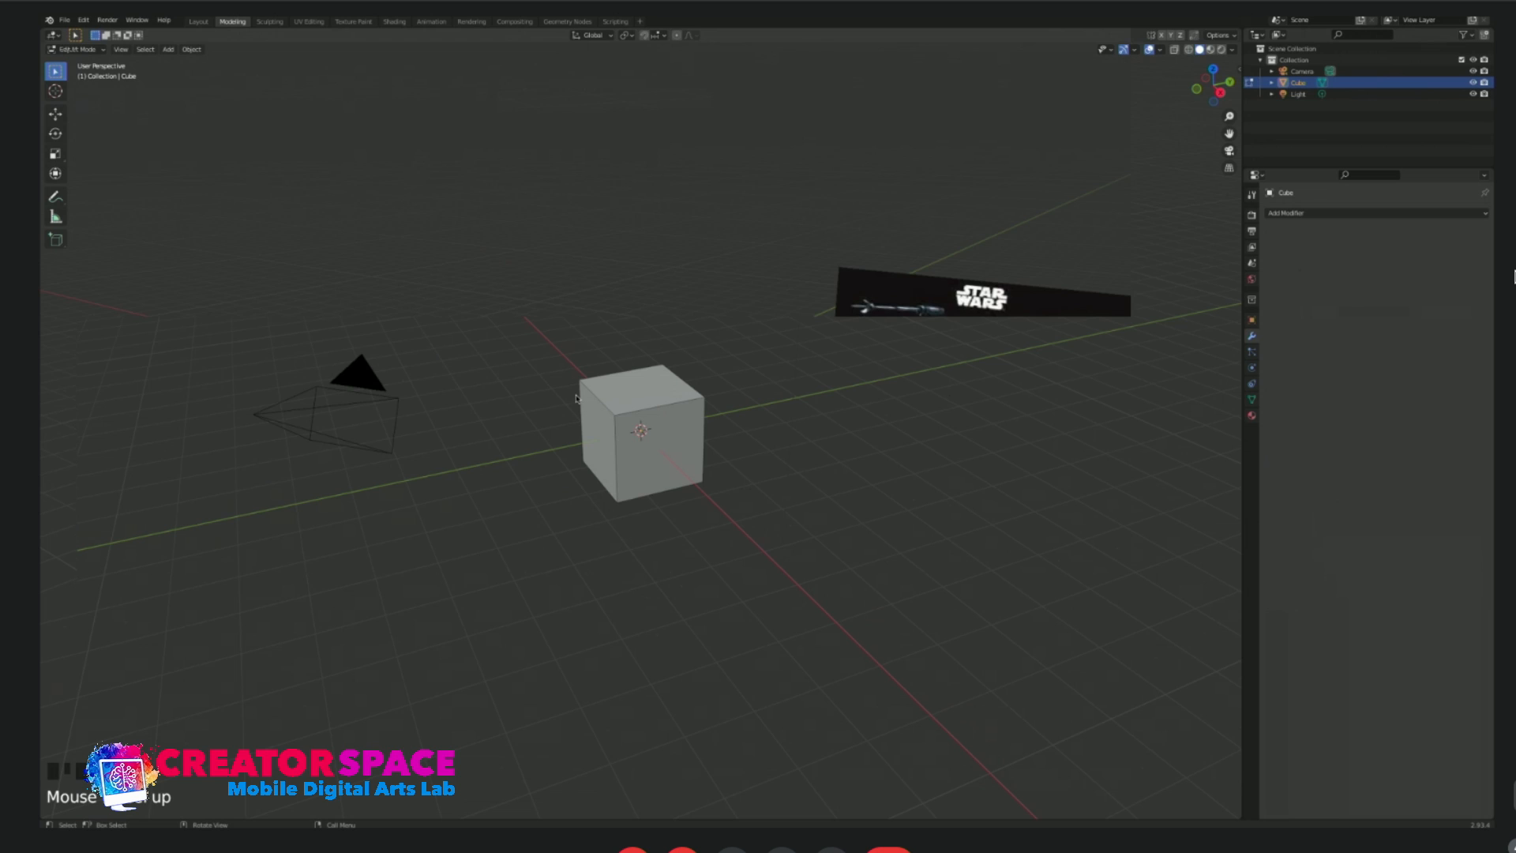
# Move the X-Wing reference image above and to the left of the cube in the right orthographic view.
pyautogui.press('KP_3')
pyautogui.press('g')
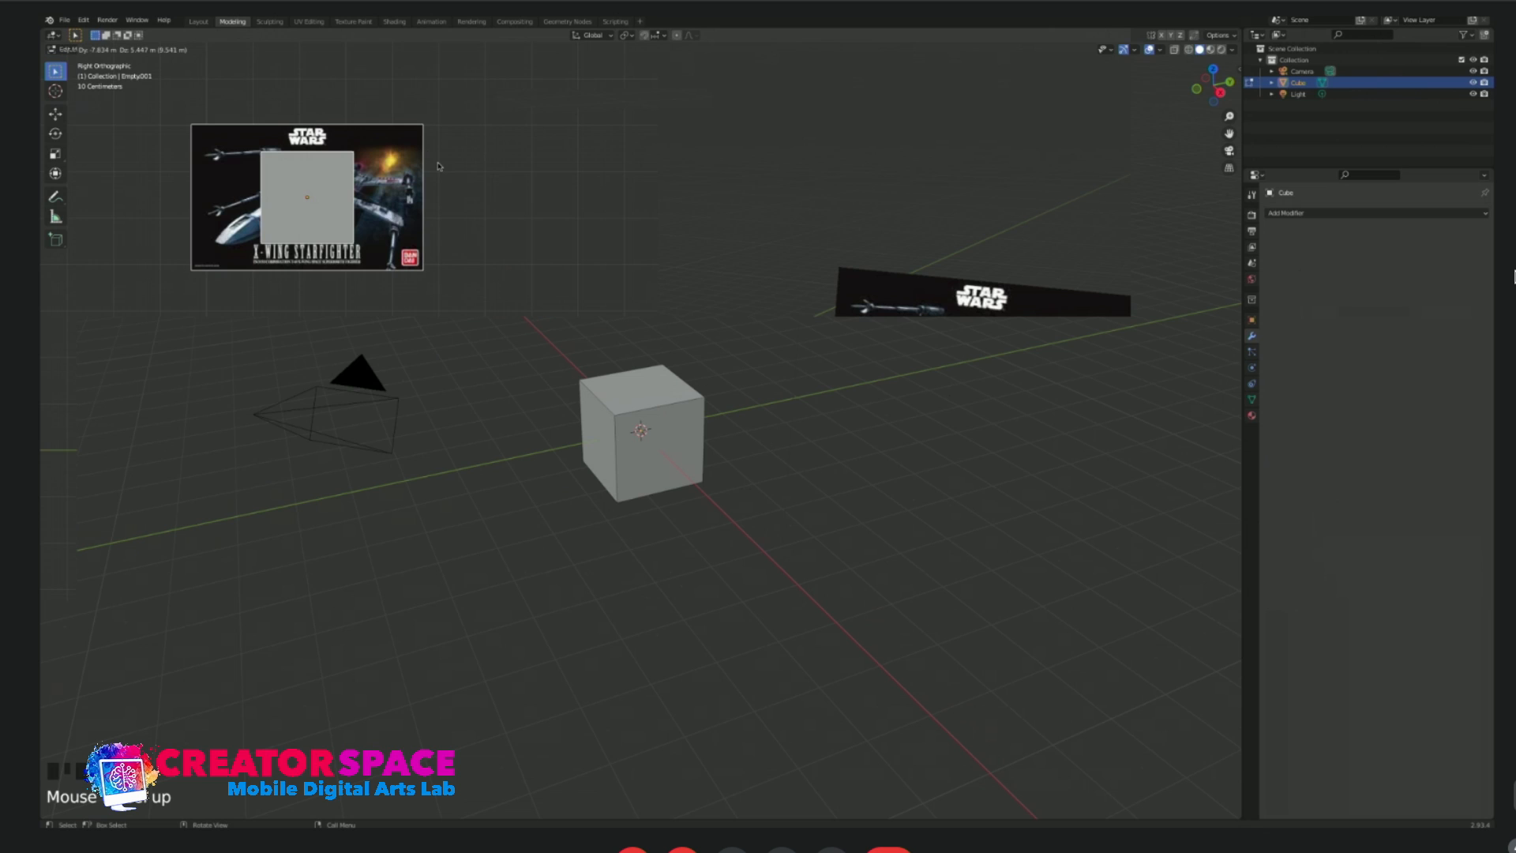
pyautogui.click(440, 167)
pyautogui.hotkey('ctrl', 'z')
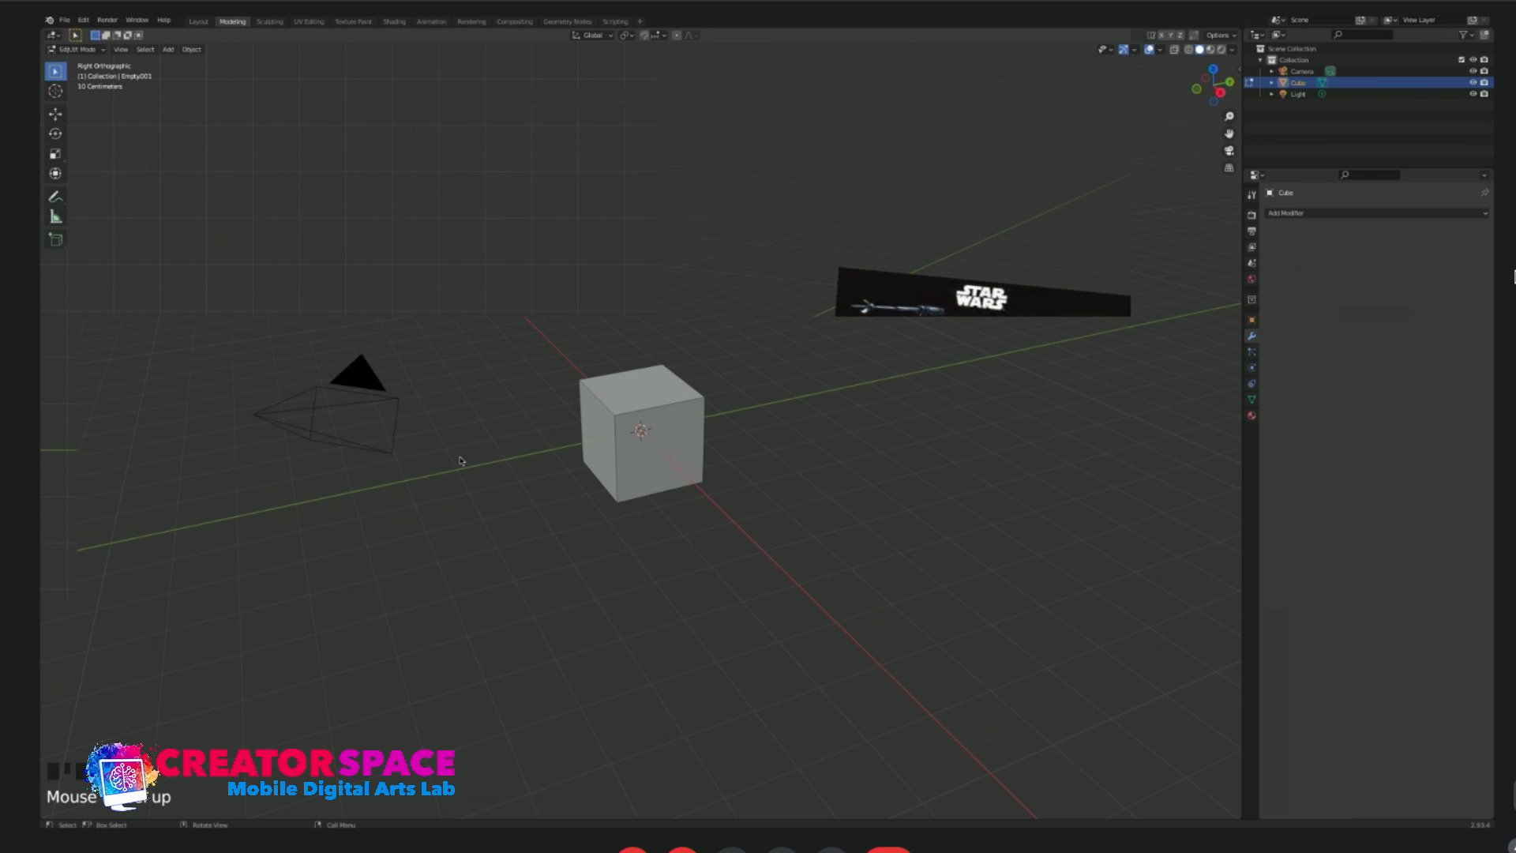
pyautogui.press('g')
pyautogui.click(284, 191)
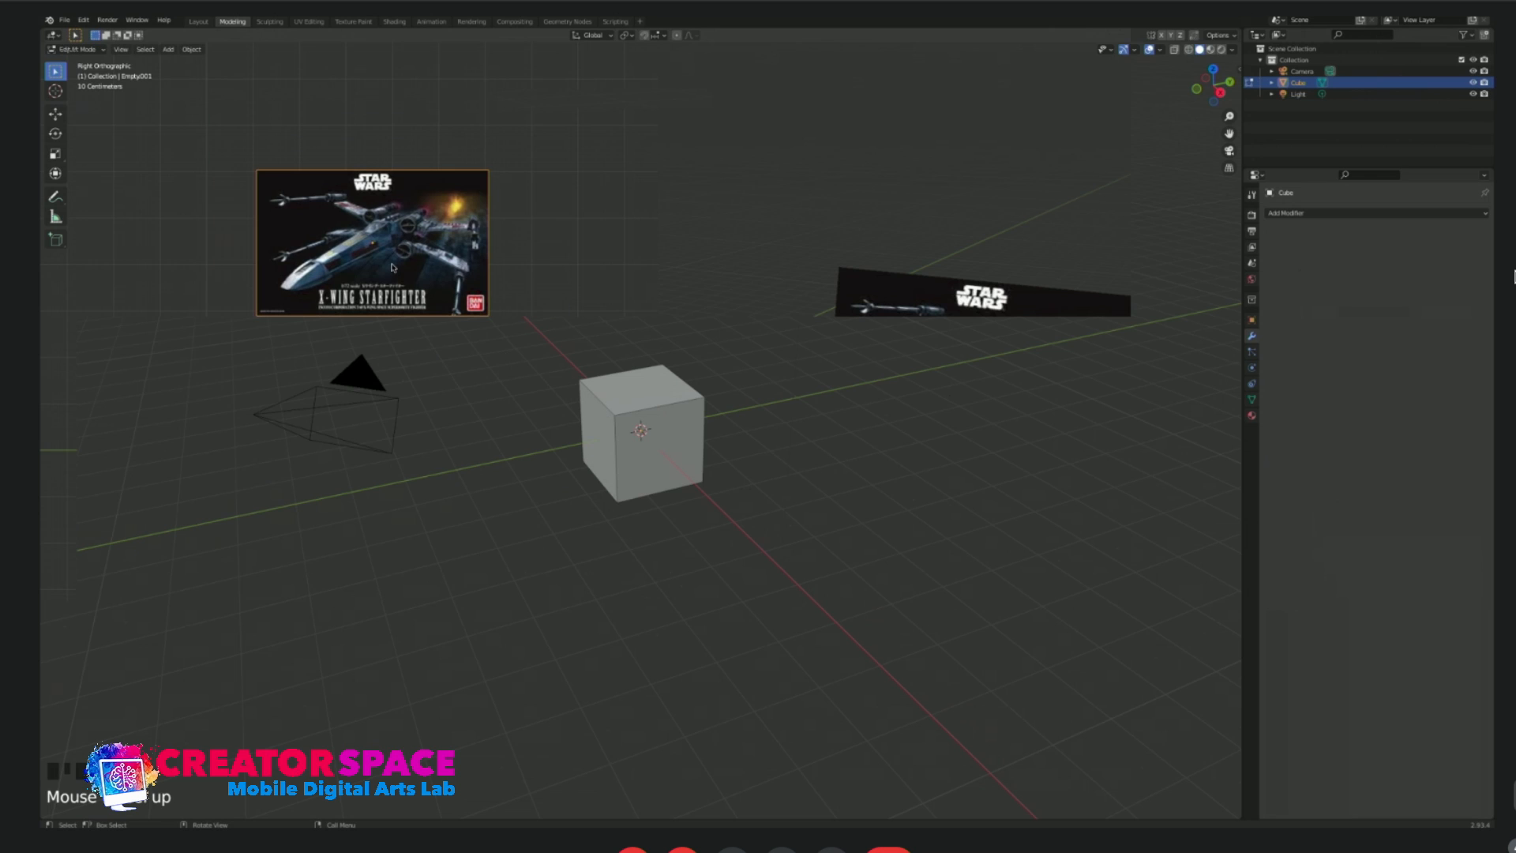
# Move the X-Wing reference image back along the X axis in the front view and return to the right view.
pyautogui.click(1463, 111)
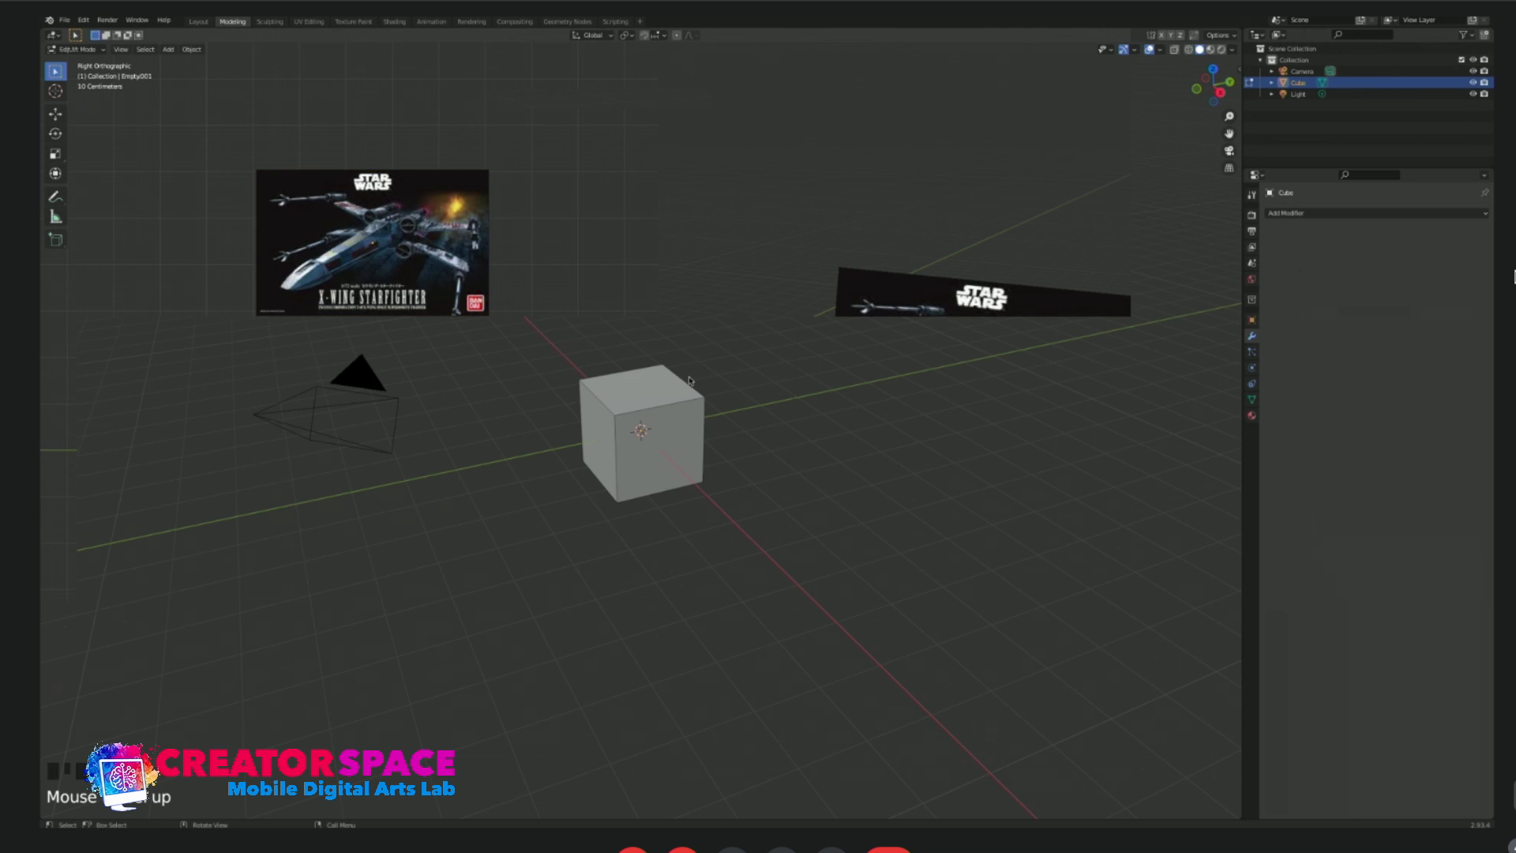
pyautogui.moveTo(690, 380); pyautogui.dragTo(764, 399, button='middle')
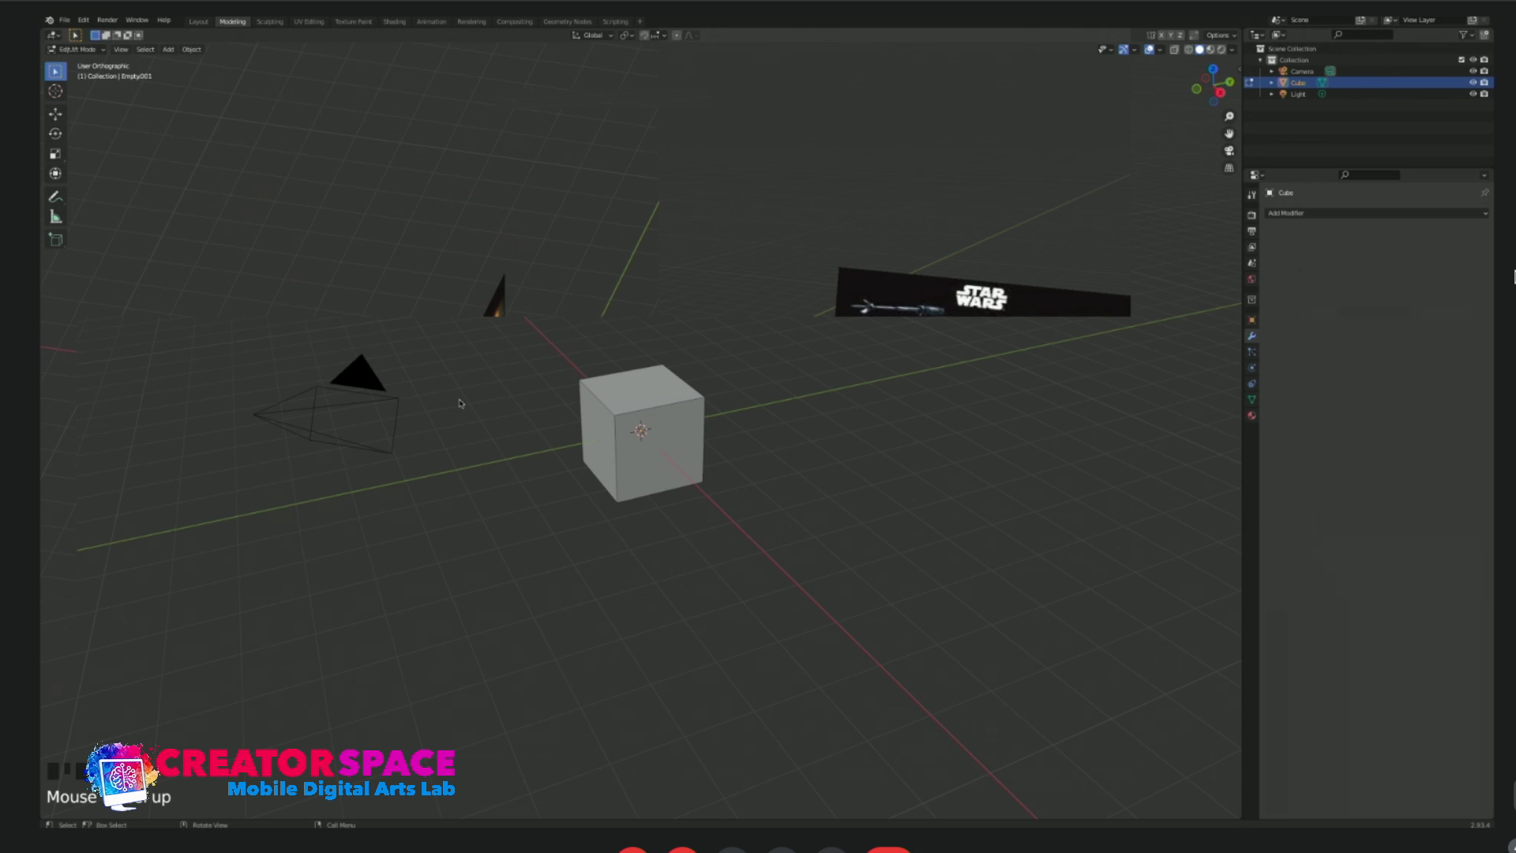
pyautogui.press('KP_1')
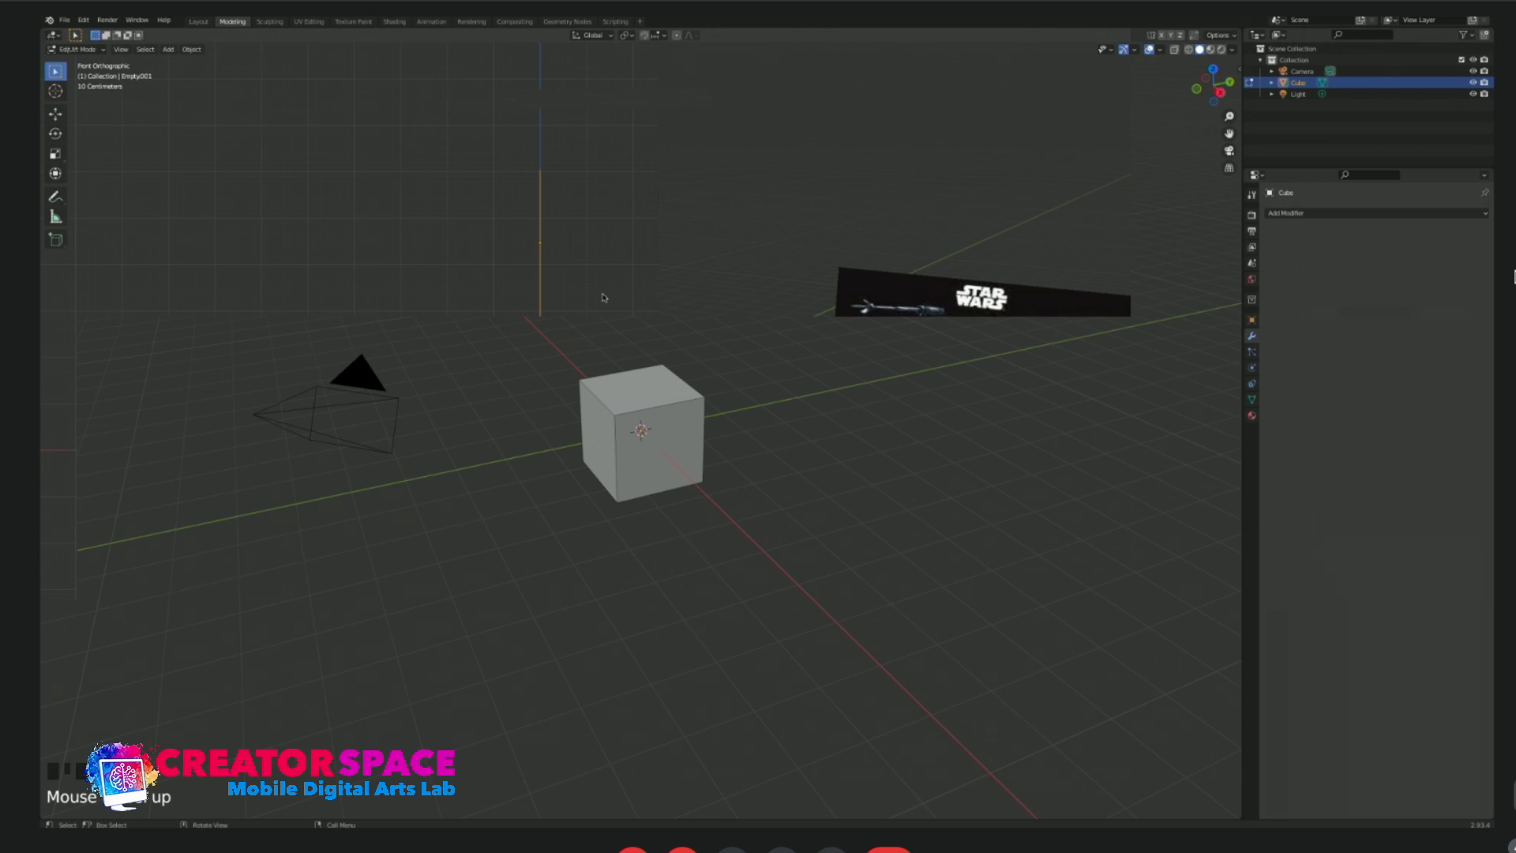
pyautogui.press('g')
pyautogui.click(237, 292)
pyautogui.press('KP_3')
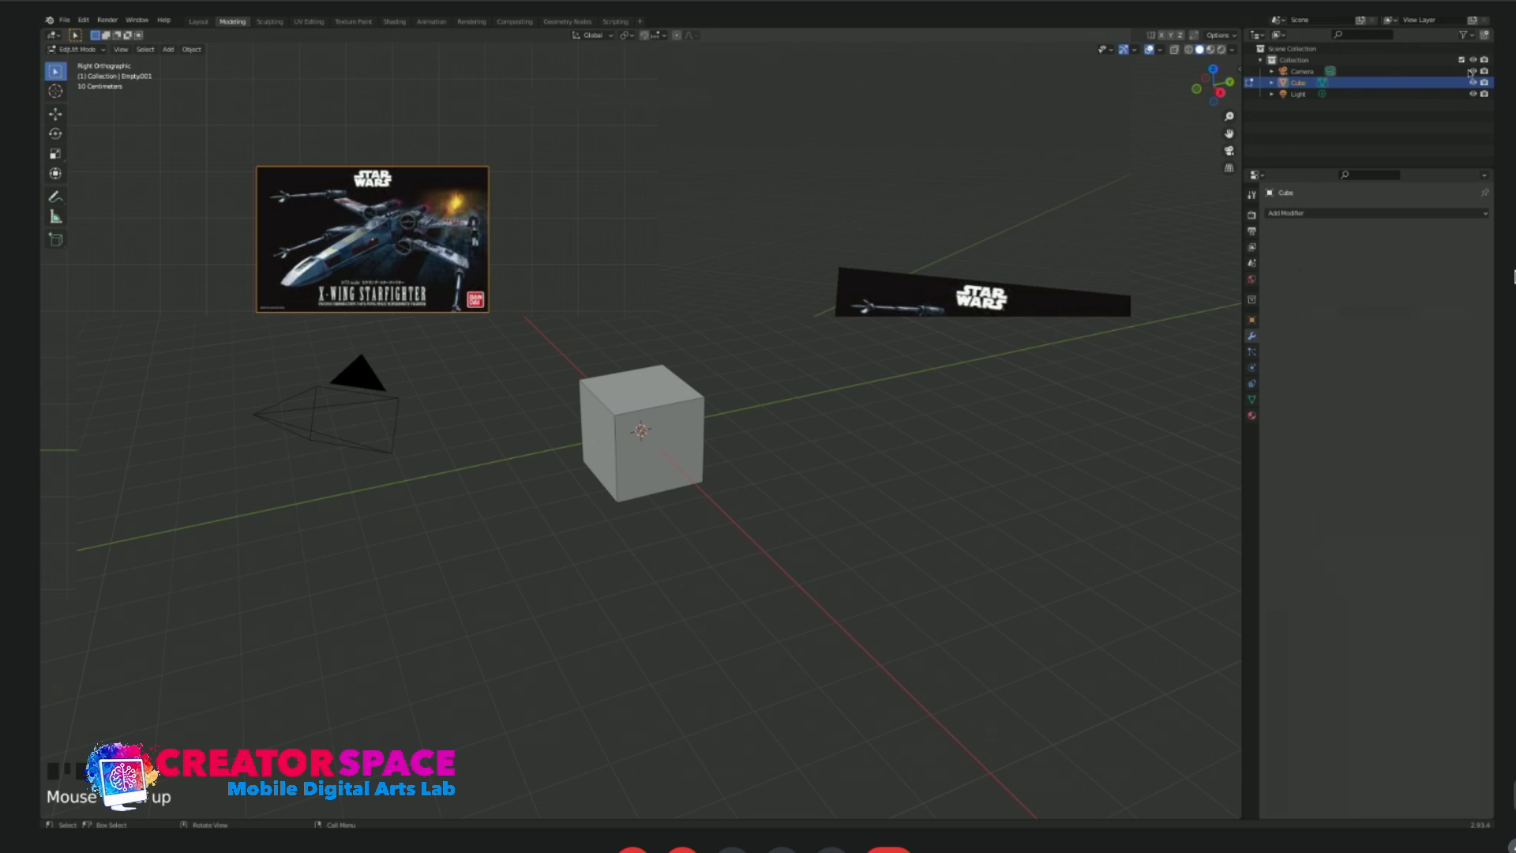
# Make the X-Wing reference image unselectable in the viewport.
pyautogui.click(1461, 104)
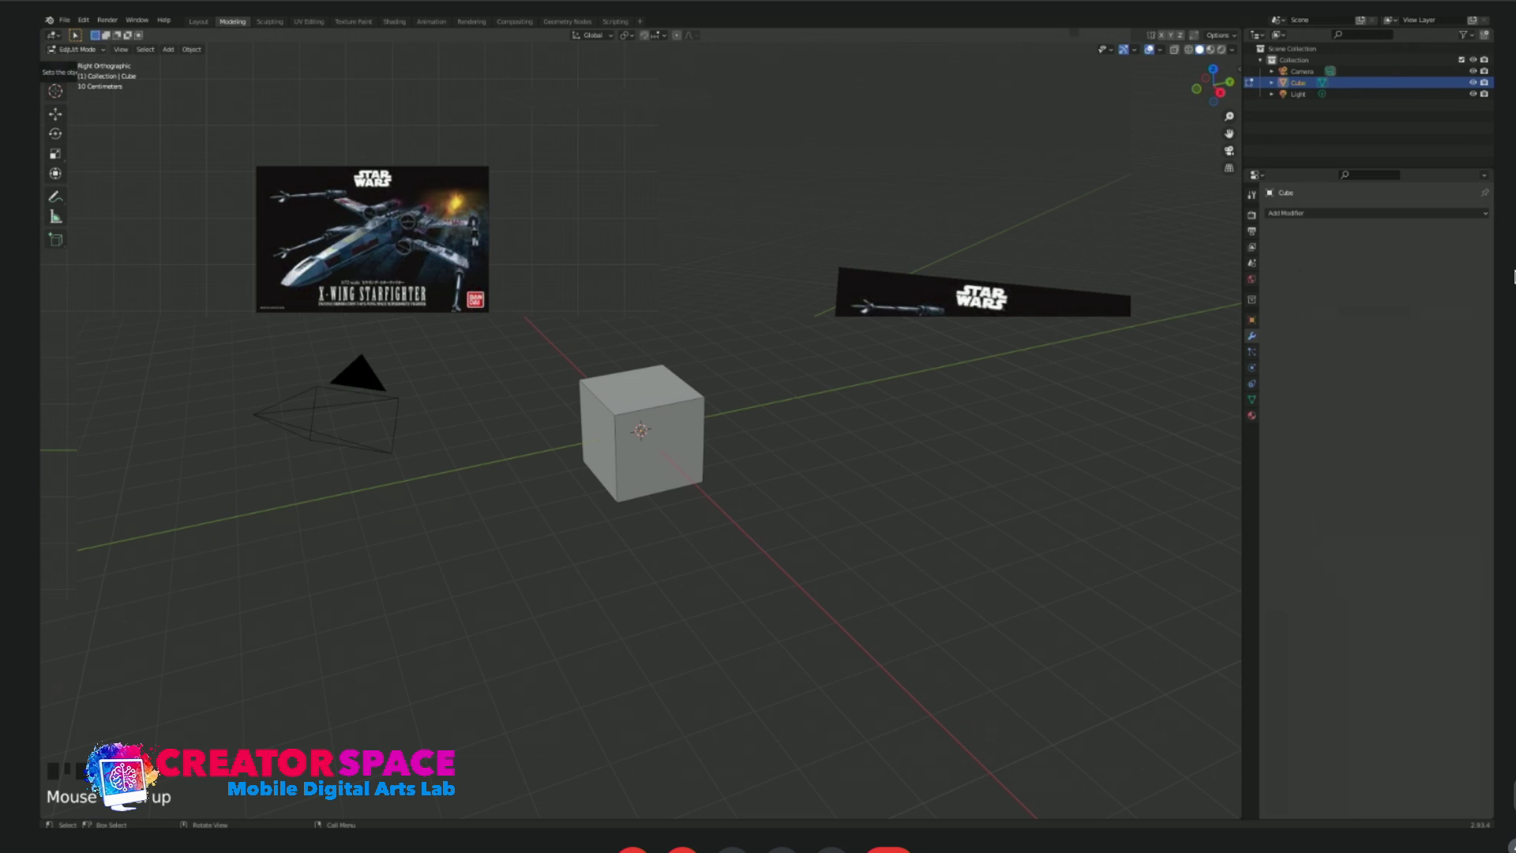
pyautogui.click(421, 250)
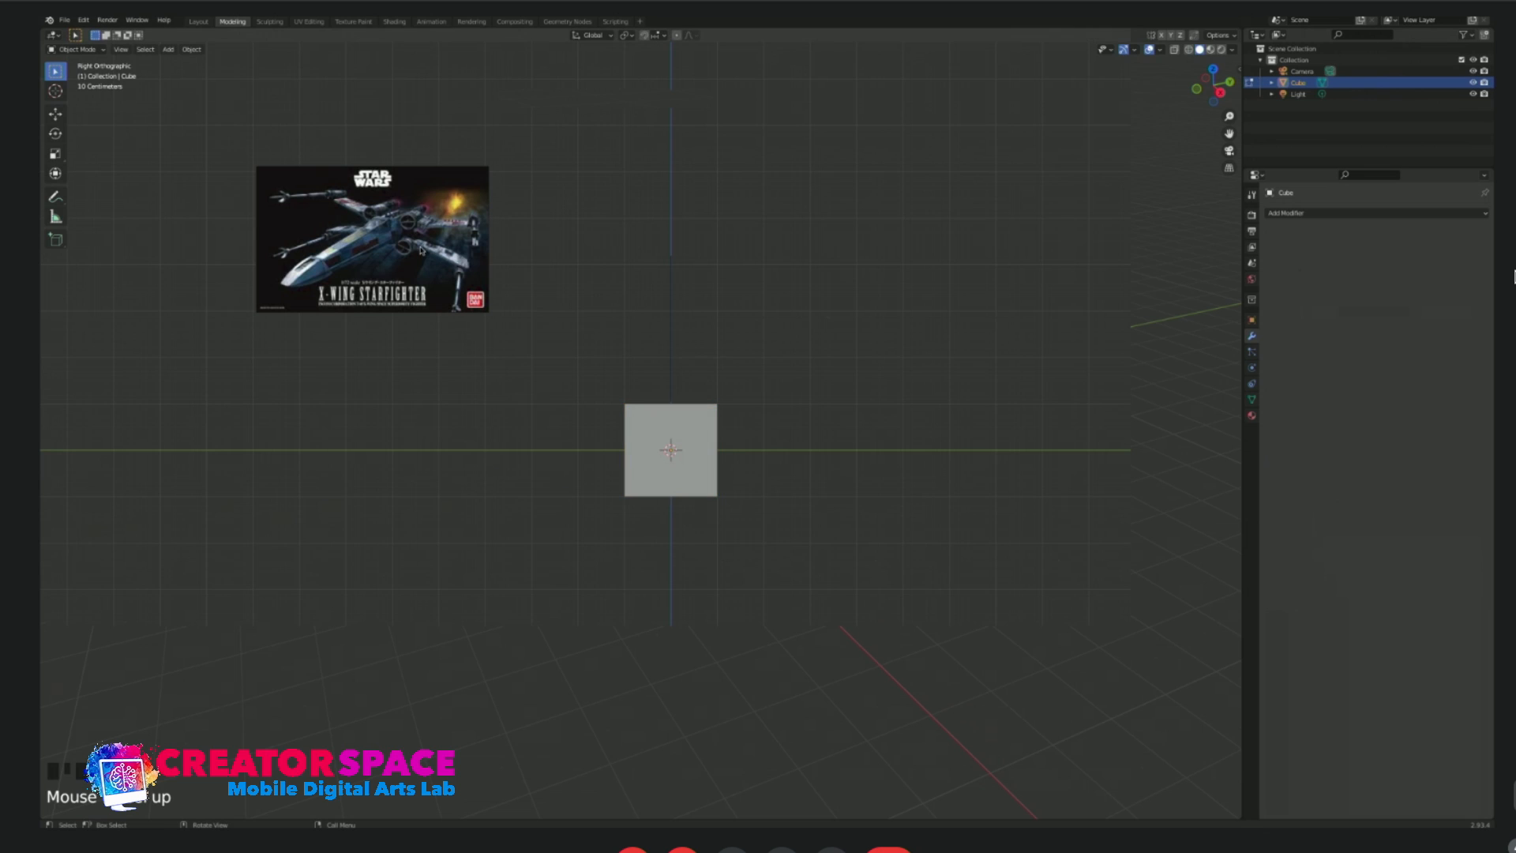
# Scale the cube along the Y axis into a long horizontal bar.
pyautogui.click(707, 418)
pyautogui.press('s')
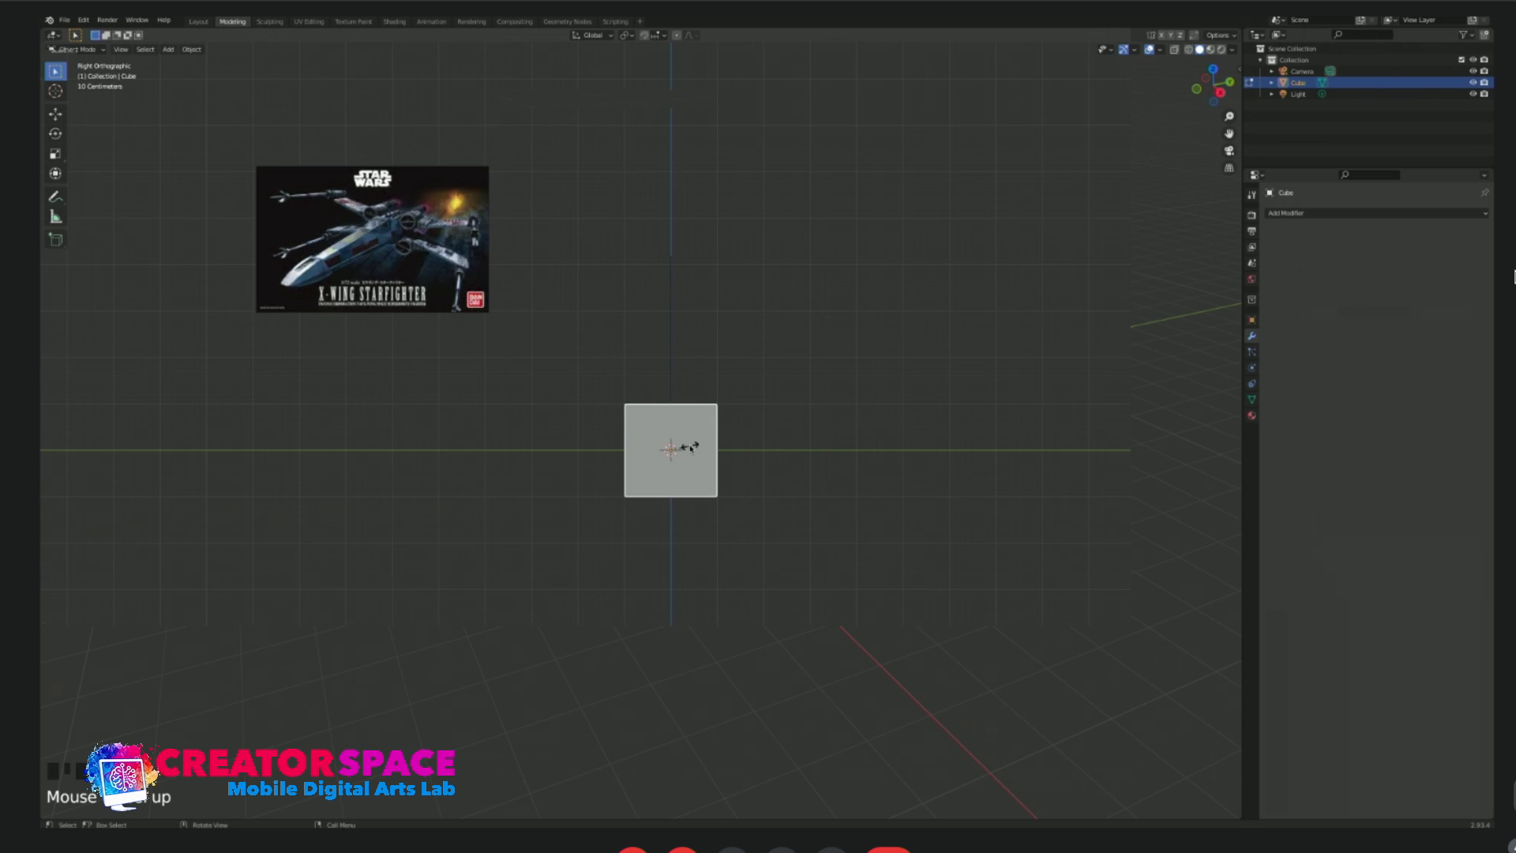
pyautogui.press('y')
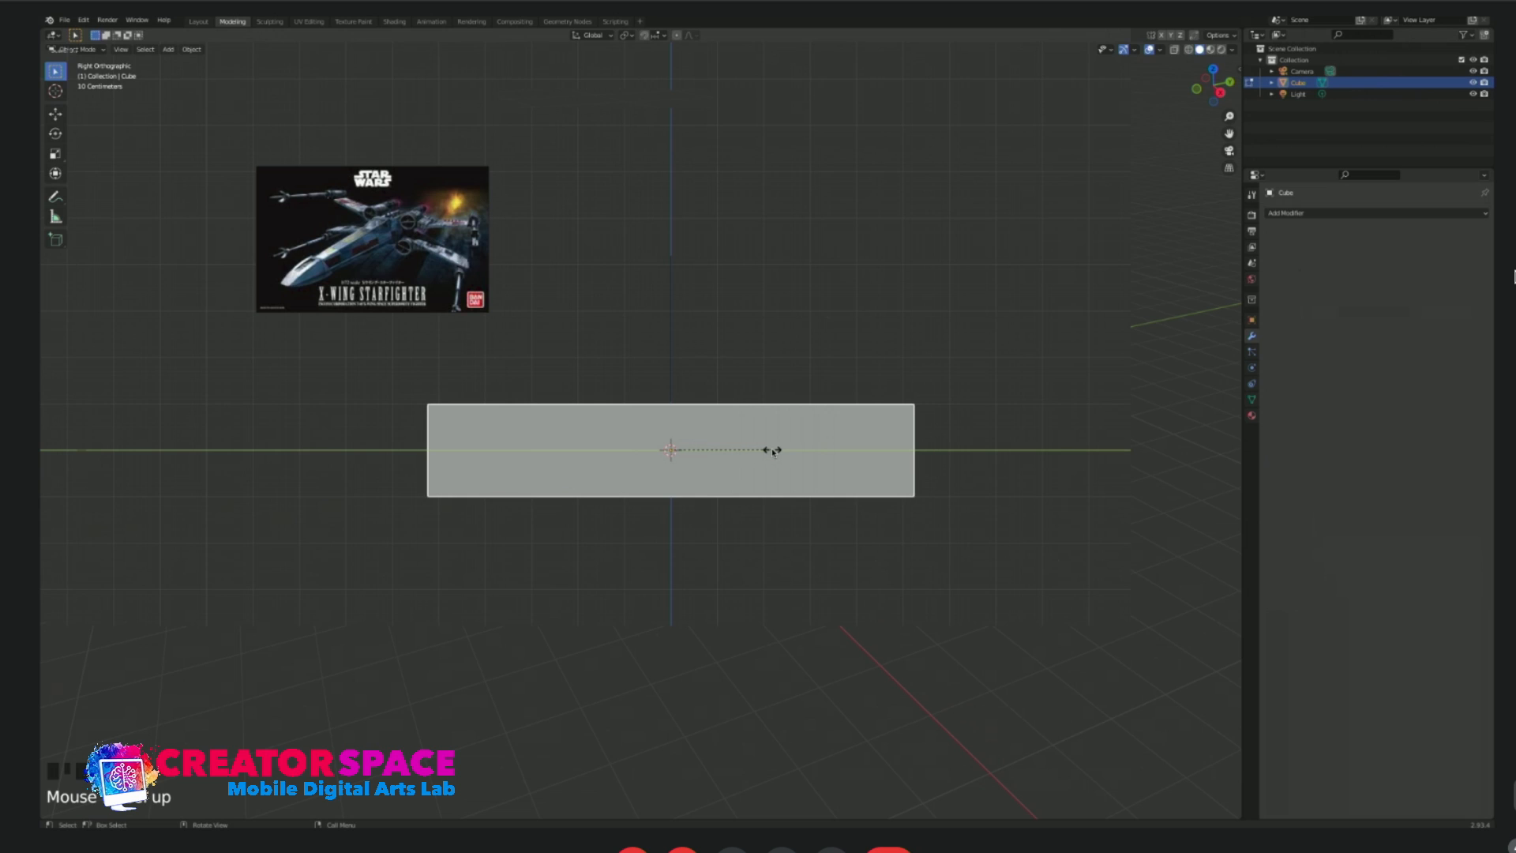
pyautogui.click(778, 450)
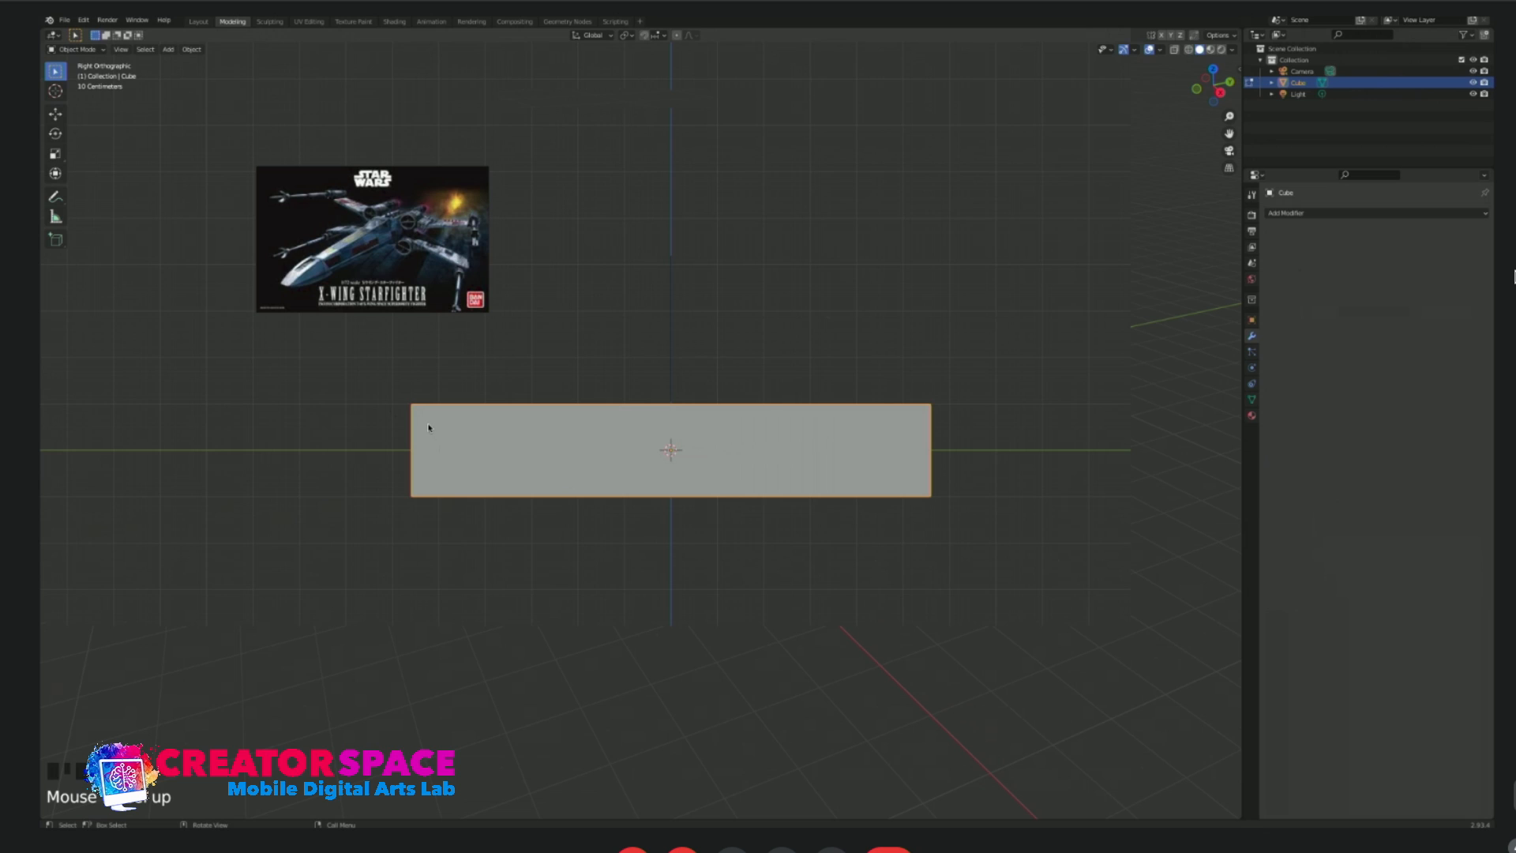
# Switch the stretched cube to Edit Mode and turn on X-ray display.
pyautogui.click(76, 49)
pyautogui.click(88, 76)
pyautogui.press('Tab')
pyautogui.press('Tab')
pyautogui.press('Tab')
pyautogui.press('Tab')
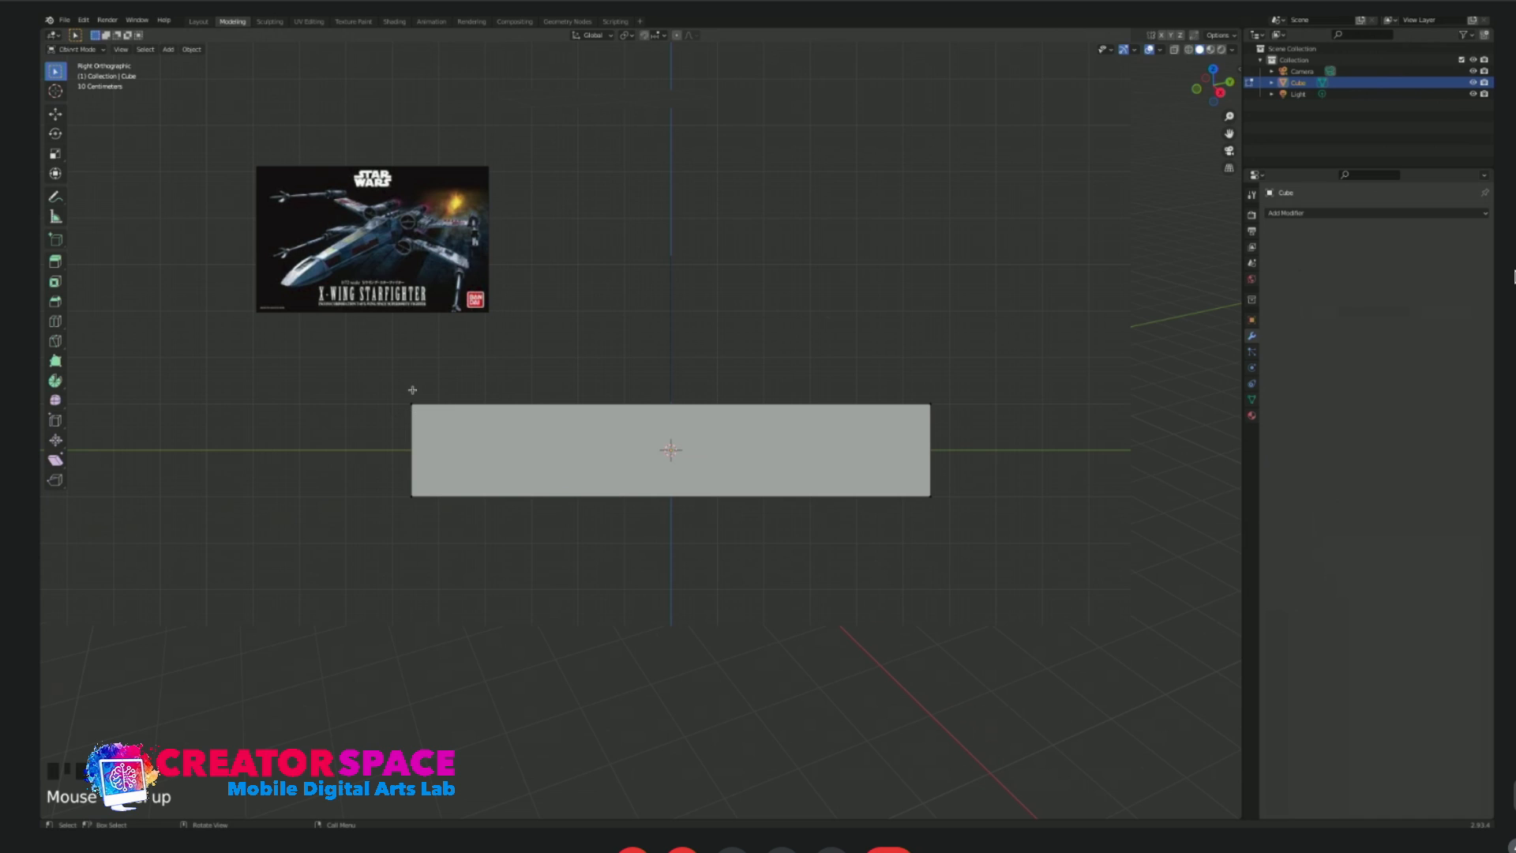
pyautogui.hotkey('alt', 'z')
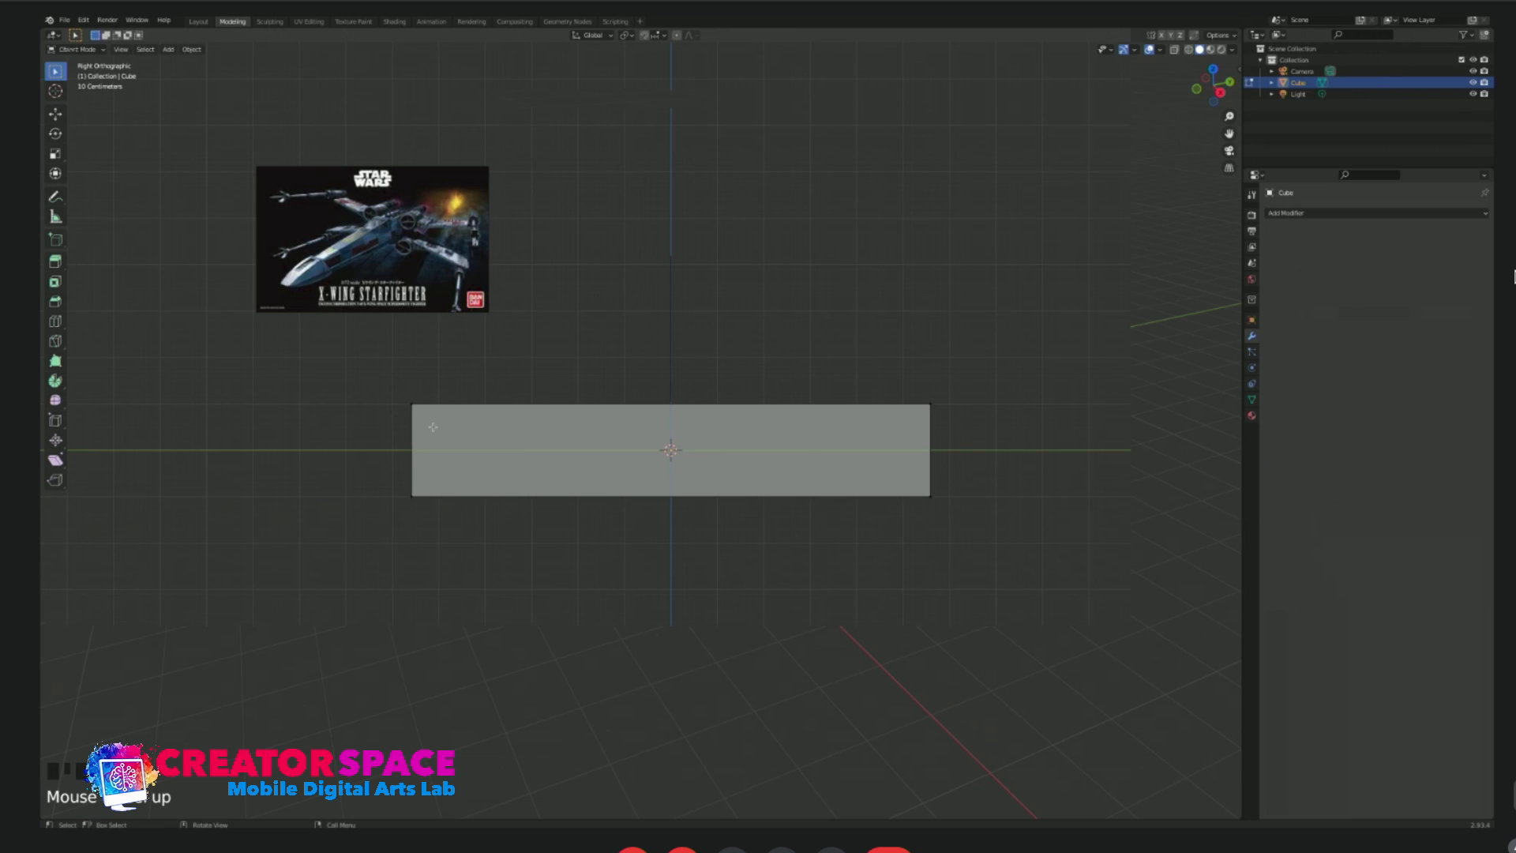
# Try box-selecting the vertices at the bar's upper front corner with X-ray on.
pyautogui.moveTo(370, 374); pyautogui.dragTo(447, 424)
pyautogui.moveTo(394, 384); pyautogui.dragTo(442, 420)
pyautogui.click(418, 396)
pyautogui.click(426, 410)
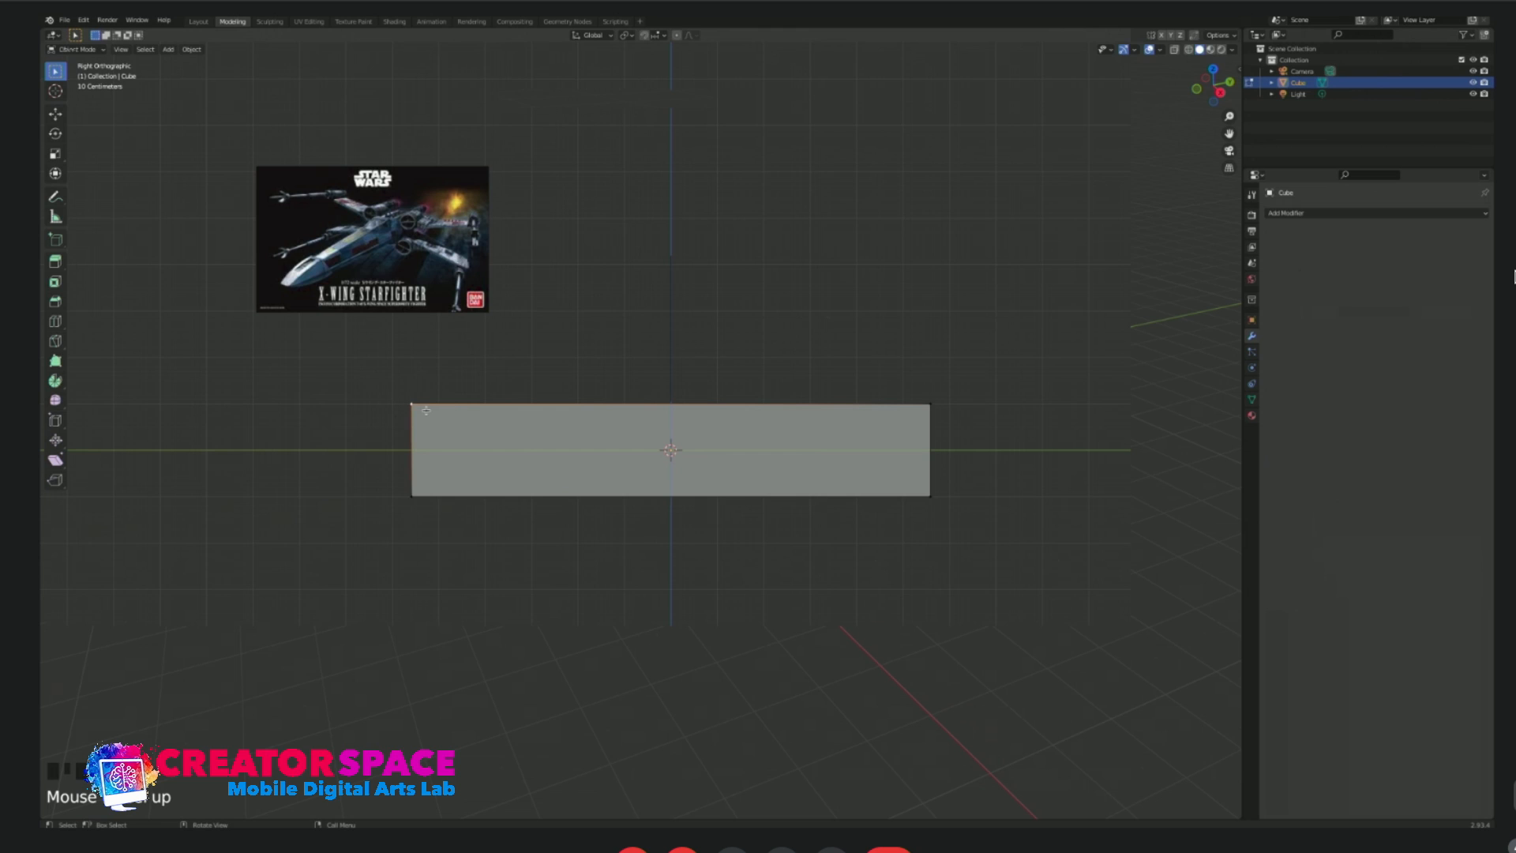
pyautogui.click(406, 371)
pyautogui.click(447, 394)
pyautogui.click(447, 393)
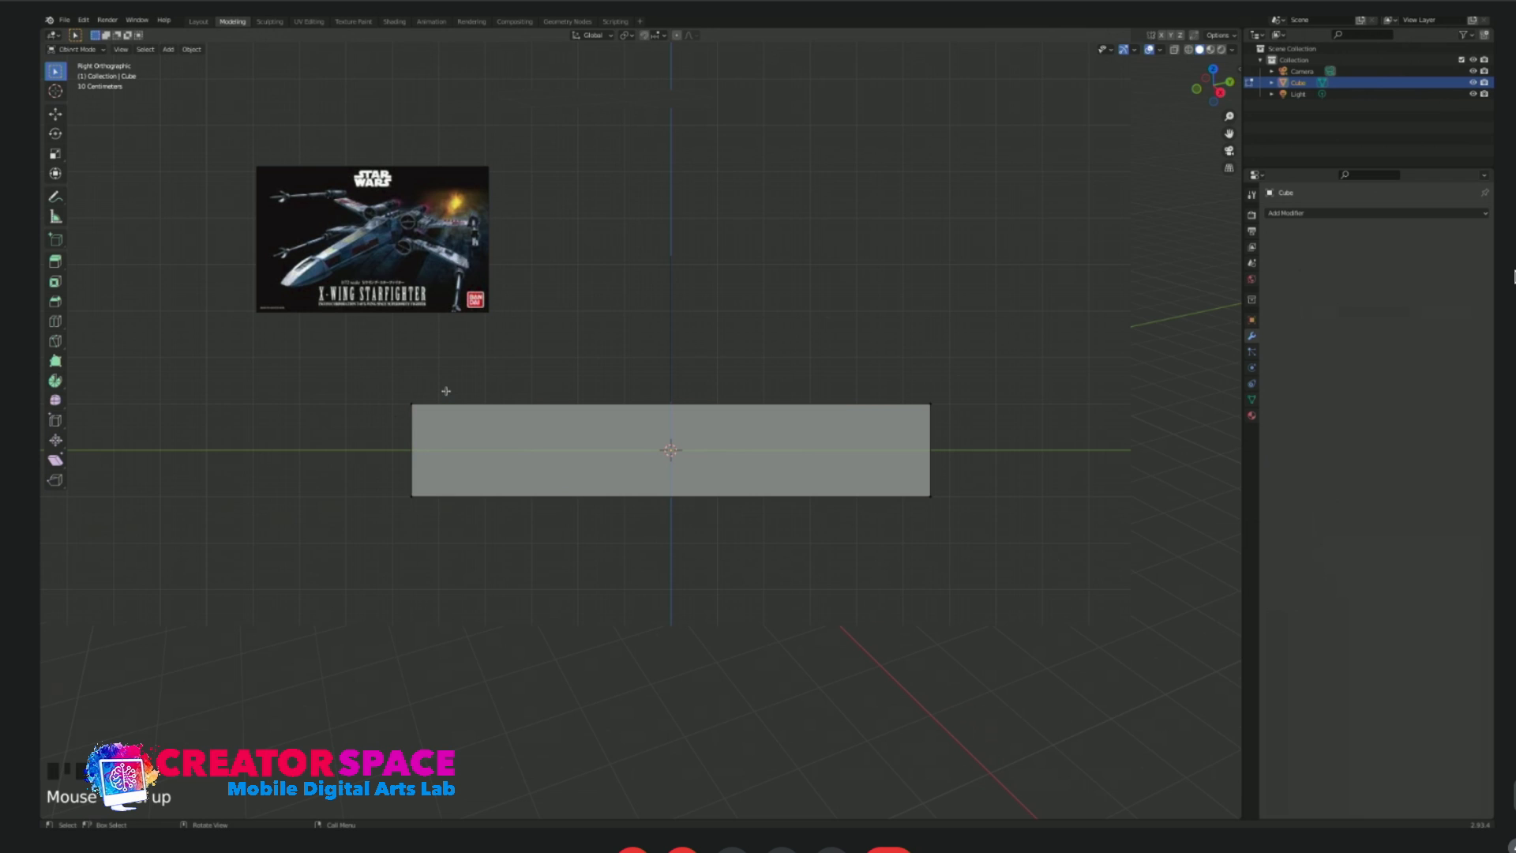
pyautogui.scroll(3, 447, 392)
pyautogui.keyDown('shift'); pyautogui.moveTo(380, 418); pyautogui.dragTo(439, 438, button='middle'); pyautogui.keyUp('shift')
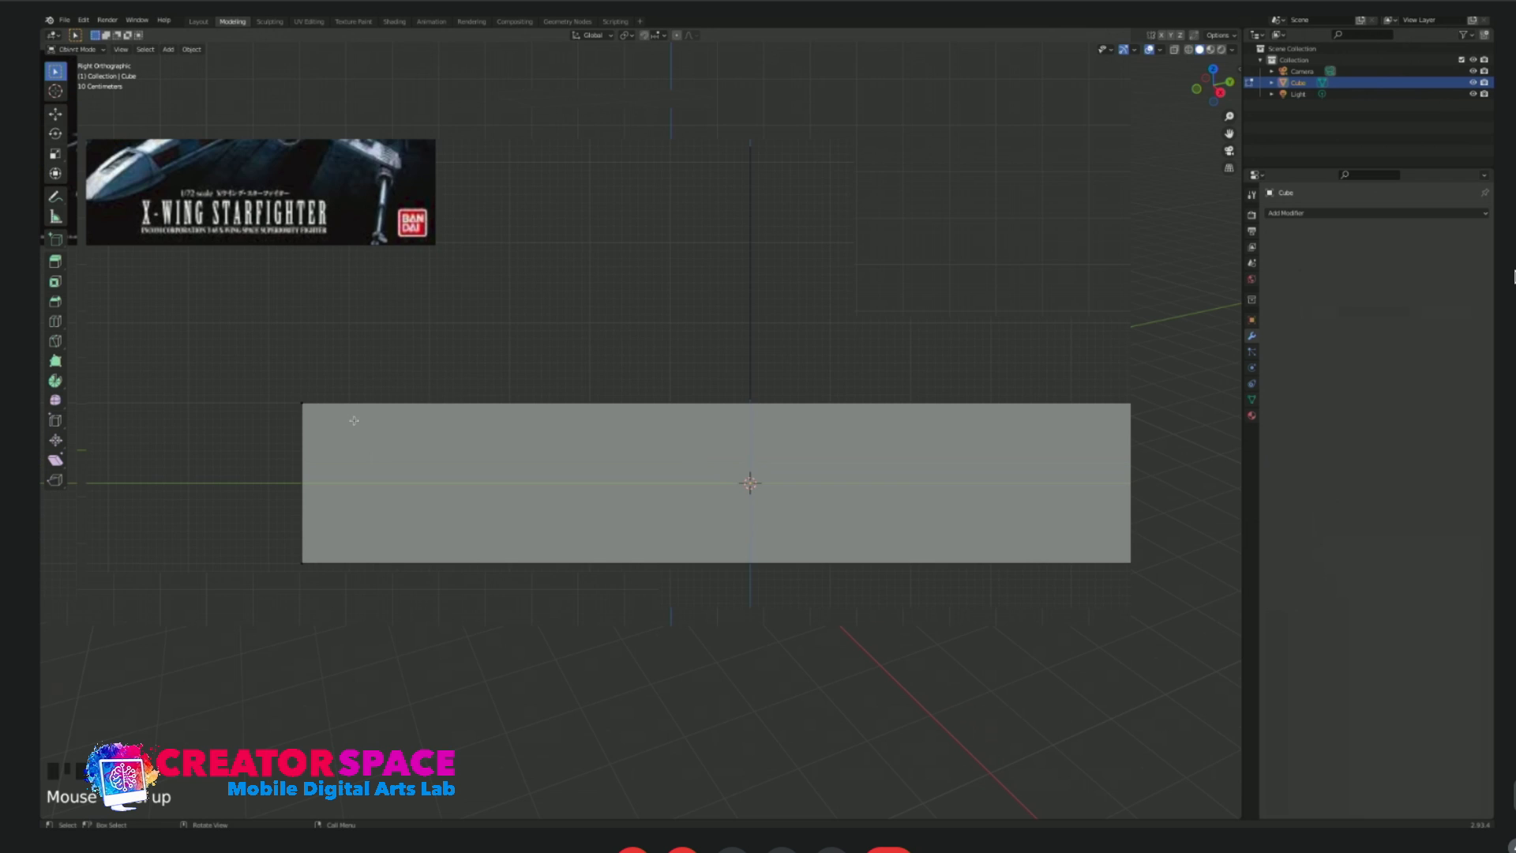
pyautogui.keyDown('shift'); pyautogui.moveTo(348, 419); pyautogui.dragTo(473, 412, button='middle'); pyautogui.keyUp('shift')
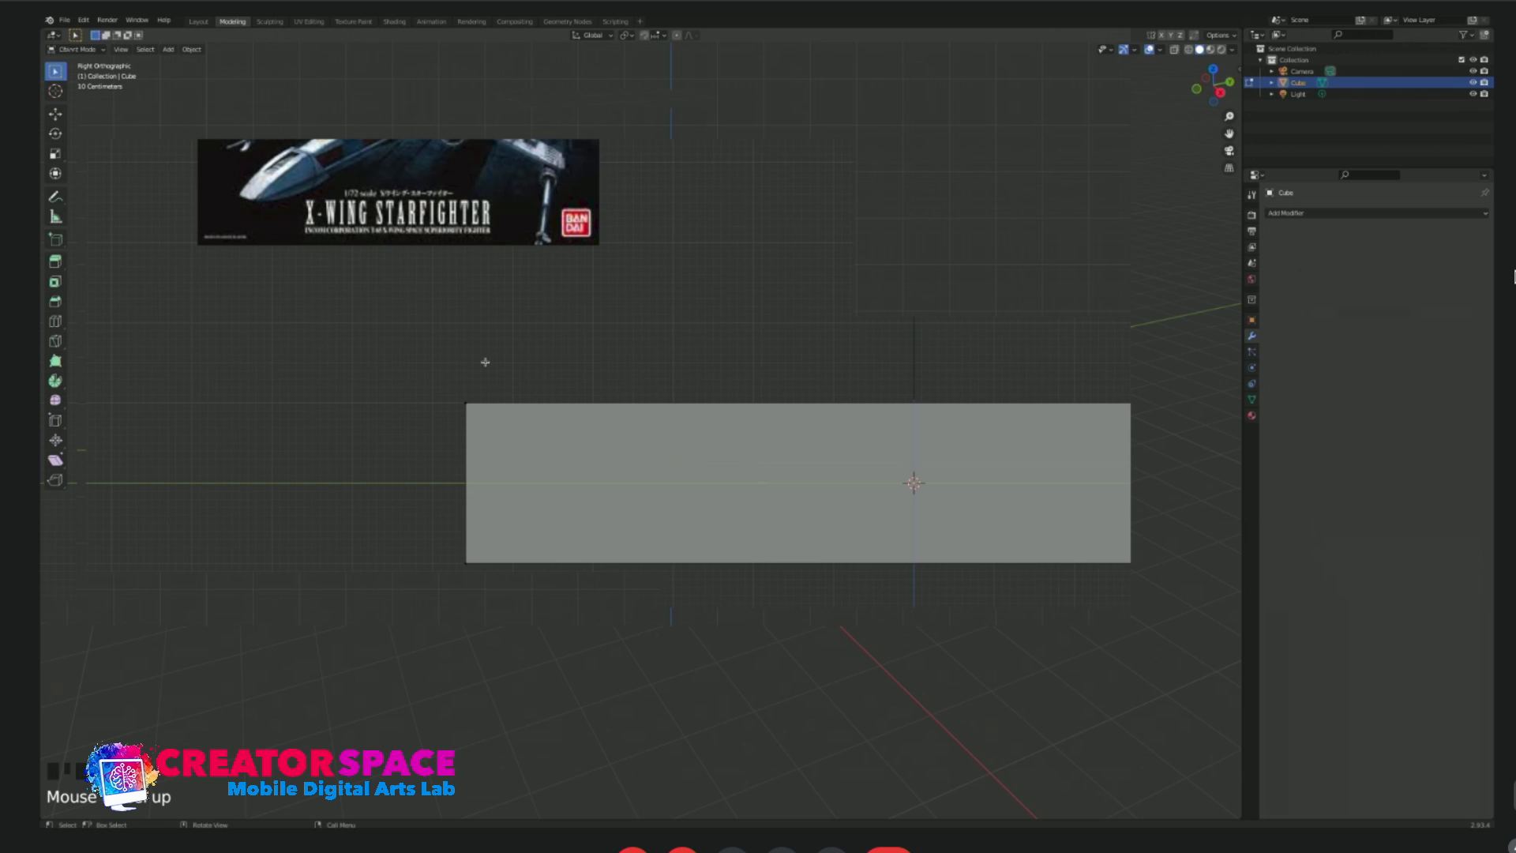
# Try moving the bar's upper front corner vertex down with X-ray off, and inspect the result from an angled view.
pyautogui.hotkey('alt', 'z')
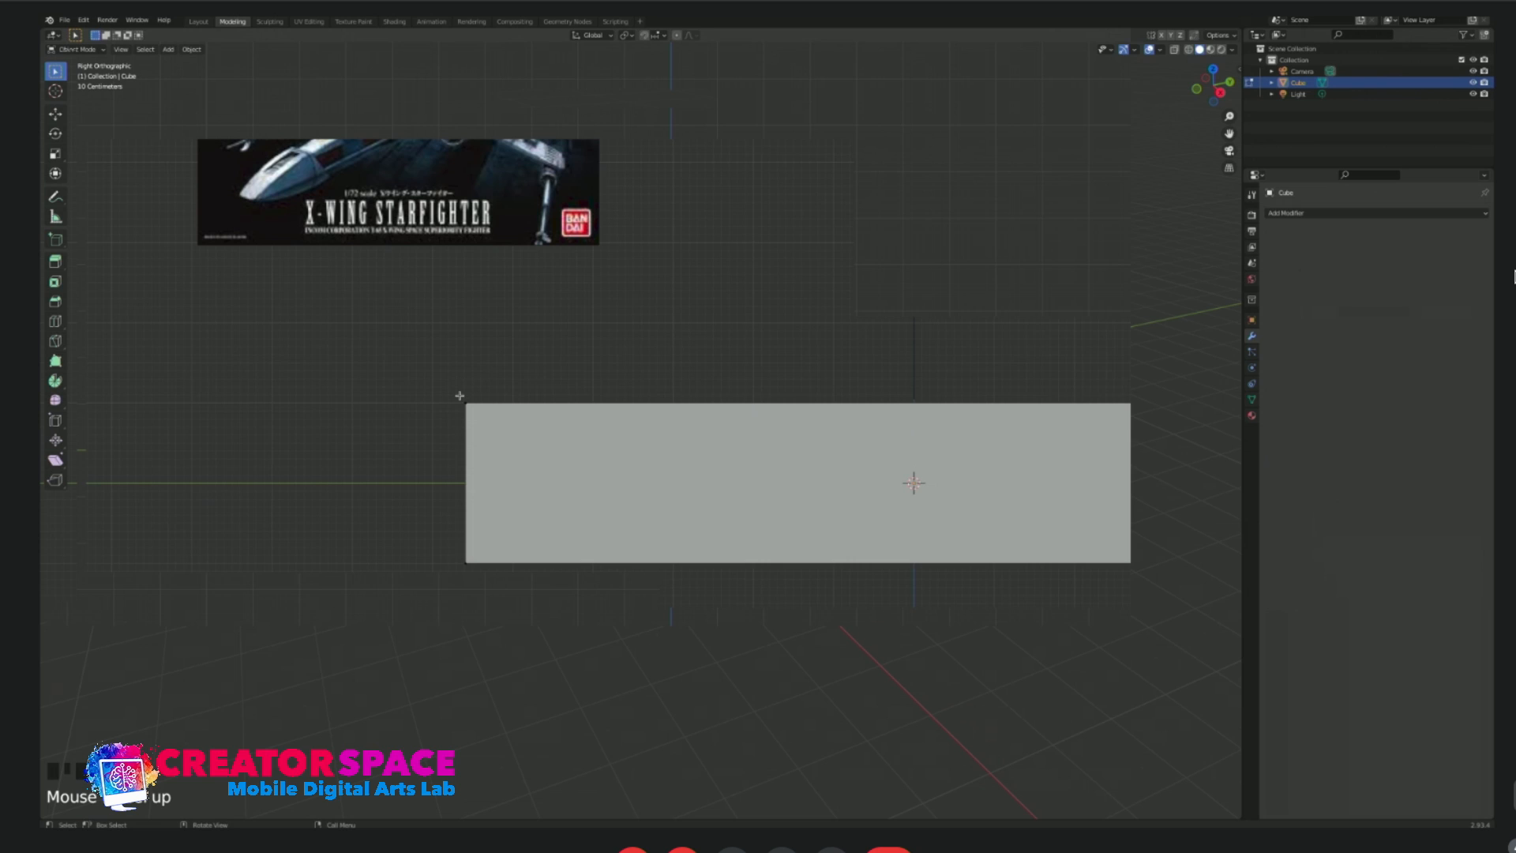
pyautogui.click(462, 416)
pyautogui.press('g')
pyautogui.click(480, 479)
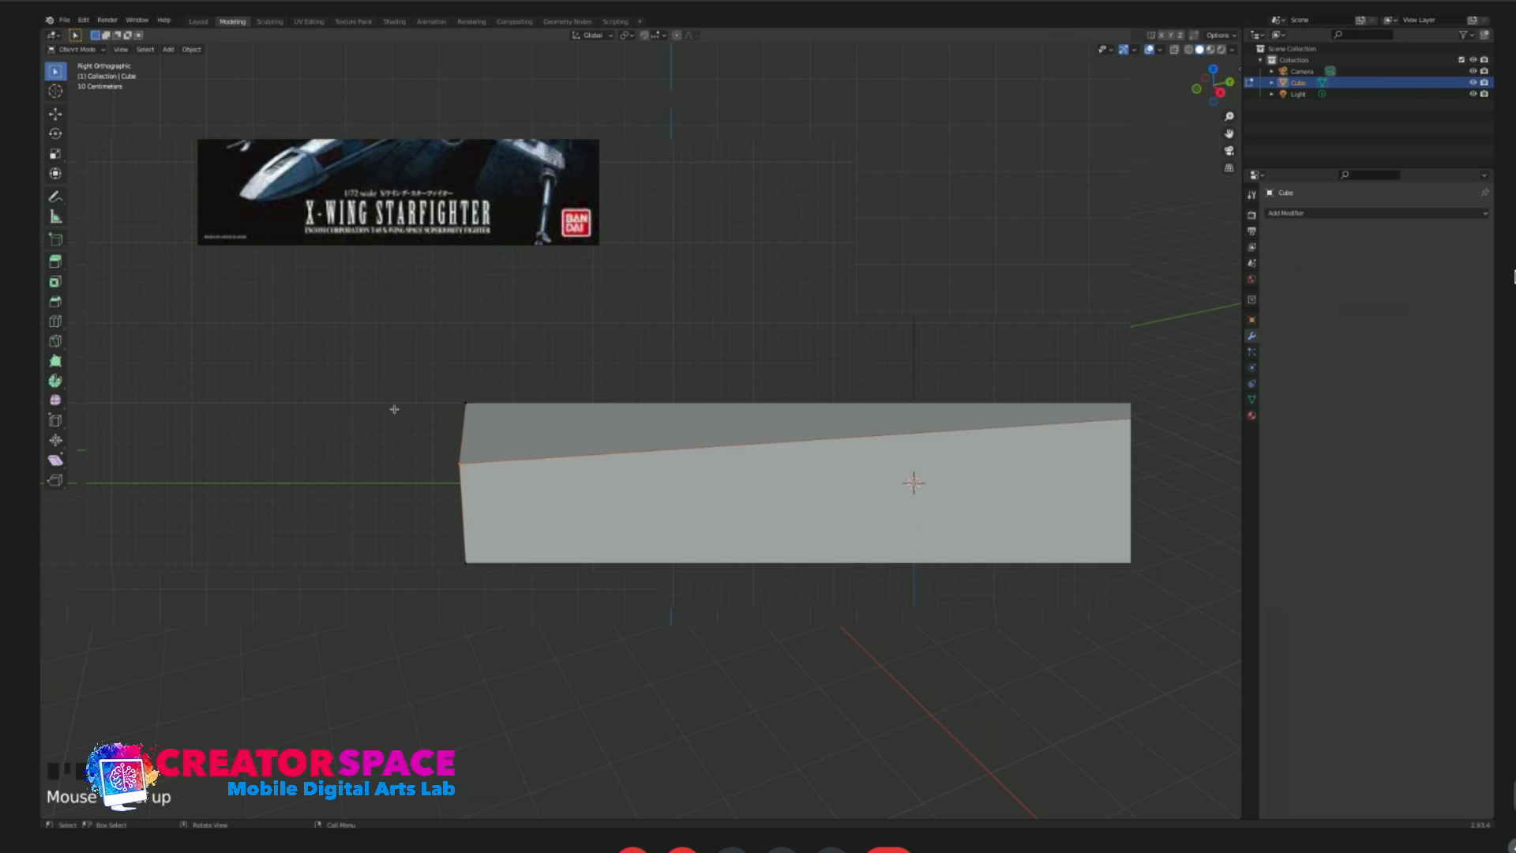
pyautogui.moveTo(506, 387); pyautogui.dragTo(341, 463, button='middle')
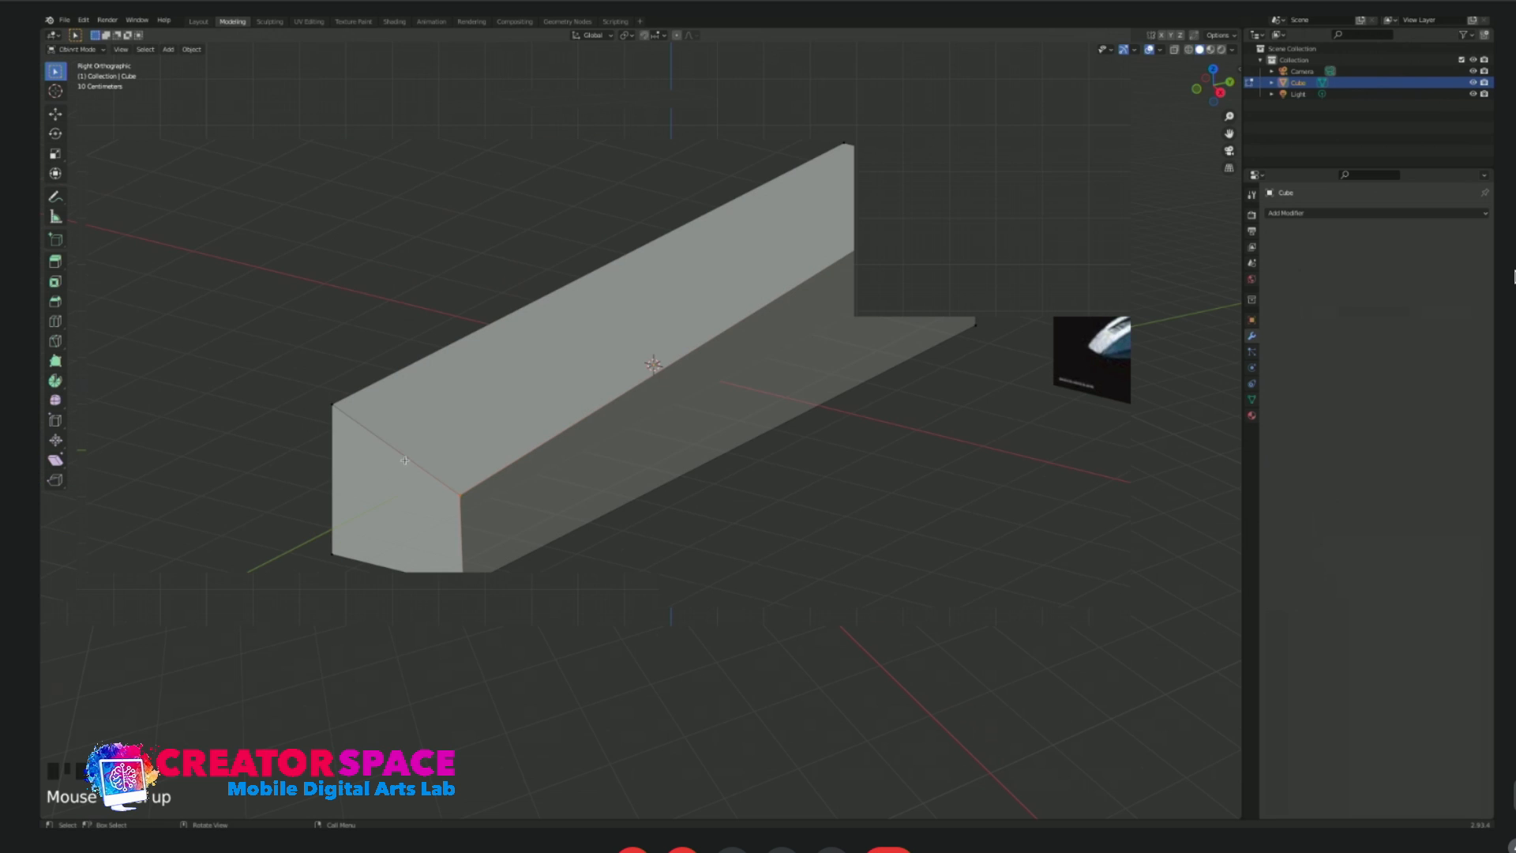
pyautogui.press('KP_3')
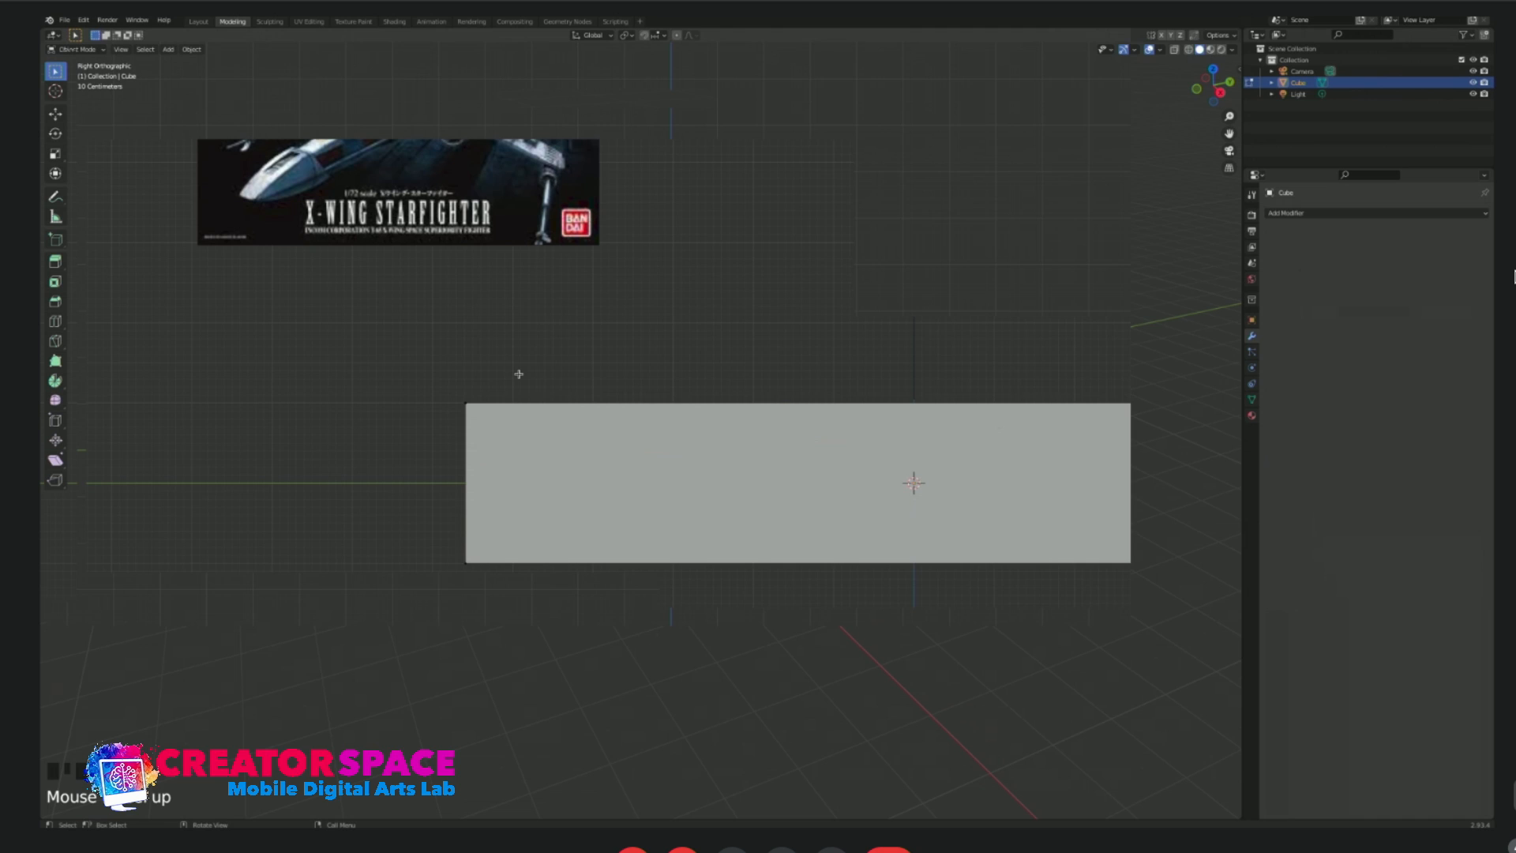
# Turn X-ray back on and move both upper front corner vertices down and slightly backward to slope the nose.
pyautogui.hotkey('alt', 'z')
pyautogui.moveTo(382, 339); pyautogui.dragTo(521, 453)
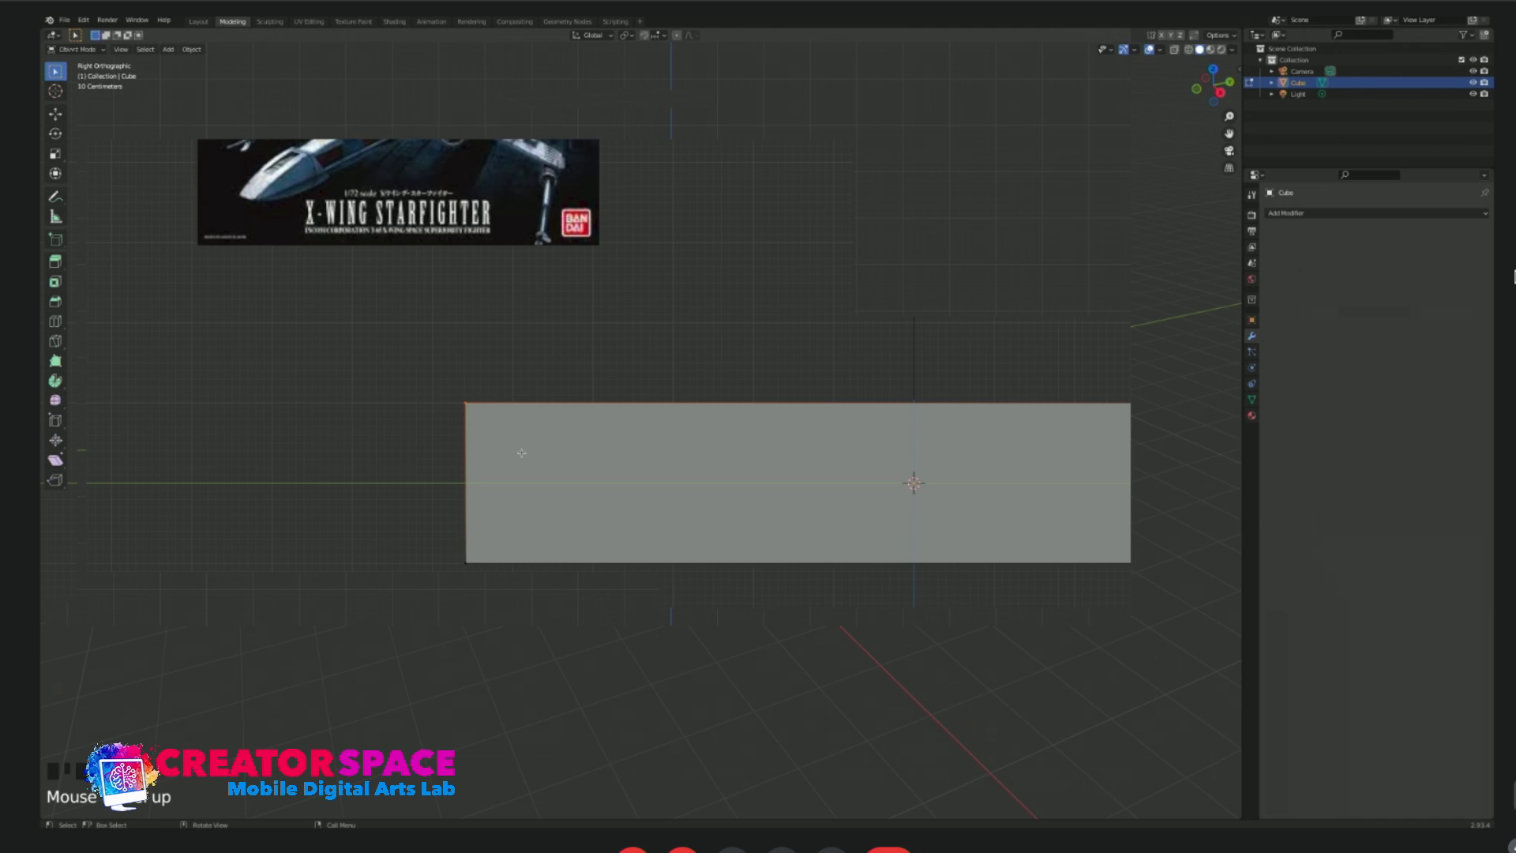
pyautogui.press('g')
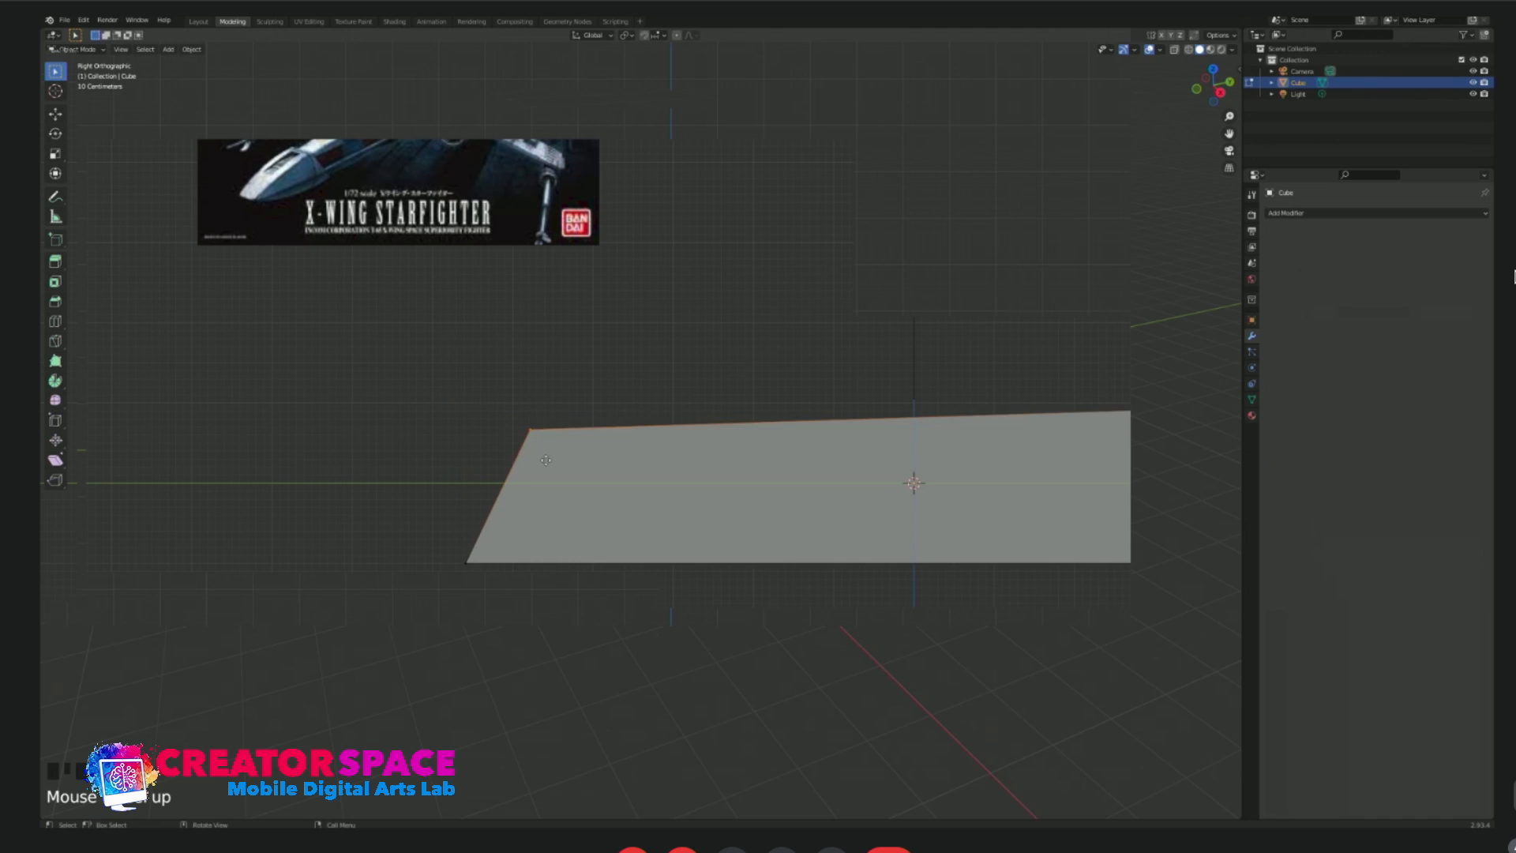
pyautogui.click(516, 488)
pyautogui.moveTo(514, 447); pyautogui.dragTo(464, 484, button='middle')
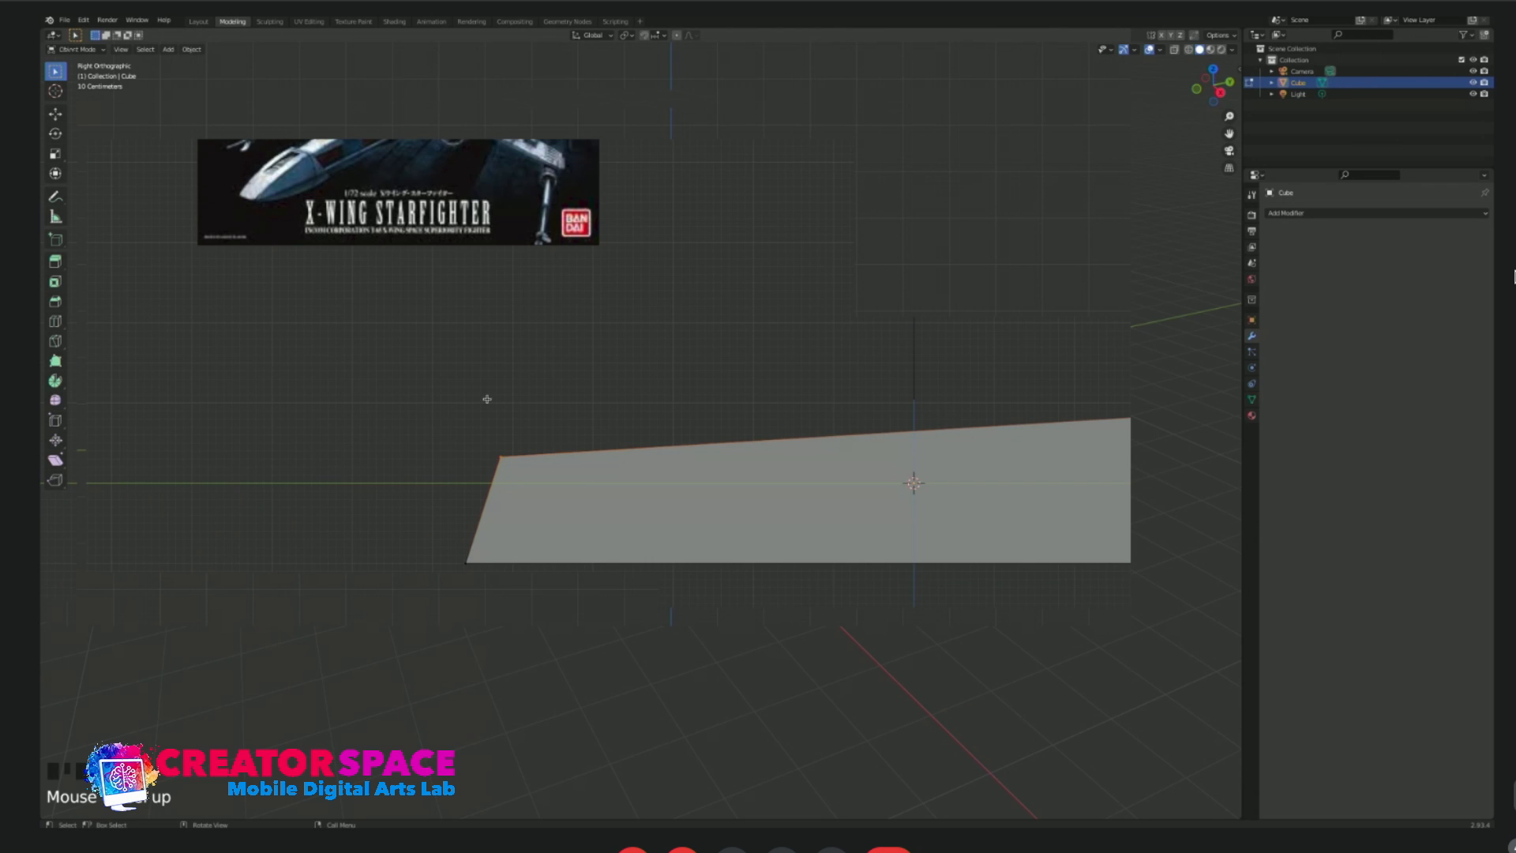
# Move the upper front vertices further down and back so the nose becomes a low, tapered wedge.
pyautogui.scroll(-2, 658, 403)
pyautogui.keyDown('shift'); pyautogui.moveTo(671, 412); pyautogui.dragTo(518, 419, button='middle'); pyautogui.keyUp('shift')
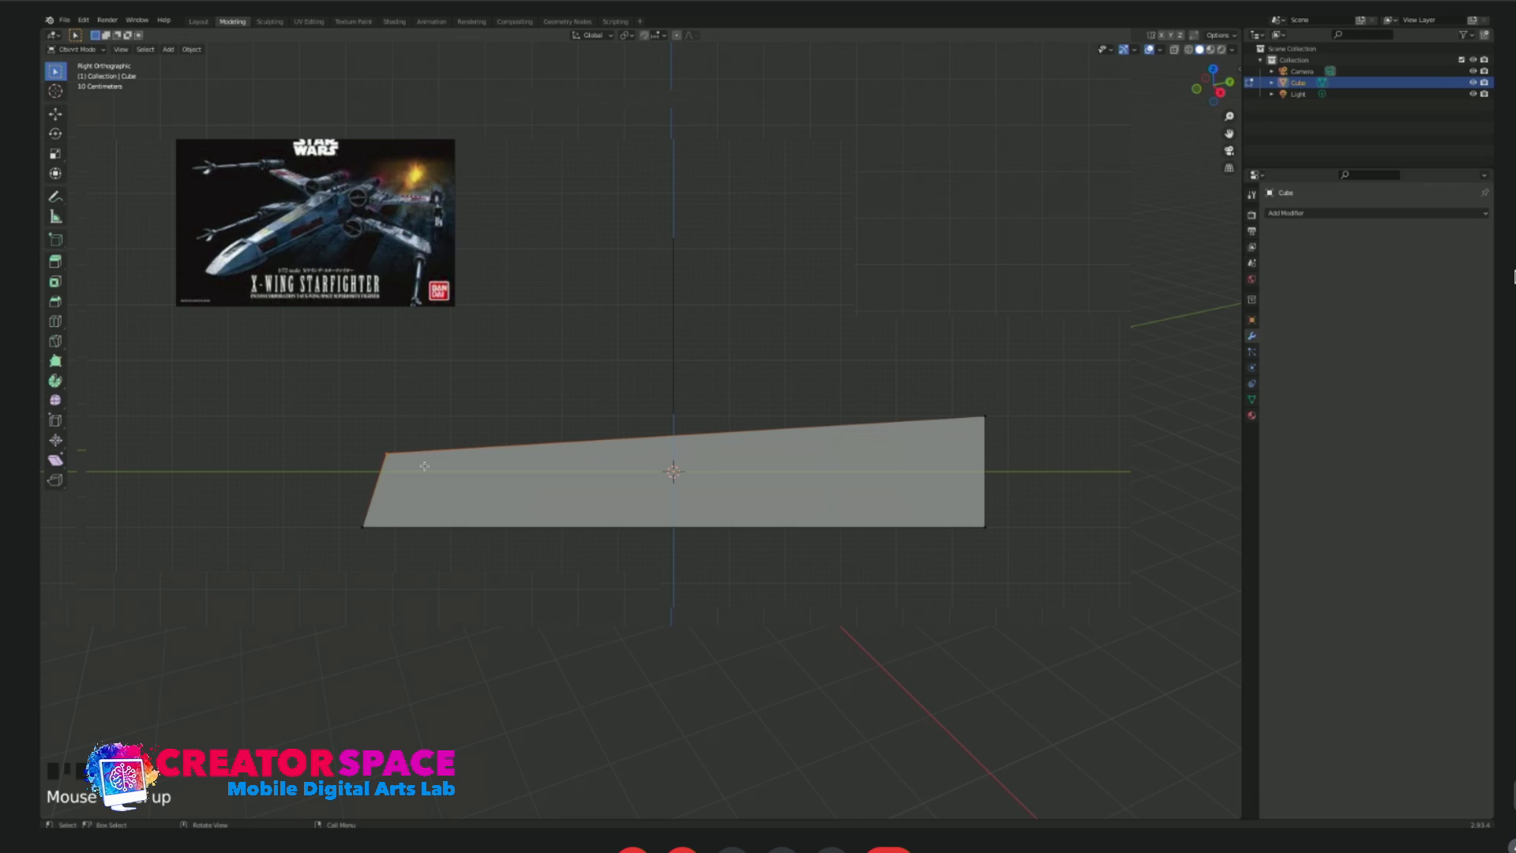
pyautogui.scroll(3, 424, 466)
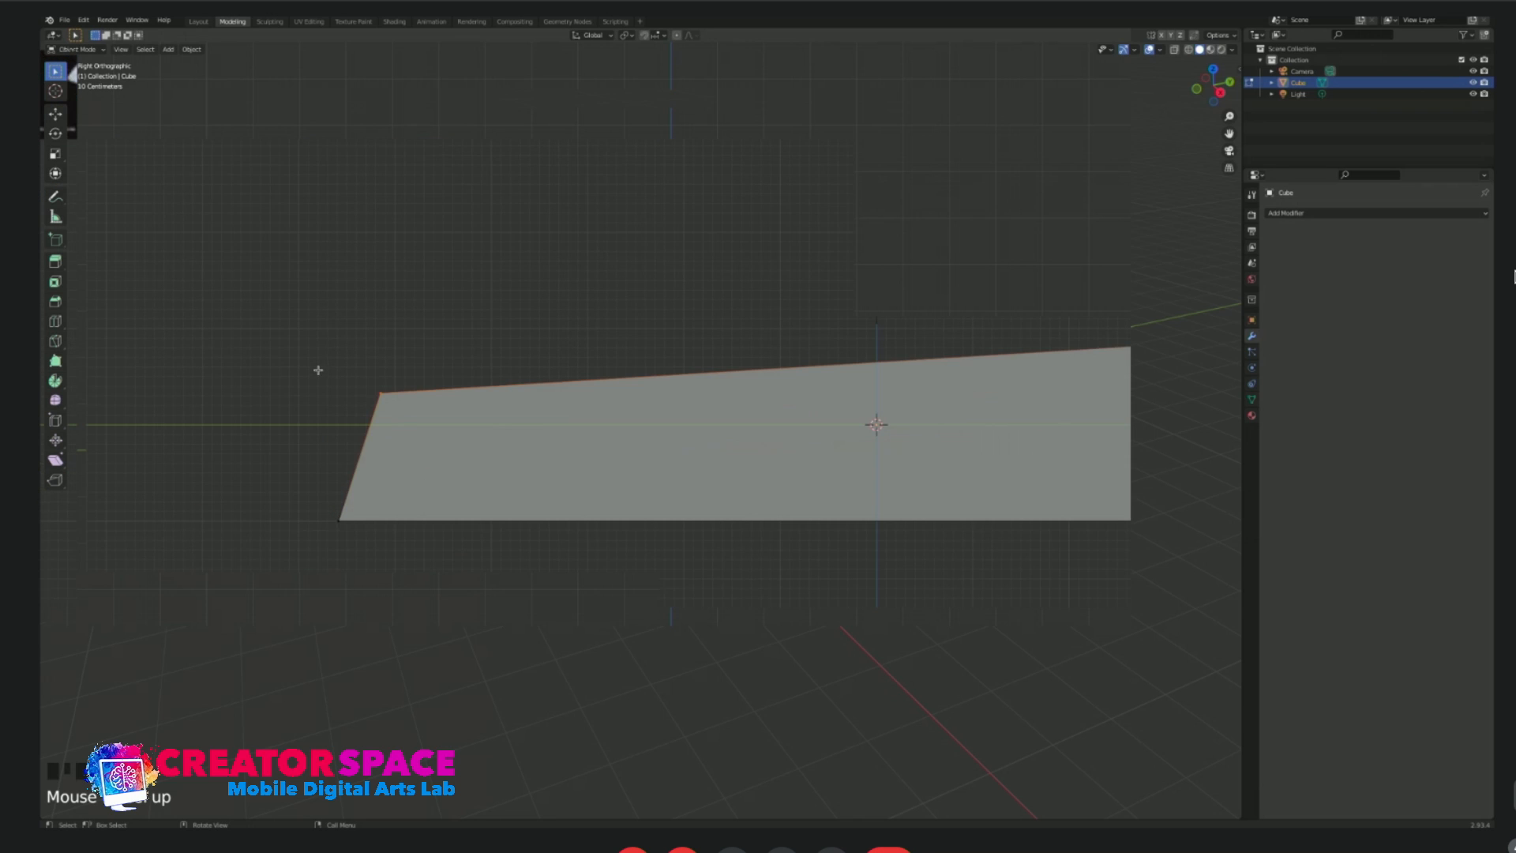
pyautogui.scroll(-1, 417, 424)
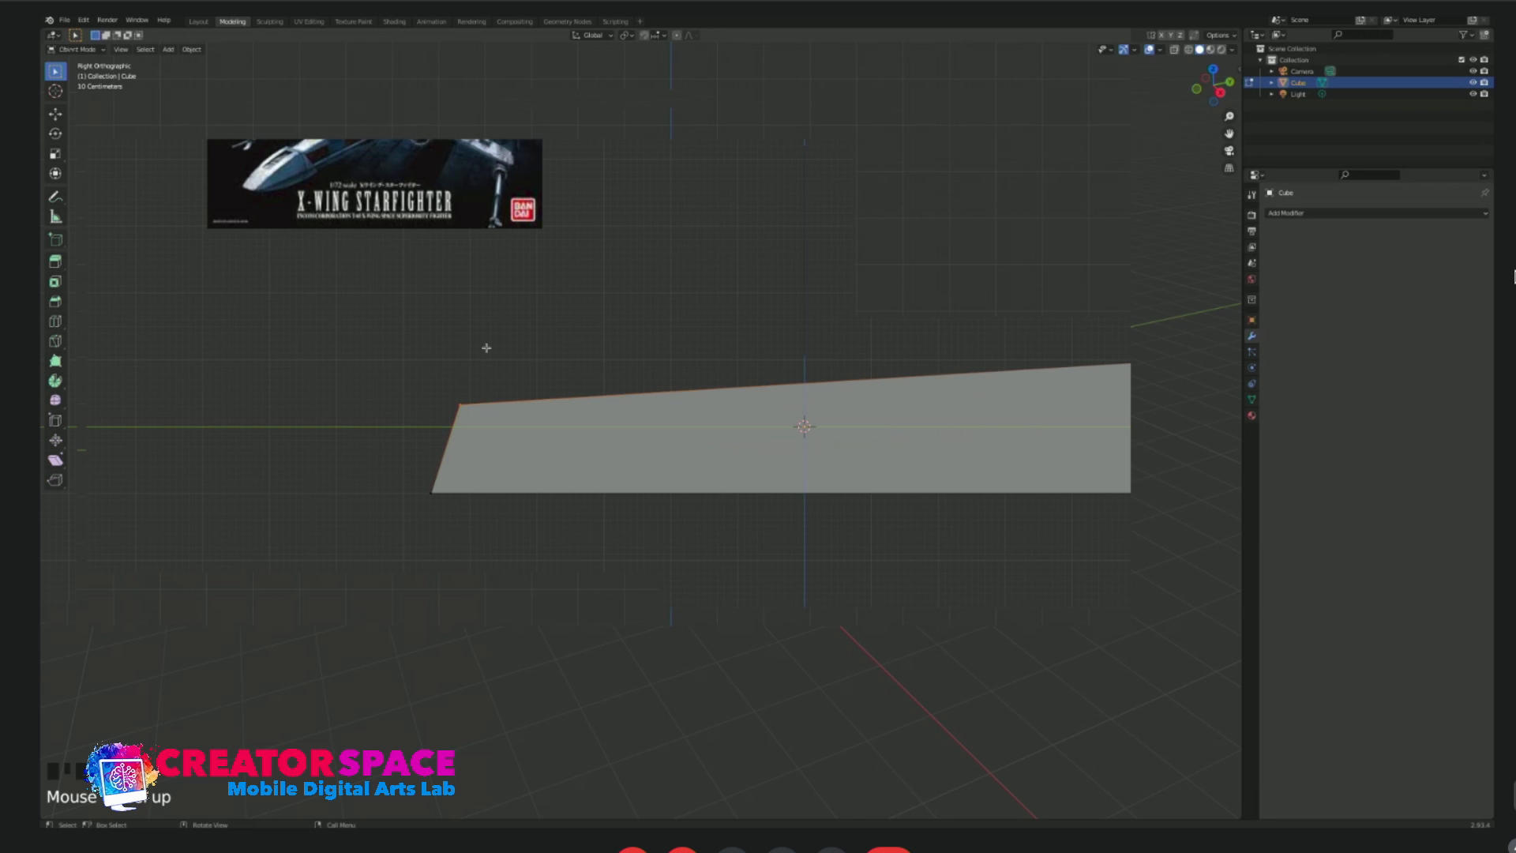
pyautogui.scroll(-1, 499, 427)
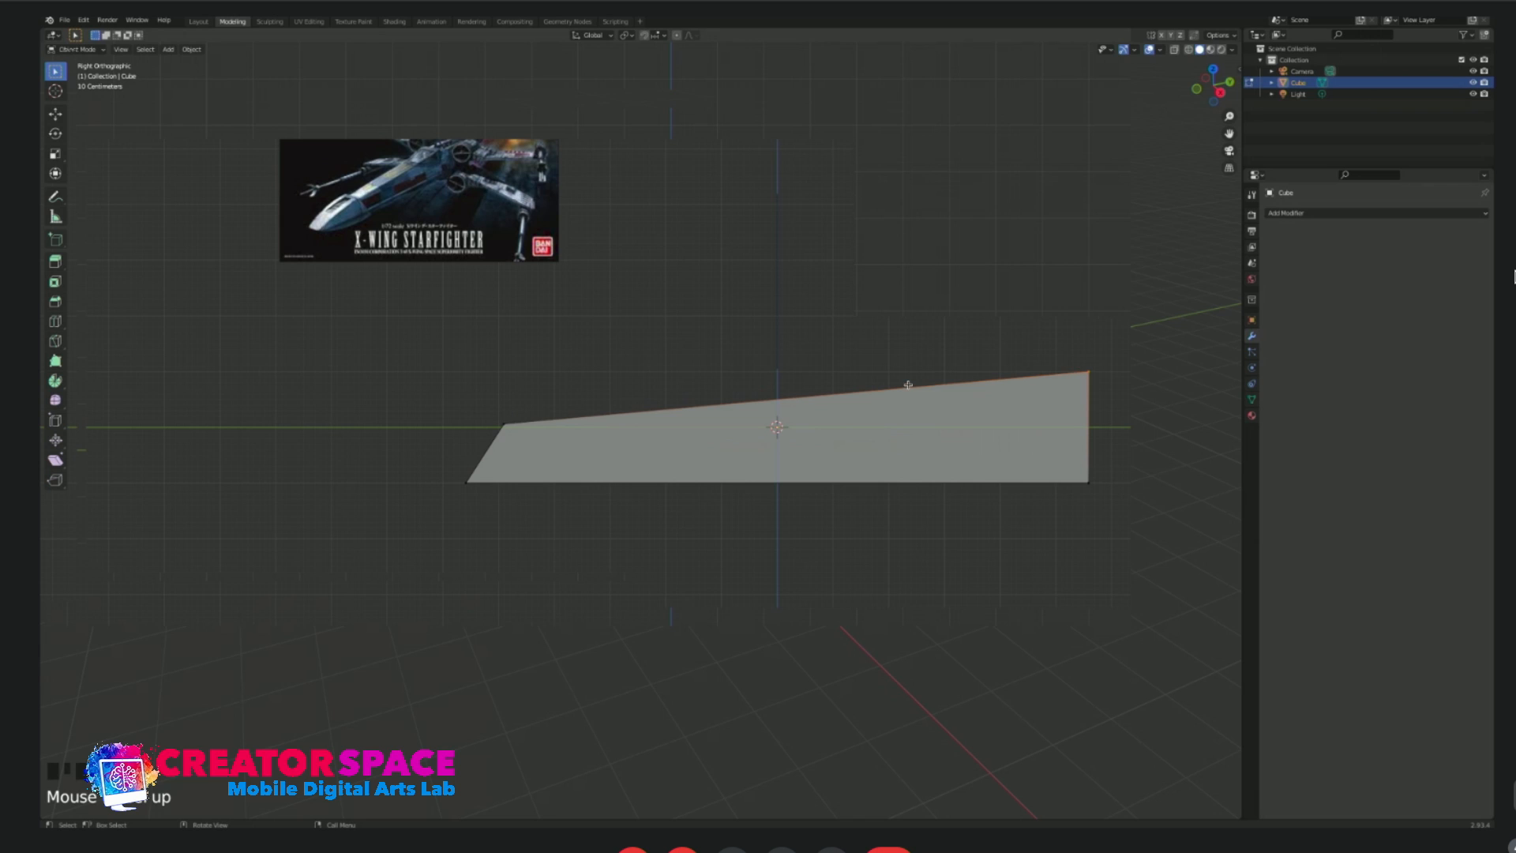
pyautogui.moveTo(472, 411); pyautogui.dragTo(540, 472)
pyautogui.press('g')
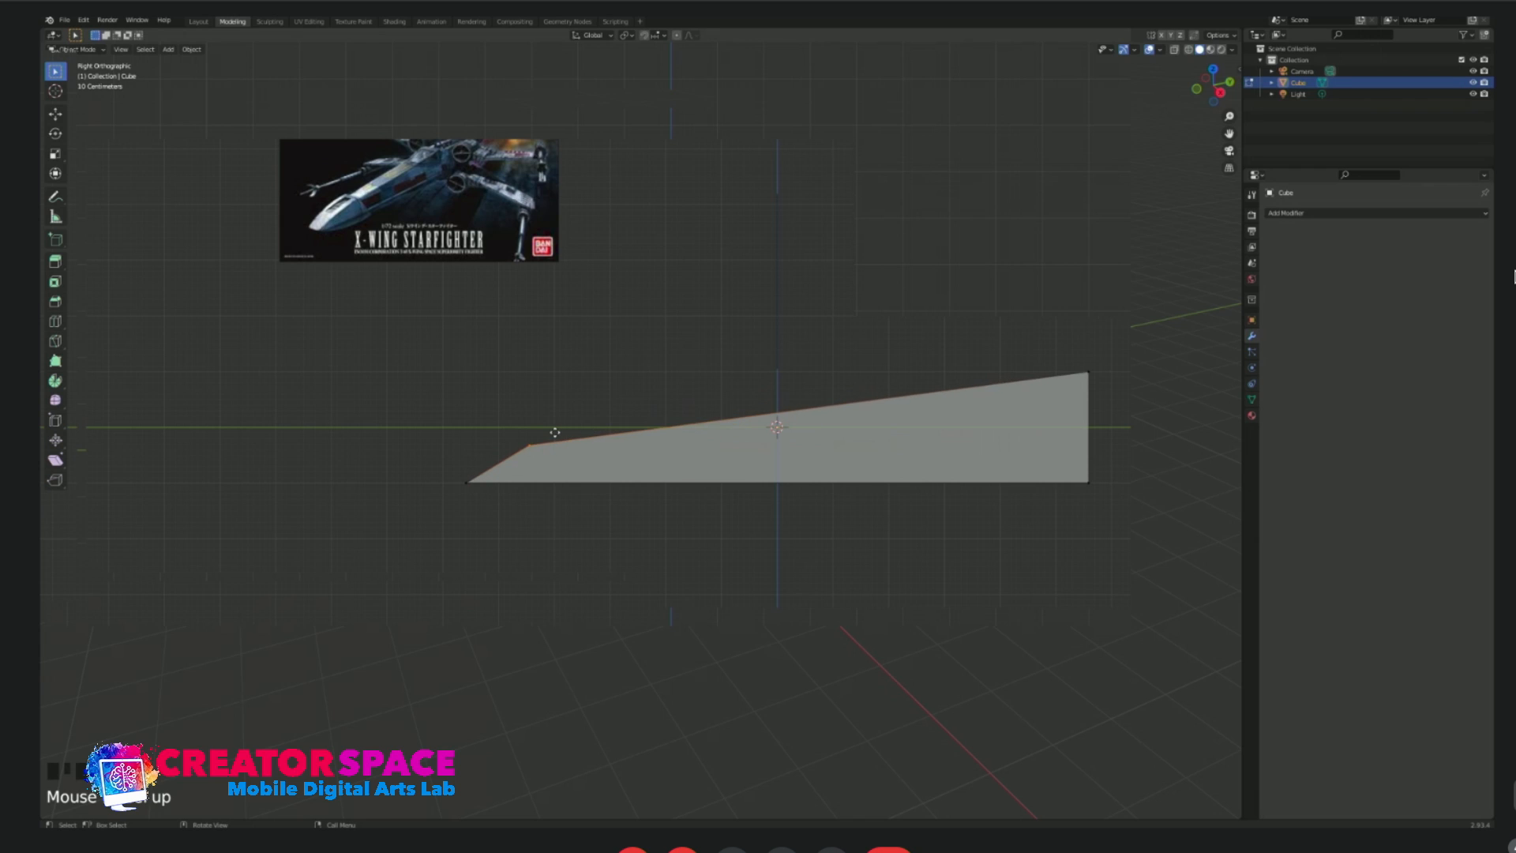
pyautogui.click(549, 430)
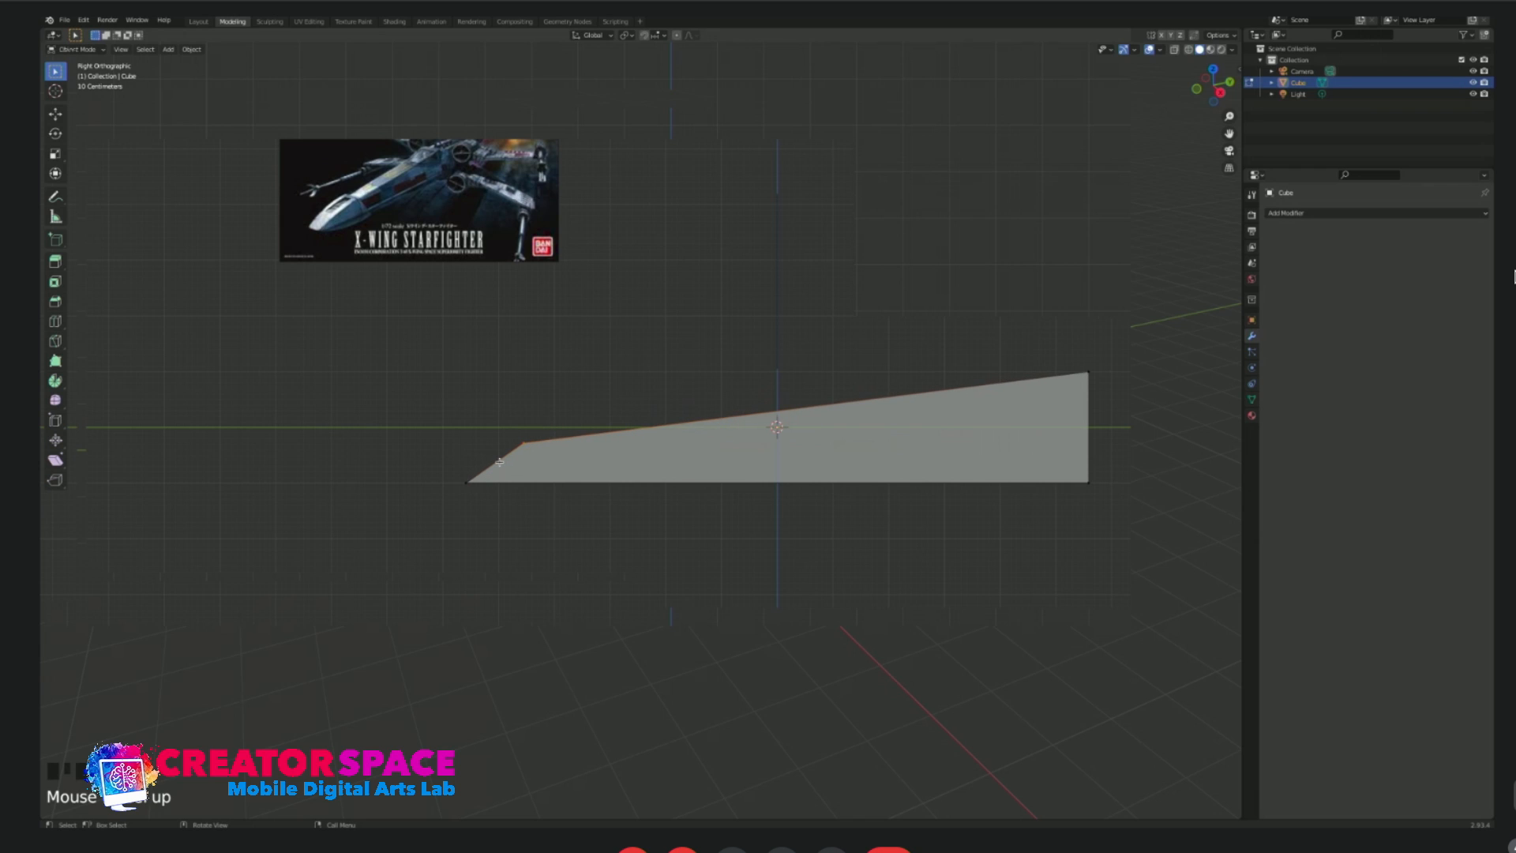
# Add a centred horizontal loop cut running along the full length of the body.
pyautogui.hotkey('alt', 'a')
pyautogui.hotkey('ctrl', 'r')
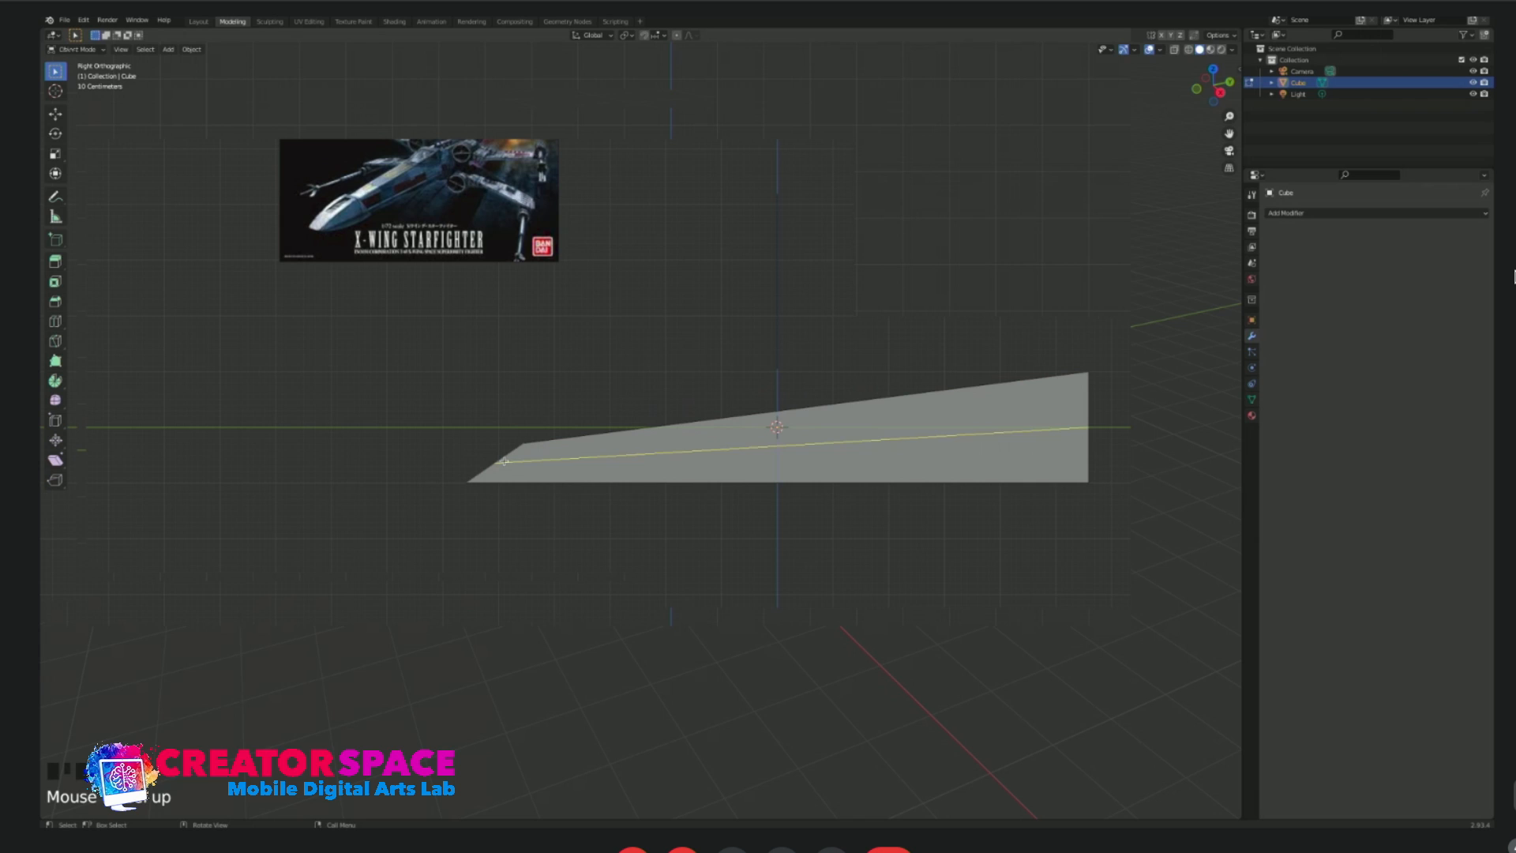
pyautogui.click(505, 461)
pyautogui.click(504, 461)
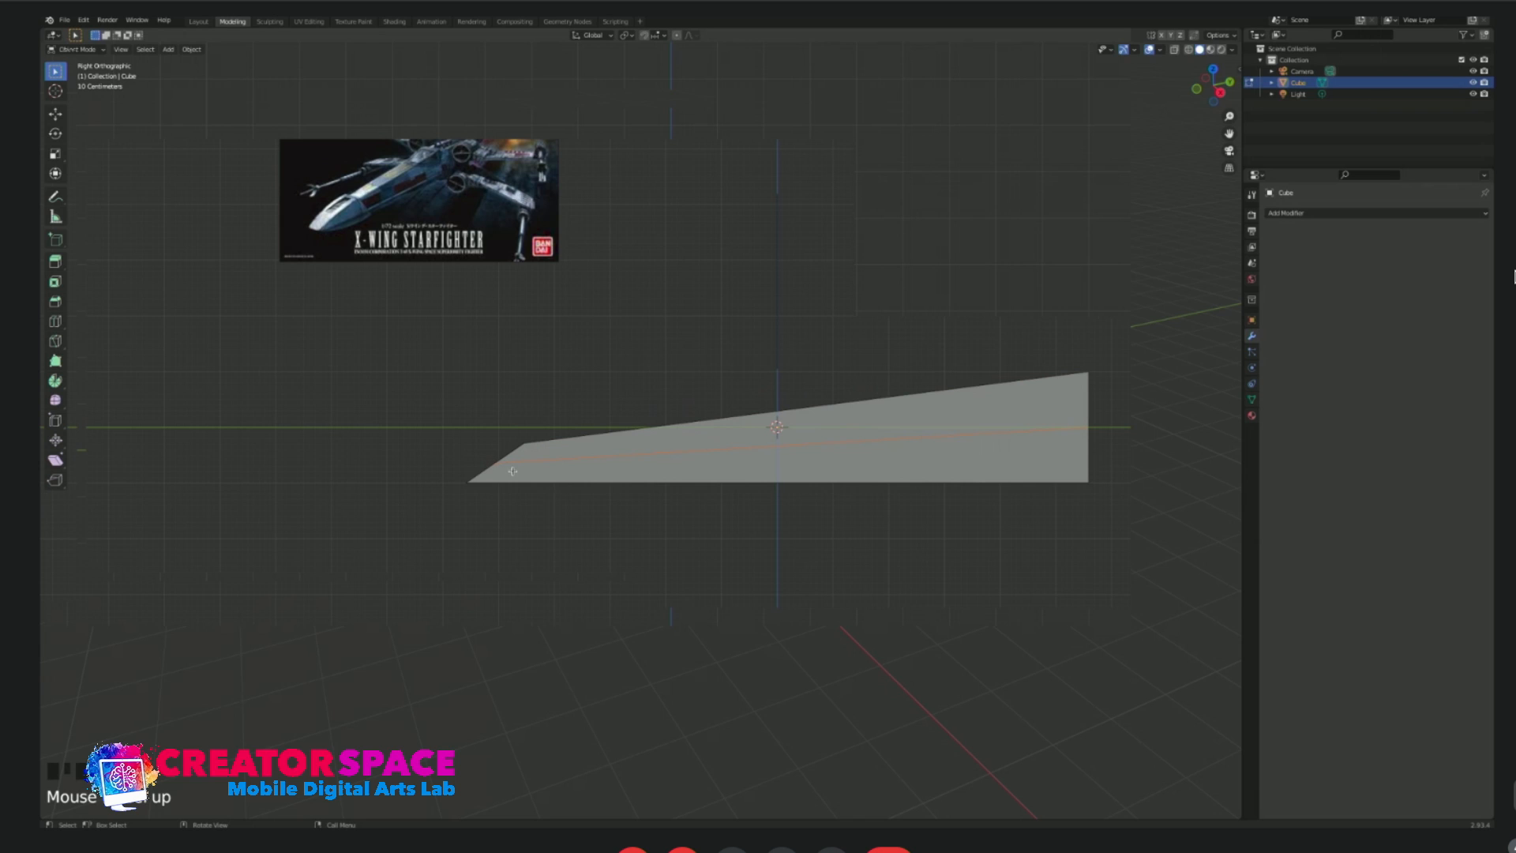
# Move the front end vertices of the horizontal loop slightly forward and up to round the nose profile.
pyautogui.moveTo(474, 436); pyautogui.dragTo(509, 474)
pyautogui.press('g')
pyautogui.moveTo(459, 453); pyautogui.dragTo(488, 469)
pyautogui.press('g')
pyautogui.click(503, 469)
pyautogui.click(603, 457)
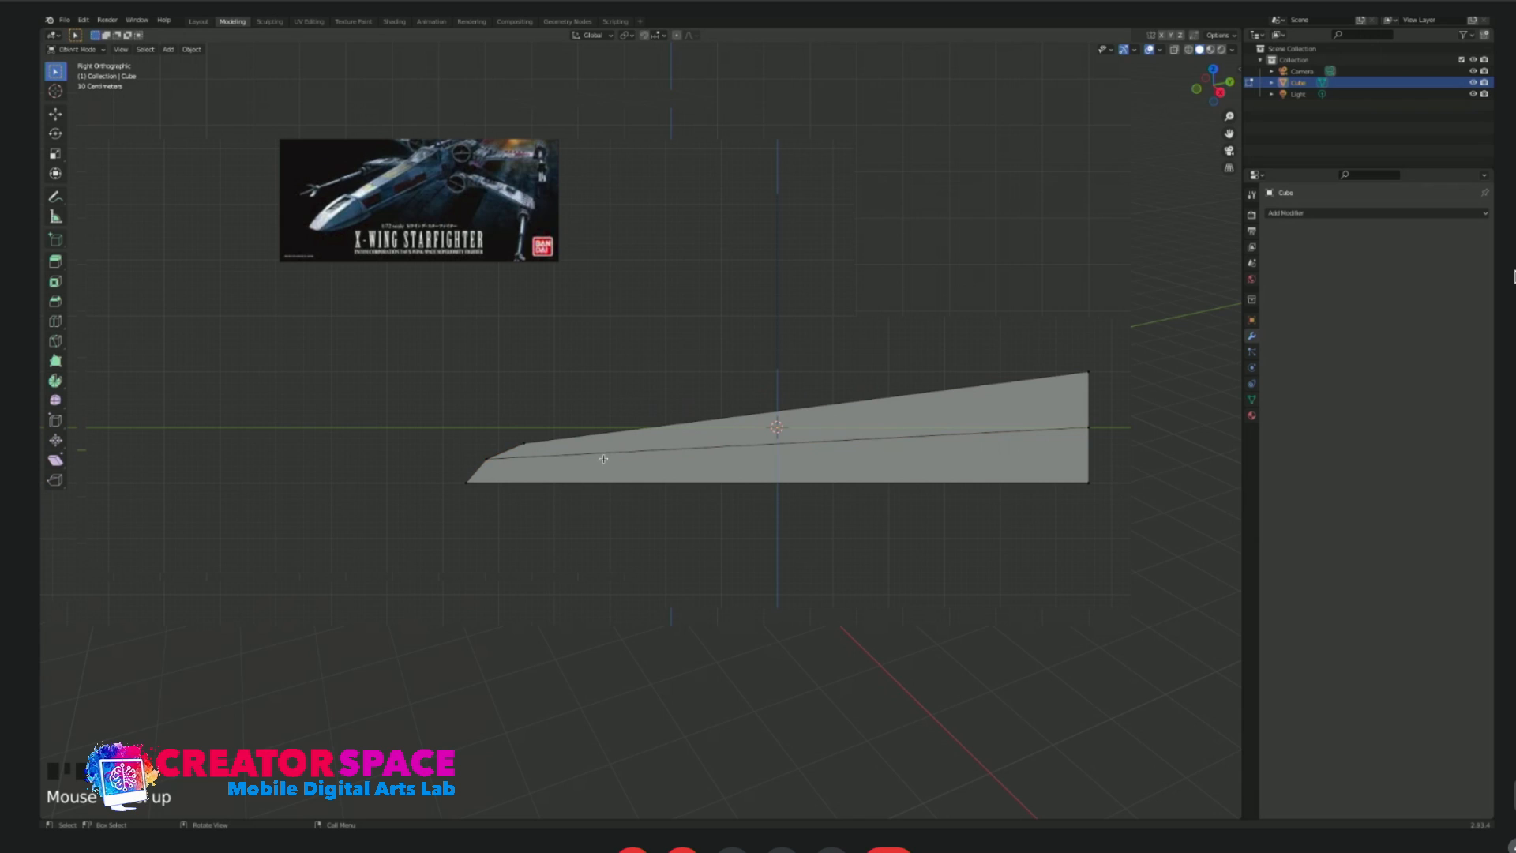
pyautogui.hotkey('ctrl', 'r')
pyautogui.click(562, 454)
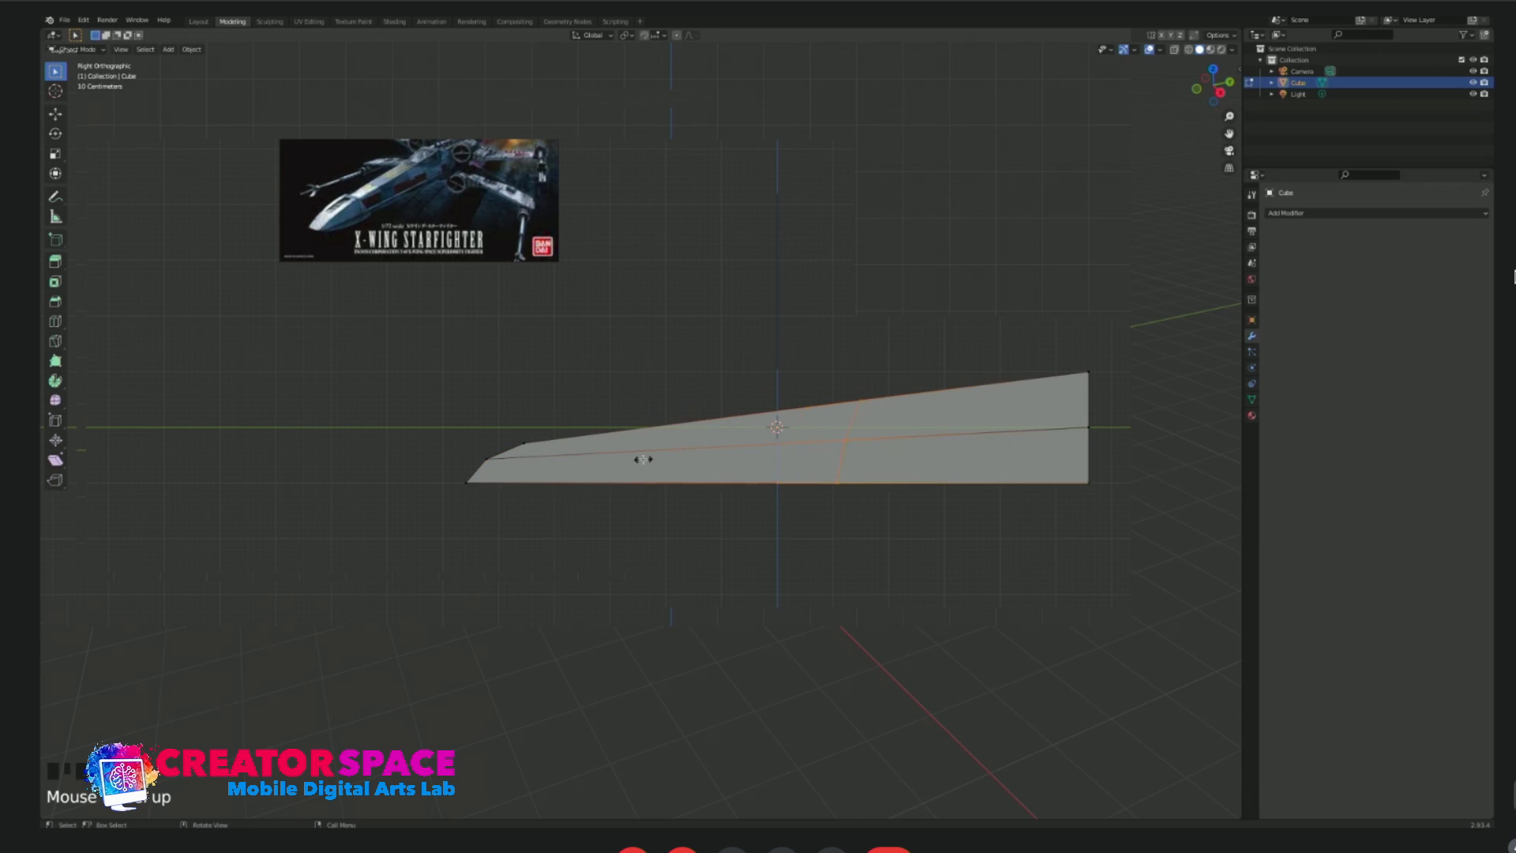
pyautogui.hotkey('ctrl', 'z')
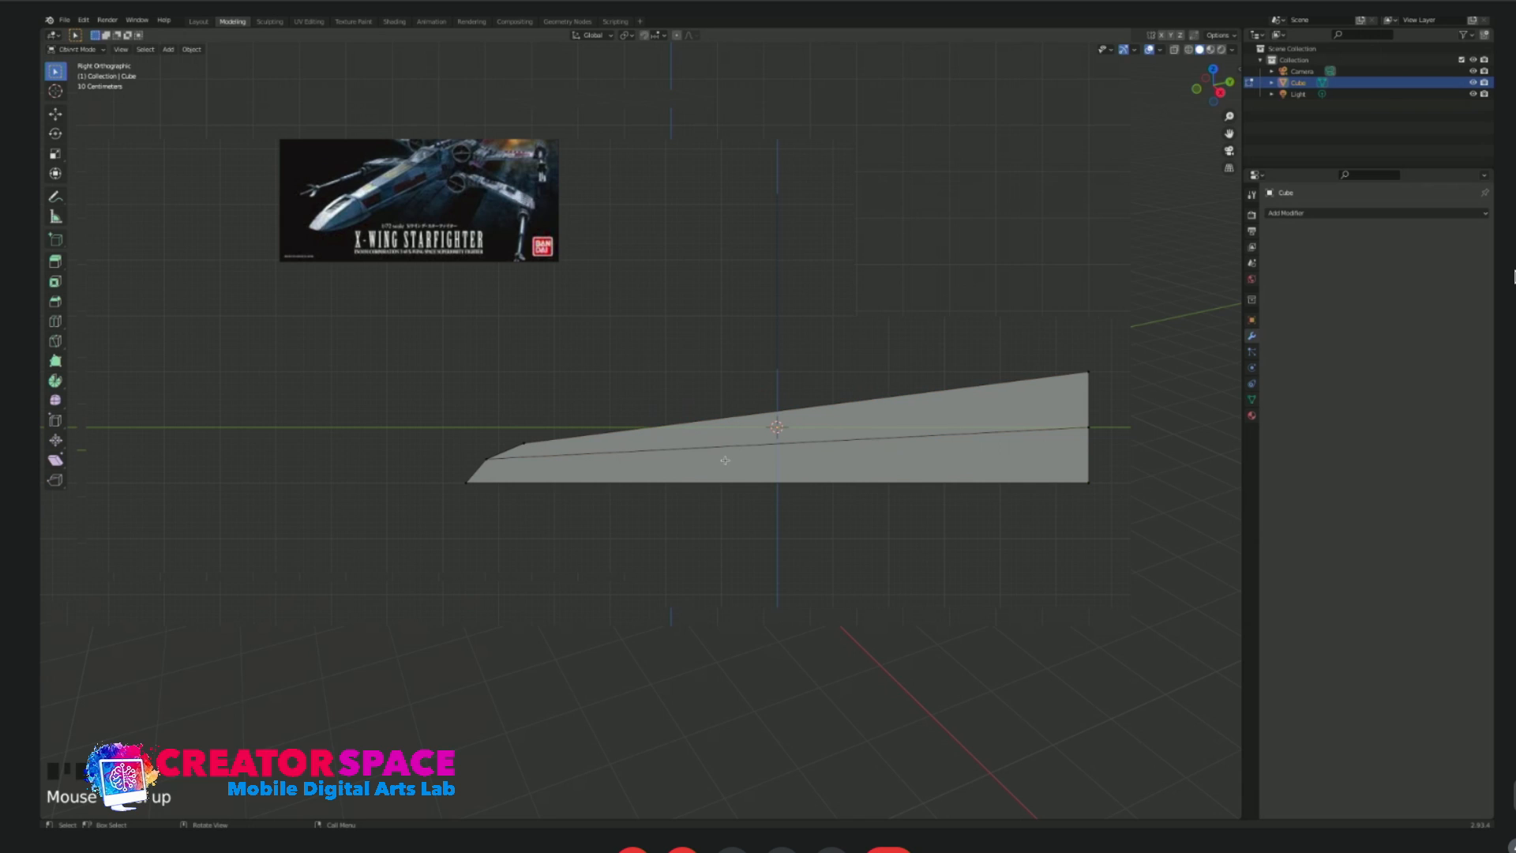
# Add a vertical loop cut across the body and slide it forward to just behind the nose.
pyautogui.click(608, 454)
pyautogui.hotkey('ctrl', 'r')
pyautogui.click(608, 455)
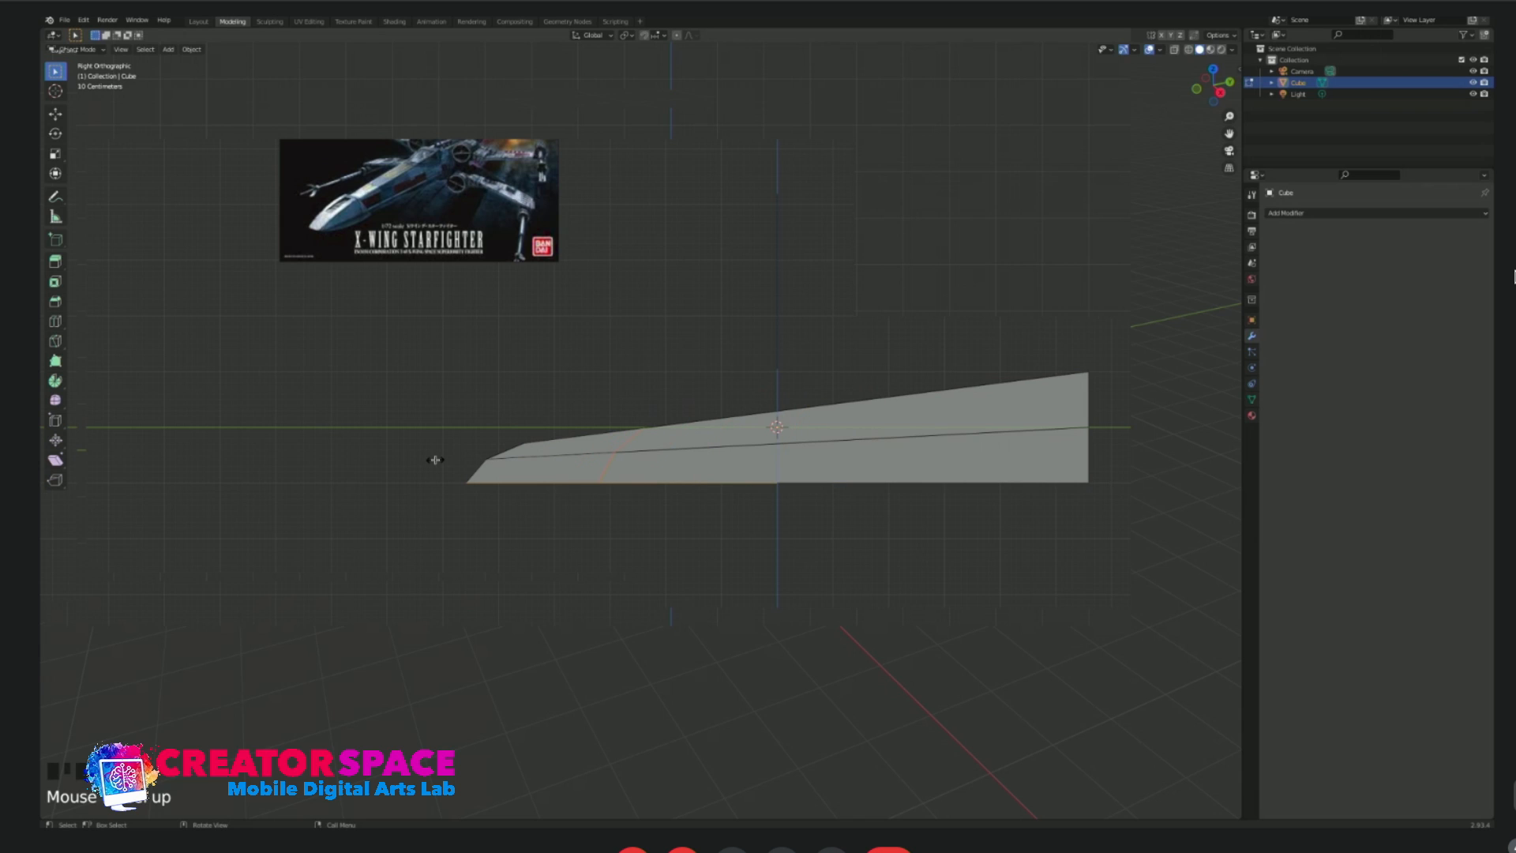
pyautogui.click(382, 460)
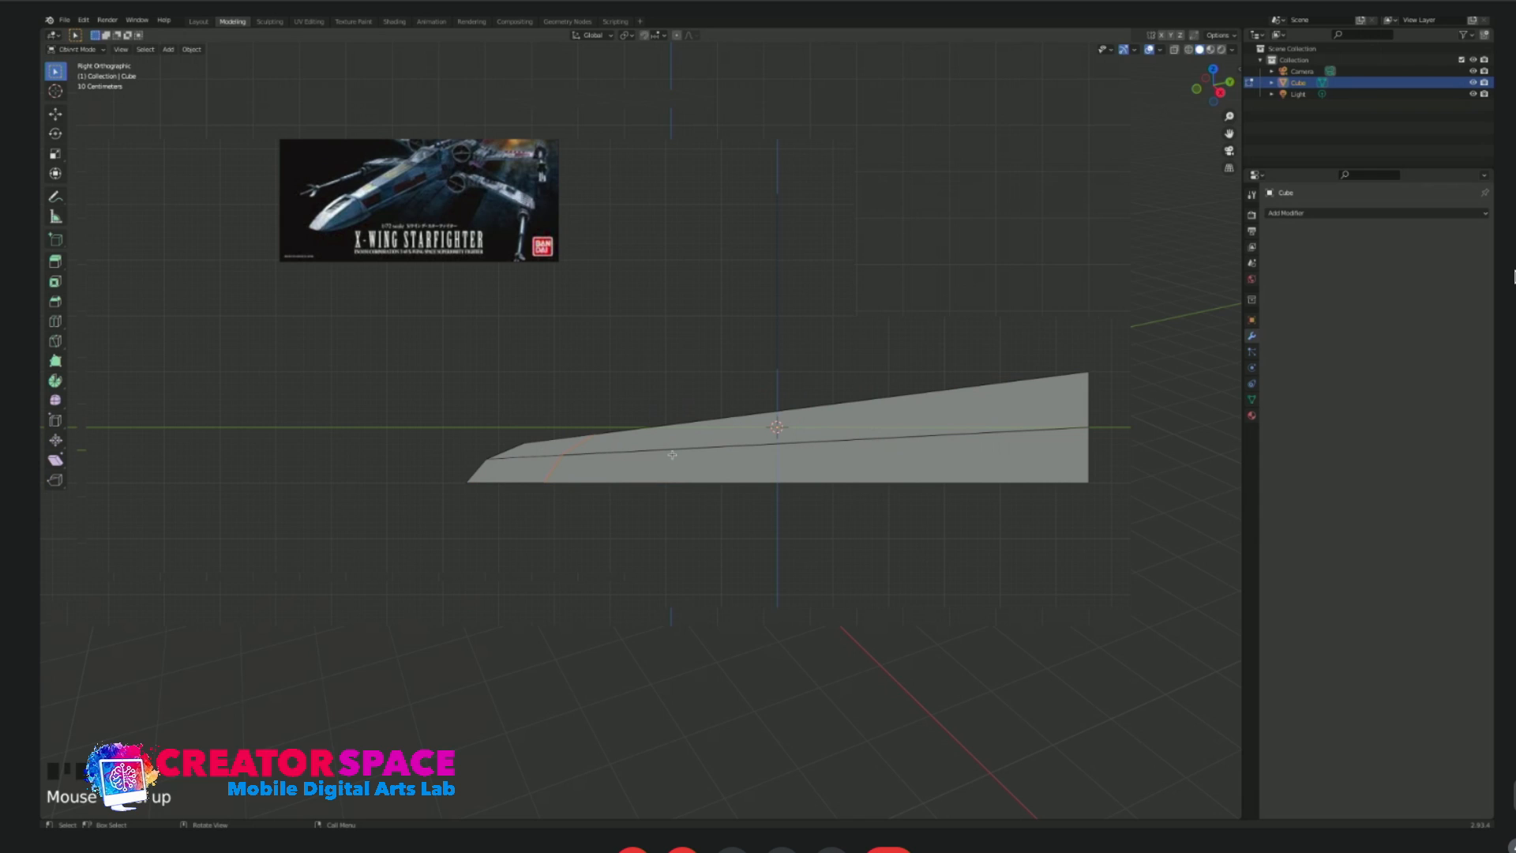
# Add a second vertical loop cut and slide it forward to between the nose cut and the body's middle.
pyautogui.click(705, 451)
pyautogui.hotkey('ctrl', 'r')
pyautogui.click(706, 451)
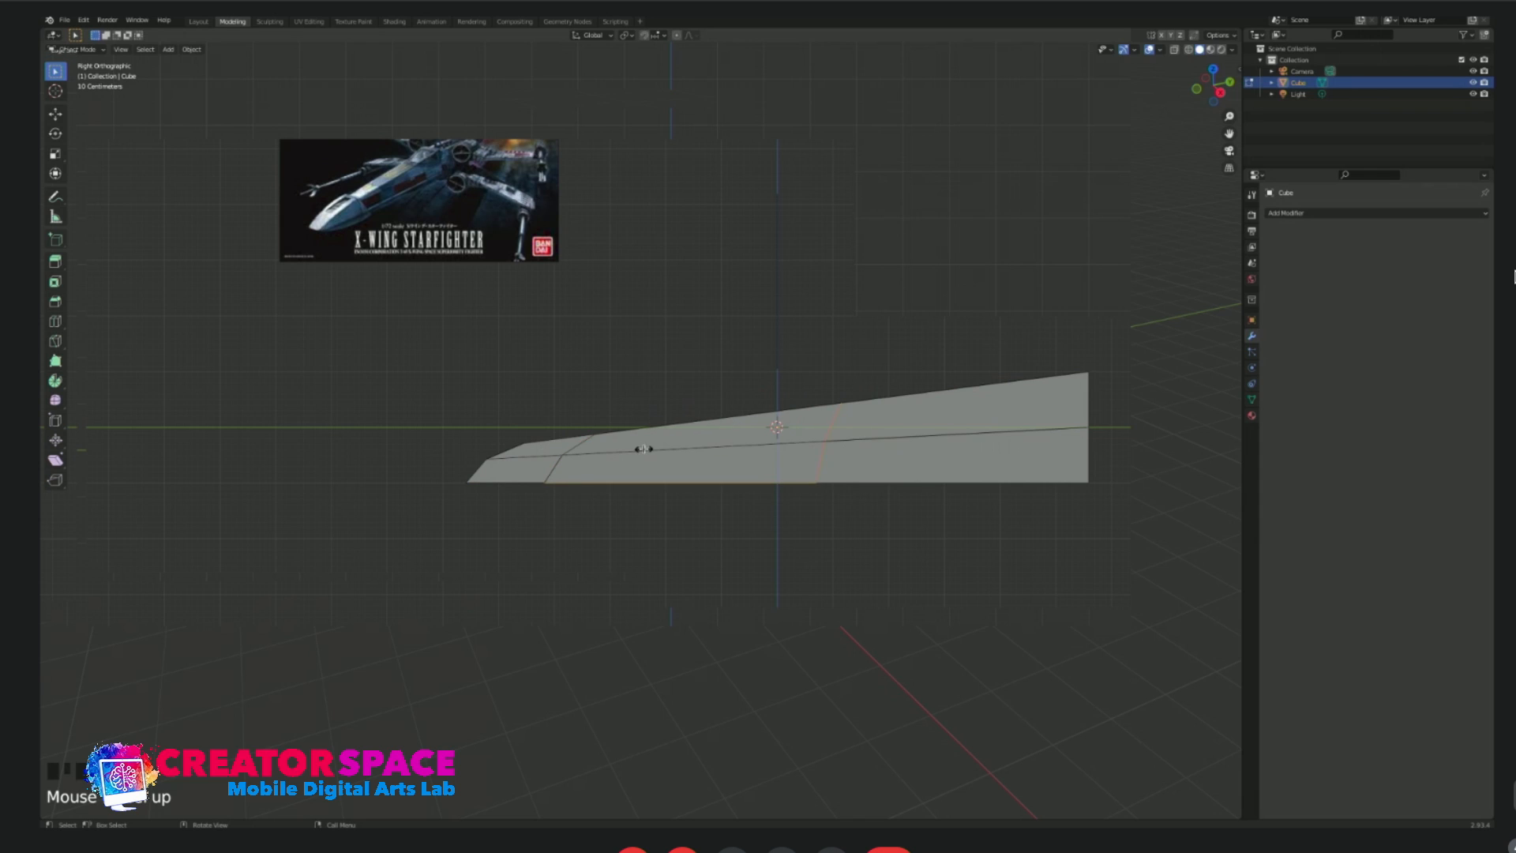
pyautogui.click(514, 452)
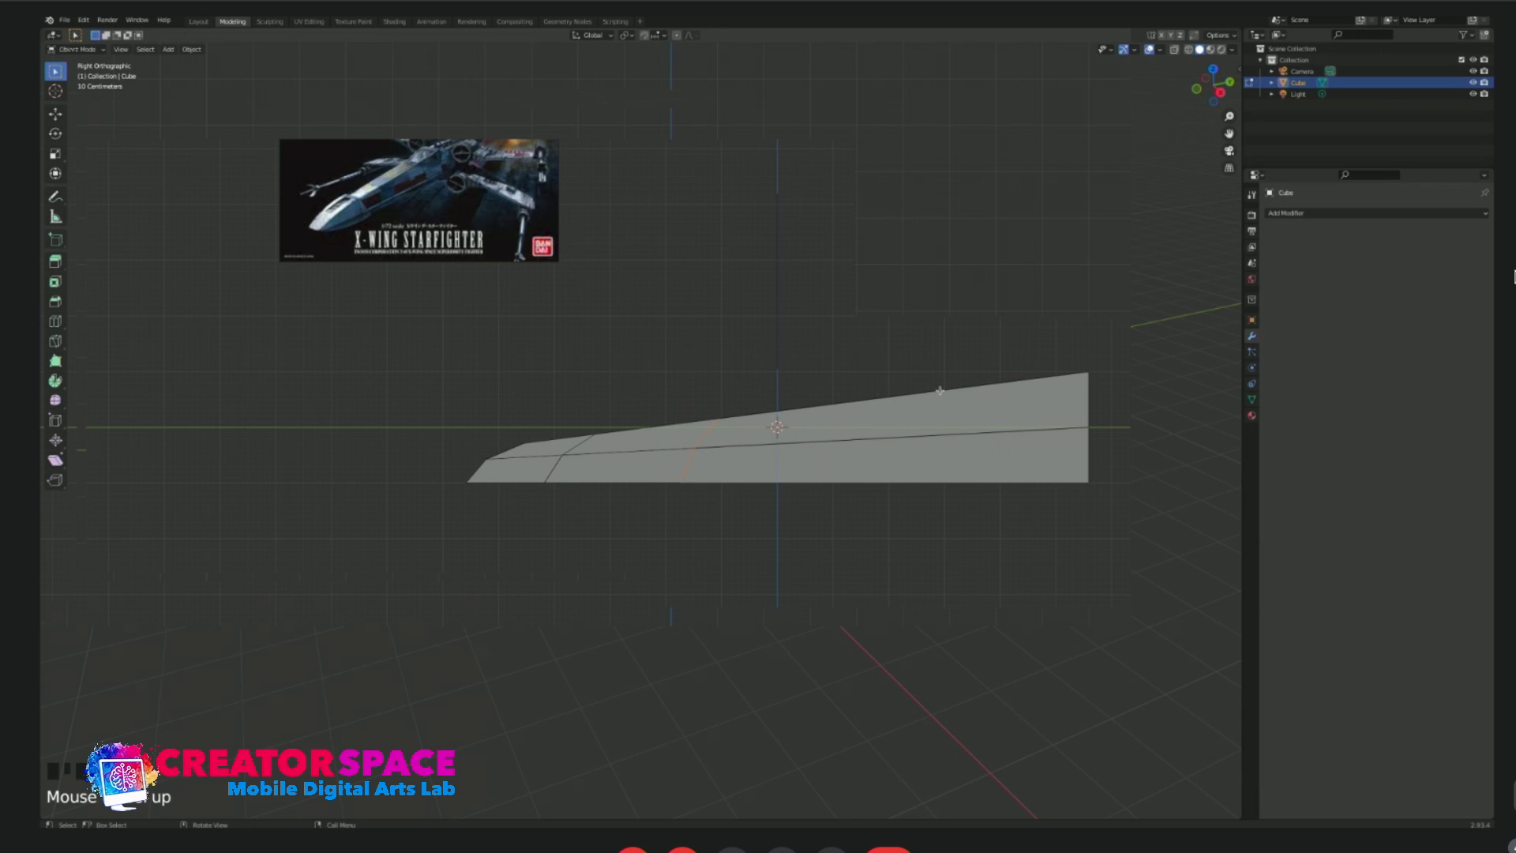
# Add two more vertical loop cuts, one towards the rear and one near the middle of the body.
pyautogui.hotkey('ctrl', 'r')
pyautogui.click(948, 419)
pyautogui.click(984, 415)
pyautogui.click(755, 445)
pyautogui.hotkey('ctrl', 'r')
pyautogui.click(762, 445)
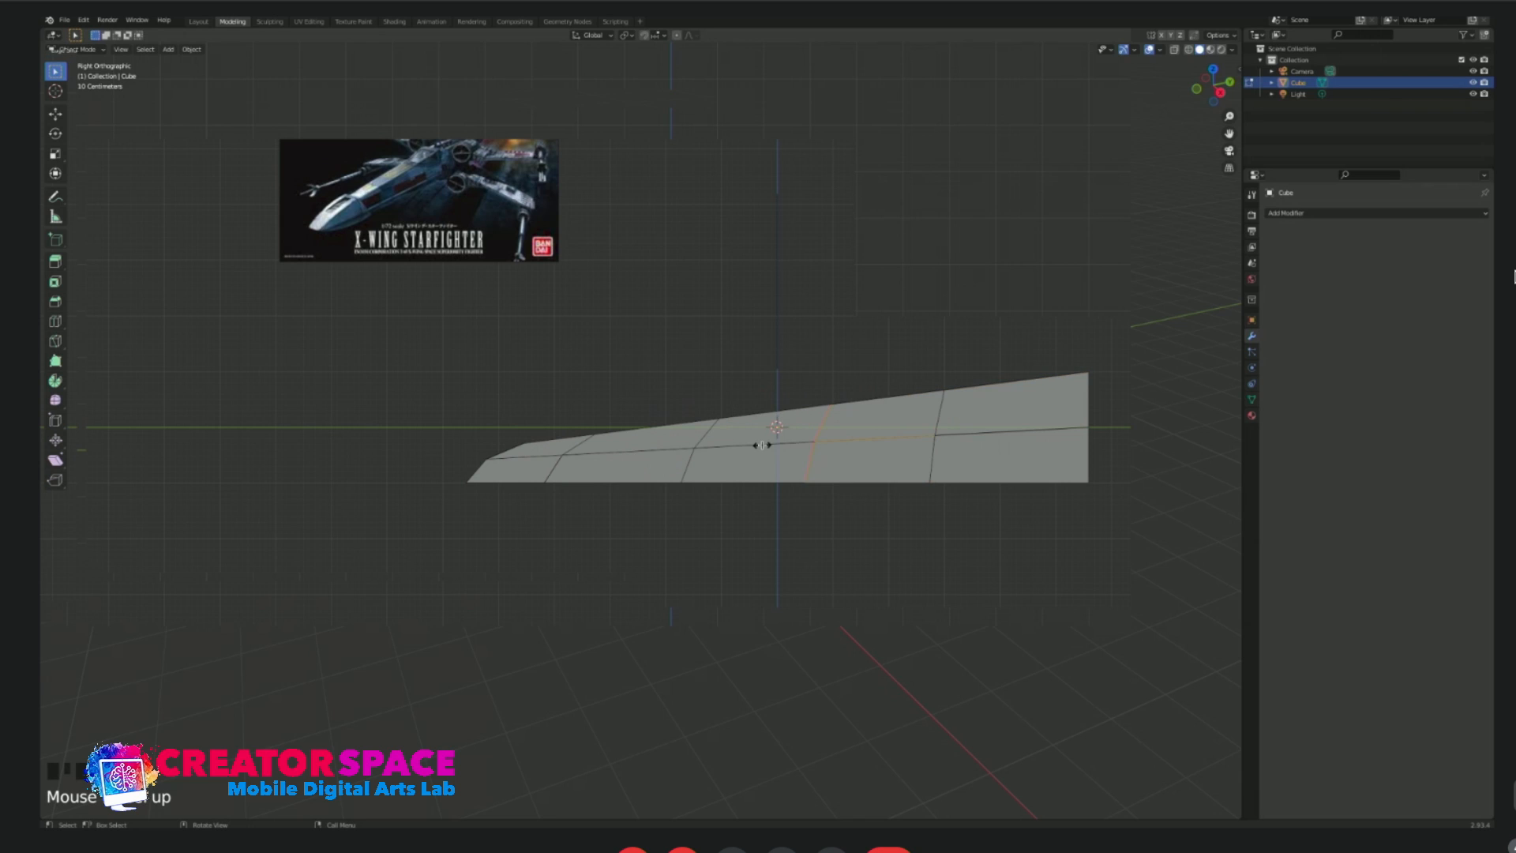
pyautogui.click(717, 448)
# Add a lengthwise loop cut down the centre of the body, working from the top view.
pyautogui.moveTo(834, 393); pyautogui.dragTo(780, 415, button='middle')
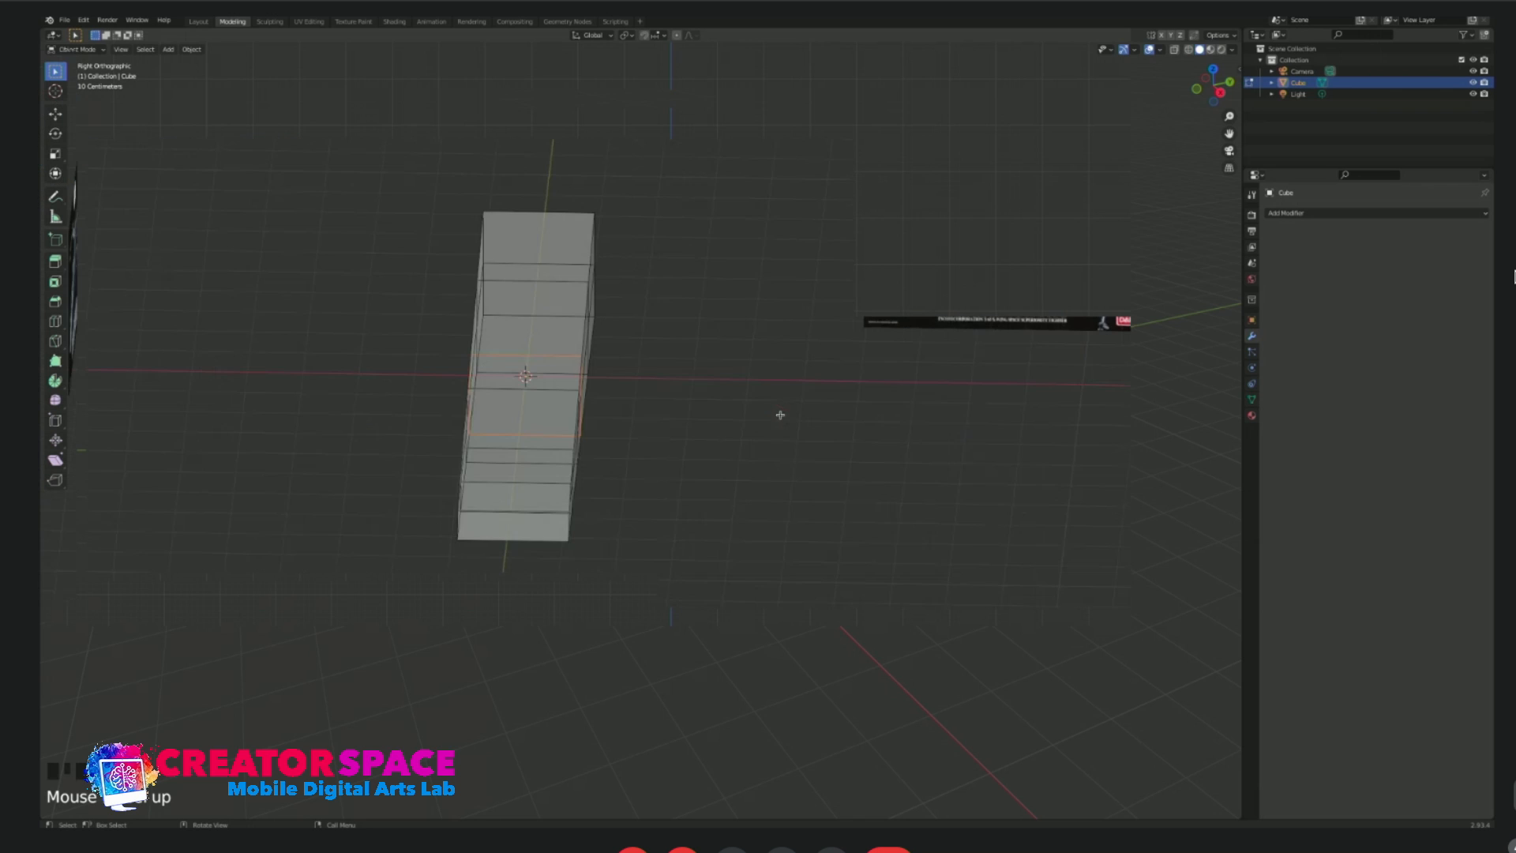
pyautogui.moveTo(535, 467); pyautogui.dragTo(507, 514, button='middle')
pyautogui.click(508, 504)
pyautogui.hotkey('ctrl', 'r')
pyautogui.click(527, 487)
pyautogui.click(527, 486)
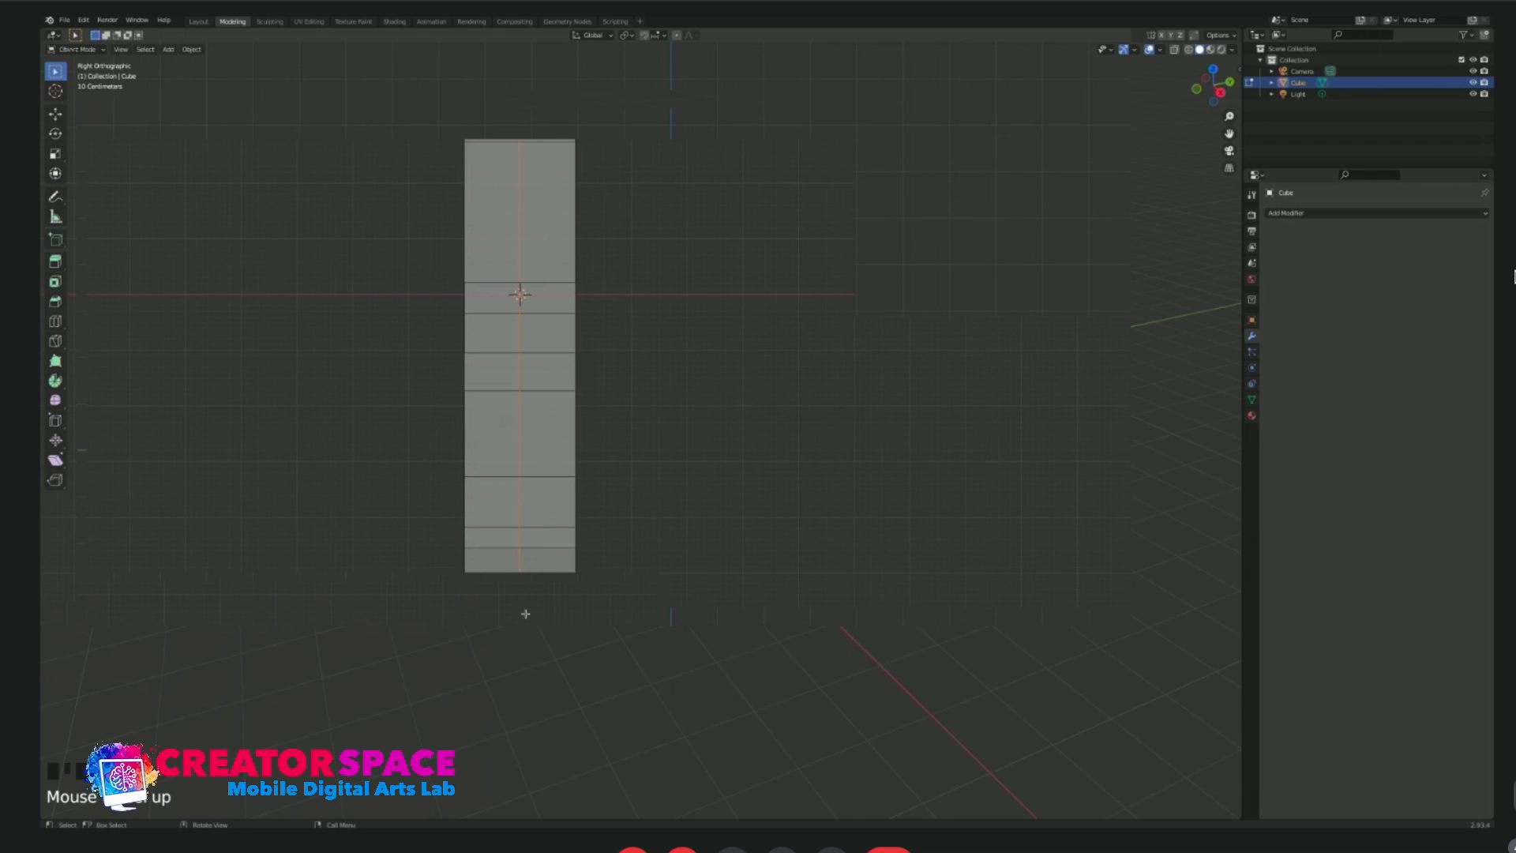
# Move the centre vertices at the front end forward along the Y axis to form a pointed nose.
pyautogui.press('a')
pyautogui.scroll(-3, 514, 594)
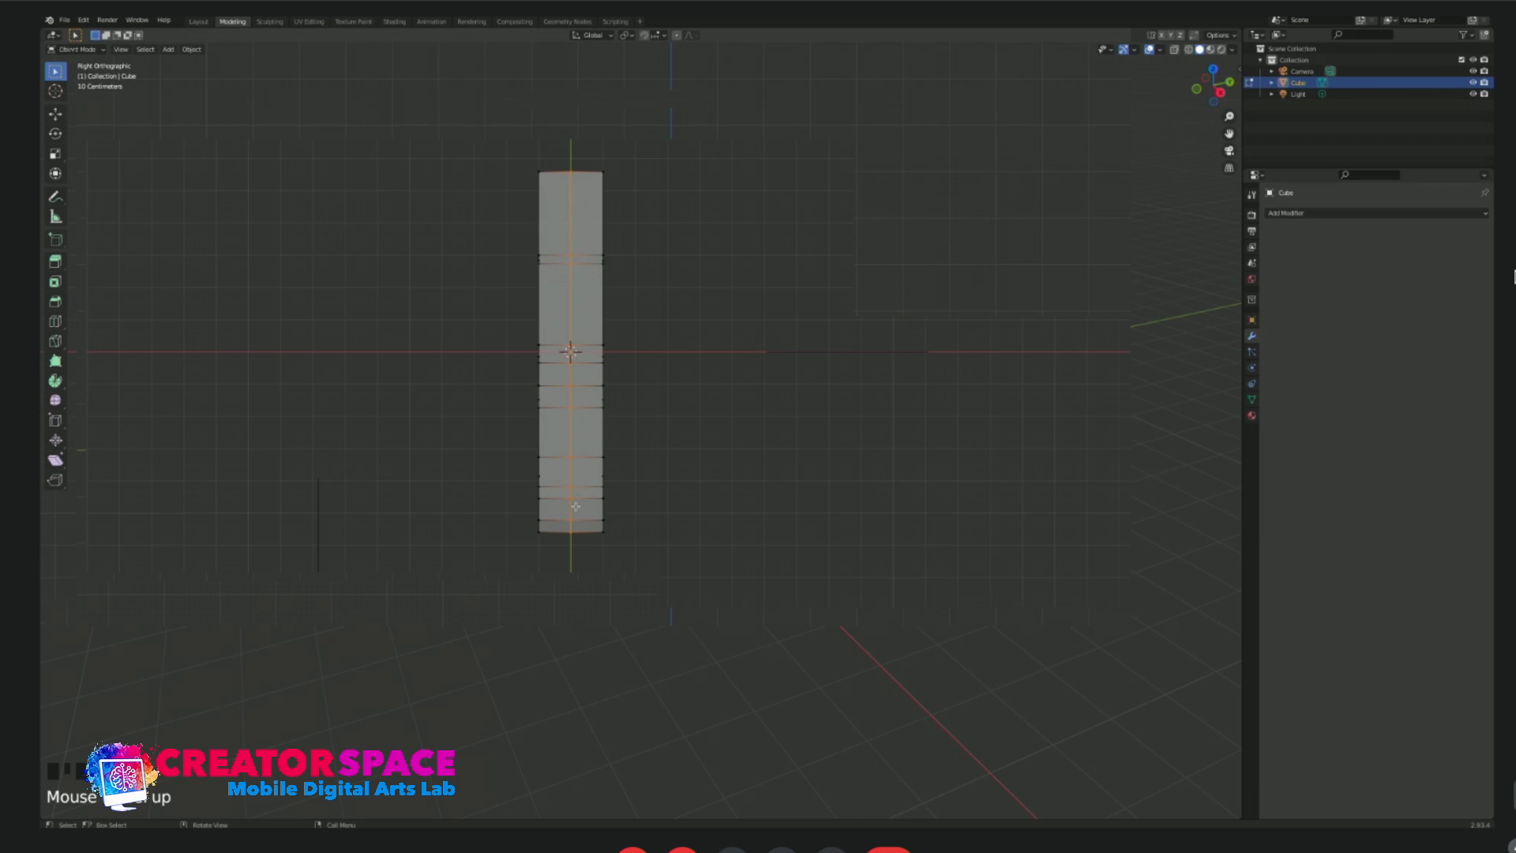
pyautogui.click(572, 538)
pyautogui.click(586, 514)
pyautogui.press('g')
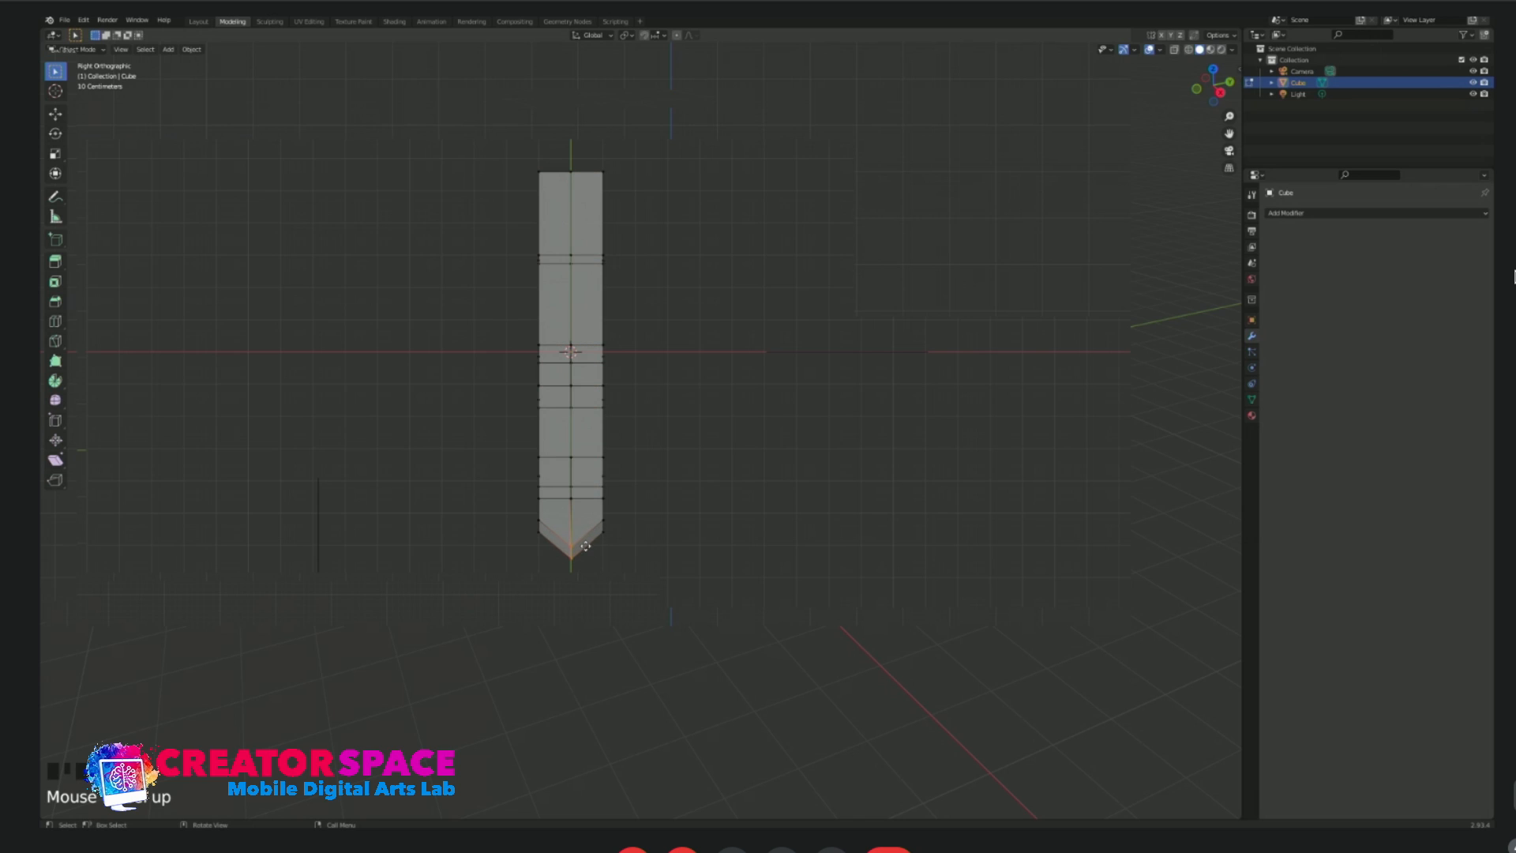
pyautogui.press('y')
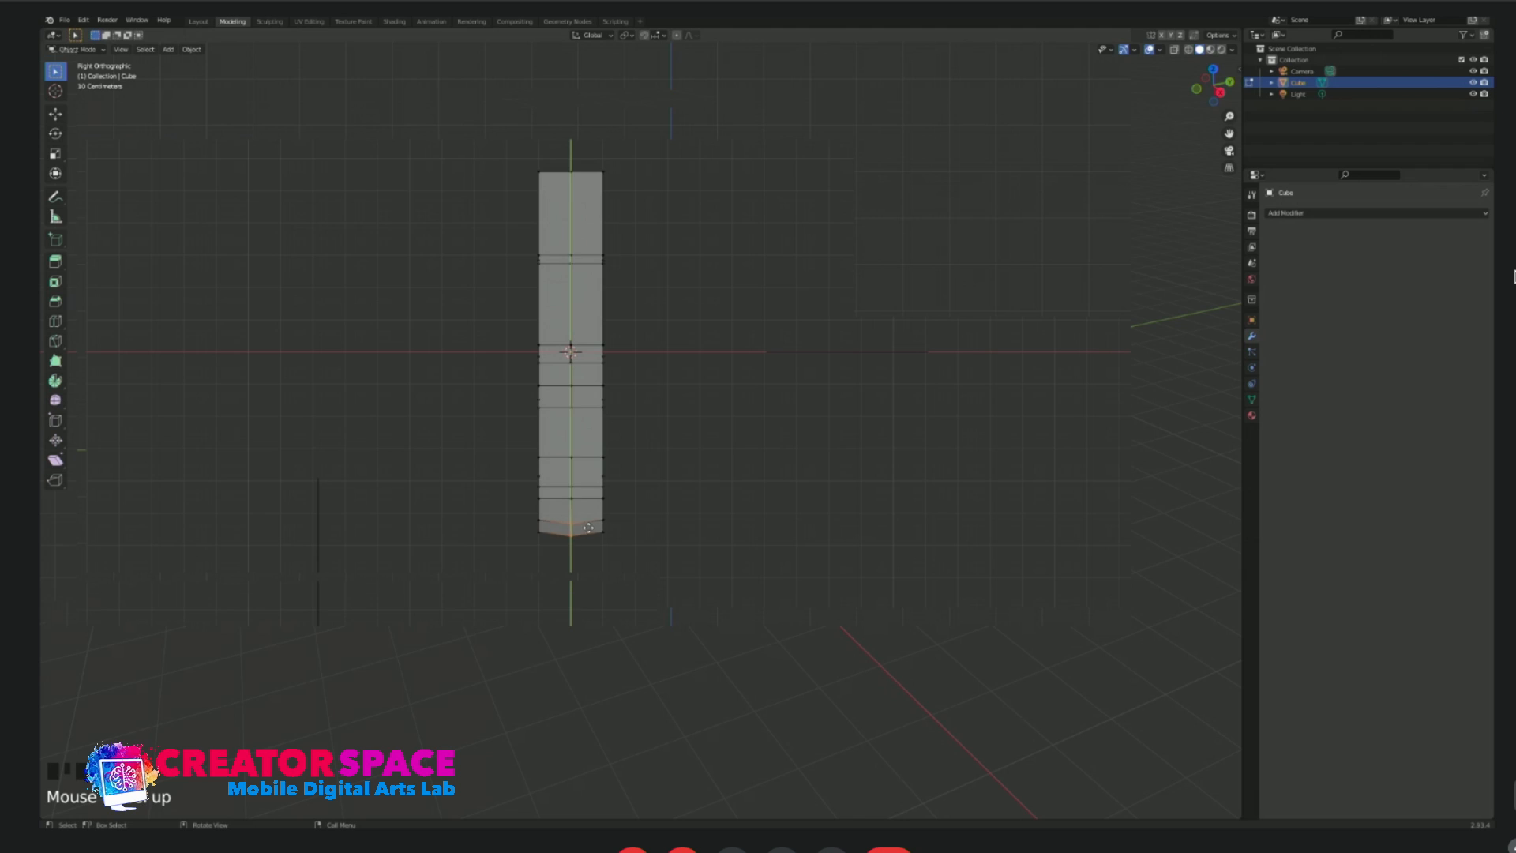
pyautogui.click(583, 578)
pyautogui.moveTo(687, 518); pyautogui.dragTo(697, 281, button='middle')
pyautogui.press('Tab')
pyautogui.press('Tab')
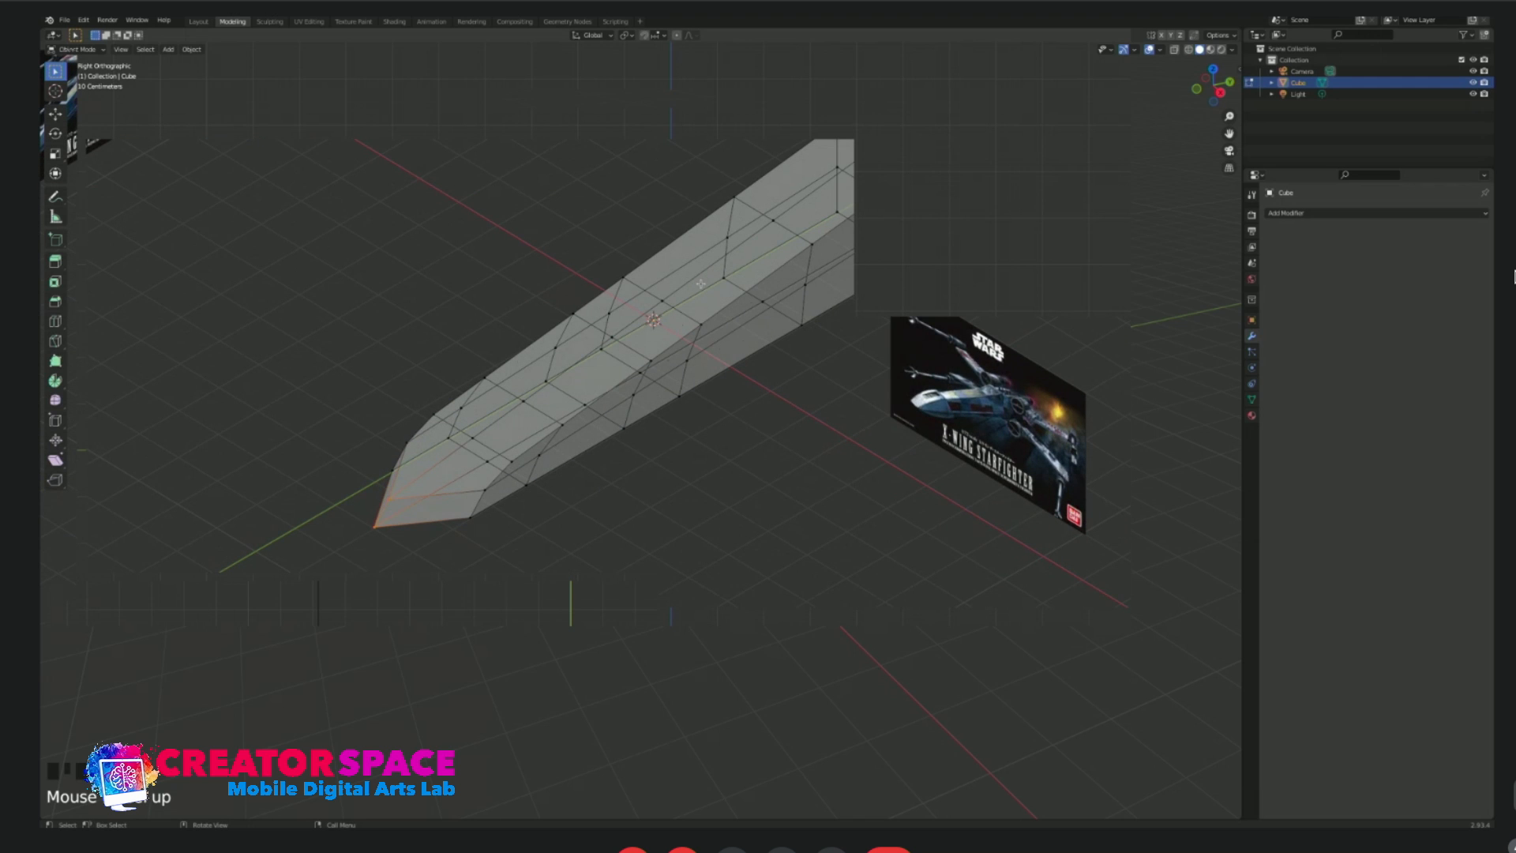
# Select the two top faces just behind the body's middle, with X-ray turned off.
pyautogui.press('3')
pyautogui.click(710, 274)
pyautogui.moveTo(768, 314); pyautogui.dragTo(731, 304, button='middle')
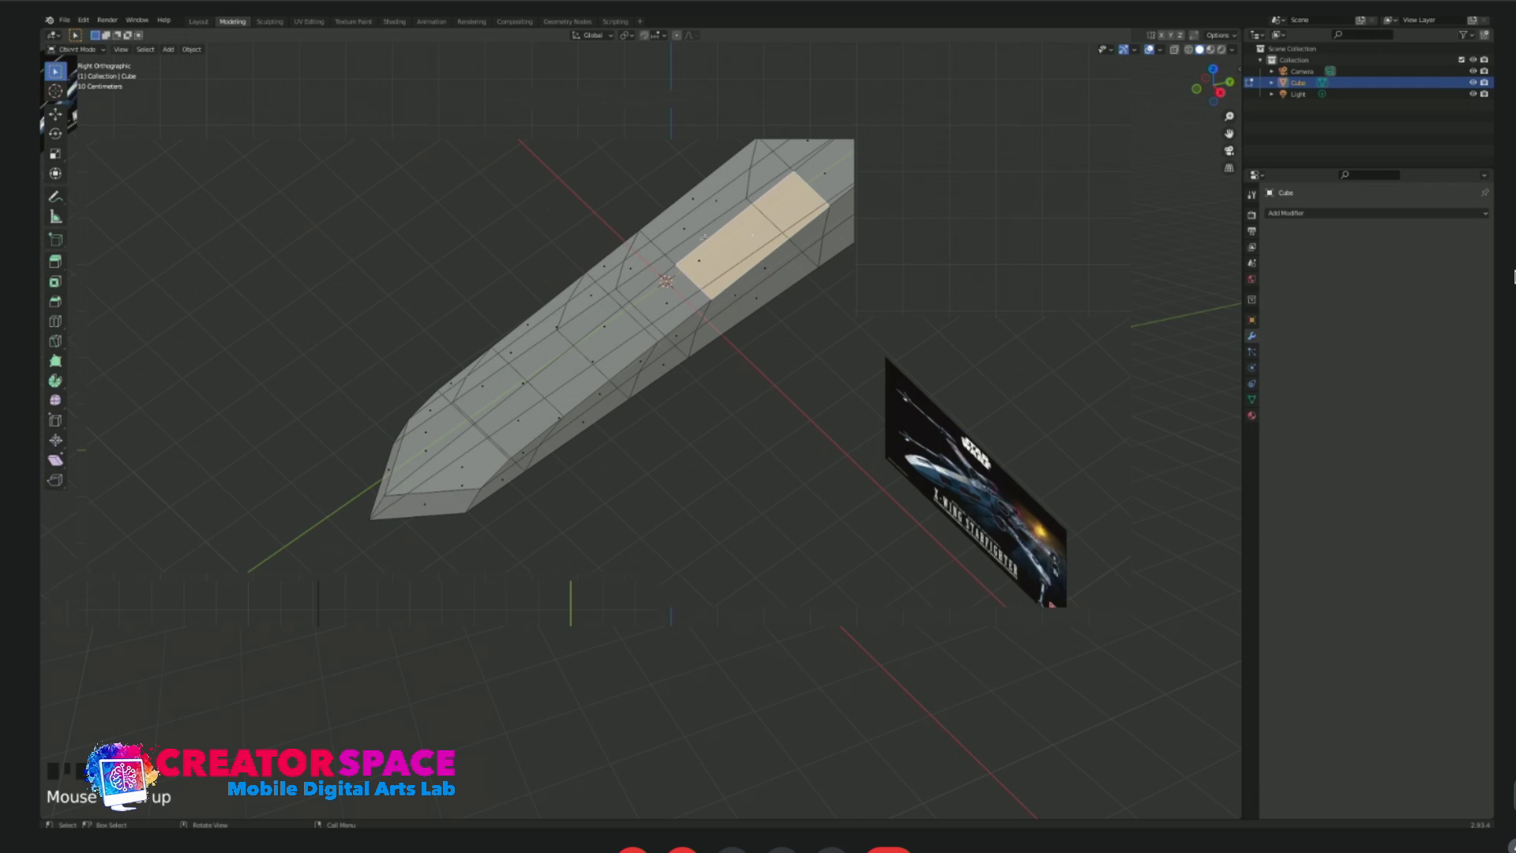
pyautogui.hotkey('alt', 'z')
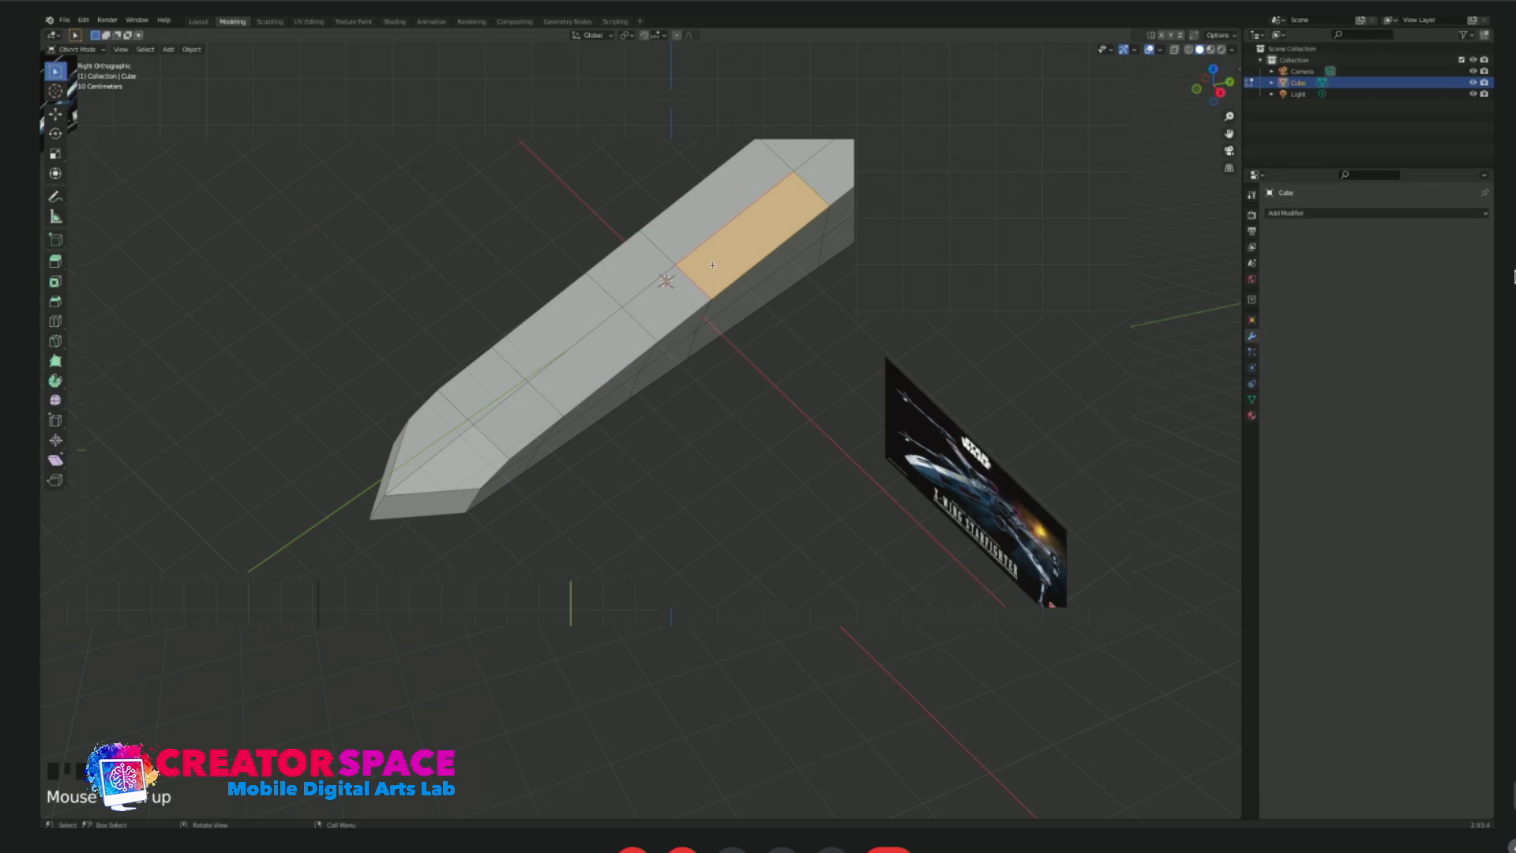
pyautogui.click(701, 162)
pyautogui.click(722, 202)
pyautogui.keyDown('shift'); pyautogui.click(752, 236); pyautogui.keyUp('shift')
pyautogui.moveTo(766, 265); pyautogui.dragTo(782, 221, button='middle')
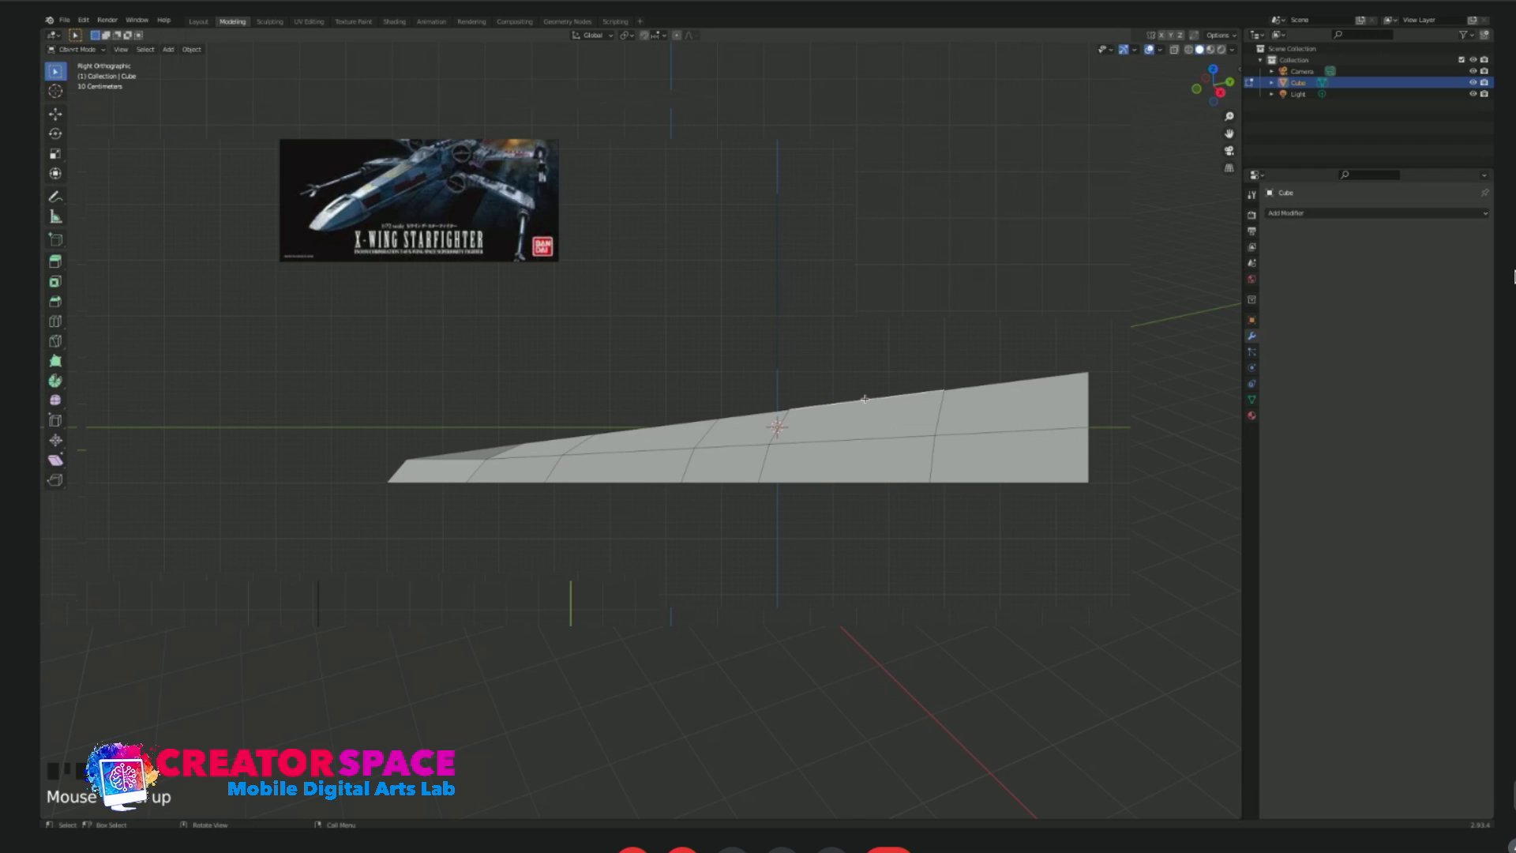
# Try to extrude the two selected top faces upward and shift the raised block towards the rear.
pyautogui.press('e')
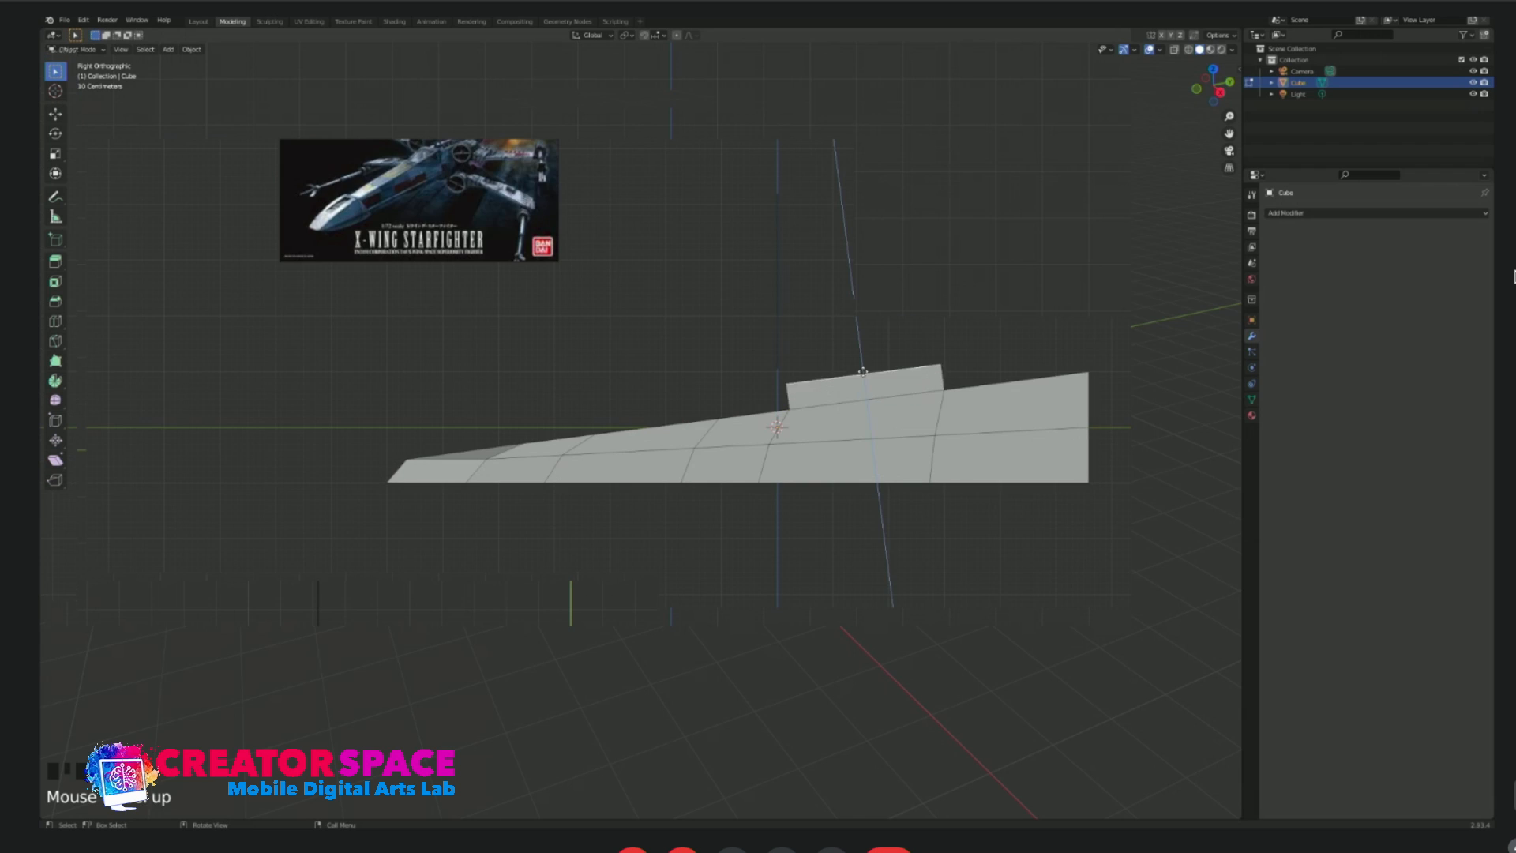
pyautogui.click(864, 357)
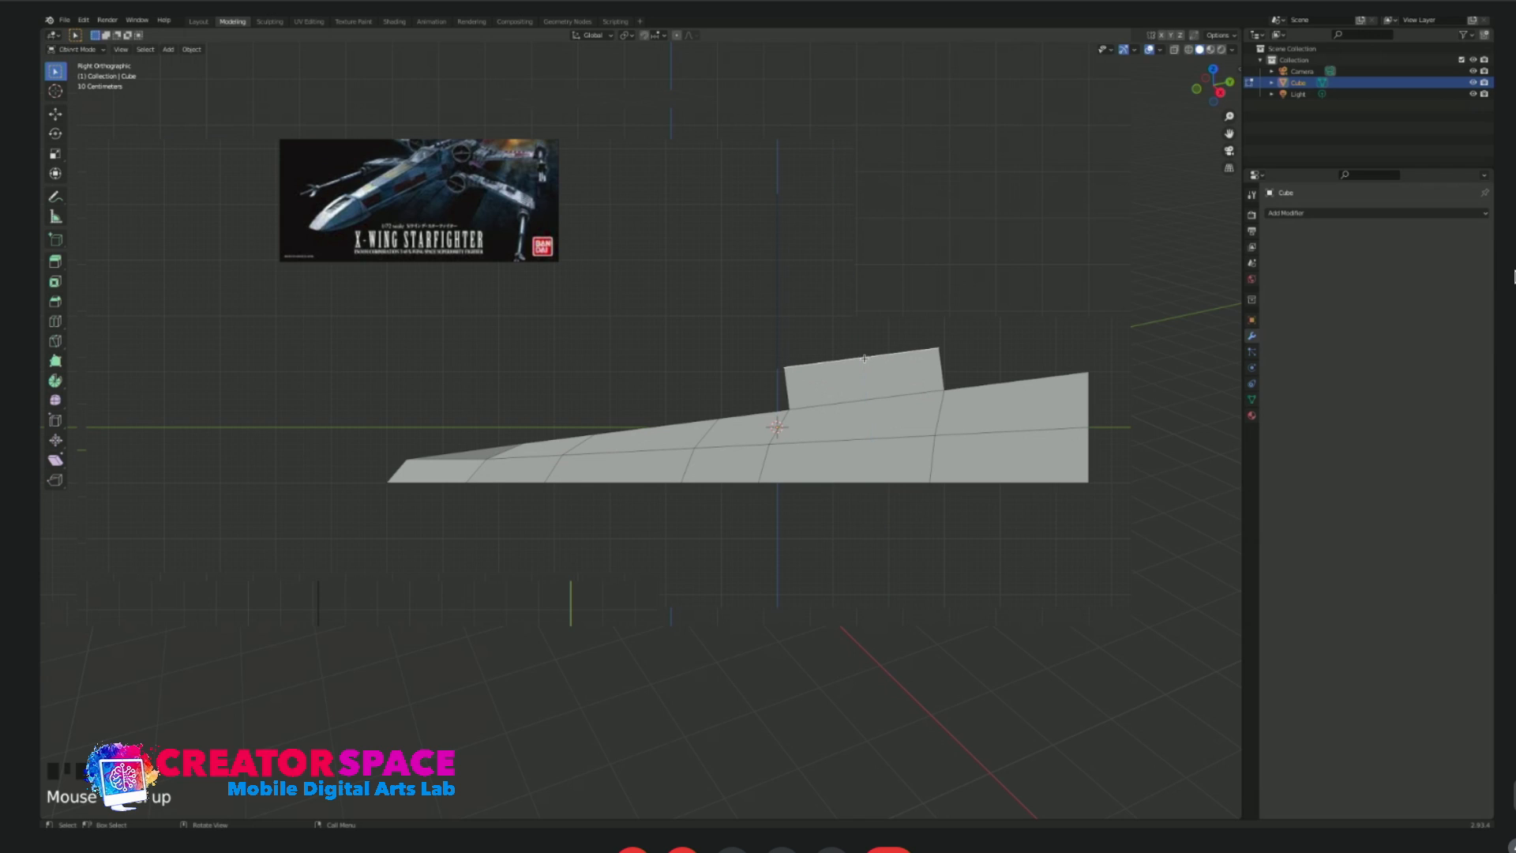
pyautogui.press('g')
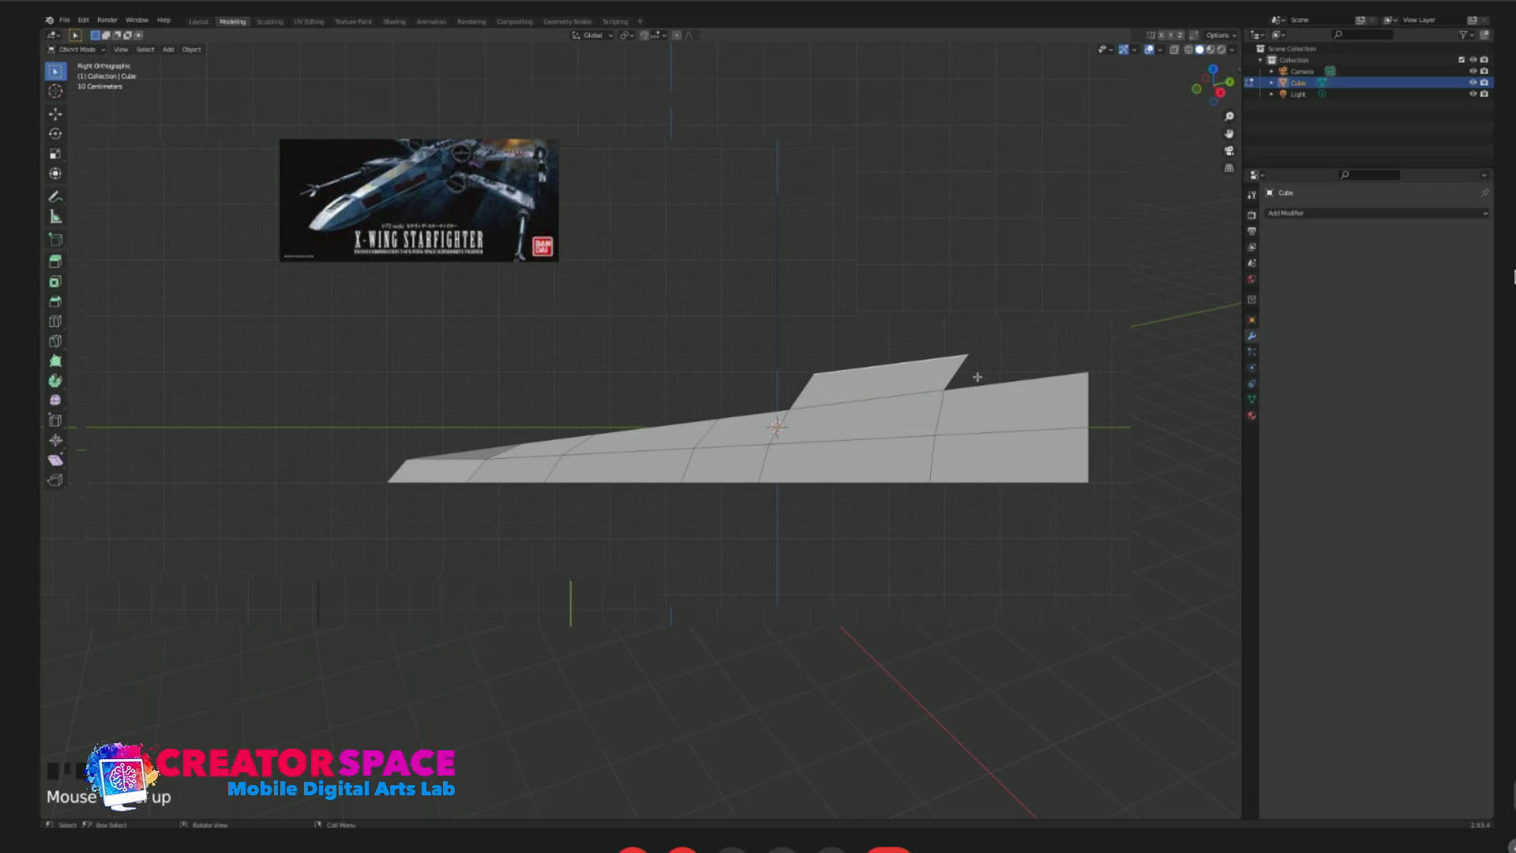
# Add the two rear top faces to the selection and extrude them all upward in the right side view.
pyautogui.moveTo(1040, 319); pyautogui.dragTo(1016, 335, button='middle')
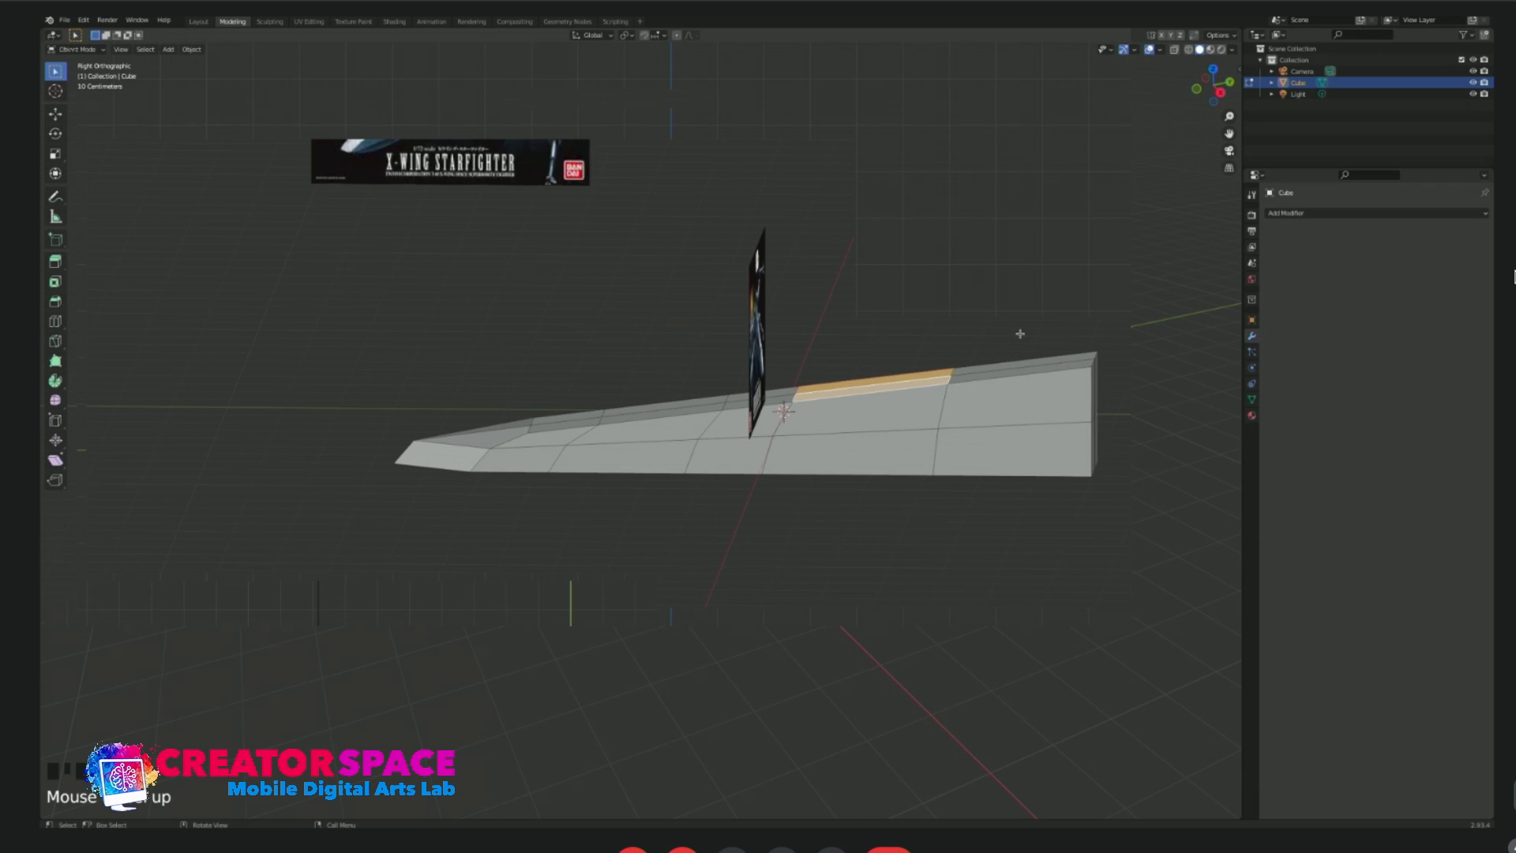
pyautogui.moveTo(974, 386); pyautogui.dragTo(981, 357, button='middle')
pyautogui.keyDown('shift'); pyautogui.click(995, 344); pyautogui.keyUp('shift')
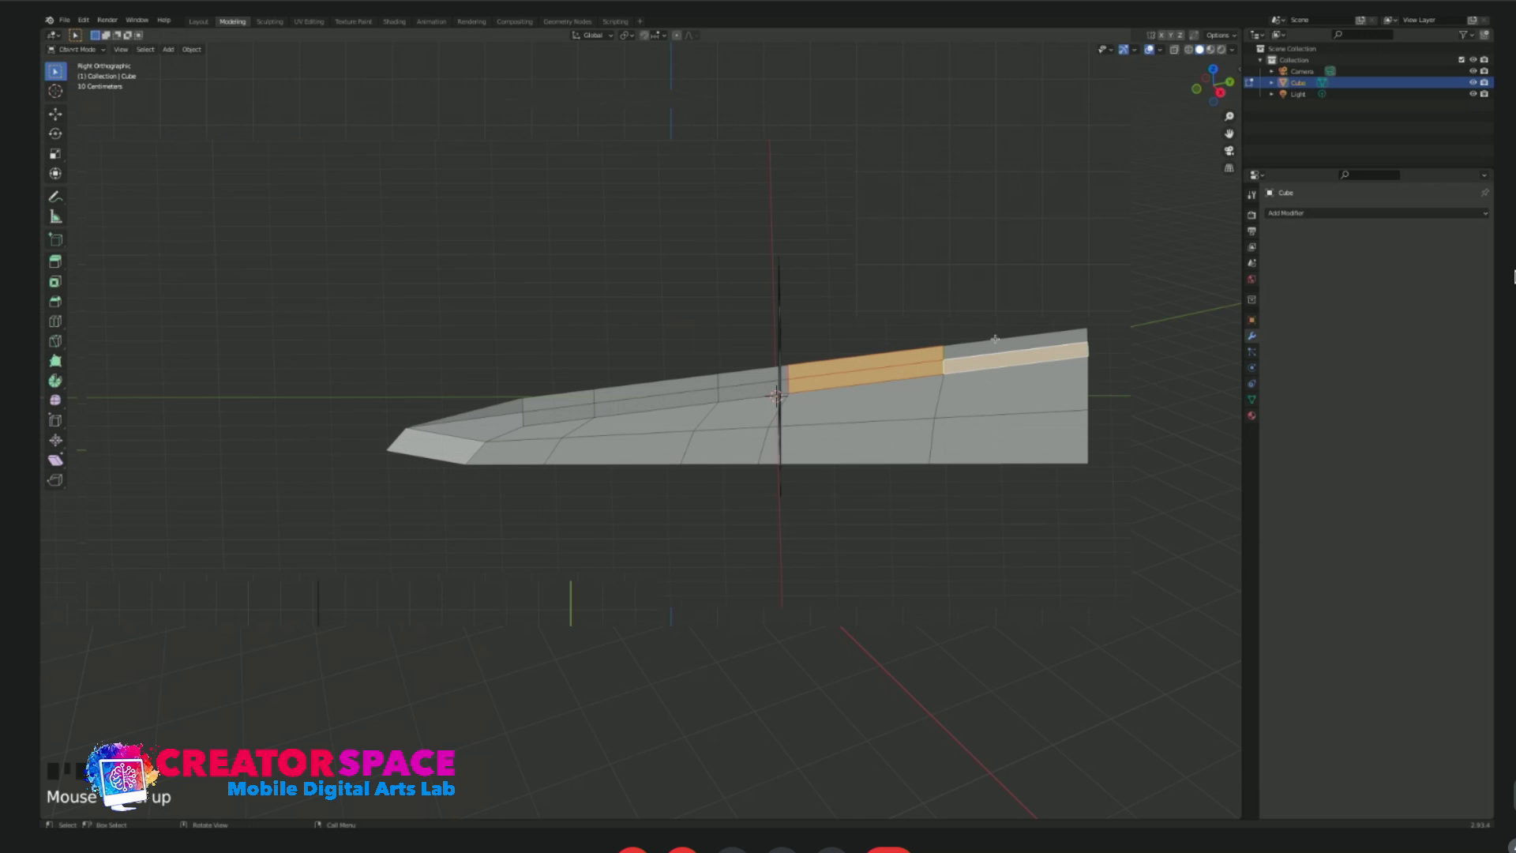
pyautogui.keyDown('shift'); pyautogui.click(996, 343); pyautogui.keyUp('shift')
pyautogui.press('KP_3')
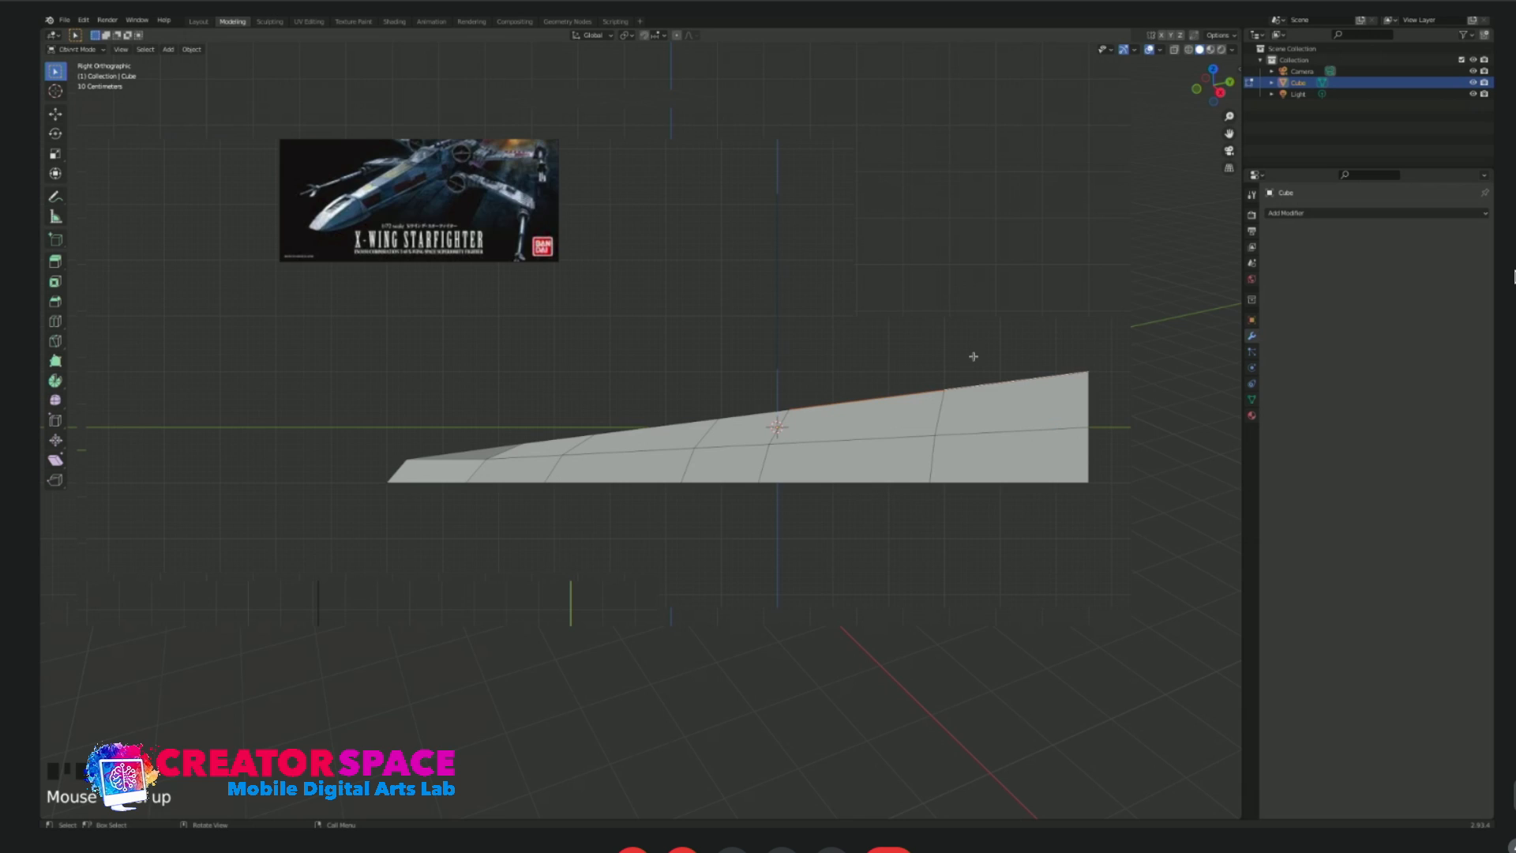
pyautogui.press('e')
pyautogui.click(970, 322)
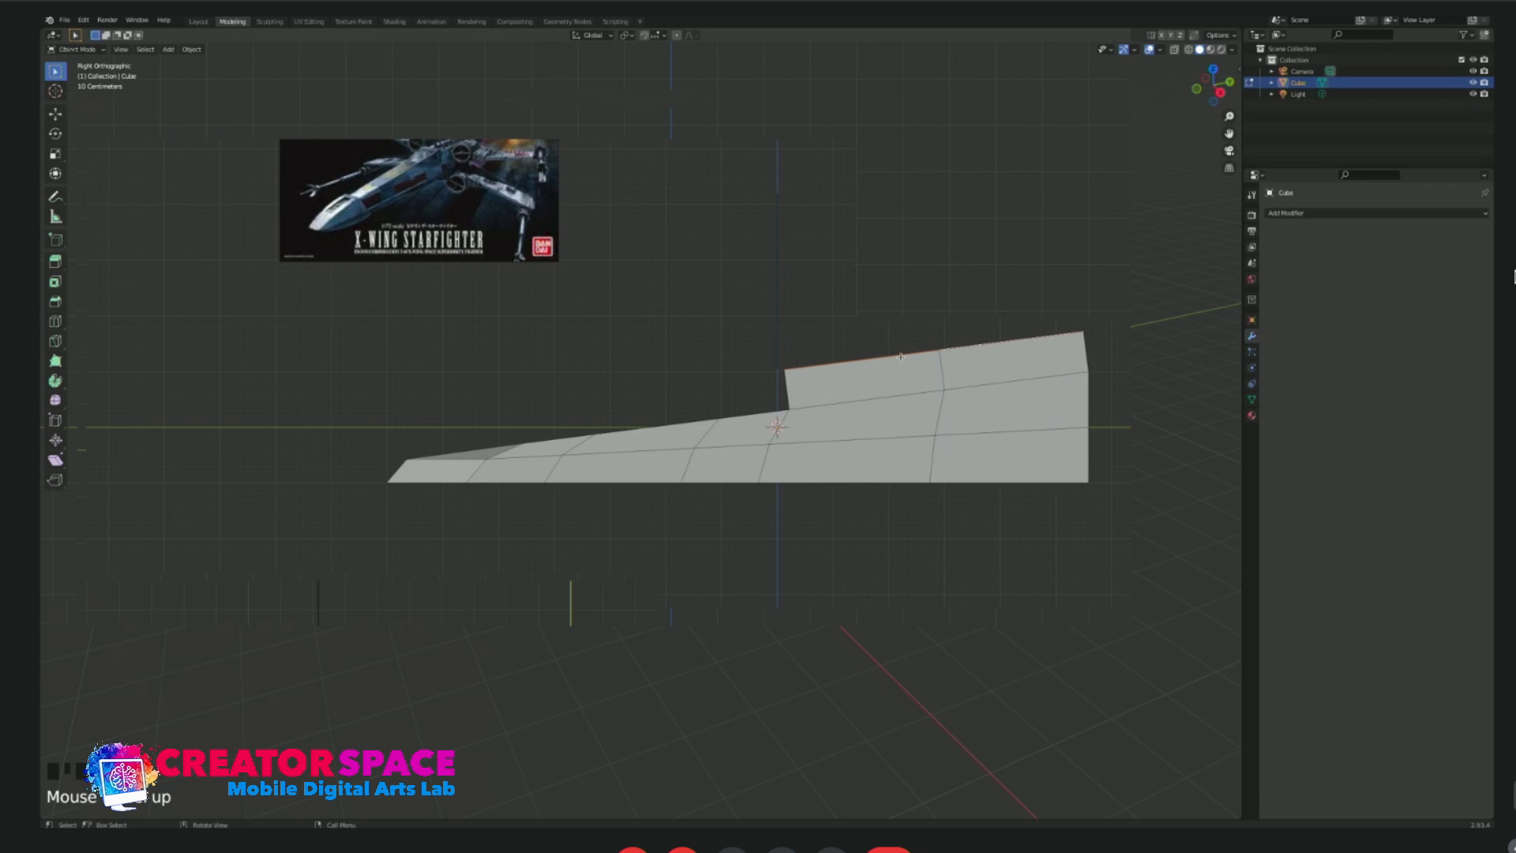
# Reposition the raised section's front, middle and rear top vertices to shape a sloping canopy profile that rises towards the back.
pyautogui.moveTo(751, 351); pyautogui.dragTo(809, 387)
pyautogui.press('g')
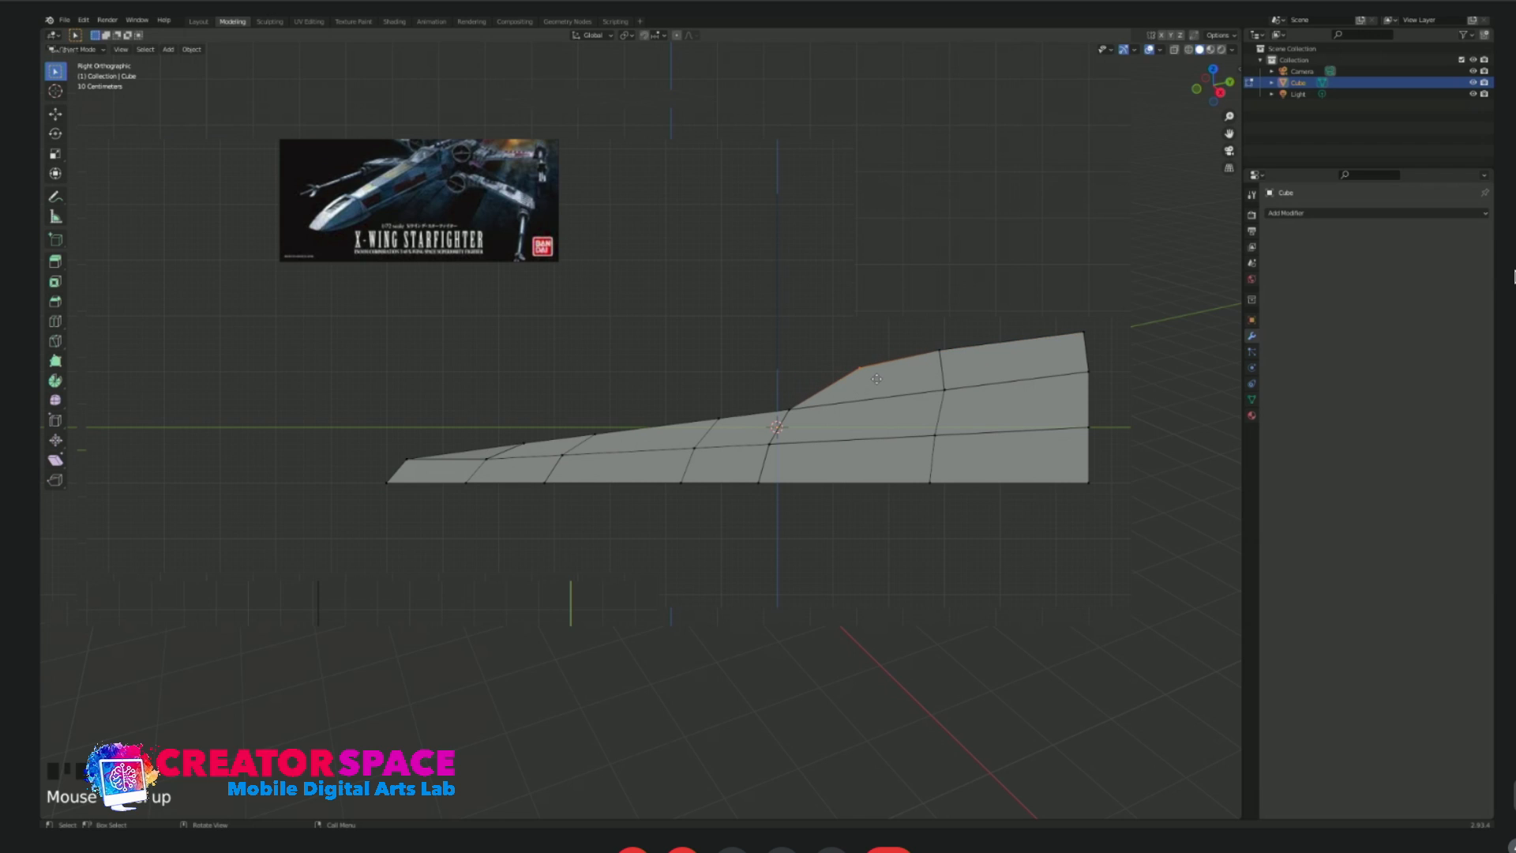
pyautogui.click(878, 378)
pyautogui.click(931, 346)
pyautogui.press('g')
pyautogui.click(994, 355)
pyautogui.moveTo(1047, 322); pyautogui.dragTo(1118, 350)
pyautogui.press('g')
pyautogui.click(1115, 341)
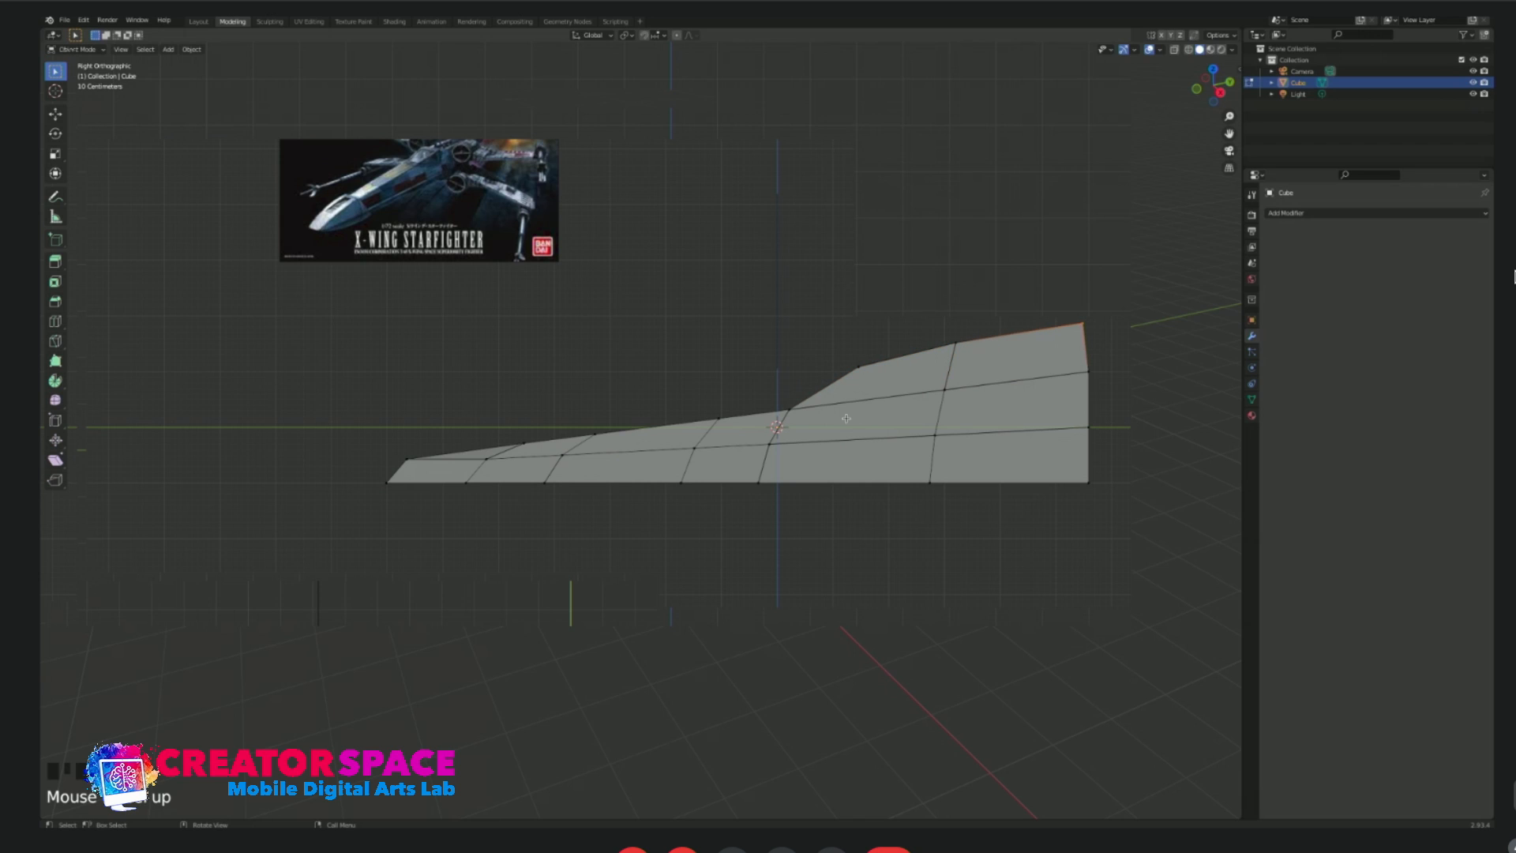
# Extrude the tail-end faces below the raised section rearward along the Y axis to form a tail block.
pyautogui.press('Tab')
pyautogui.moveTo(1053, 428); pyautogui.dragTo(1074, 439, button='middle')
pyautogui.press('Tab')
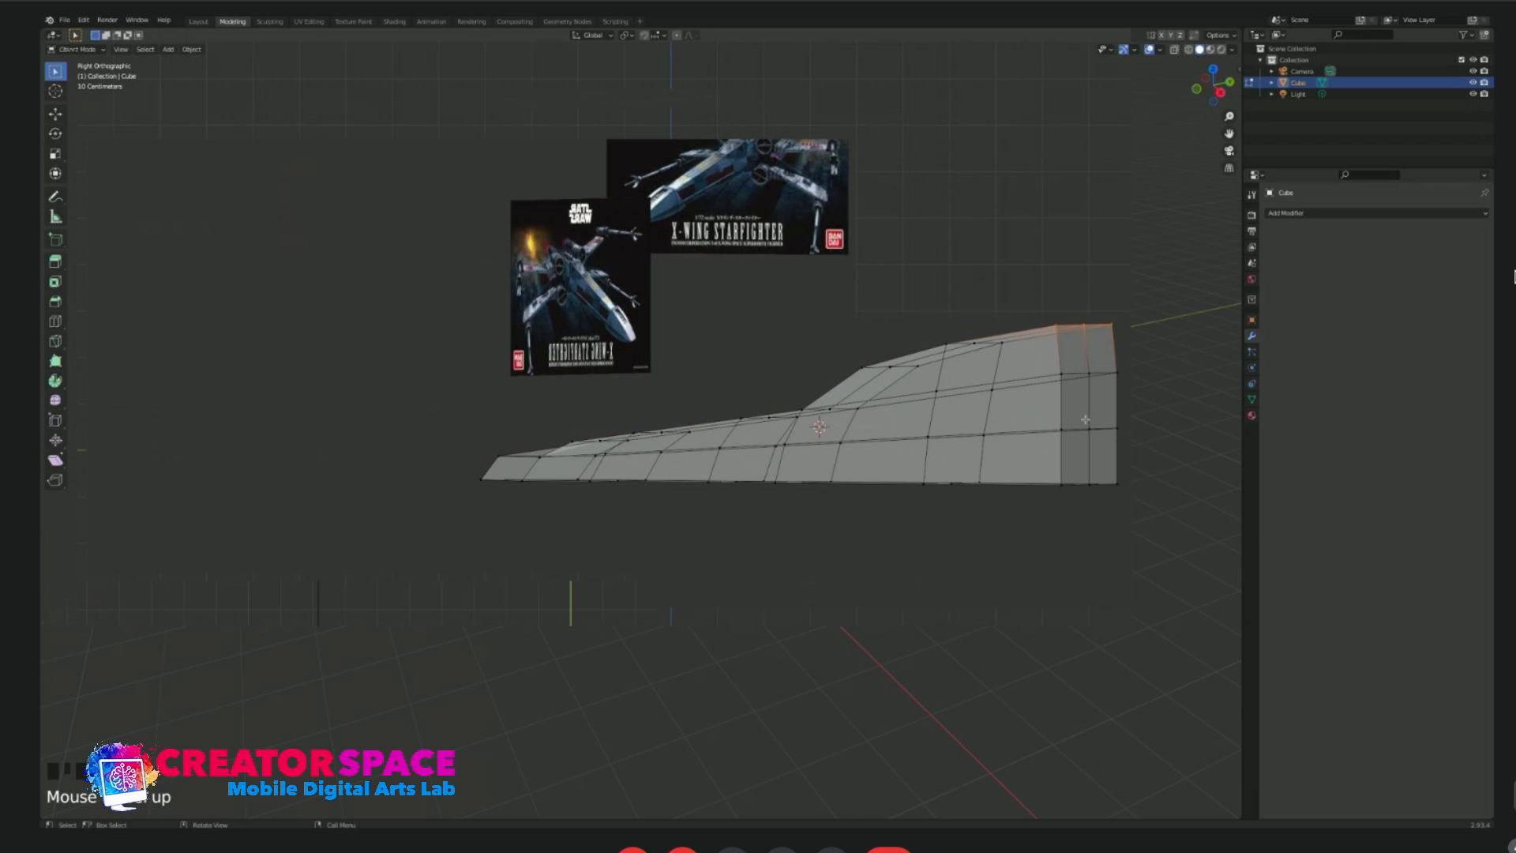
pyautogui.press('3')
pyautogui.click(1075, 401)
pyautogui.keyDown('shift'); pyautogui.click(1114, 407); pyautogui.keyUp('shift')
pyautogui.keyDown('shift'); pyautogui.click(1085, 411); pyautogui.keyUp('shift')
pyautogui.keyDown('shift'); pyautogui.click(1087, 448); pyautogui.keyUp('shift')
pyautogui.keyDown('shift'); pyautogui.click(1103, 454); pyautogui.keyUp('shift')
pyautogui.moveTo(1103, 454); pyautogui.dragTo(954, 430, button='middle')
pyautogui.press('KP_3')
pyautogui.scroll(-1, 1158, 428)
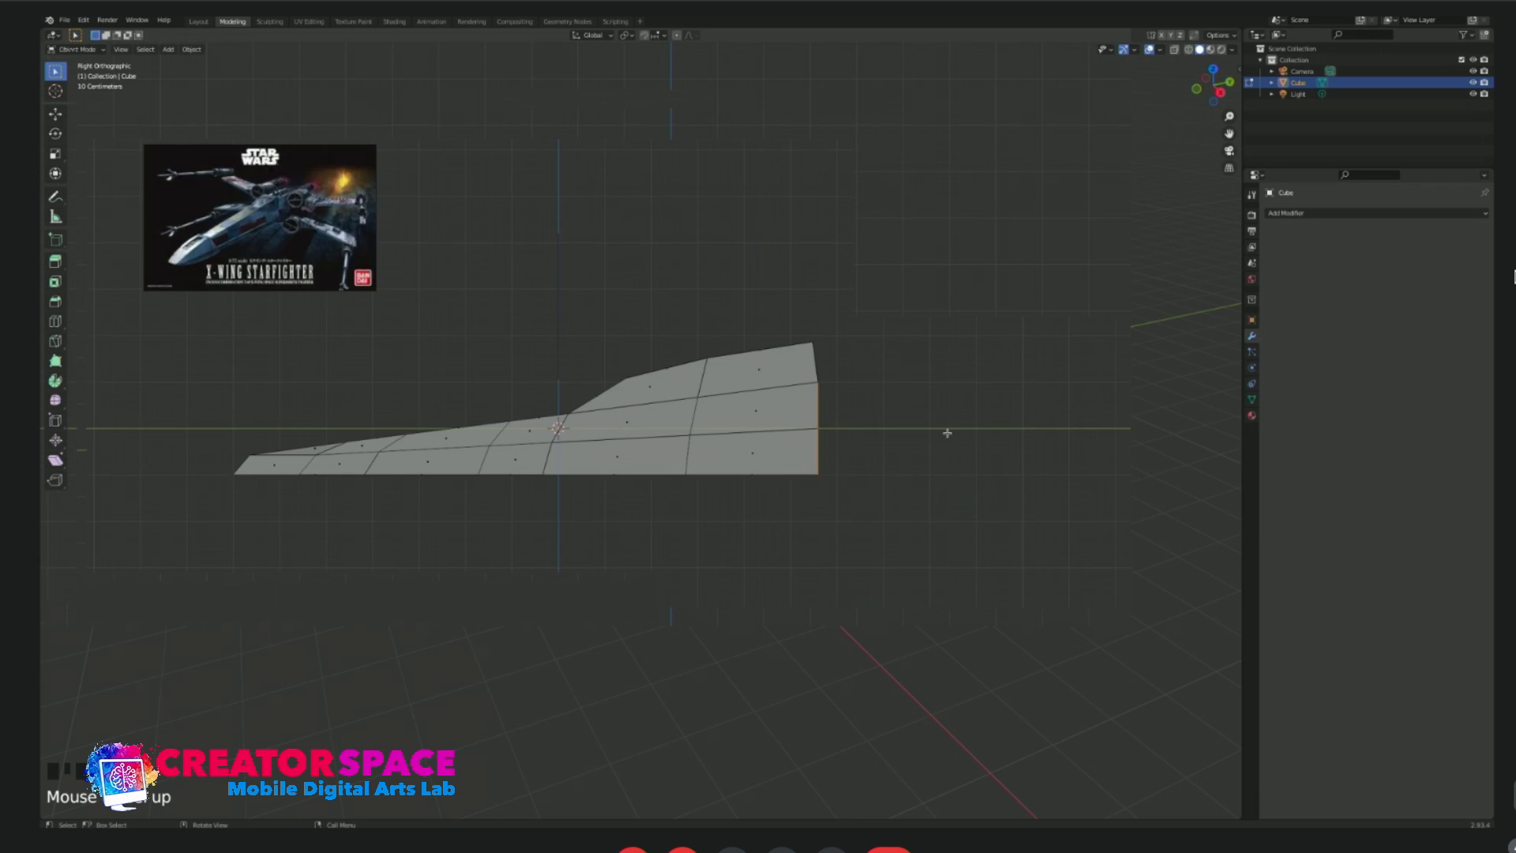
pyautogui.press('e')
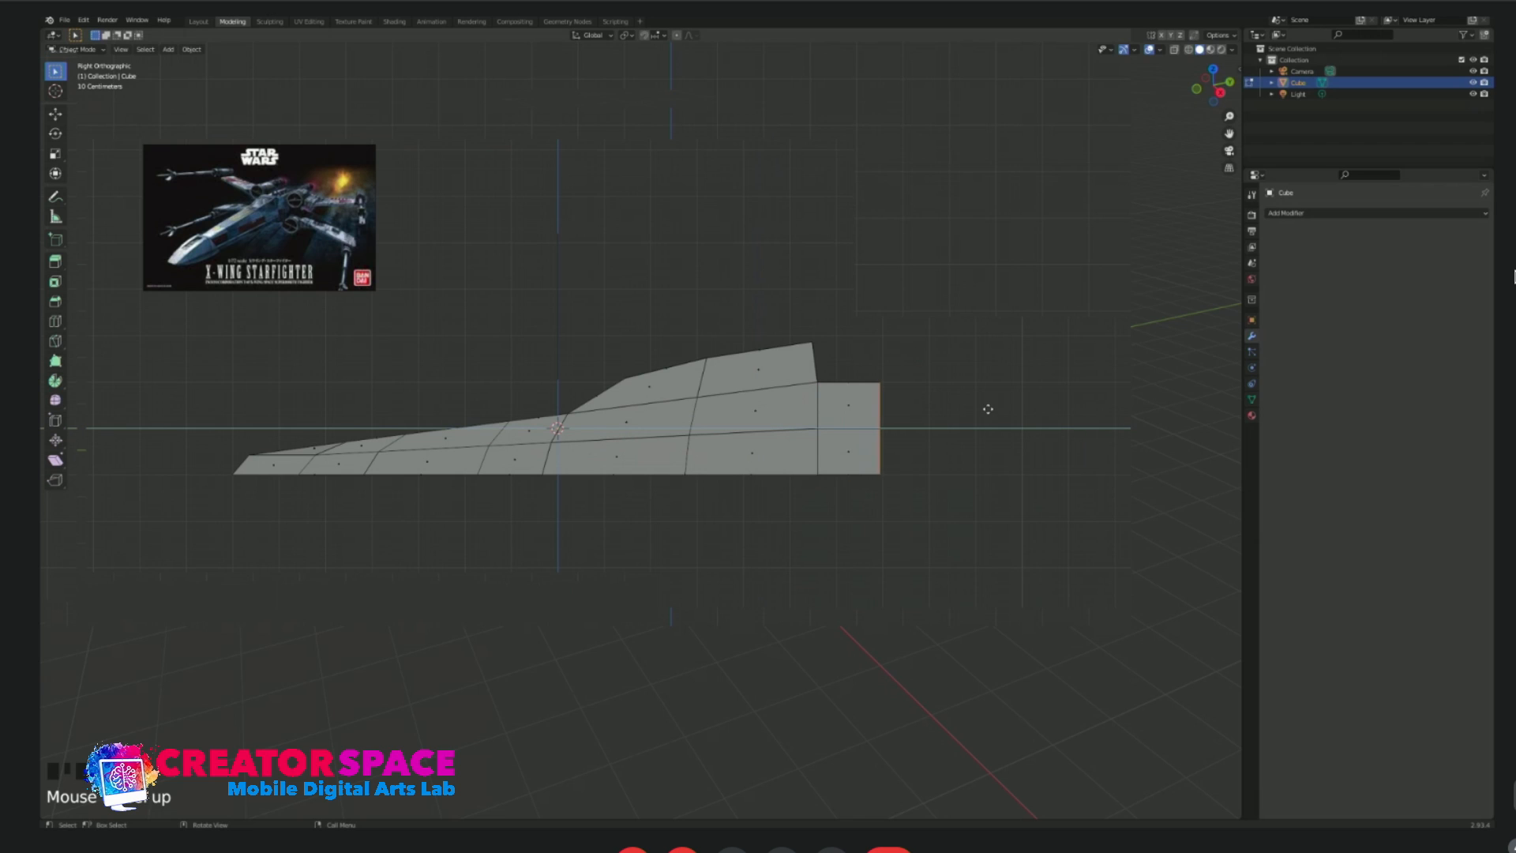
pyautogui.click(1031, 411)
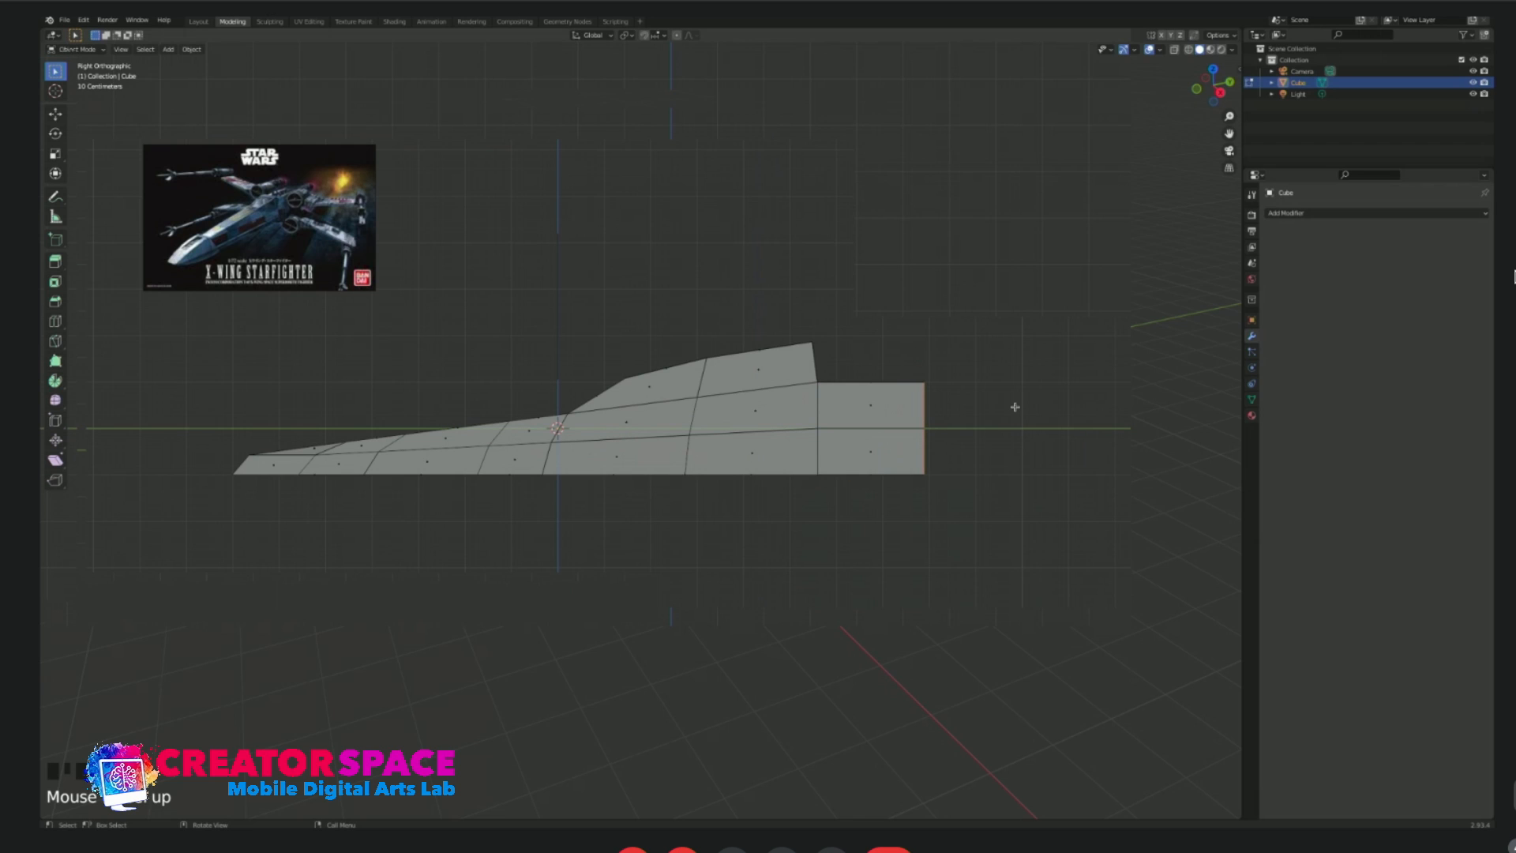
# Raise the tail block's upper rear vertices slightly and move its upper and lower rear corners forward to taper the end.
pyautogui.press('1')
pyautogui.moveTo(893, 361); pyautogui.dragTo(938, 396)
pyautogui.press('g')
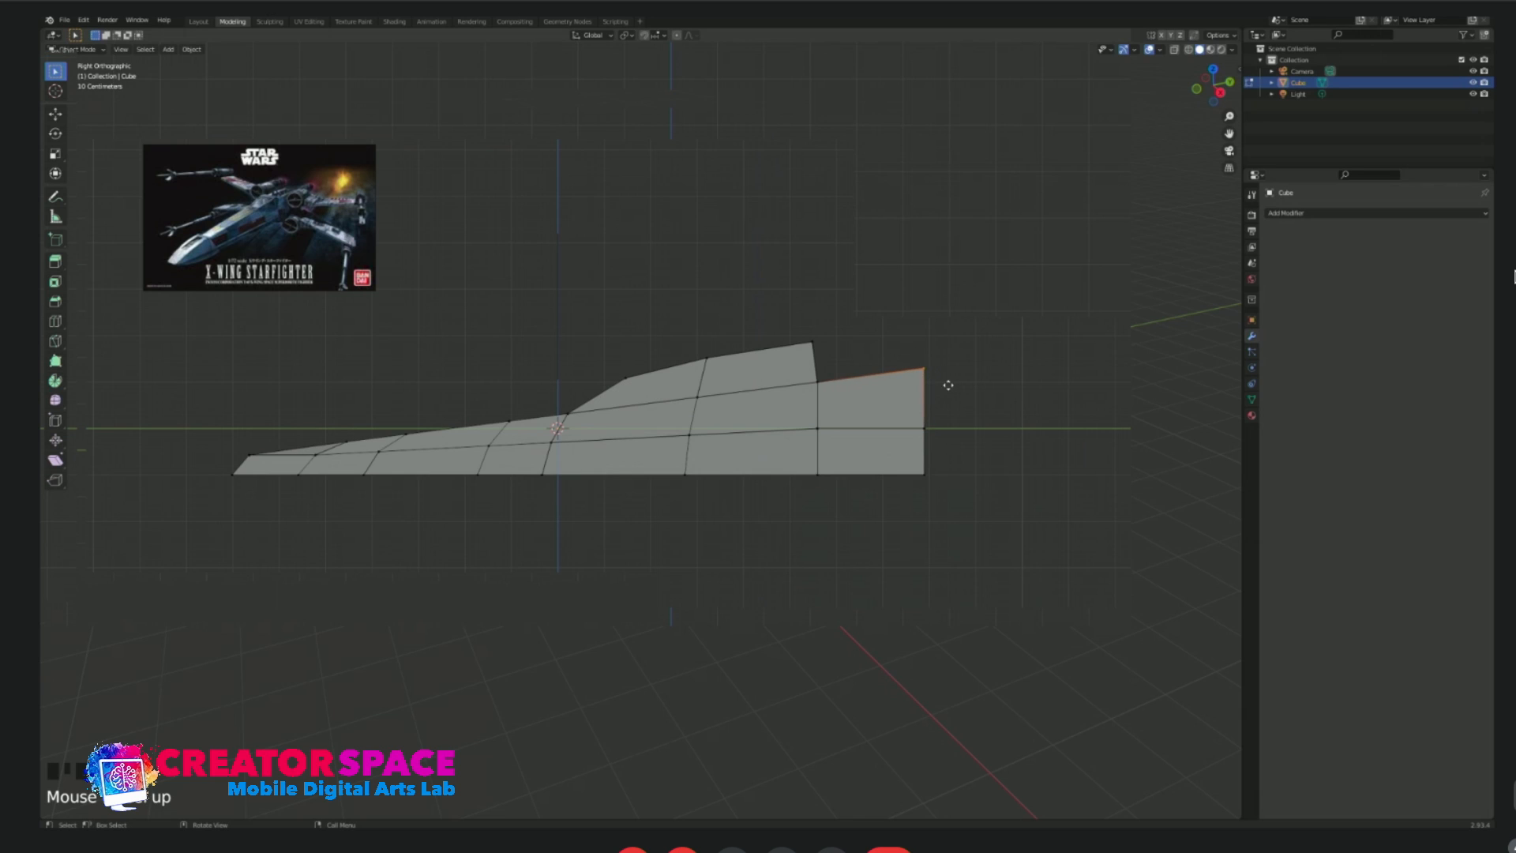
pyautogui.click(939, 394)
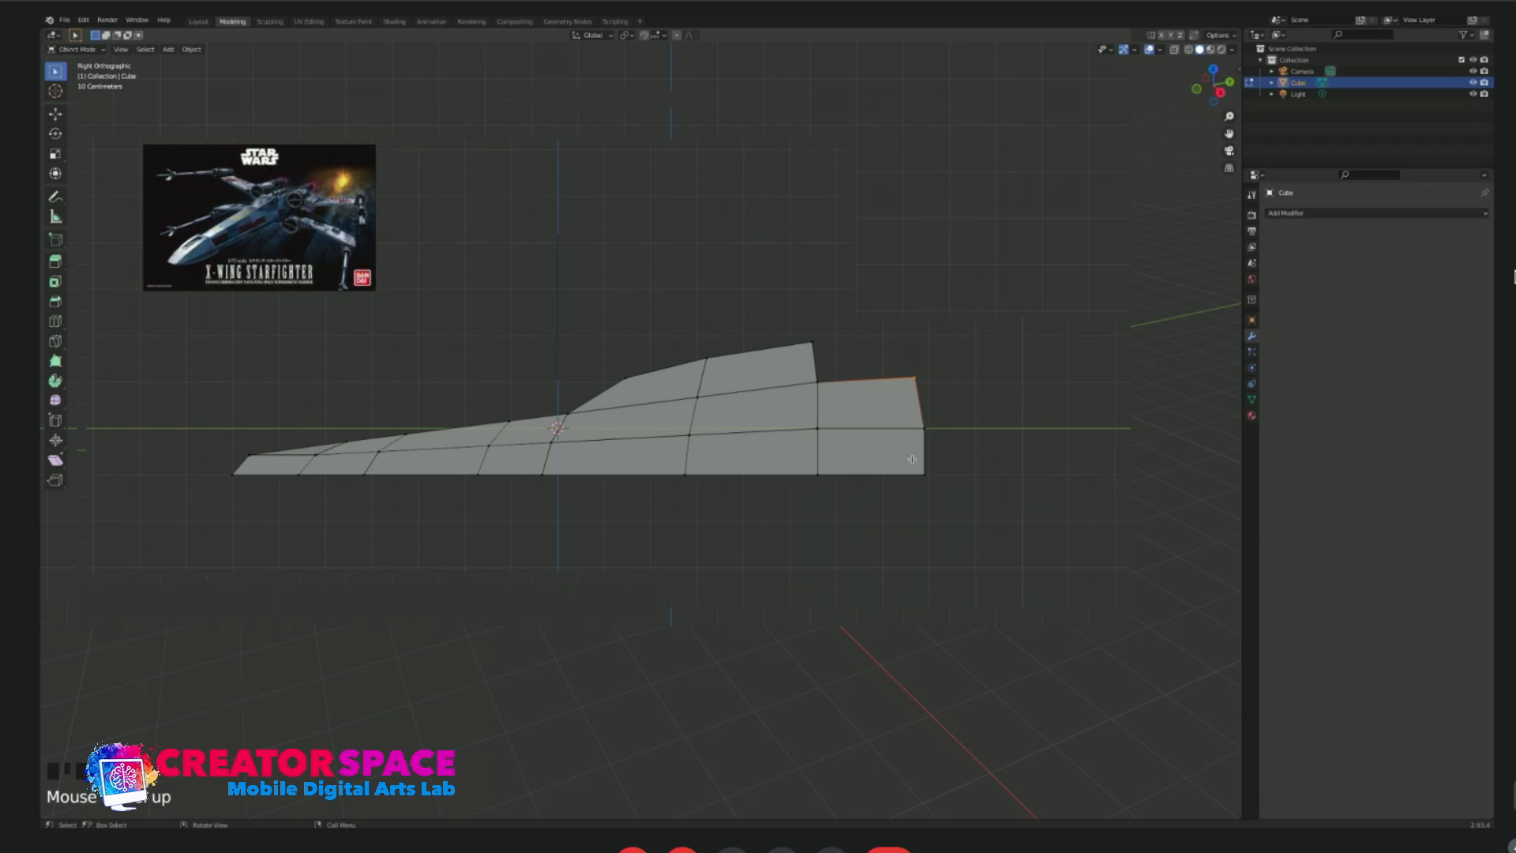
pyautogui.click(933, 478)
pyautogui.press('g')
pyautogui.press('y')
pyautogui.click(951, 508)
# Raise the top vertices between the nose cut and the canopy's base in the right side view.
pyautogui.press('Tab')
pyautogui.moveTo(1012, 423); pyautogui.dragTo(743, 429, button='middle')
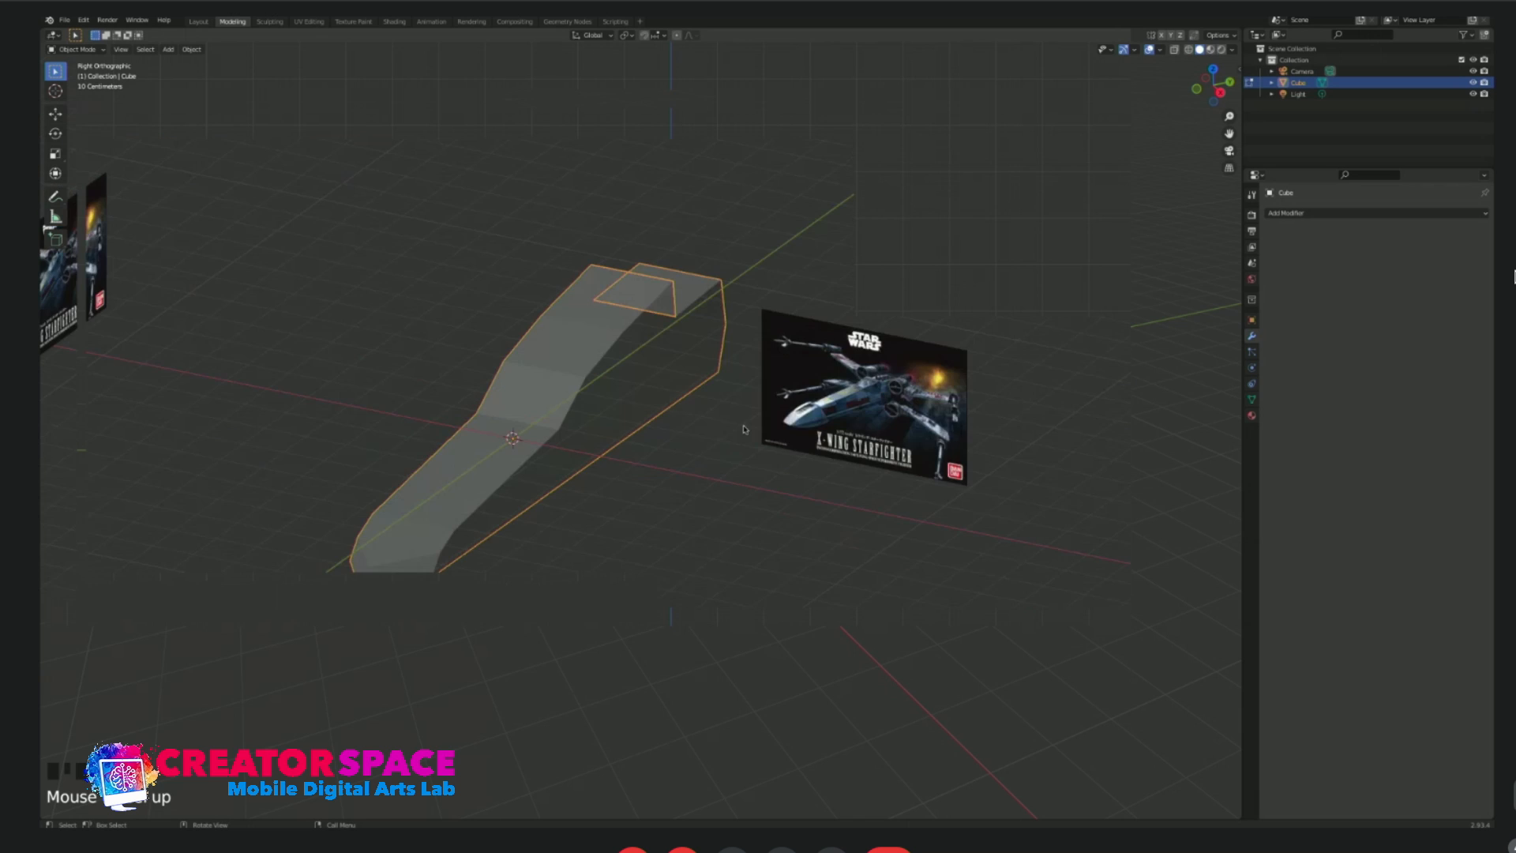
pyautogui.moveTo(622, 406); pyautogui.dragTo(759, 450, button='middle')
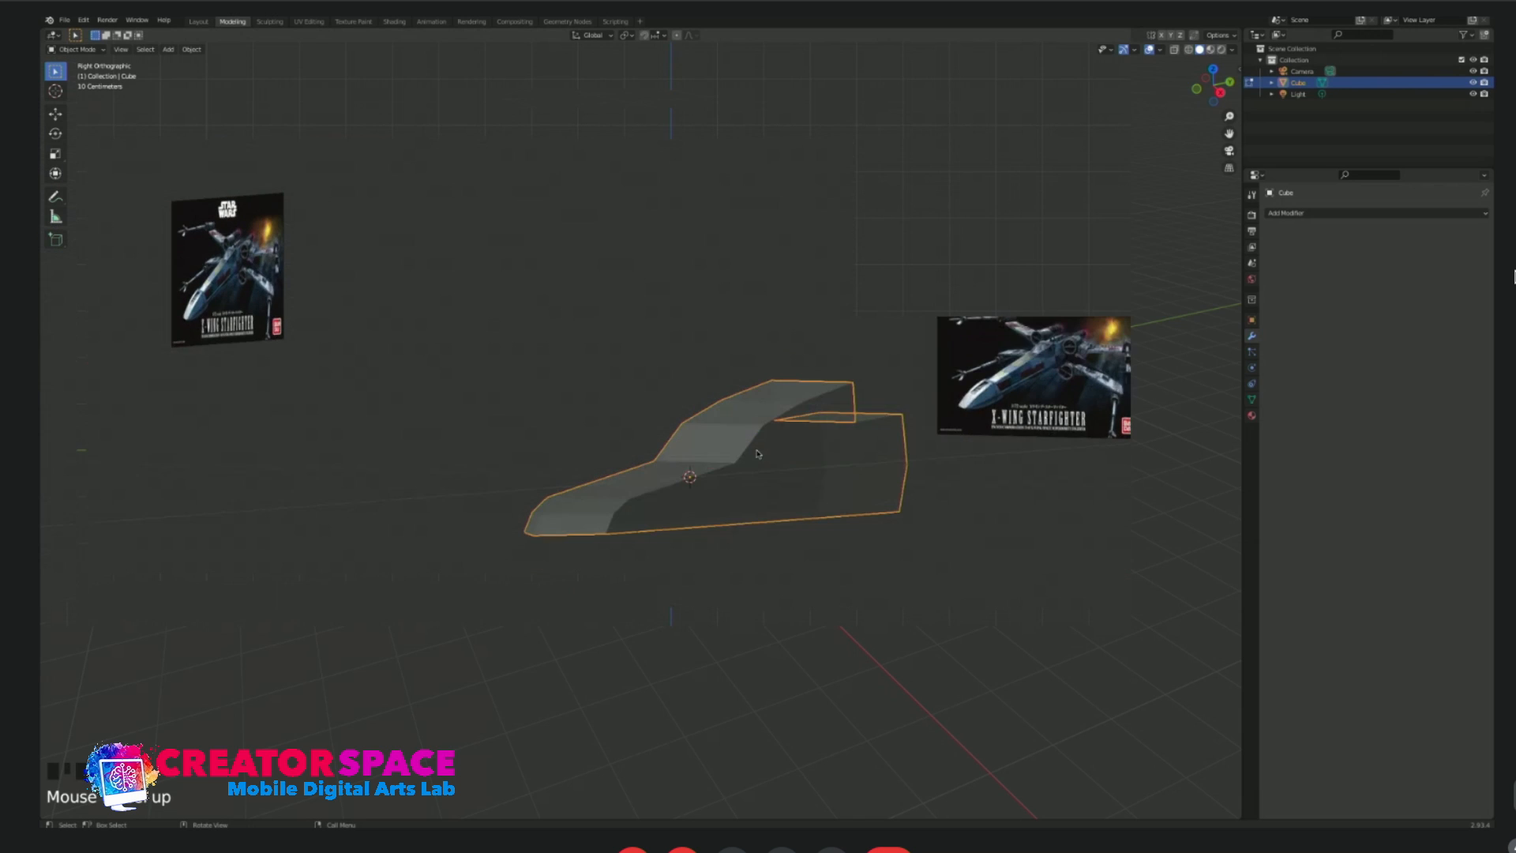
pyautogui.press('KP_1')
pyautogui.press('KP_3')
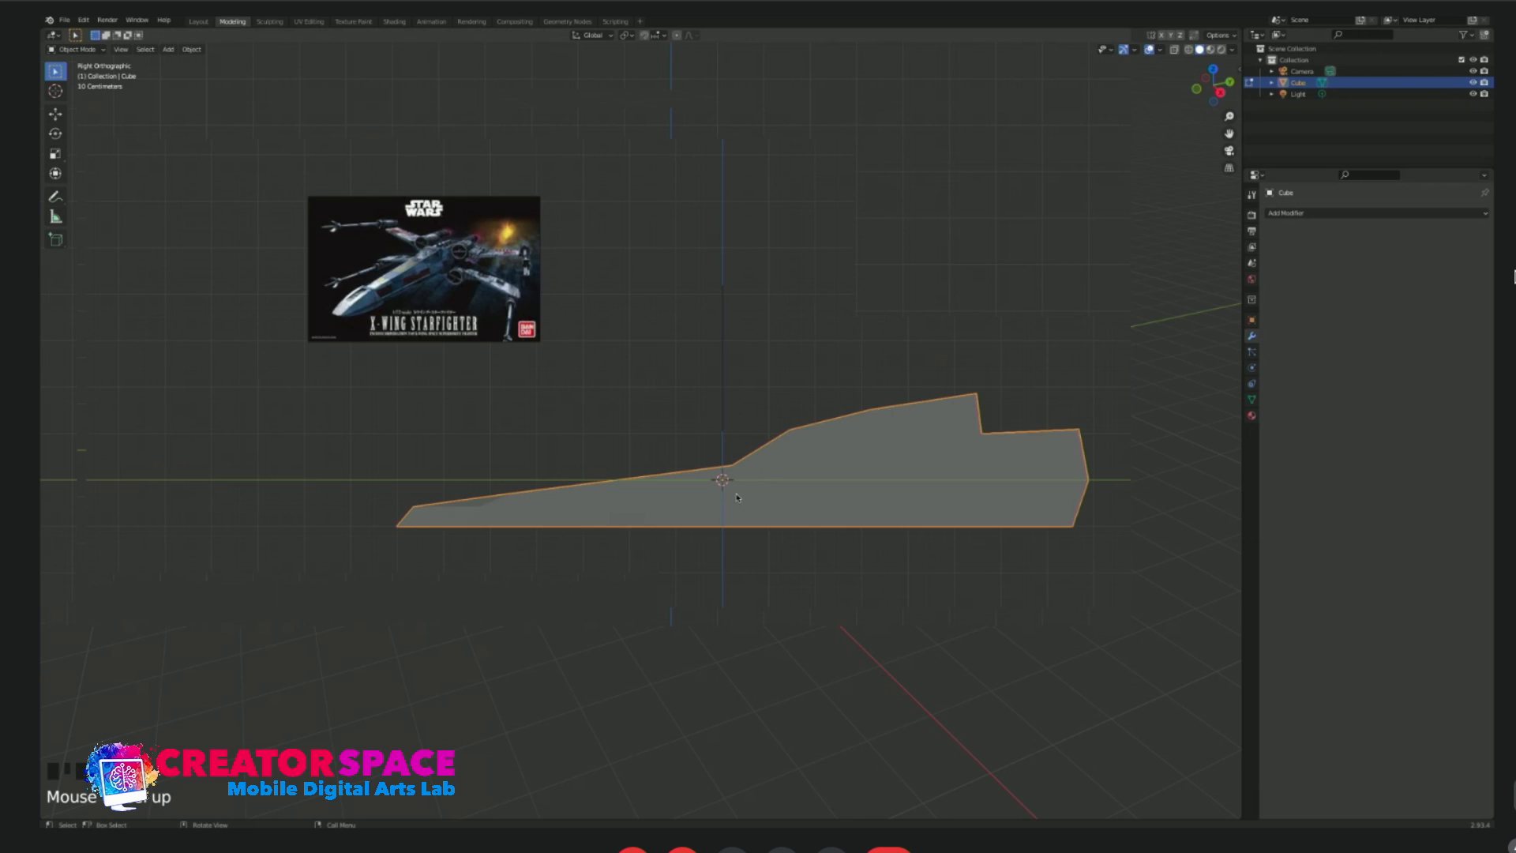
pyautogui.press('Tab')
pyautogui.scroll(2, 723, 479)
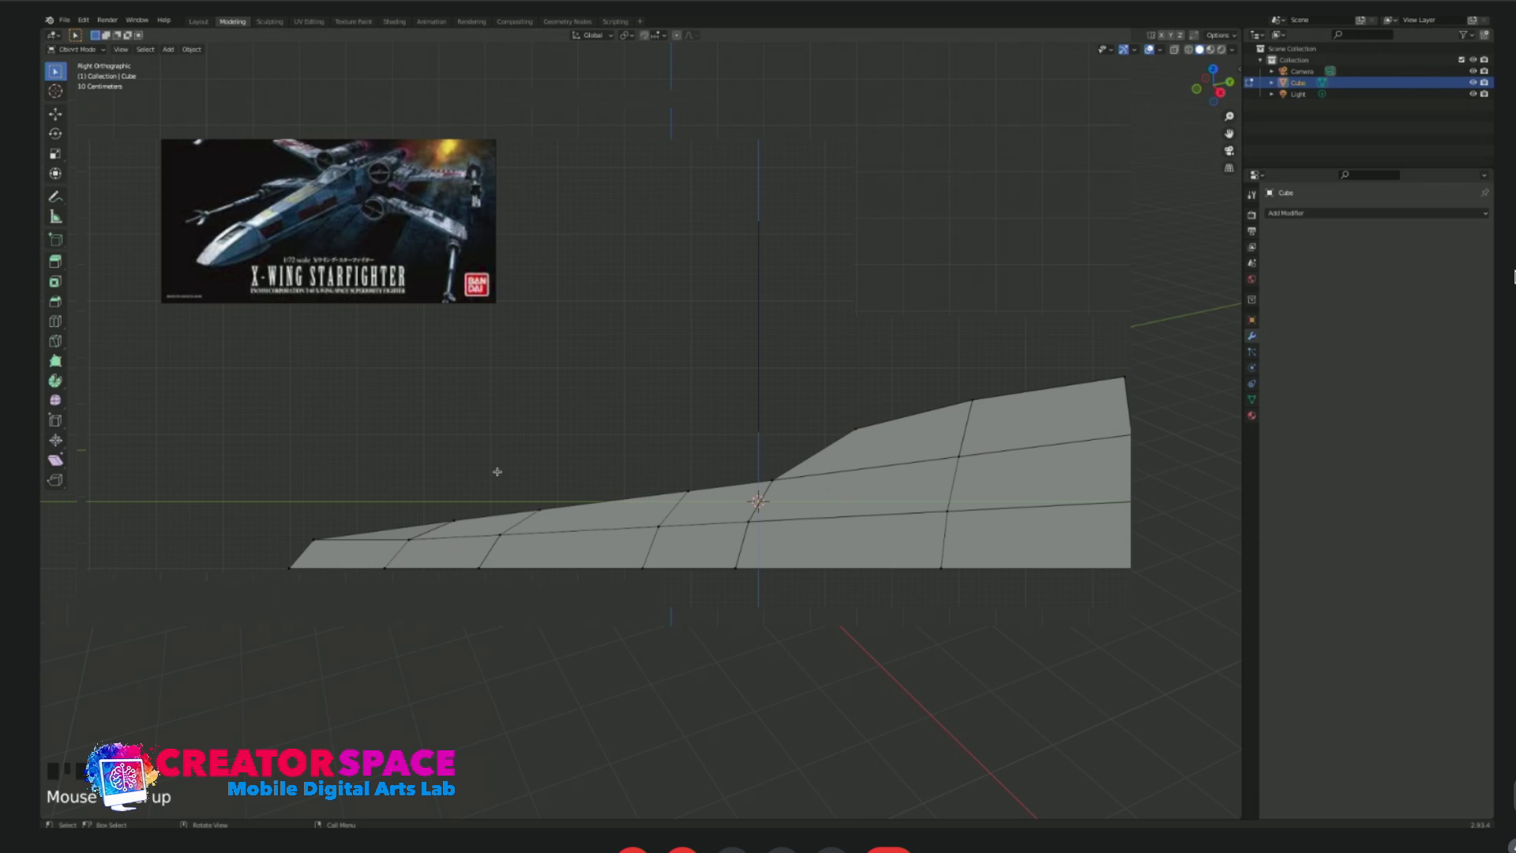
pyautogui.moveTo(424, 476); pyautogui.dragTo(789, 500)
pyautogui.keyDown('shift'); pyautogui.moveTo(408, 484); pyautogui.dragTo(484, 529); pyautogui.keyUp('shift')
pyautogui.press('g')
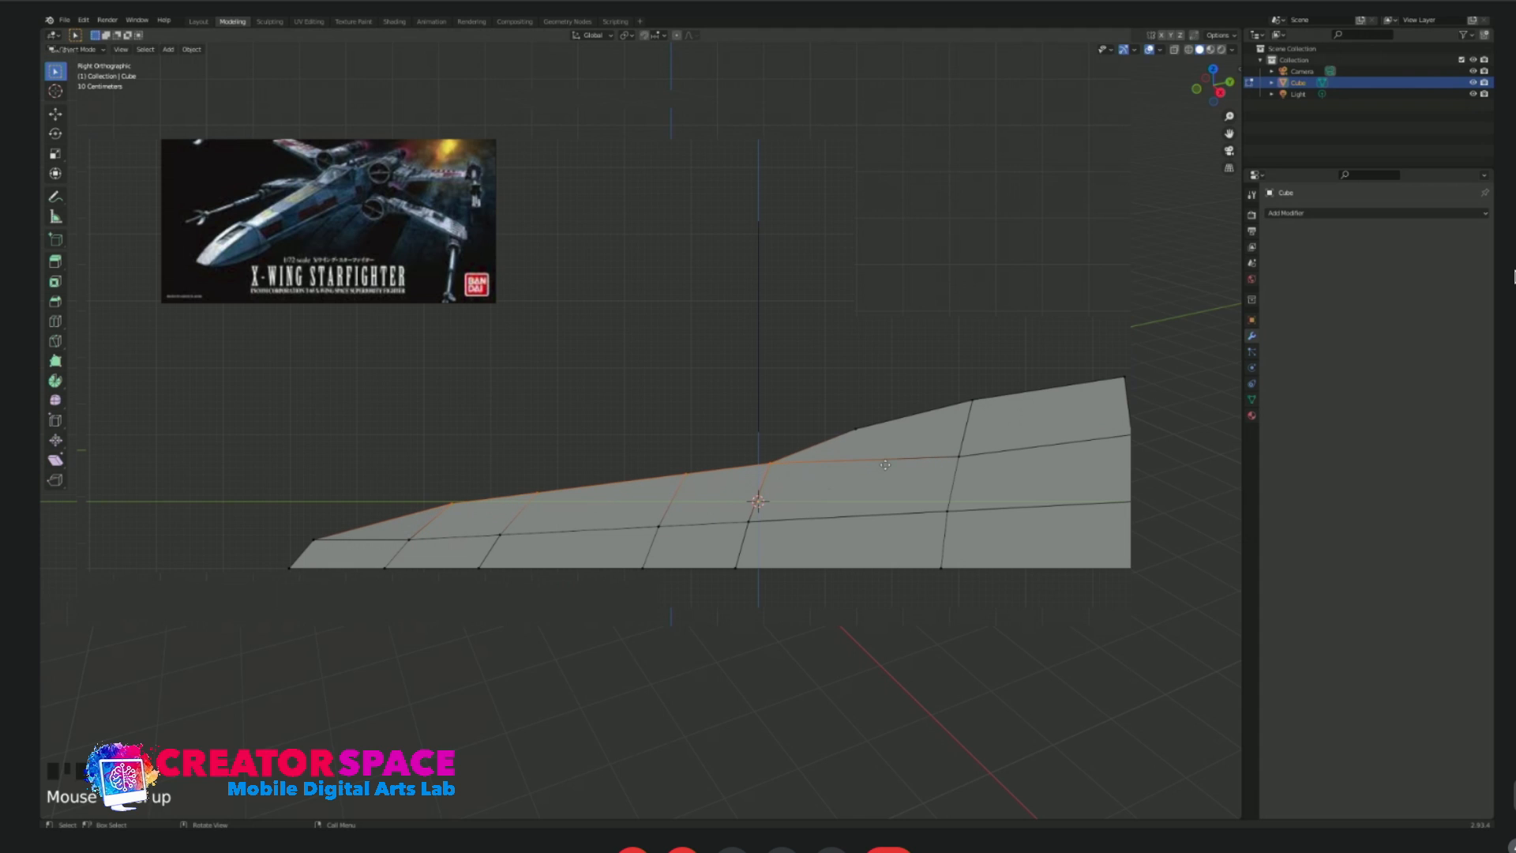
pyautogui.click(984, 474)
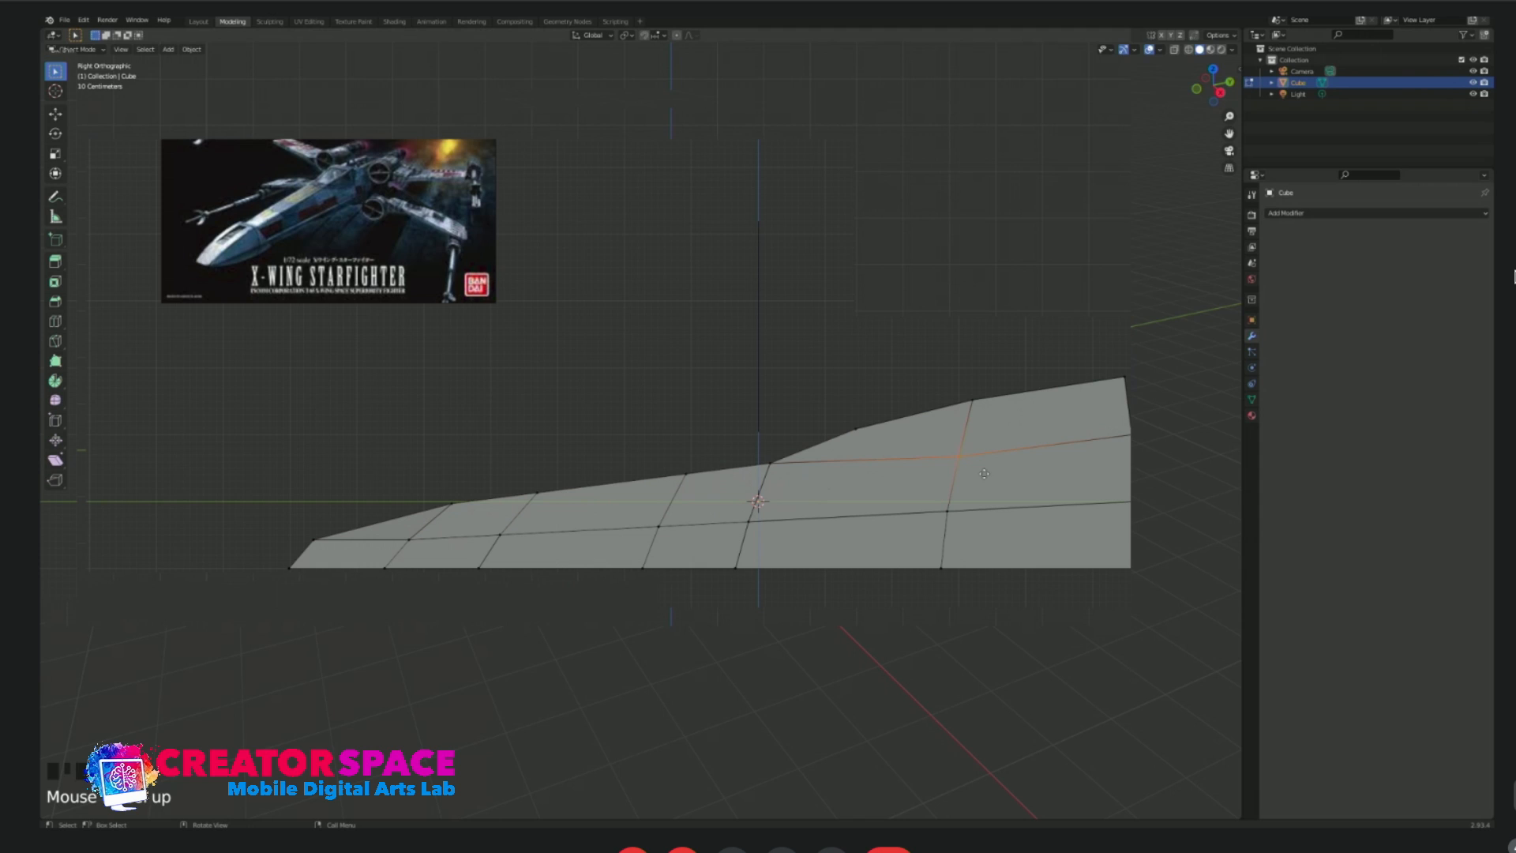
# Lower the side midline vertices below the canopy and at the body's middle, and adjust the one near the nose.
pyautogui.click(950, 523)
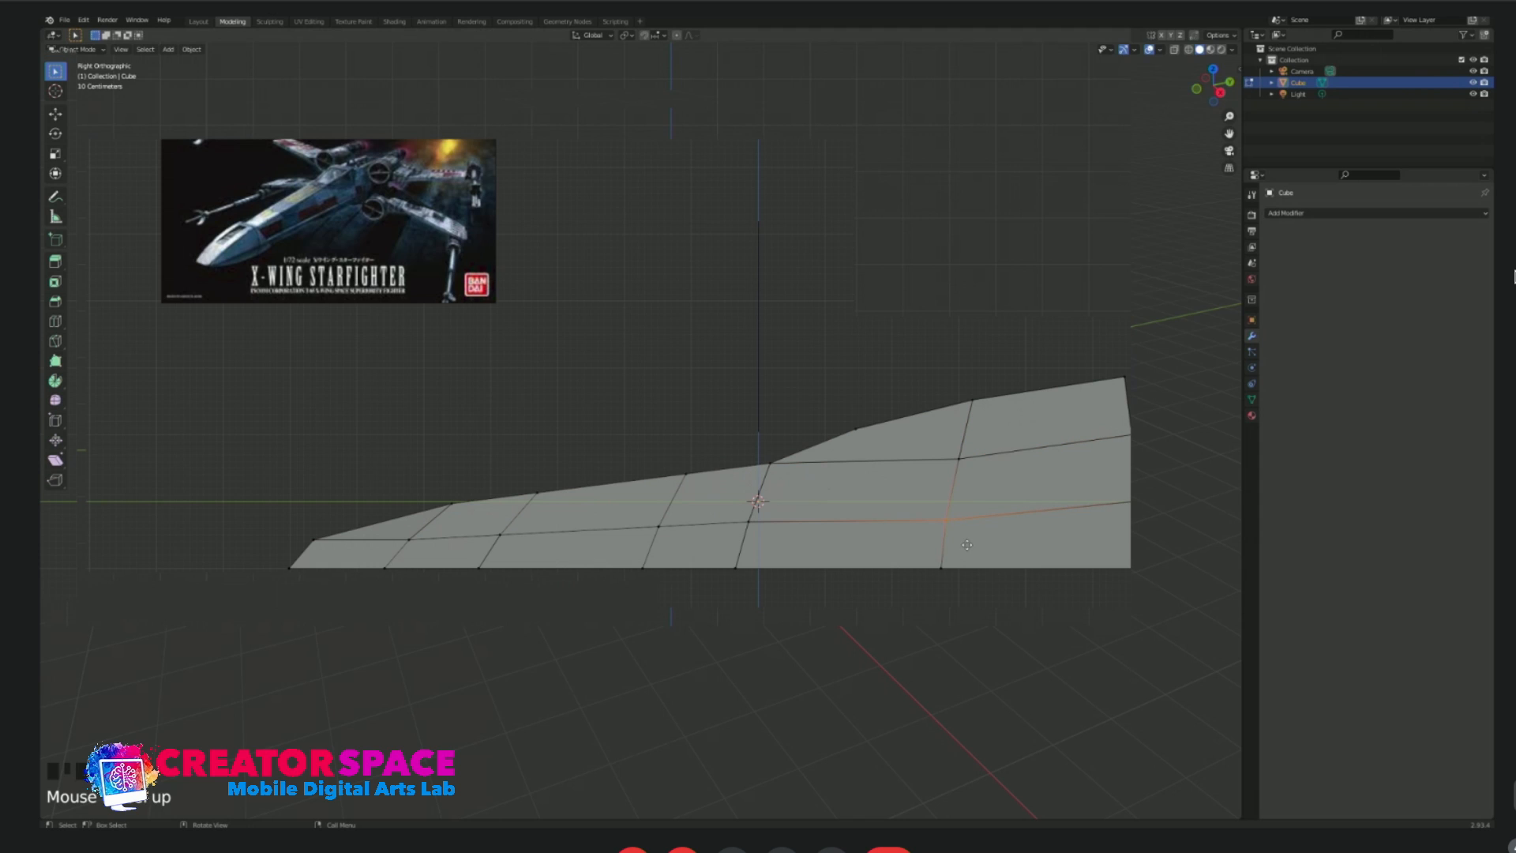
pyautogui.moveTo(774, 538); pyautogui.dragTo(774, 539)
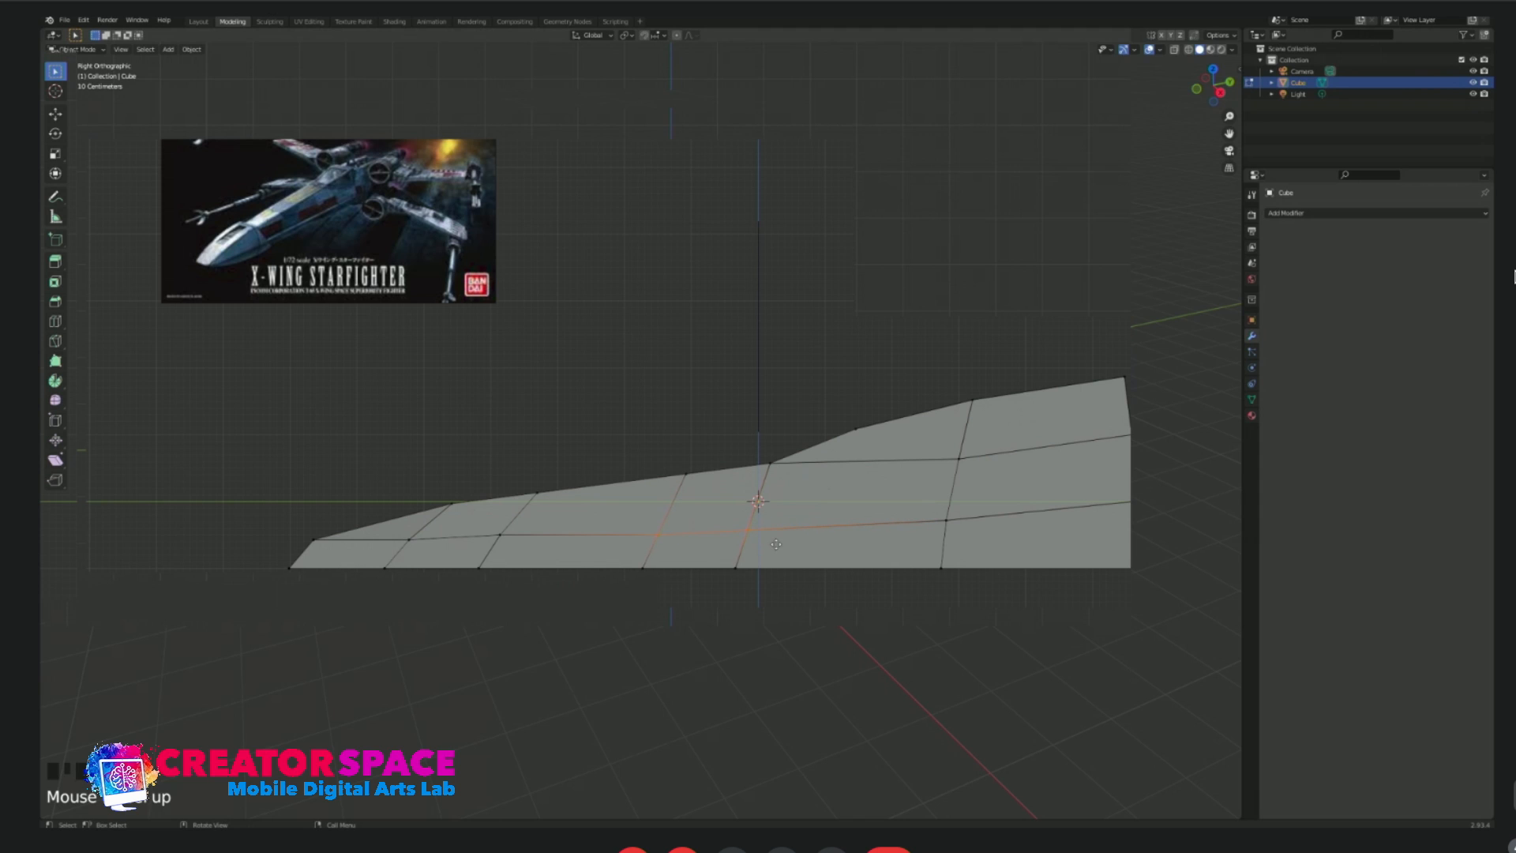
pyautogui.click(395, 531)
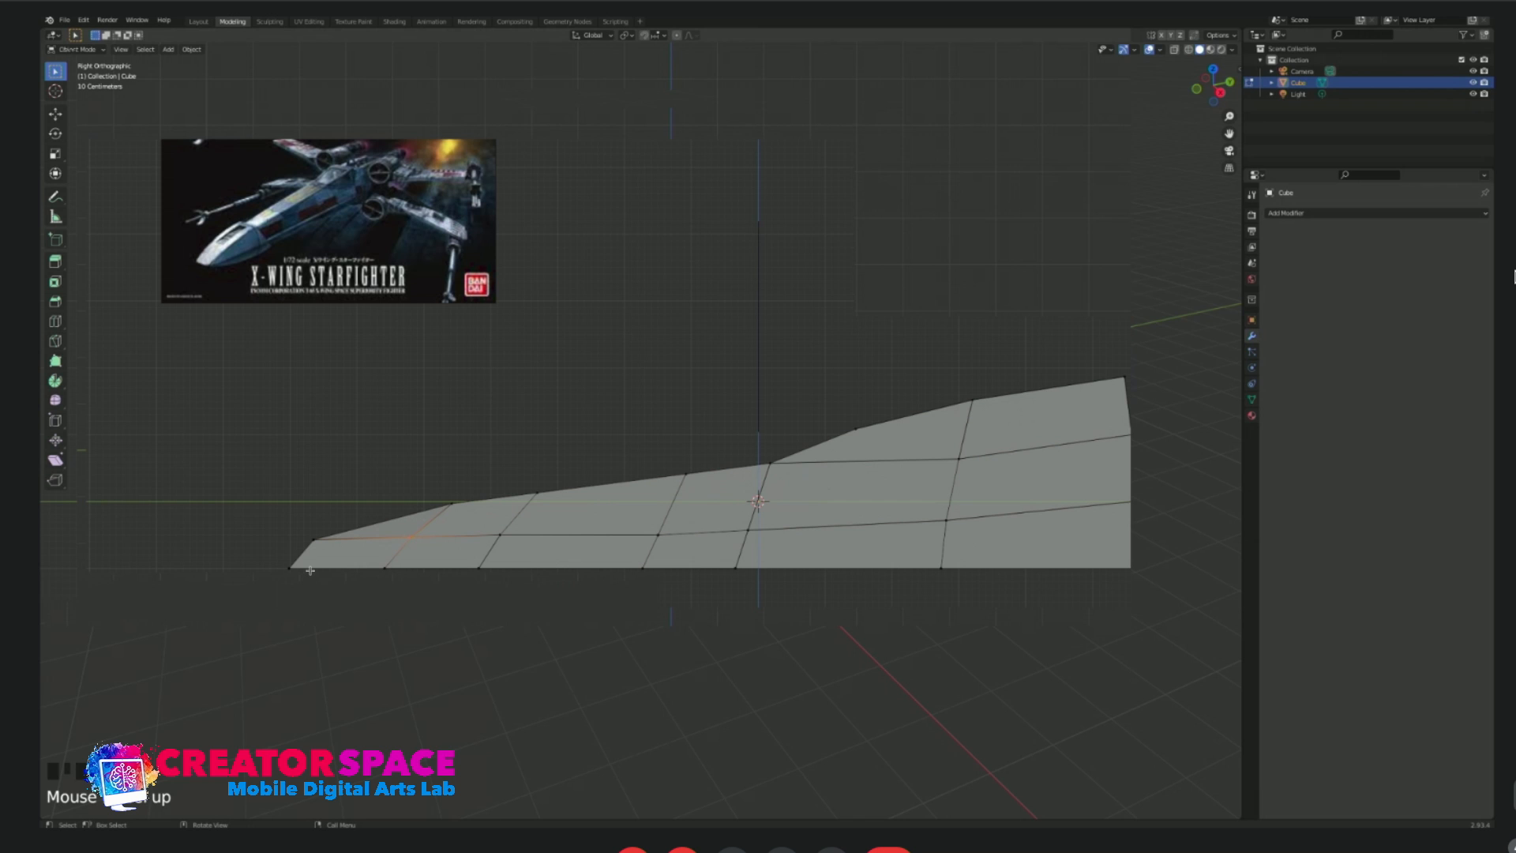
# Select the lengthwise centre edge loop of the body in edge select mode.
pyautogui.moveTo(312, 570)
pyautogui.mouseDown(button='middle')
pyautogui.moveTo(375, 576)
pyautogui.moveTo(308, 565)
pyautogui.mouseUp(button='middle')
pyautogui.moveTo(318, 578); pyautogui.dragTo(511, 622, button='middle')
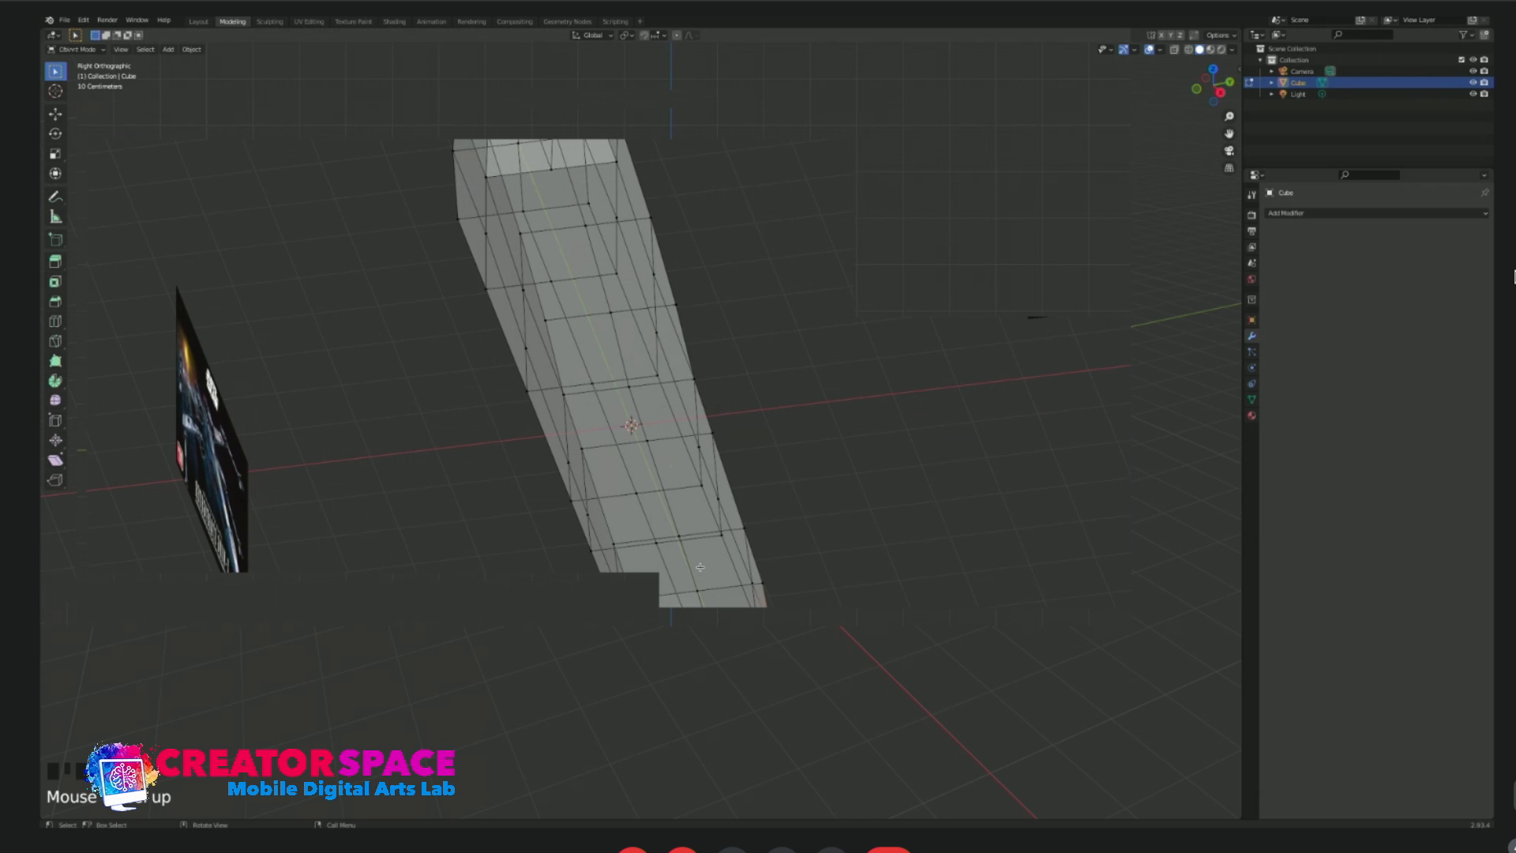
pyautogui.moveTo(701, 568); pyautogui.dragTo(662, 619, button='middle')
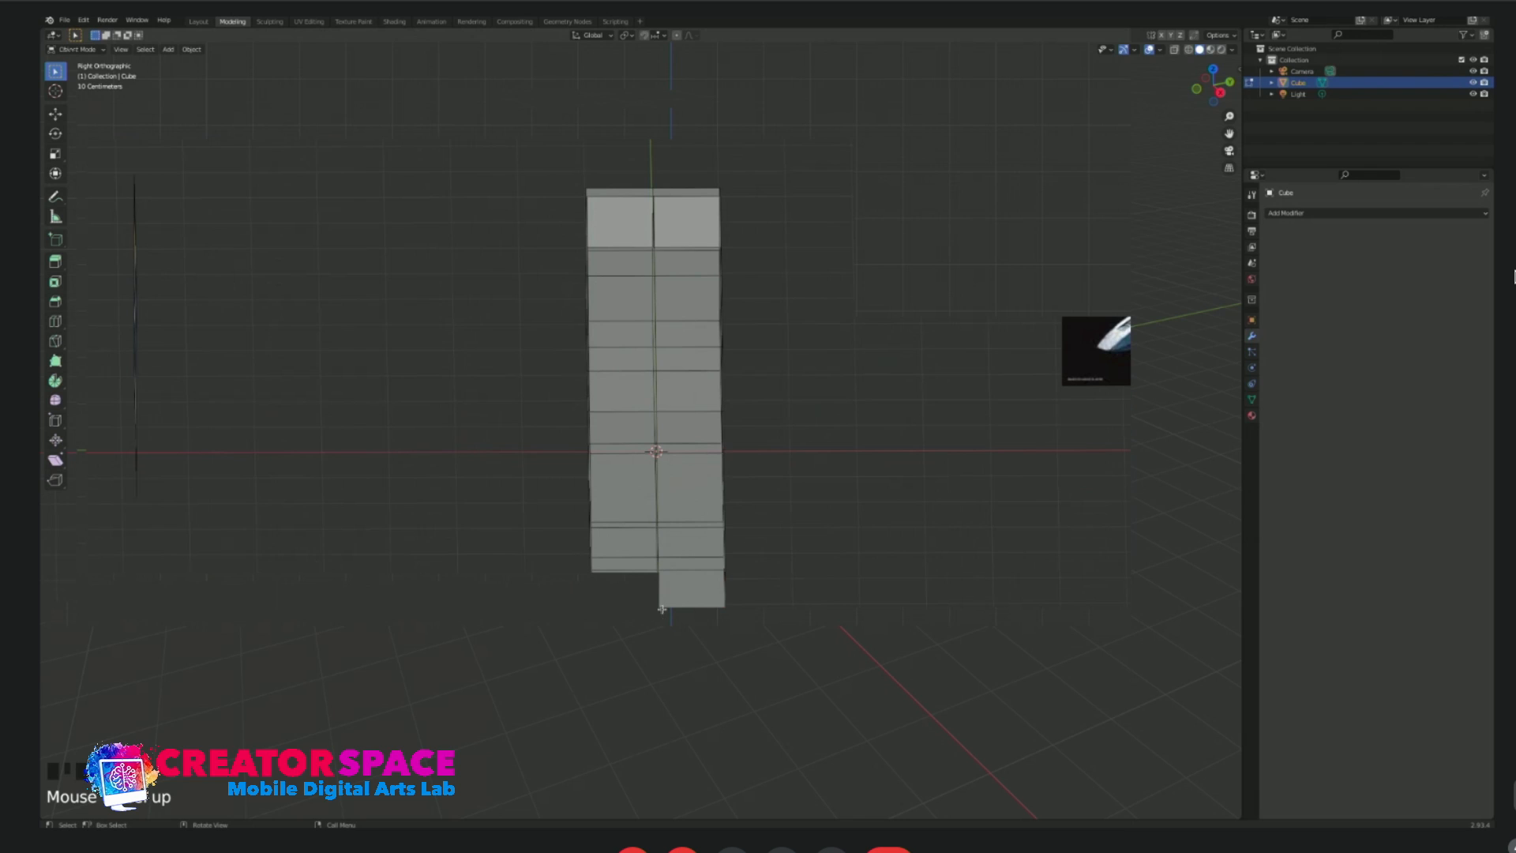
pyautogui.press('2')
pyautogui.keyDown('alt'); pyautogui.click(659, 605); pyautogui.keyUp('alt')
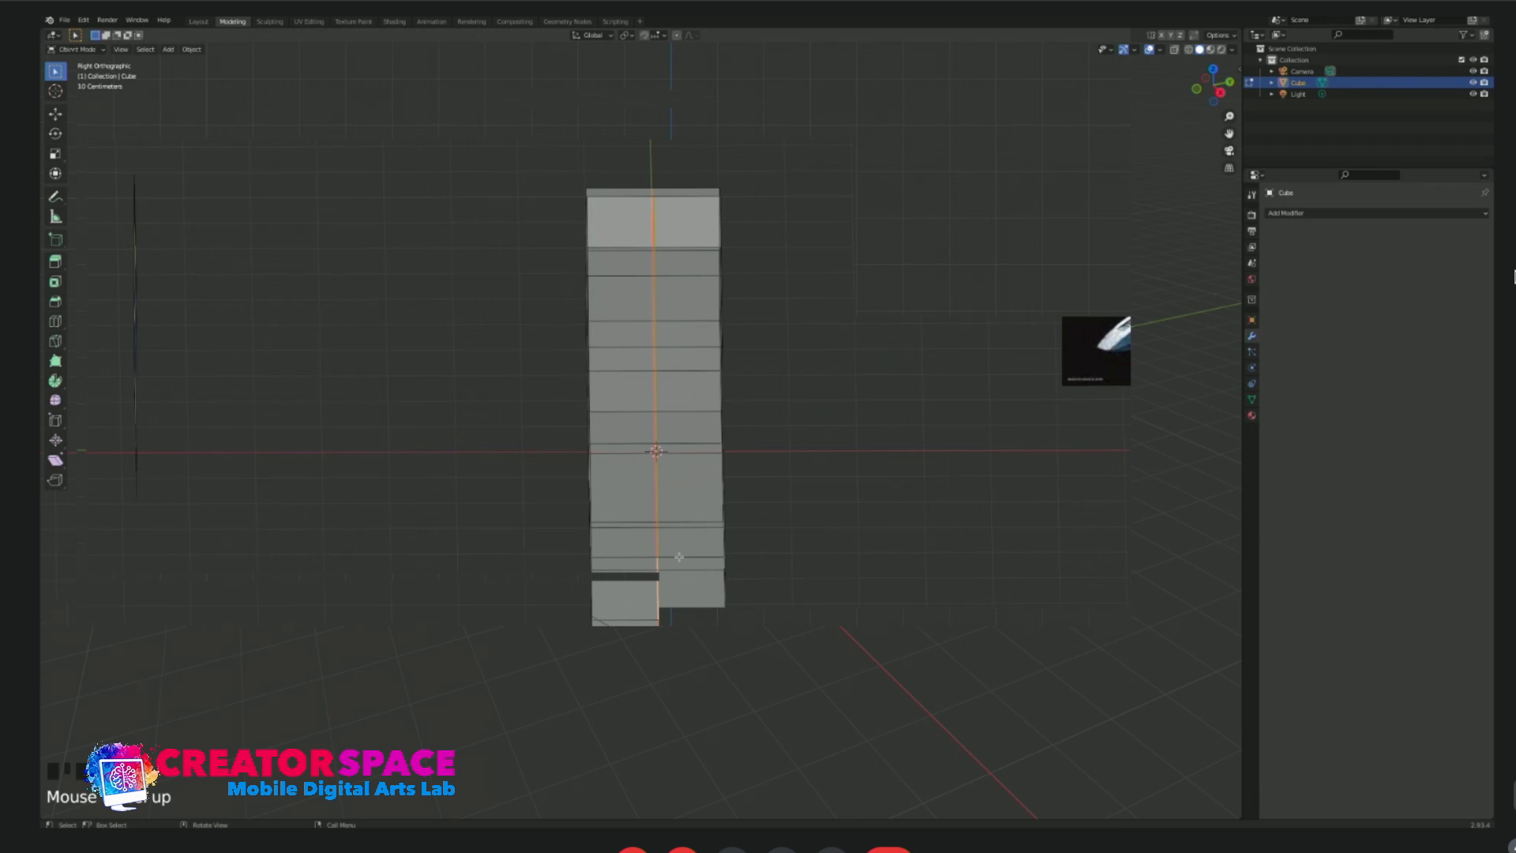
# Try to slide the lengthwise centre edge loop sideways, and undo the slide.
pyautogui.press('g')
pyautogui.press('g')
pyautogui.click(657, 570)
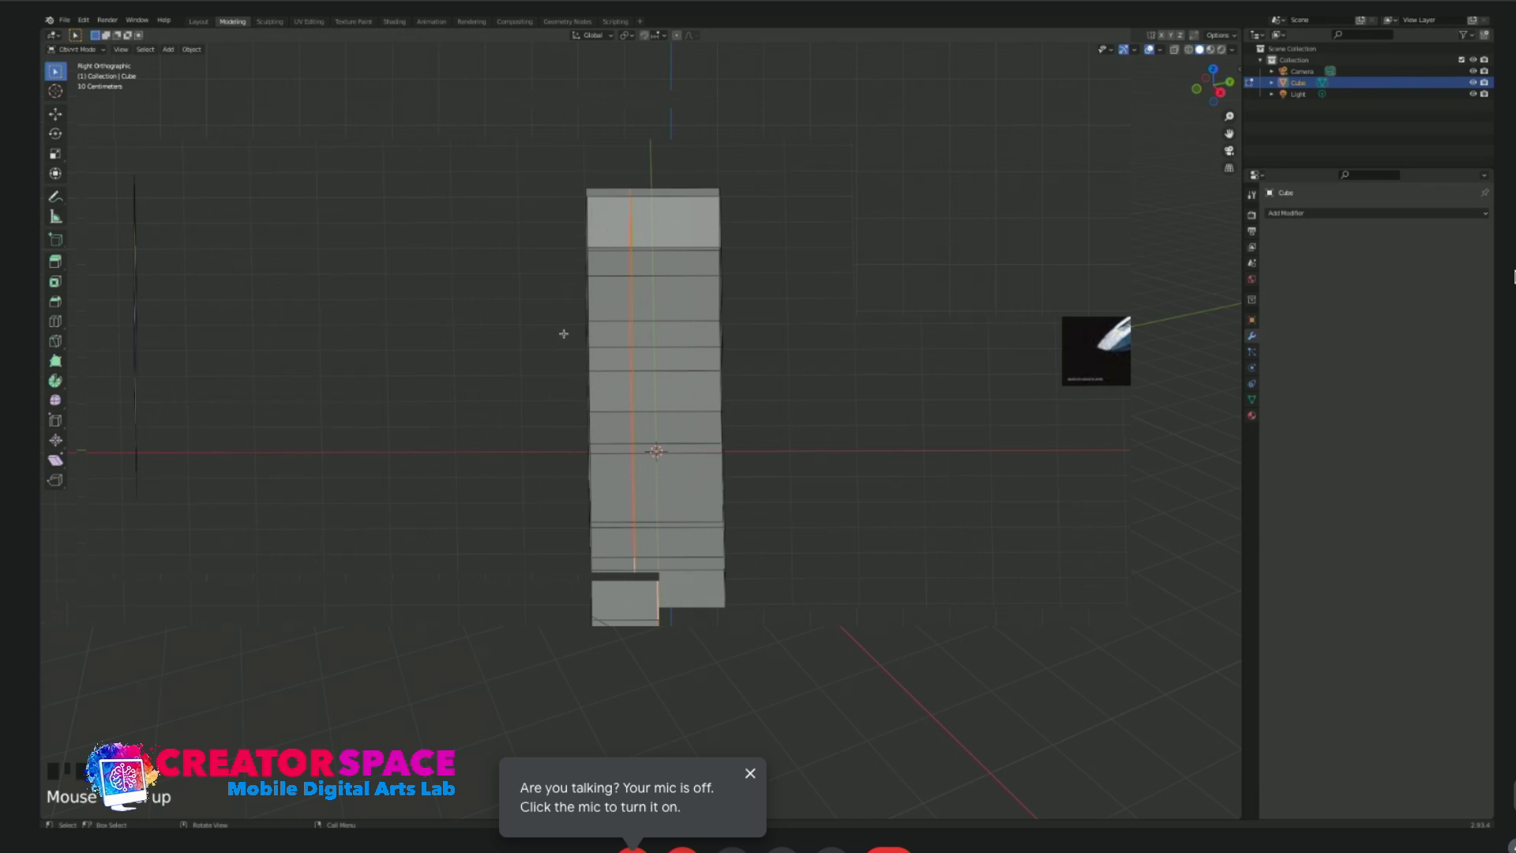
pyautogui.click(687, 632)
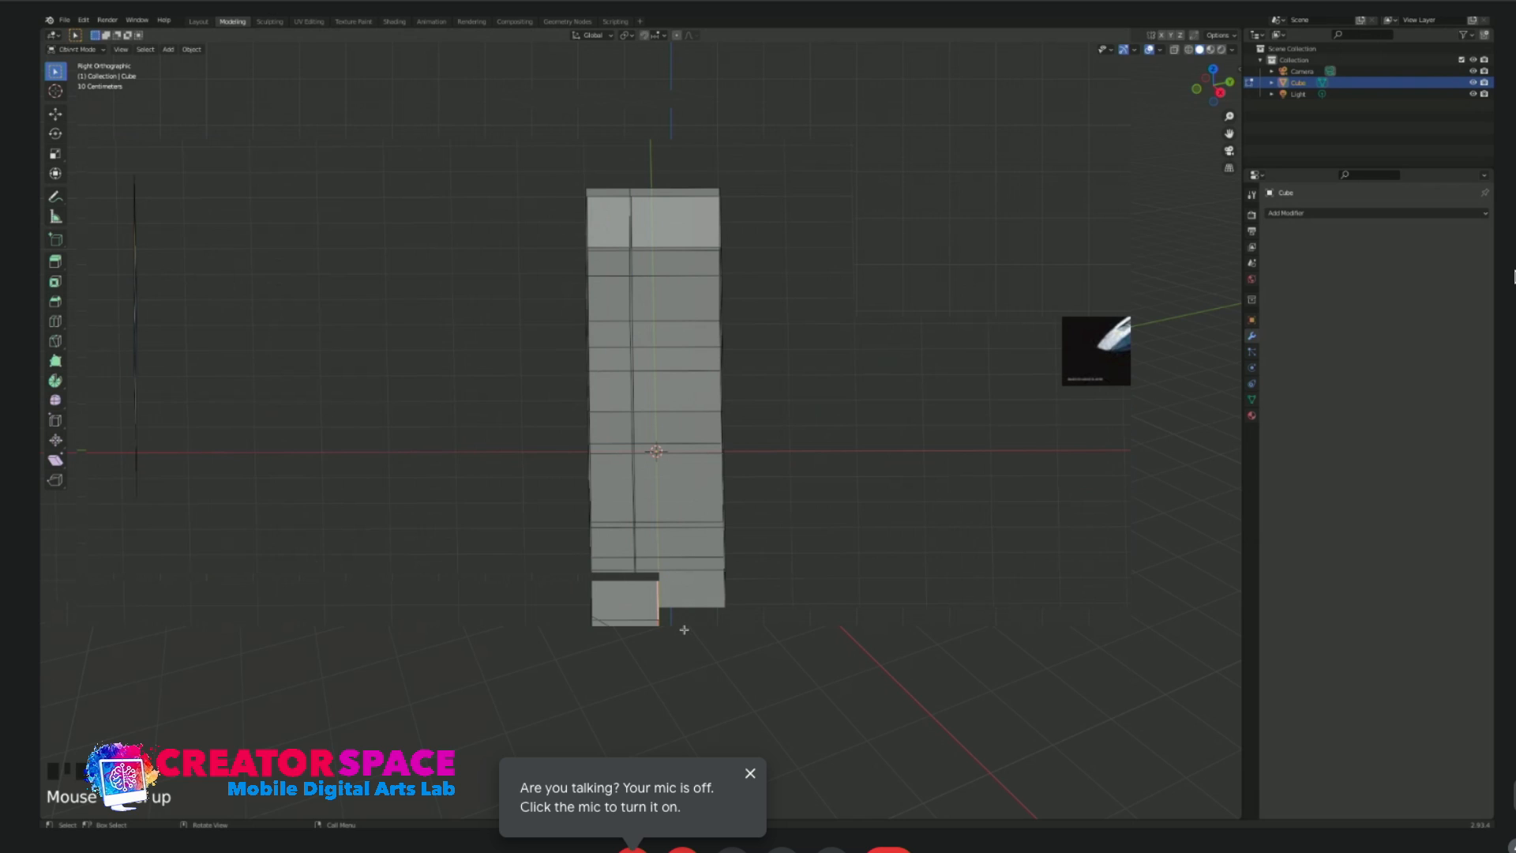
pyautogui.hotkey('ctrl', 'z')
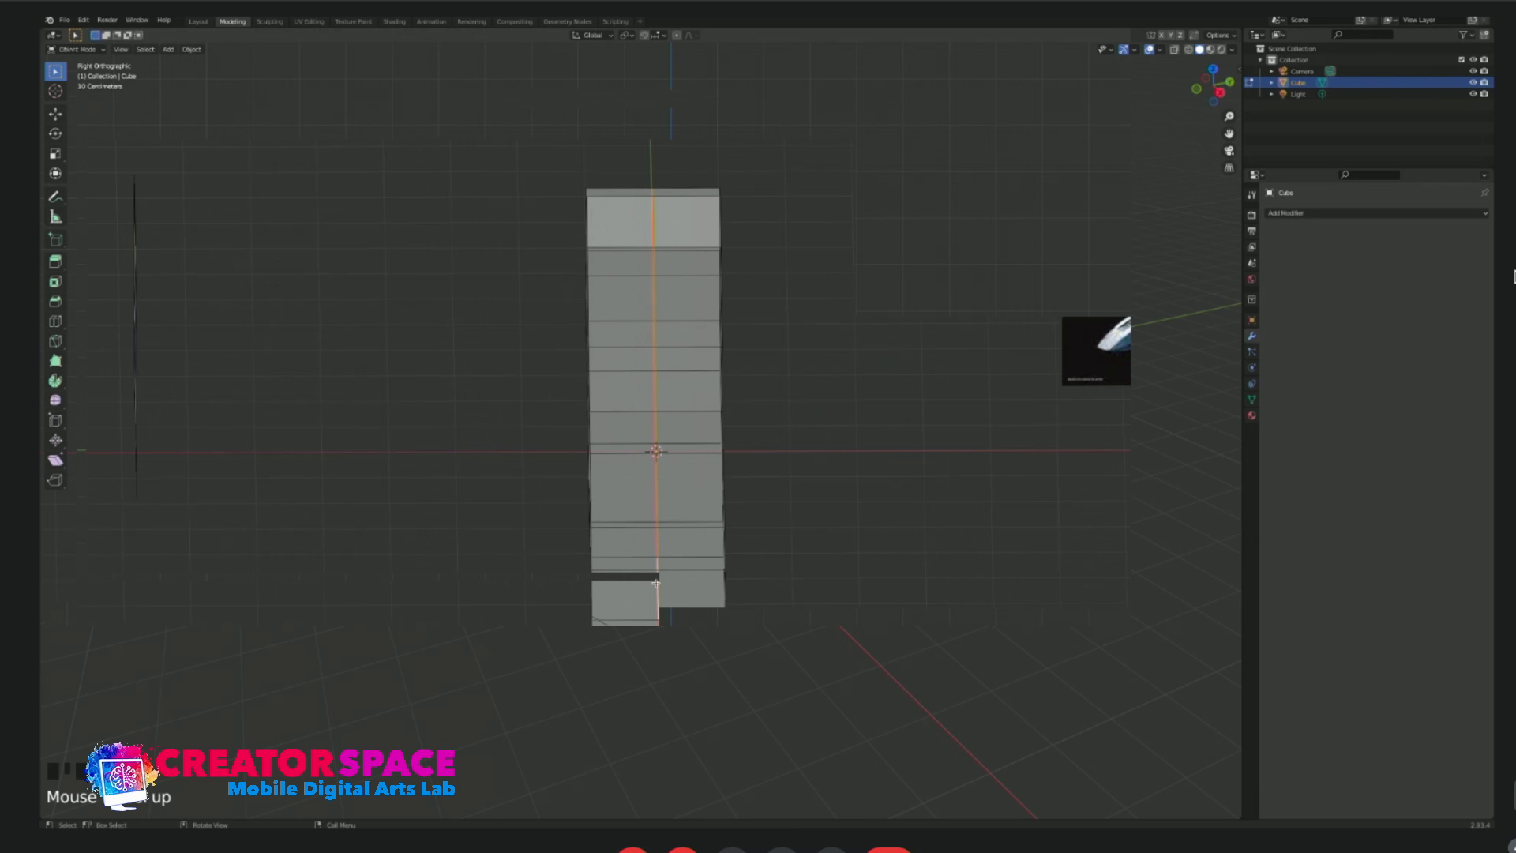
# Move the lengthwise centre edge loop to form a shallow V-shaped ridge along the body.
pyautogui.press('g')
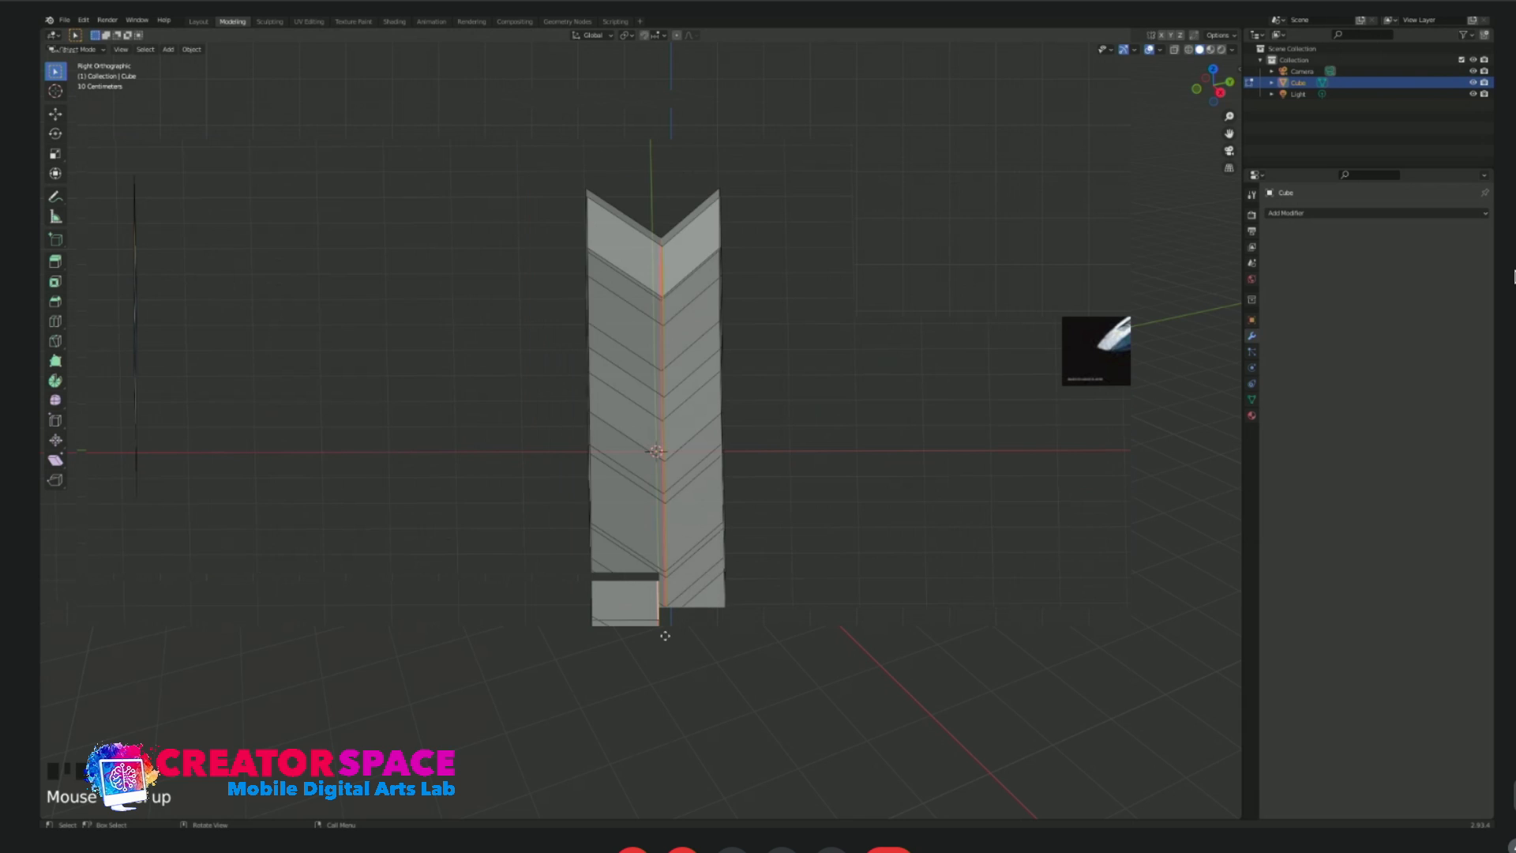
pyautogui.click(652, 566)
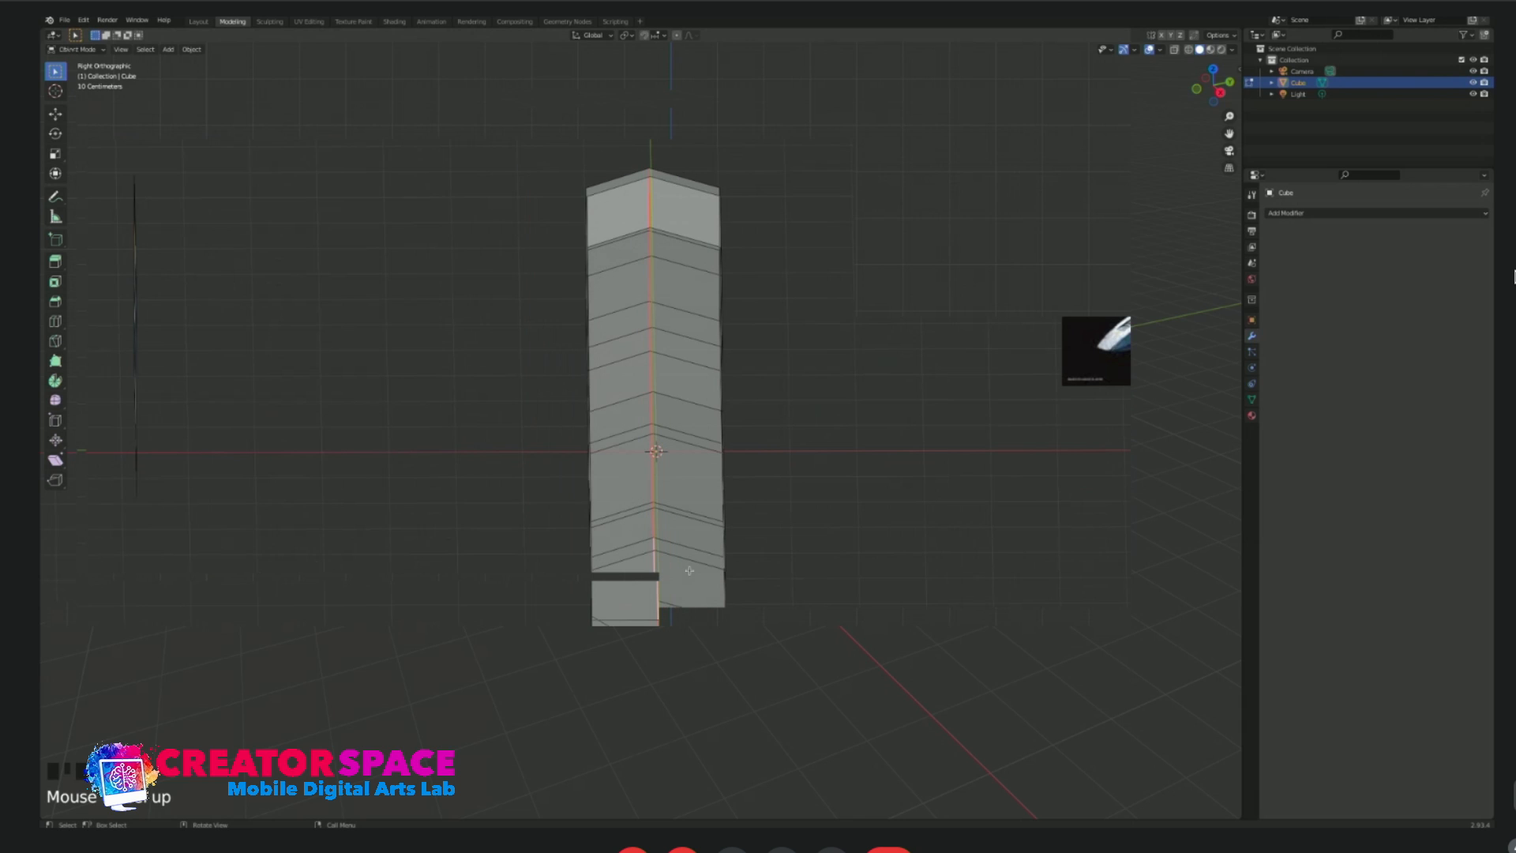
# Undo the centre ridge and run two straight lengthwise edge loops along the body, one on each side of the centreline.
pyautogui.hotkey('ctrl', 'z')
pyautogui.press('g')
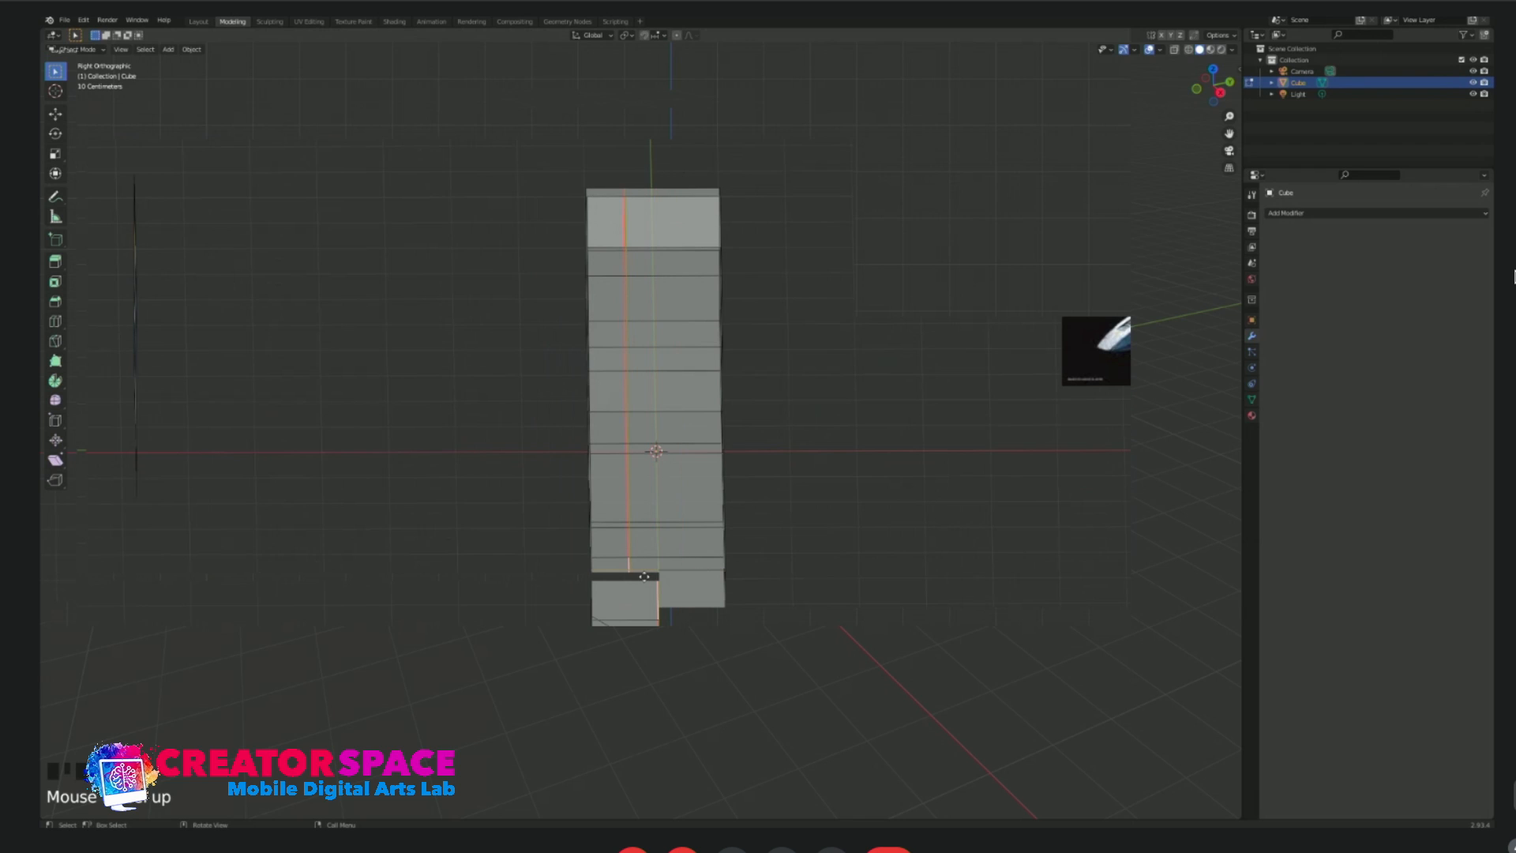
pyautogui.click(686, 627)
pyautogui.hotkey('ctrl', 'r')
pyautogui.click(687, 626)
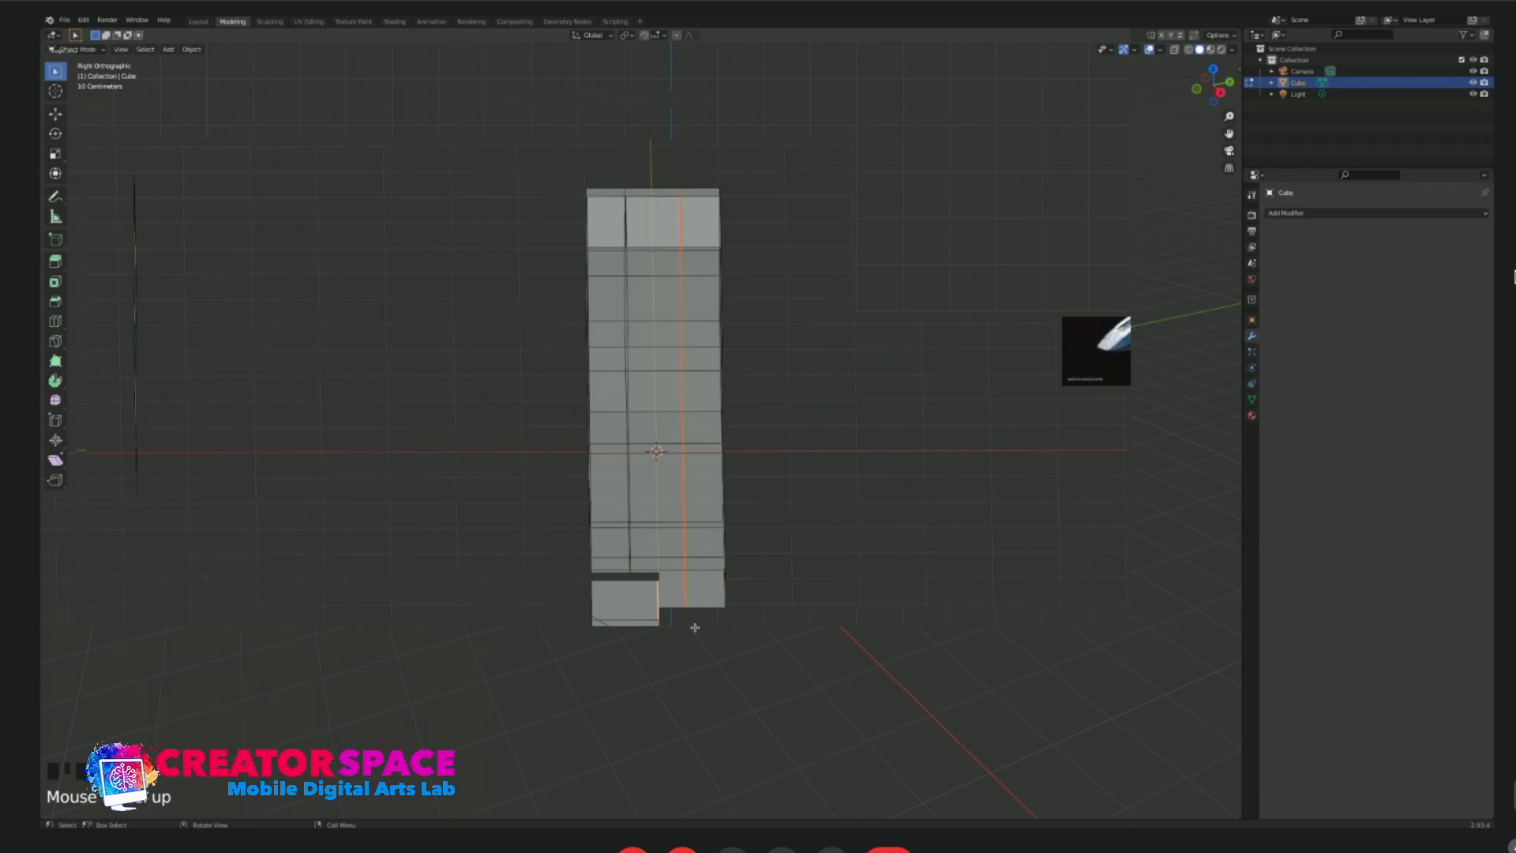
# Try to move the vertices of the new lengthwise loop along the Y axis.
pyautogui.press('1')
pyautogui.click(704, 682)
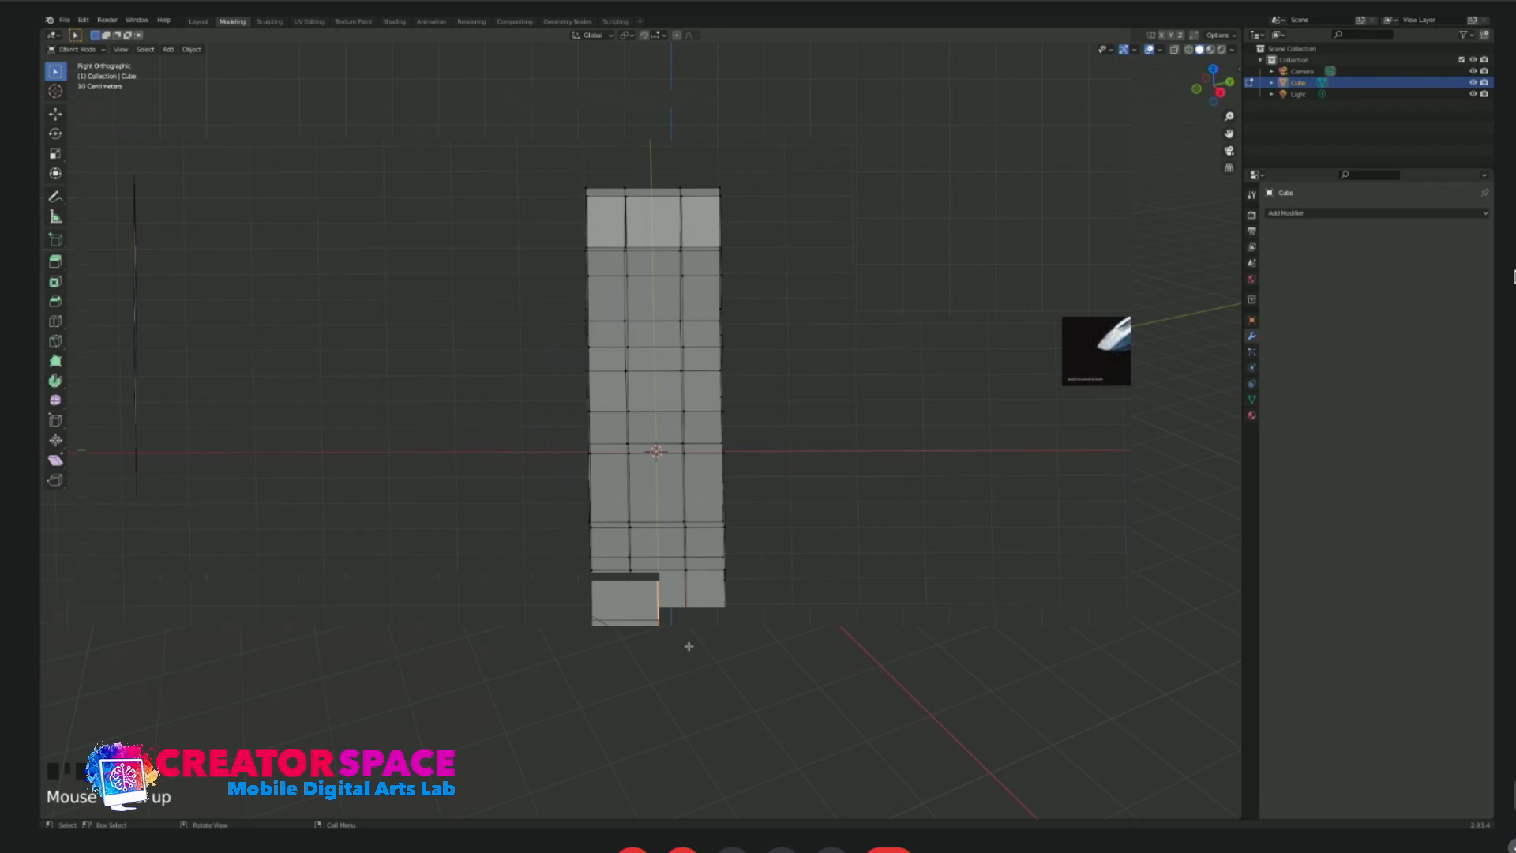
pyautogui.press('y')
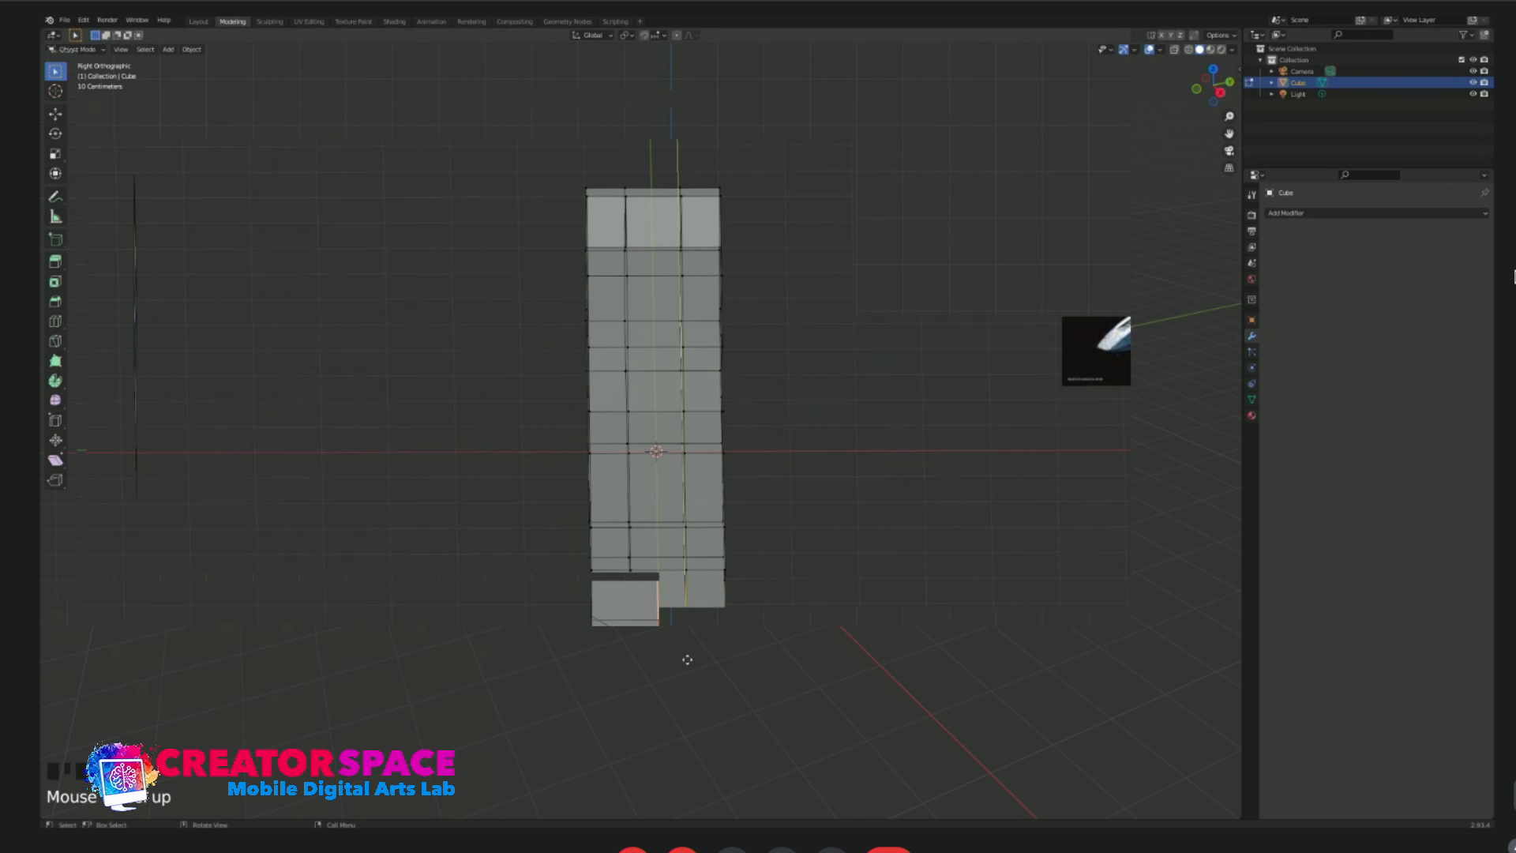
pyautogui.click(688, 657)
pyautogui.press('KP_7')
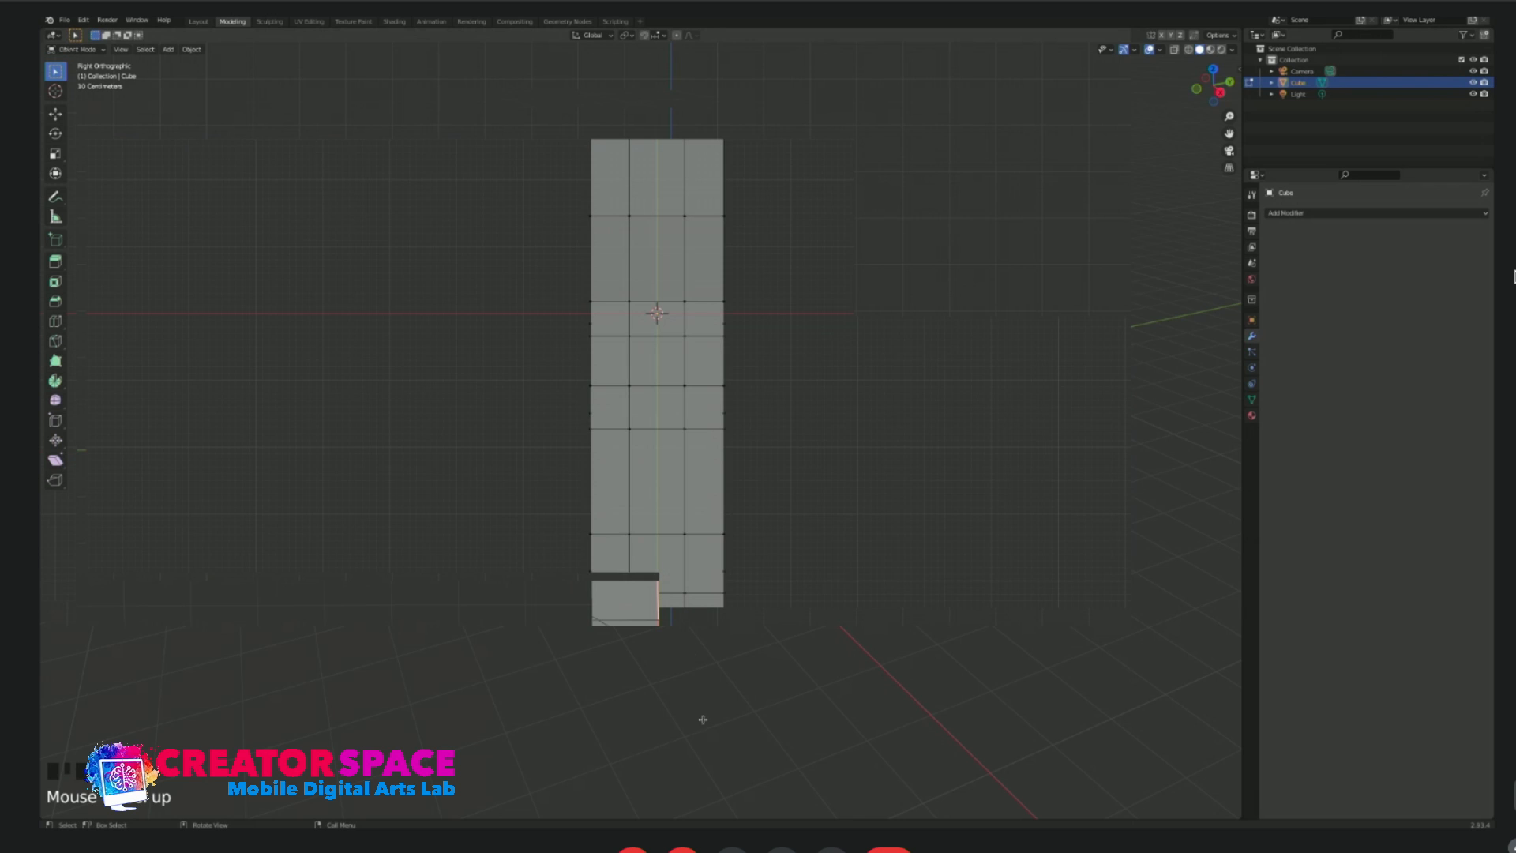
pyautogui.press('g')
pyautogui.press('y')
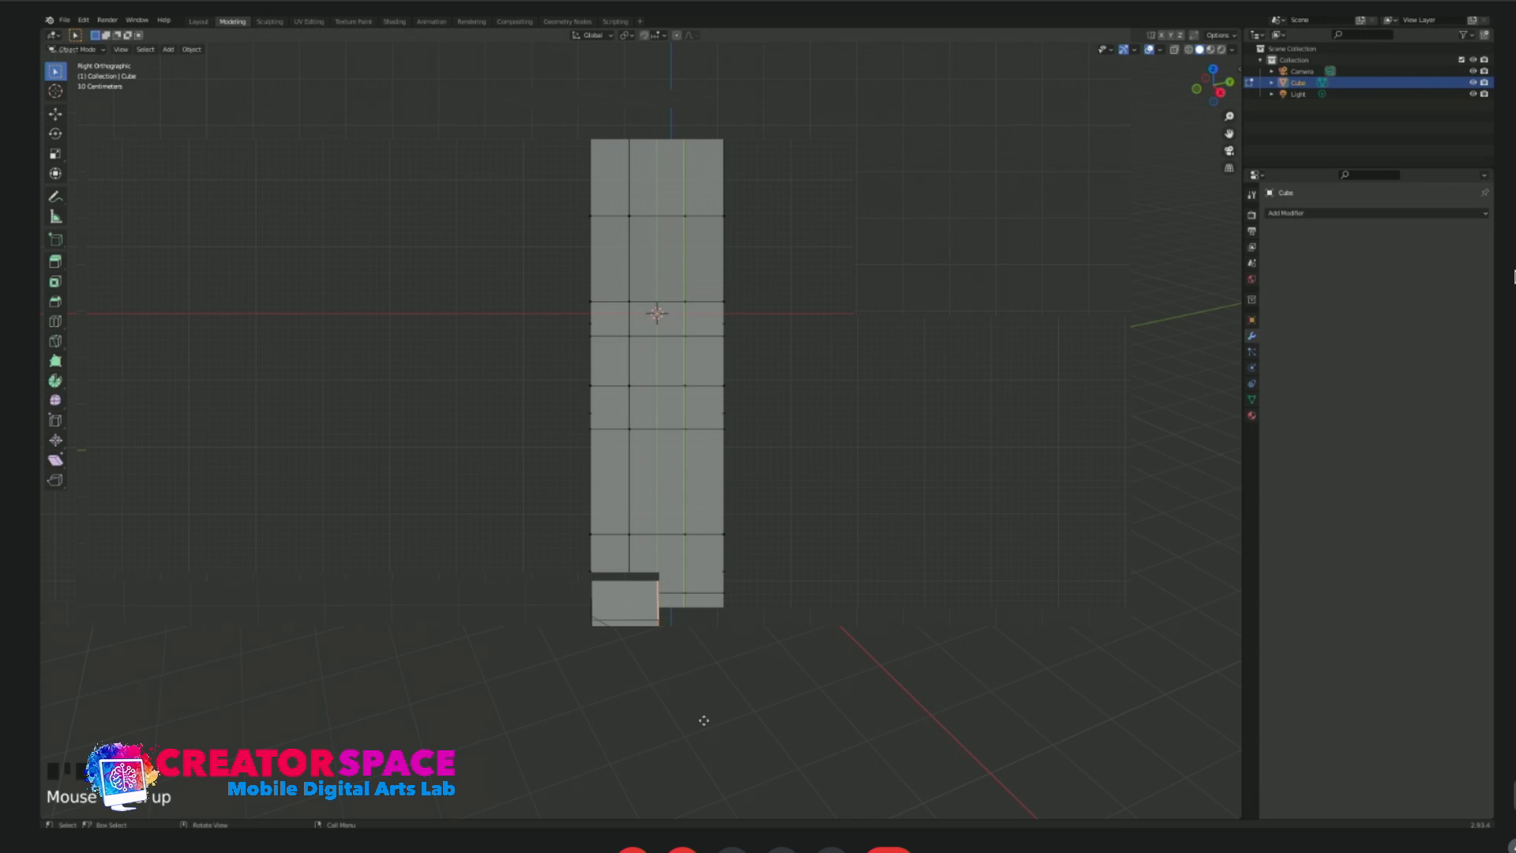
pyautogui.click(704, 720)
# Narrow the front cross-section rings so the body tapers toward the nose.
pyautogui.moveTo(541, 552); pyautogui.dragTo(812, 610)
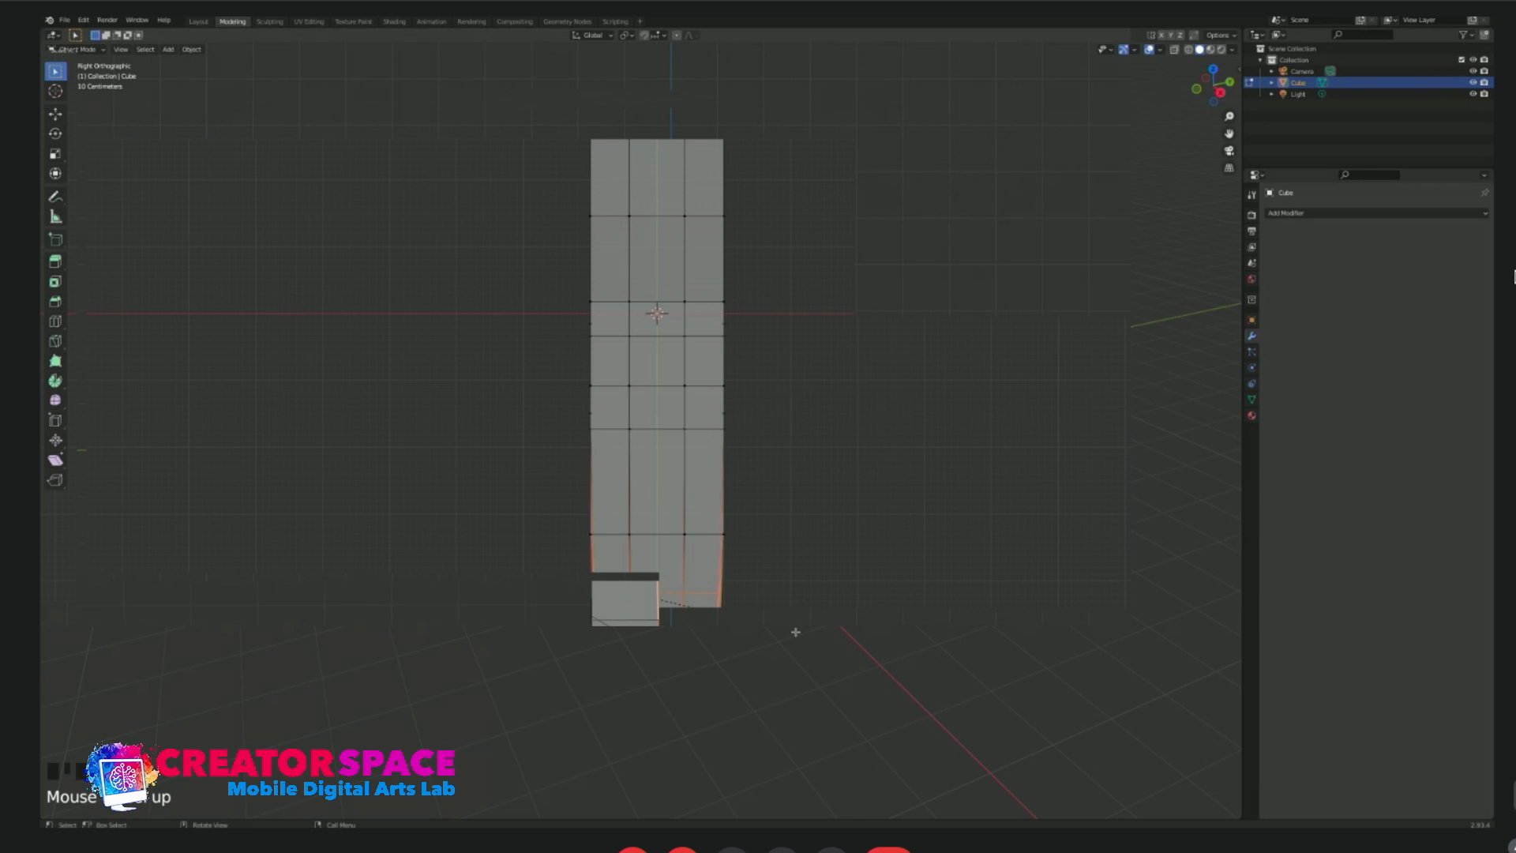
pyautogui.moveTo(544, 491); pyautogui.dragTo(792, 582)
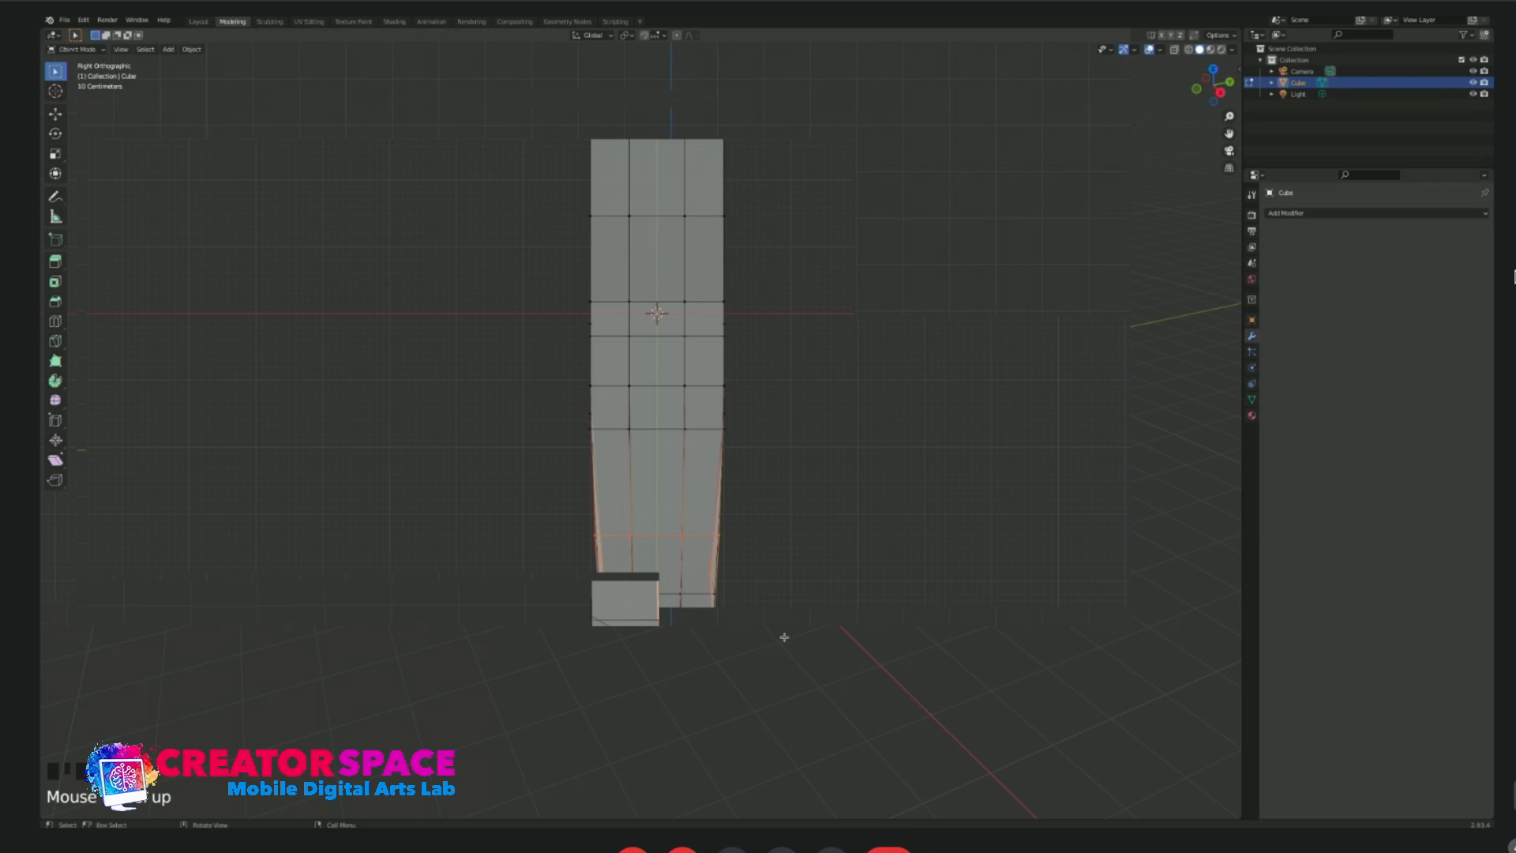
# Select the rear half of the body from above and widen it by scaling along X.
pyautogui.scroll(-5, 722, 525)
pyautogui.keyDown('shift'); pyautogui.moveTo(663, 435); pyautogui.dragTo(667, 576, button='middle'); pyautogui.keyUp('shift')
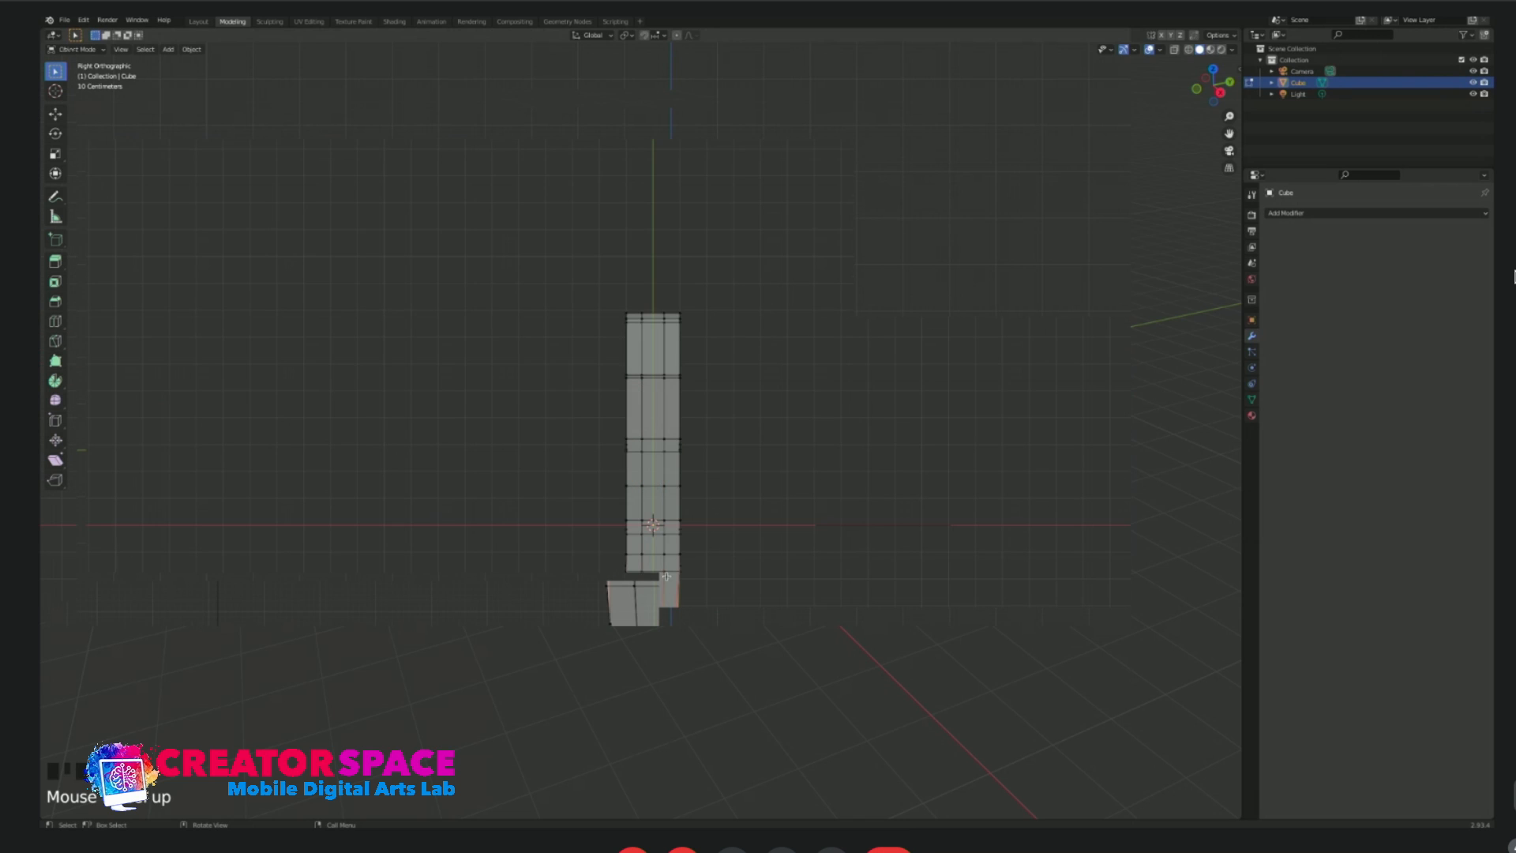
pyautogui.moveTo(557, 256); pyautogui.dragTo(754, 515)
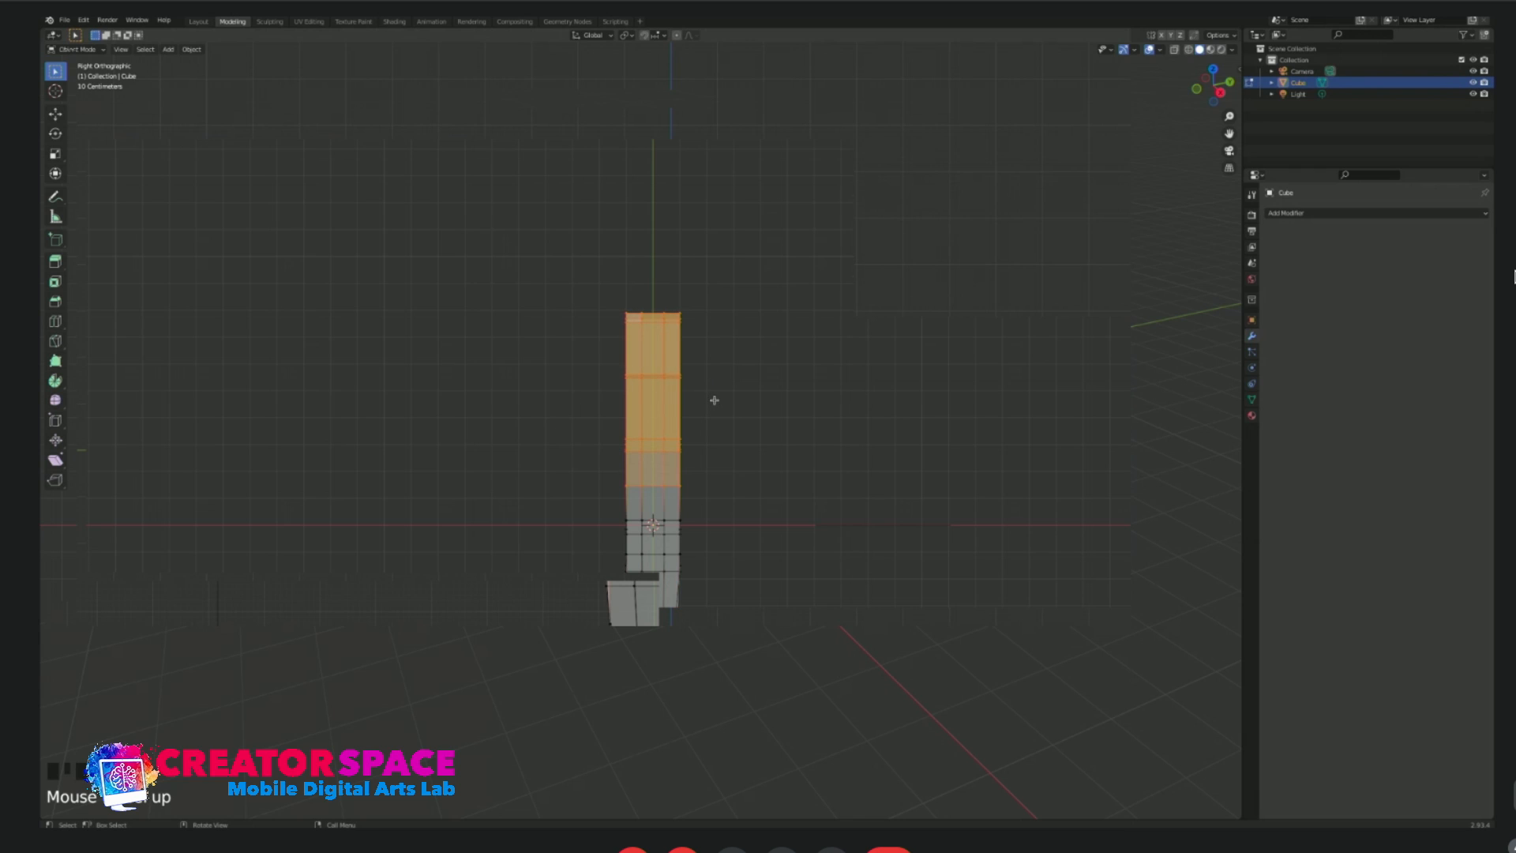
pyautogui.press('s')
pyautogui.press('x')
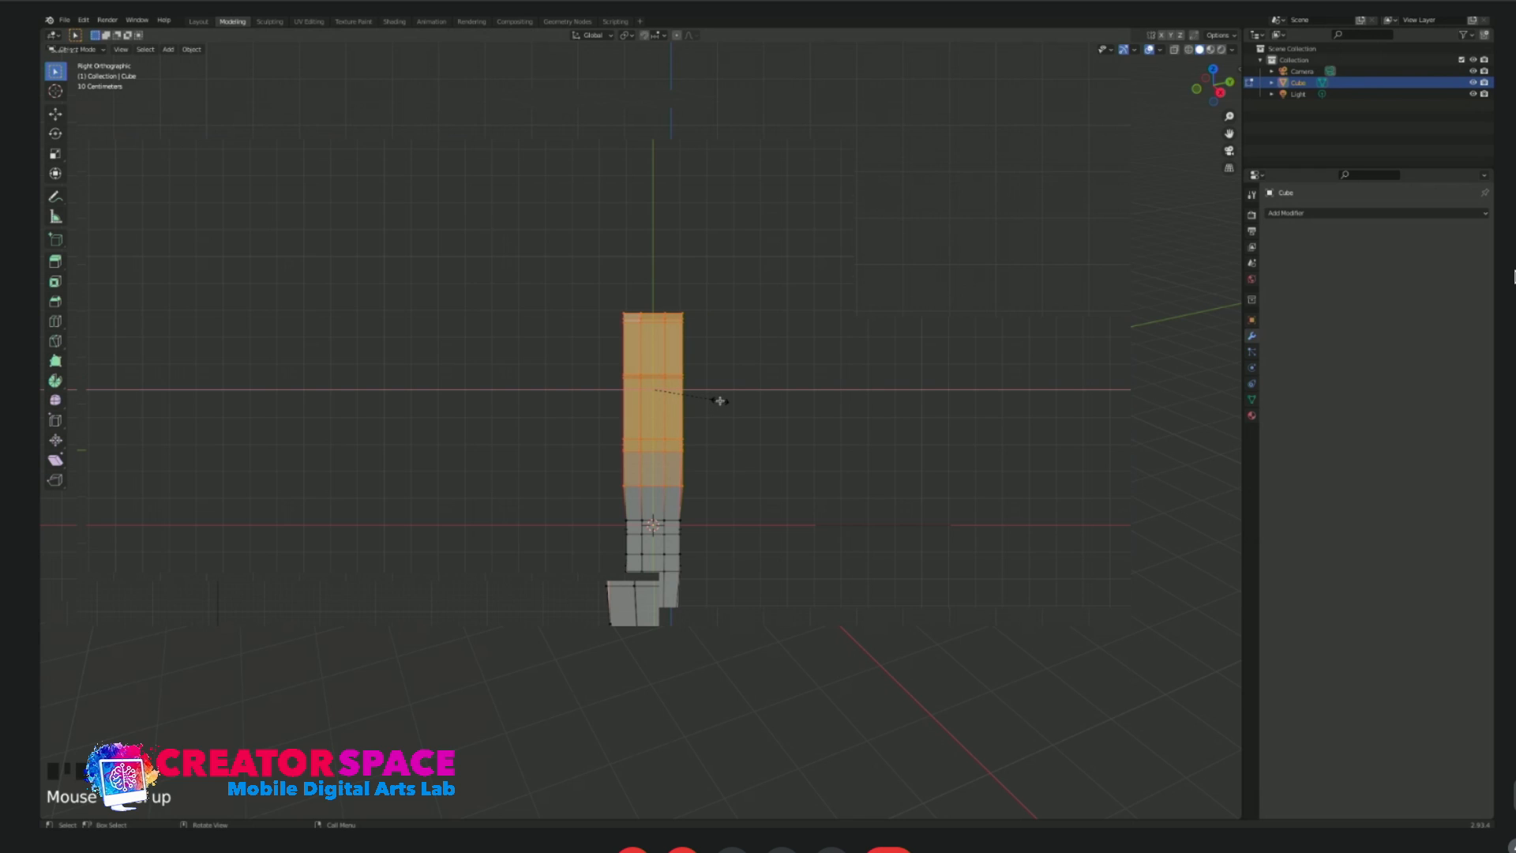
pyautogui.click(728, 402)
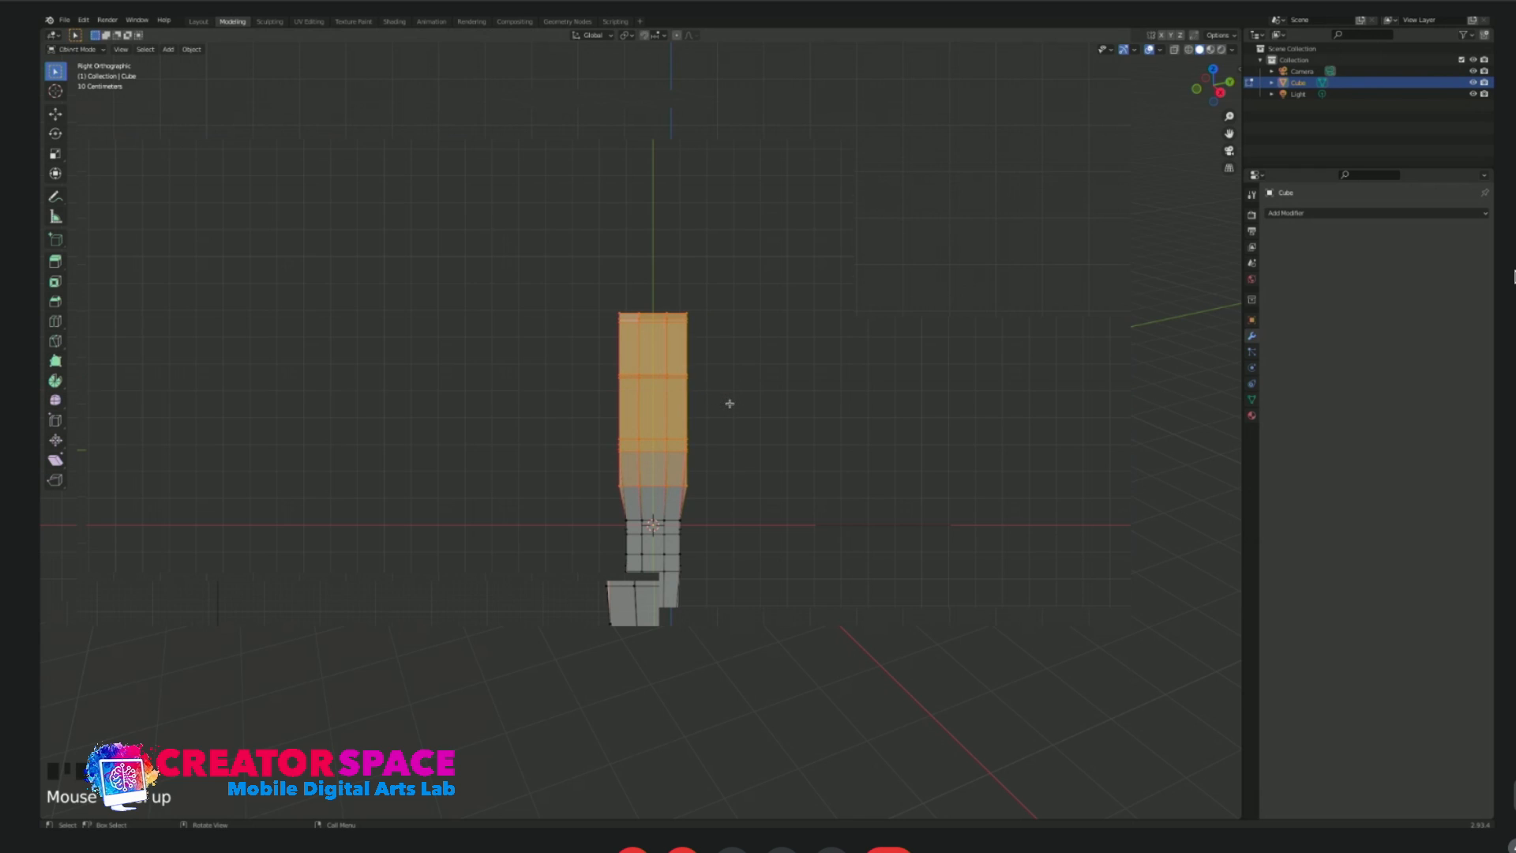
# Scale the cross-section rings just ahead of the widened rear along X to blend them into a smooth taper.
pyautogui.moveTo(599, 504); pyautogui.dragTo(702, 590)
pyautogui.press('s')
pyautogui.press('x')
pyautogui.click(698, 549)
pyautogui.click(714, 575)
pyautogui.press('s')
pyautogui.press('x')
pyautogui.click(710, 576)
pyautogui.click(750, 530)
pyautogui.scroll(3, 697, 593)
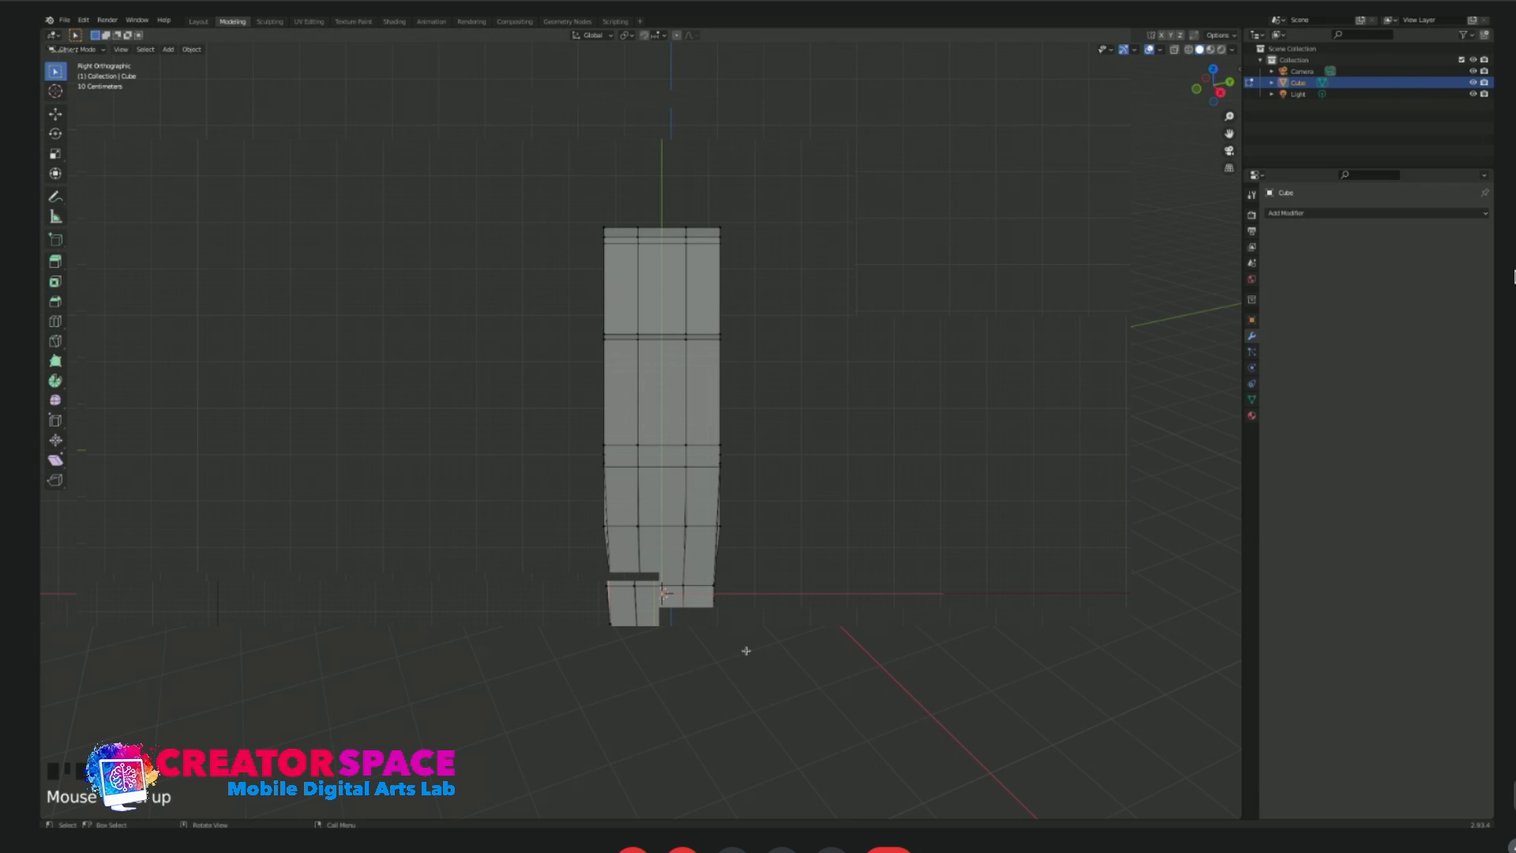
pyautogui.moveTo(553, 497); pyautogui.dragTo(760, 543)
pyautogui.press('s')
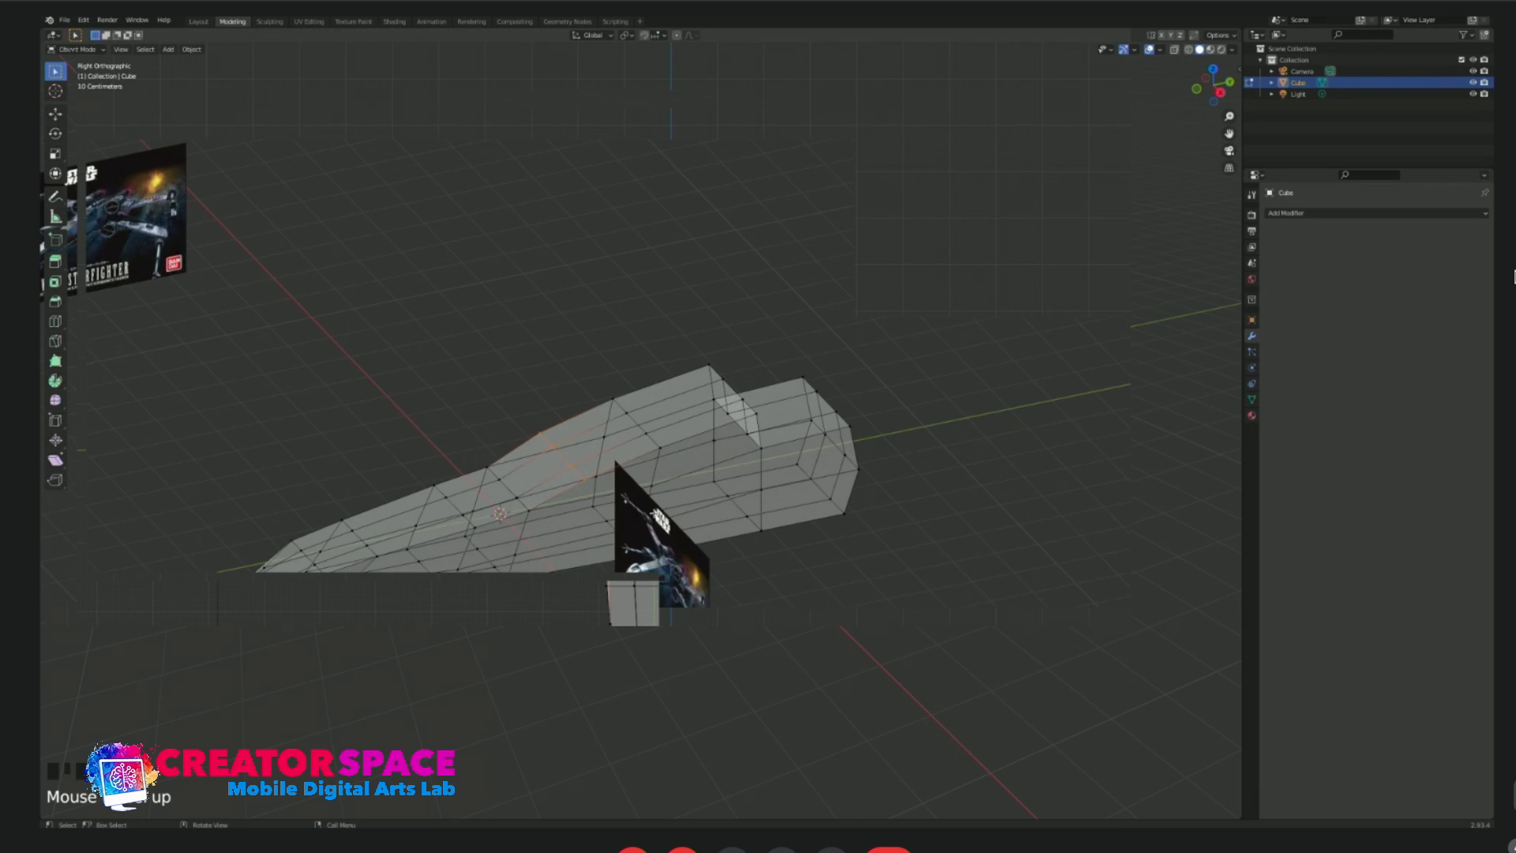
# Try to flatten the underside vertices by scaling them to 0 along Z, and undo it.
pyautogui.moveTo(670, 517); pyautogui.dragTo(642, 491, button='middle')
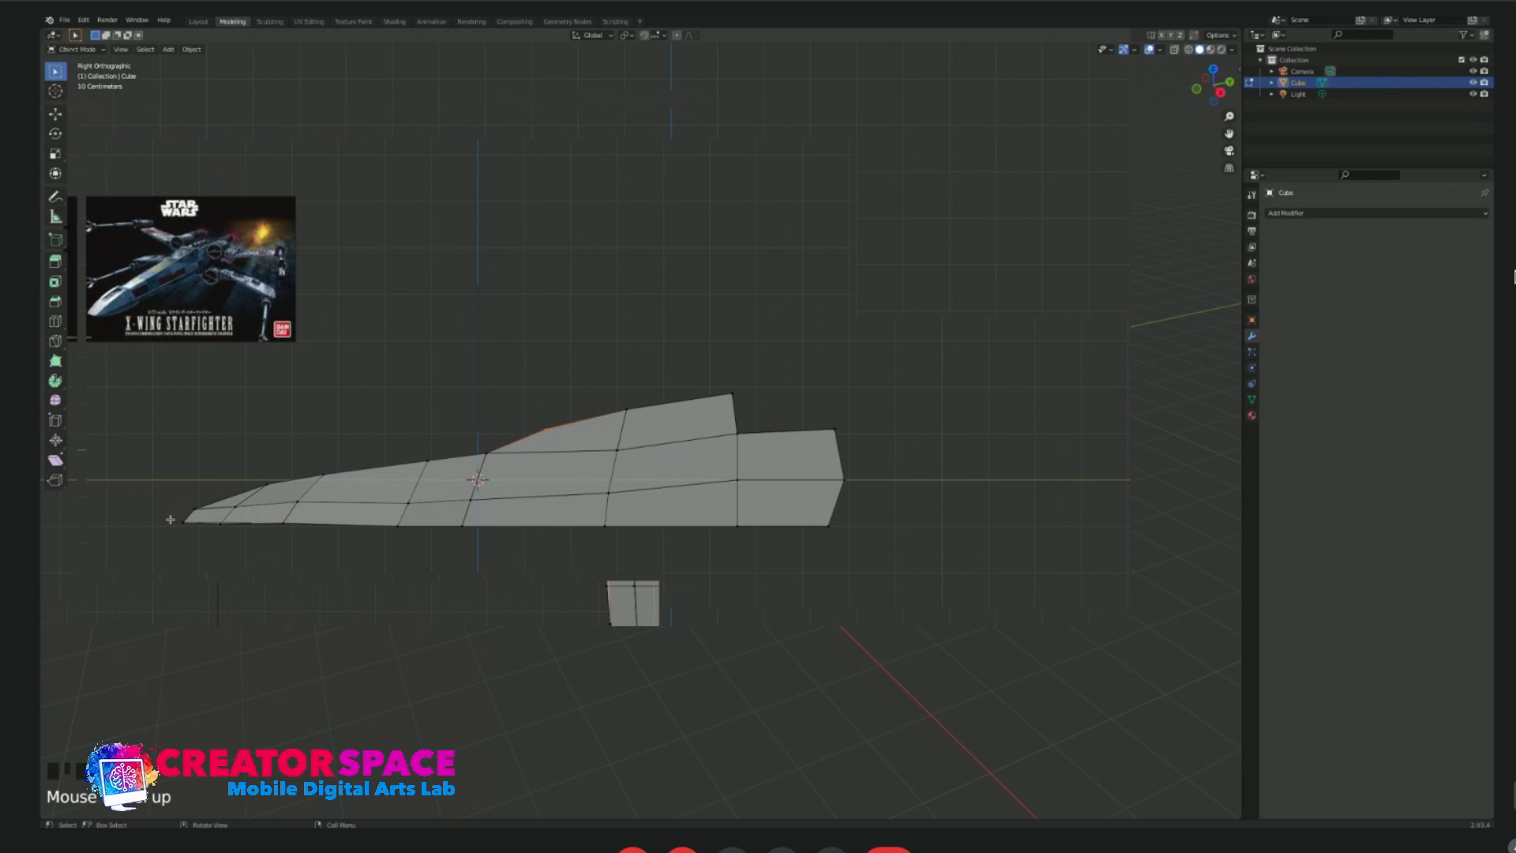
pyautogui.moveTo(174, 516); pyautogui.dragTo(891, 561)
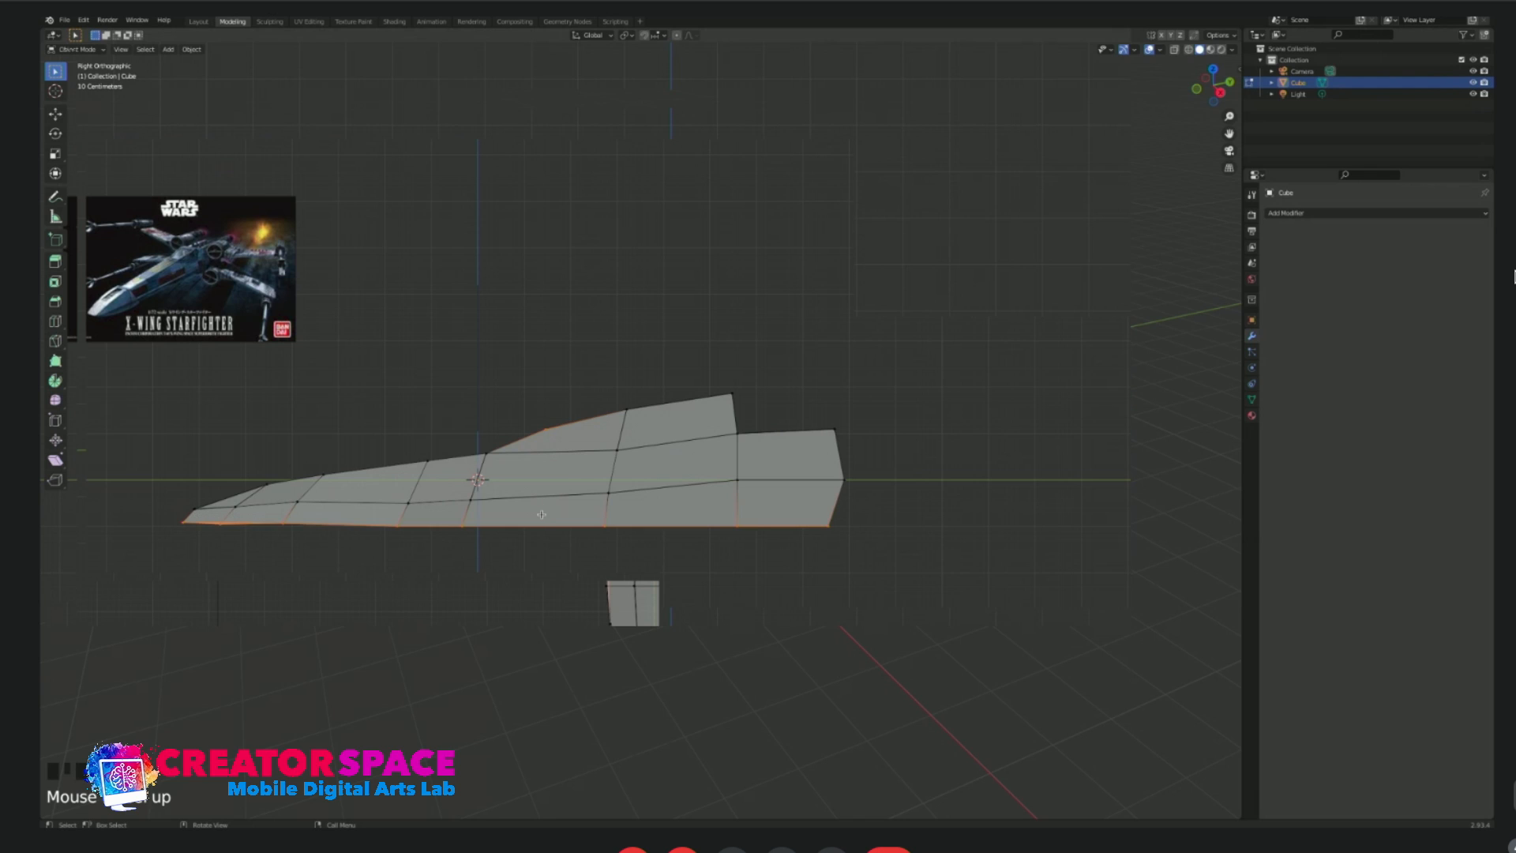
pyautogui.press('s')
pyautogui.press('z')
pyautogui.press('0')
pyautogui.press('Return')
pyautogui.hotkey('ctrl', 'z')
# Select only the underside vertices in side view and flatten them onto one level by scaling along Z.
pyautogui.click(585, 622)
pyautogui.moveTo(149, 515); pyautogui.dragTo(908, 538)
pyautogui.press('s')
pyautogui.press('z')
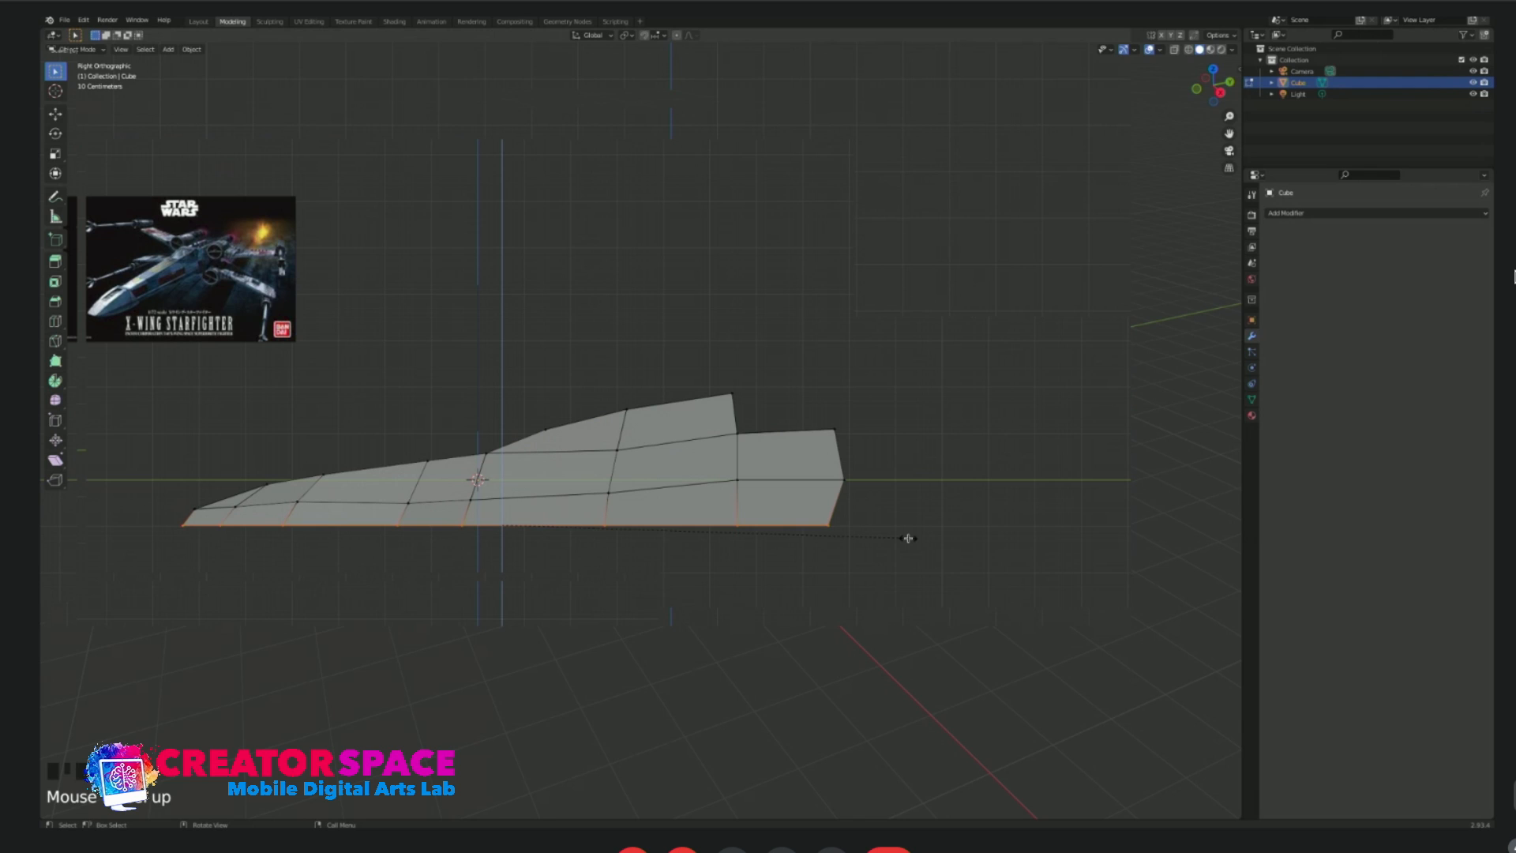
pyautogui.click(286, 502)
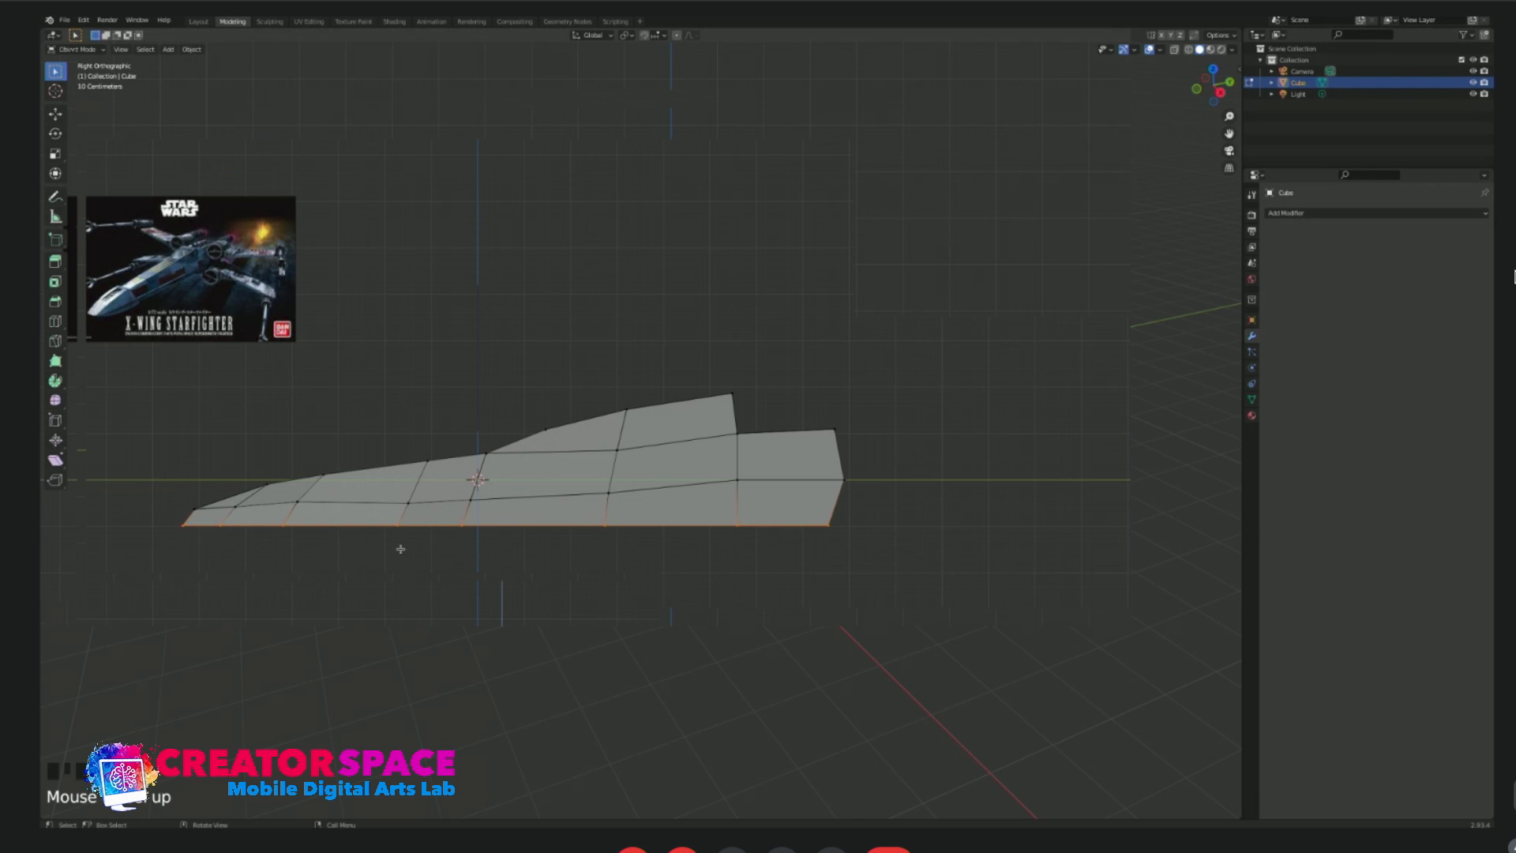
pyautogui.click(198, 526)
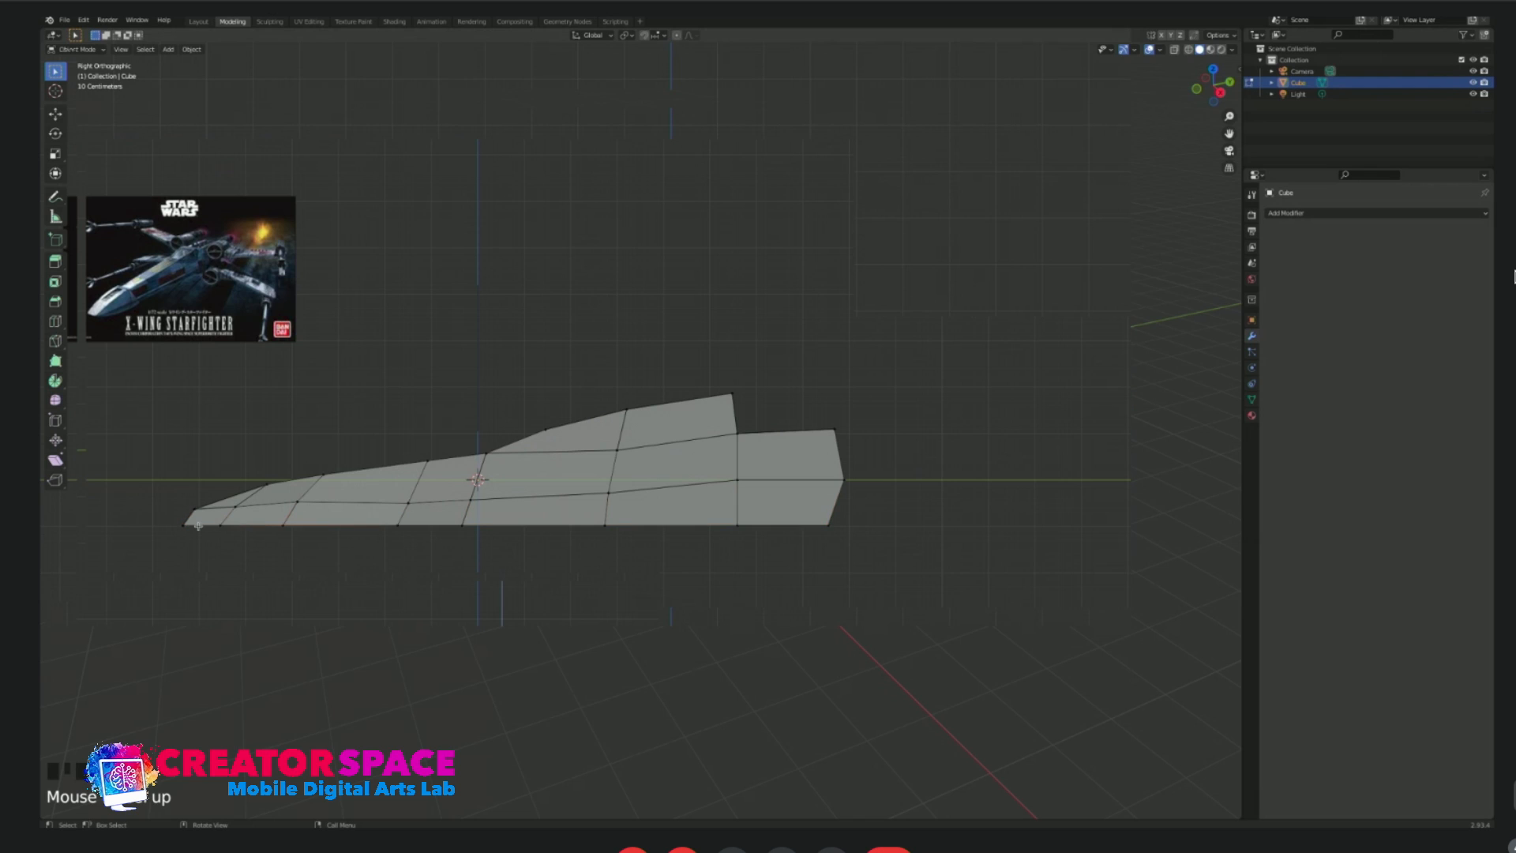
# Select the full row of side midline vertices and level it by scaling to 0 along Z.
pyautogui.moveTo(183, 499); pyautogui.dragTo(967, 515)
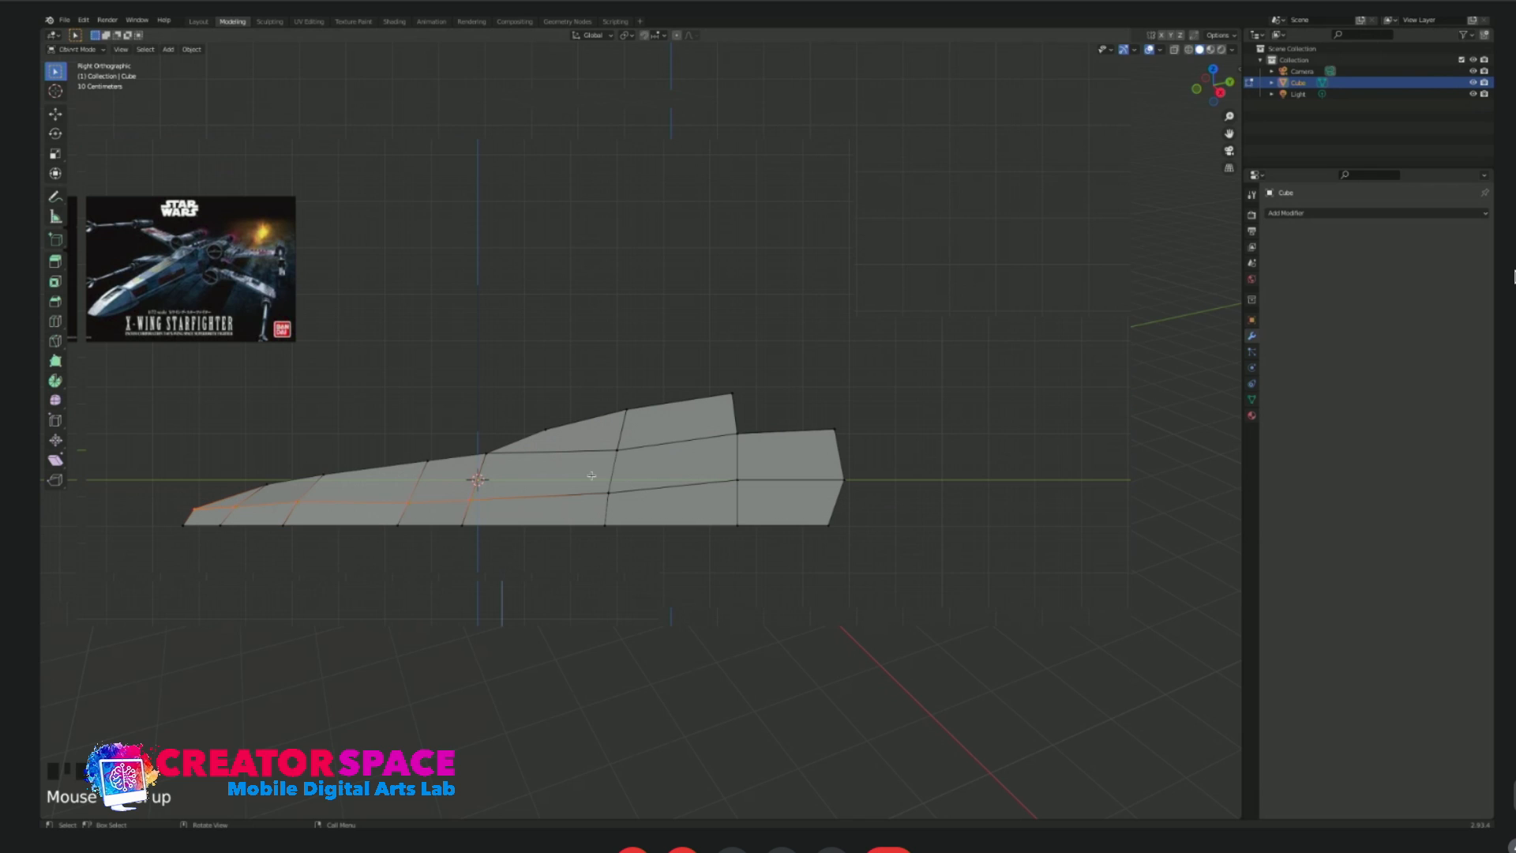
pyautogui.keyDown('shift'); pyautogui.moveTo(767, 498); pyautogui.dragTo(918, 508); pyautogui.keyUp('shift')
pyautogui.press('s')
pyautogui.press('z')
pyautogui.press('0')
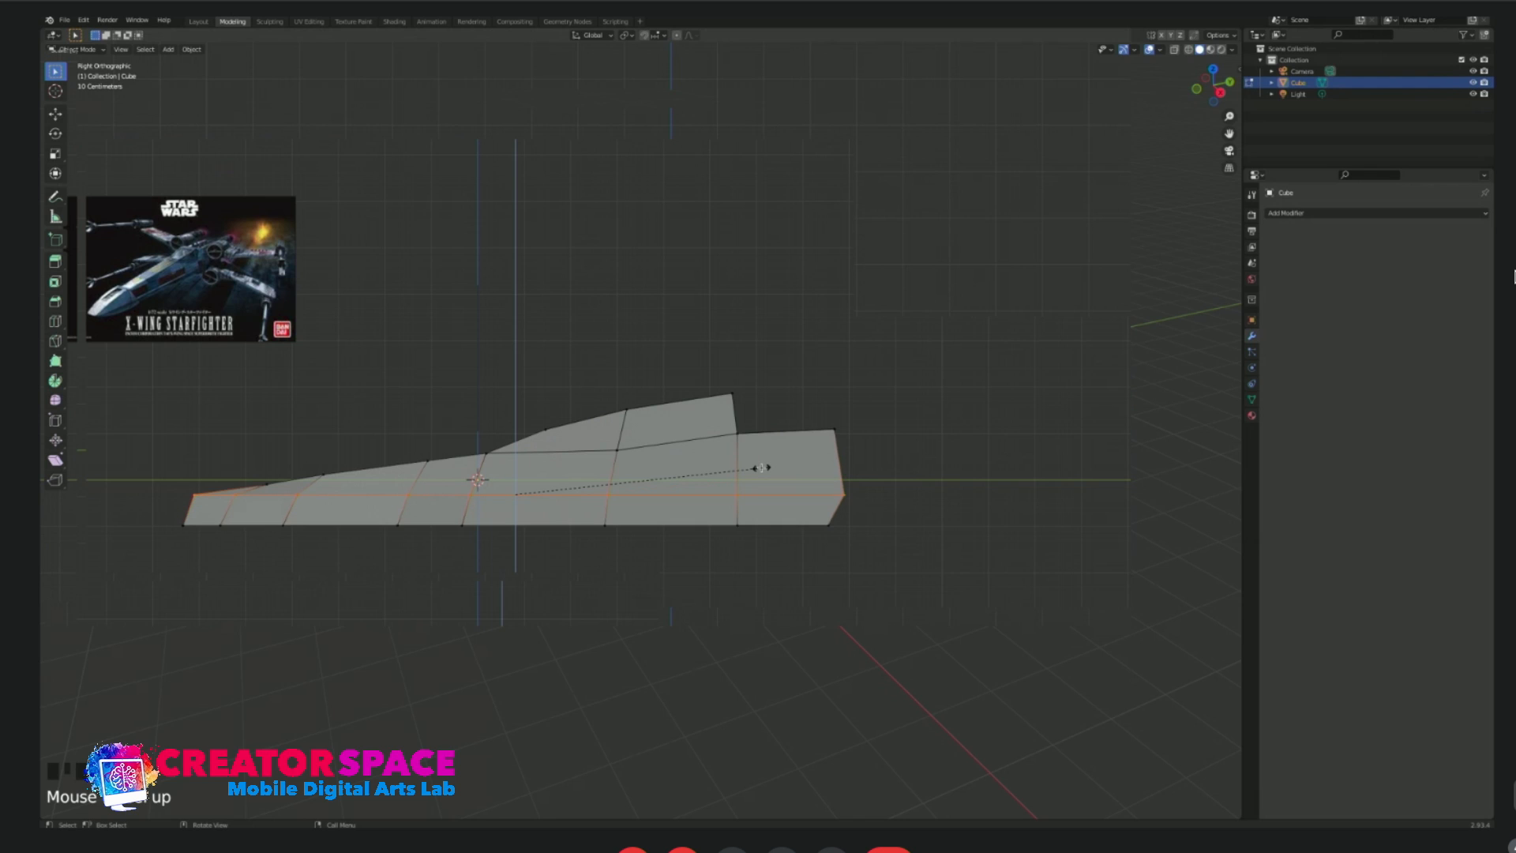
pyautogui.click(765, 472)
# Lower the midline vertex at the nose tip and reposition the upper and midline vertices just behind it.
pyautogui.click(210, 501)
pyautogui.click(214, 507)
pyautogui.click(285, 490)
pyautogui.press('g')
pyautogui.click(282, 486)
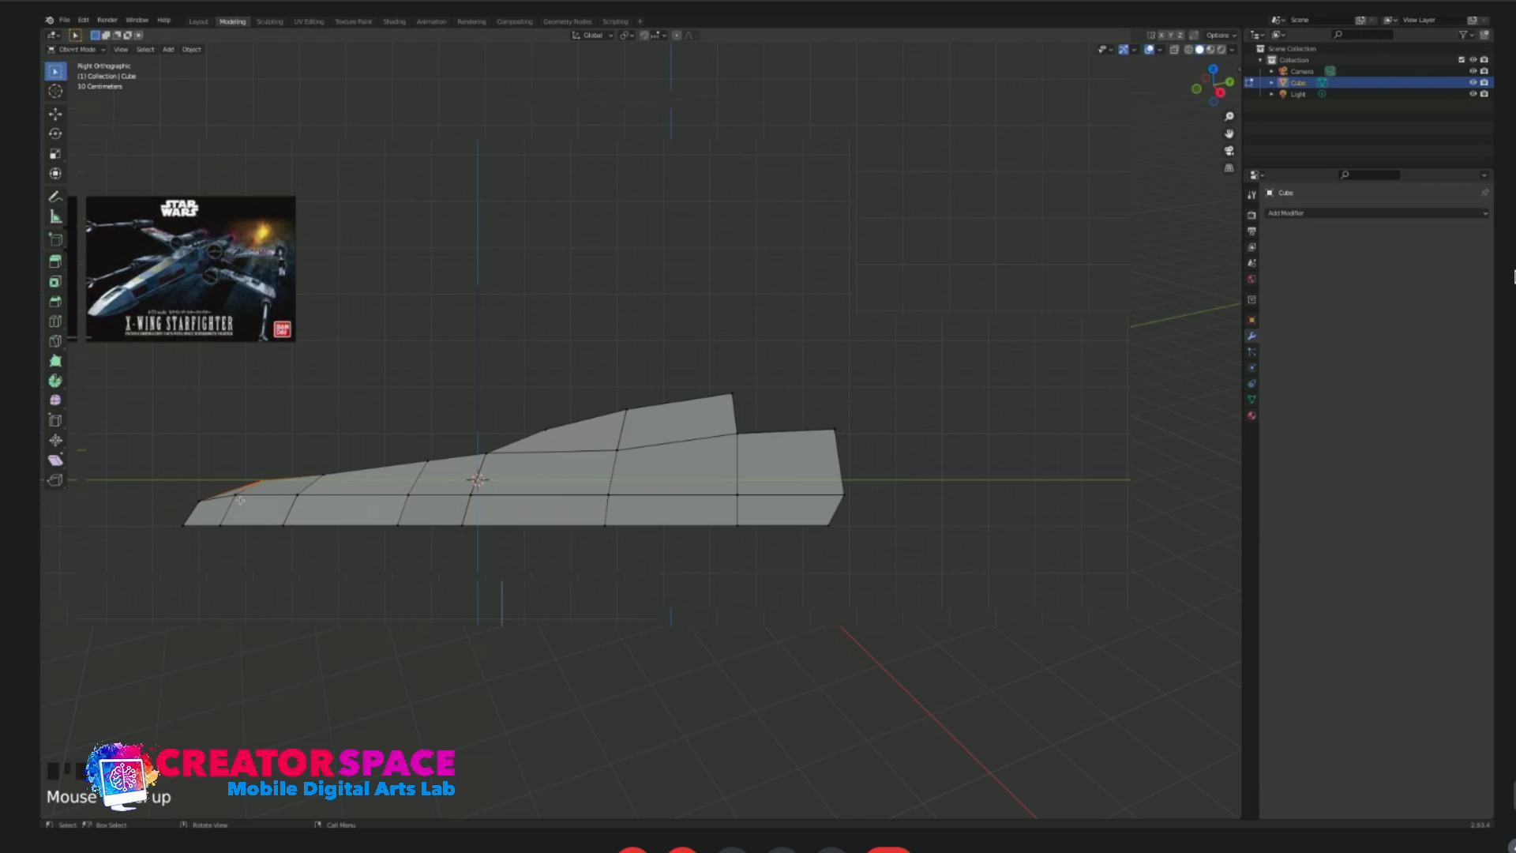
pyautogui.click(227, 497)
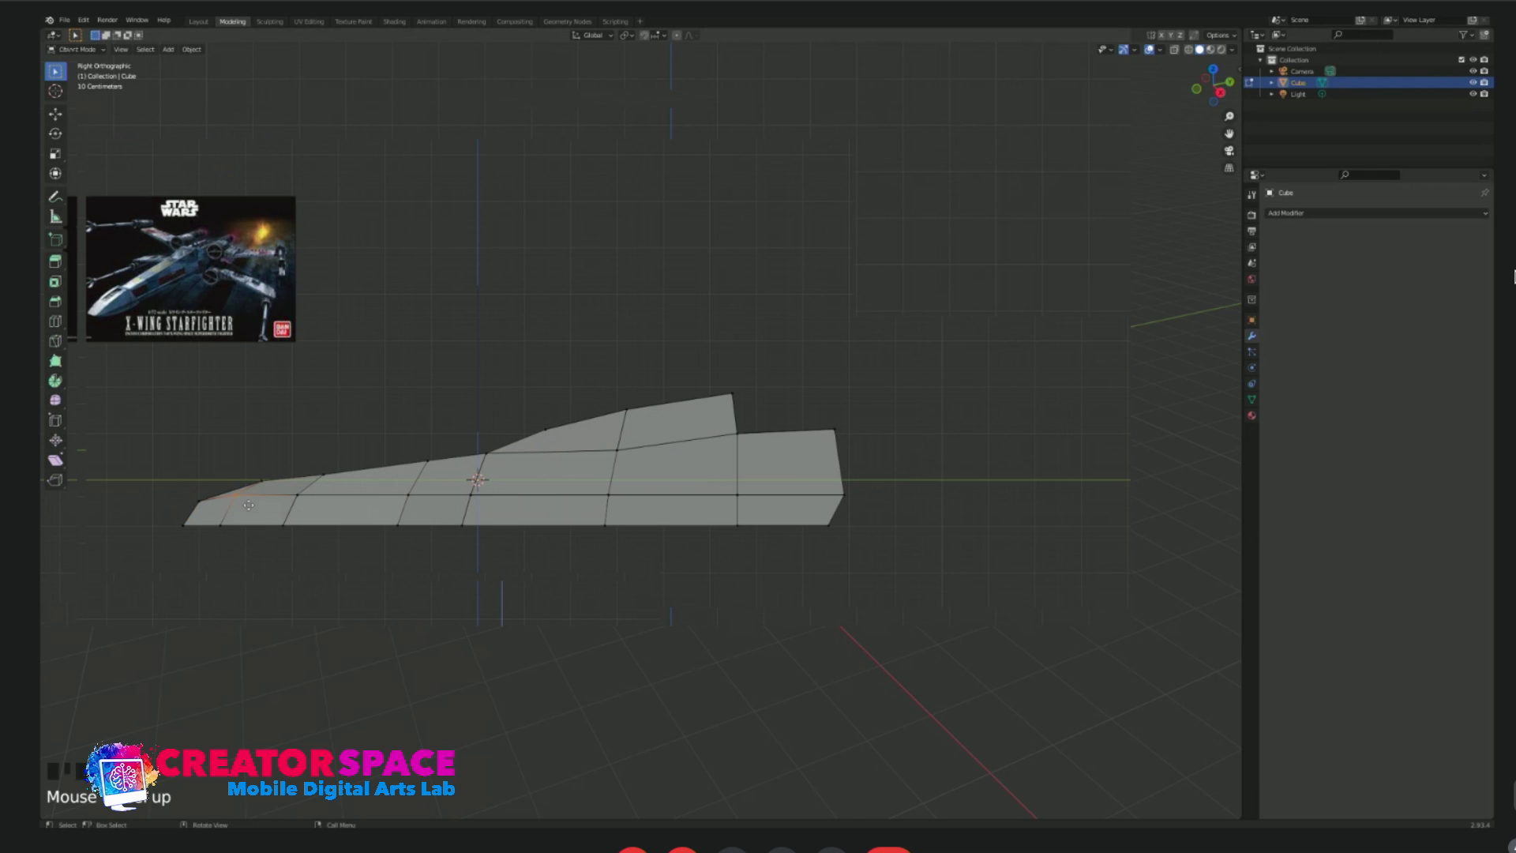
# Adjust the upper outline vertices ahead of the canopy and move the canopy's rear top vertex.
pyautogui.click(320, 473)
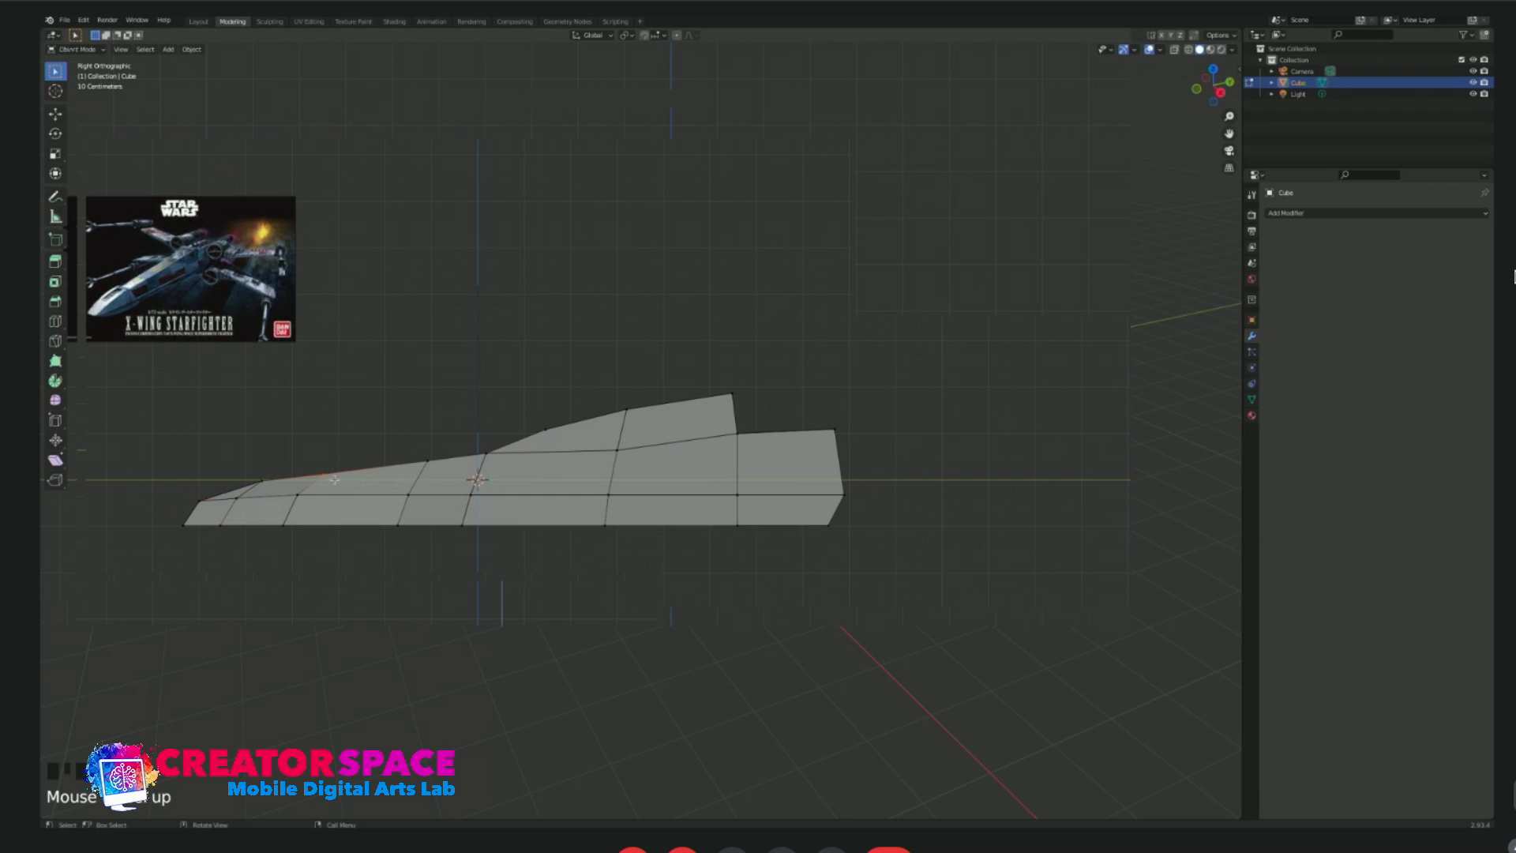
pyautogui.click(427, 460)
pyautogui.click(568, 438)
pyautogui.click(708, 378)
pyautogui.press('g')
pyautogui.click(744, 405)
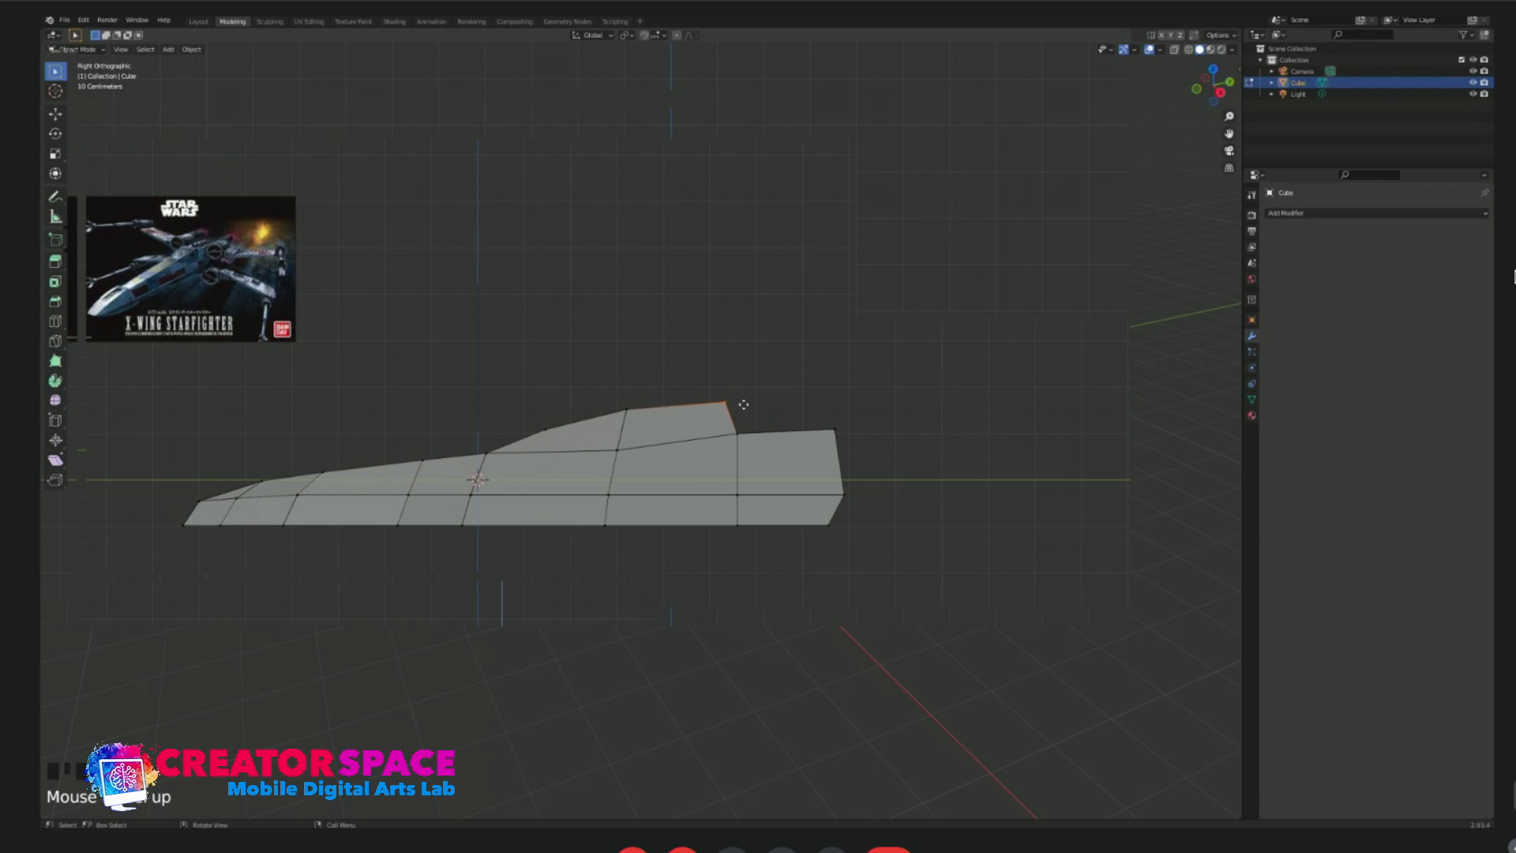
pyautogui.moveTo(747, 444); pyautogui.dragTo(746, 444)
# Select the lengthwise edge loops running along both sides of the body.
pyautogui.moveTo(573, 478); pyautogui.dragTo(632, 555, button='middle')
pyautogui.press('Tab')
pyautogui.press('Tab')
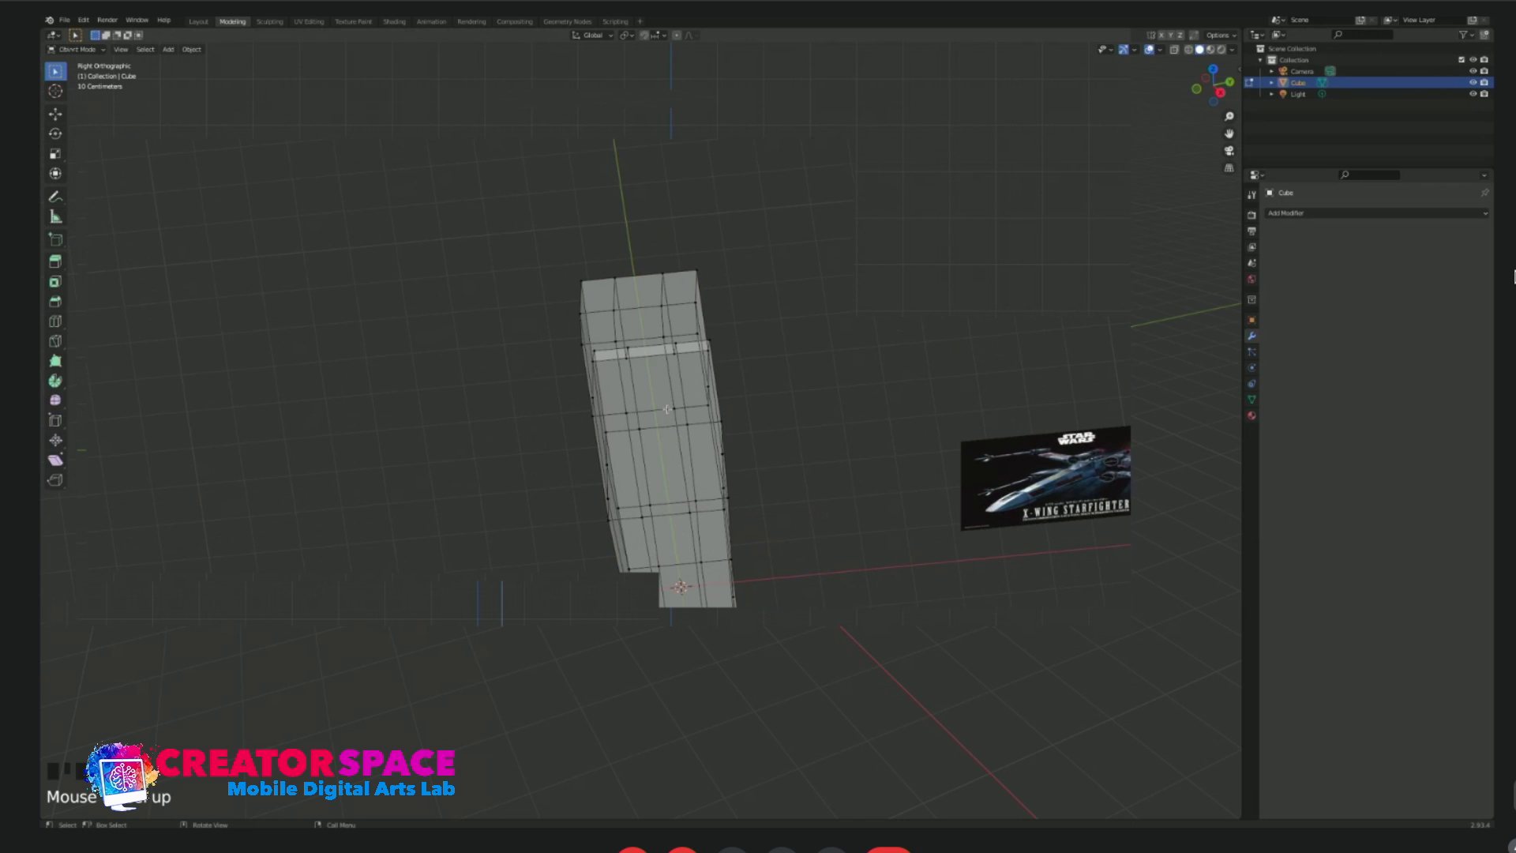
pyautogui.moveTo(681, 441); pyautogui.dragTo(593, 400, button='middle')
pyautogui.moveTo(683, 421); pyautogui.dragTo(611, 409, button='middle')
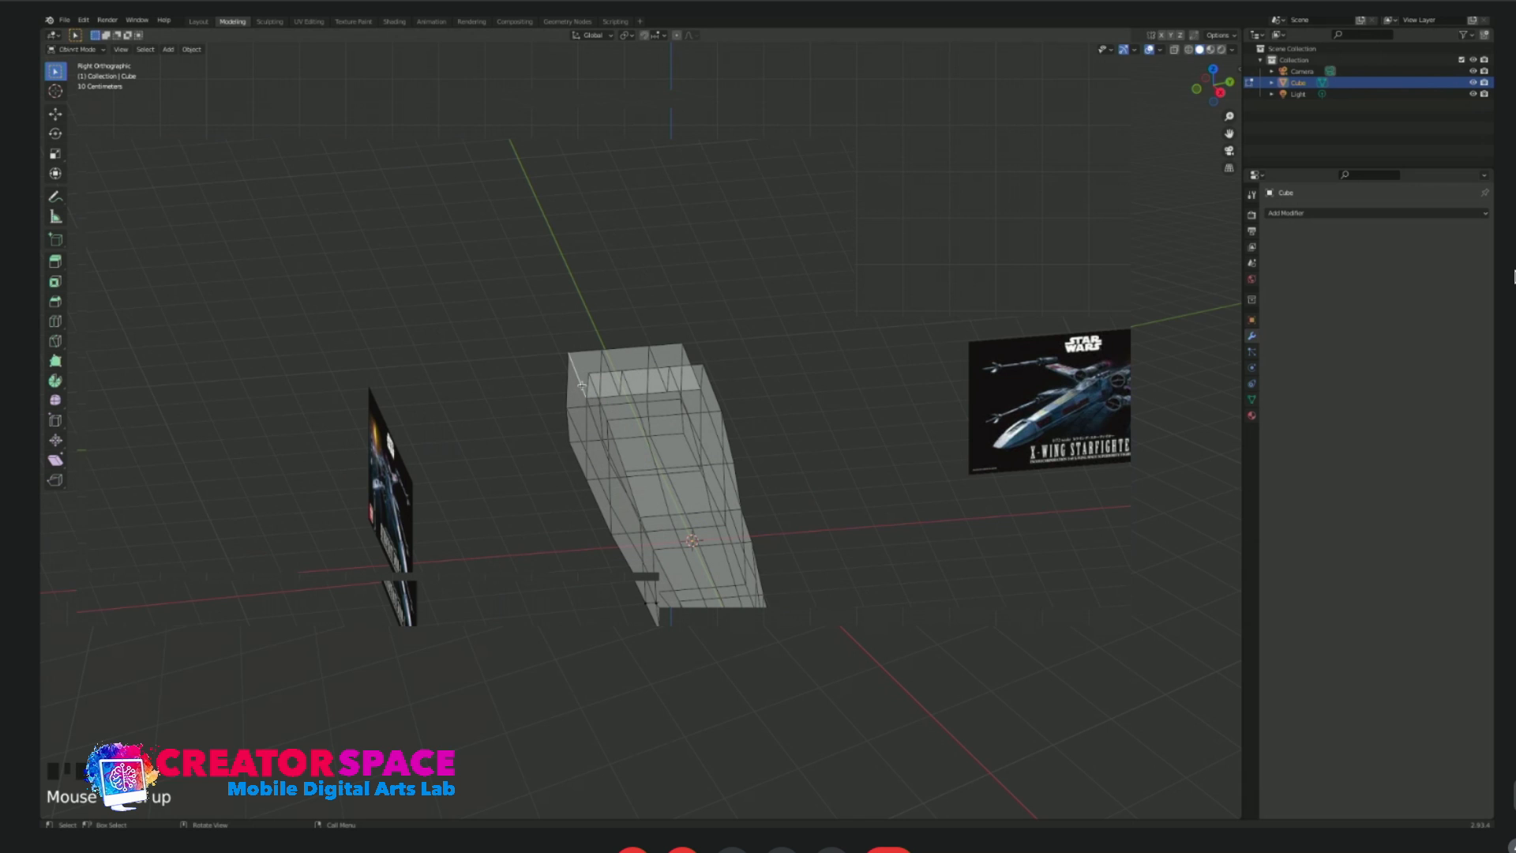
pyautogui.click(595, 390)
pyautogui.moveTo(597, 391); pyautogui.dragTo(759, 451, button='middle')
pyautogui.click(758, 451)
pyautogui.keyDown('shift'); pyautogui.click(829, 464); pyautogui.keyUp('shift')
pyautogui.keyDown('alt'); pyautogui.keyDown('shift'); pyautogui.click(837, 467); pyautogui.keyUp('shift'); pyautogui.keyUp('alt')
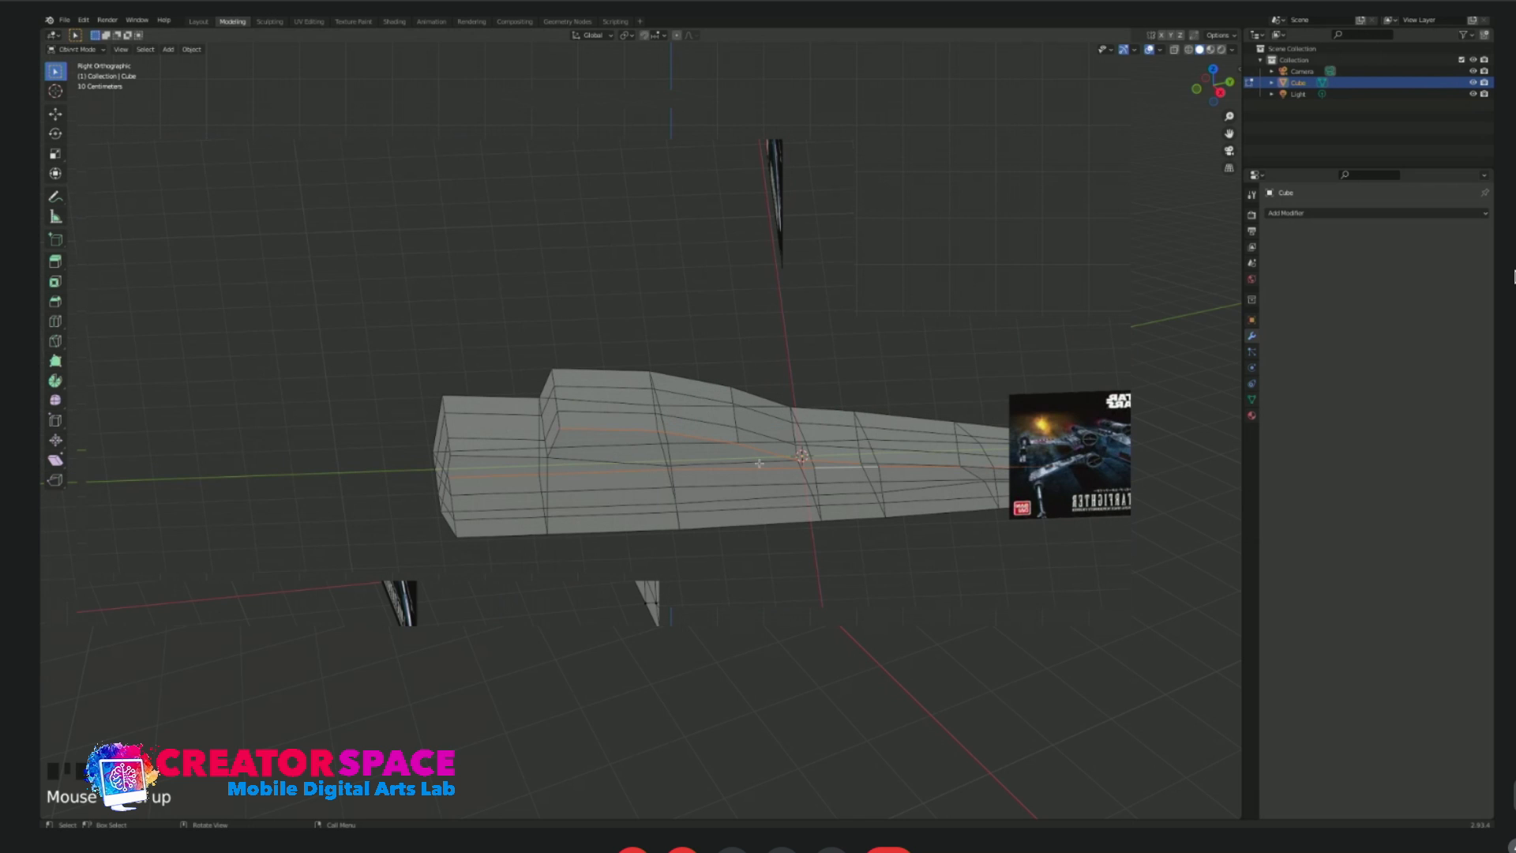
pyautogui.moveTo(647, 468); pyautogui.dragTo(627, 497, button='middle')
pyautogui.moveTo(624, 509); pyautogui.dragTo(786, 483, button='middle')
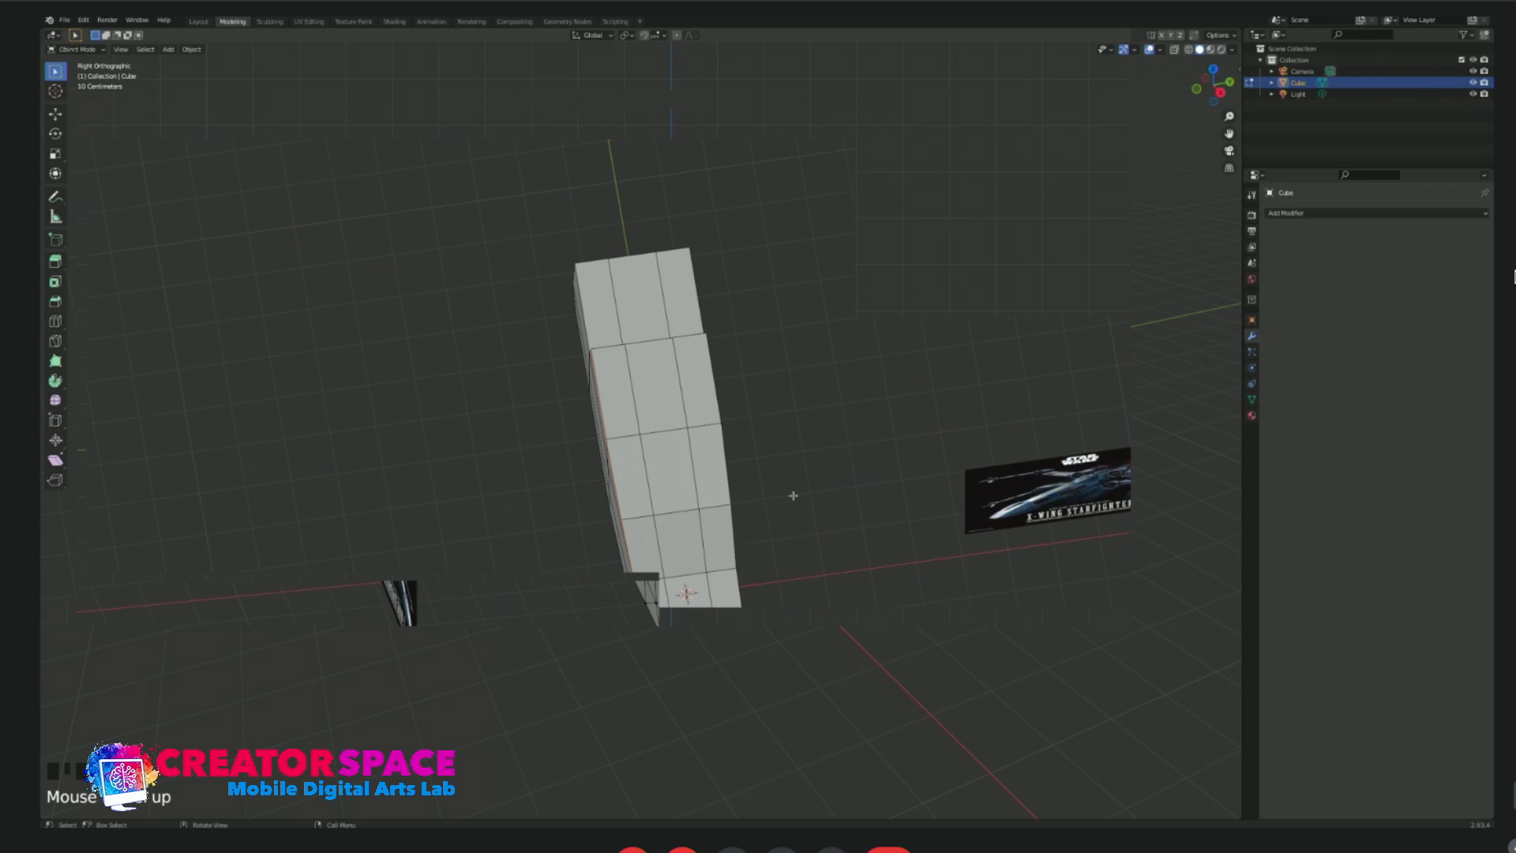
# Try to select the top faces of the tail block and the canopy's rear step one by one in top view.
pyautogui.press('KP_1')
pyautogui.press('KP_7')
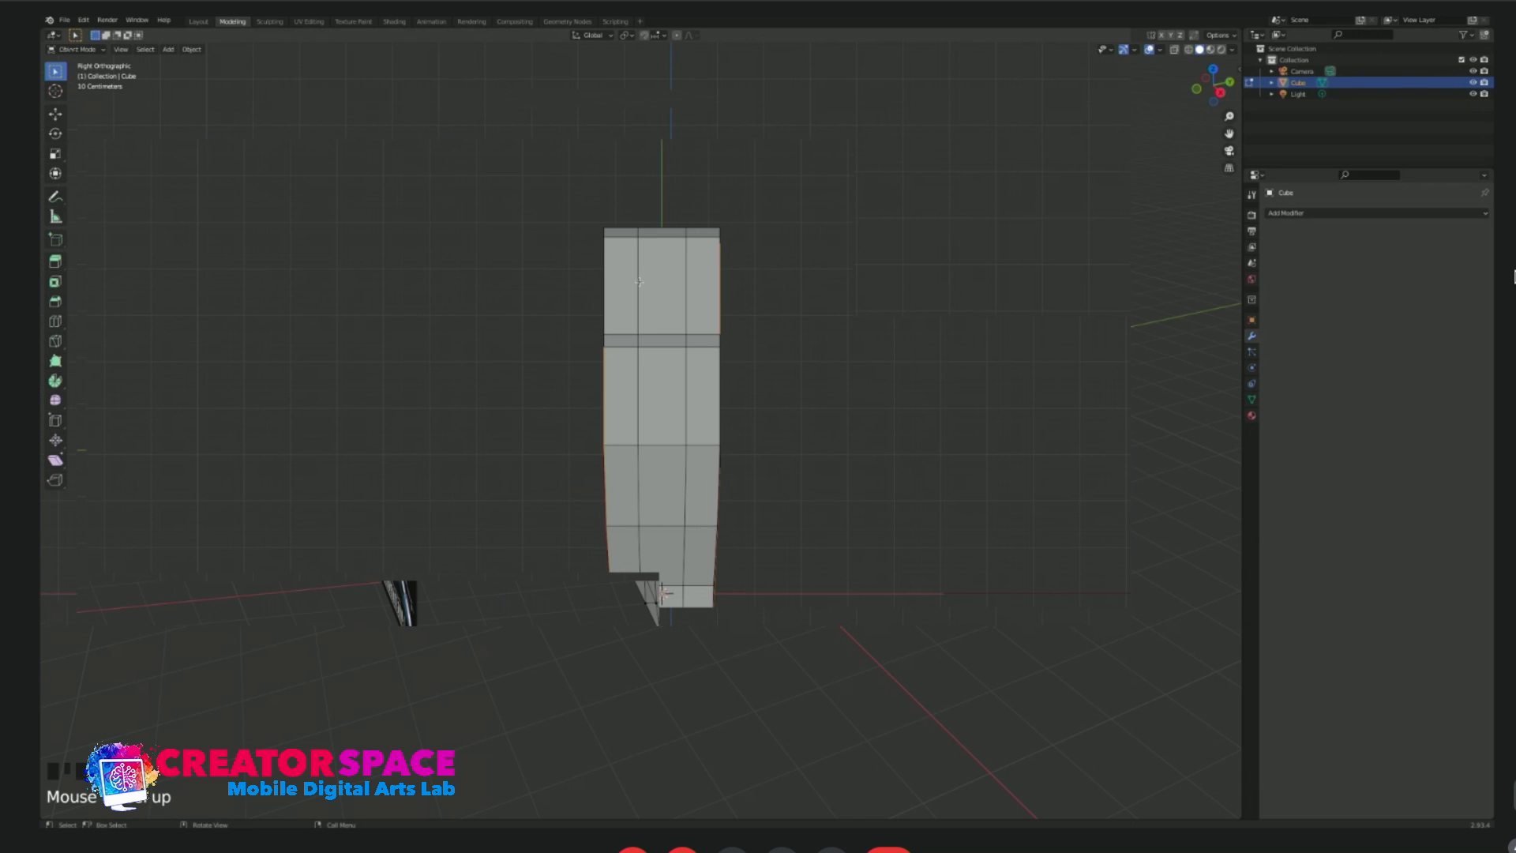
pyautogui.press('Tab')
pyautogui.click(627, 293)
pyautogui.keyDown('shift'); pyautogui.click(664, 293); pyautogui.keyUp('shift')
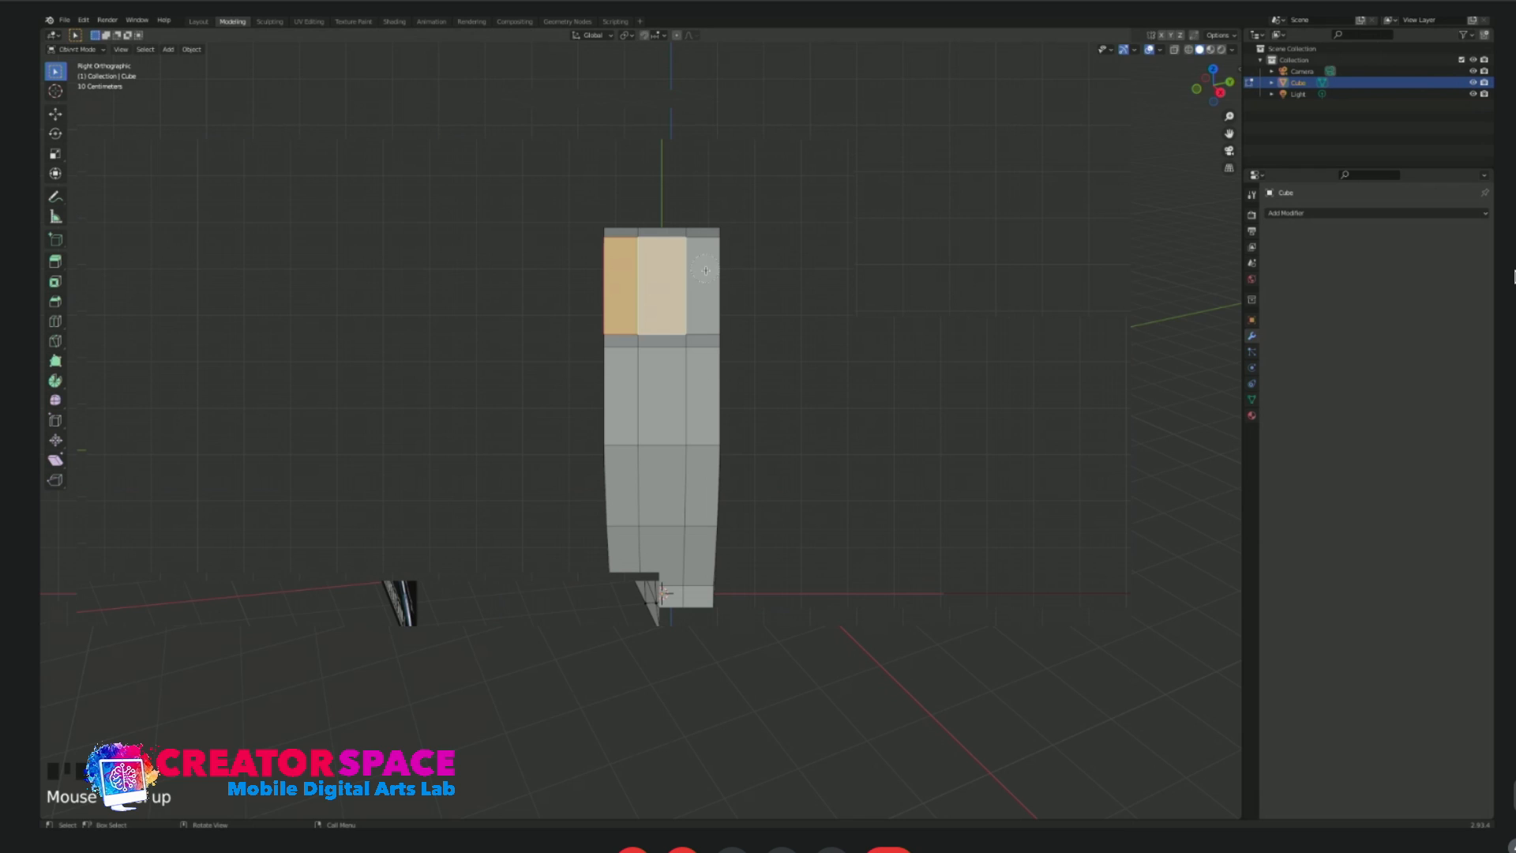
pyautogui.moveTo(637, 342); pyautogui.dragTo(630, 331)
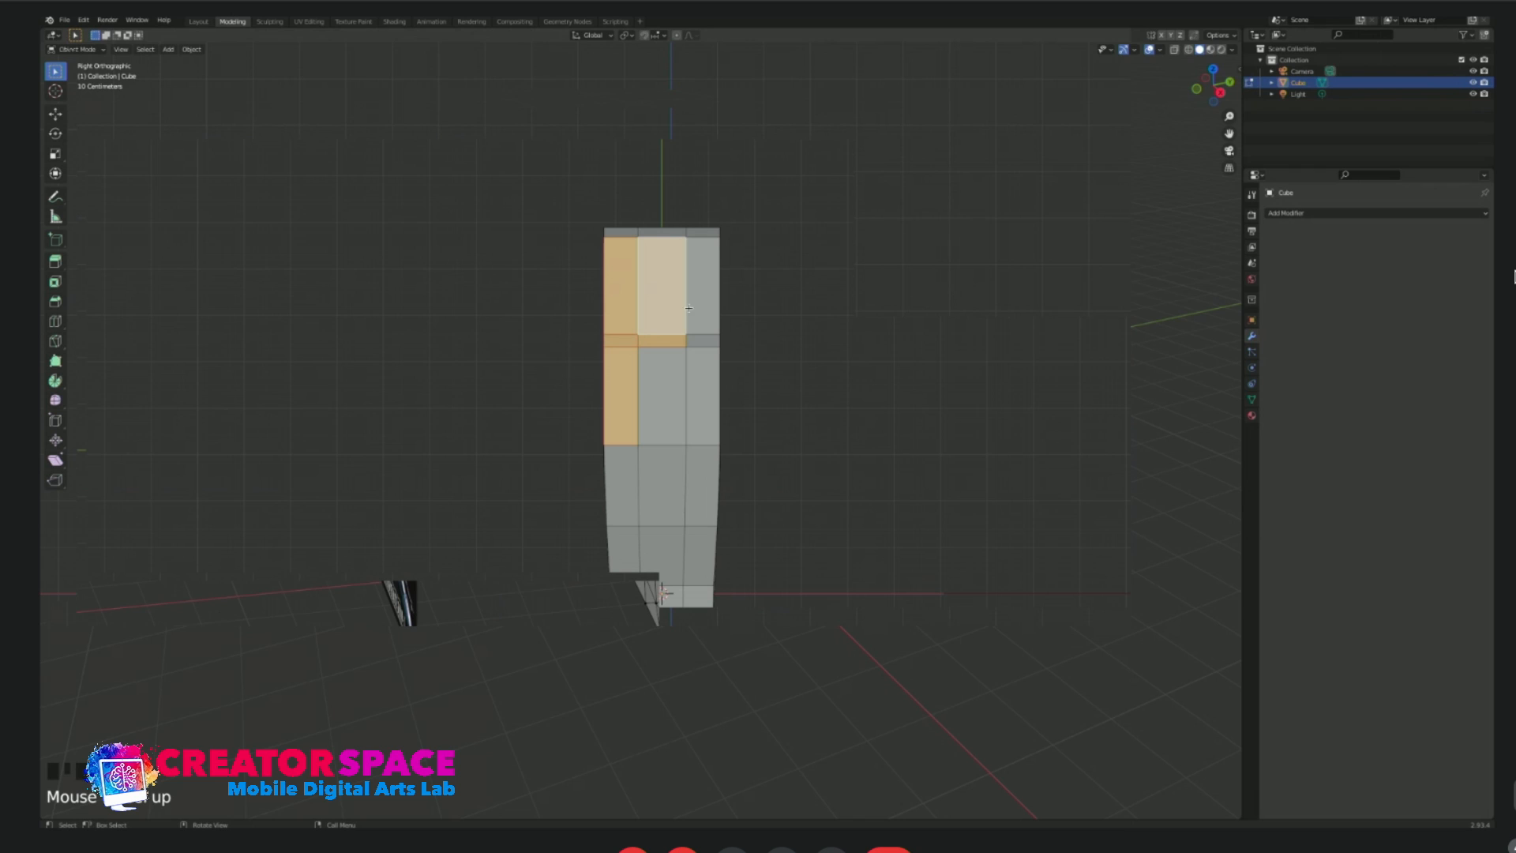
pyautogui.click(804, 302)
pyautogui.click(702, 284)
pyautogui.keyDown('shift'); pyautogui.click(662, 284); pyautogui.keyUp('shift')
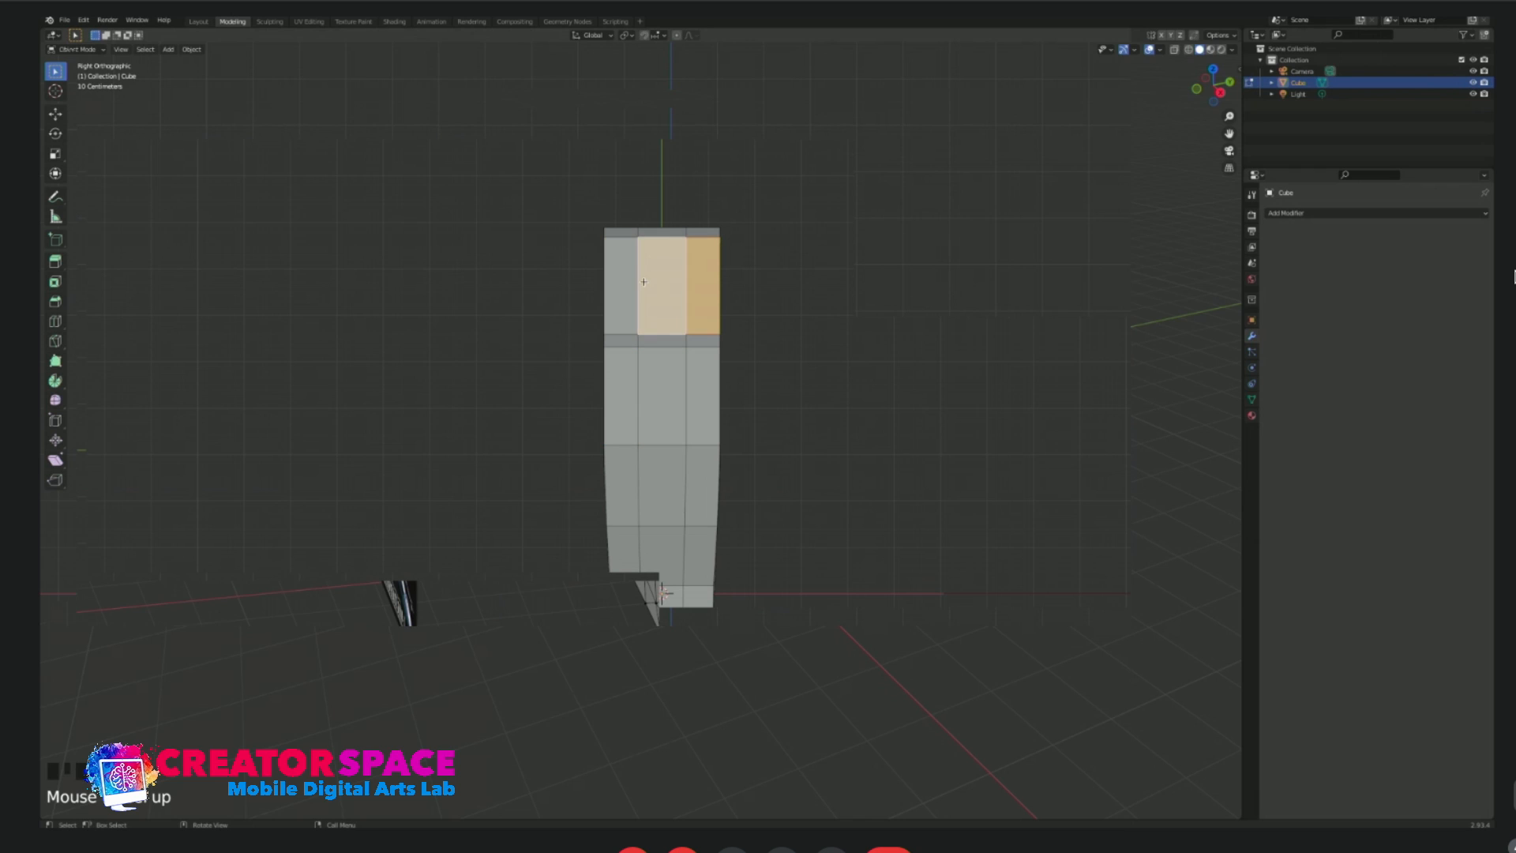
pyautogui.keyDown('shift'); pyautogui.click(628, 281); pyautogui.keyUp('shift')
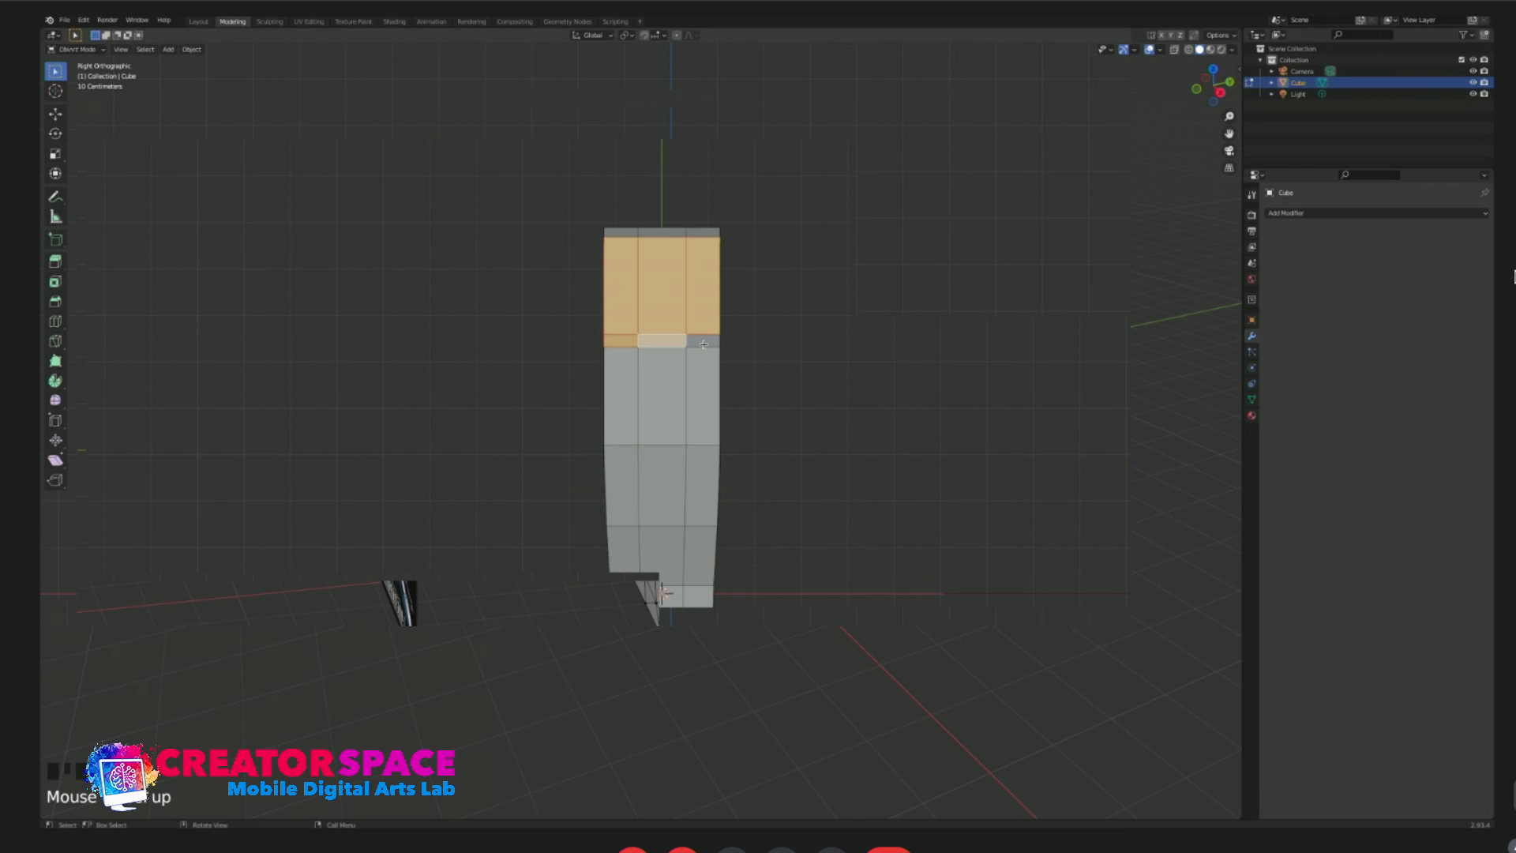
pyautogui.click(797, 316)
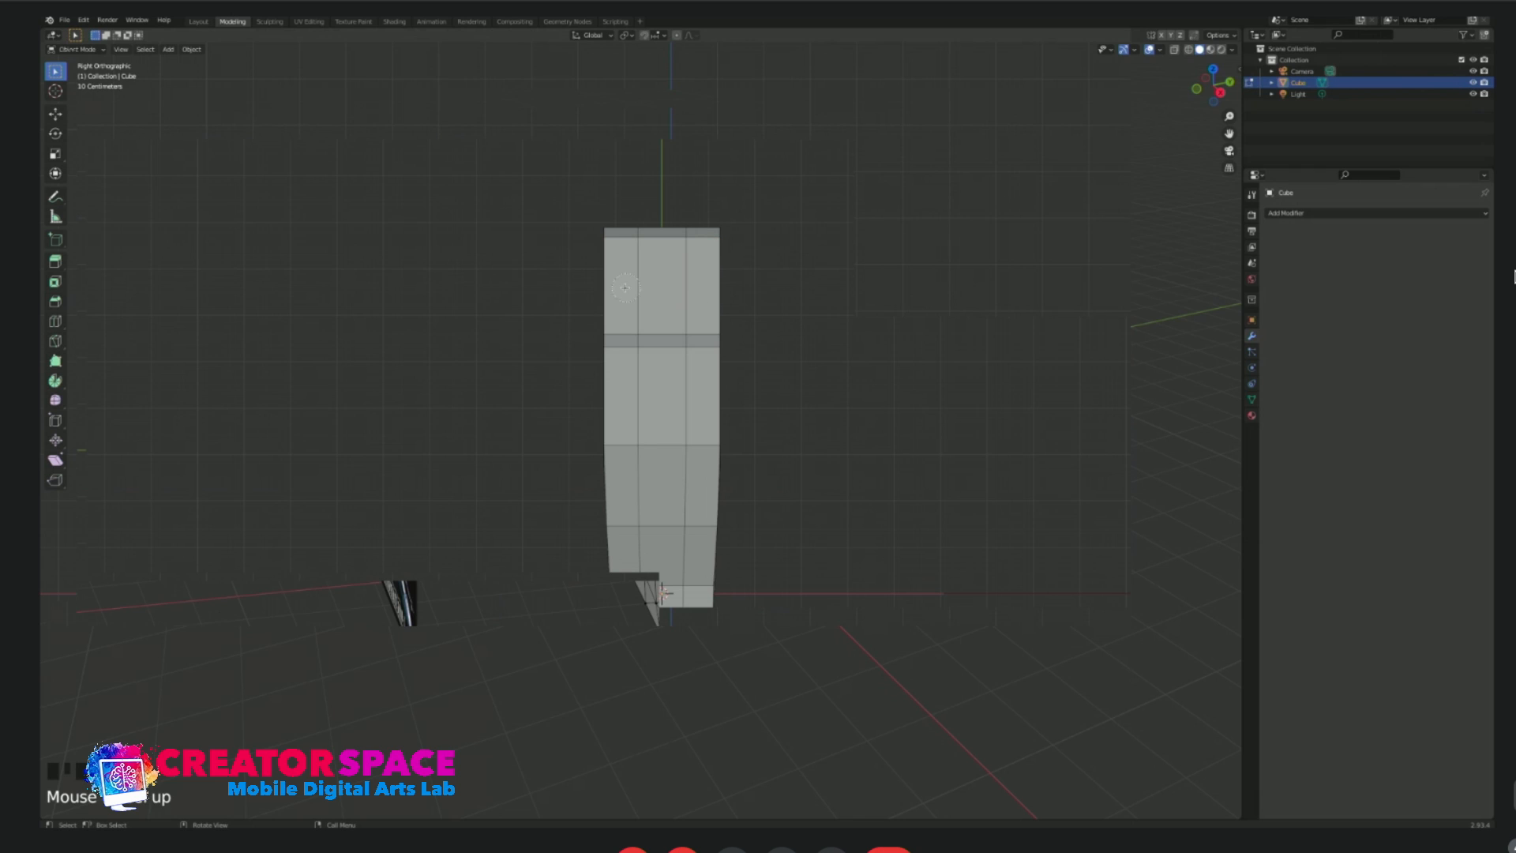
# Circle-select the top faces of the tail block, the canopy's rear step and the rear row of canopy top faces.
pyautogui.scroll(-11, 636, 276)
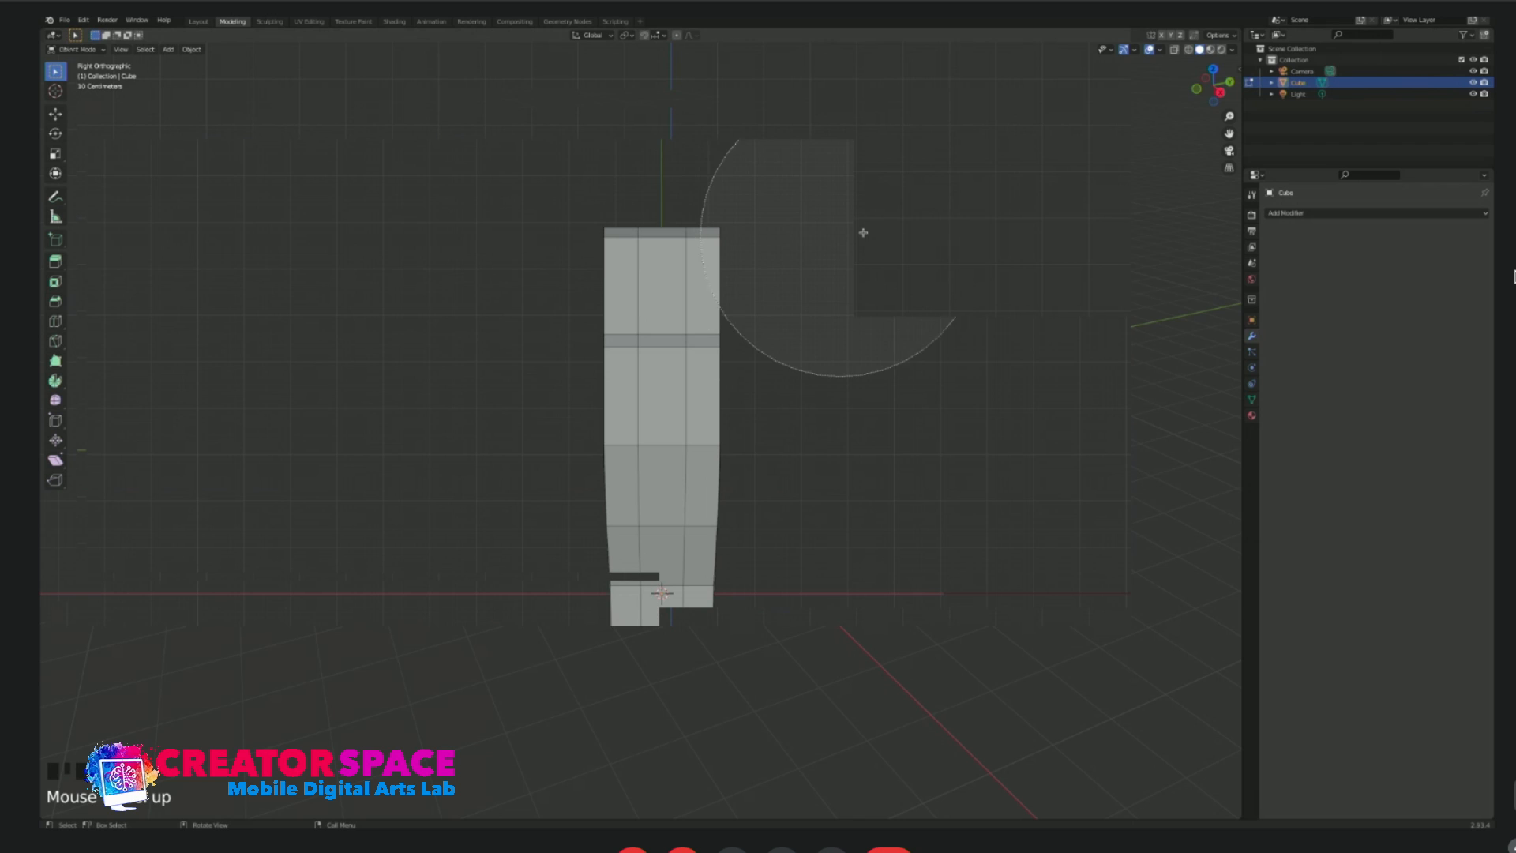
pyautogui.scroll(-5, 872, 236)
pyautogui.scroll(-2, 871, 237)
pyautogui.scroll(11, 871, 238)
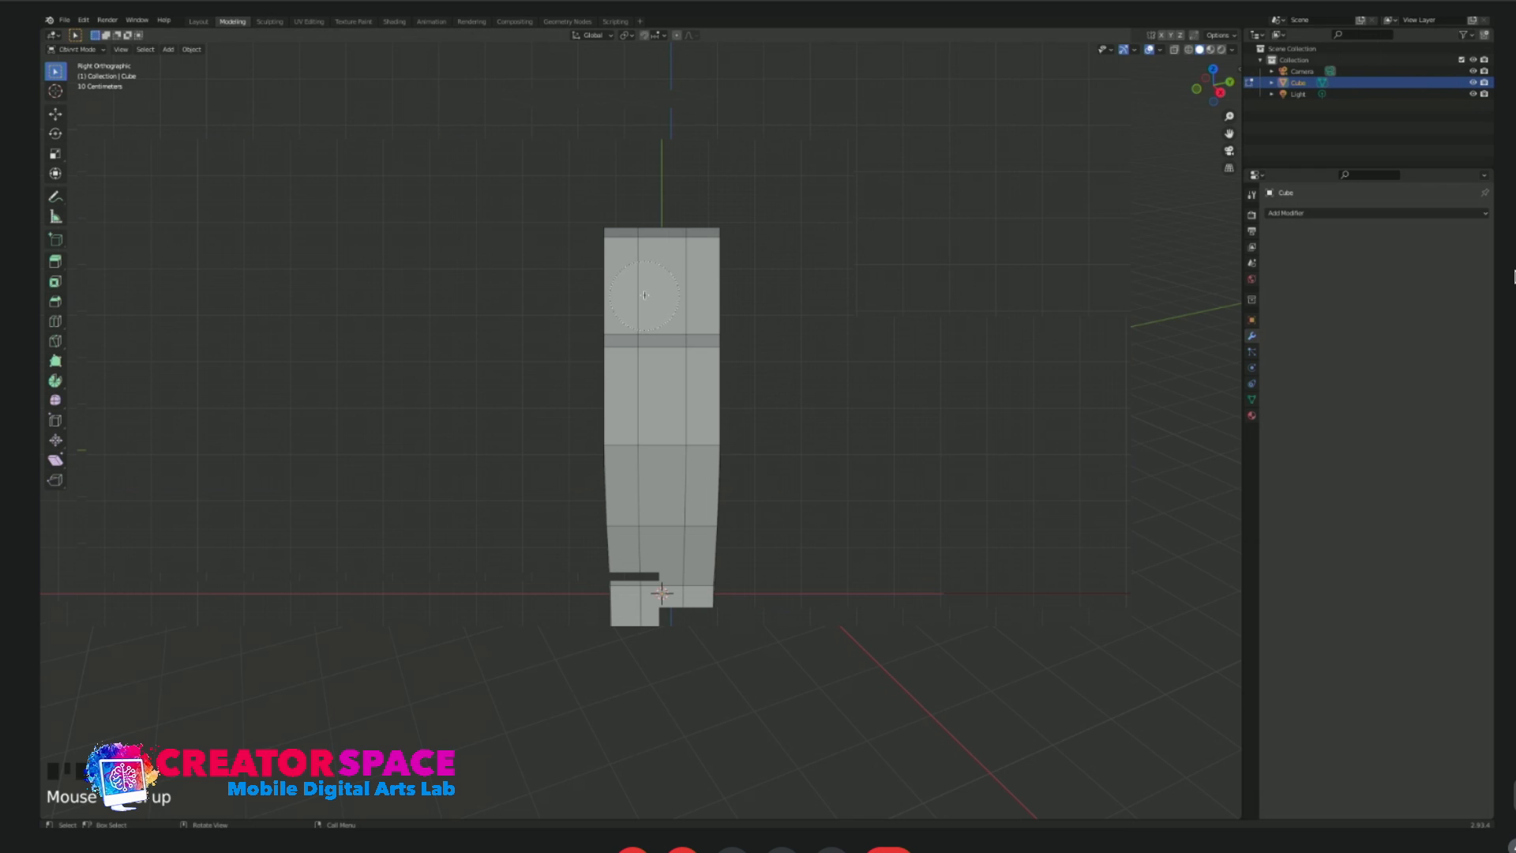
pyautogui.moveTo(645, 295); pyautogui.dragTo(663, 343)
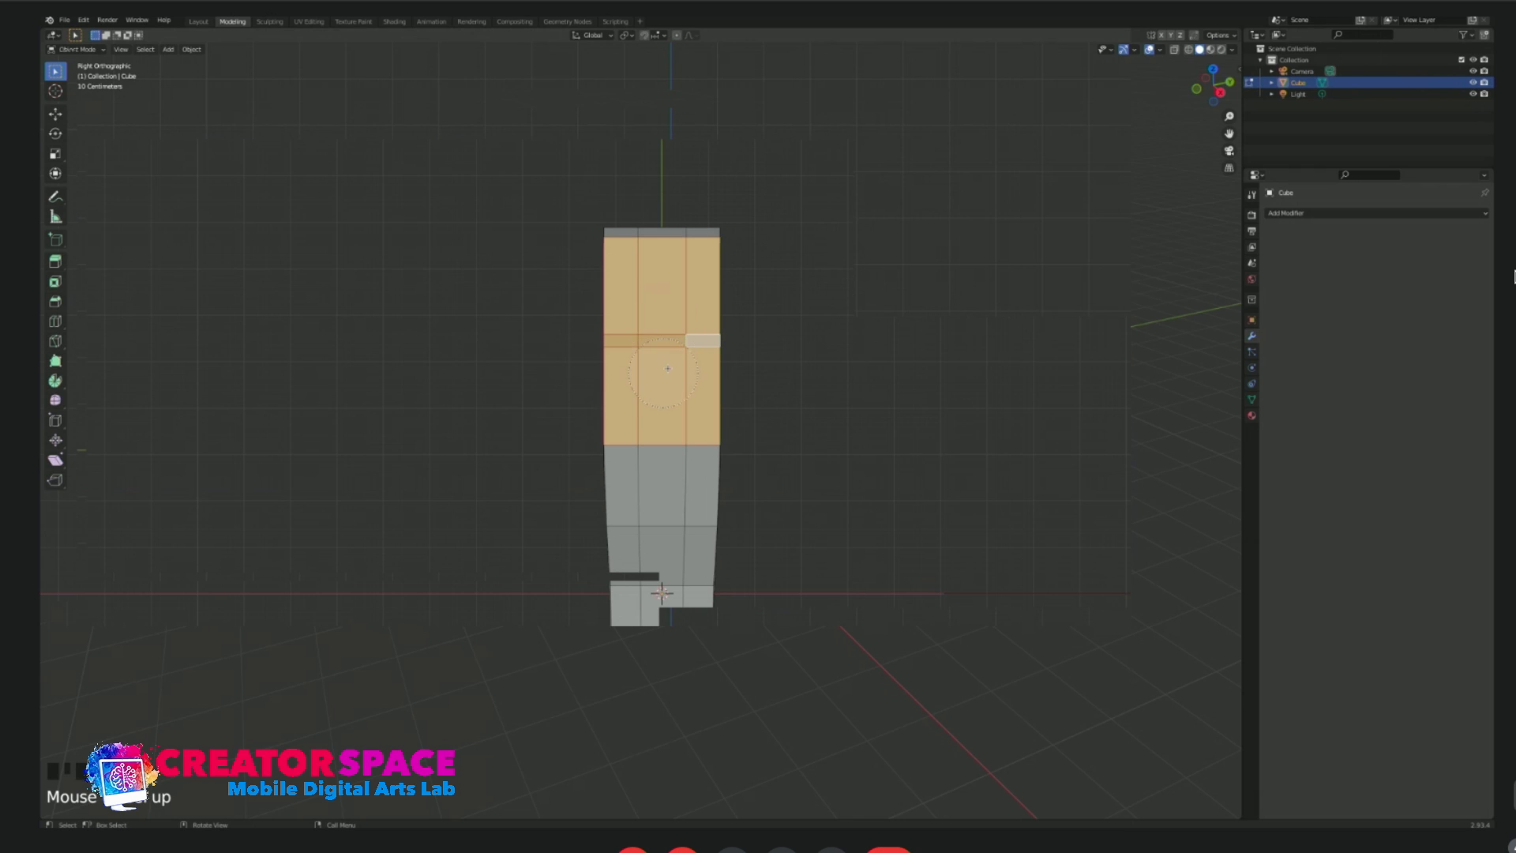
# Add the remaining top faces of the fuselage, from the canopy forward to the nose tip, to the selection.
pyautogui.moveTo(666, 413); pyautogui.dragTo(667, 643)
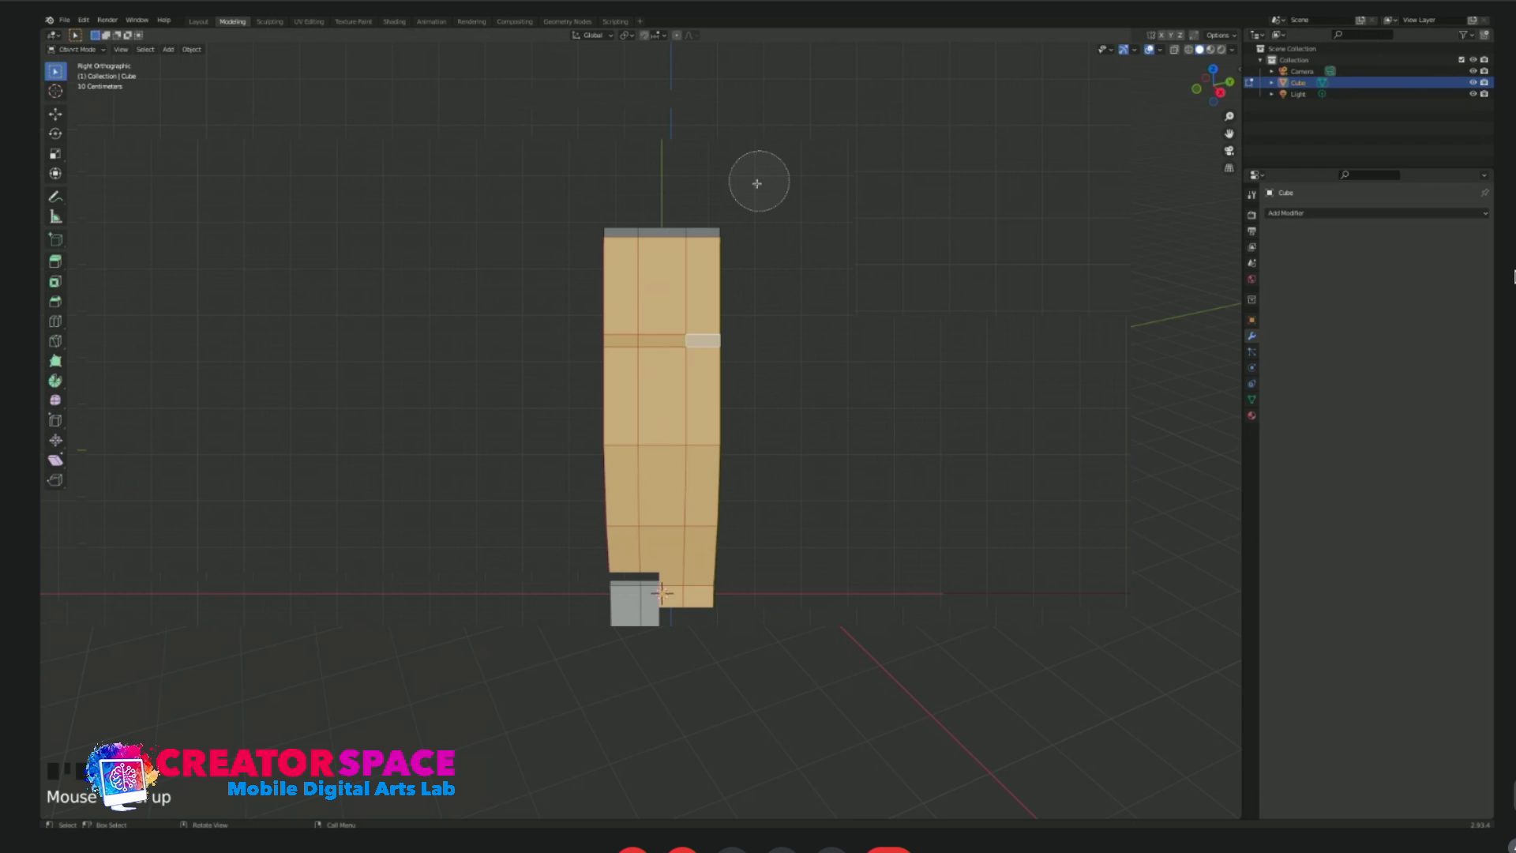
pyautogui.press('Escape')
pyautogui.keyDown('shift'); pyautogui.moveTo(791, 340); pyautogui.dragTo(742, 78, button='middle'); pyautogui.keyUp('shift')
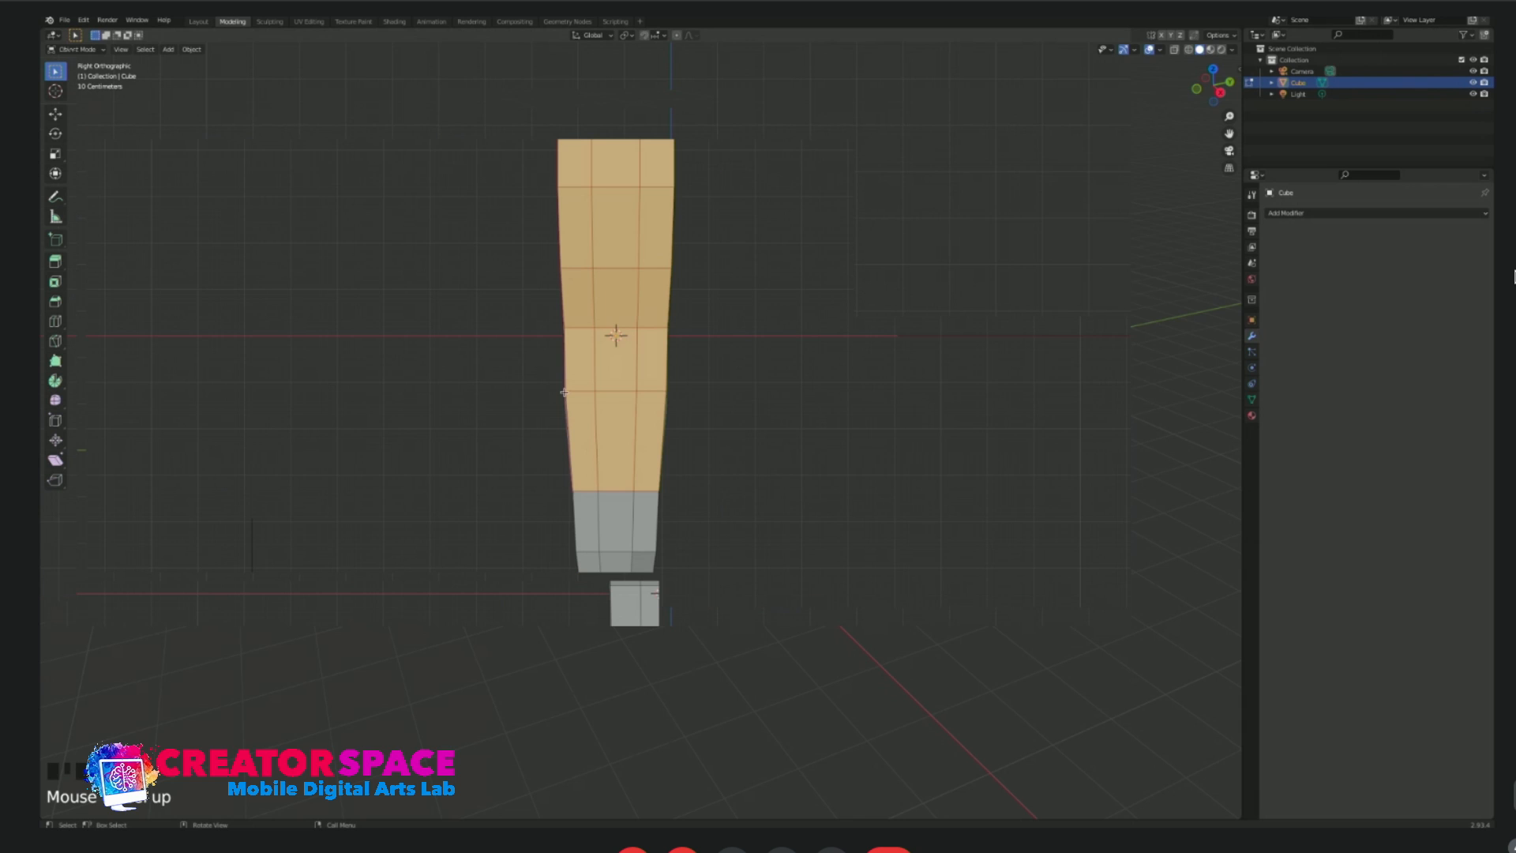
pyautogui.keyDown('shift'); pyautogui.click(590, 521); pyautogui.keyUp('shift')
pyautogui.keyDown('shift'); pyautogui.click(646, 518); pyautogui.keyUp('shift')
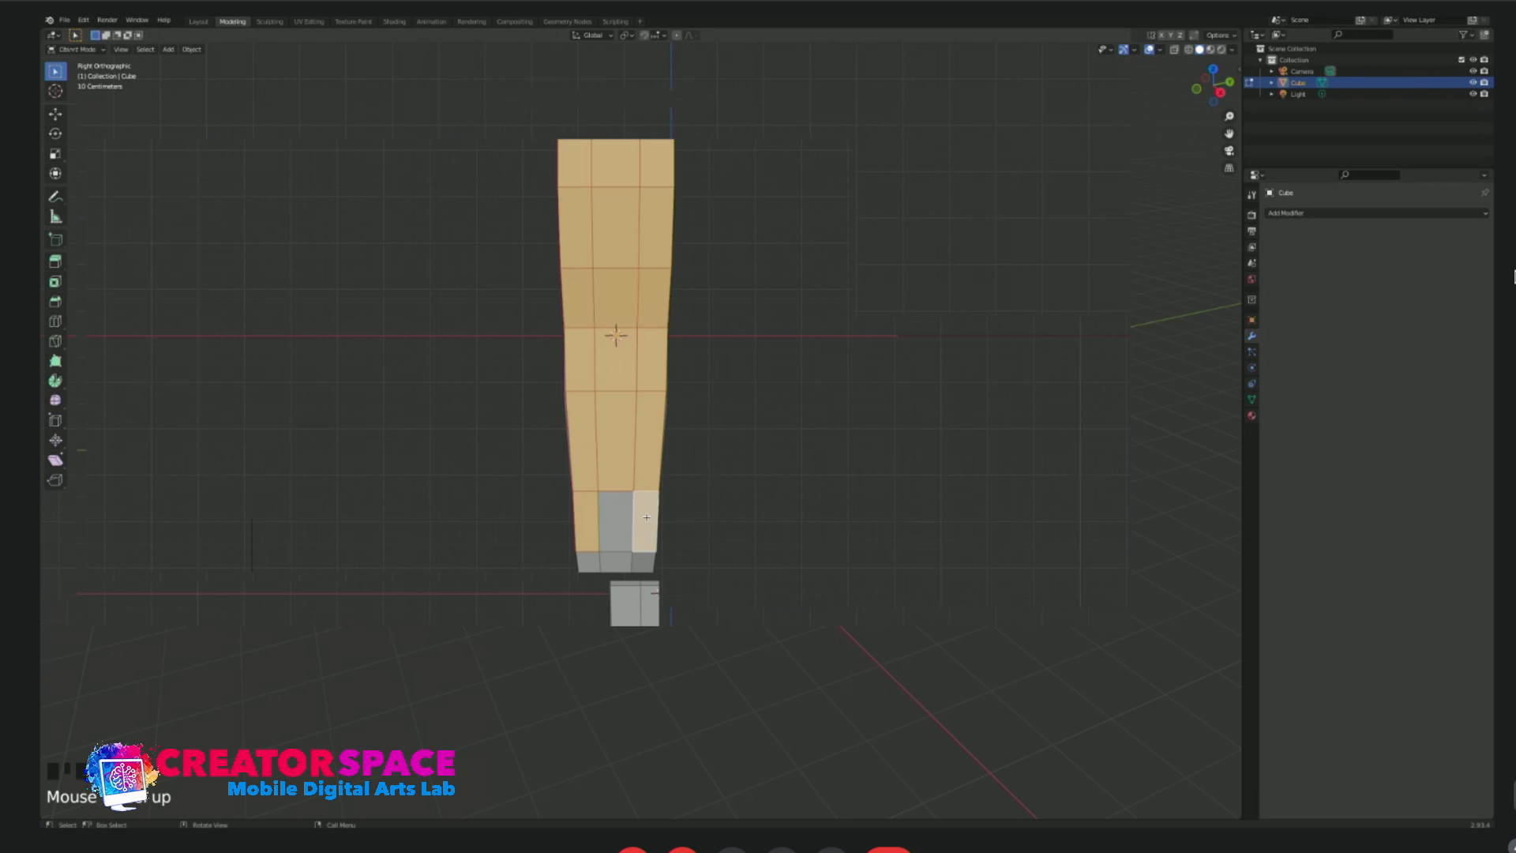
pyautogui.keyDown('shift'); pyautogui.click(617, 525); pyautogui.keyUp('shift')
pyautogui.keyDown('shift'); pyautogui.click(619, 576); pyautogui.keyUp('shift')
pyautogui.keyDown('shift'); pyautogui.click(590, 574); pyautogui.keyUp('shift')
pyautogui.keyDown('shift'); pyautogui.click(643, 575); pyautogui.keyUp('shift')
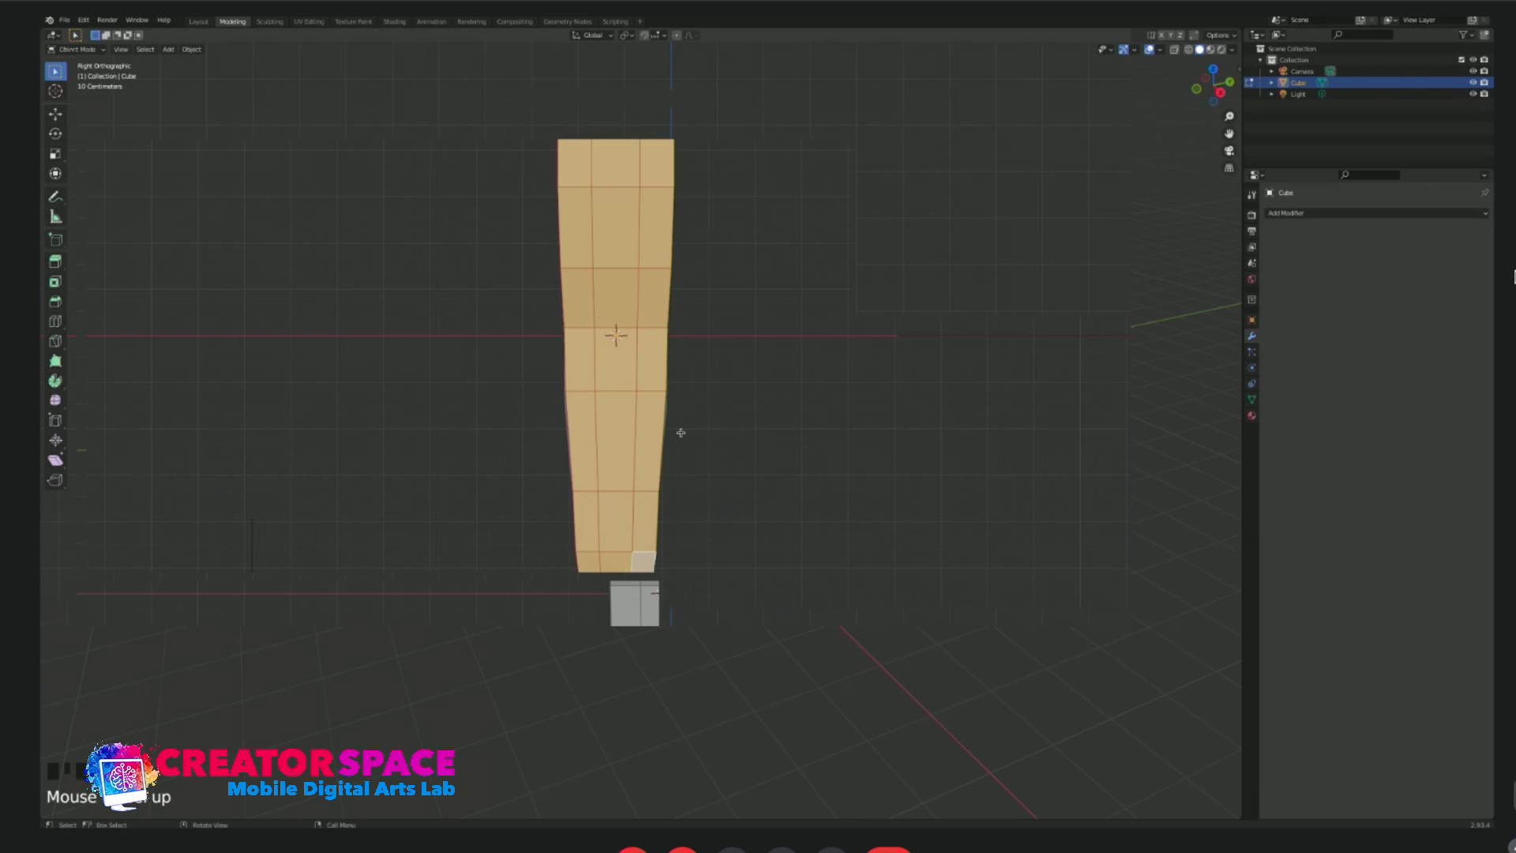
# Scale the selected top faces narrower along the X axis so the fuselage's upper sides slope inward.
pyautogui.scroll(-1, 698, 353)
pyautogui.keyDown('shift'); pyautogui.moveTo(673, 148); pyautogui.dragTo(692, 304, button='middle'); pyautogui.keyUp('shift')
pyautogui.press('s')
pyautogui.press('x')
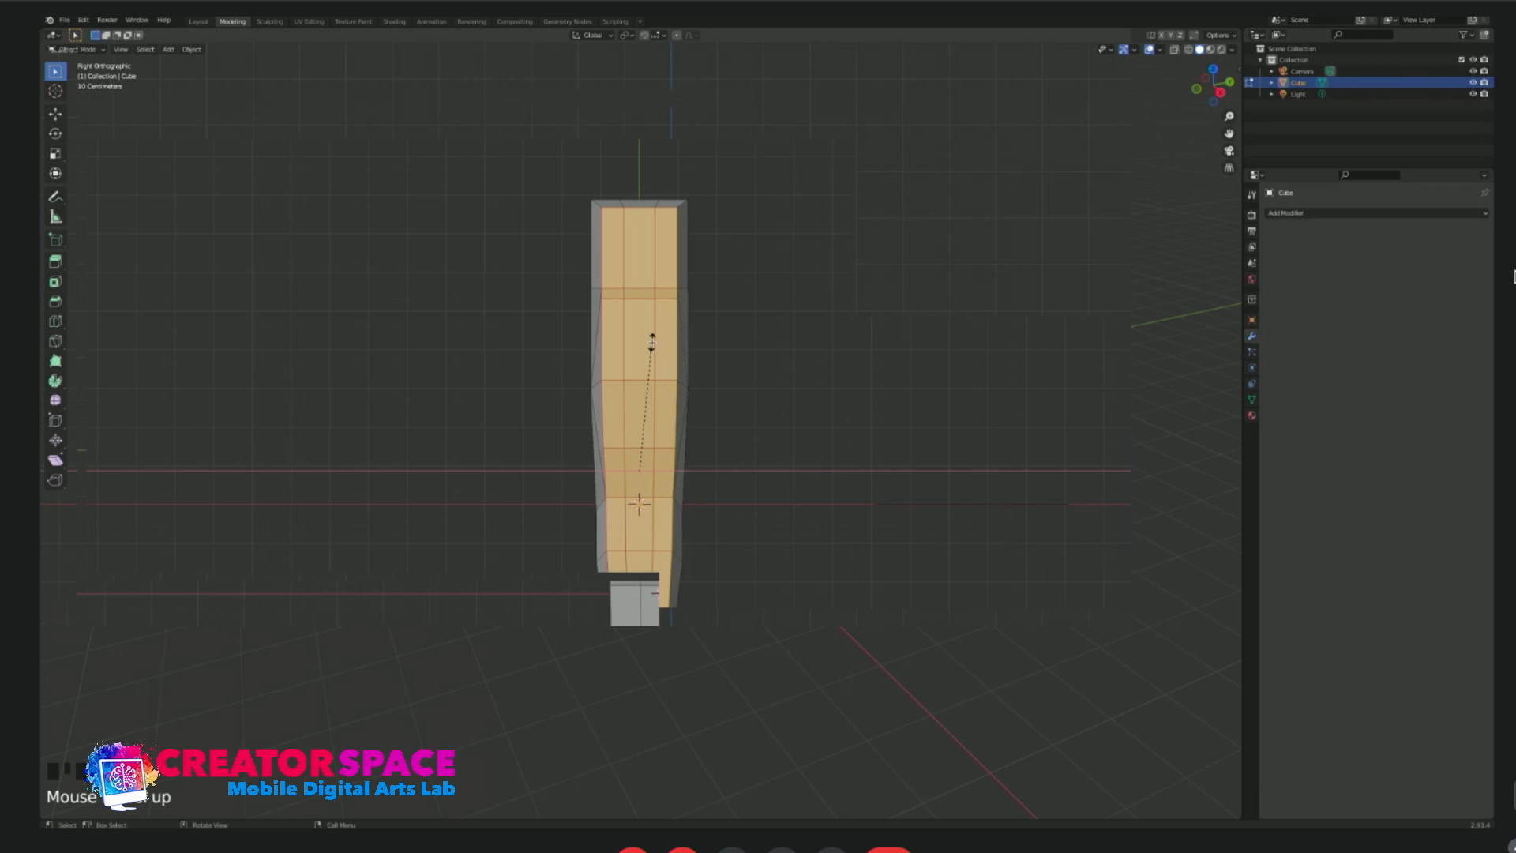
pyautogui.click(739, 412)
# Select all faces on the underside of the fuselage, from the nose to the tail.
pyautogui.moveTo(739, 413); pyautogui.dragTo(601, 410, button='middle')
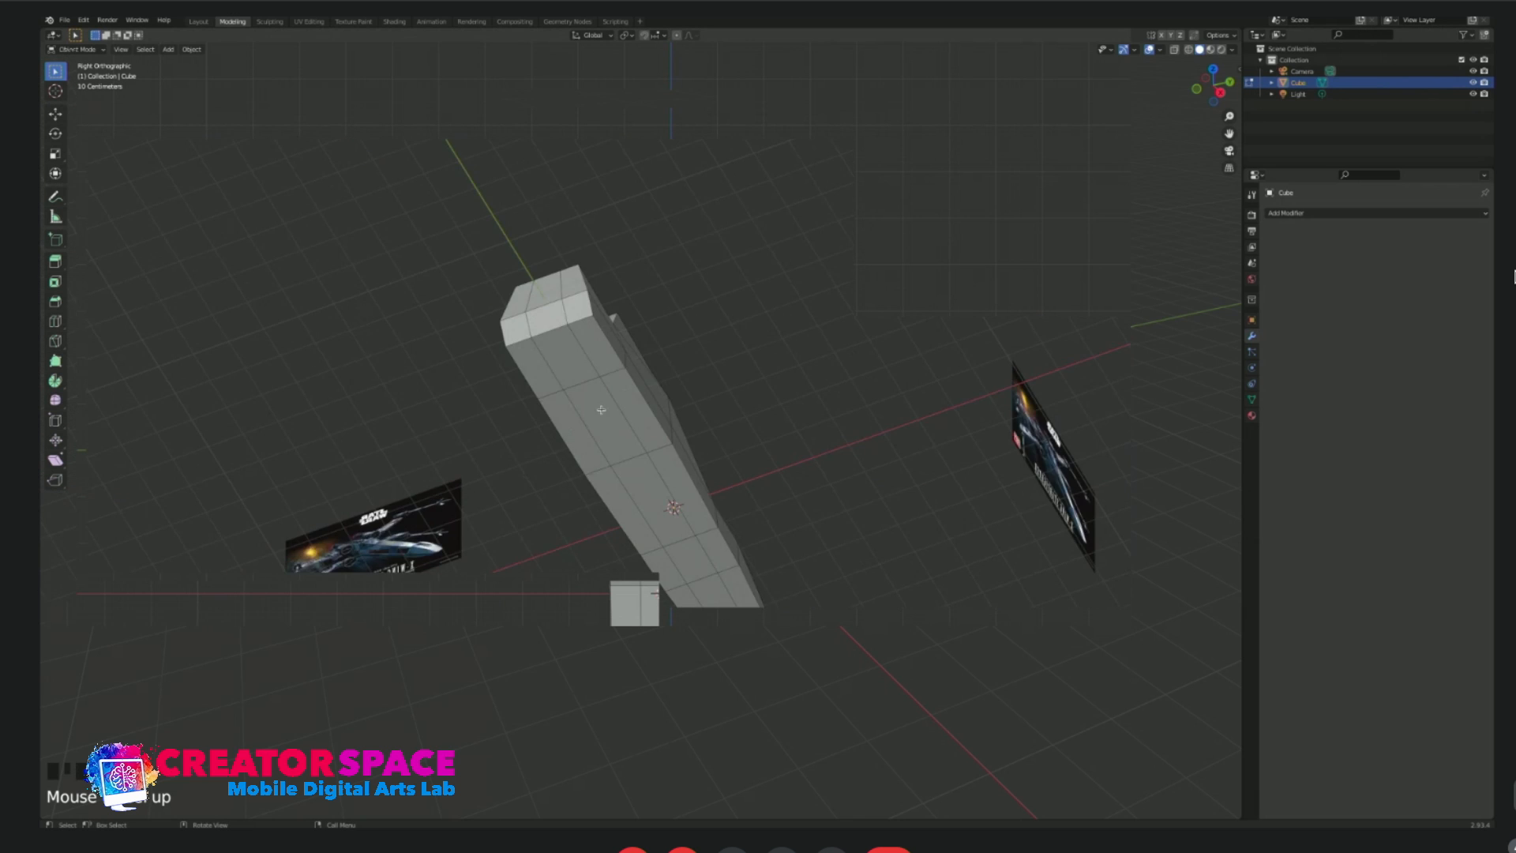
pyautogui.press('KP_1')
pyautogui.press('ctrl+KP_7')
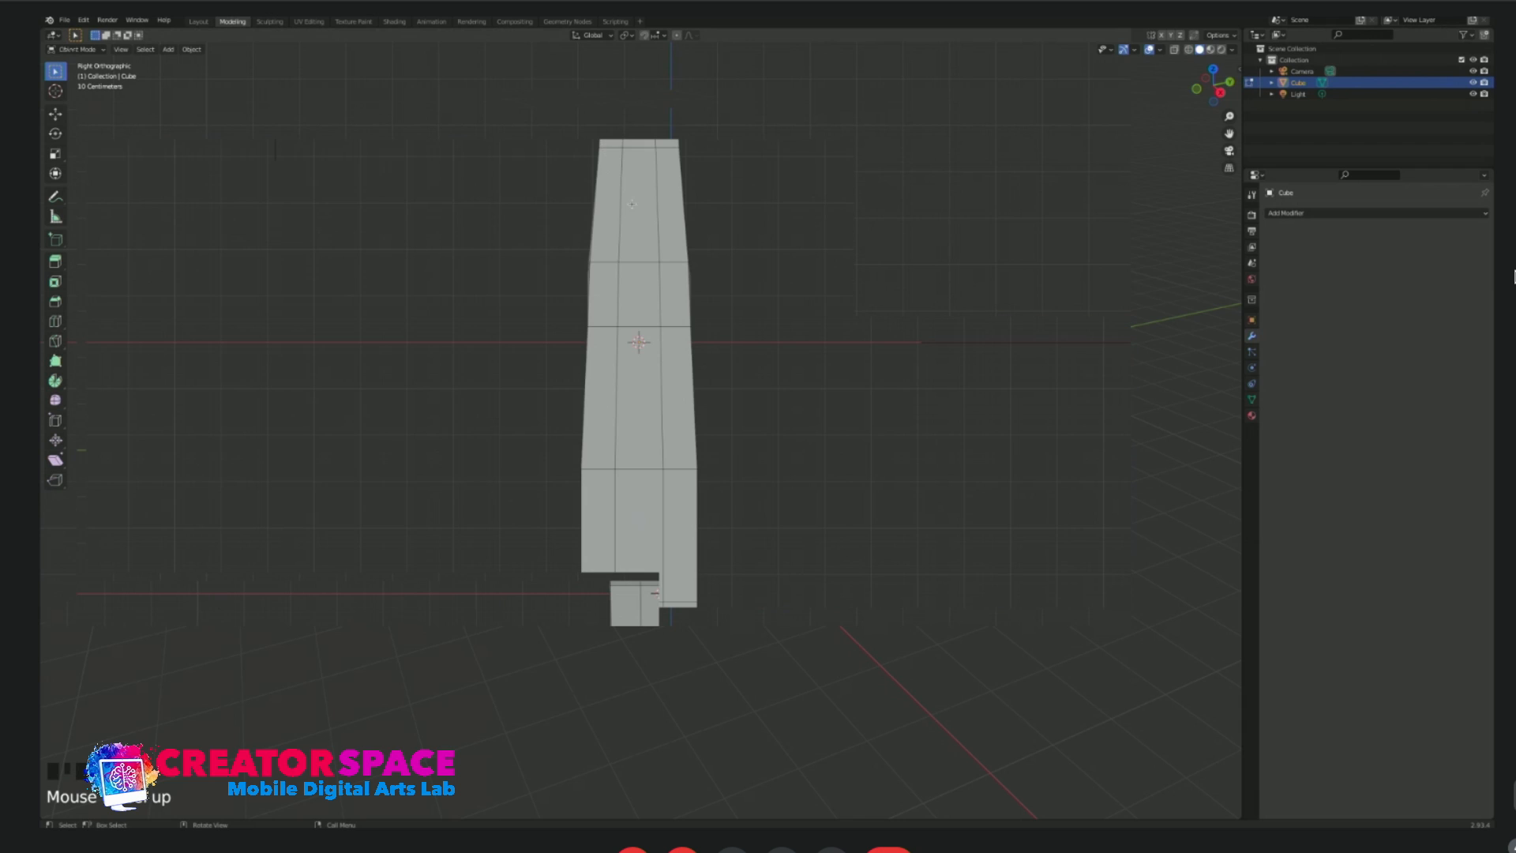
pyautogui.moveTo(628, 127)
pyautogui.mouseDown()
pyautogui.moveTo(632, 635)
pyautogui.moveTo(661, 567)
pyautogui.mouseUp()
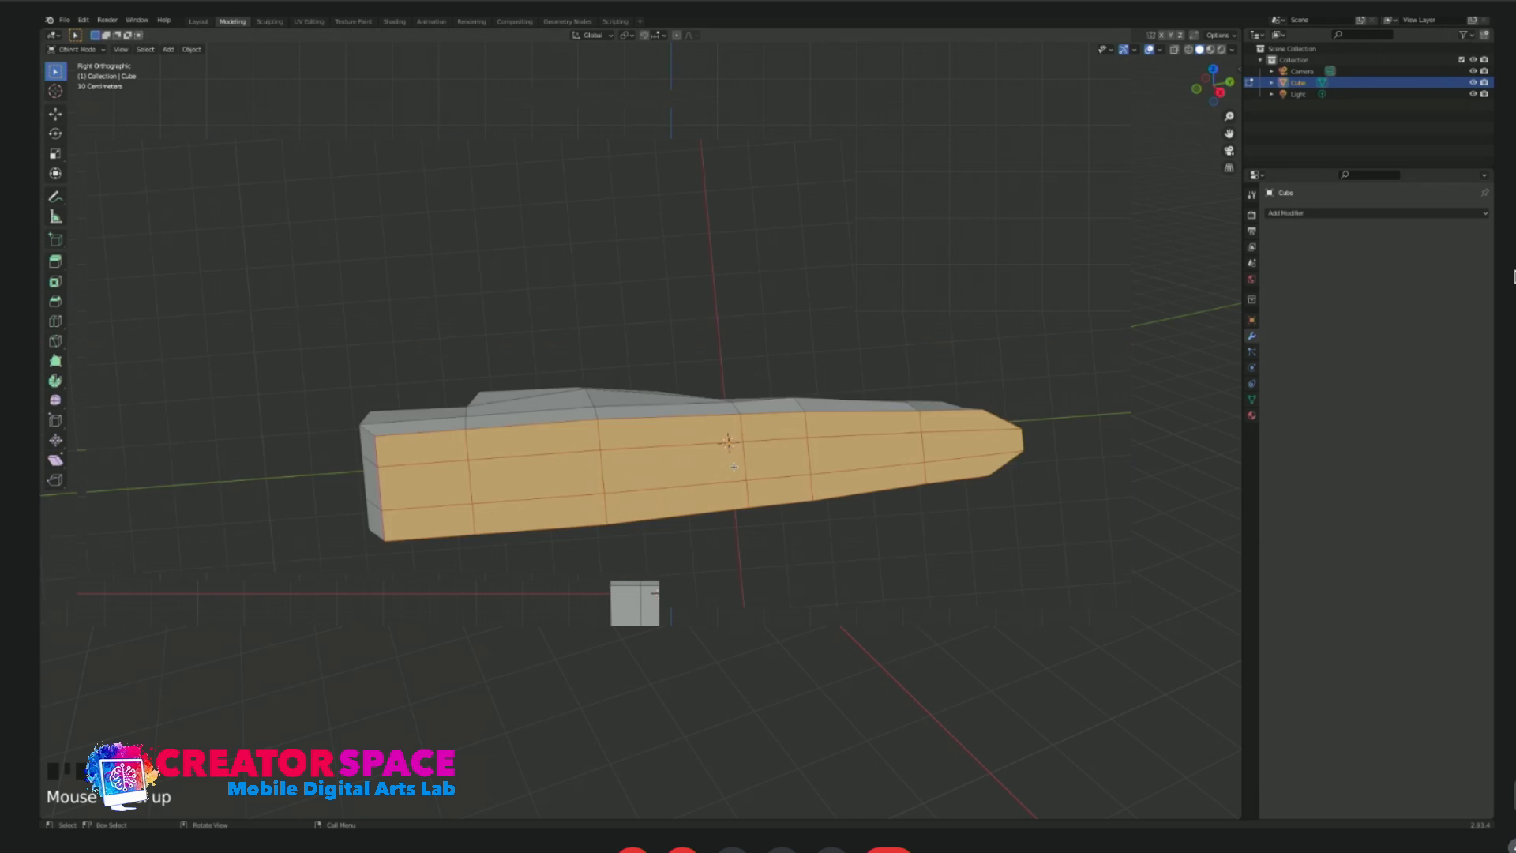
pyautogui.moveTo(485, 553); pyautogui.dragTo(546, 544, button='middle')
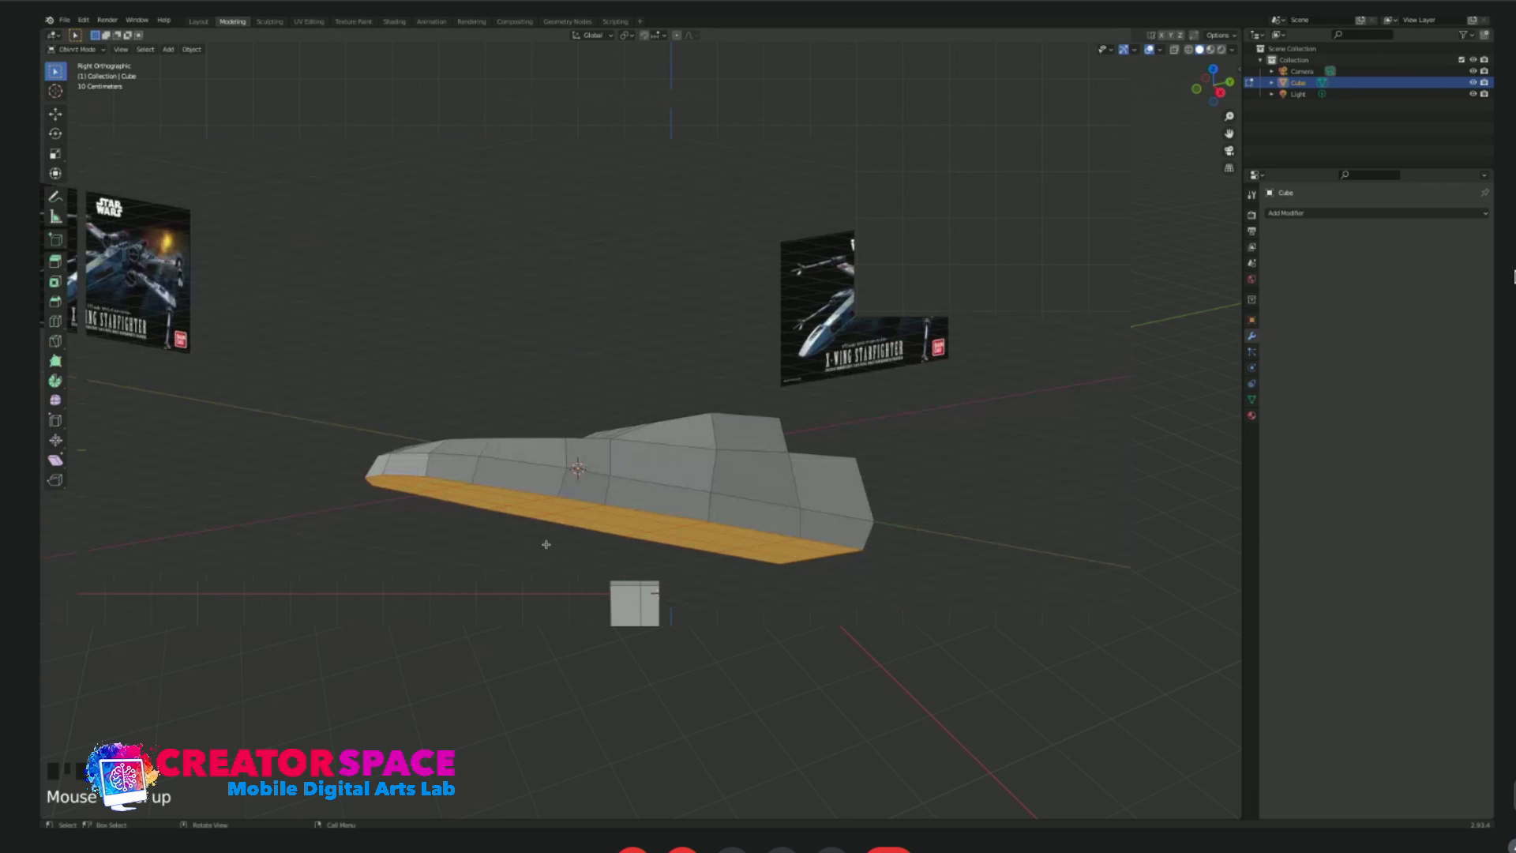
# Scale the underside faces narrower along the X axis so the lower sides slope inward.
pyautogui.press('KP_7')
pyautogui.press('ctrl+KP_7')
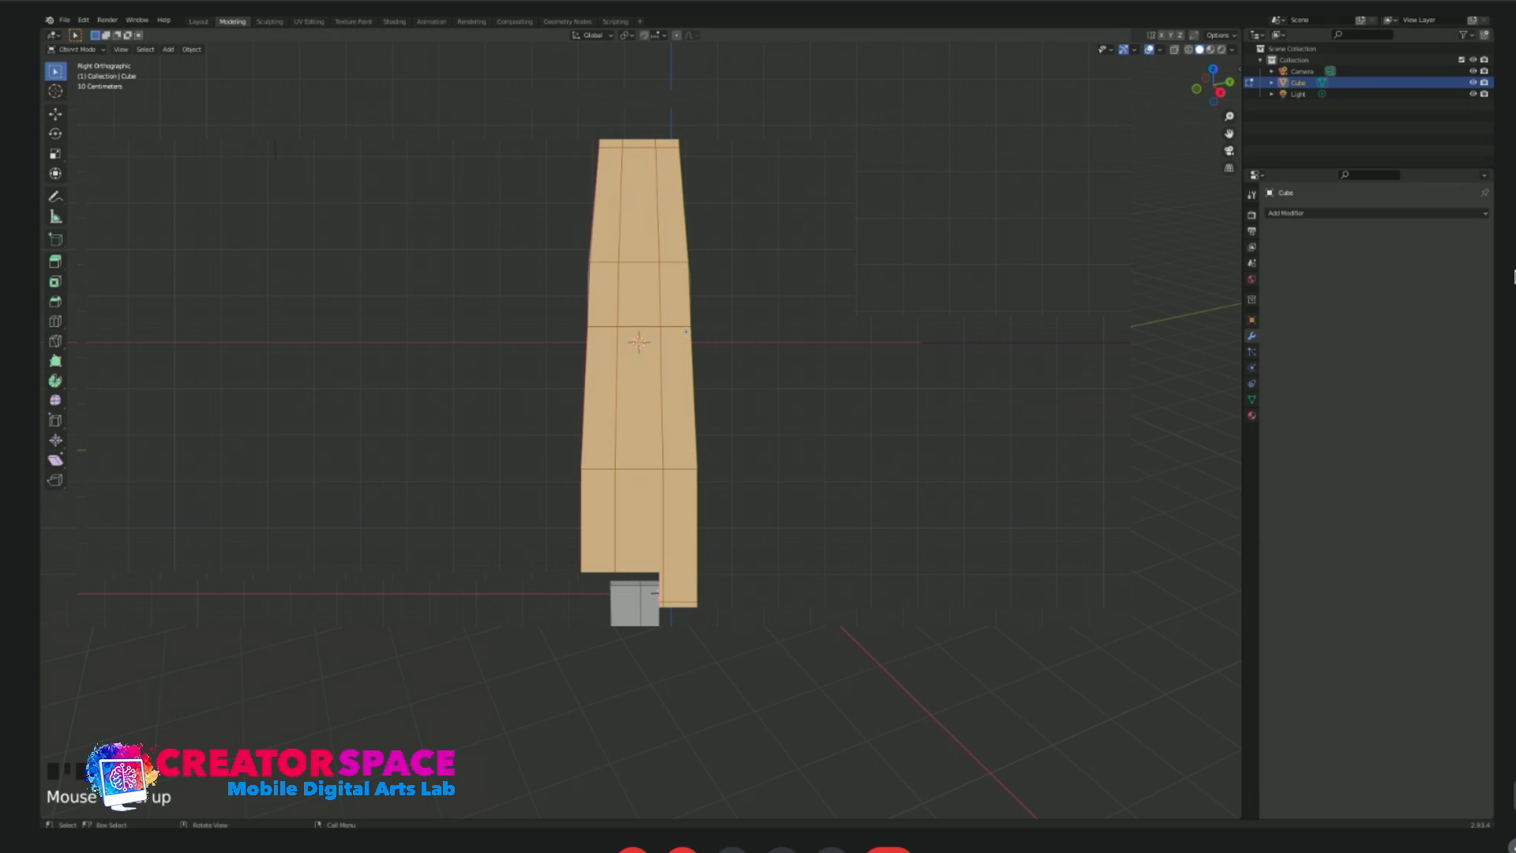
pyautogui.press('s')
pyautogui.press('x')
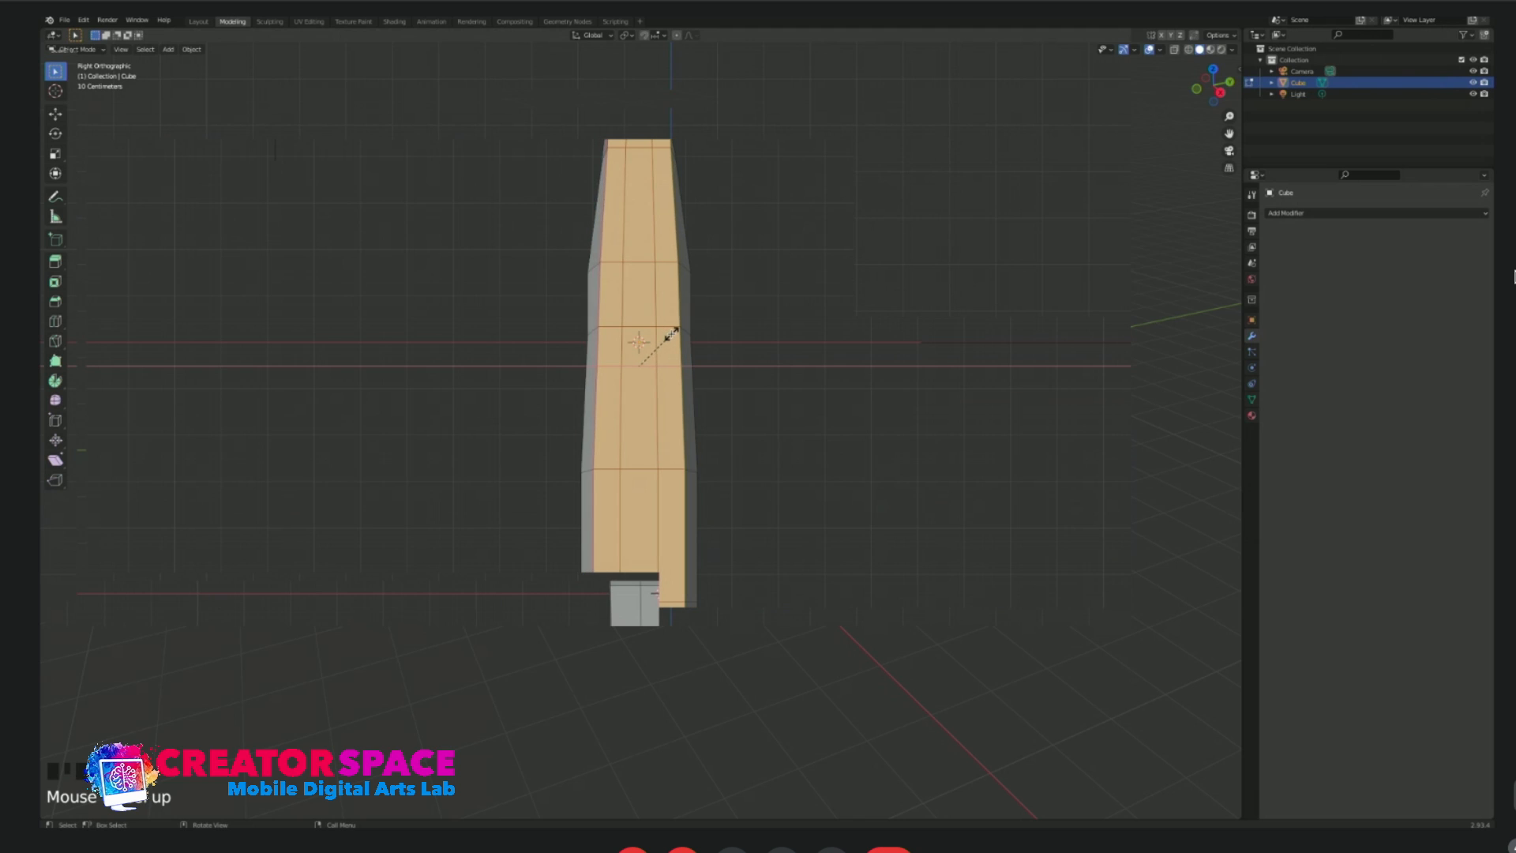
pyautogui.click(655, 332)
# Select the row of vertices at the canopy's rear top edge and scale it narrower.
pyautogui.moveTo(661, 320); pyautogui.dragTo(679, 437, button='middle')
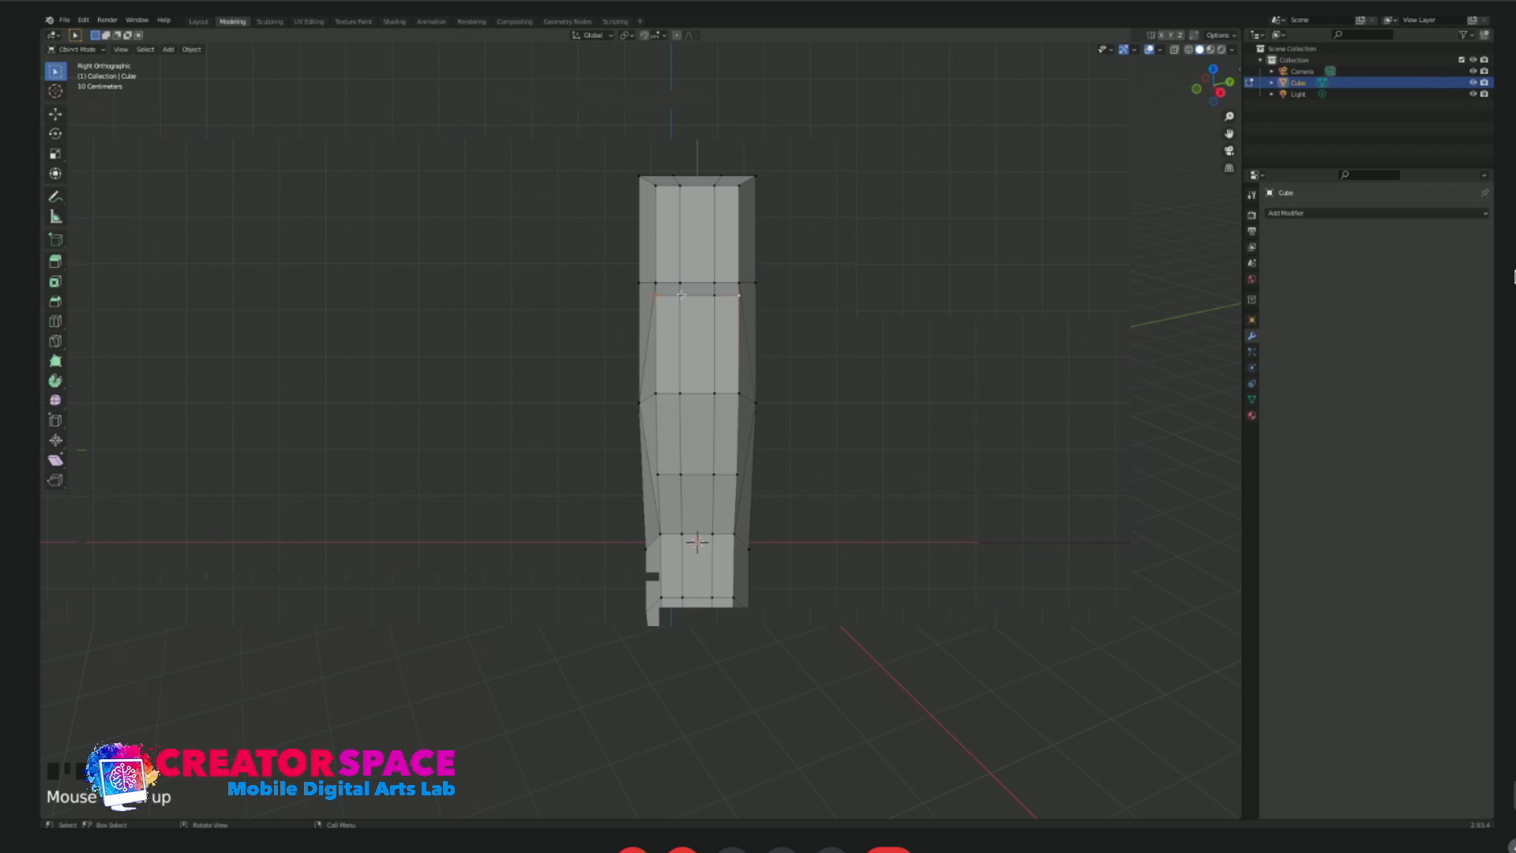
pyautogui.press('s')
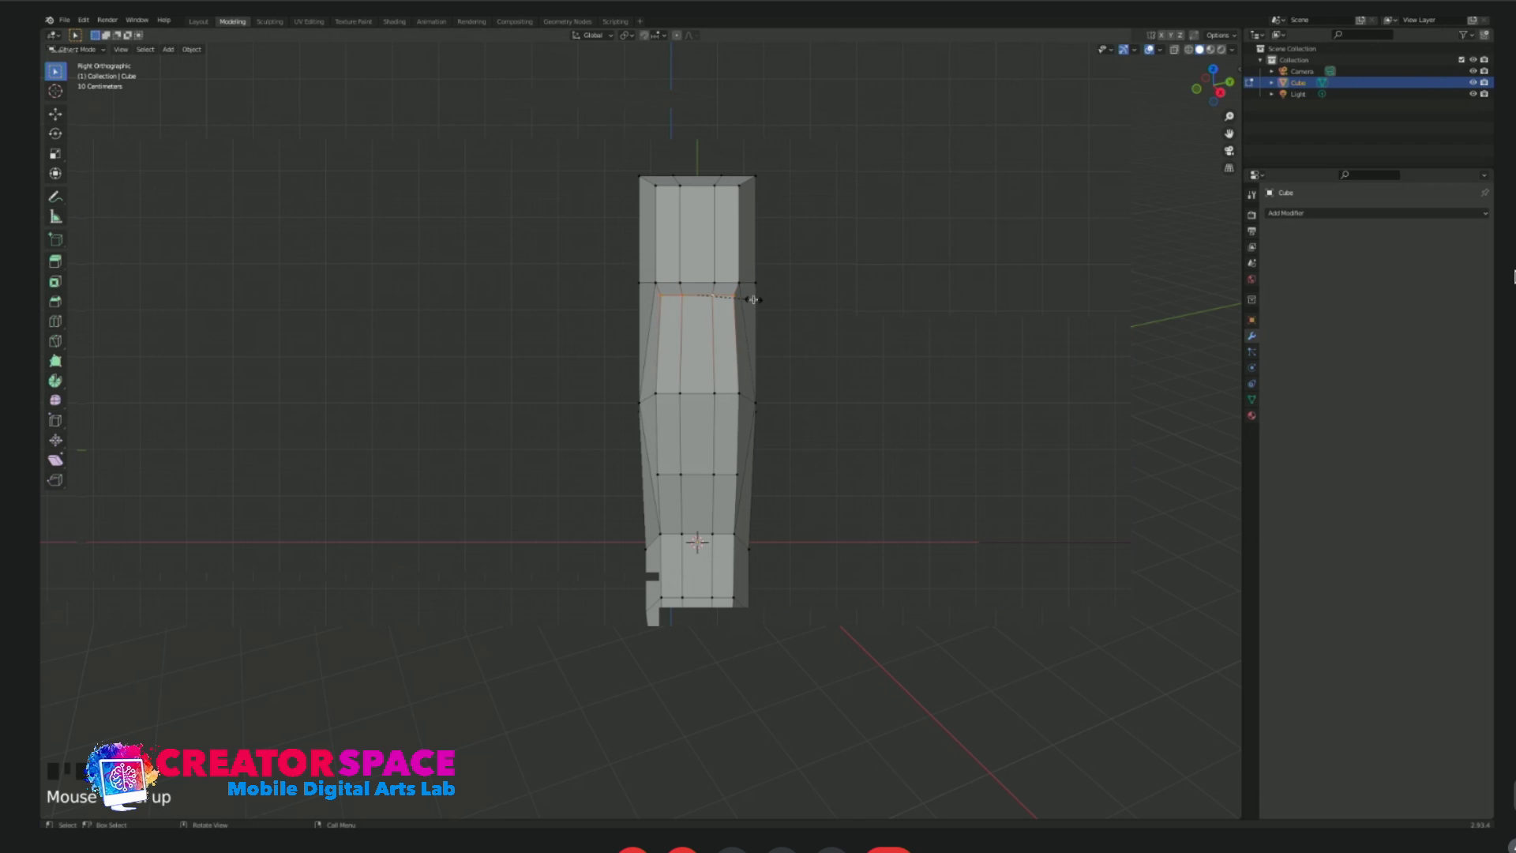
pyautogui.click(743, 299)
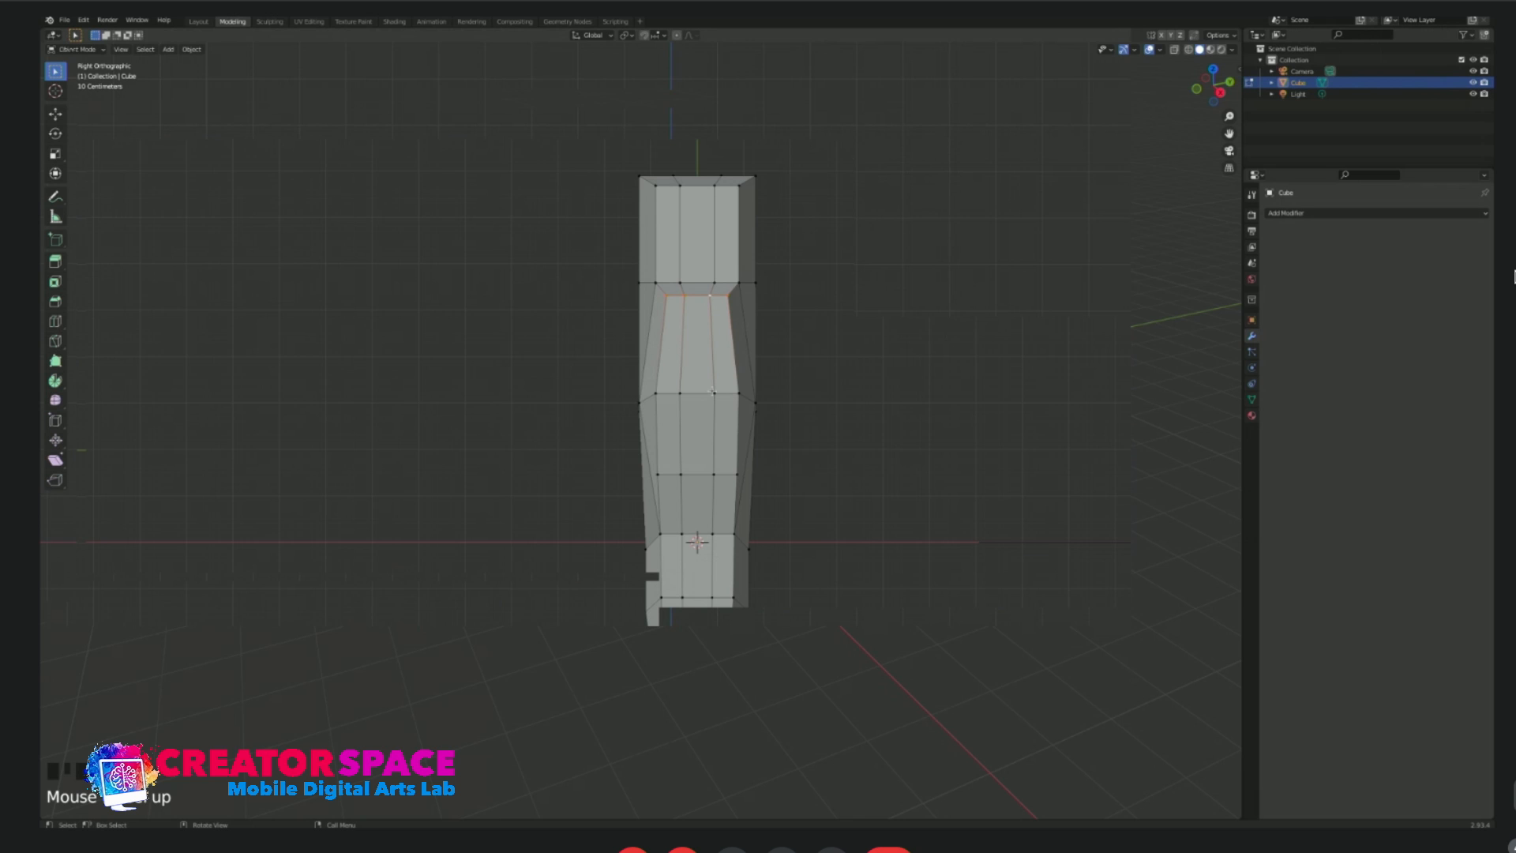
# Return to Object Mode and compare the fuselage's shape from the side and front with the X-Wing reference image.
pyautogui.moveTo(775, 410); pyautogui.dragTo(687, 344, button='middle')
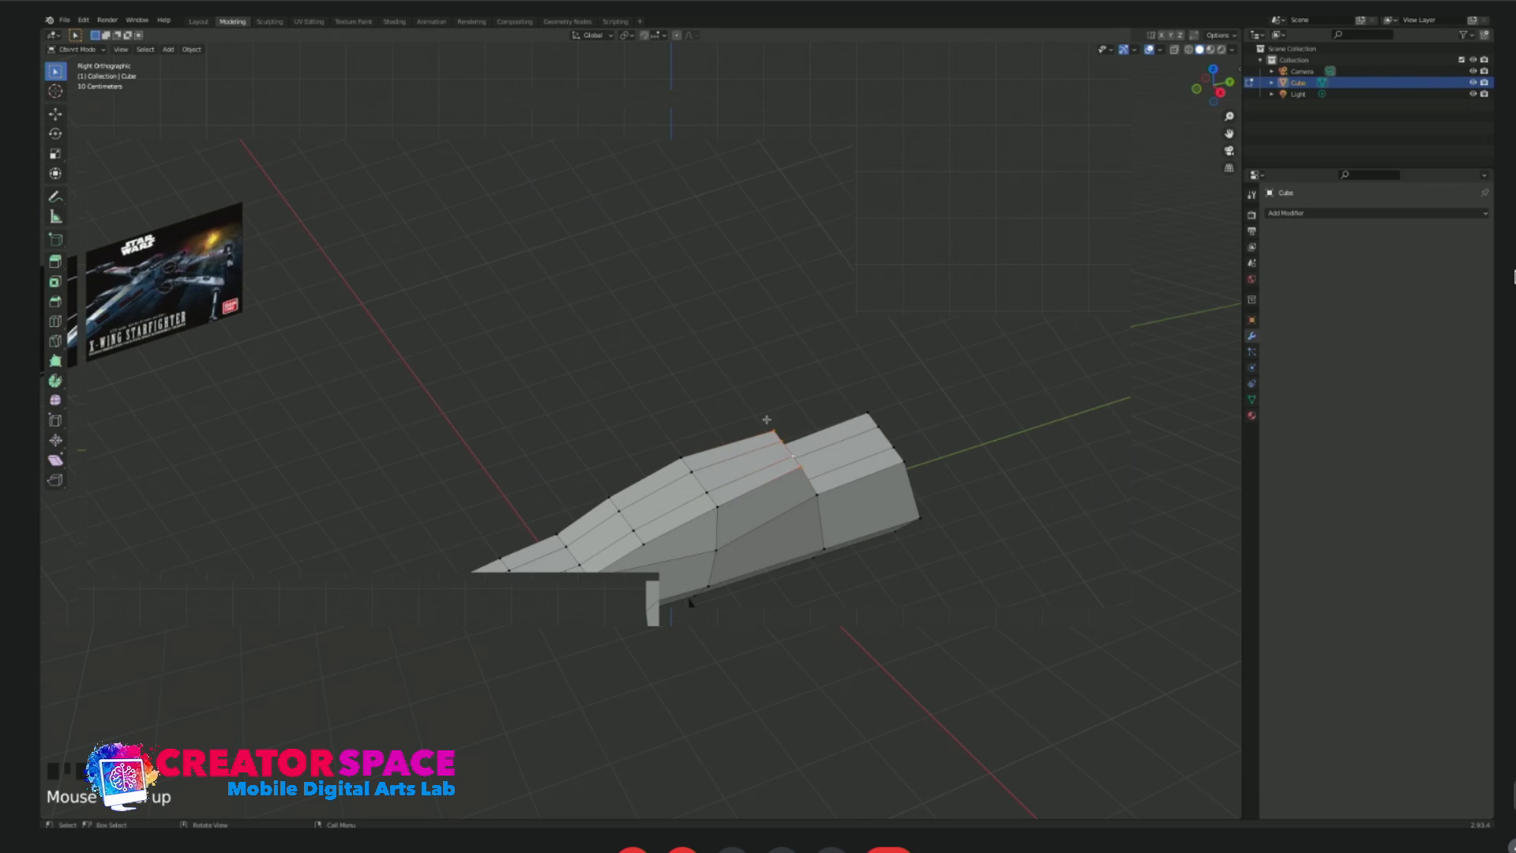
pyautogui.press('KP_1')
pyautogui.moveTo(820, 472); pyautogui.dragTo(761, 564, button='middle')
pyautogui.moveTo(652, 531); pyautogui.dragTo(737, 528, button='middle')
pyautogui.moveTo(336, 332); pyautogui.dragTo(509, 315, button='middle')
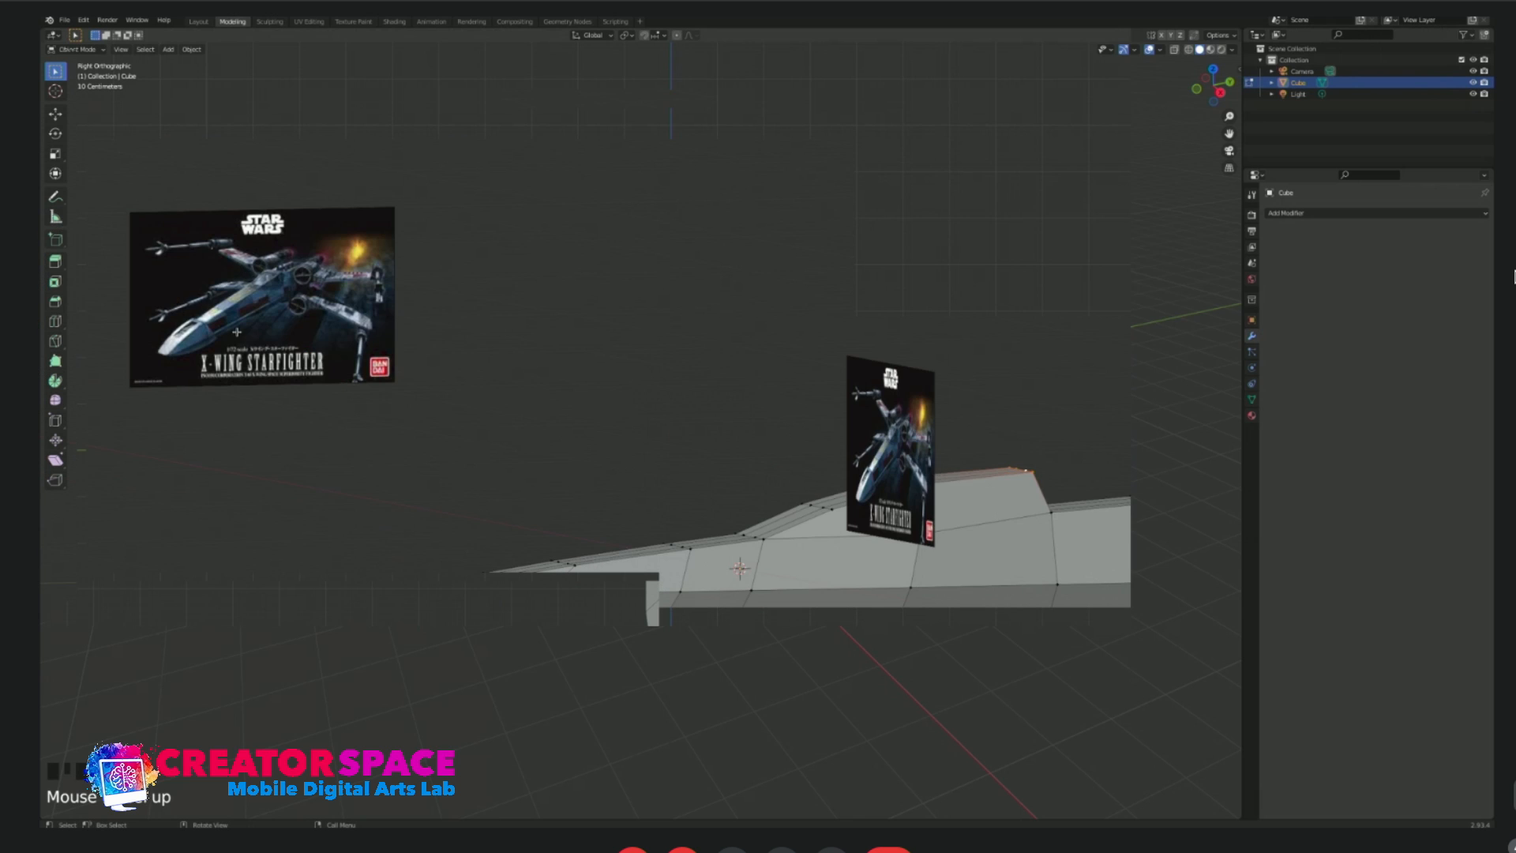
pyautogui.moveTo(751, 376); pyautogui.dragTo(778, 480, button='middle')
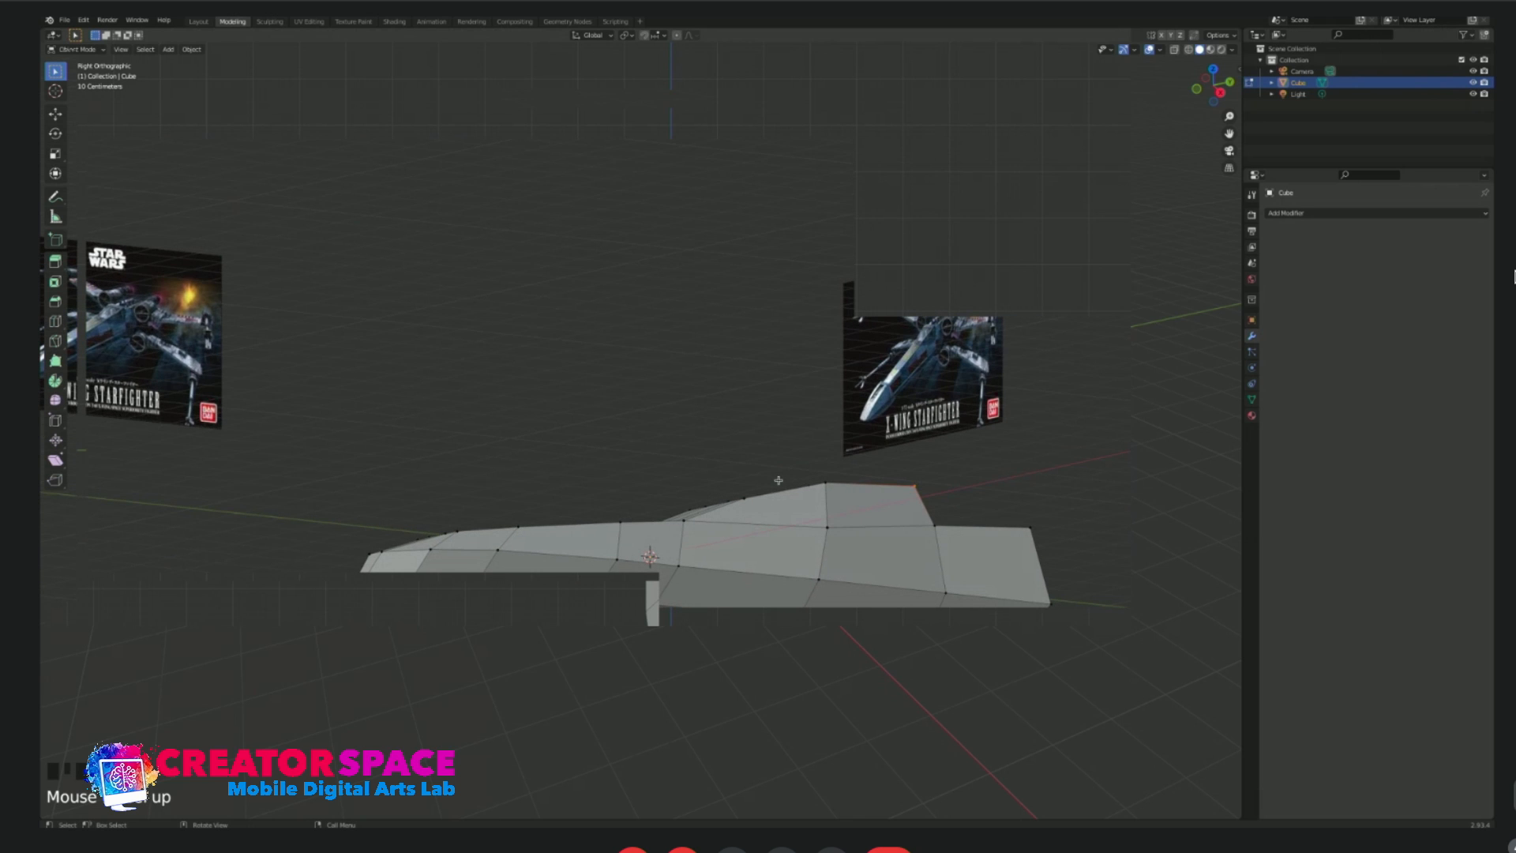
pyautogui.press('Tab')
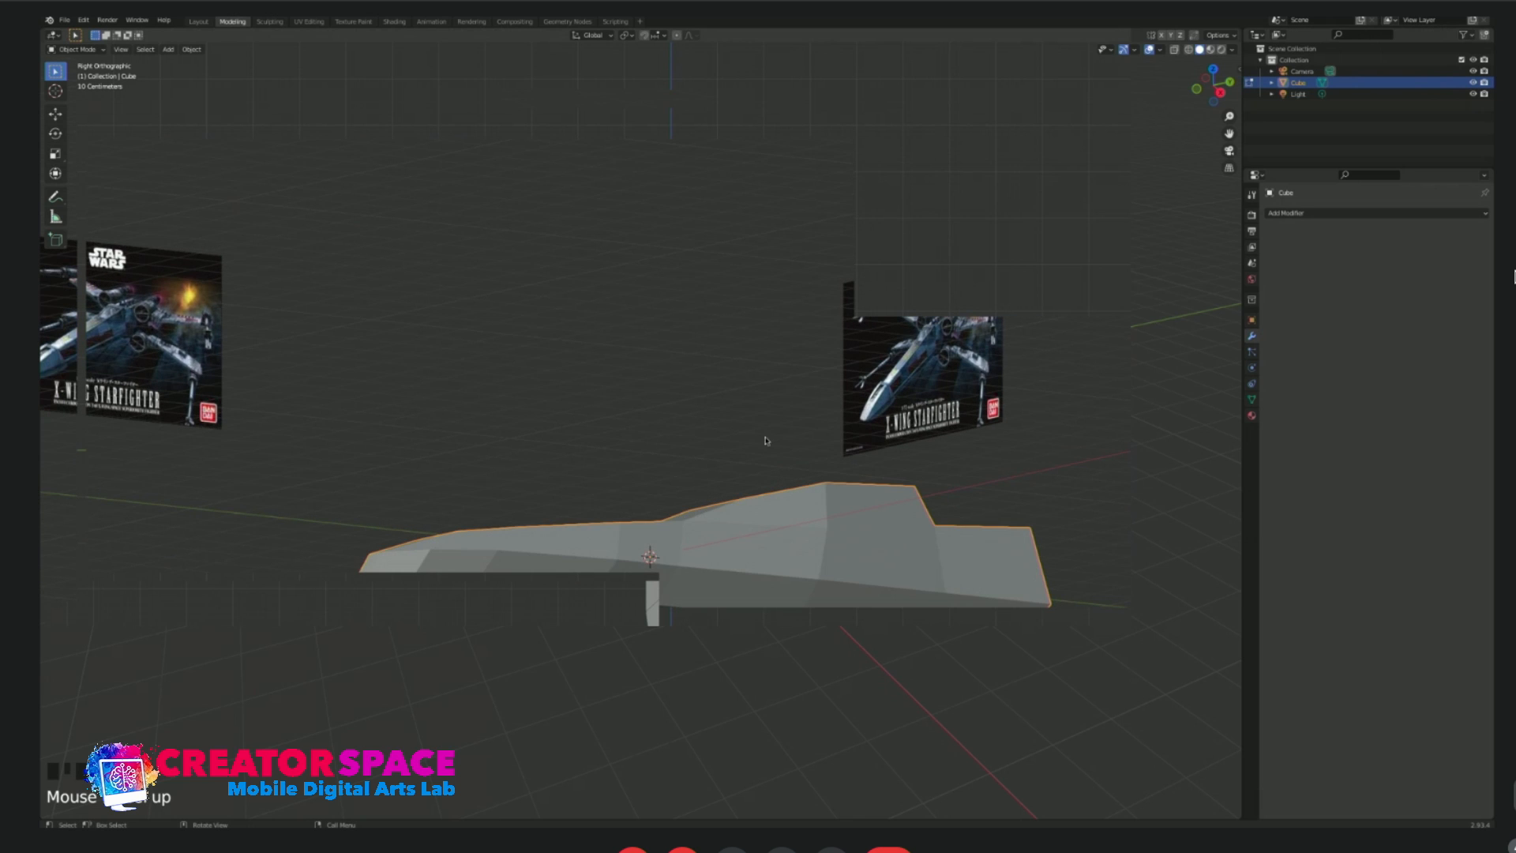
pyautogui.moveTo(653, 443); pyautogui.dragTo(698, 475, button='middle')
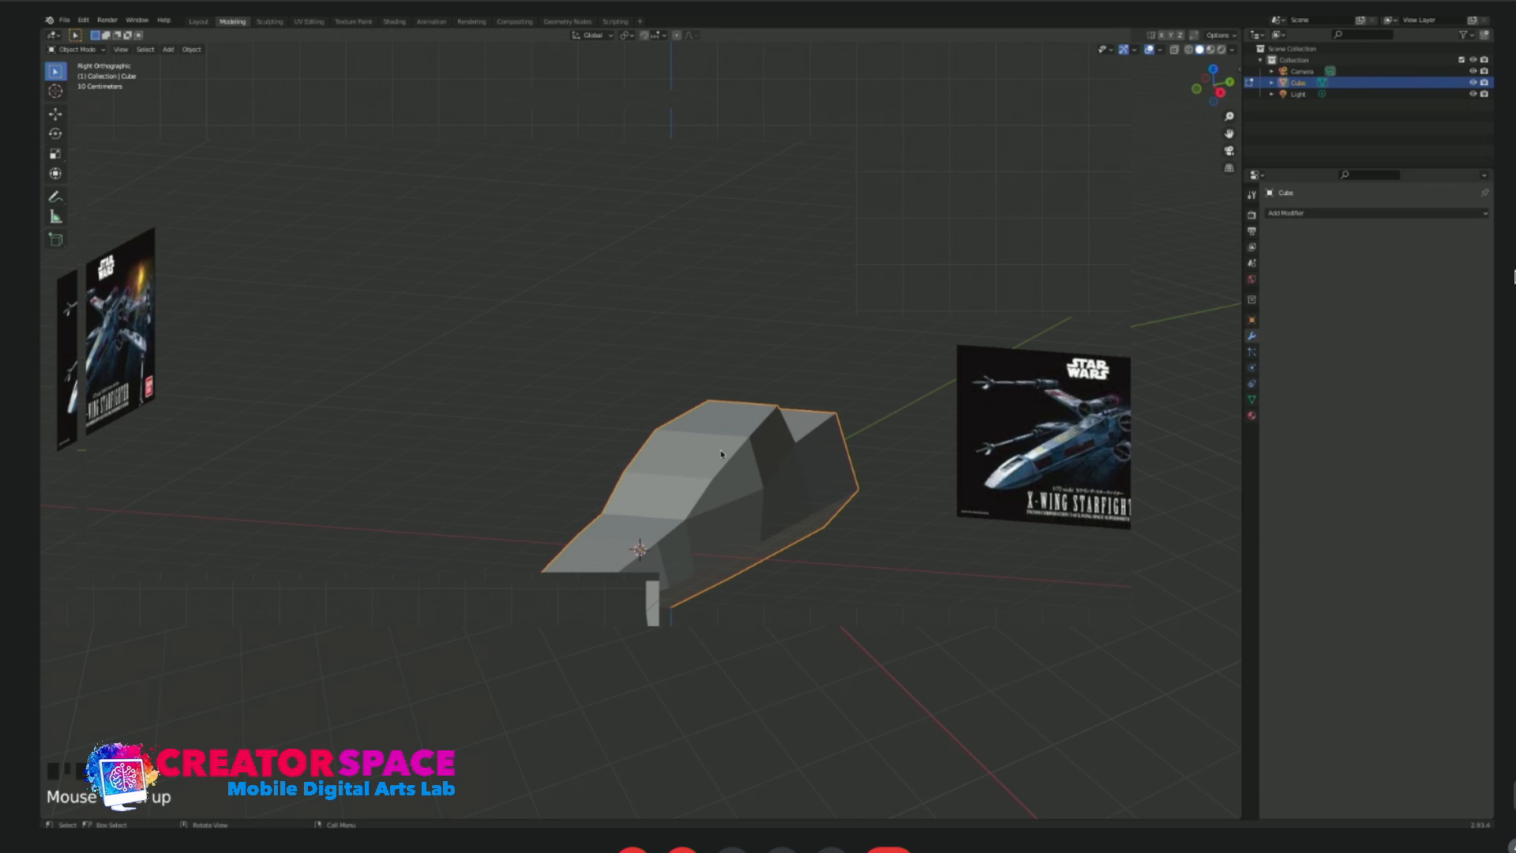
pyautogui.moveTo(776, 479); pyautogui.dragTo(790, 474, button='middle')
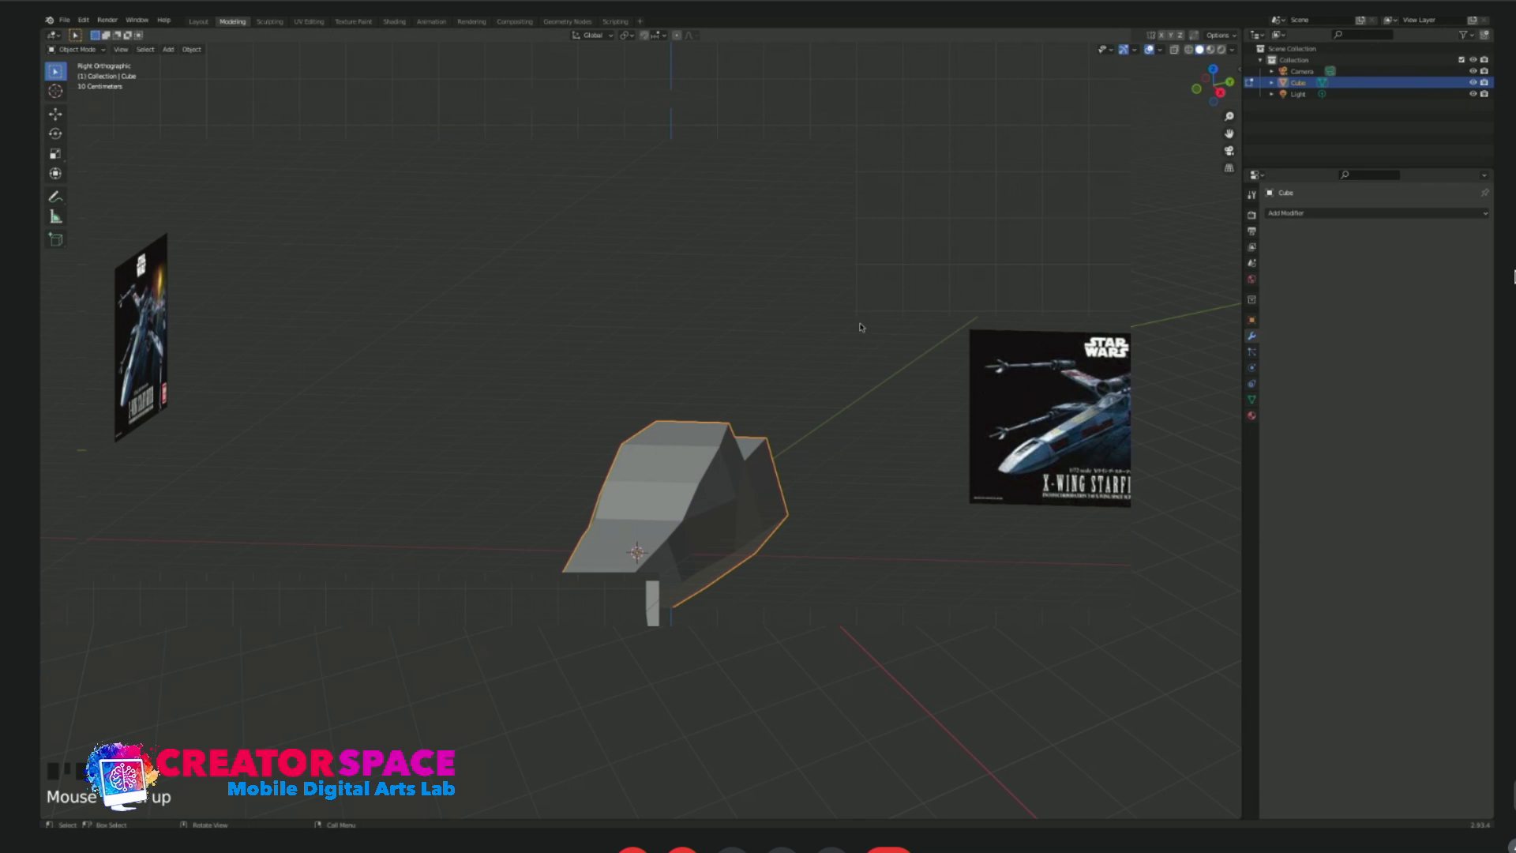
pyautogui.press('KP_1')
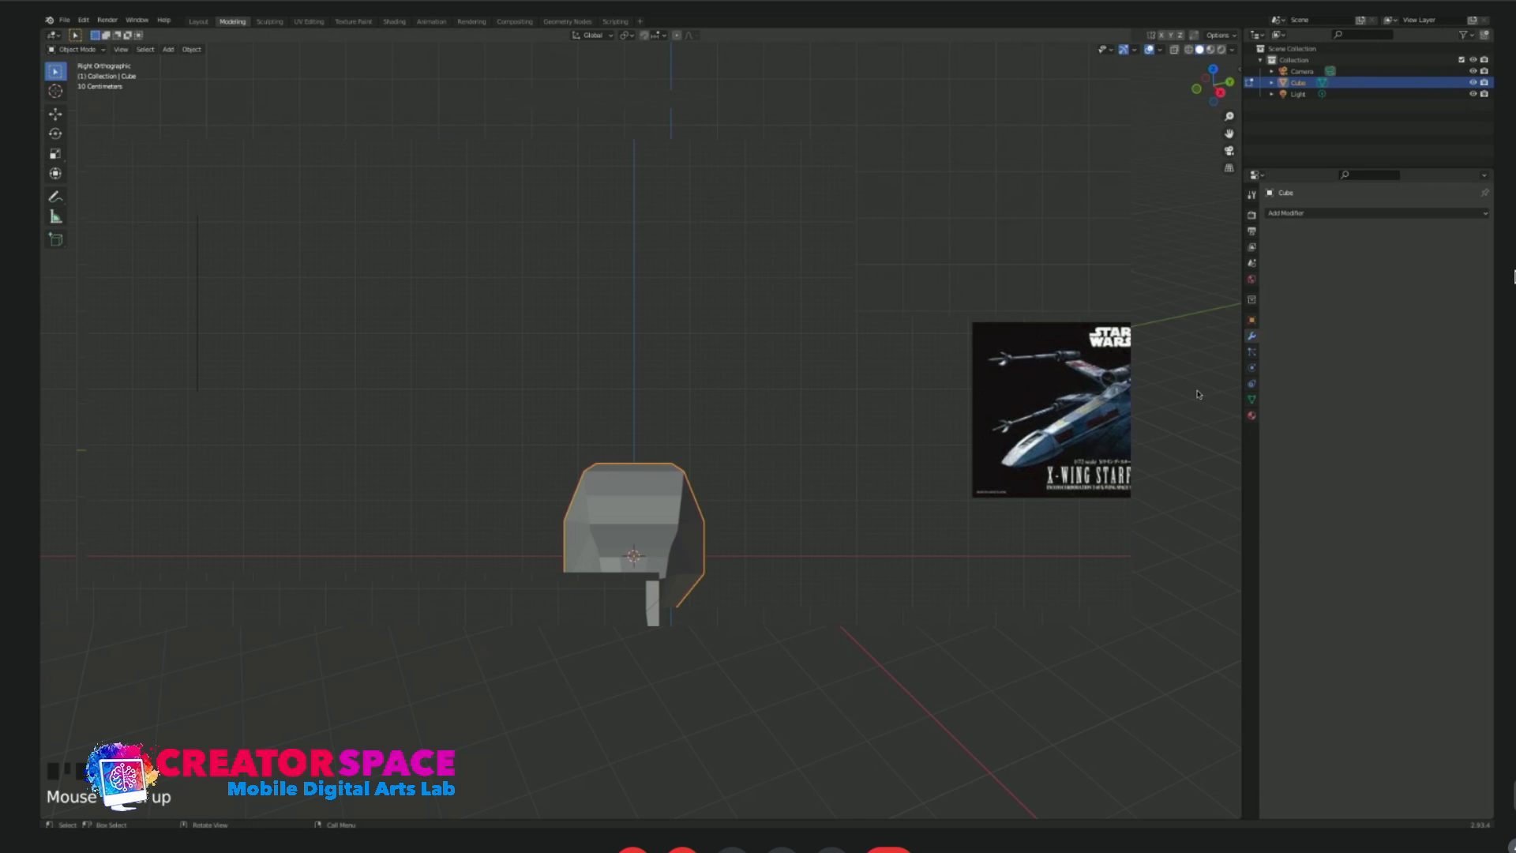
pyautogui.keyDown('shift'); pyautogui.moveTo(1051, 413); pyautogui.dragTo(952, 408, button='middle'); pyautogui.keyUp('shift')
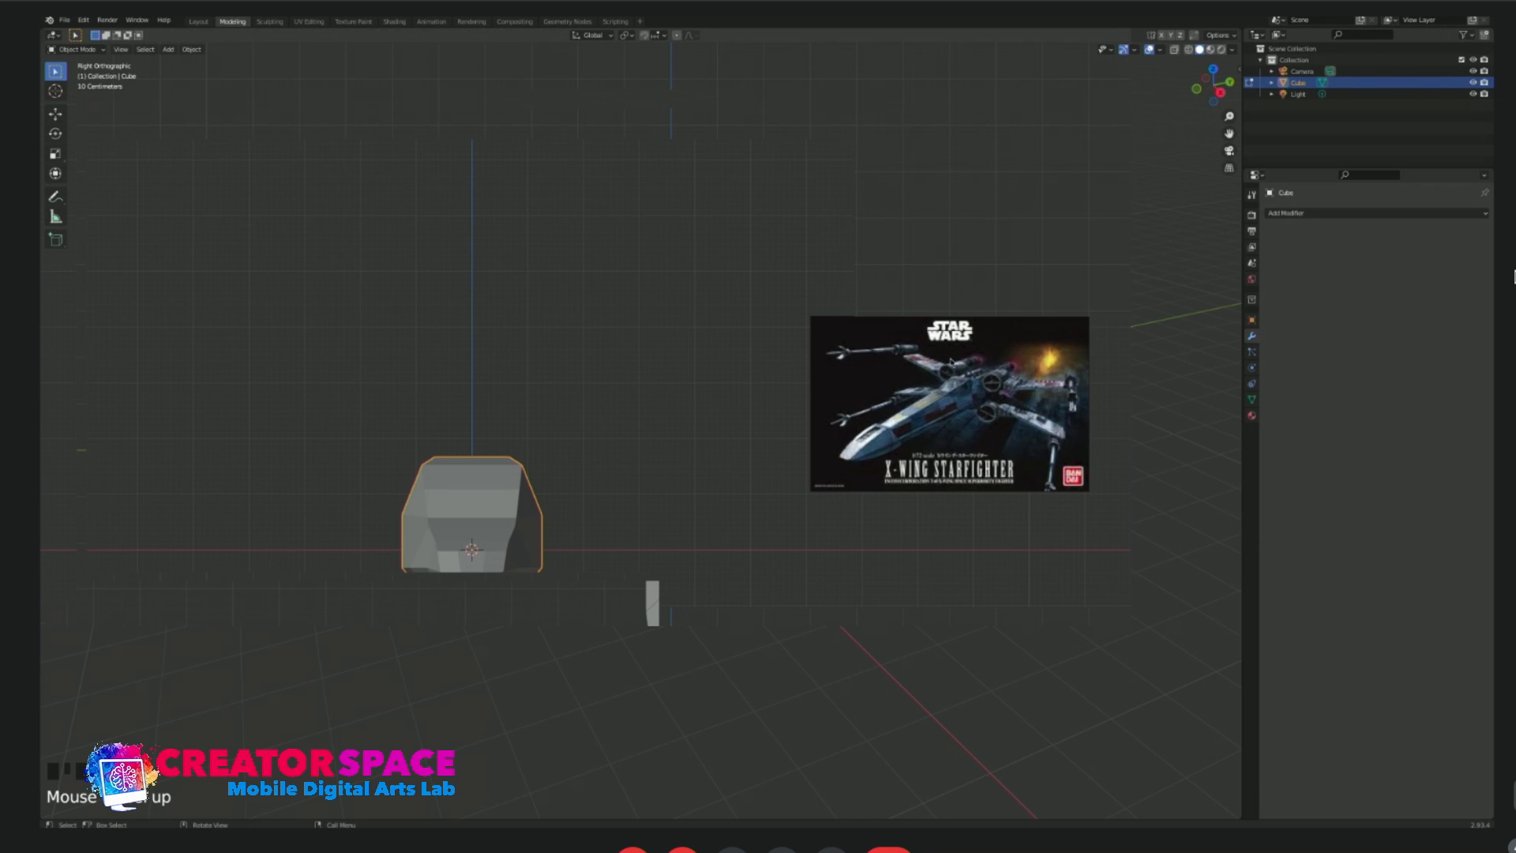
pyautogui.scroll(2, 574, 488)
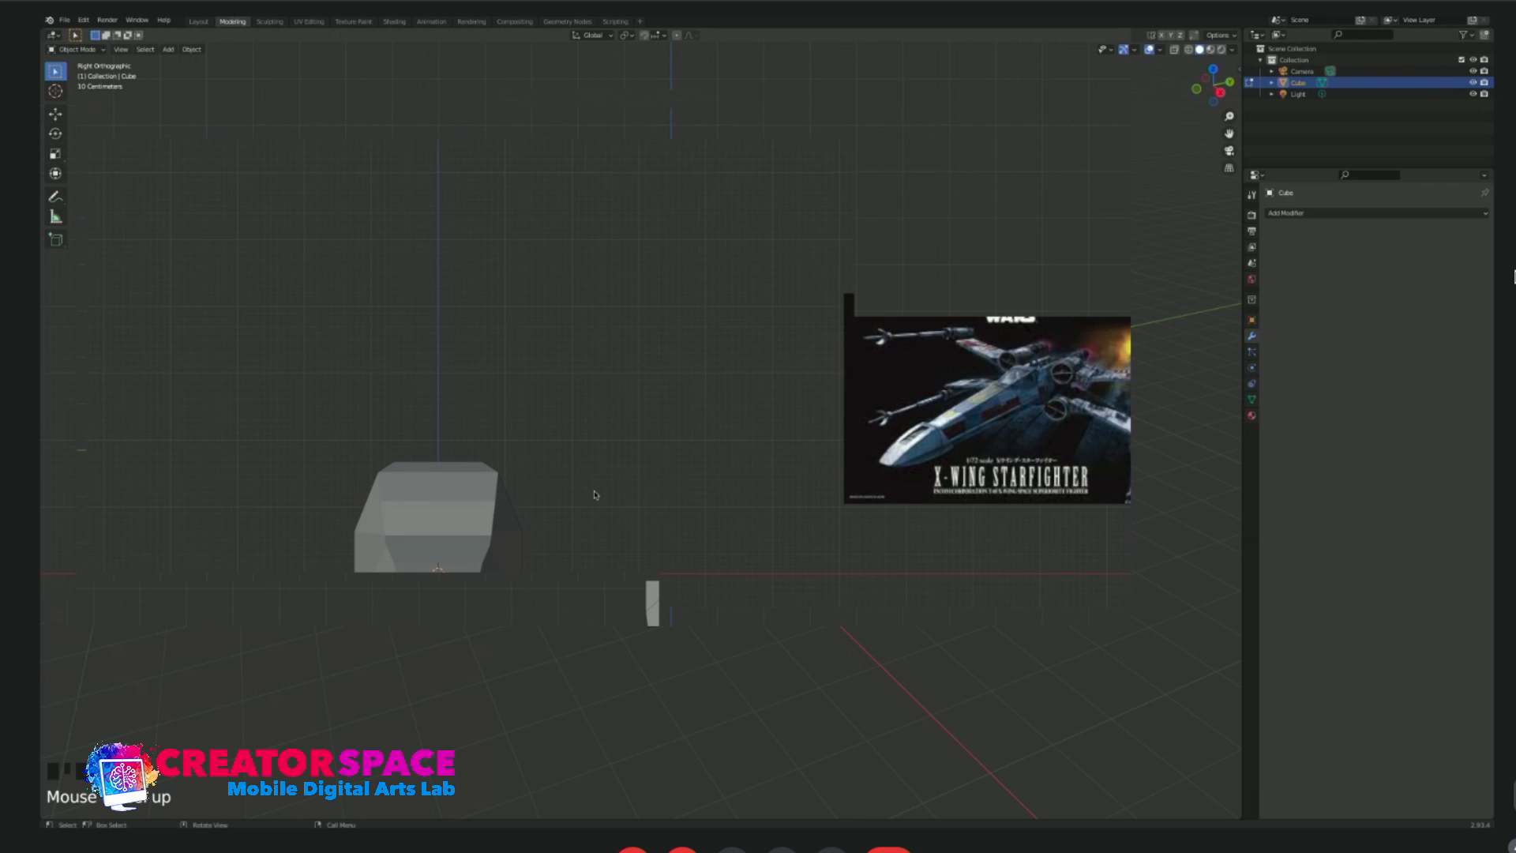
# Try adding an eight-sided cylinder and moving it beside the fuselage in front view.
pyautogui.hotkey('shift', 'a')
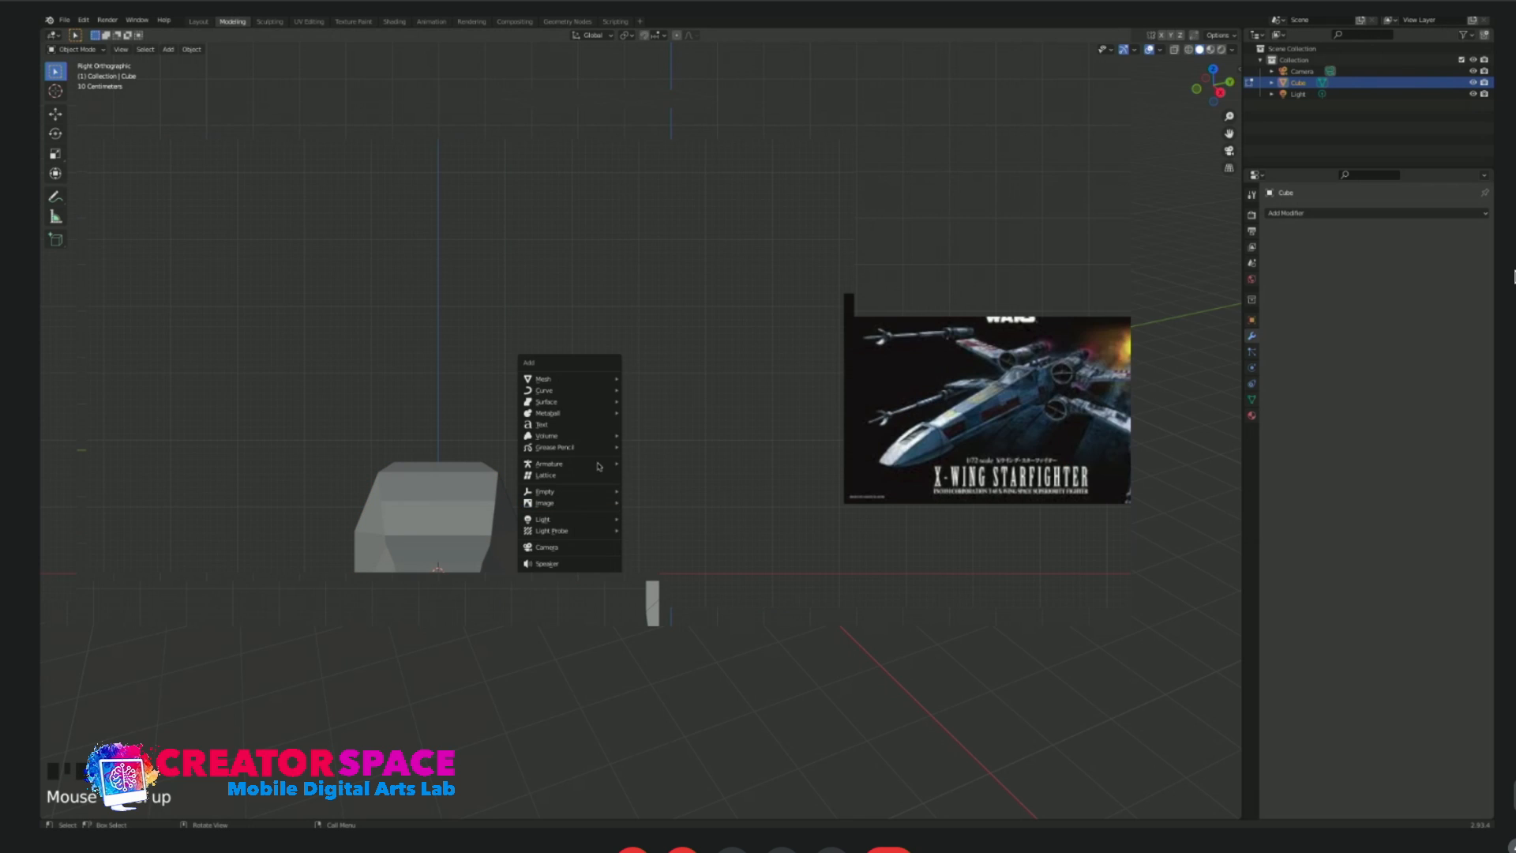
pyautogui.moveTo(586, 381)
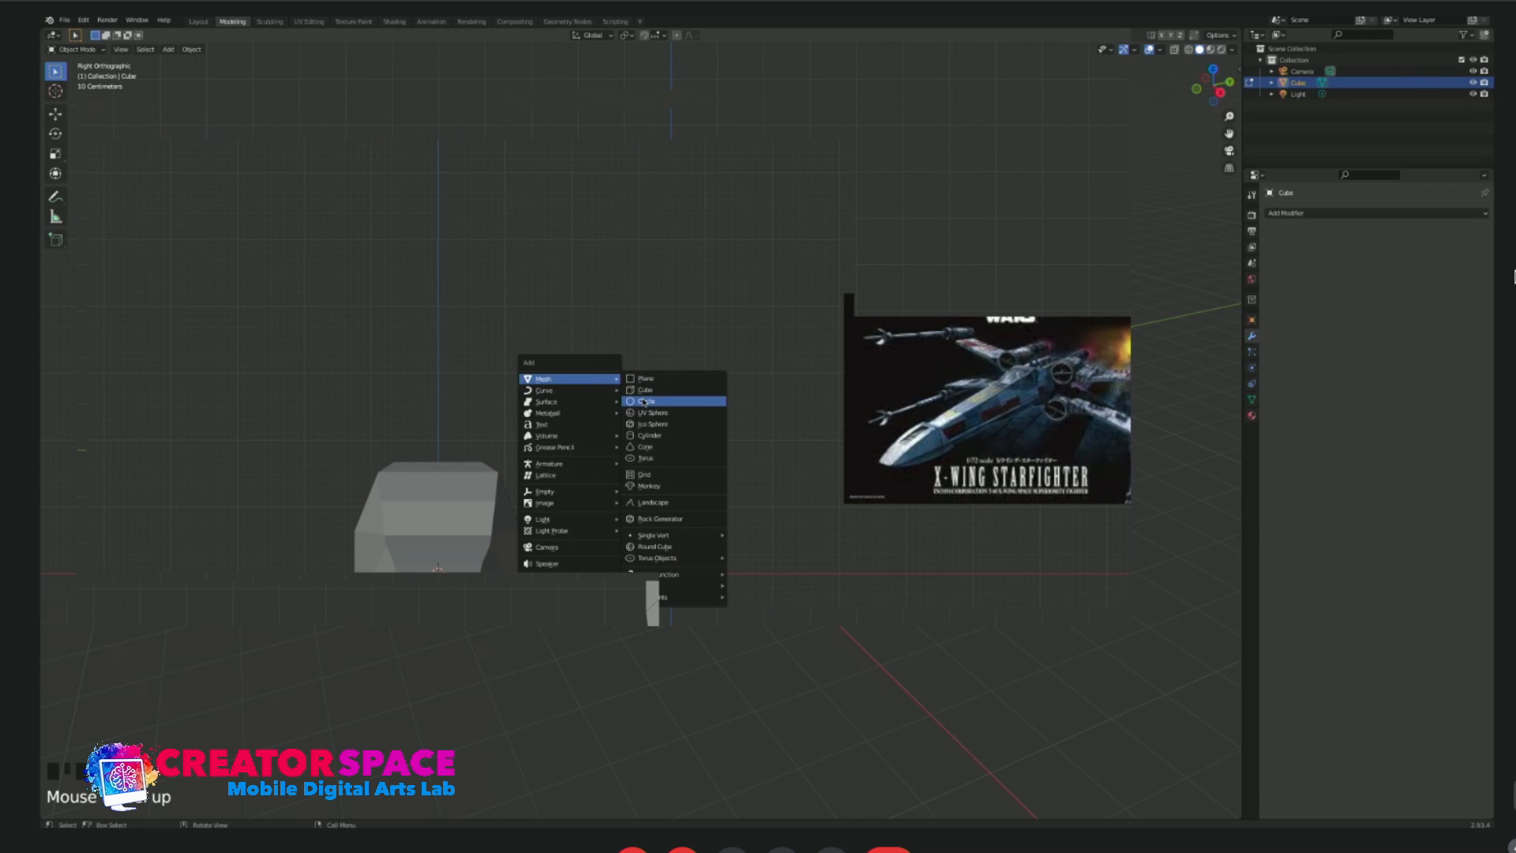
pyautogui.click(652, 435)
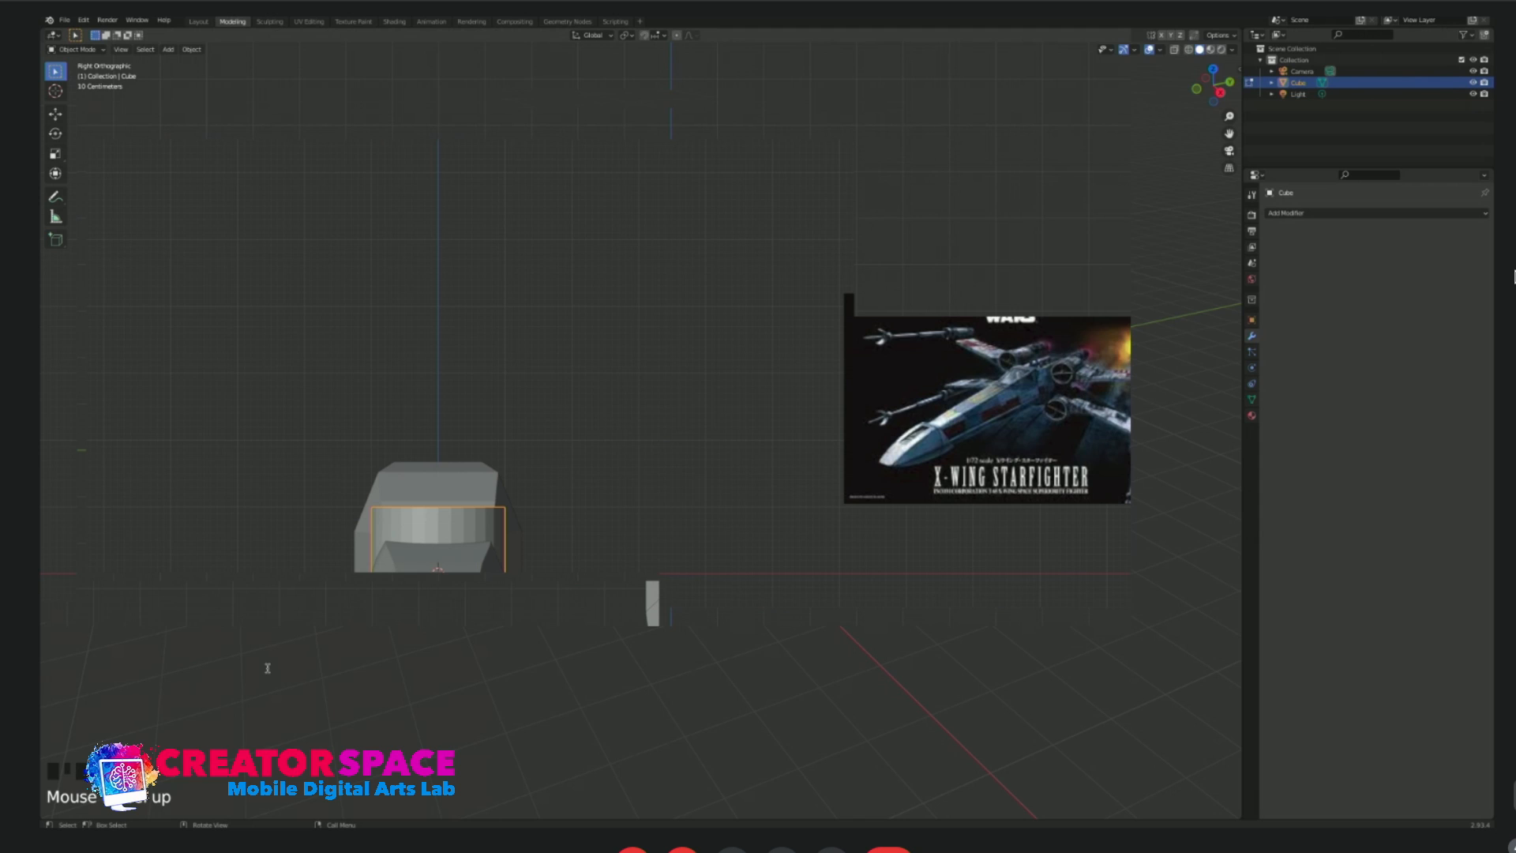
pyautogui.press('Return')
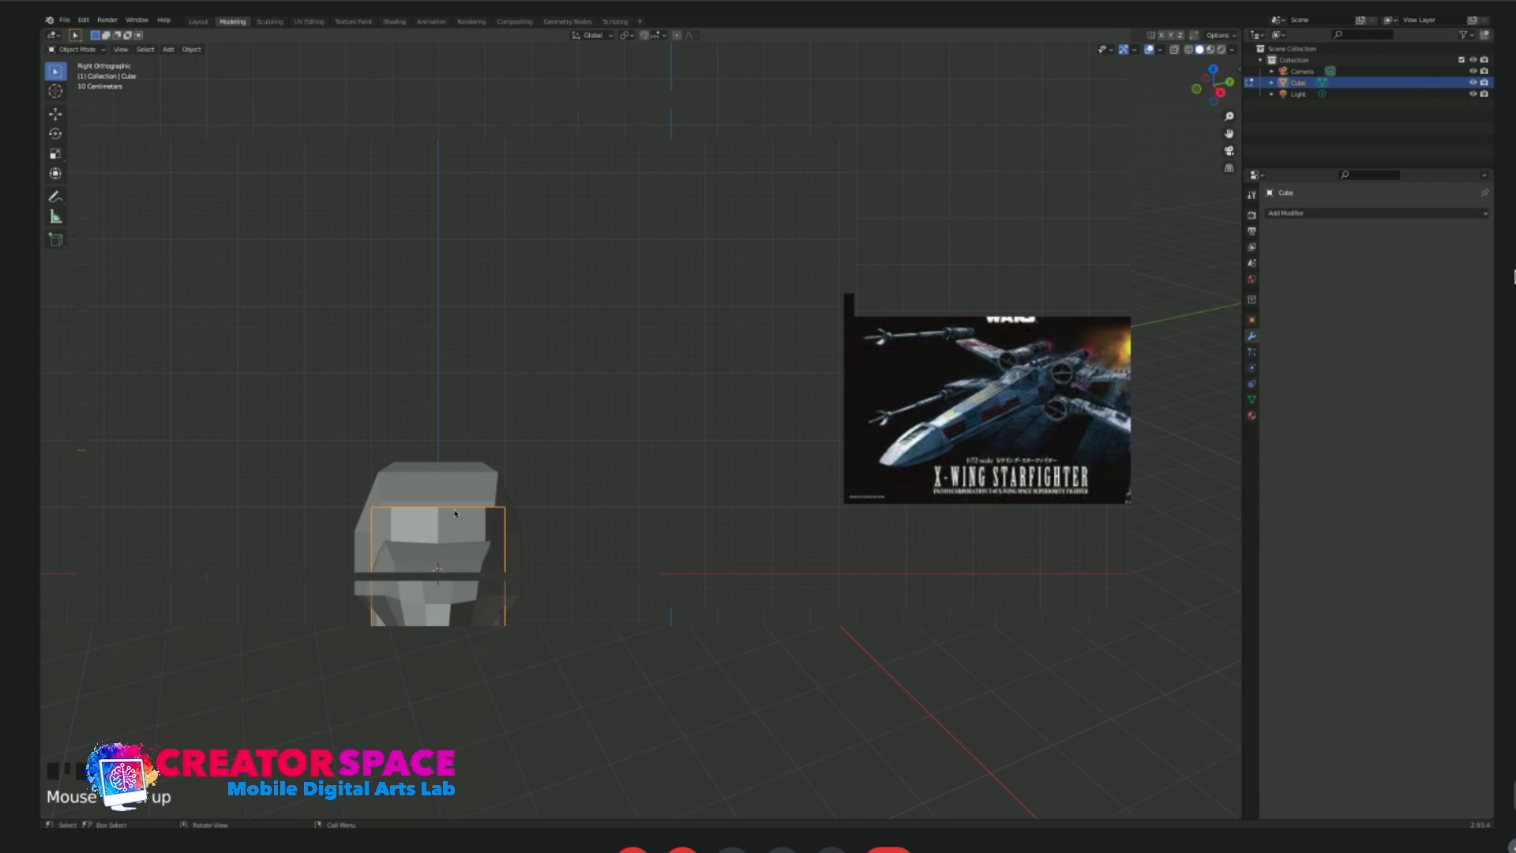
pyautogui.press('g')
pyautogui.click(650, 482)
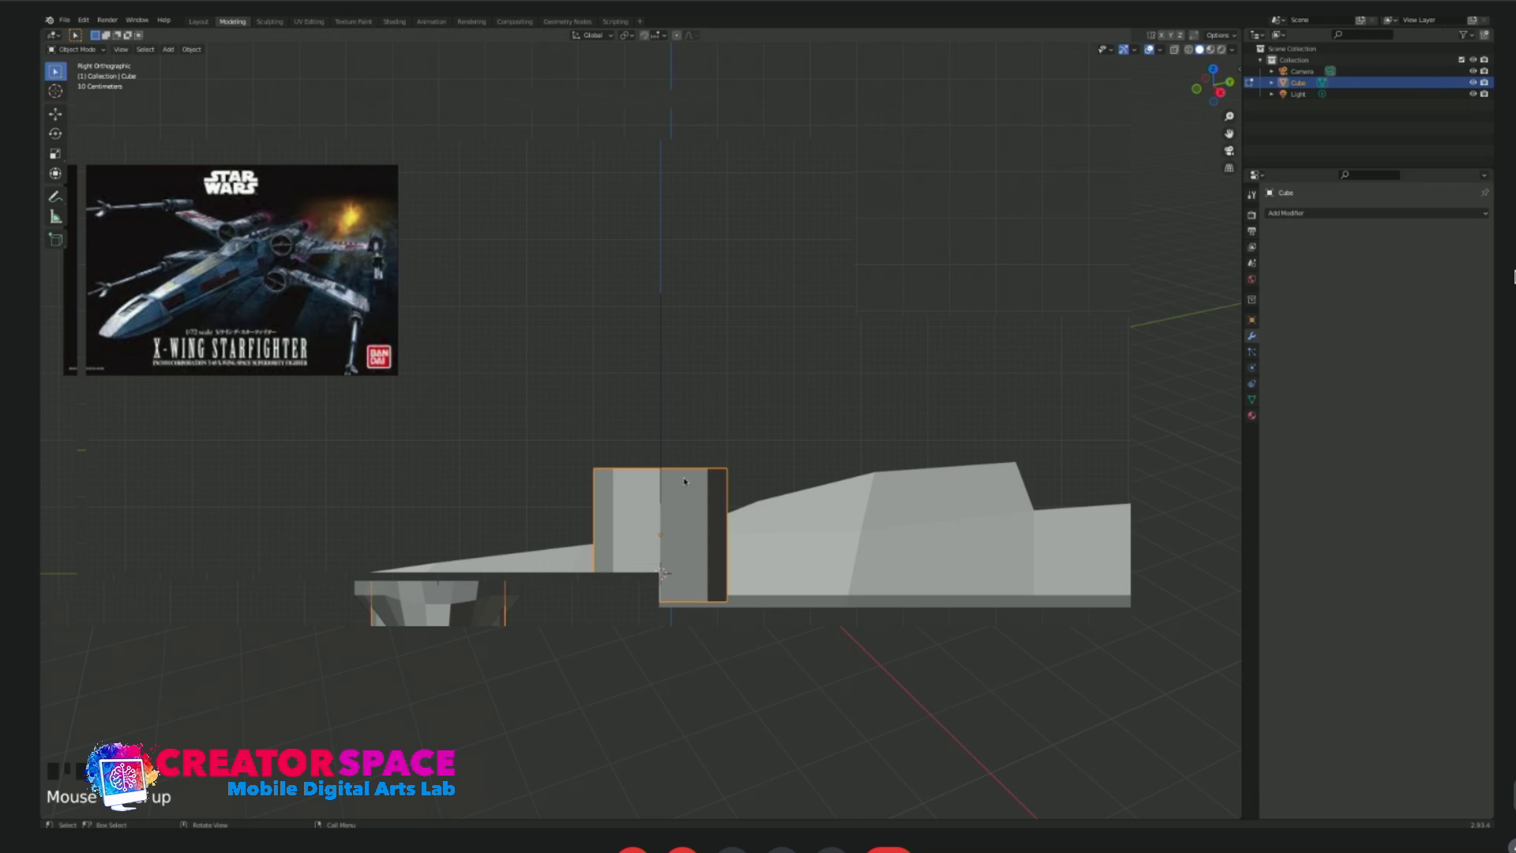
# Try rotating the cylinder so its axis runs along the length of the fuselage.
pyautogui.press('r')
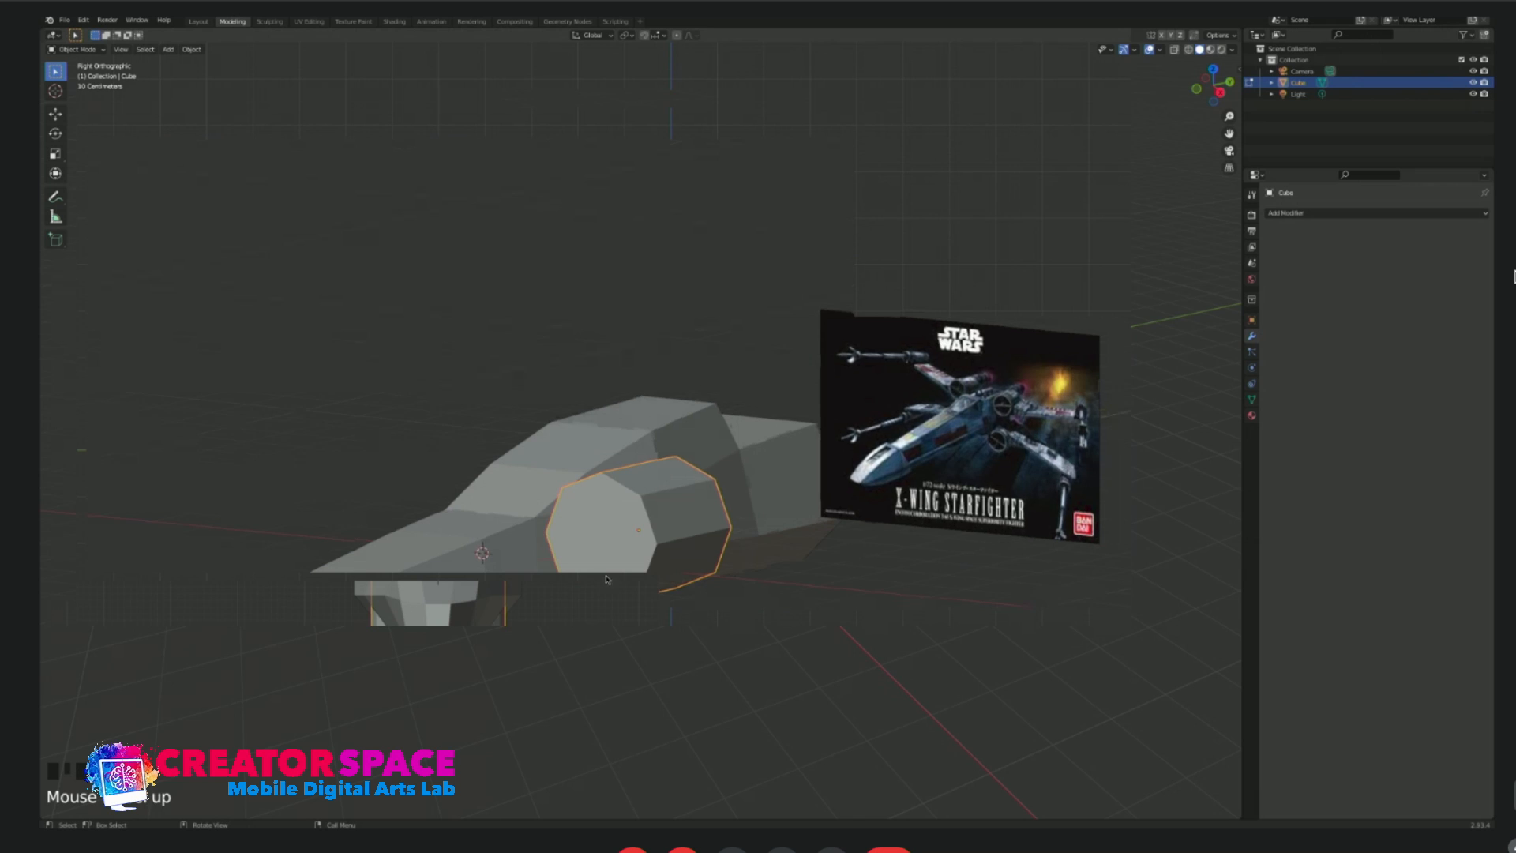
pyautogui.moveTo(636, 534); pyautogui.dragTo(684, 541, button='middle')
pyautogui.press('KP_1')
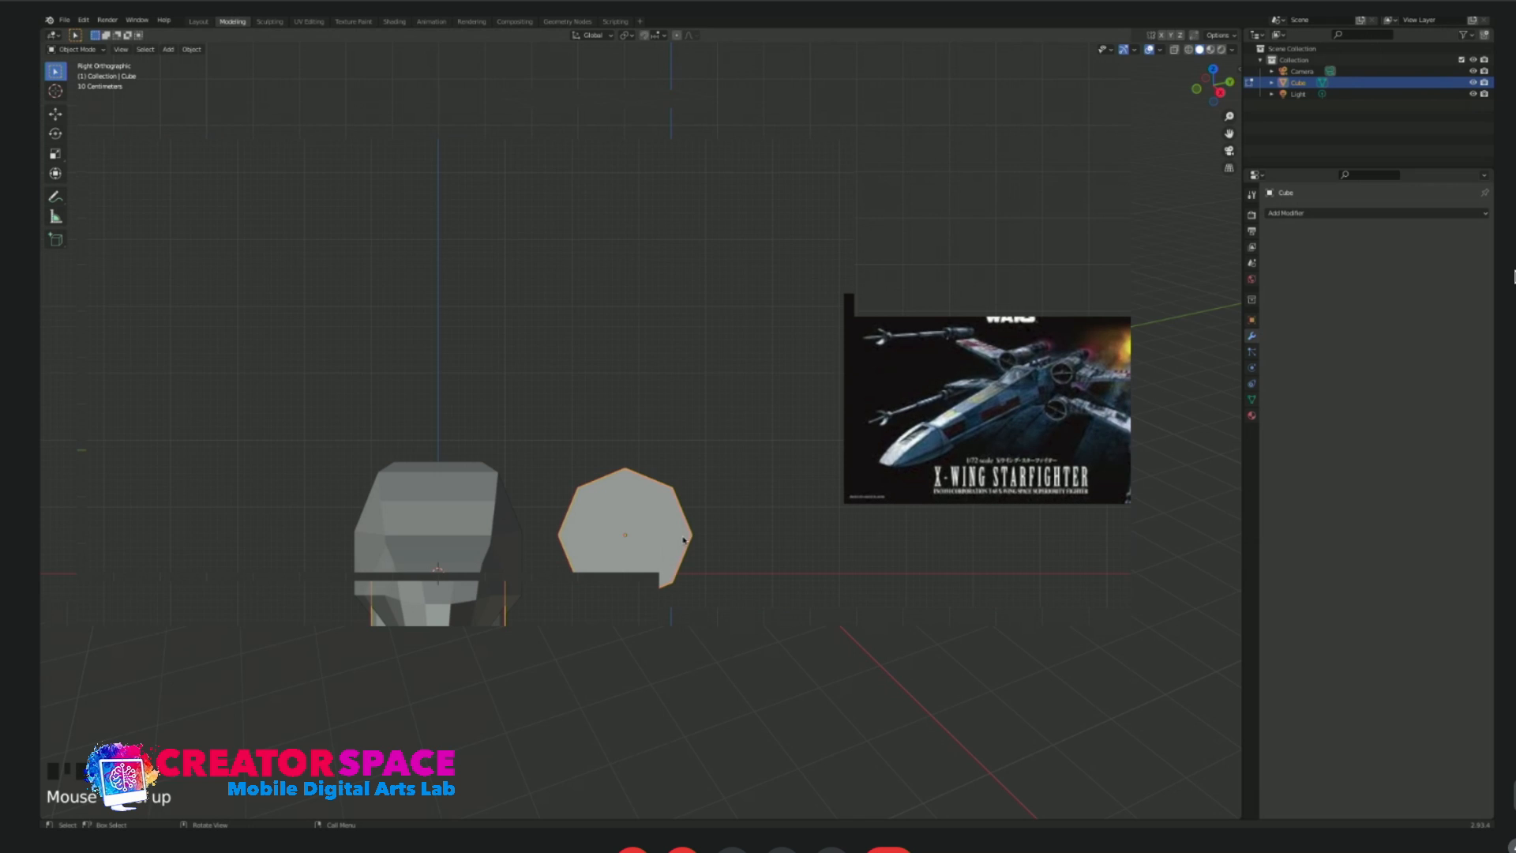
# Try a smaller cylinder placed close beside the fuselage's upper side, and discard it.
pyautogui.press('s')
pyautogui.click(642, 516)
pyautogui.press('g')
pyautogui.click(565, 480)
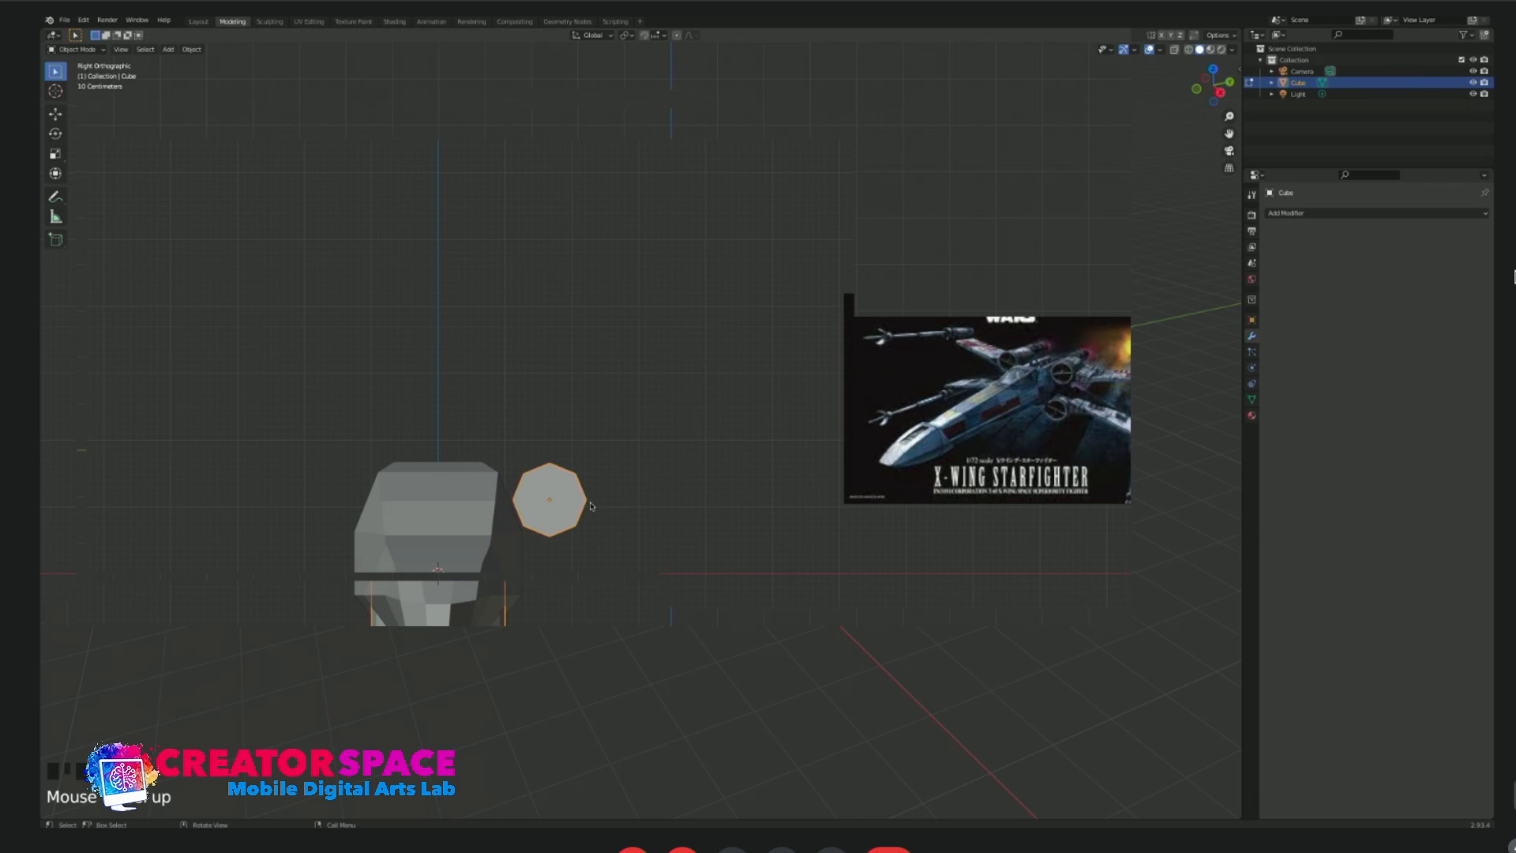
pyautogui.hotkey('ctrl', 'z')
# Add a cube mesh and move it out beside and slightly above the fuselage in front view.
pyautogui.hotkey('shift', 'a')
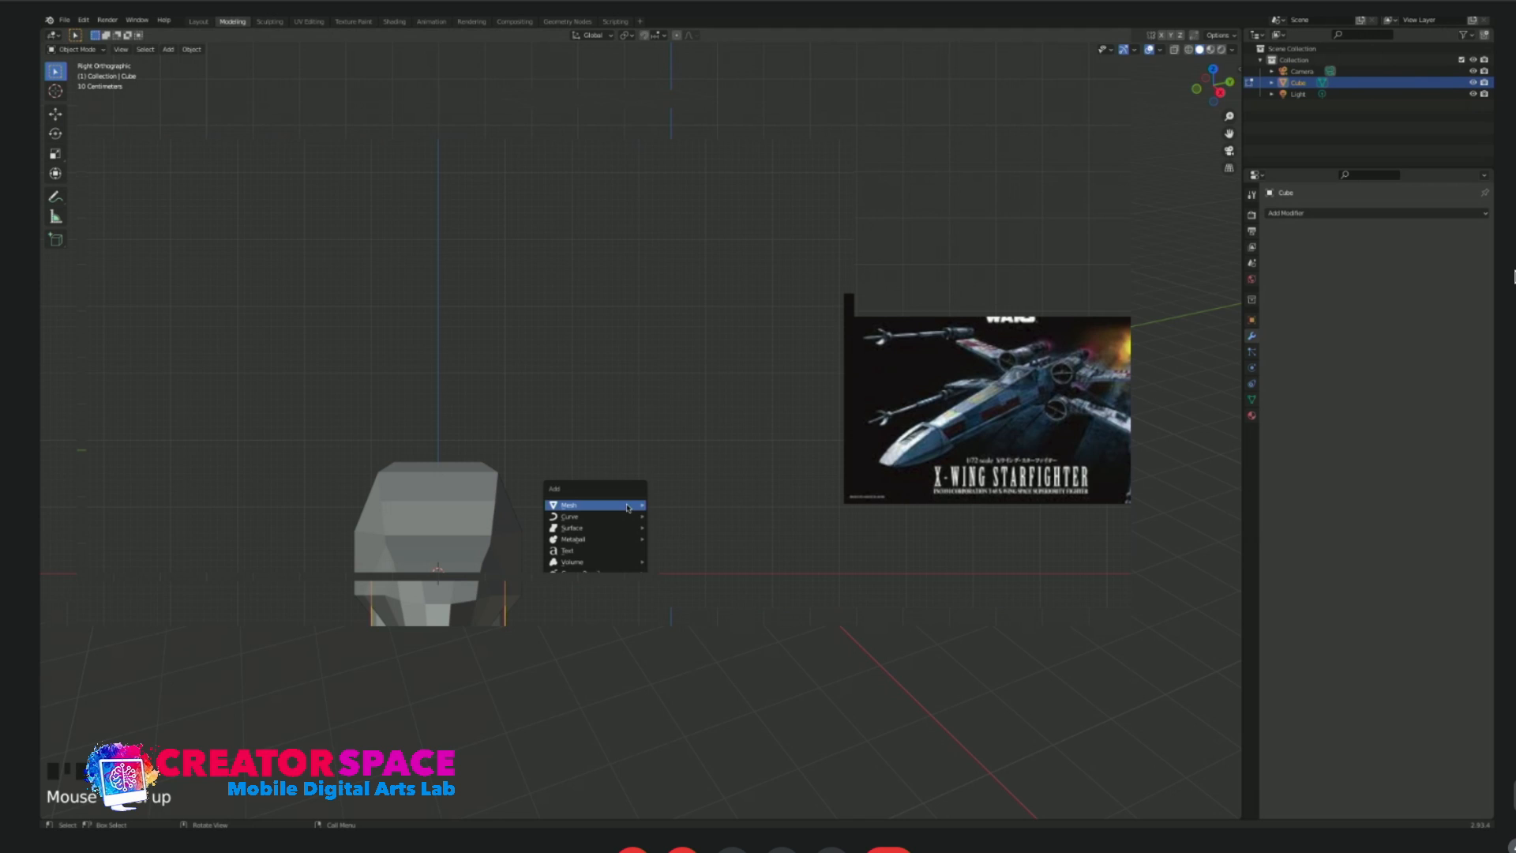
pyautogui.moveTo(627, 505)
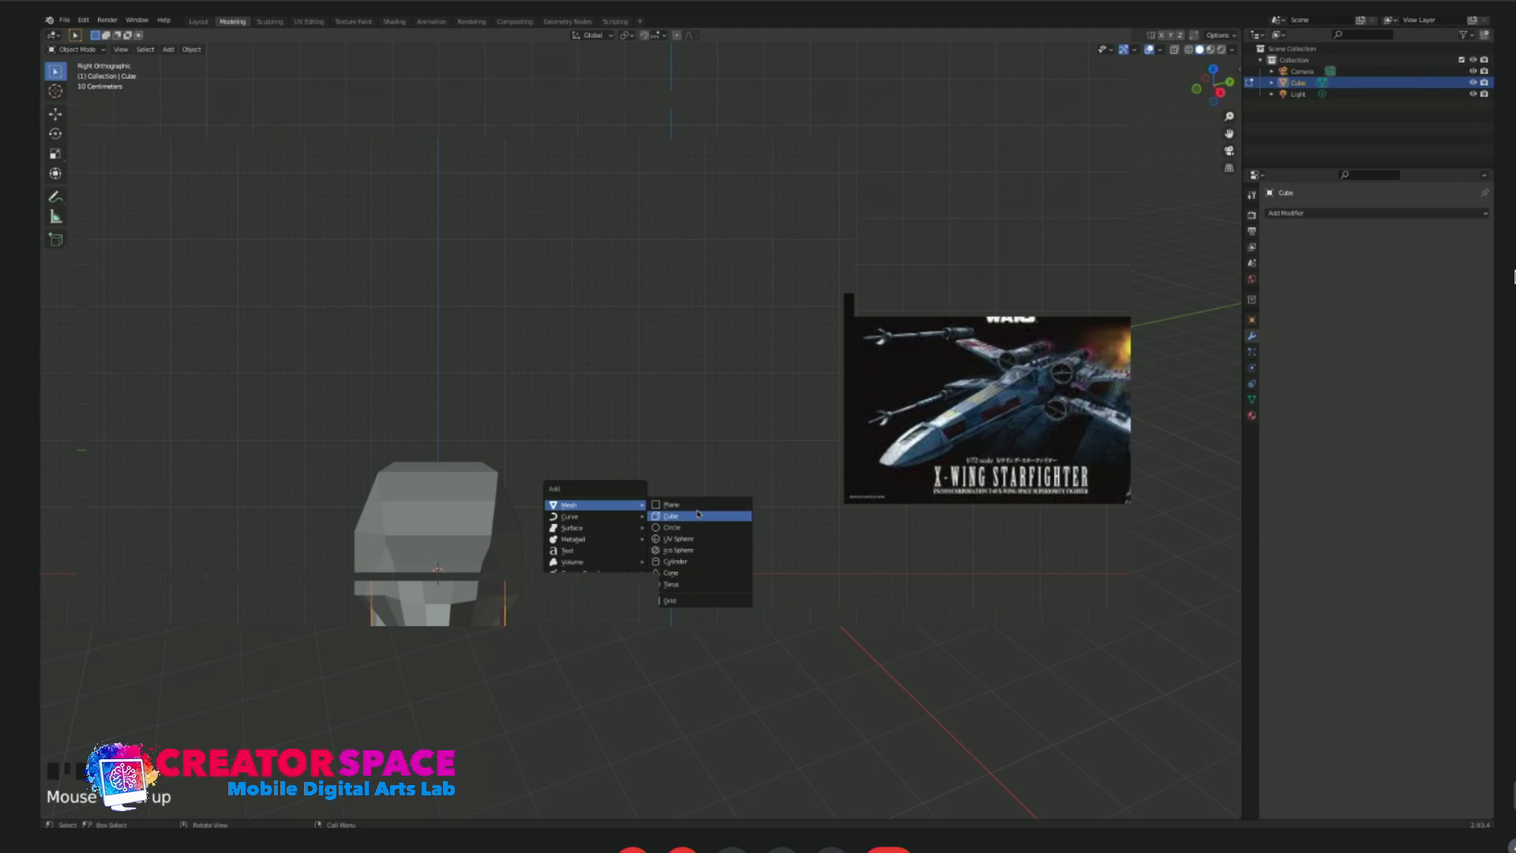
pyautogui.click(698, 518)
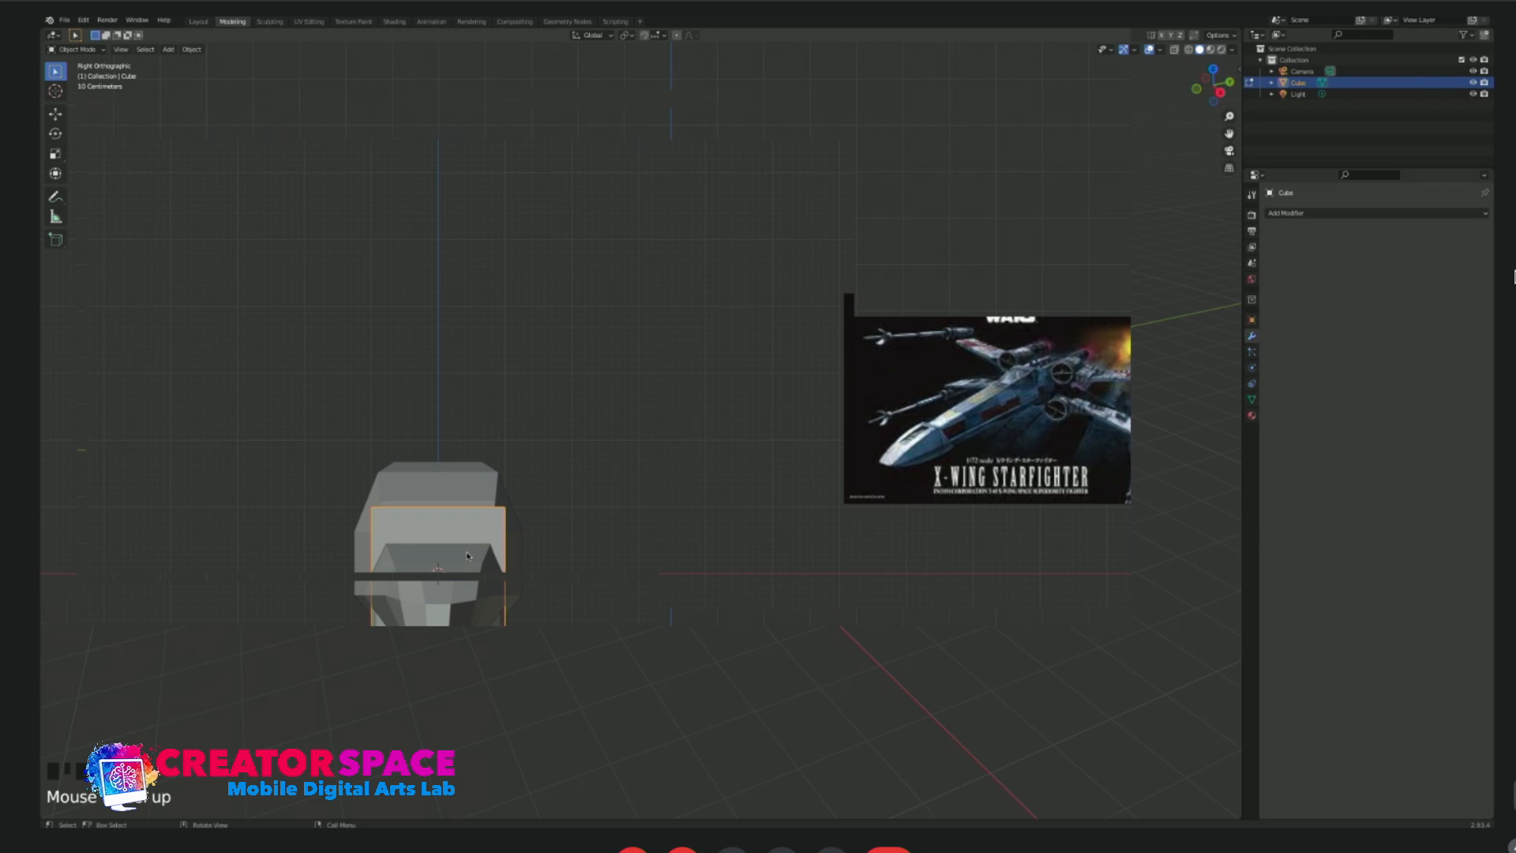
pyautogui.moveTo(467, 556); pyautogui.dragTo(662, 455)
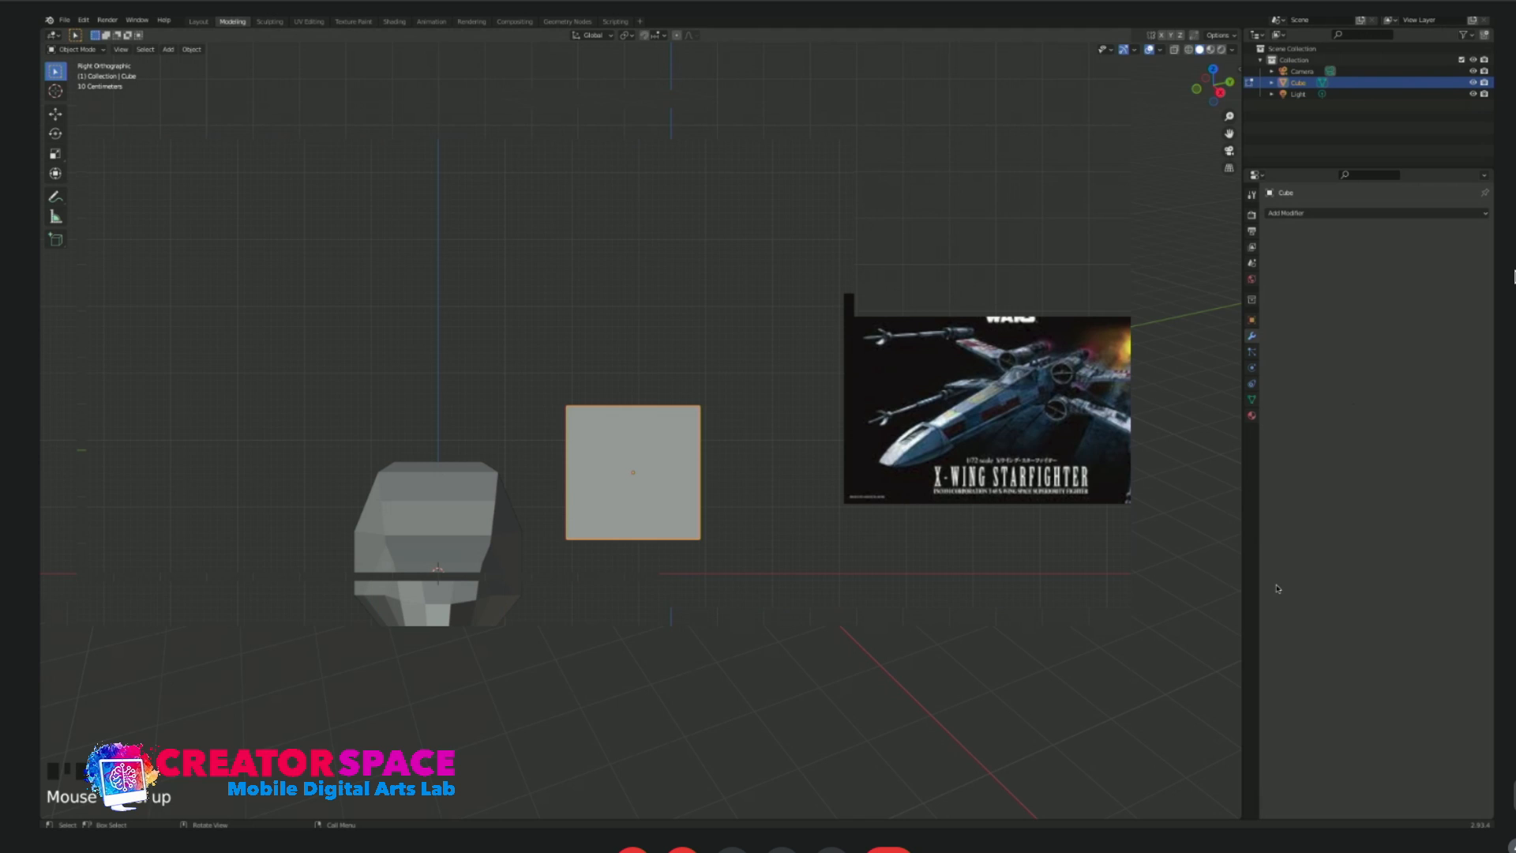
# Add a level 1 Subdivision Surface modifier to the cube and raise its subdivision until it looks like a smooth sphere.
pyautogui.hotkey('ctrl', '1')
pyautogui.moveTo(725, 460); pyautogui.dragTo(666, 447, button='middle')
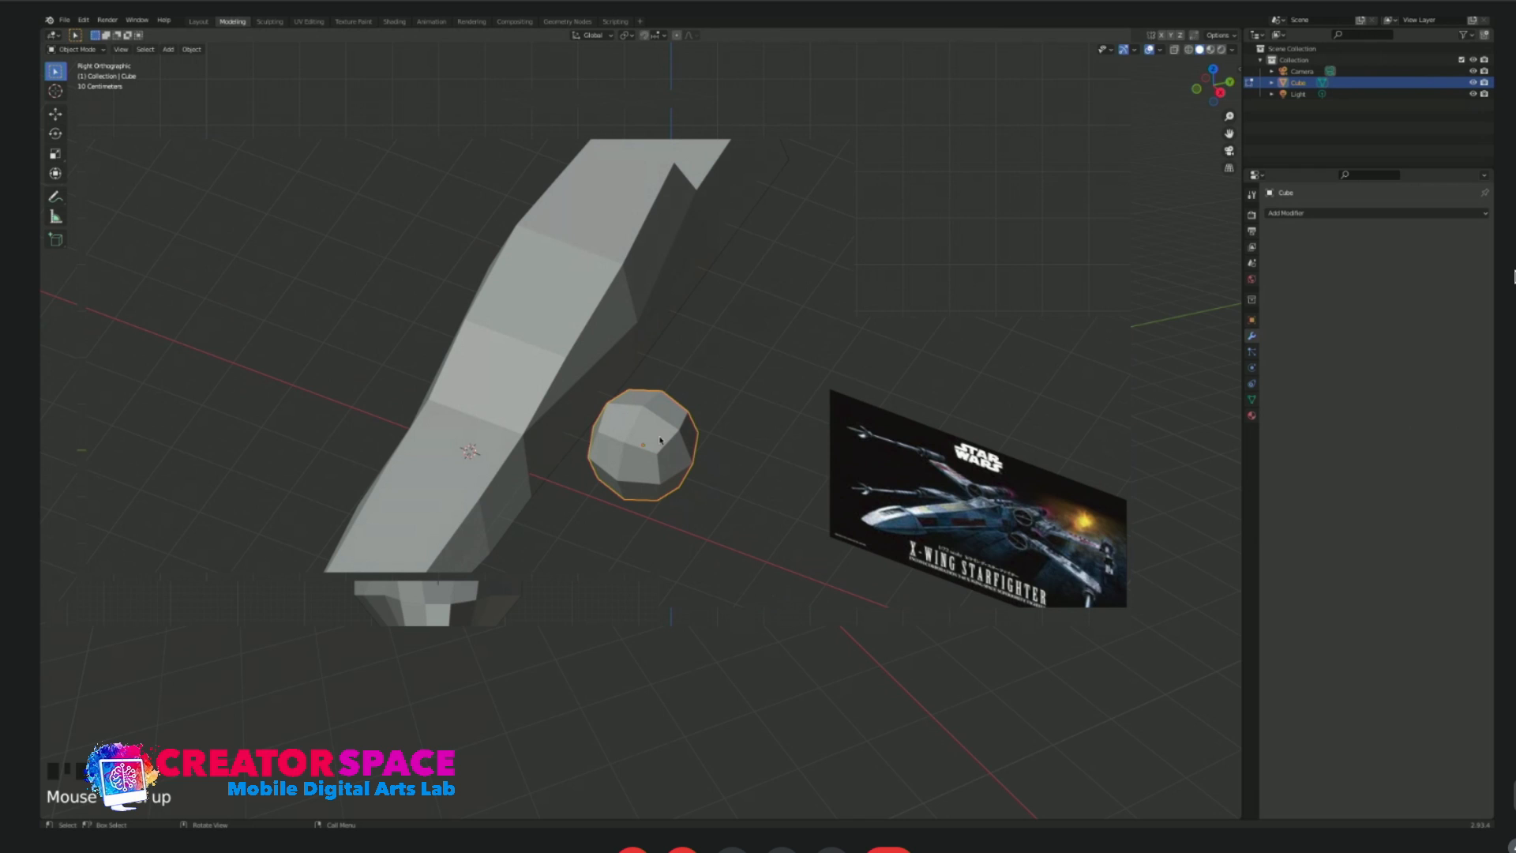
pyautogui.click(1474, 430)
pyautogui.click(1474, 430)
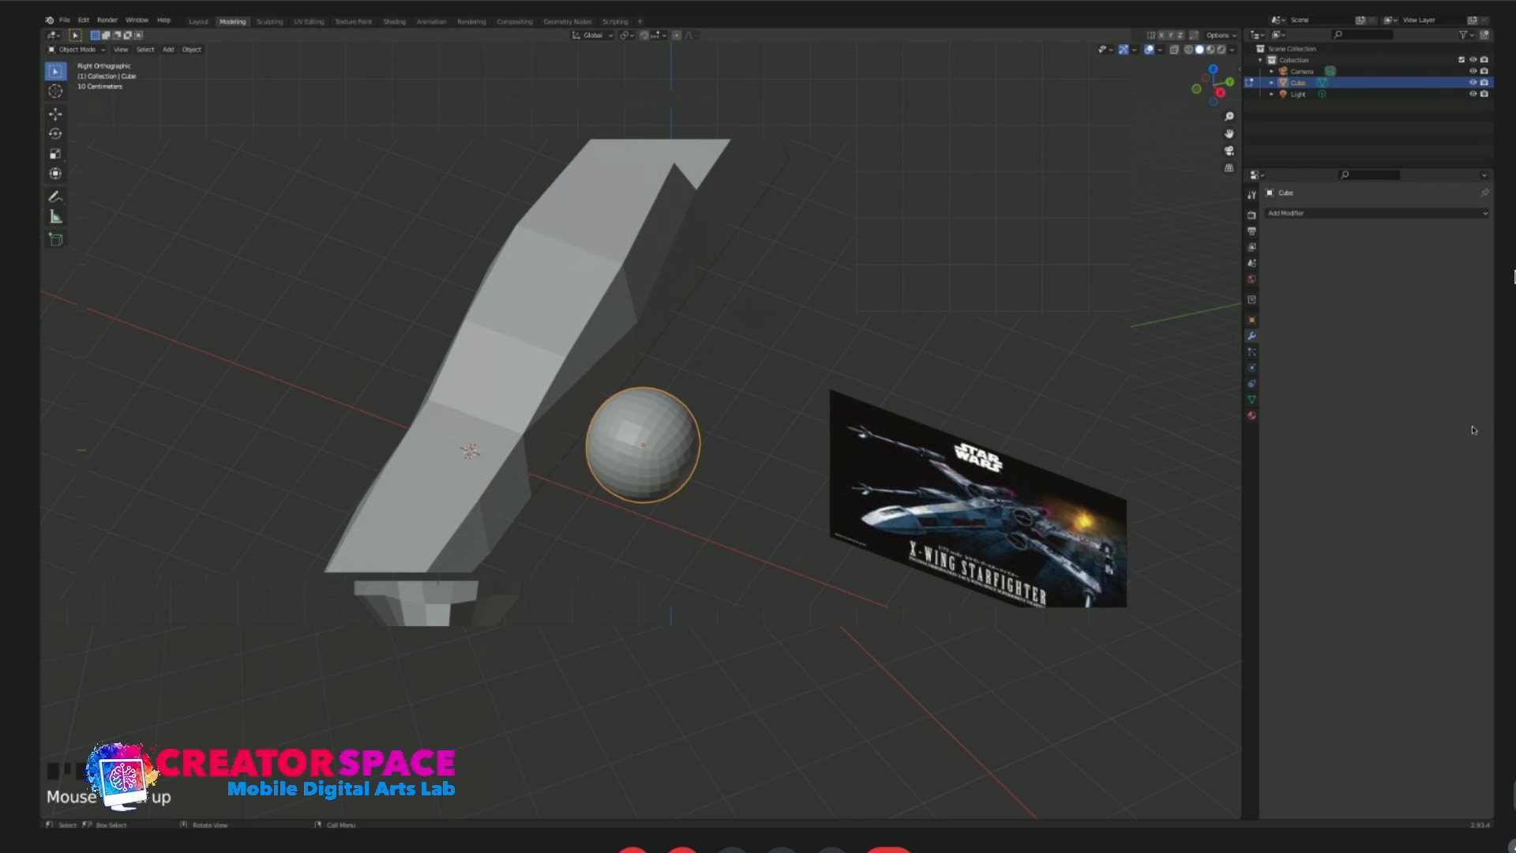
pyautogui.click(1474, 429)
pyautogui.click(709, 430)
# Examine the subdivided cube up close and compare its smoothed surface with the underlying cube cage in edit mode.
pyautogui.moveTo(689, 483)
pyautogui.mouseDown(button='middle')
pyautogui.moveTo(707, 467)
pyautogui.moveTo(681, 493)
pyautogui.mouseUp(button='middle')
pyautogui.scroll(3, 681, 493)
pyautogui.scroll(2, 680, 494)
pyautogui.click(678, 468)
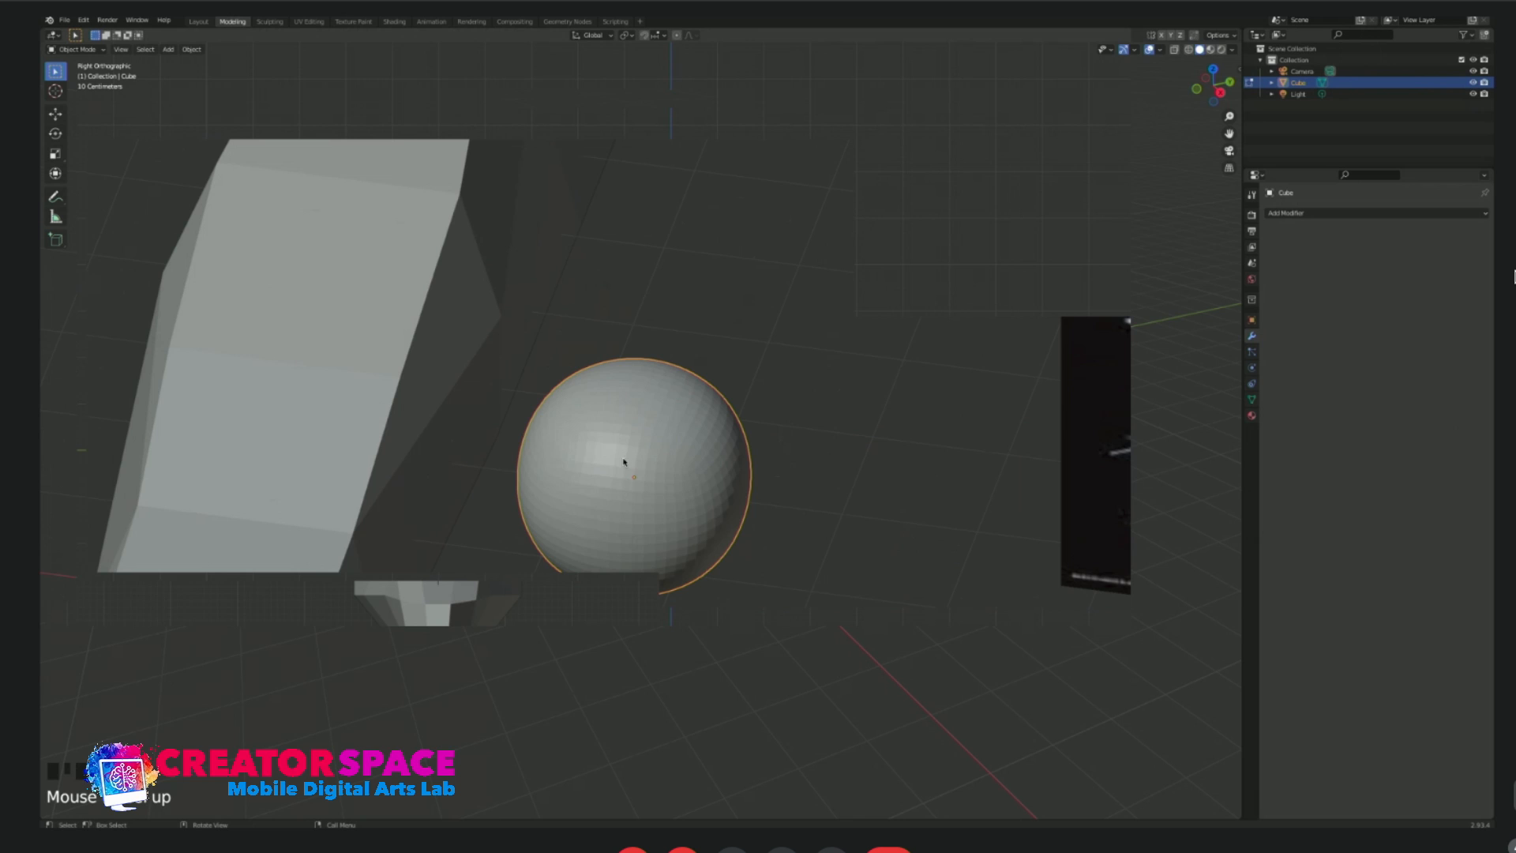
pyautogui.scroll(-3, 674, 485)
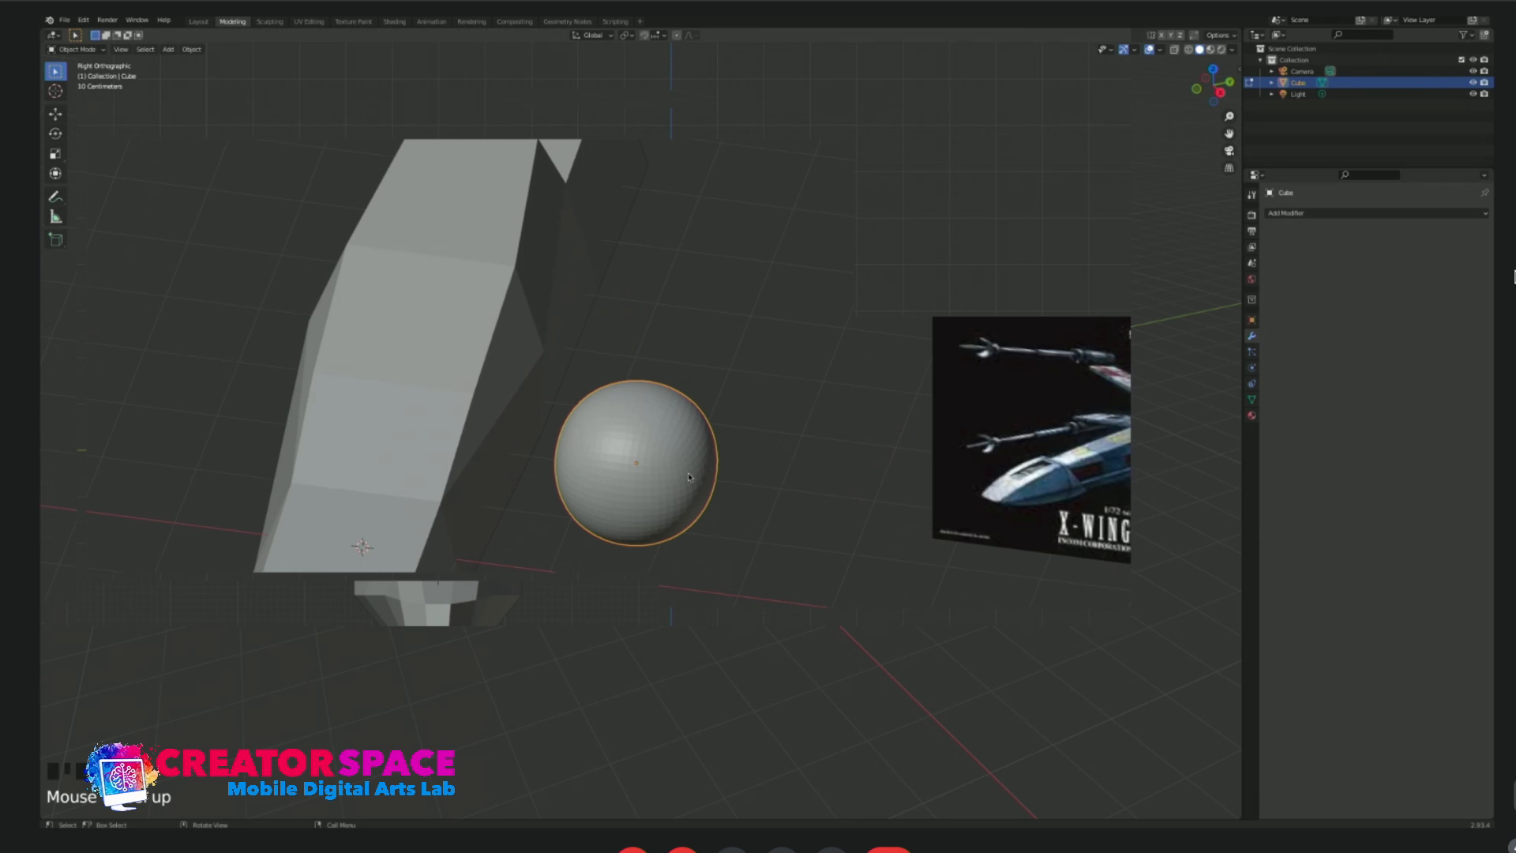
pyautogui.press('Tab')
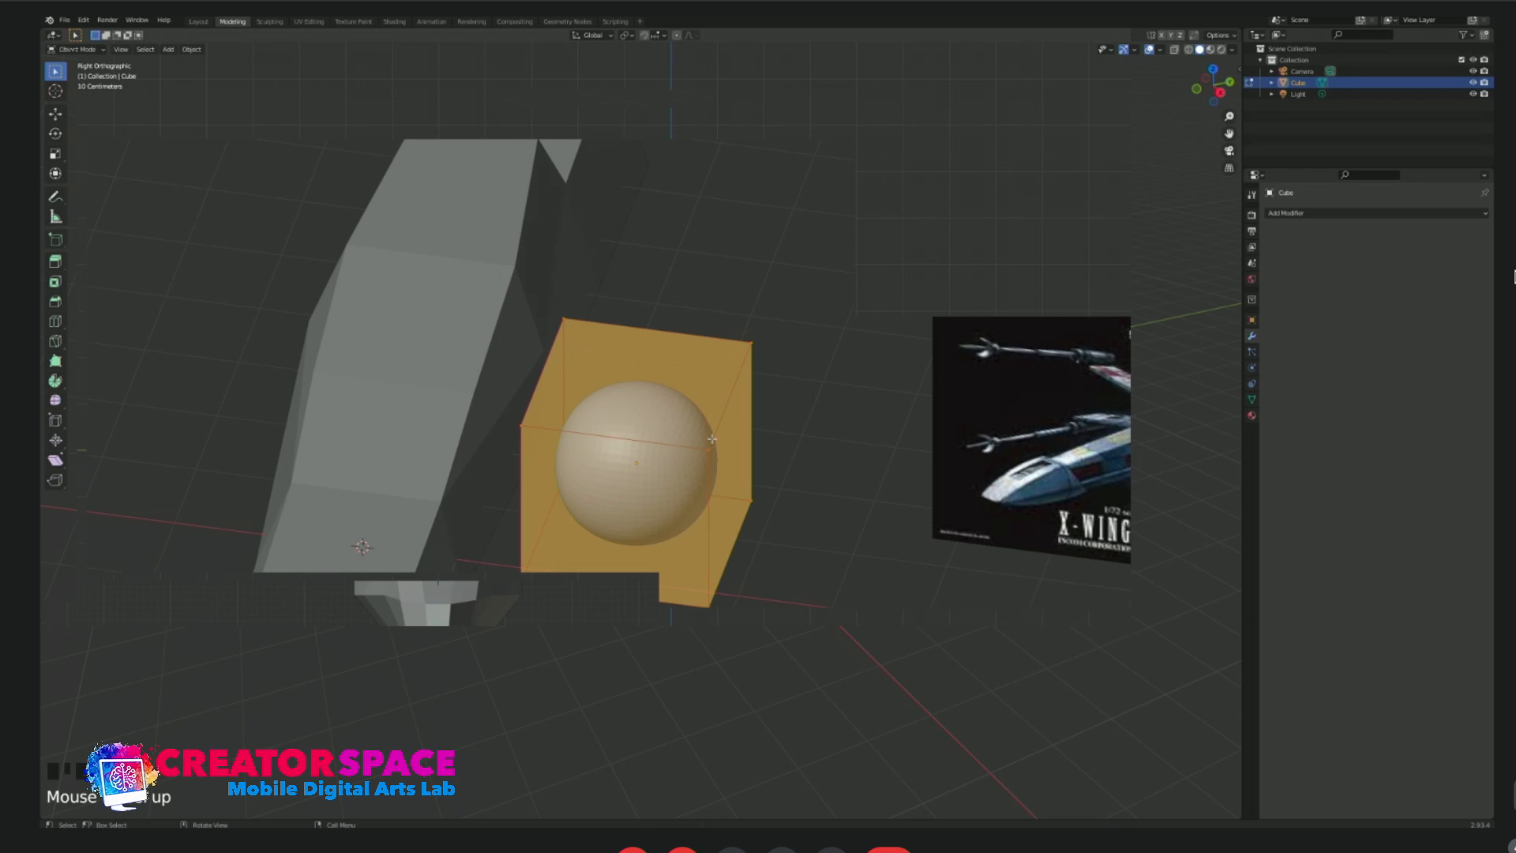
pyautogui.press('Tab')
pyautogui.press('Tab')
pyautogui.press('Tab')
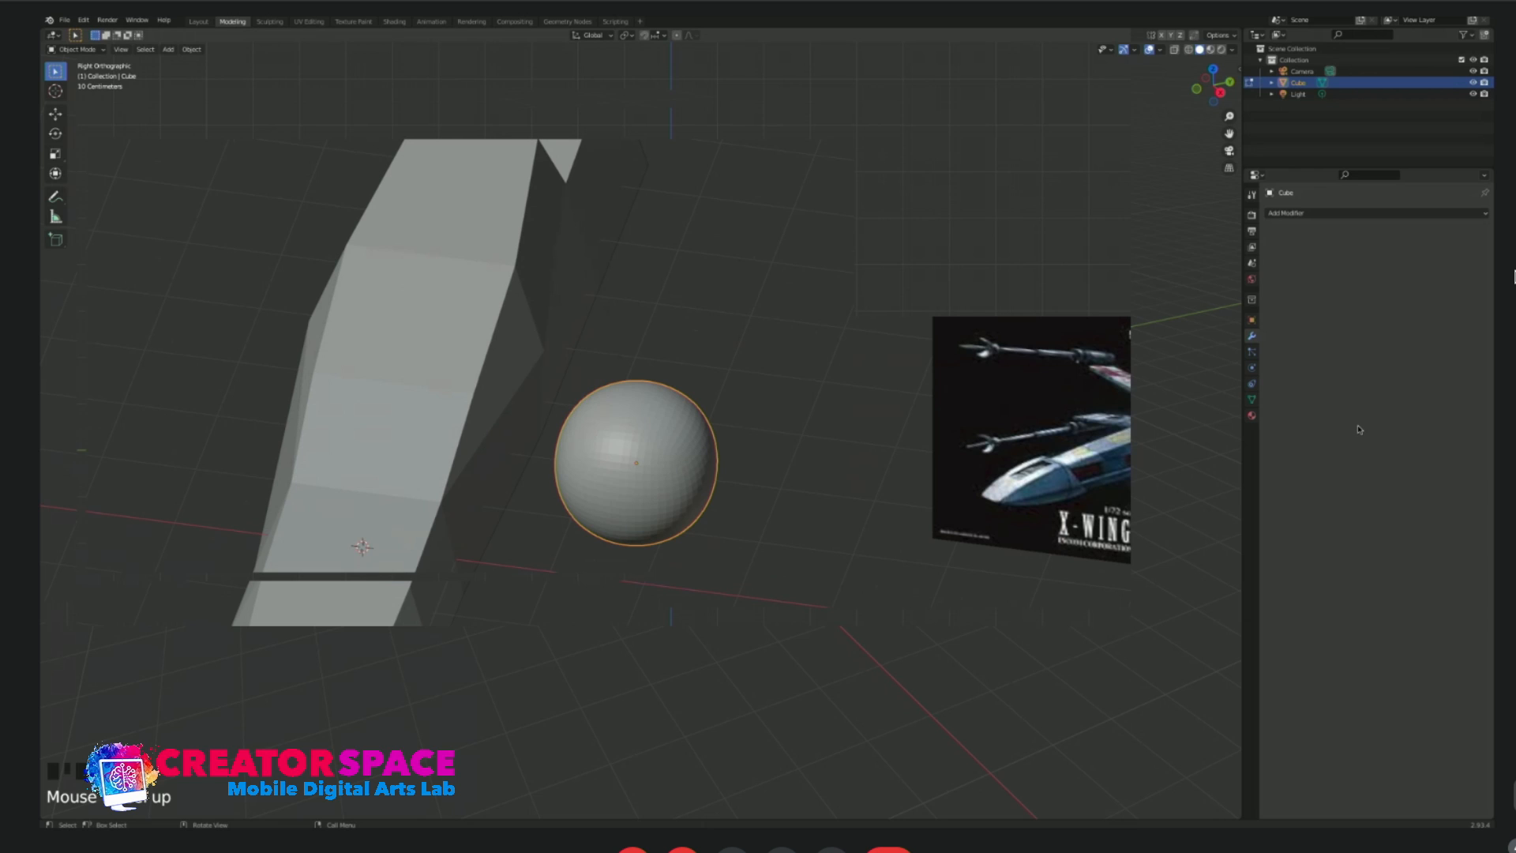
# Step the cube's subdivision back to a coarser, visibly faceted sphere.
pyautogui.hotkey('ctrl', 'z')
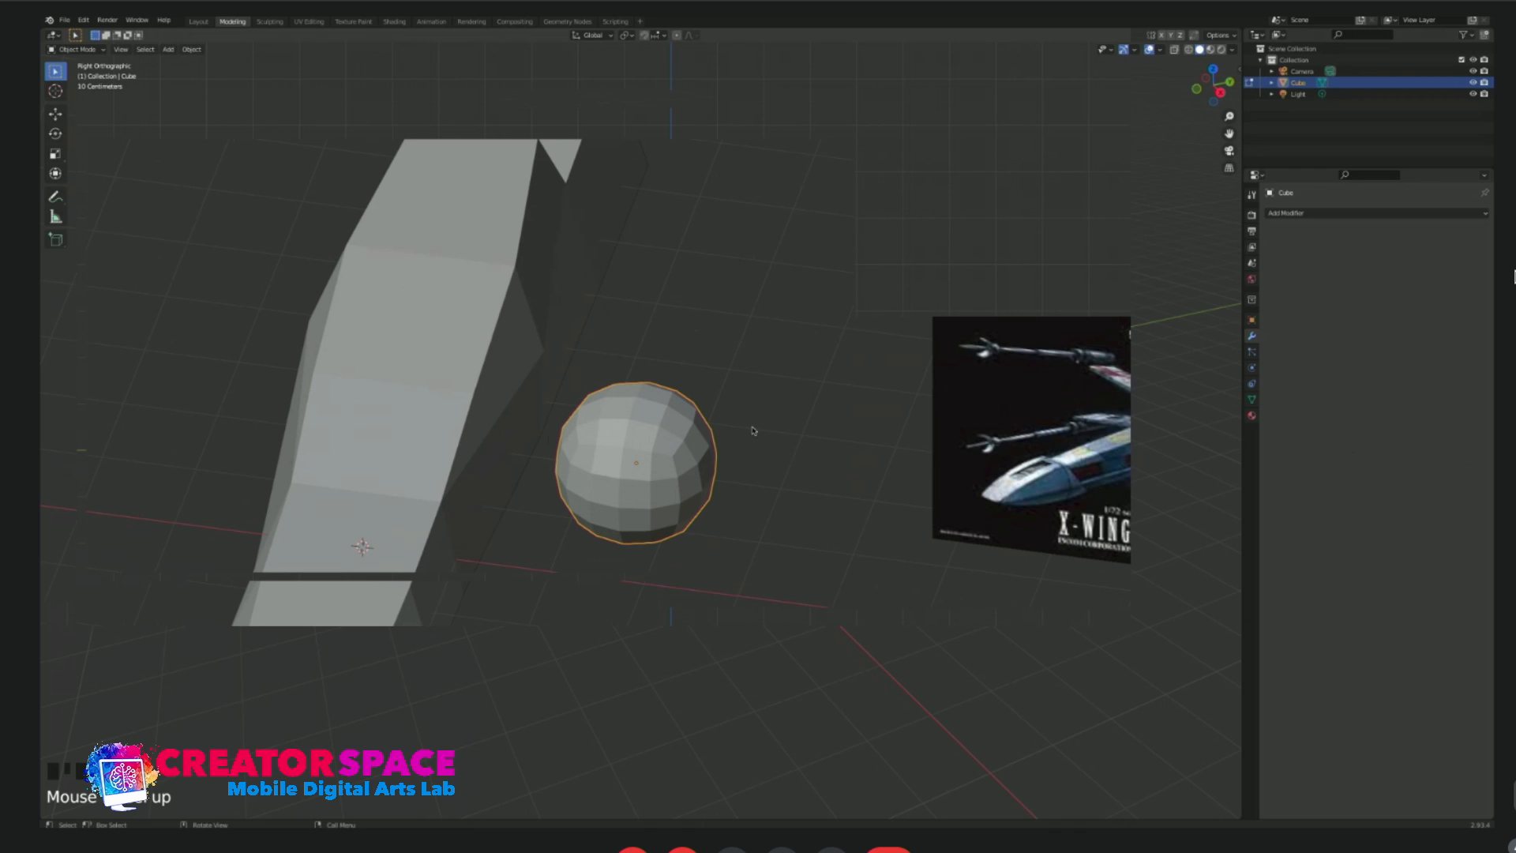
pyautogui.scroll(-2, 748, 489)
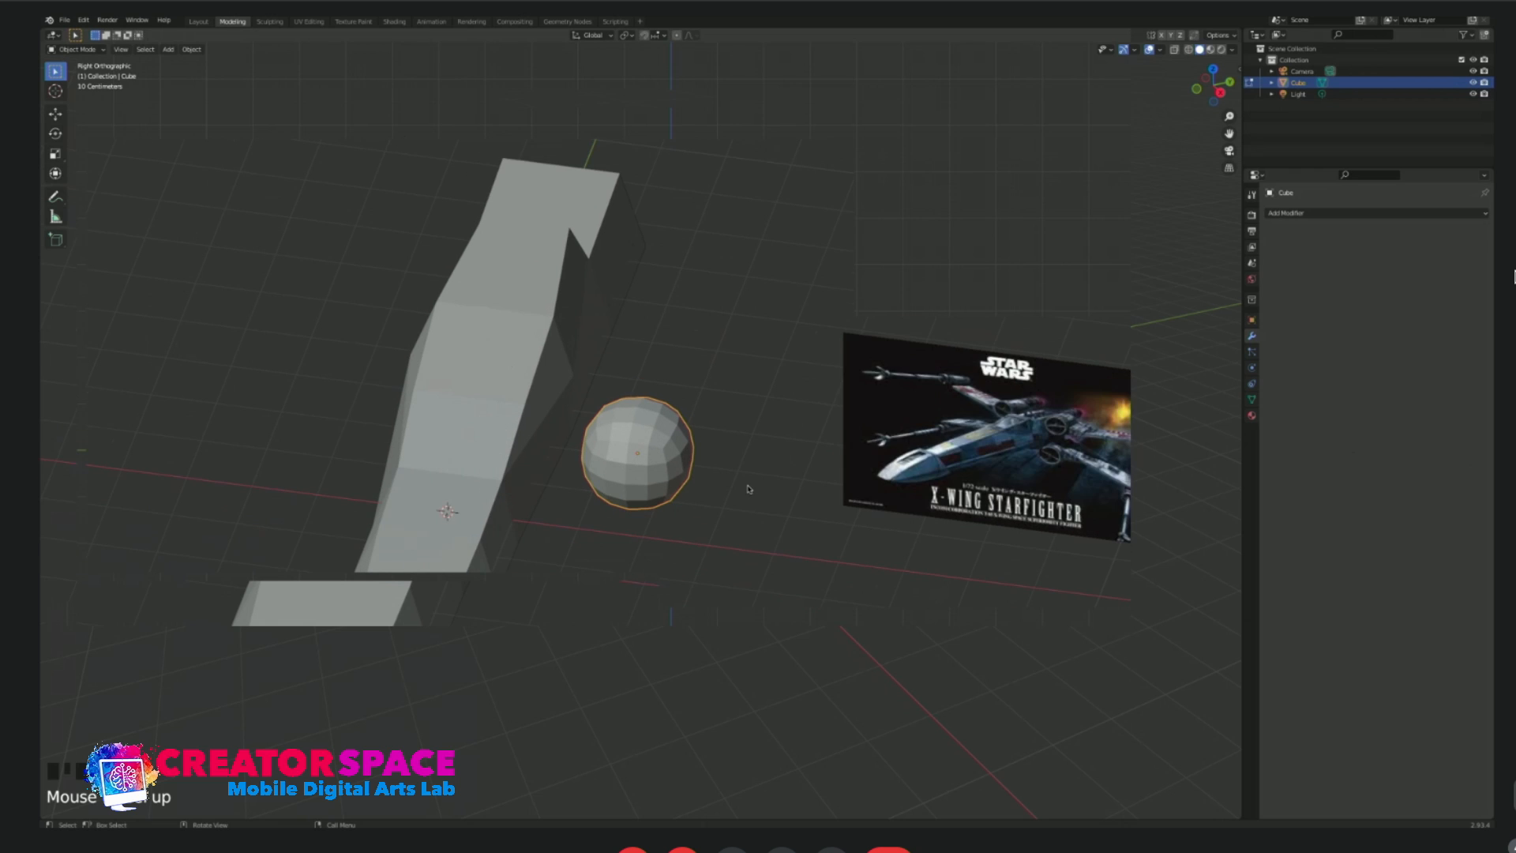
pyautogui.scroll(3, 746, 498)
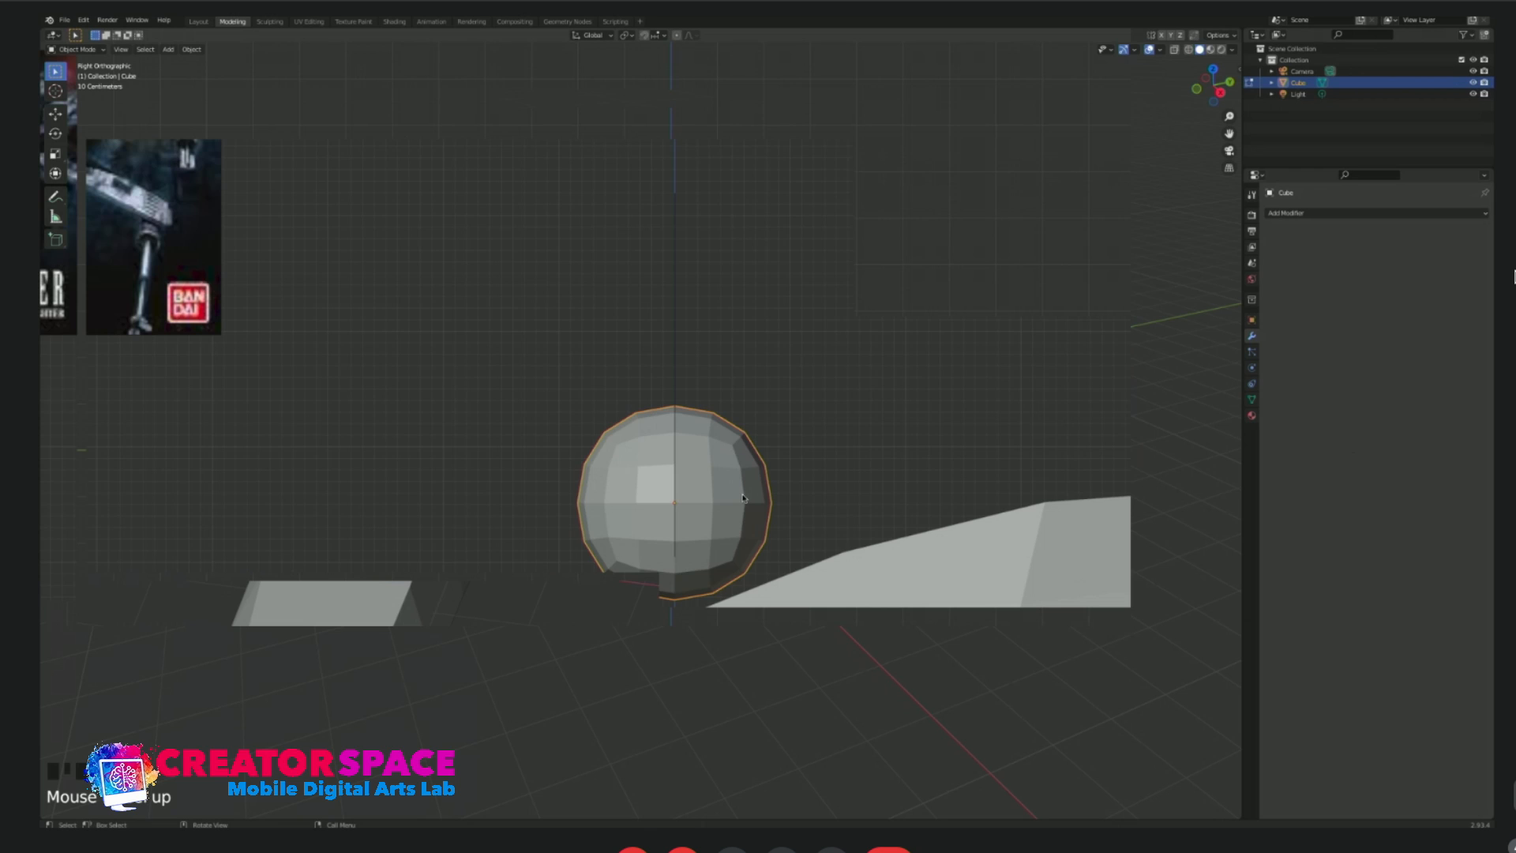
pyautogui.moveTo(710, 502); pyautogui.dragTo(929, 507)
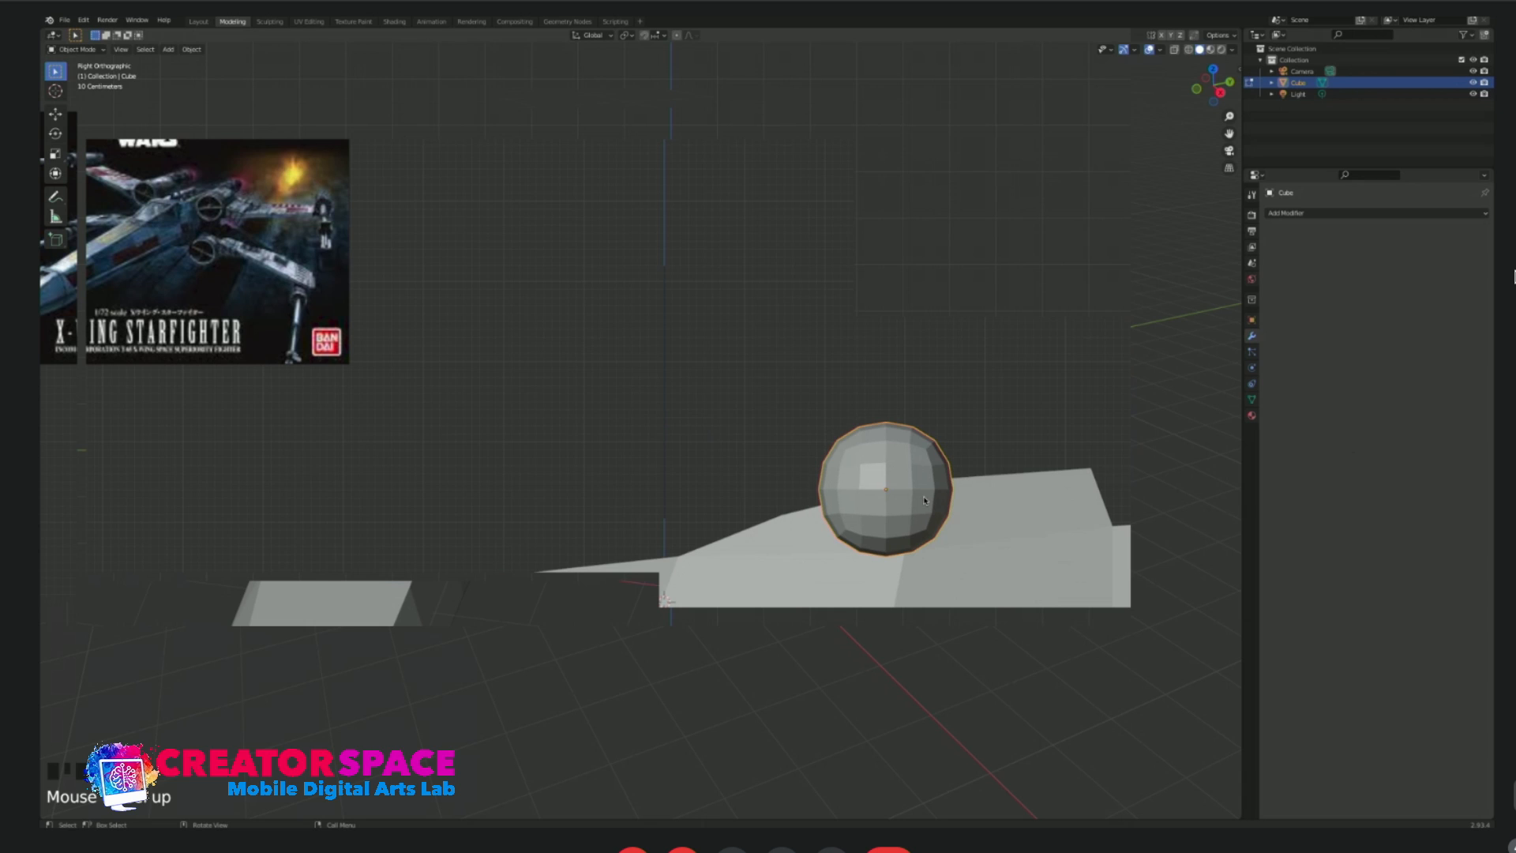
# Stretch the cube mesh along the Y axis to about three times its length and shift it slightly toward the fuselage's rear.
pyautogui.press('Tab')
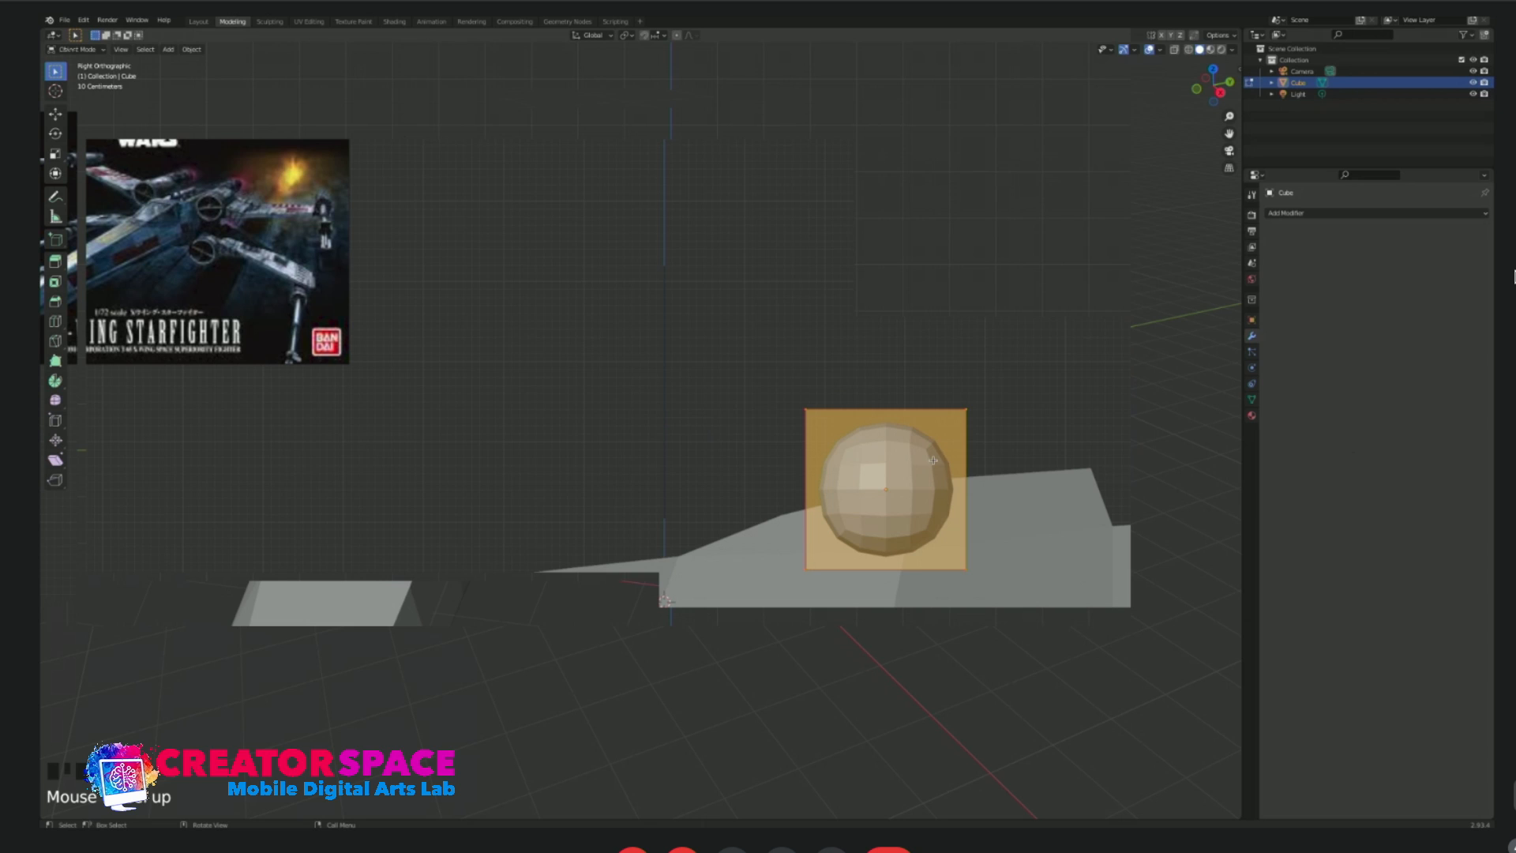
pyautogui.press('s')
pyautogui.press('y')
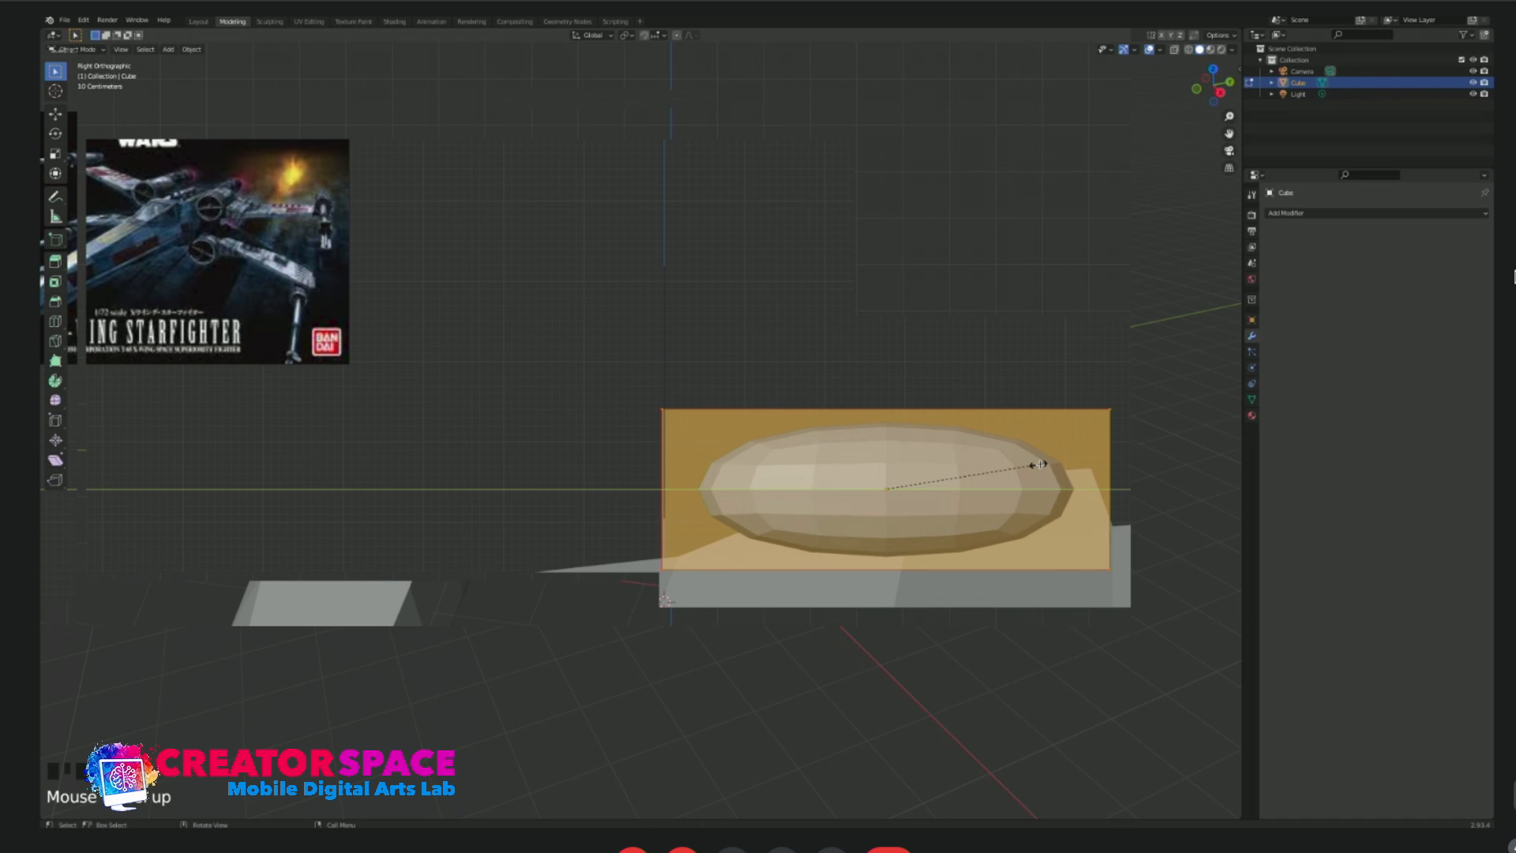
pyautogui.click(1090, 487)
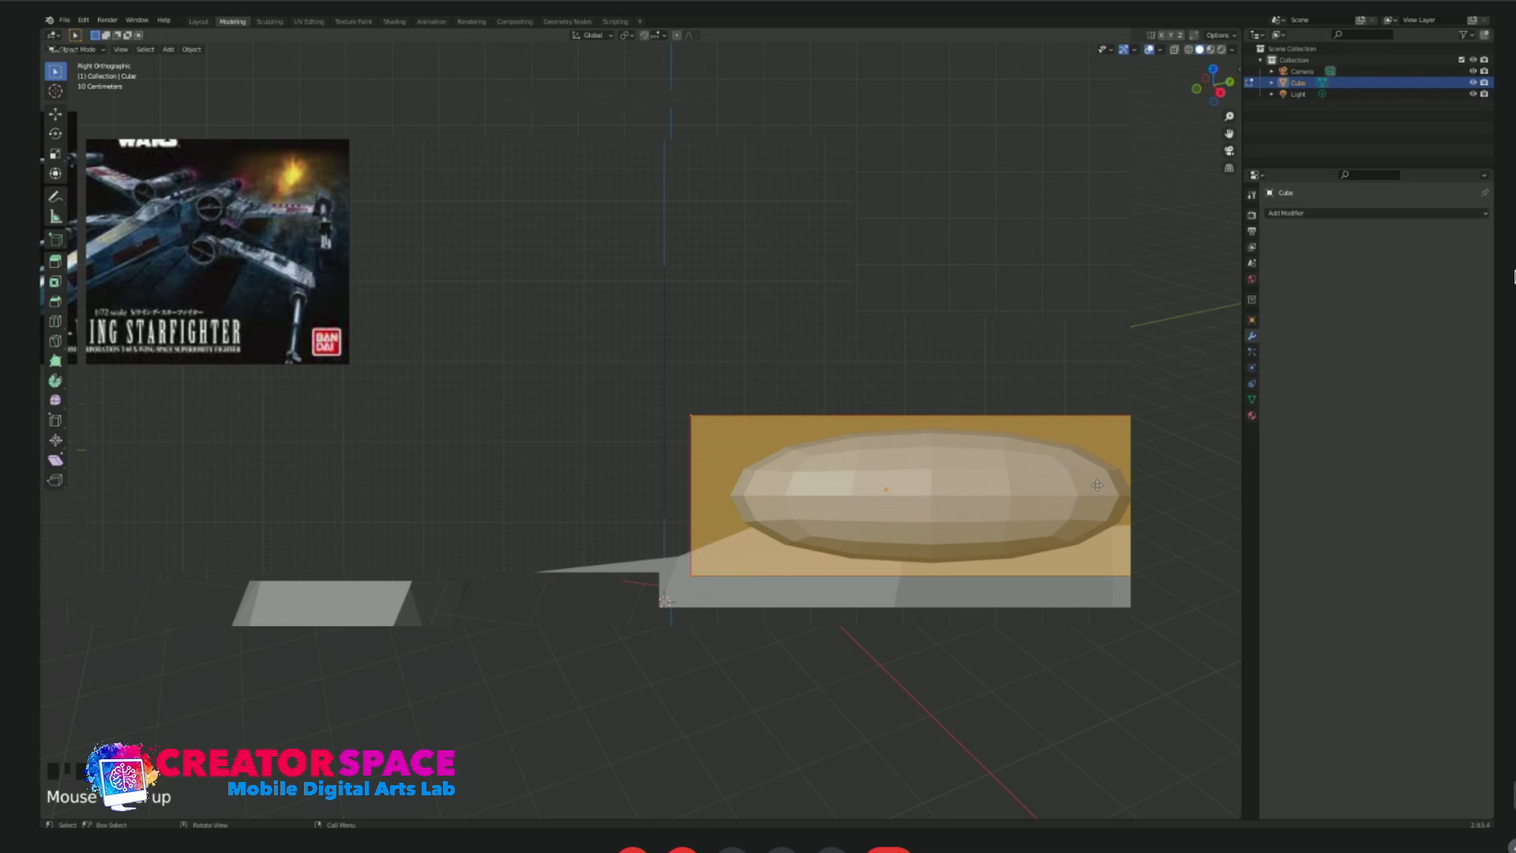
pyautogui.click(957, 415)
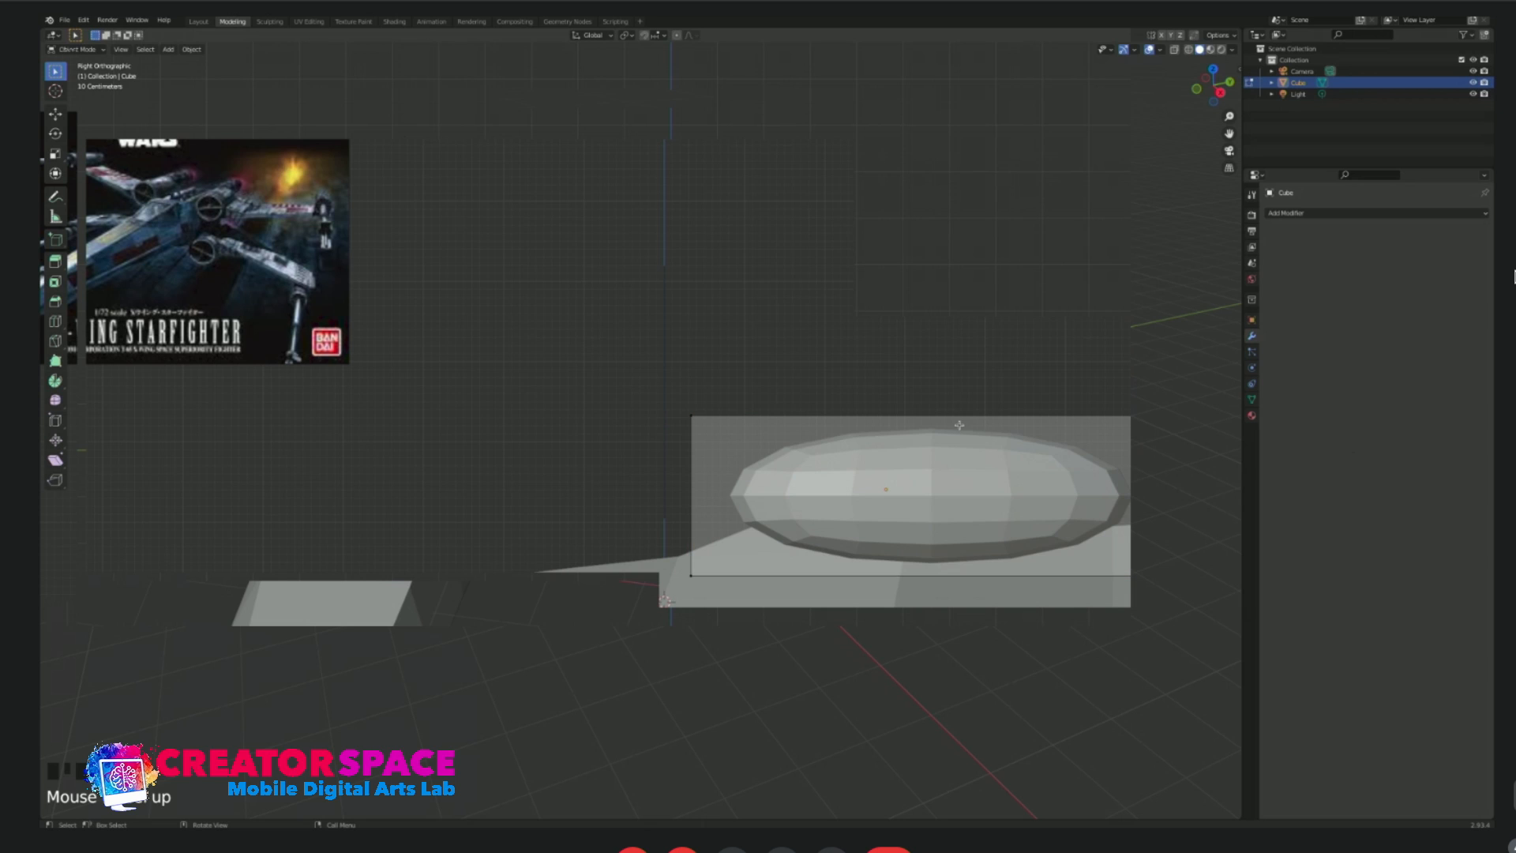
# Add two evenly spaced loop cuts across the length of the stretched box.
pyautogui.click(941, 576)
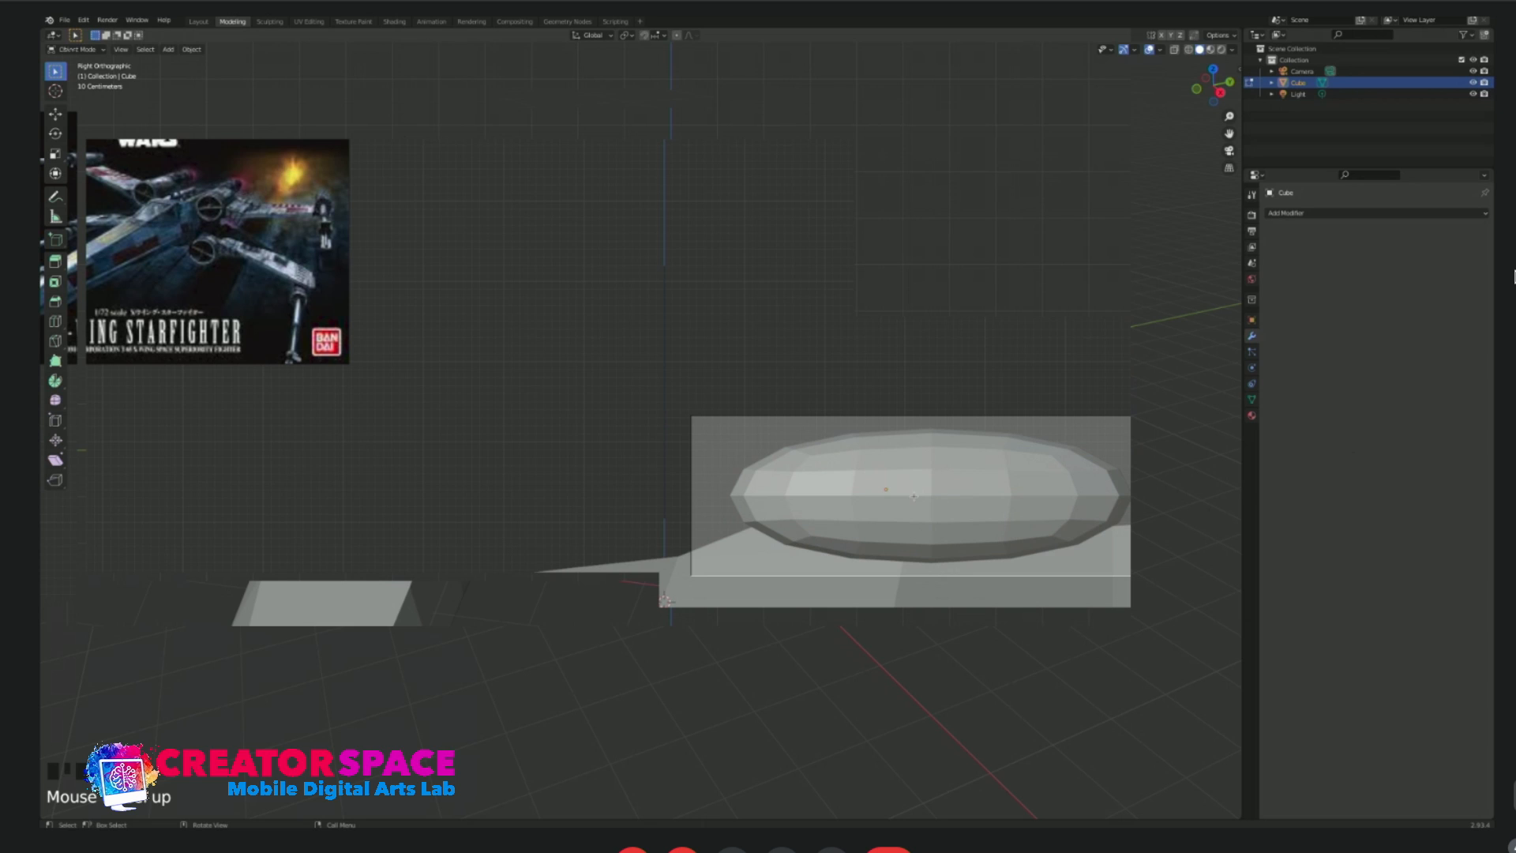
pyautogui.hotkey('ctrl', 'r')
pyautogui.scroll(1, 918, 566)
pyautogui.click(918, 566)
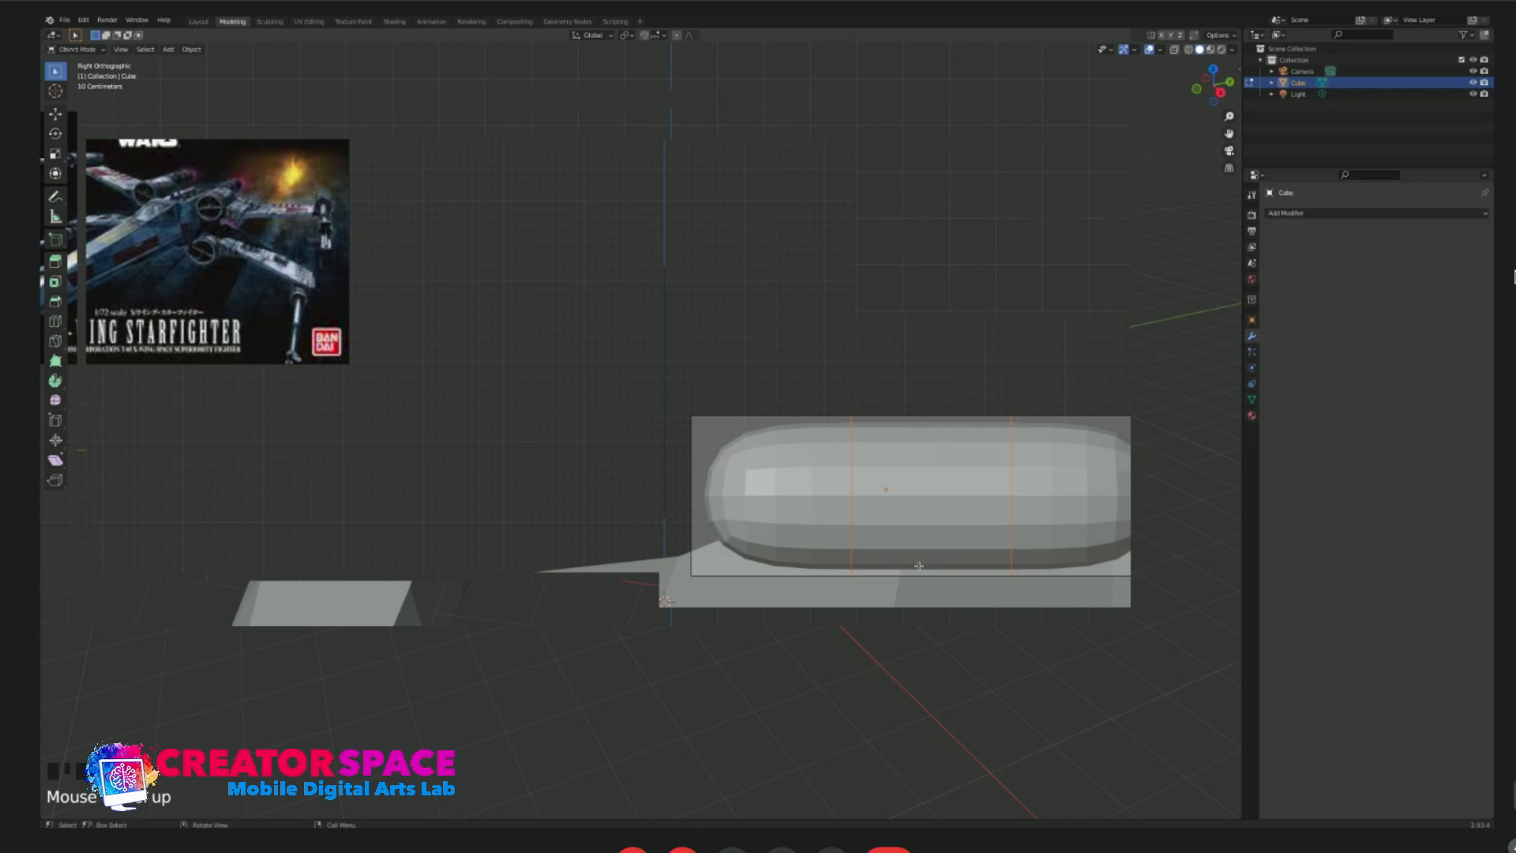
# Move the two edge loops outward toward the front and rear ends to make the capsule's ends blunter, and leave edit mode.
pyautogui.click(852, 465)
pyautogui.press('g')
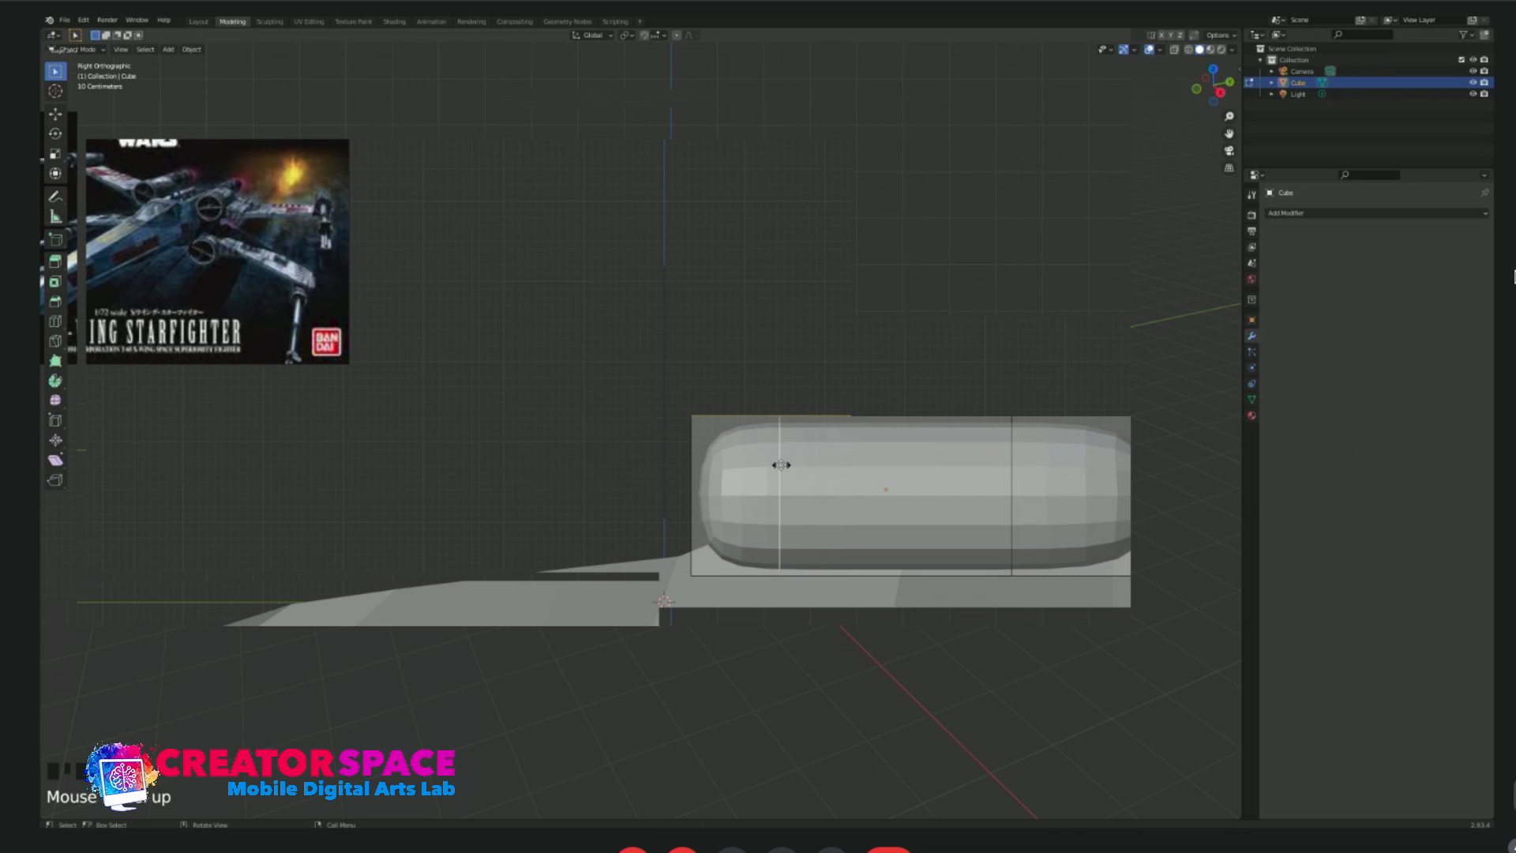
pyautogui.click(739, 464)
pyautogui.click(1014, 468)
pyautogui.press('g')
pyautogui.click(1165, 477)
pyautogui.press('Tab')
# Scale the capsule down to about two-thirds size and place it close beside the fuselage's upper side in front view.
pyautogui.moveTo(936, 377); pyautogui.dragTo(858, 425, button='middle')
pyautogui.press('KP_1')
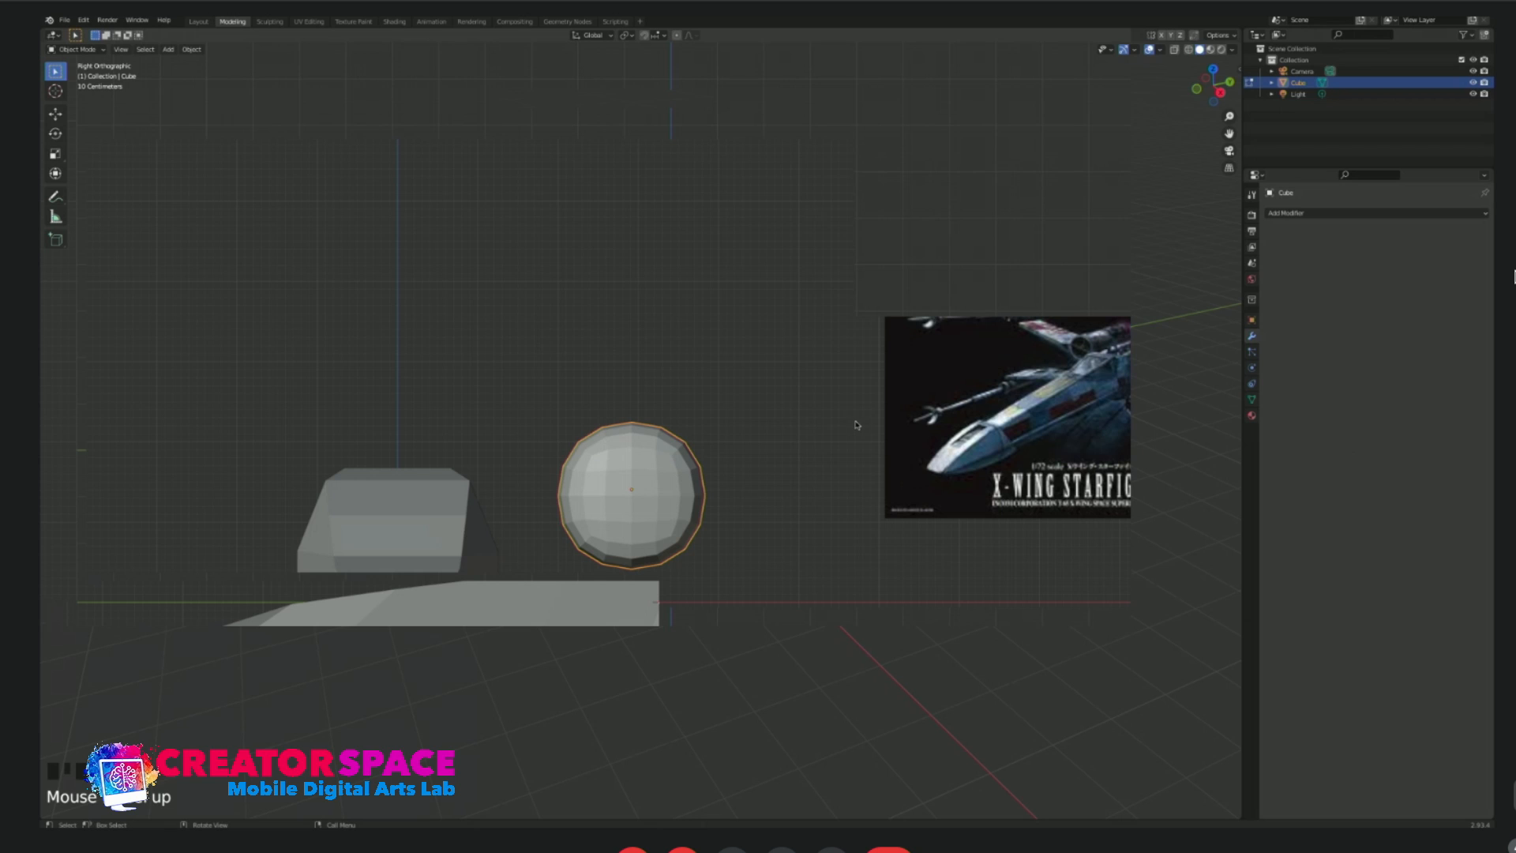
pyautogui.press('s')
pyautogui.click(679, 488)
pyautogui.press('g')
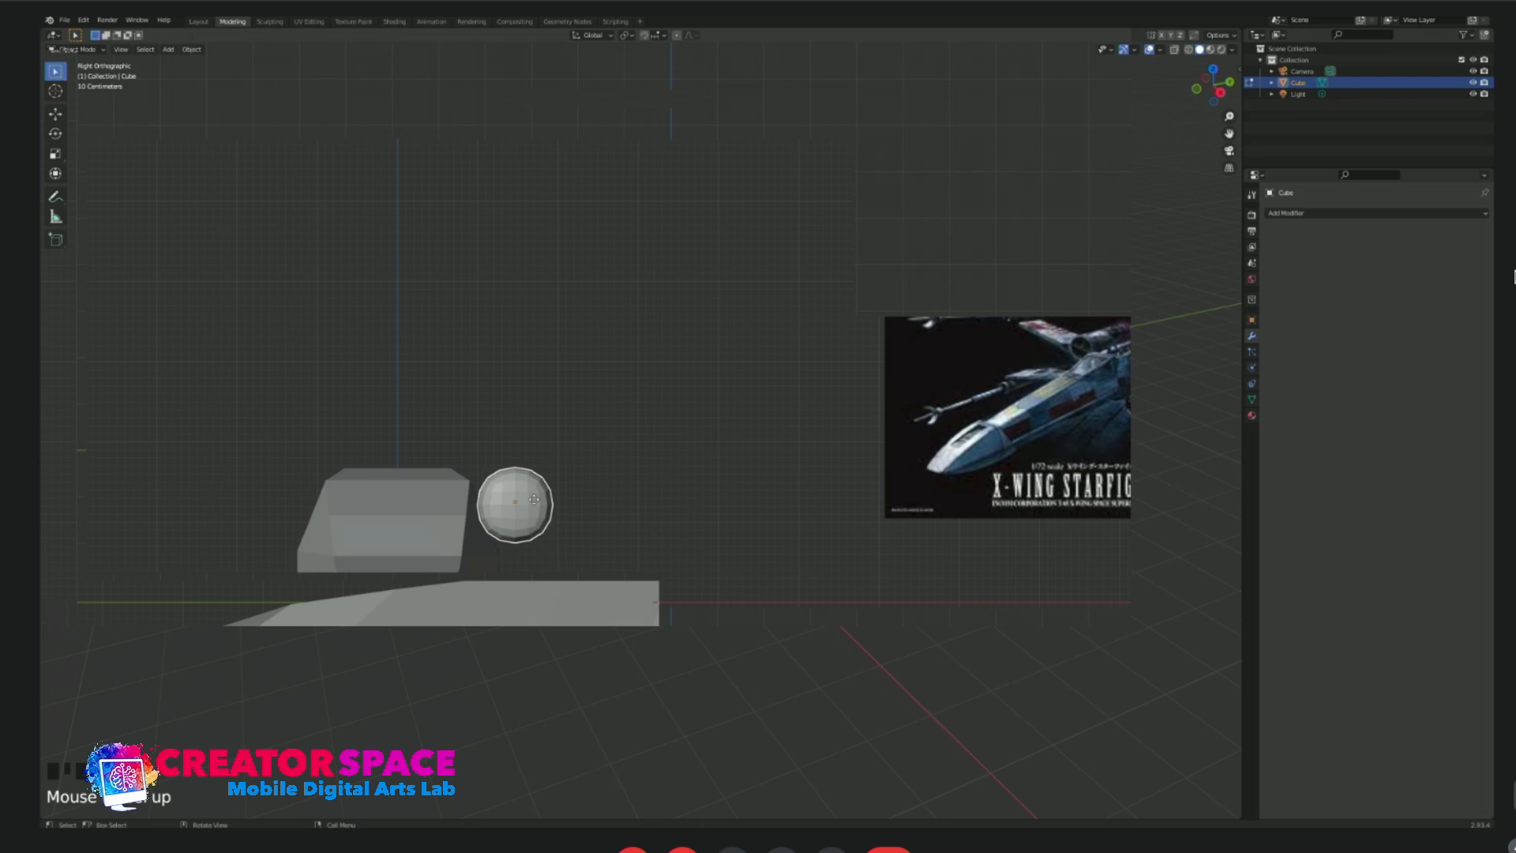
pyautogui.click(558, 496)
pyautogui.press('s')
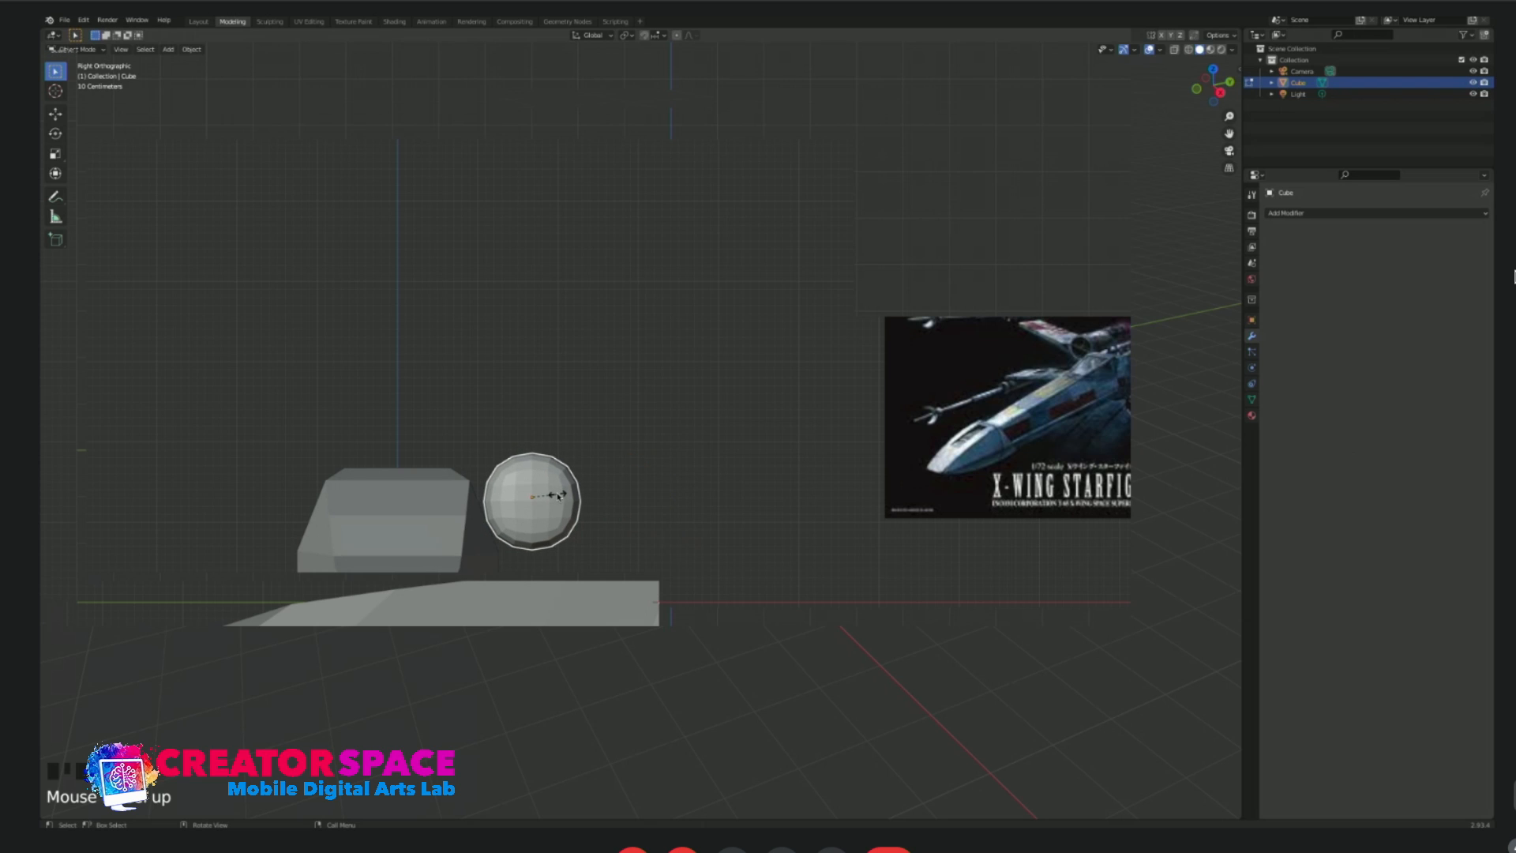
pyautogui.click(566, 495)
pyautogui.press('g')
pyautogui.click(563, 489)
pyautogui.press('g')
pyautogui.click(563, 488)
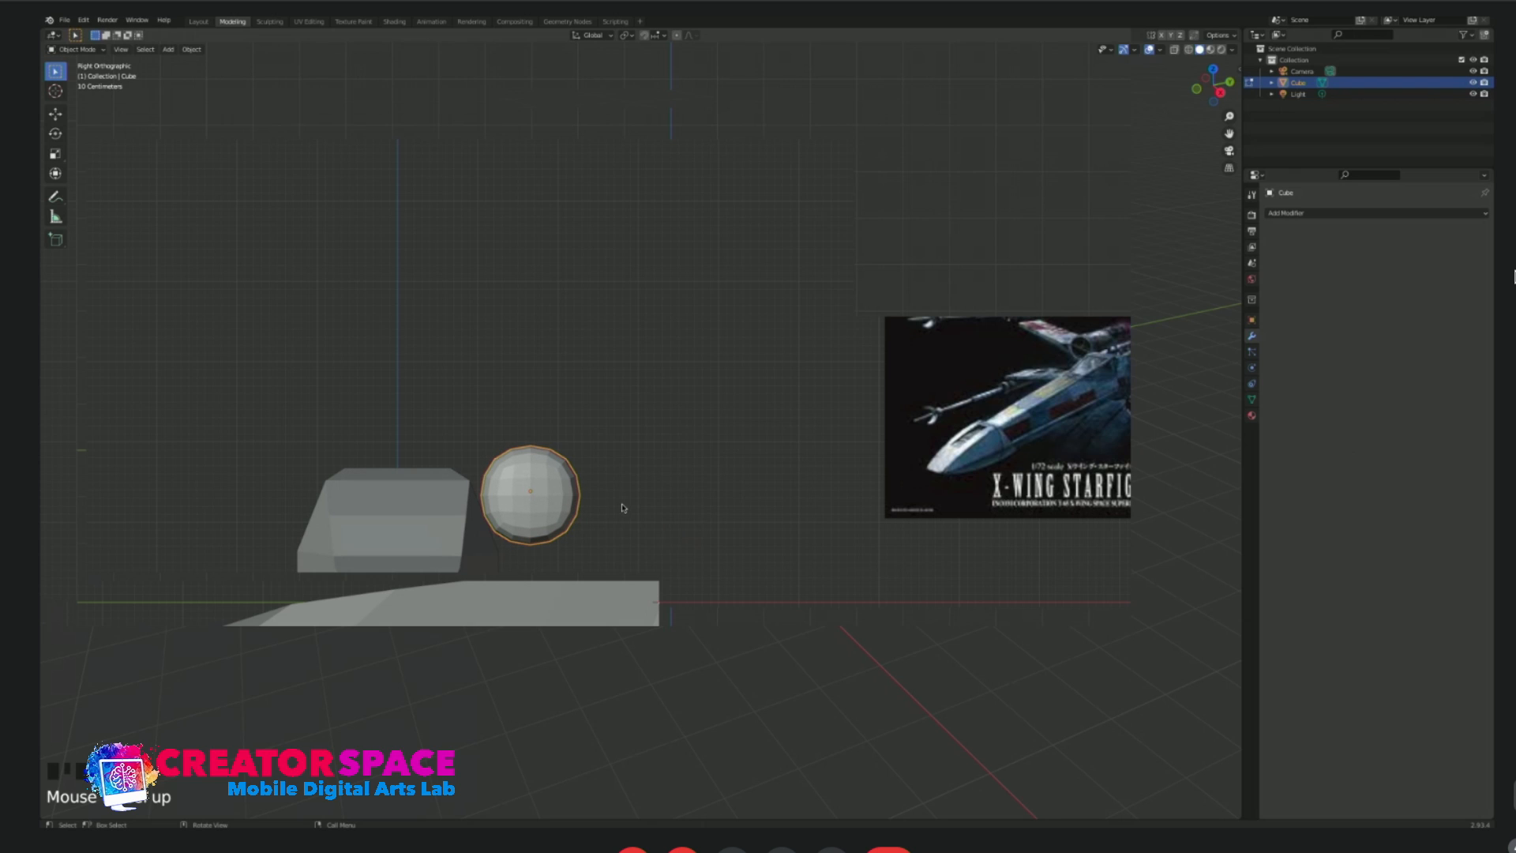
# Move the capsule back toward the rear of the fuselage and slightly lower in side view.
pyautogui.press('KP_3')
pyautogui.press('KP_1')
pyautogui.press('KP_3')
pyautogui.press('g')
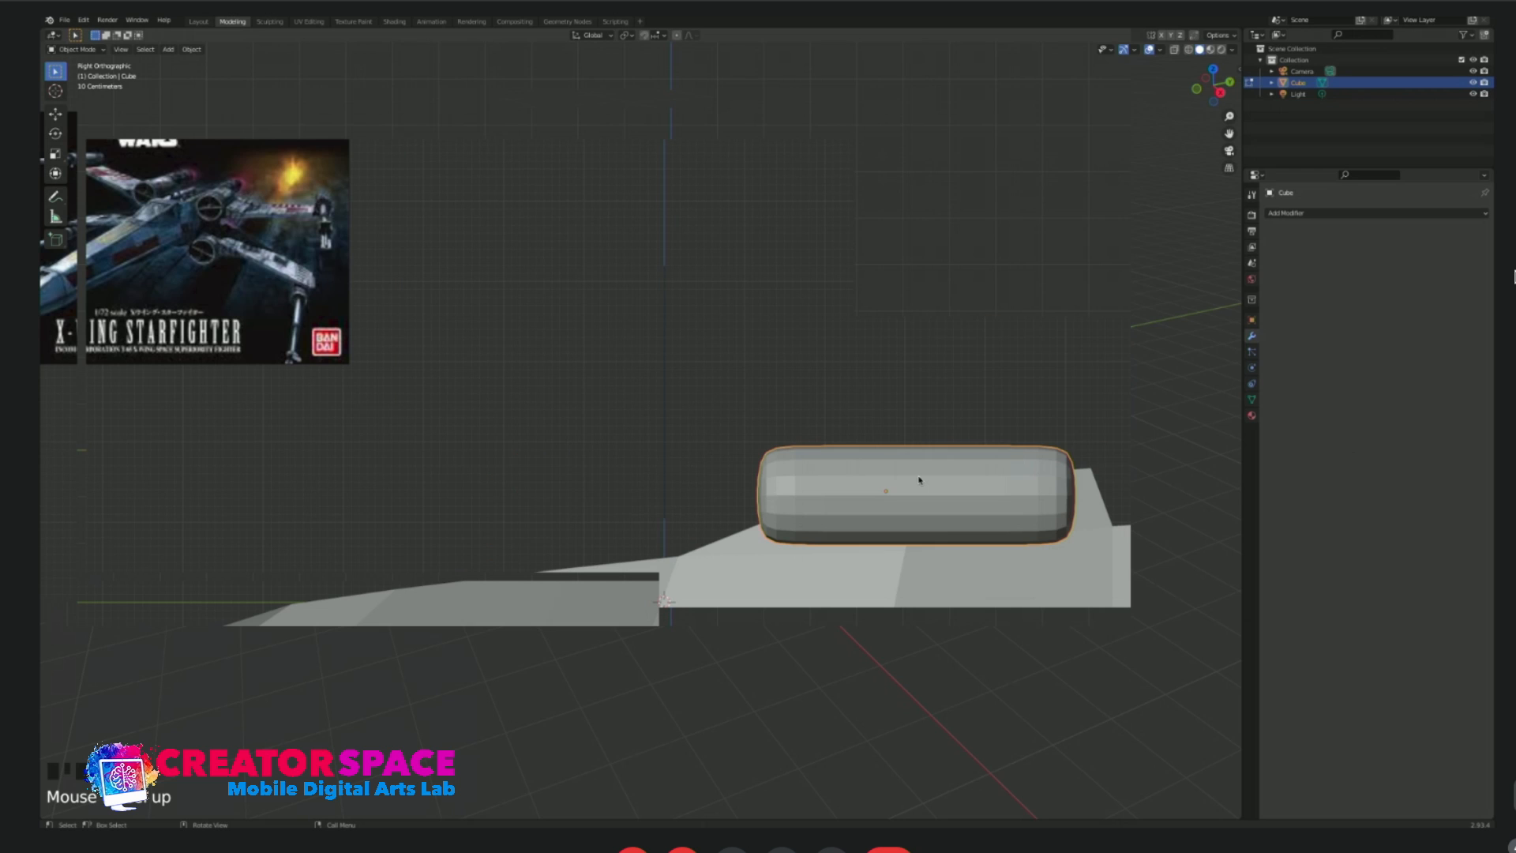
pyautogui.click(993, 490)
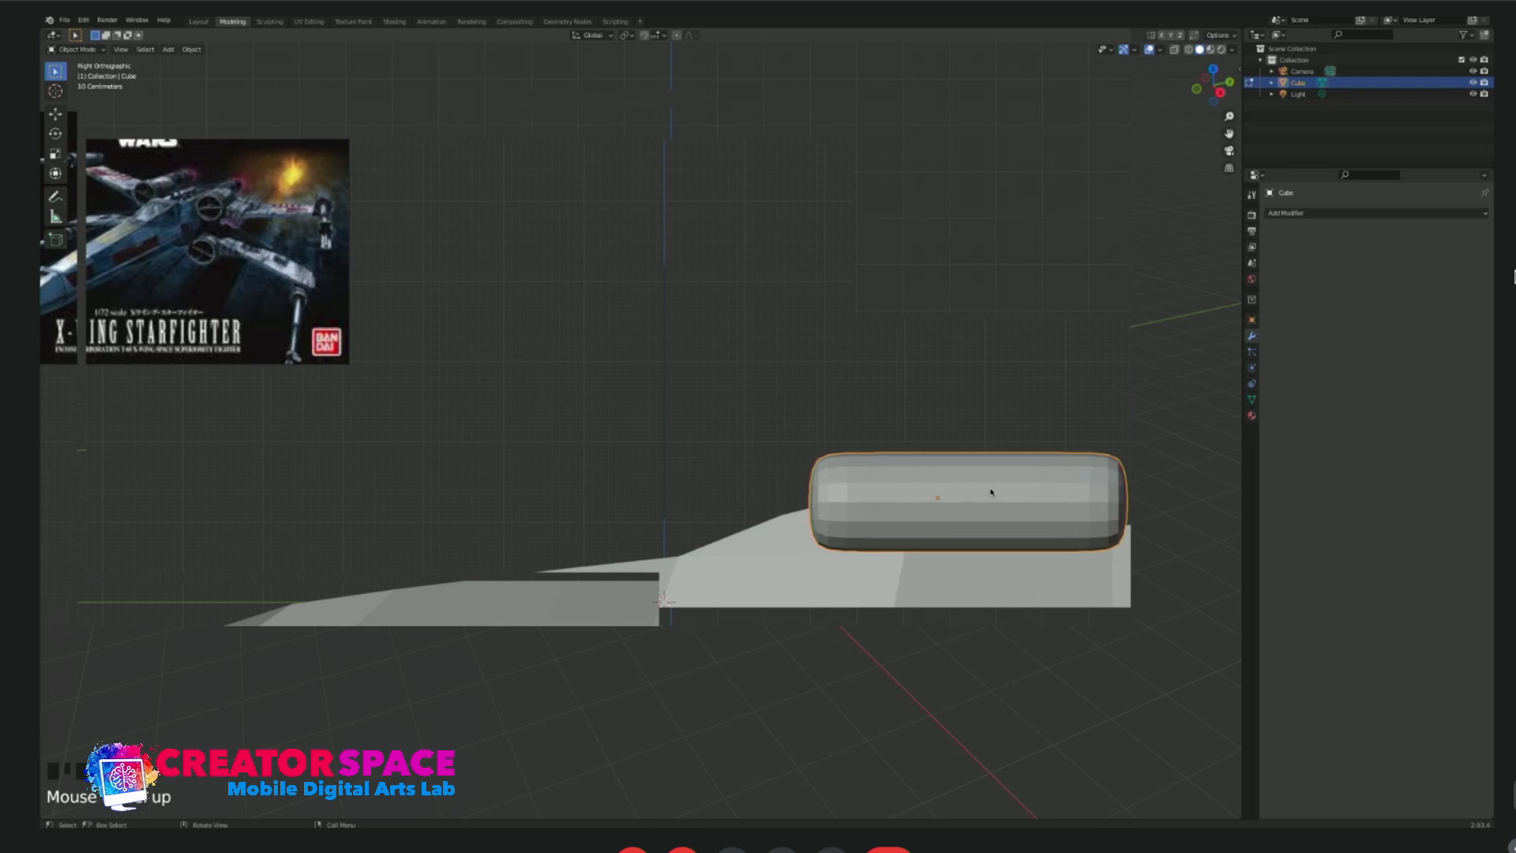
pyautogui.press('KP_1')
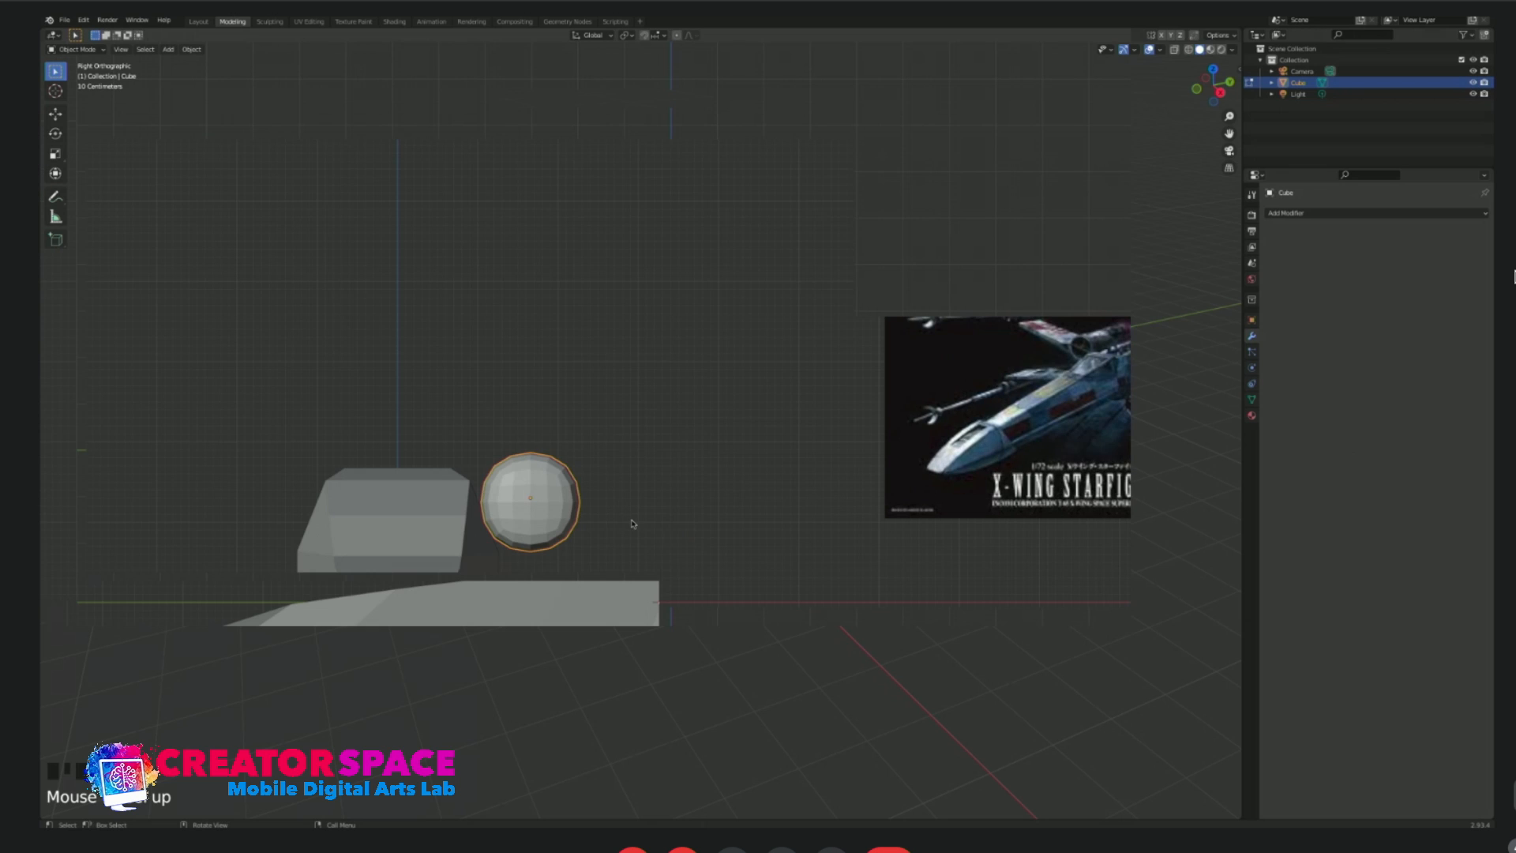
pyautogui.moveTo(661, 522); pyautogui.dragTo(672, 480, button='middle')
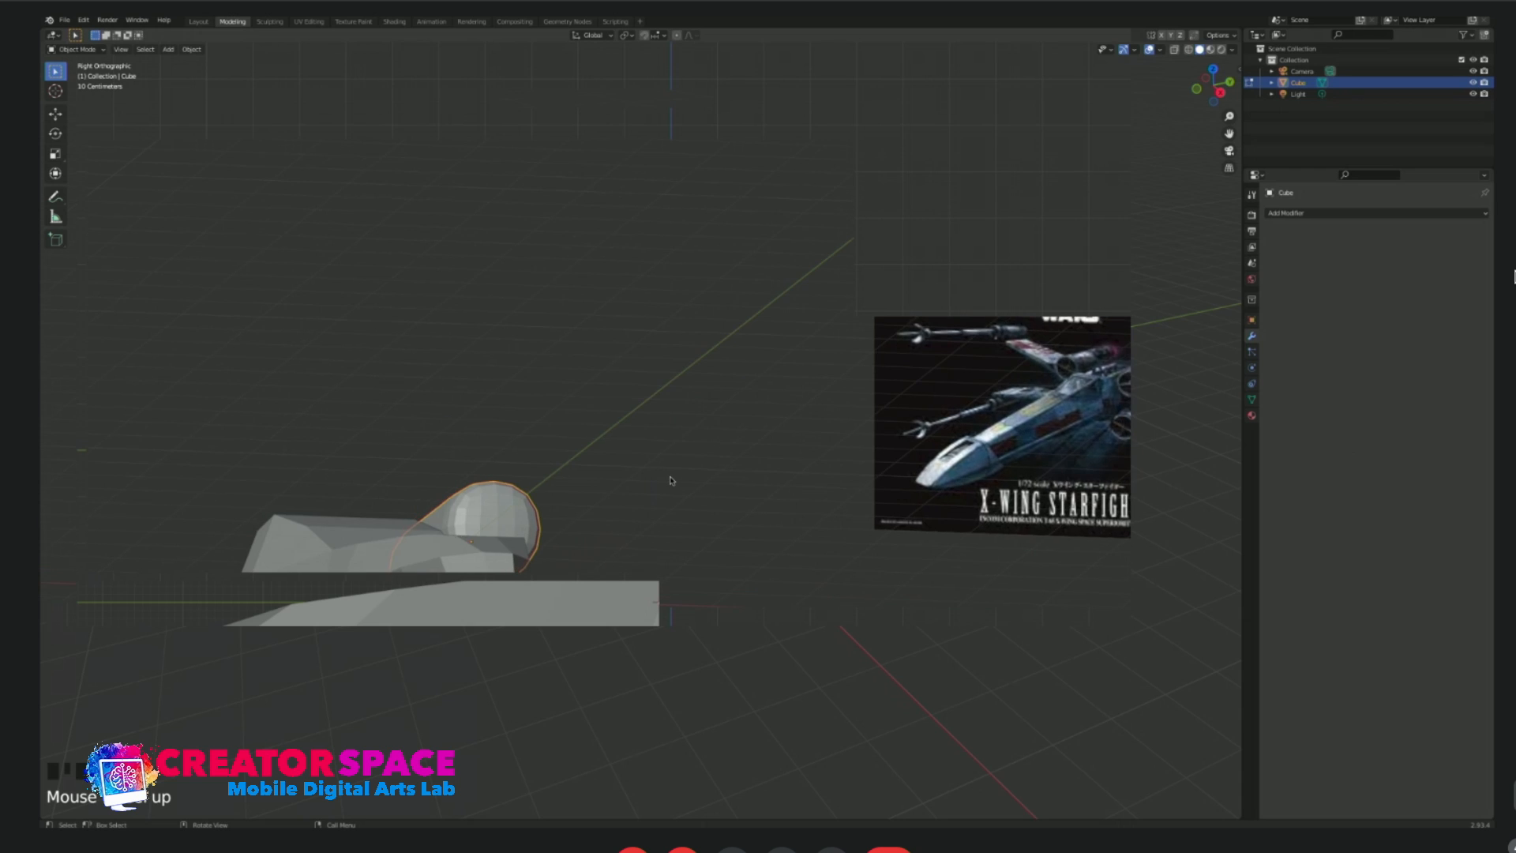
# Duplicate the capsule in front view and place the copy directly below the original, slightly farther from the fuselage.
pyautogui.press('KP_1')
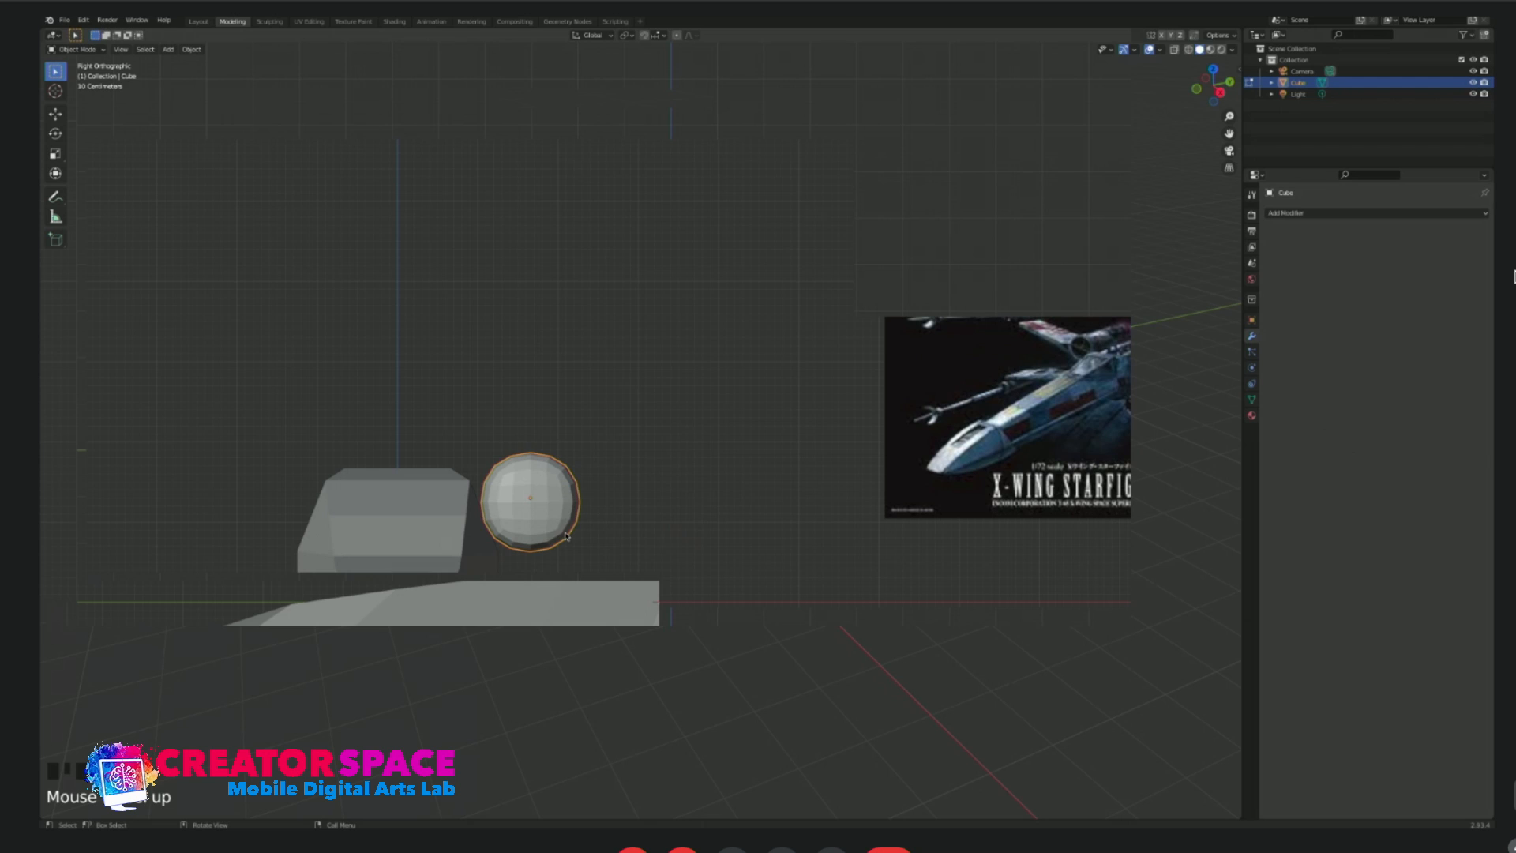
pyautogui.hotkey('shift', 'd')
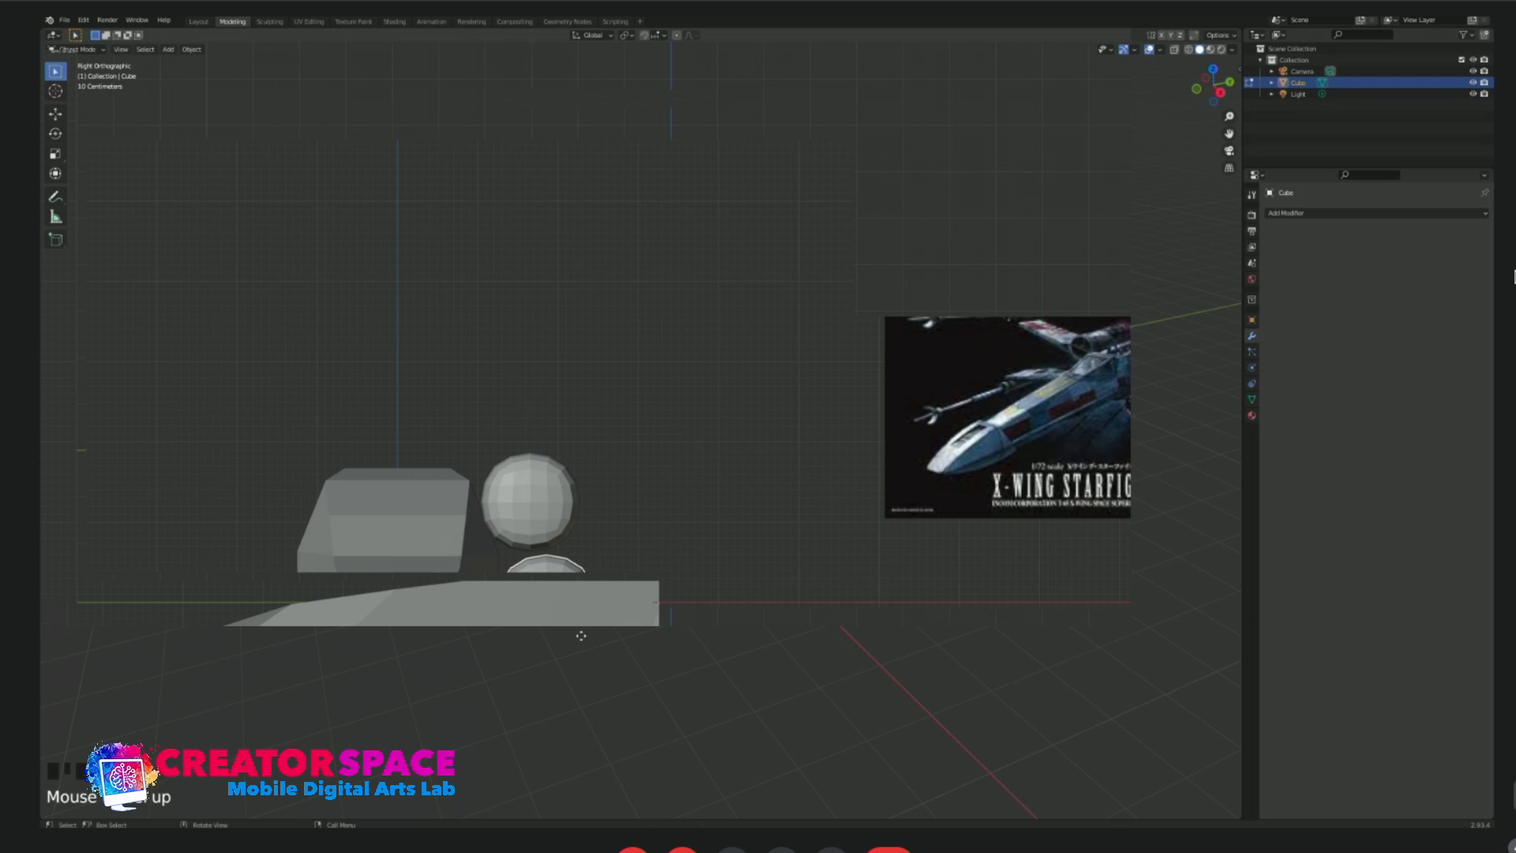
pyautogui.click(581, 636)
pyautogui.scroll(-2, 614, 508)
pyautogui.keyDown('shift'); pyautogui.moveTo(602, 508); pyautogui.dragTo(557, 503, button='middle'); pyautogui.keyUp('shift')
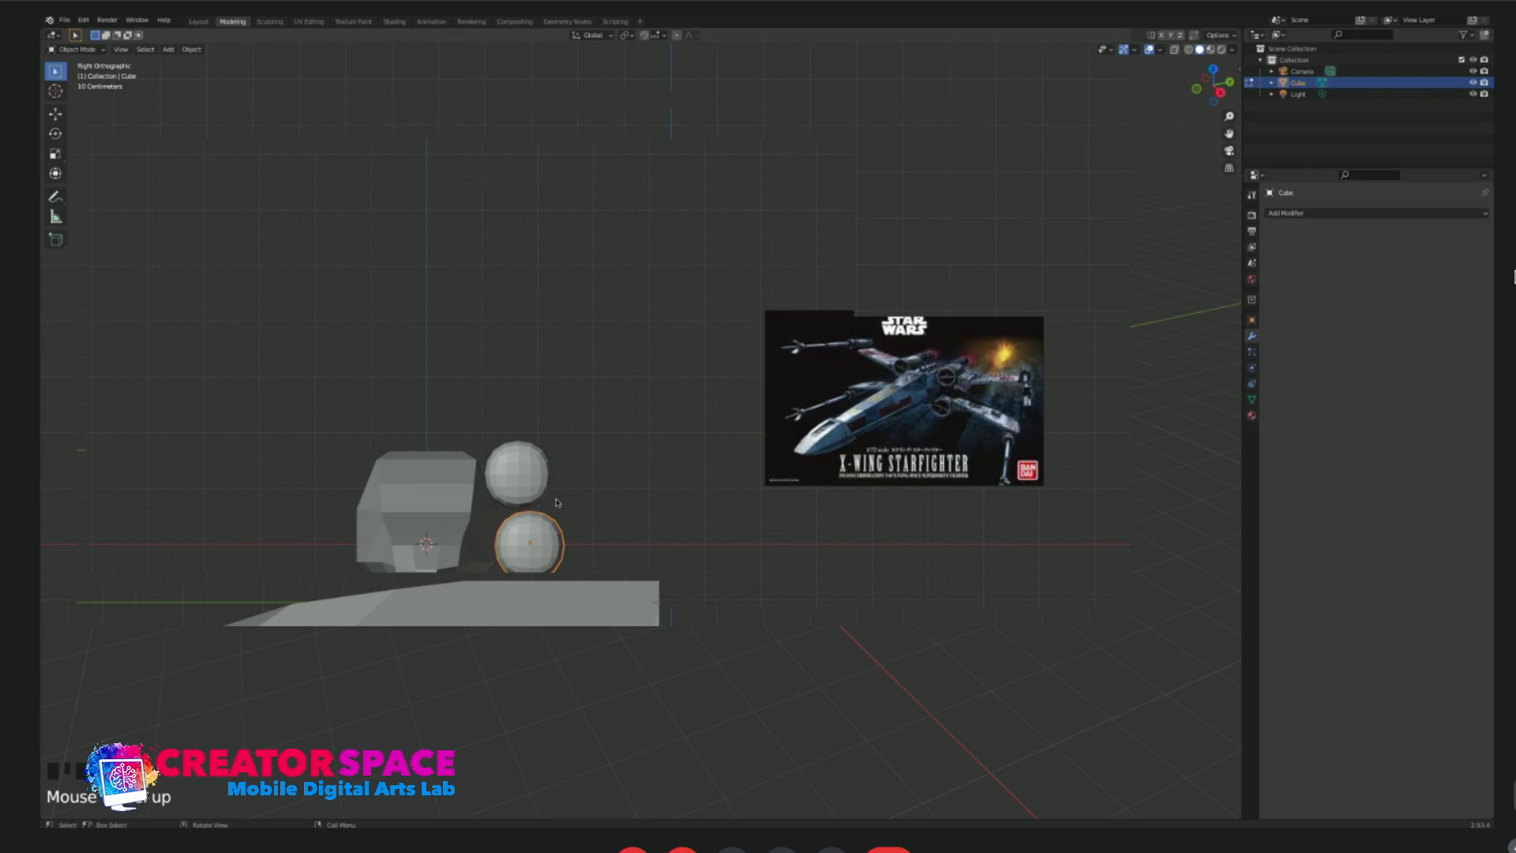
pyautogui.scroll(1, 589, 505)
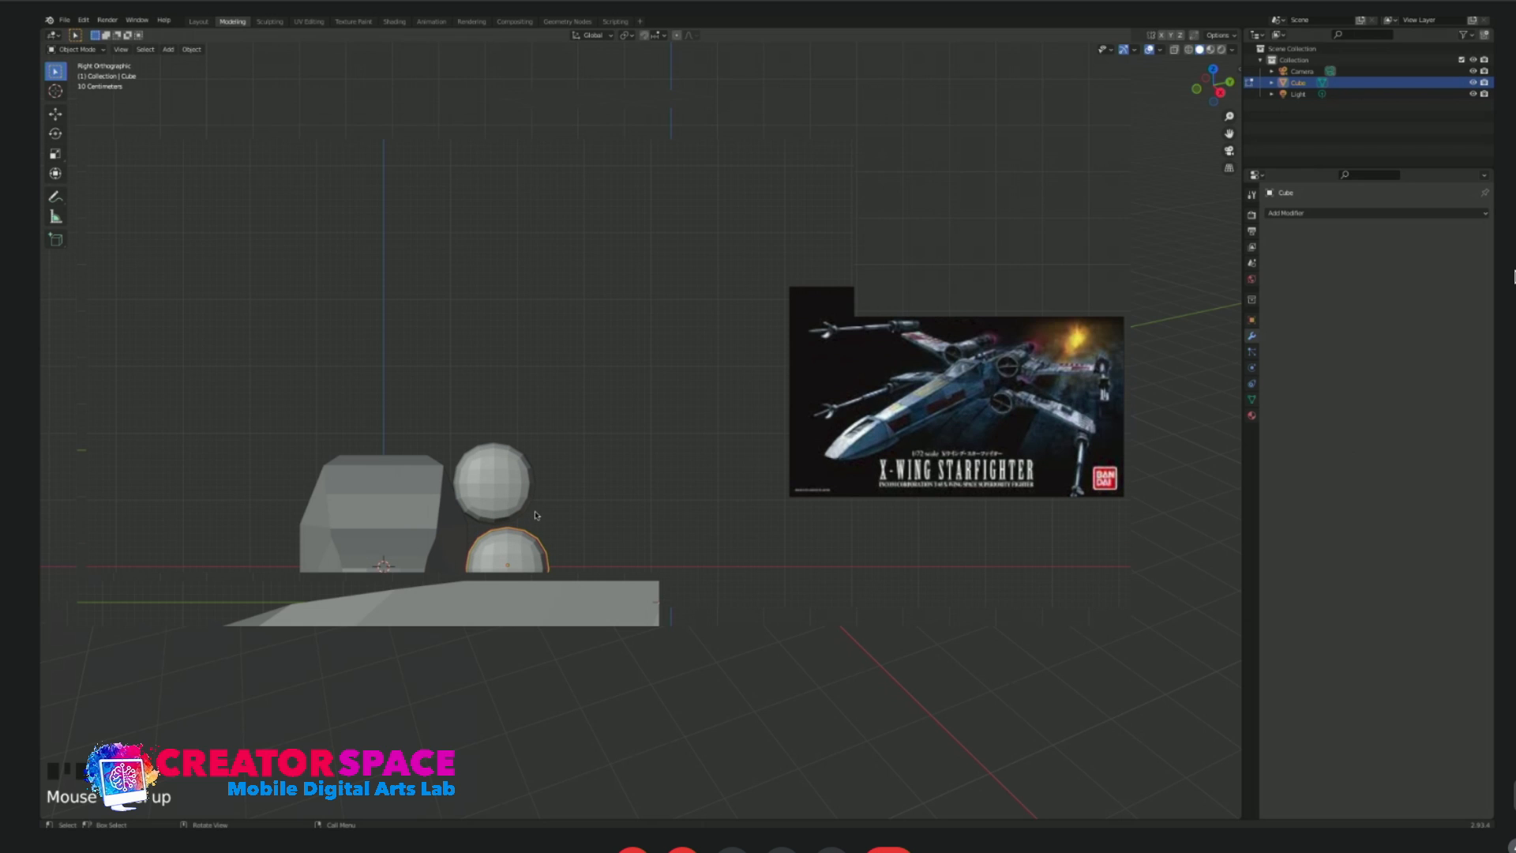
# Select the upper engine capsule and check its mesh in edit mode.
pyautogui.click(512, 471)
pyautogui.press('Tab')
pyautogui.moveTo(594, 469); pyautogui.dragTo(594, 469, button='middle')
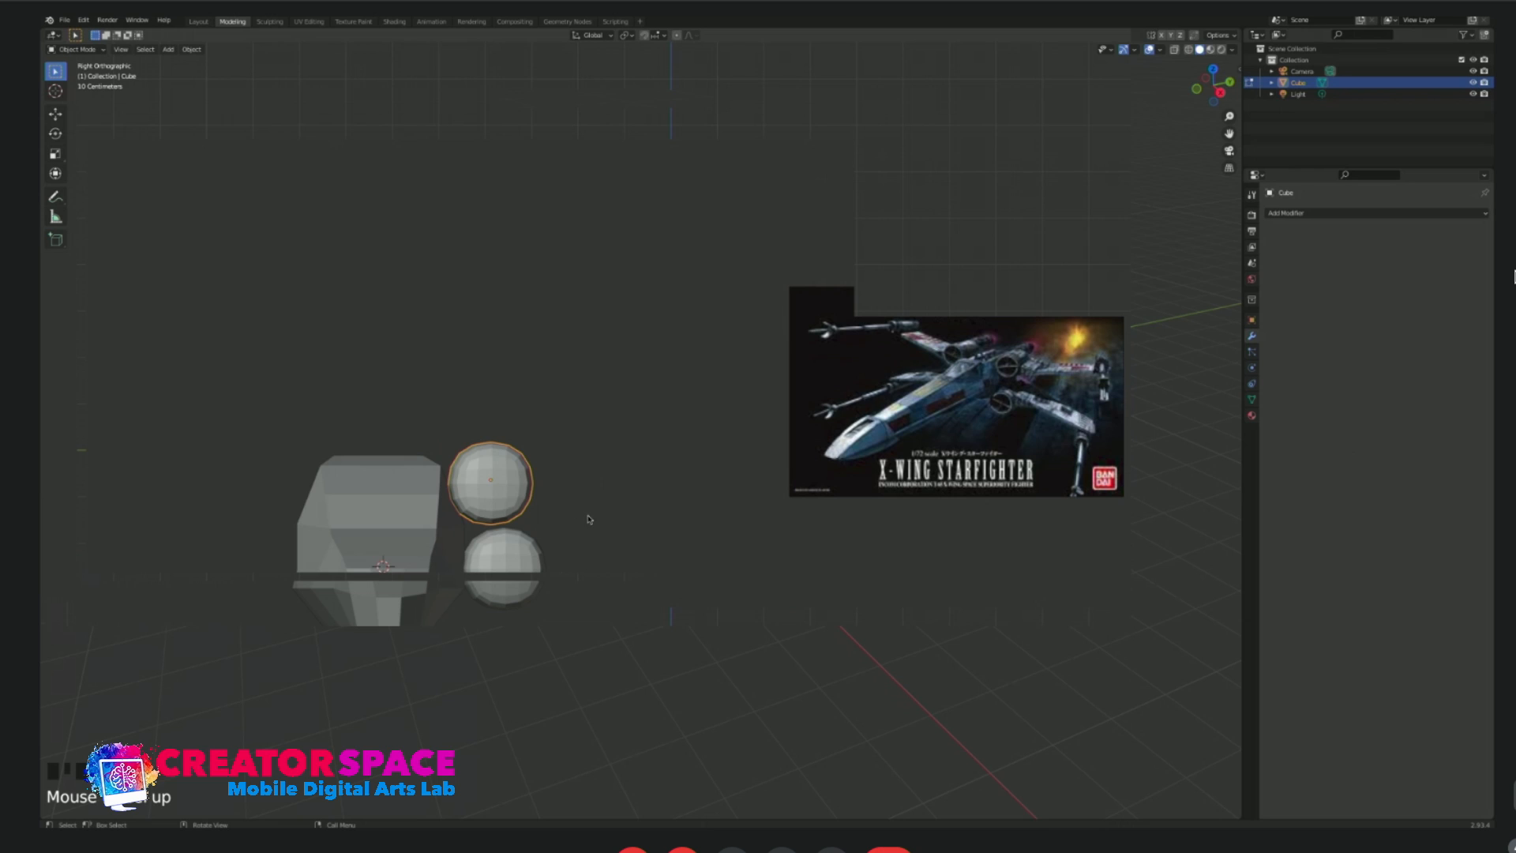
pyautogui.press('Tab')
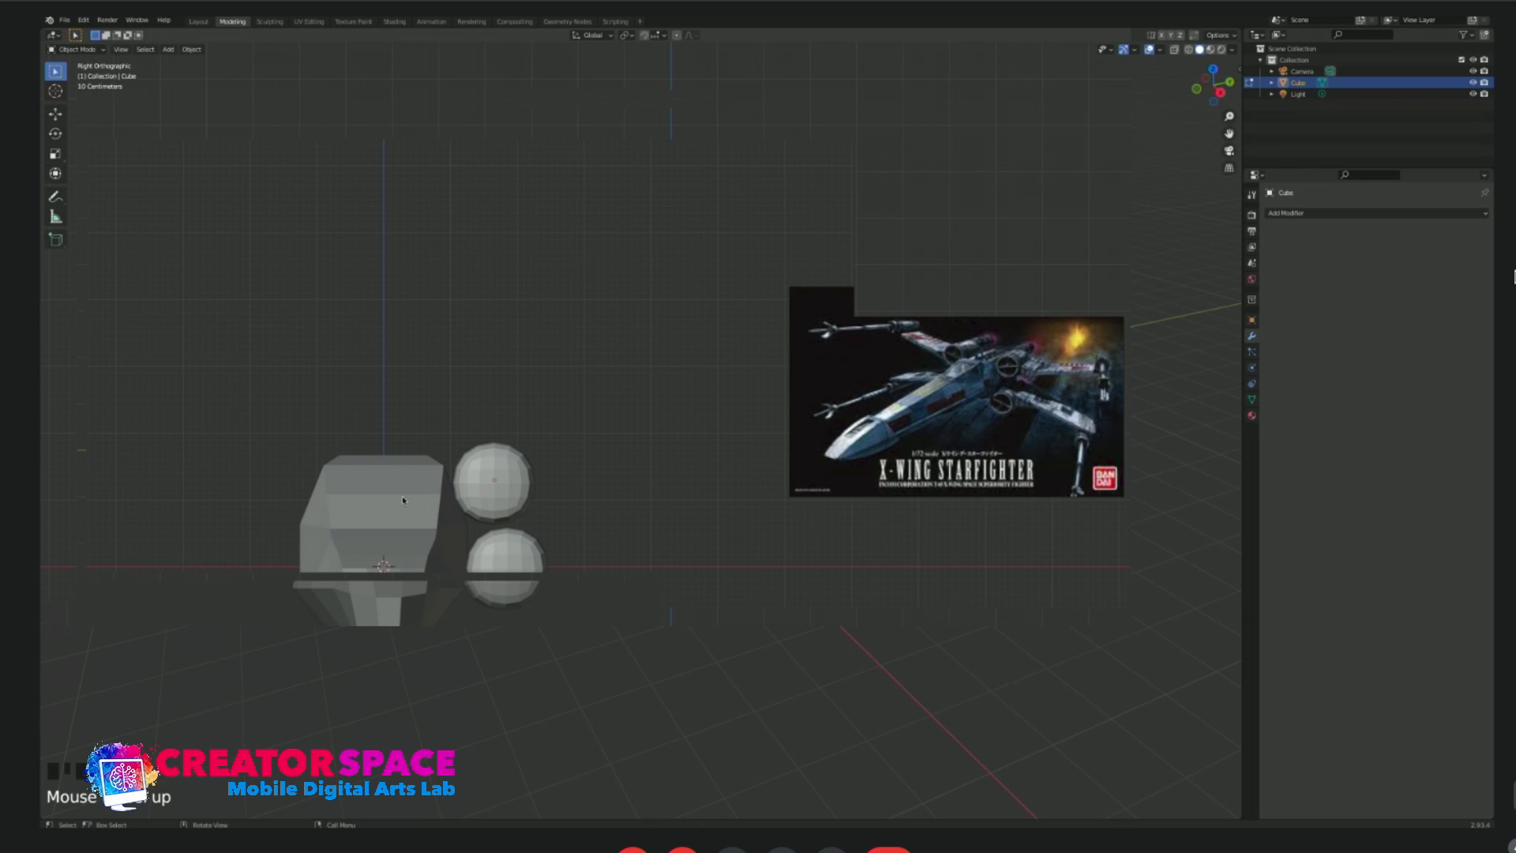
pyautogui.click(519, 486)
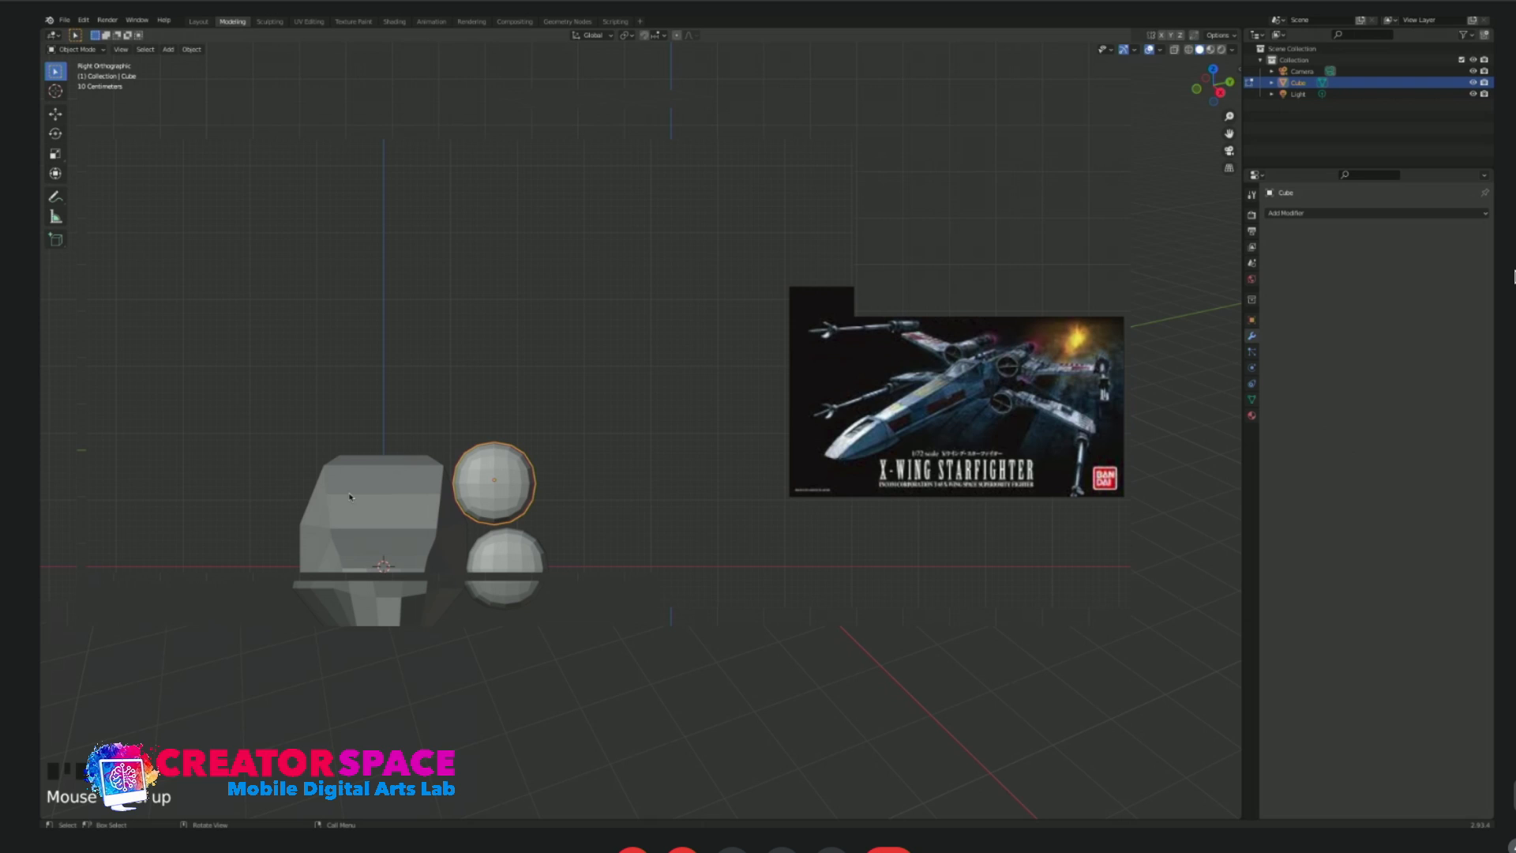
# Mirror the upper engine capsule to the opposite side, using the fuselage as the mirror object.
pyautogui.click(432, 484)
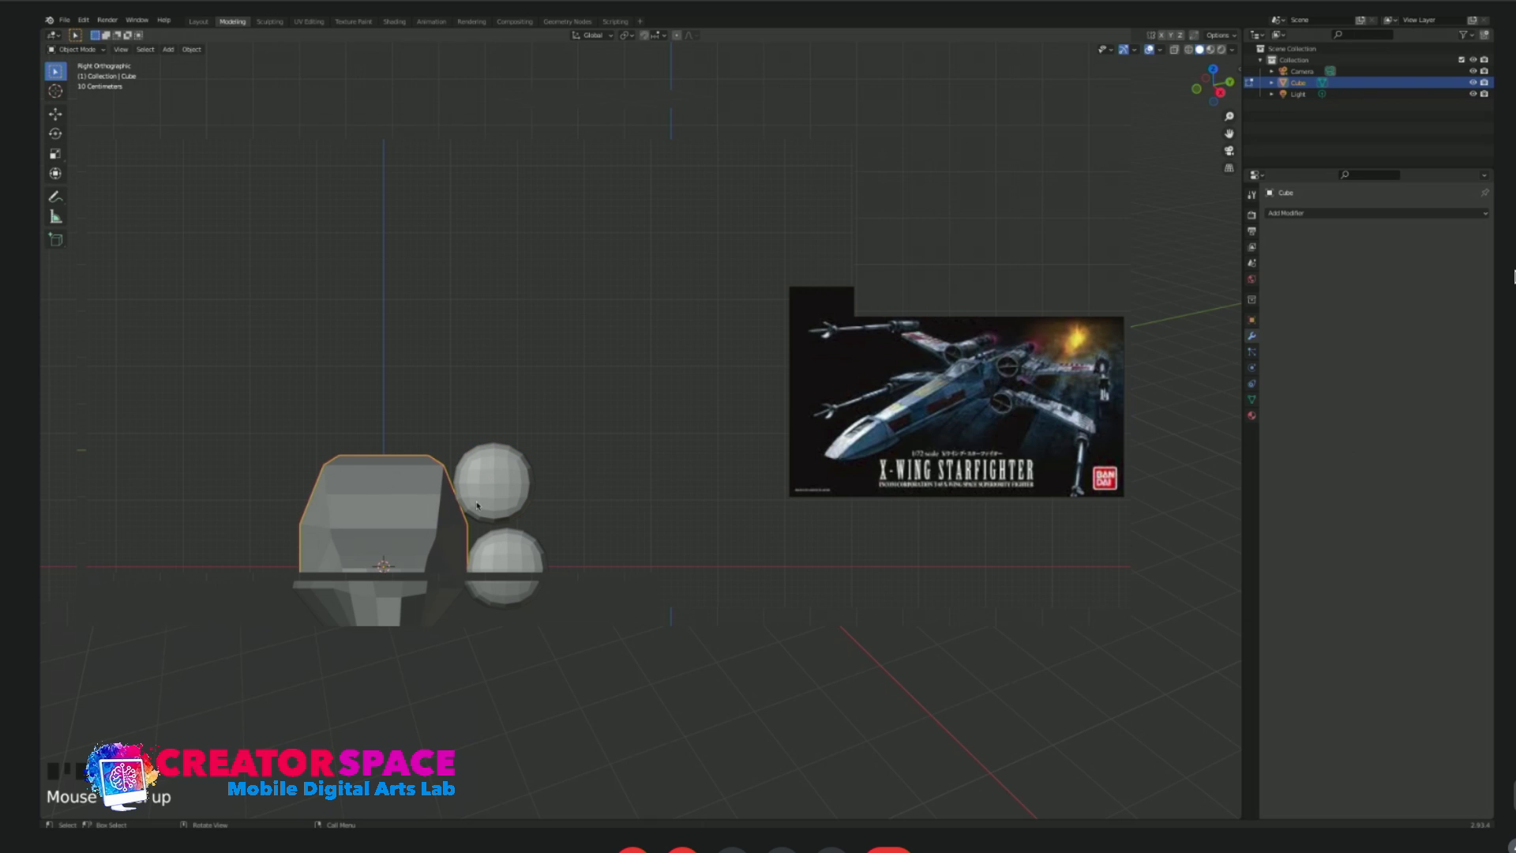
pyautogui.click(504, 486)
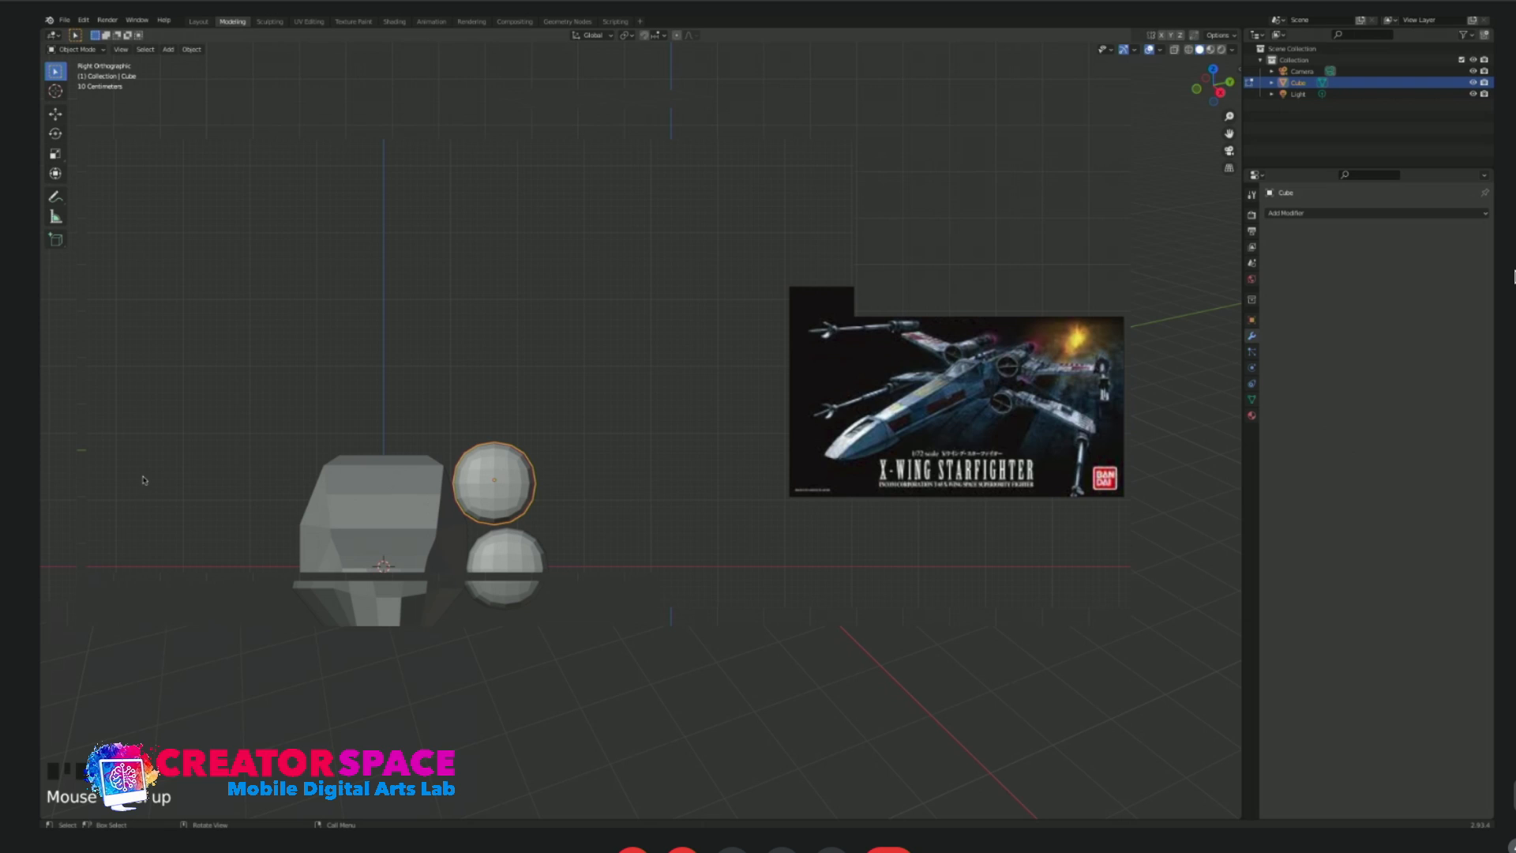
pyautogui.click(412, 543)
pyautogui.click(514, 484)
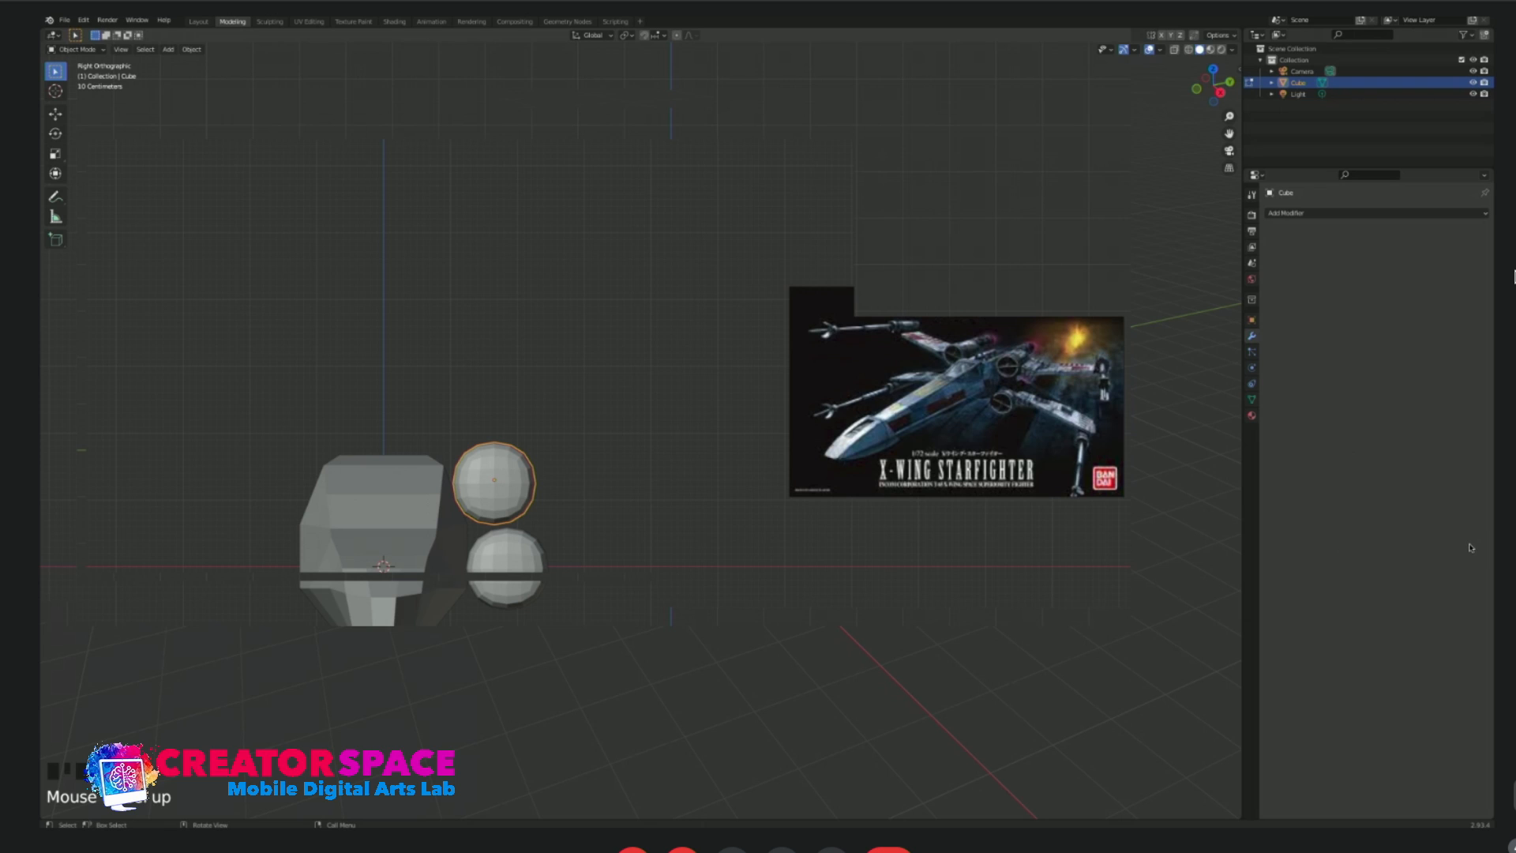
pyautogui.click(379, 484)
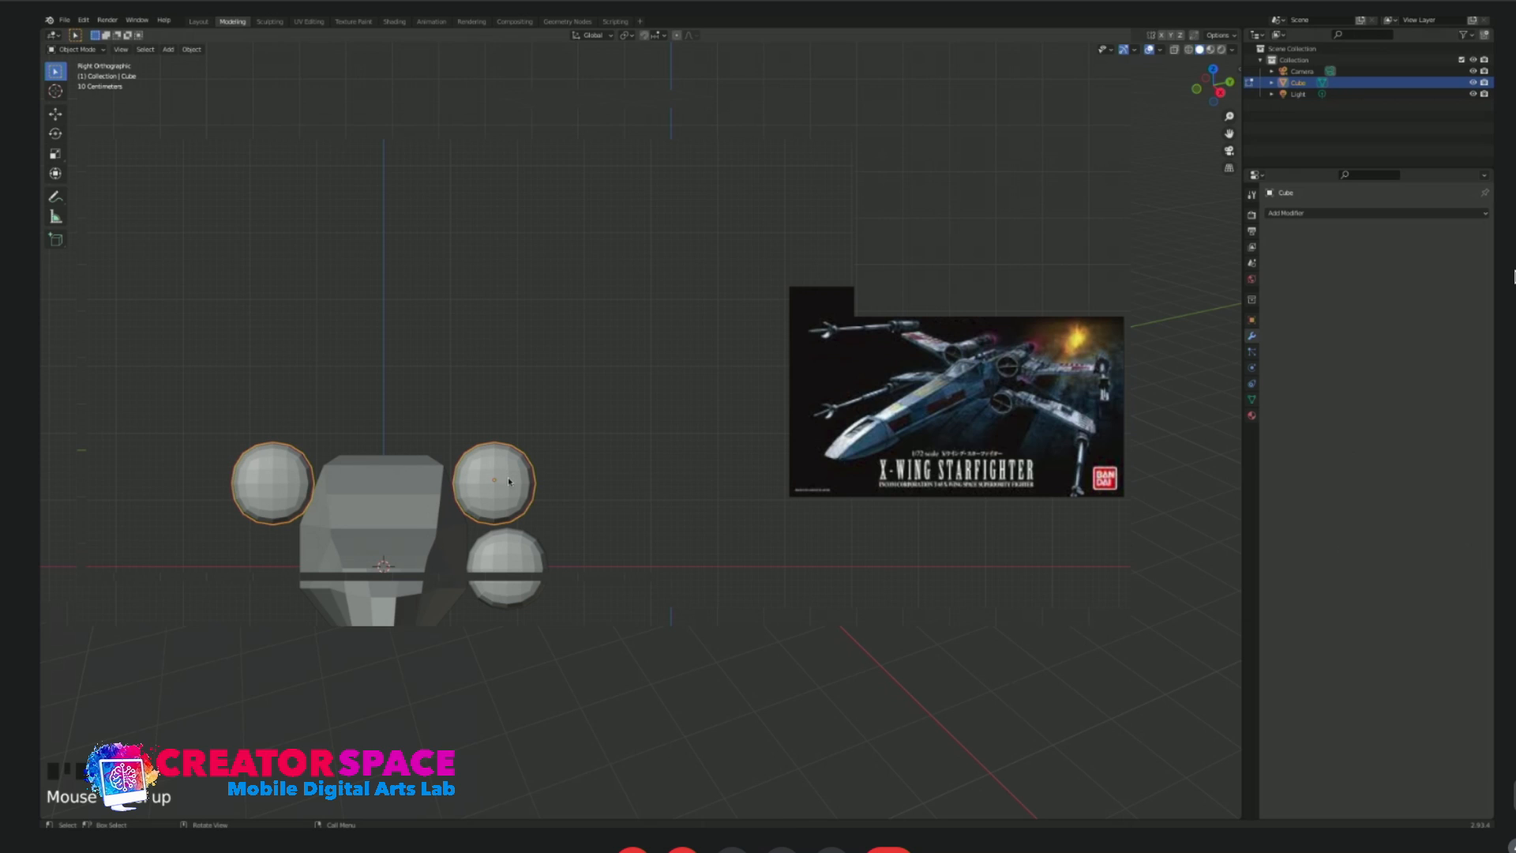
# Try pulling an outer part of the upper capsule's mesh outward to test the mirroring, and undo the move.
pyautogui.press('Tab')
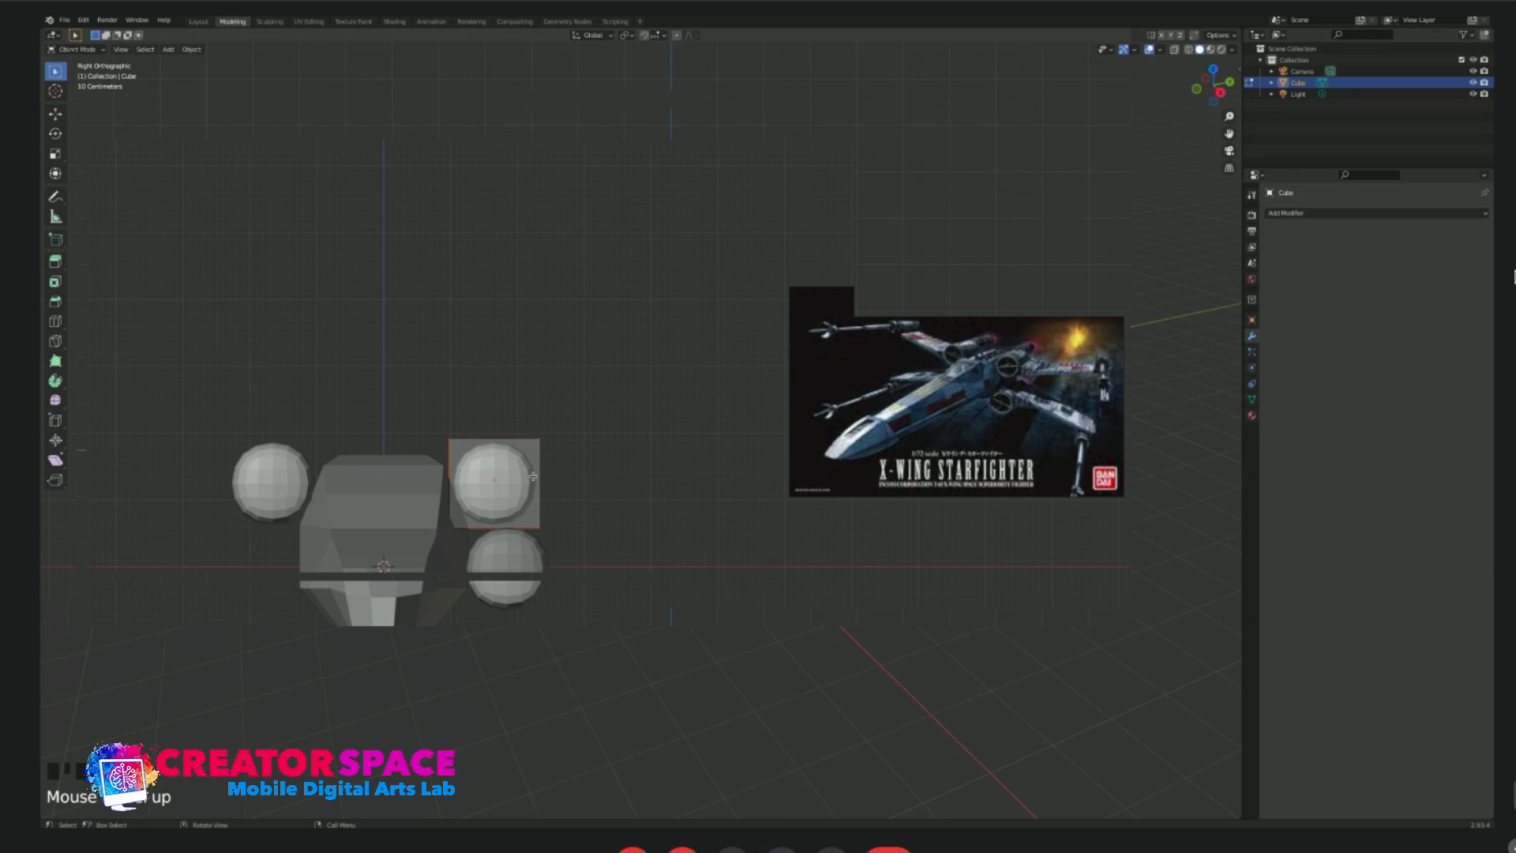
pyautogui.moveTo(561, 443); pyautogui.dragTo(495, 410, button='middle')
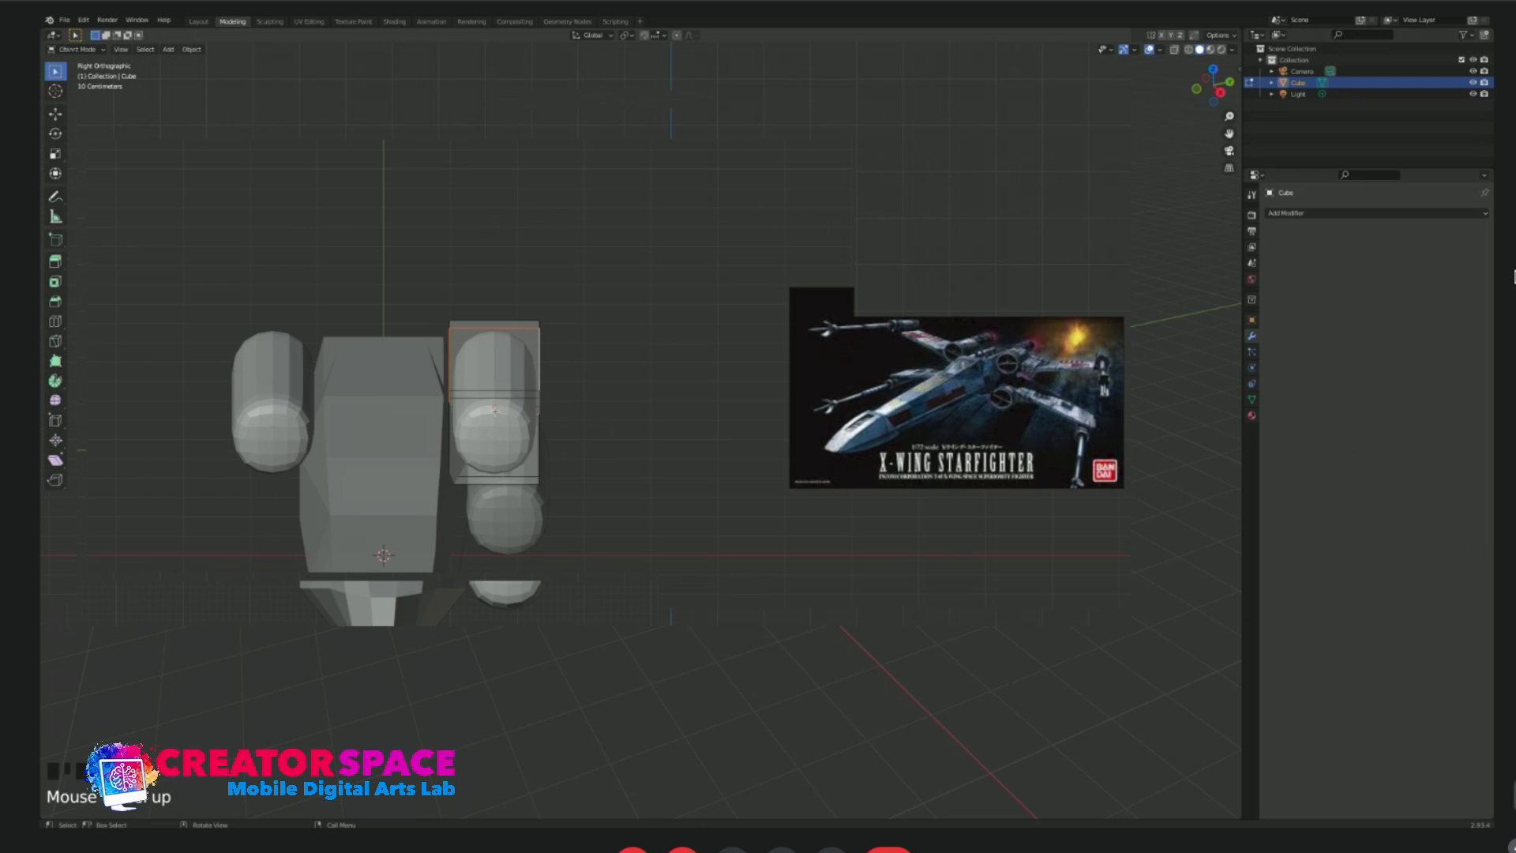
pyautogui.click(509, 394)
pyautogui.press('g')
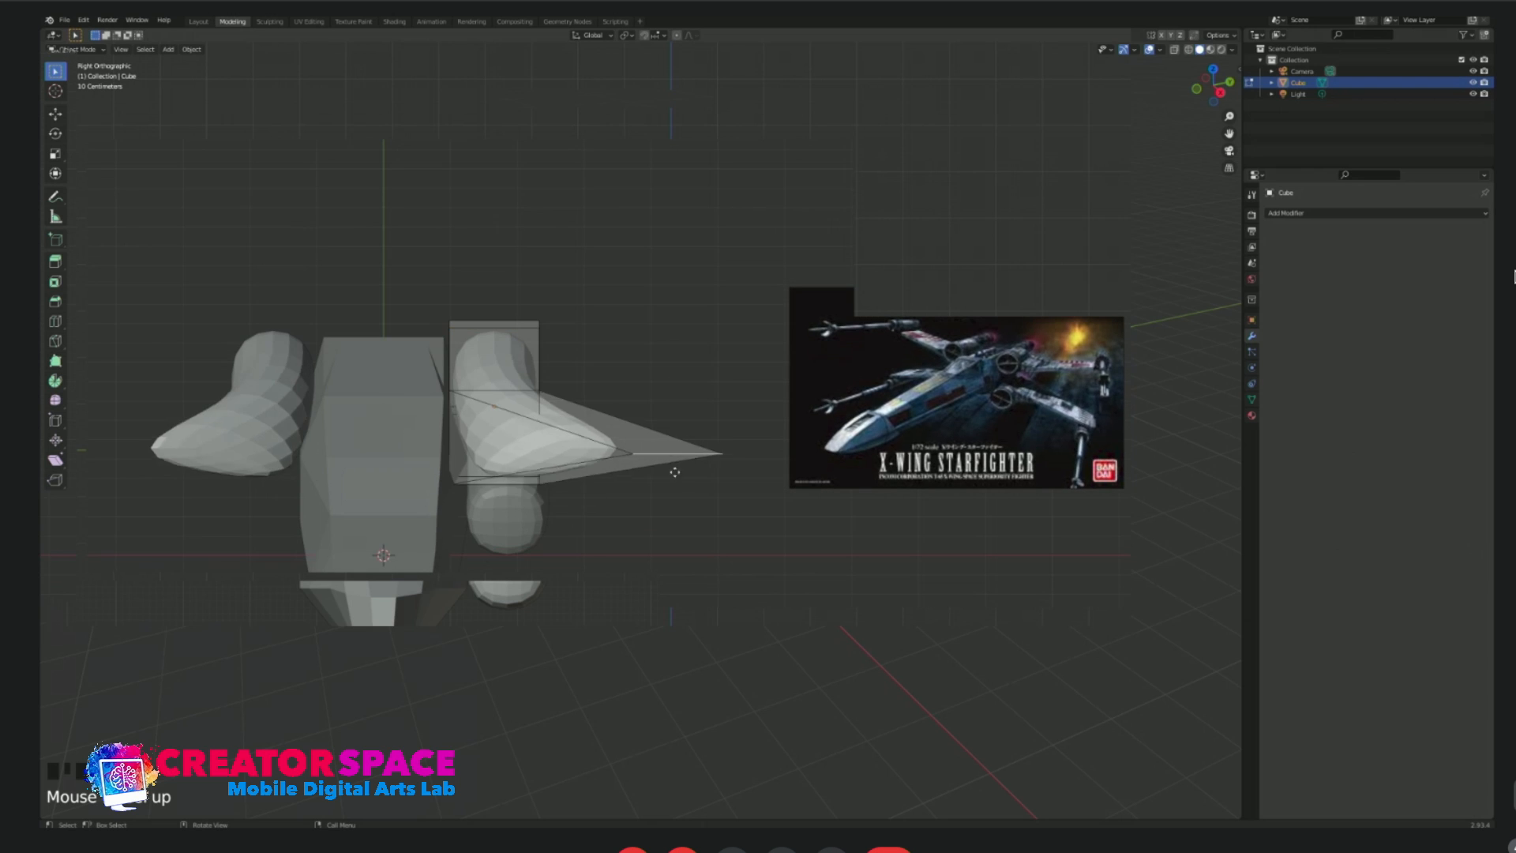
pyautogui.click(580, 499)
pyautogui.press('Tab')
pyautogui.hotkey('ctrl', 'z')
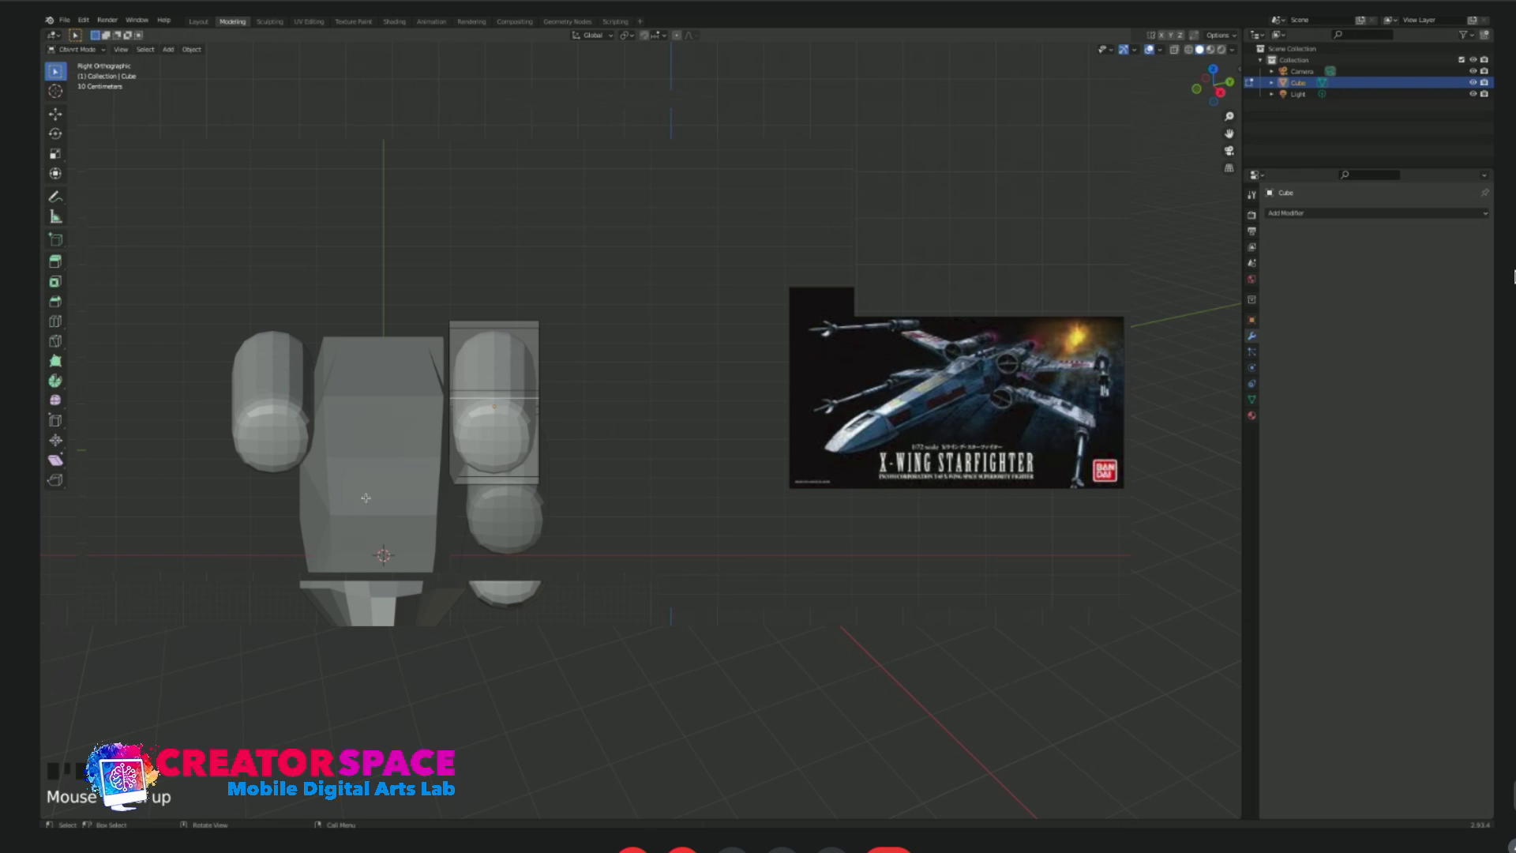
pyautogui.press('KP_1')
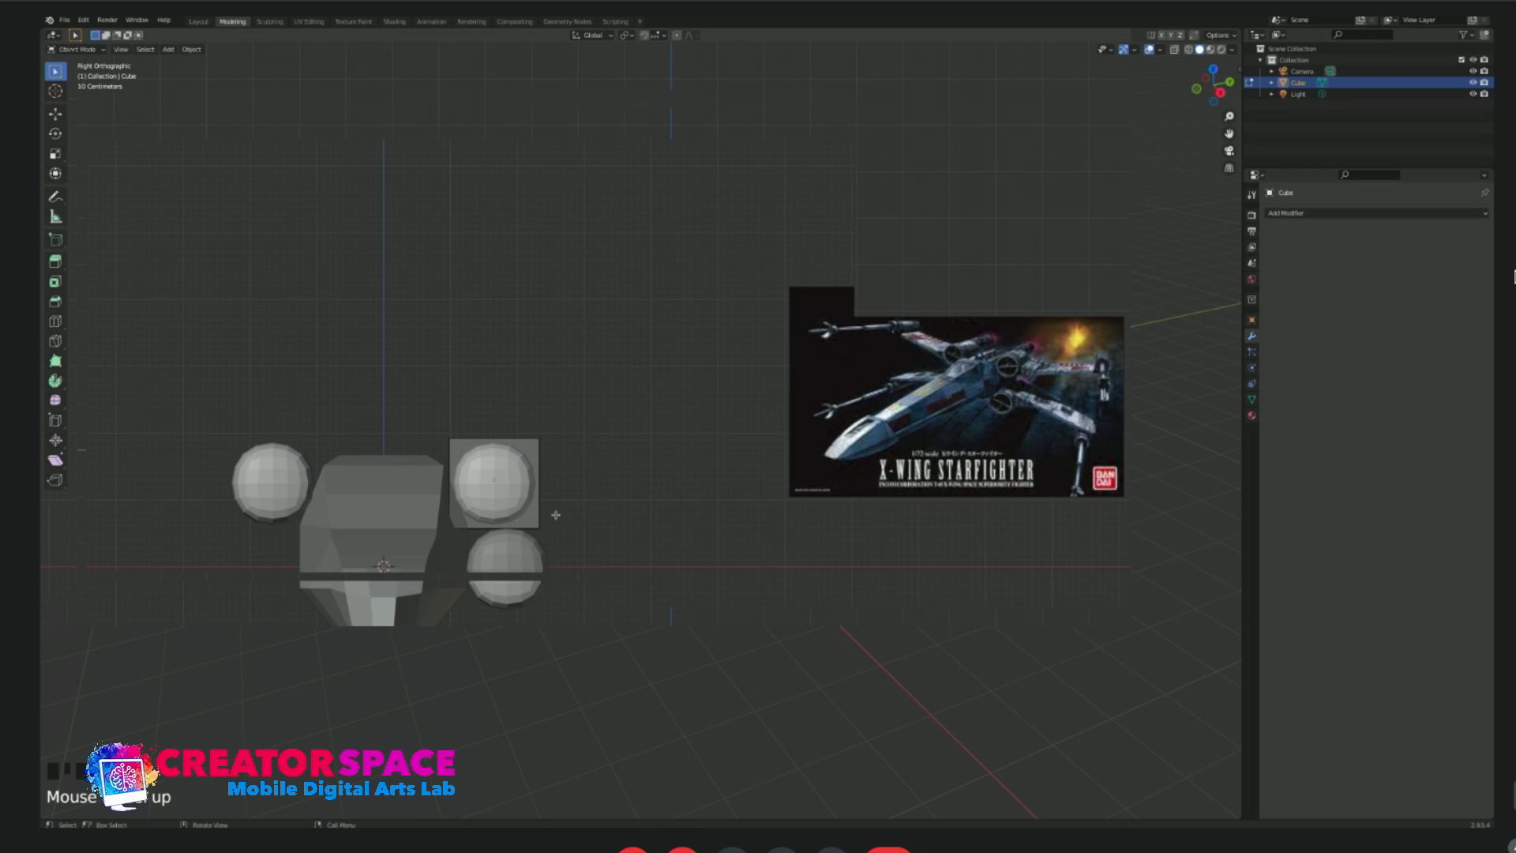
pyautogui.press('Tab')
# Mirror the lower engine capsule to the opposite side, using the fuselage as the mirror object.
pyautogui.click(535, 566)
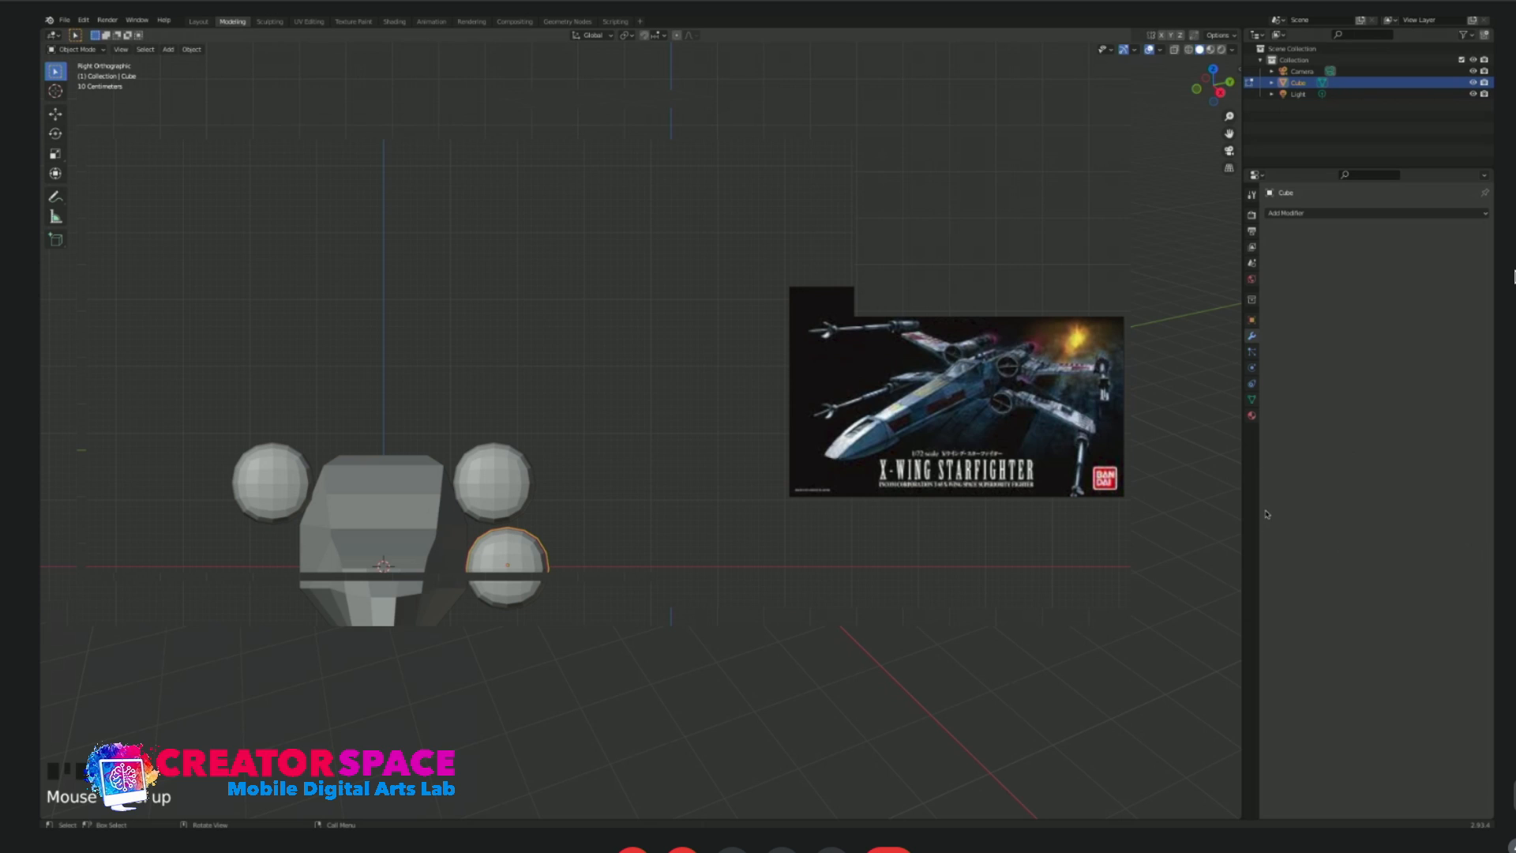
pyautogui.click(1473, 553)
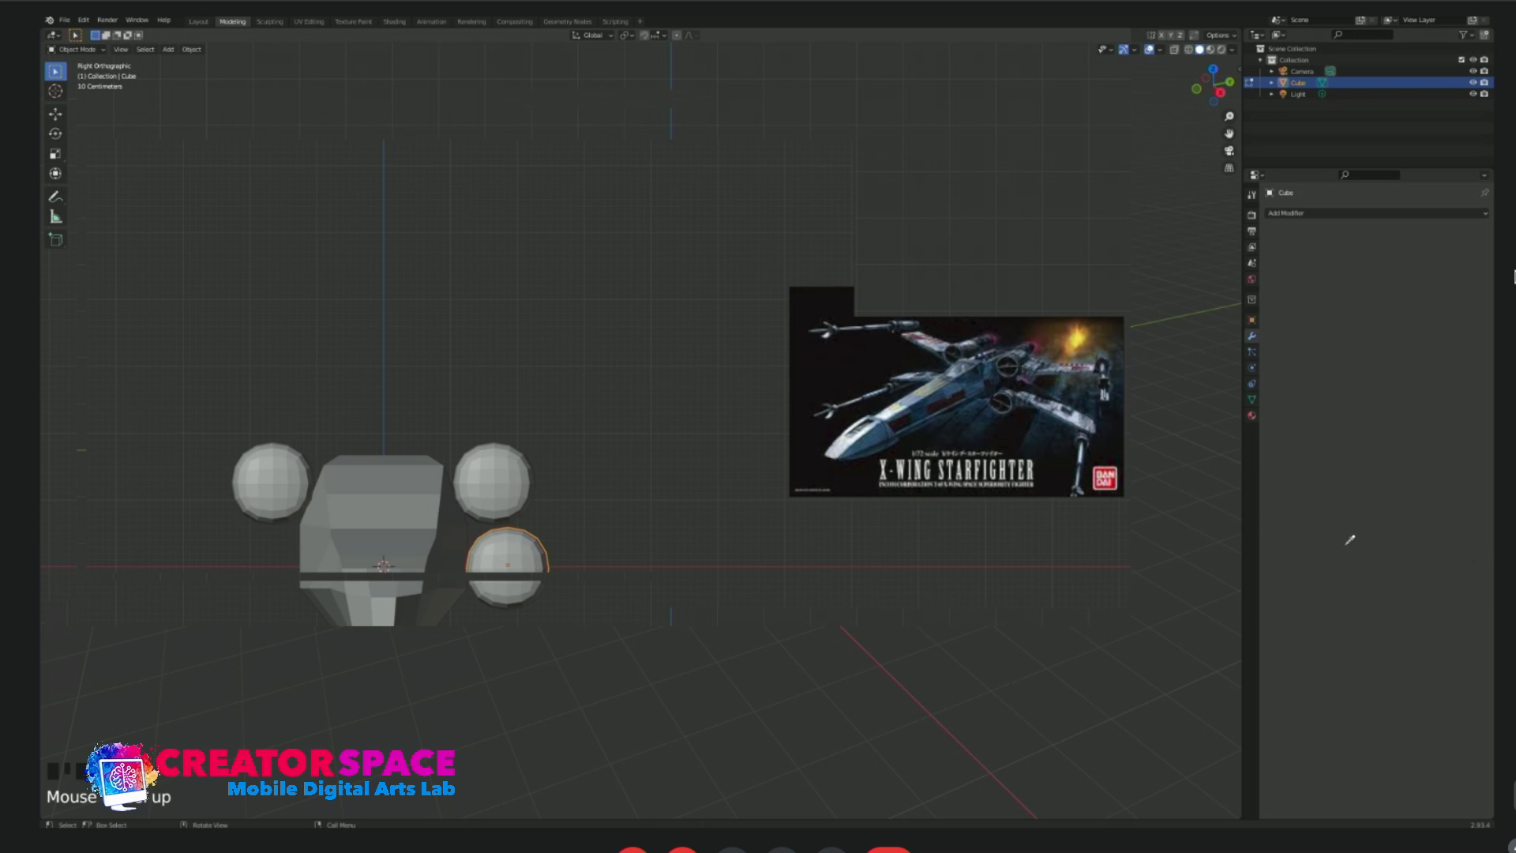
pyautogui.click(371, 498)
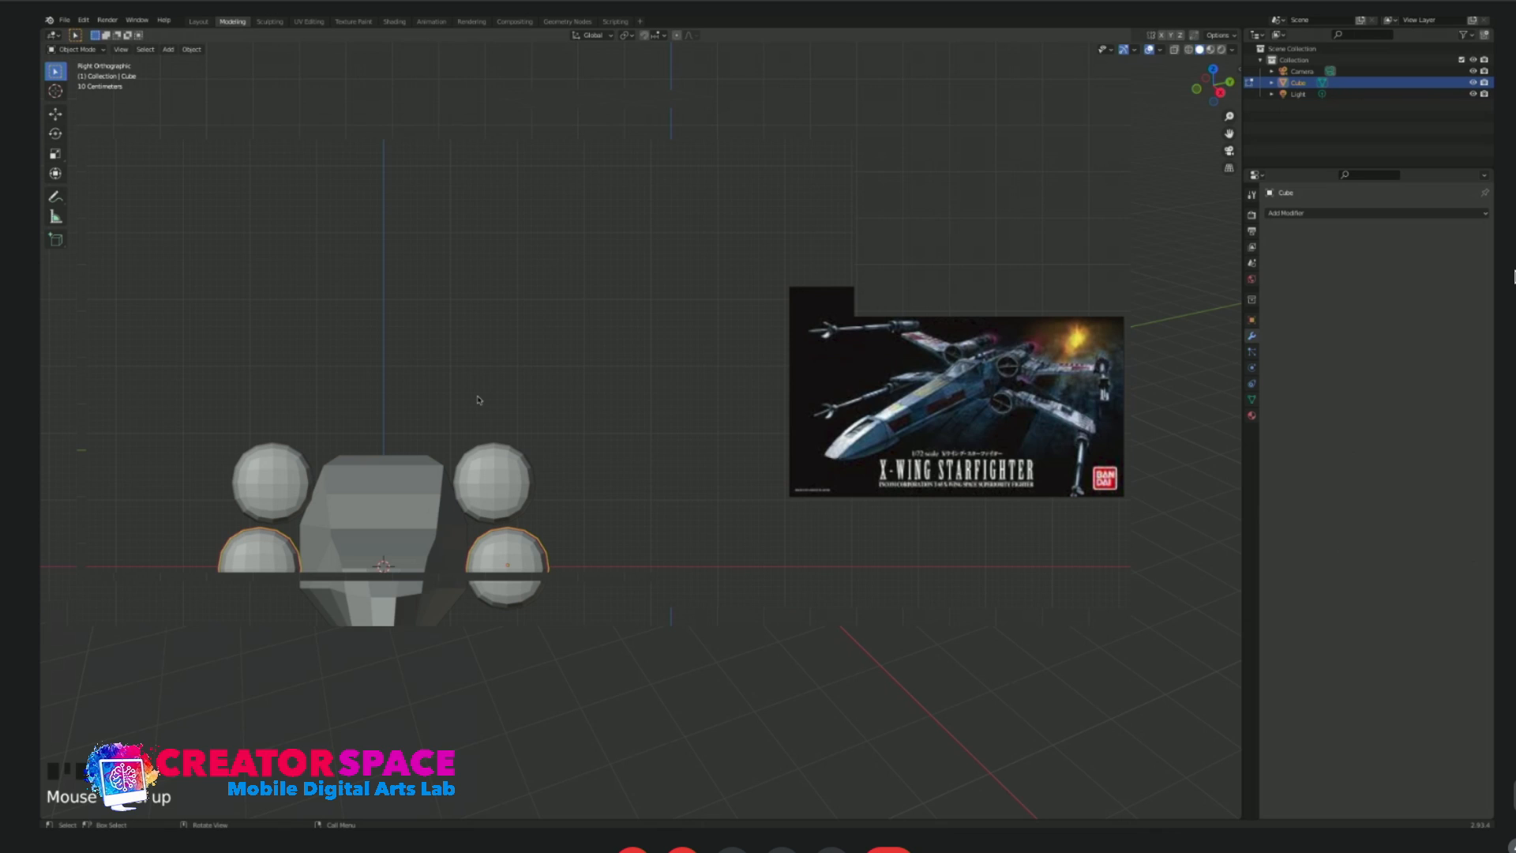
pyautogui.click(600, 493)
# Try a lengthwise loop cut on the upper capsule, slid toward its lower edge, and undo it.
pyautogui.click(515, 487)
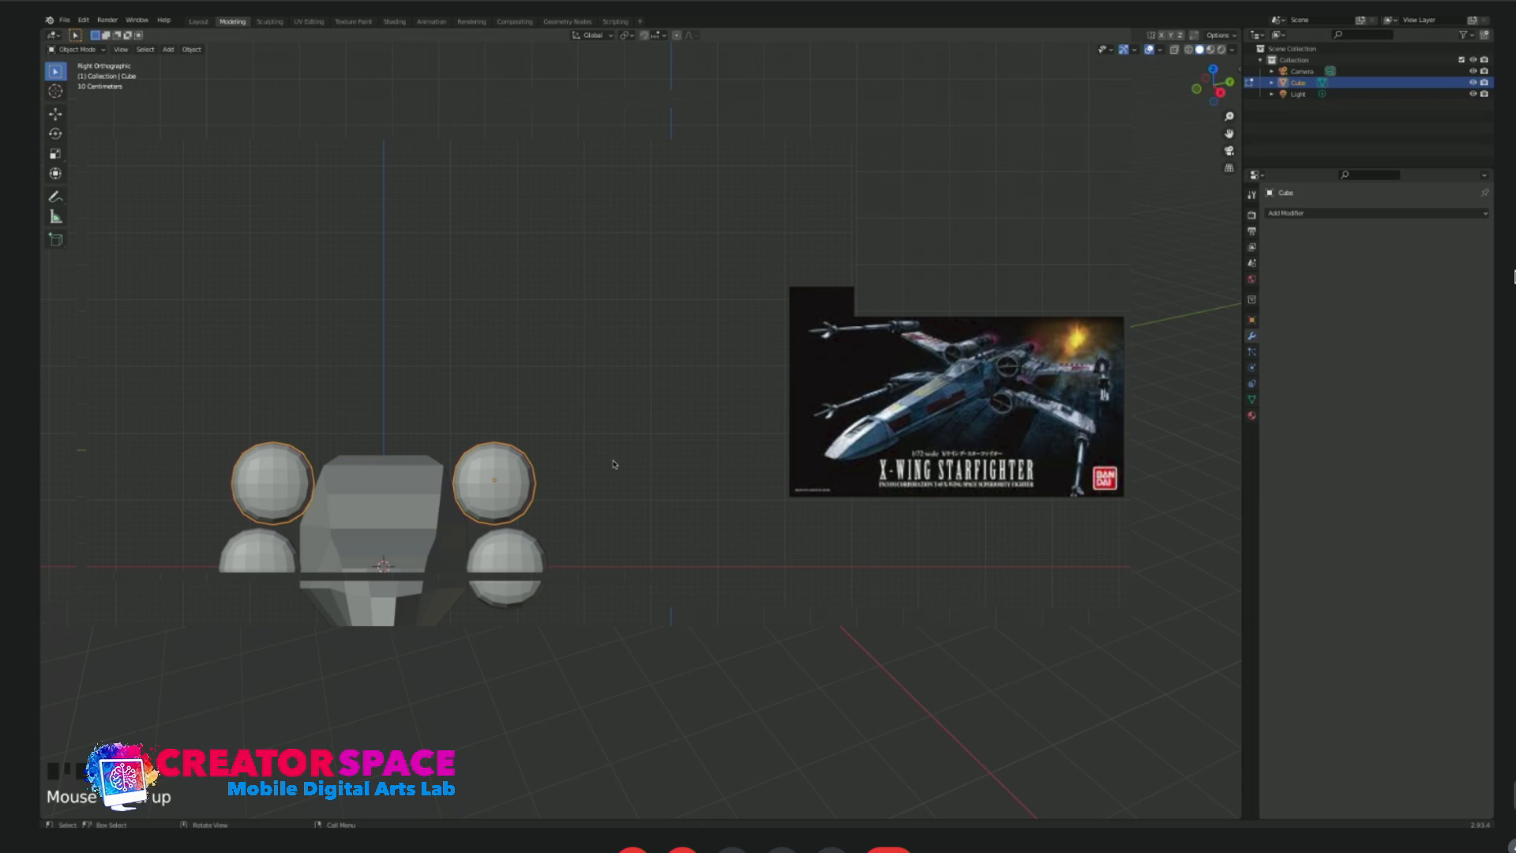
pyautogui.press('Tab')
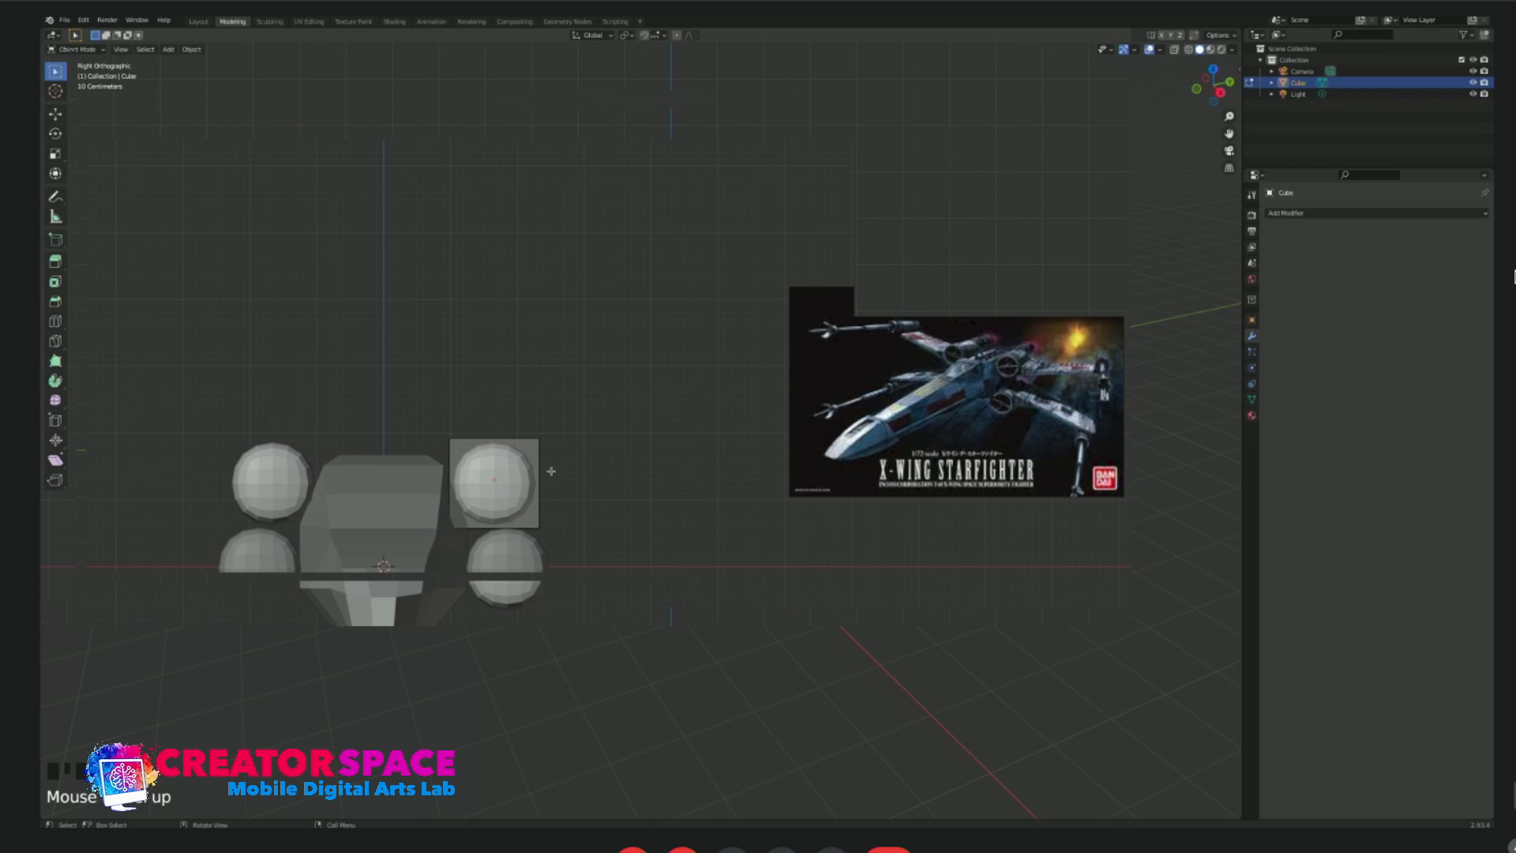
pyautogui.moveTo(551, 471); pyautogui.dragTo(528, 486, button='middle')
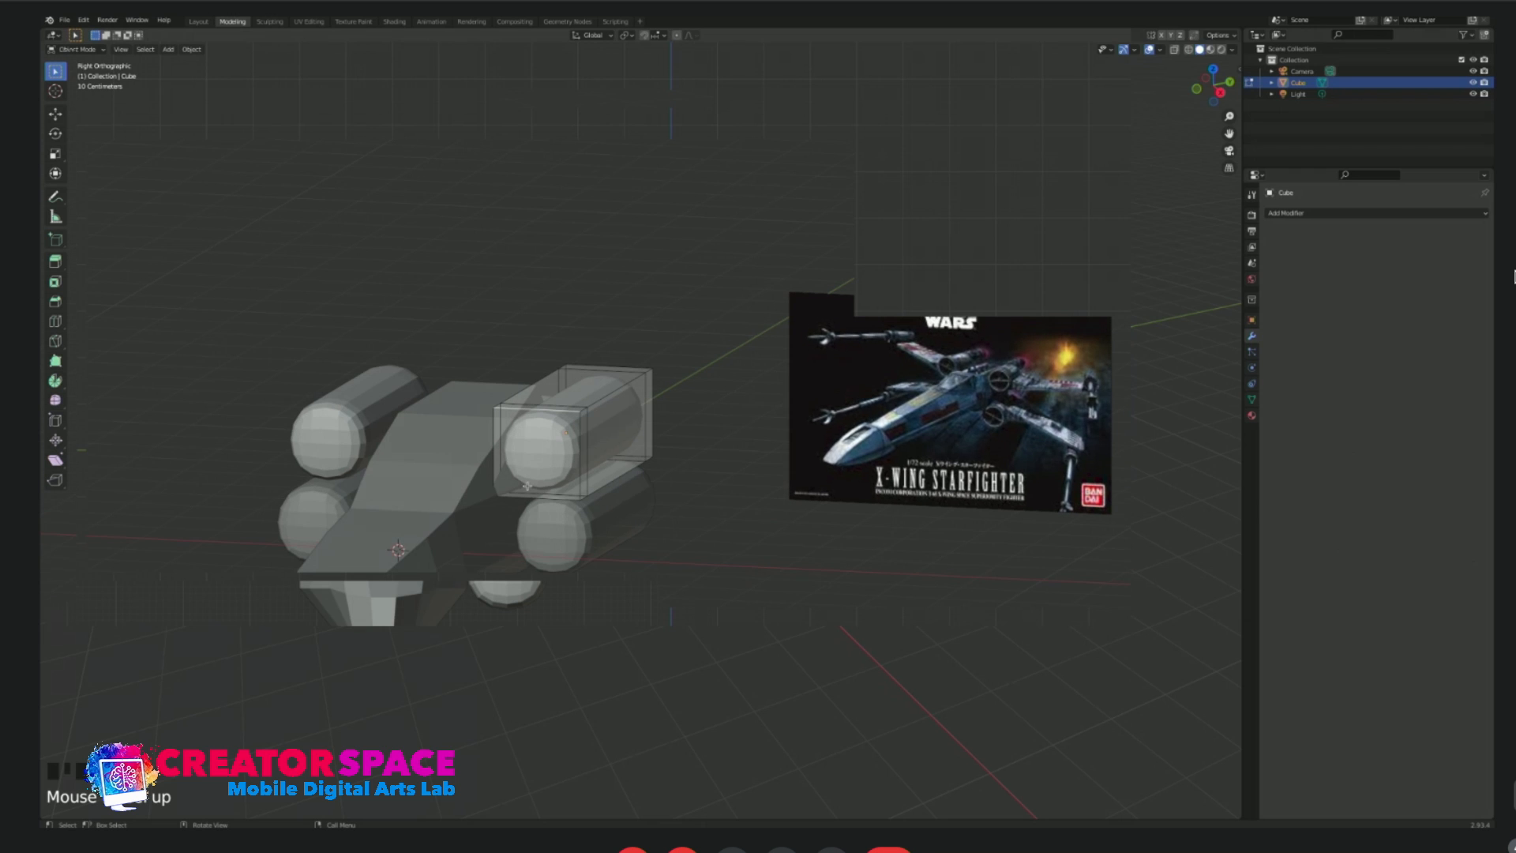
pyautogui.hotkey('ctrl', 'r')
pyautogui.click(581, 478)
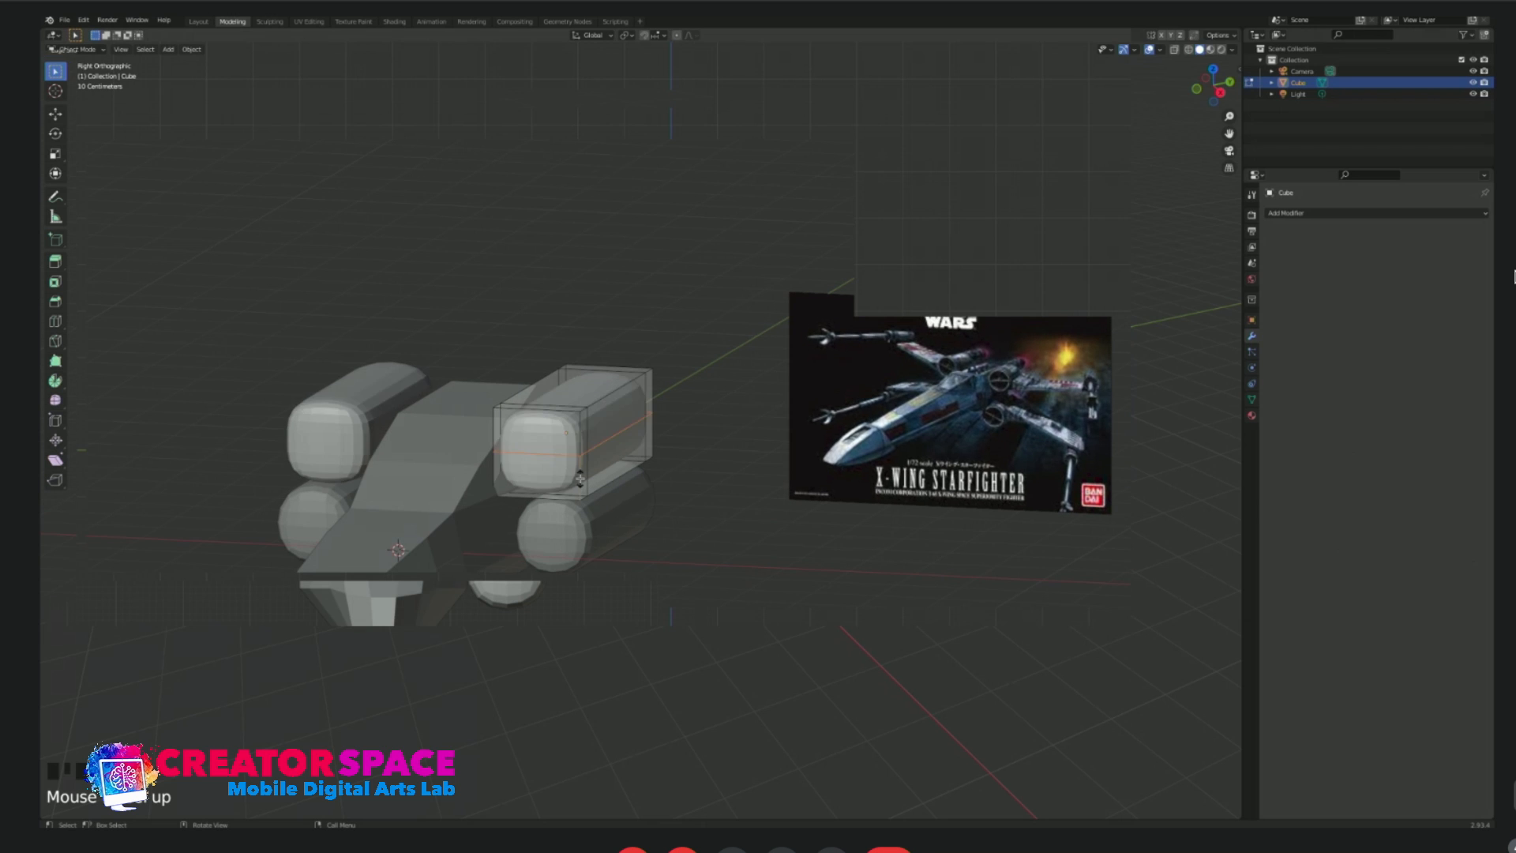
pyautogui.click(580, 498)
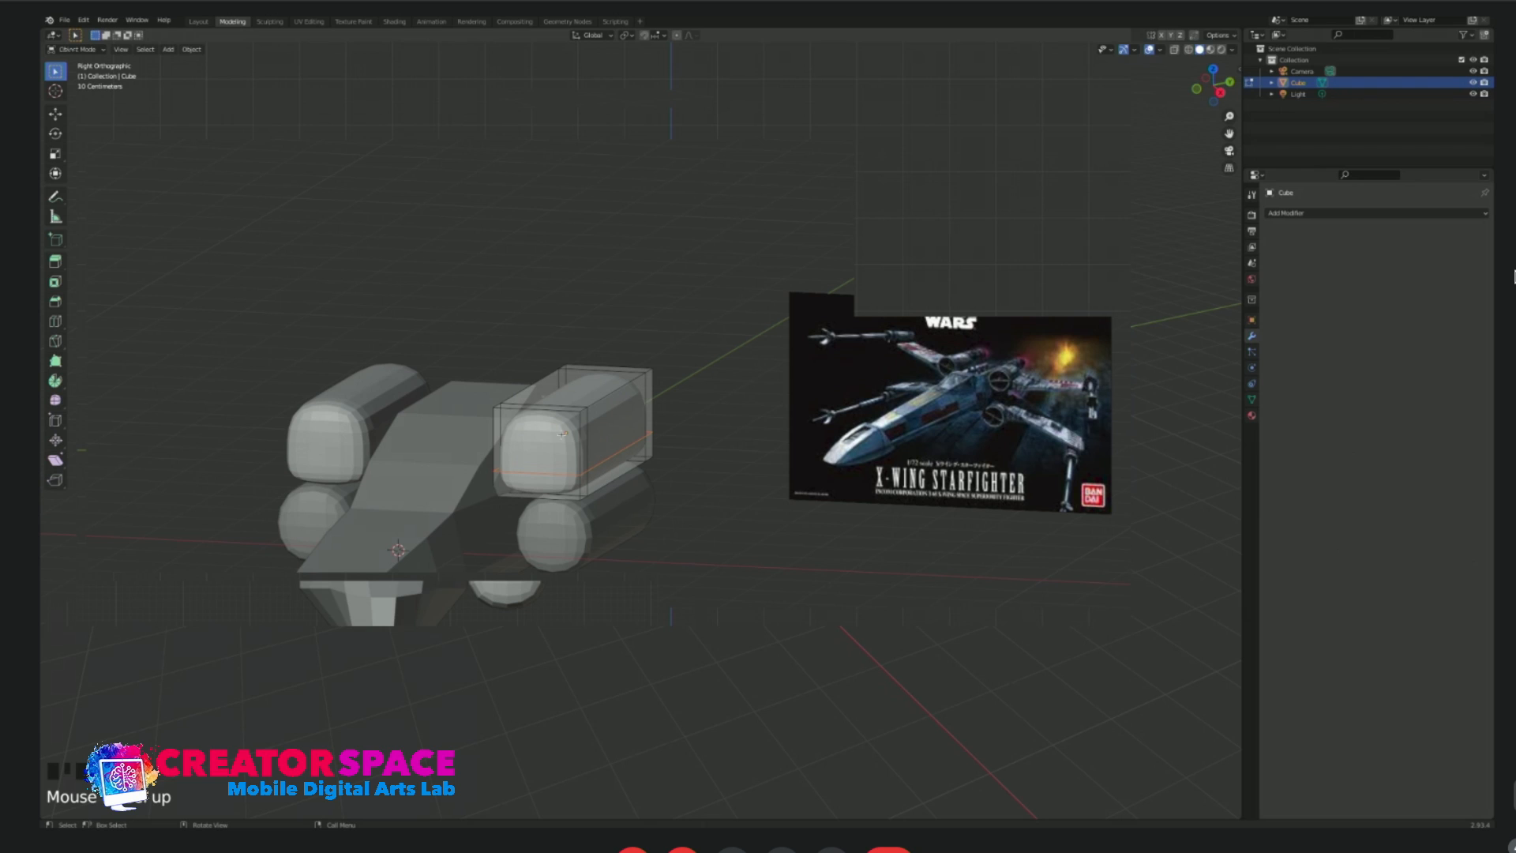
pyautogui.hotkey('ctrl', 'z')
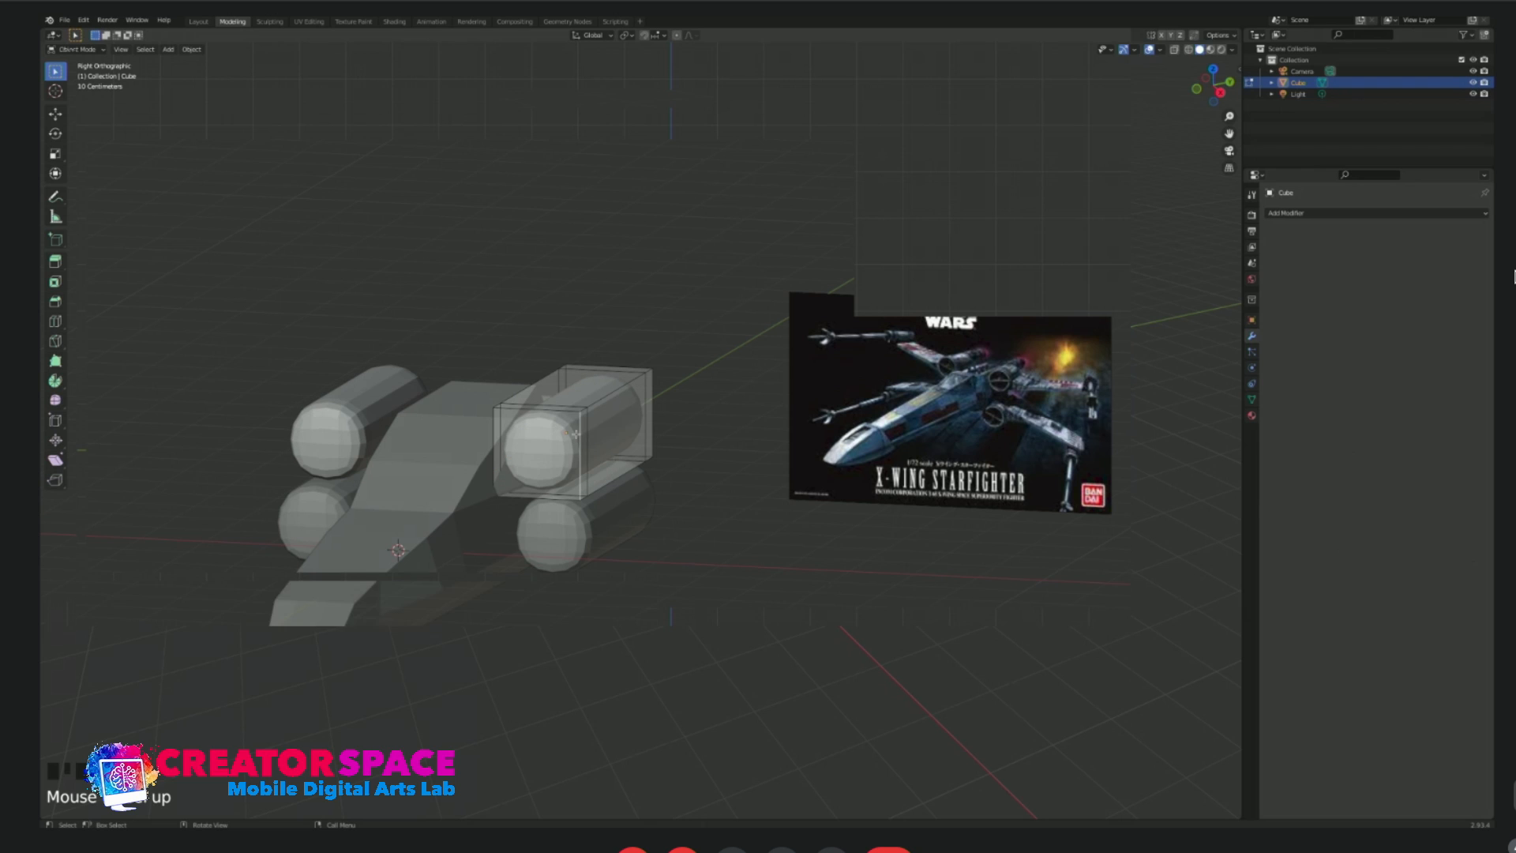
# Try a lengthwise loop cut near the middle of the upper capsule's side, and undo it.
pyautogui.hotkey('ctrl', 'r')
pyautogui.click(579, 445)
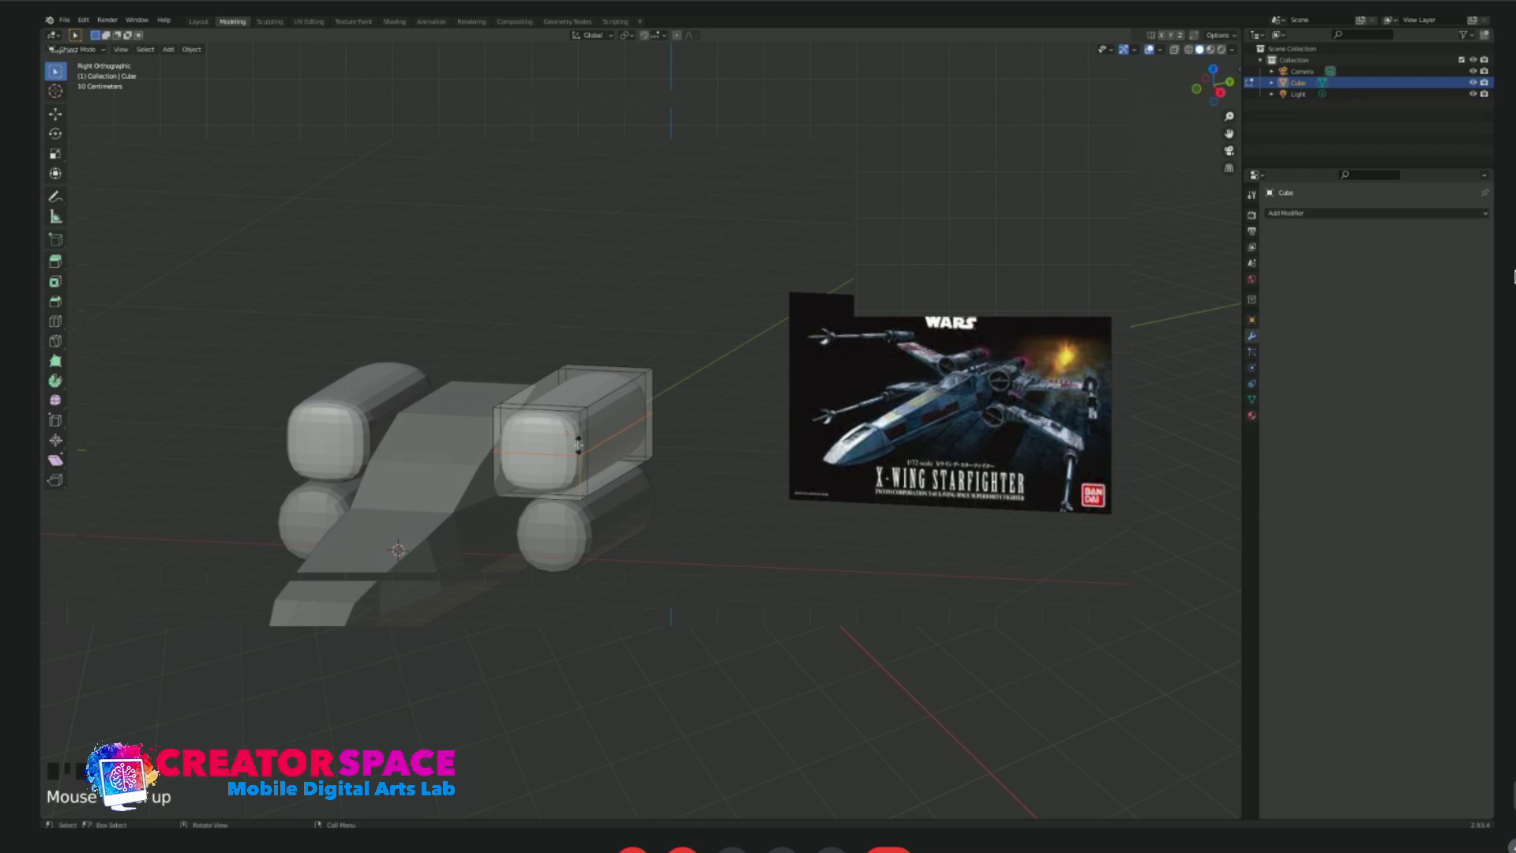
pyautogui.click(587, 446)
pyautogui.hotkey('ctrl', 'z')
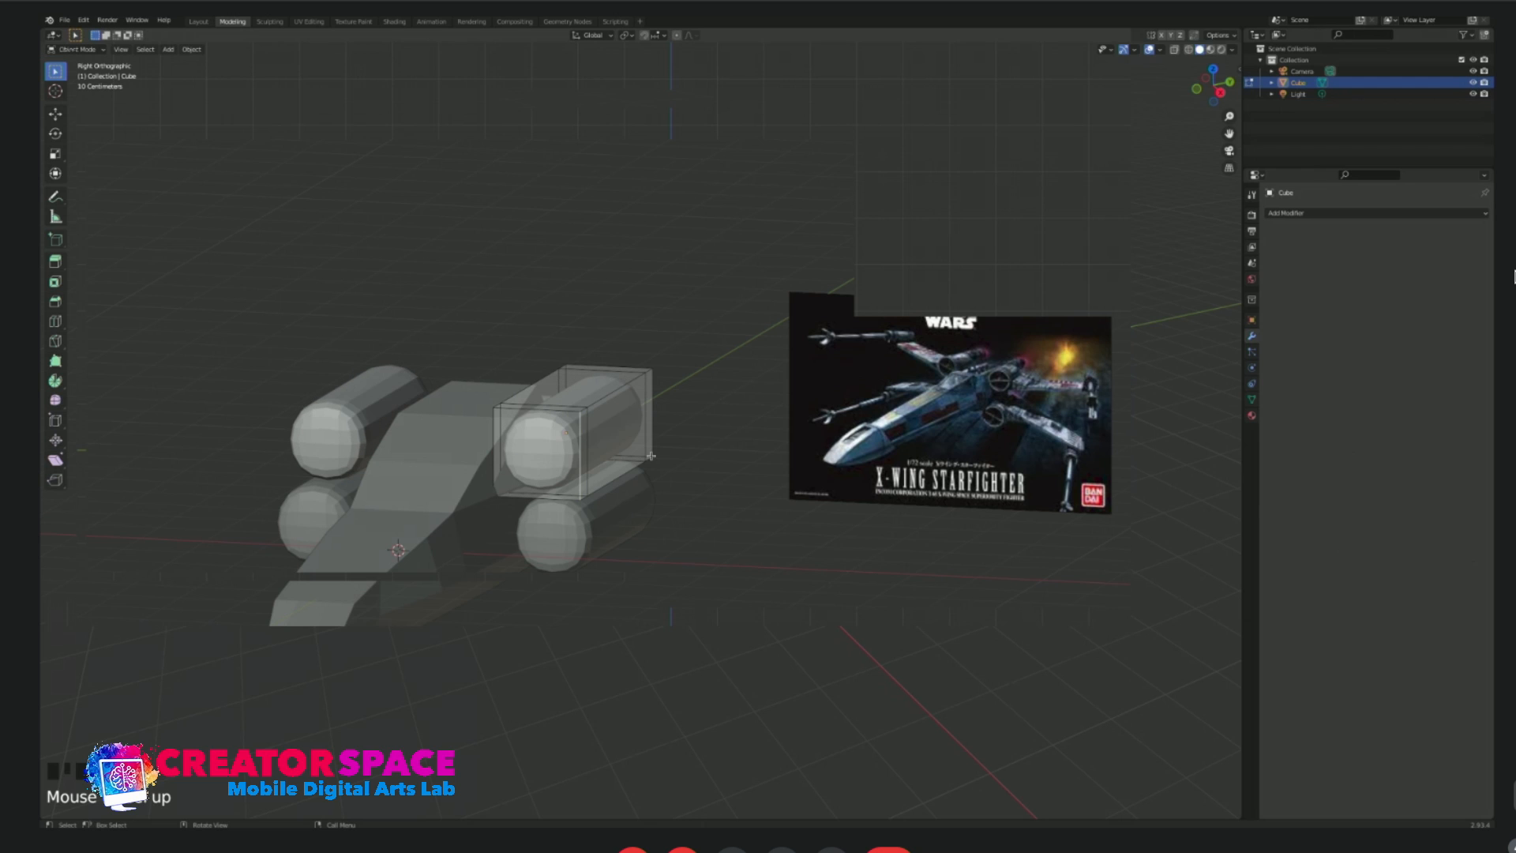
pyautogui.press('KP_1')
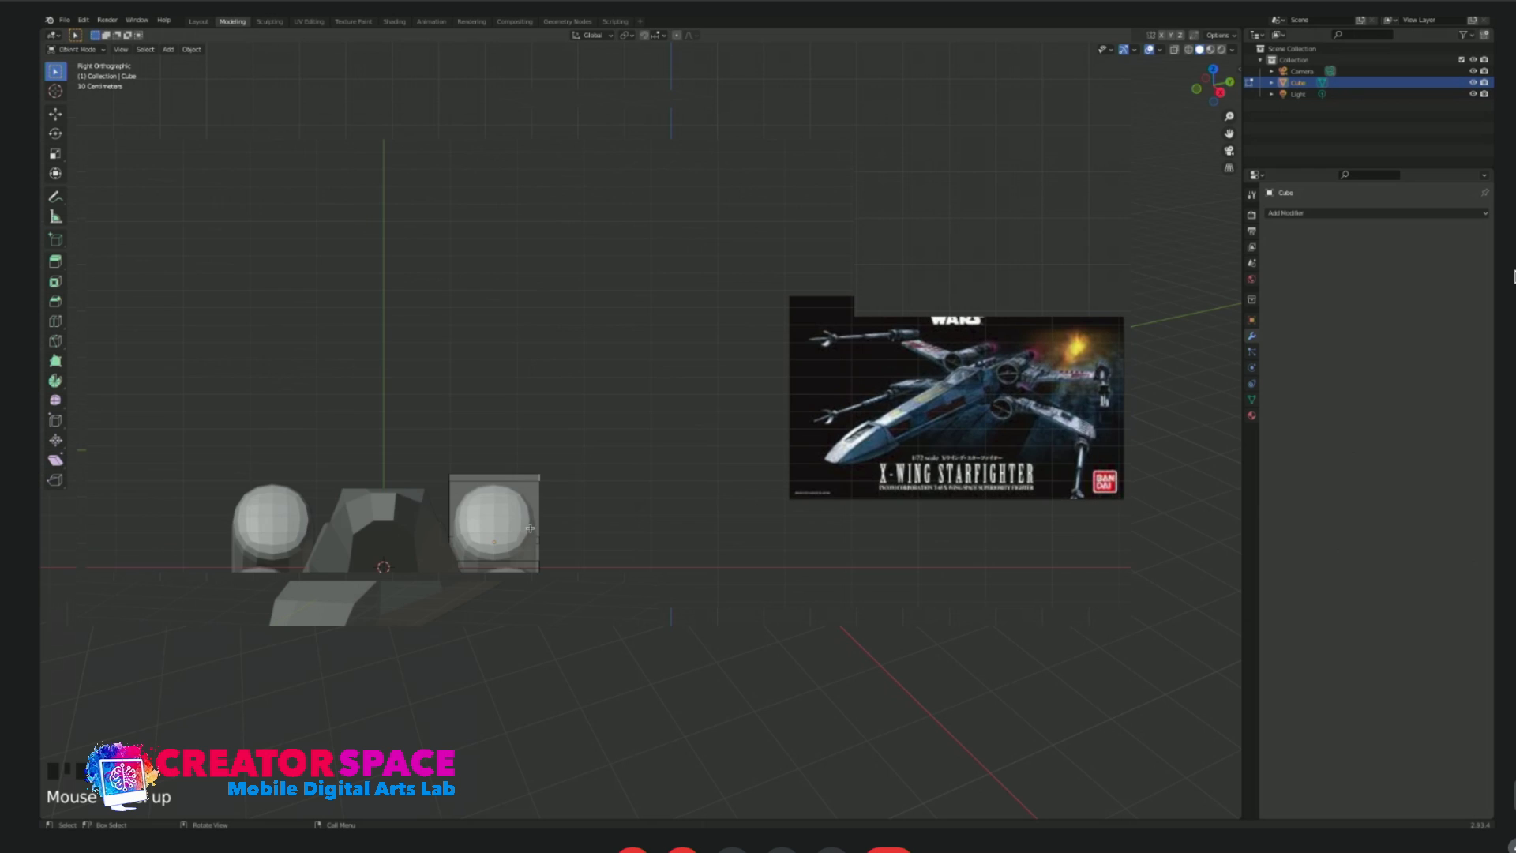
# Try a centred horizontal loop cut on the upper capsule in front view, scale it slightly outward, and undo both changes.
pyautogui.hotkey('ctrl', 'r')
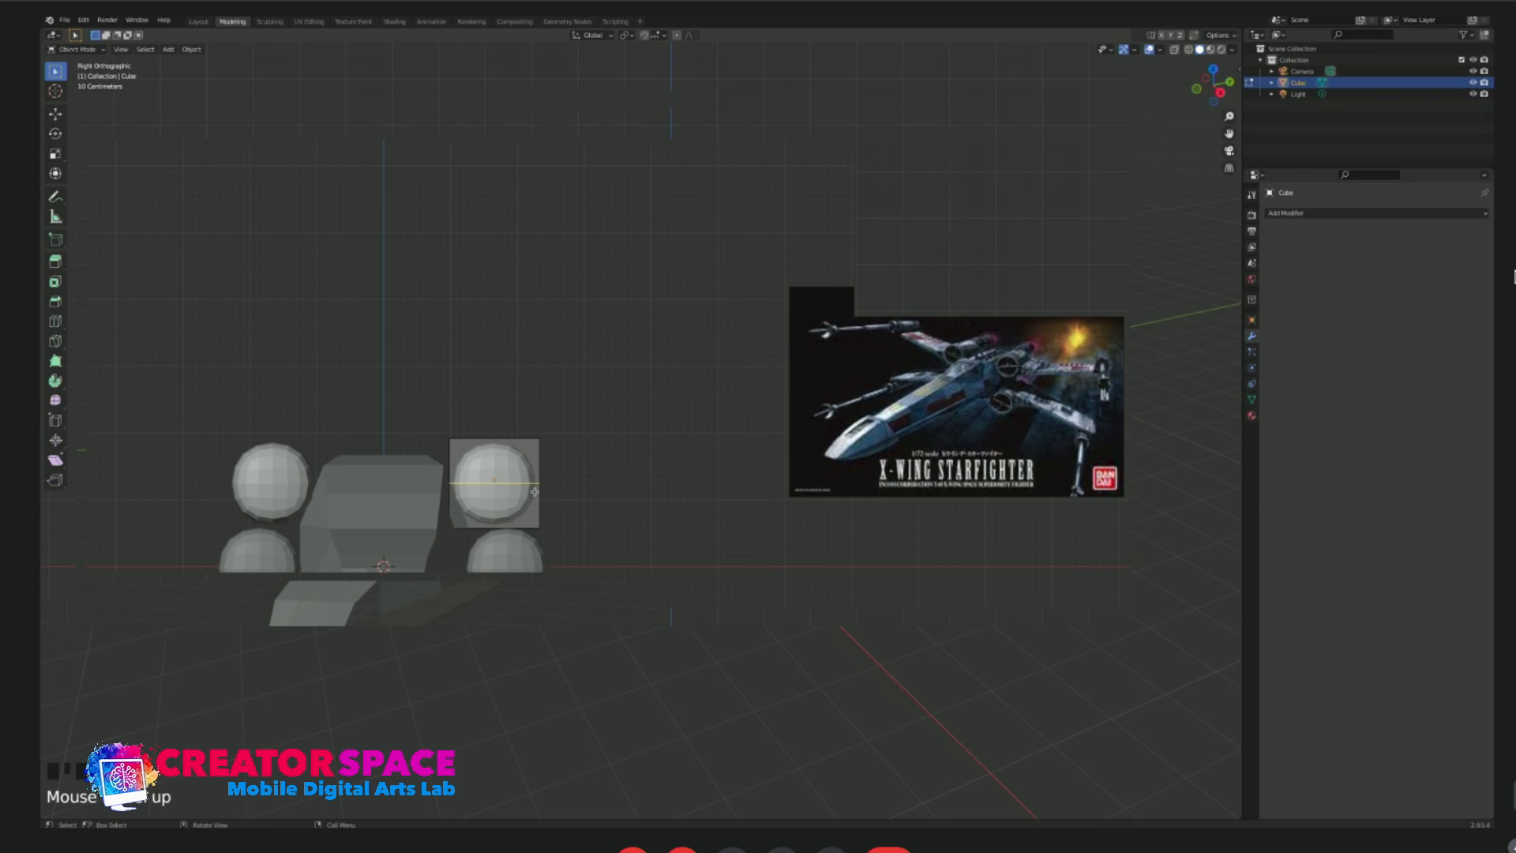
pyautogui.click(535, 492)
pyautogui.click(535, 492)
pyautogui.press('s')
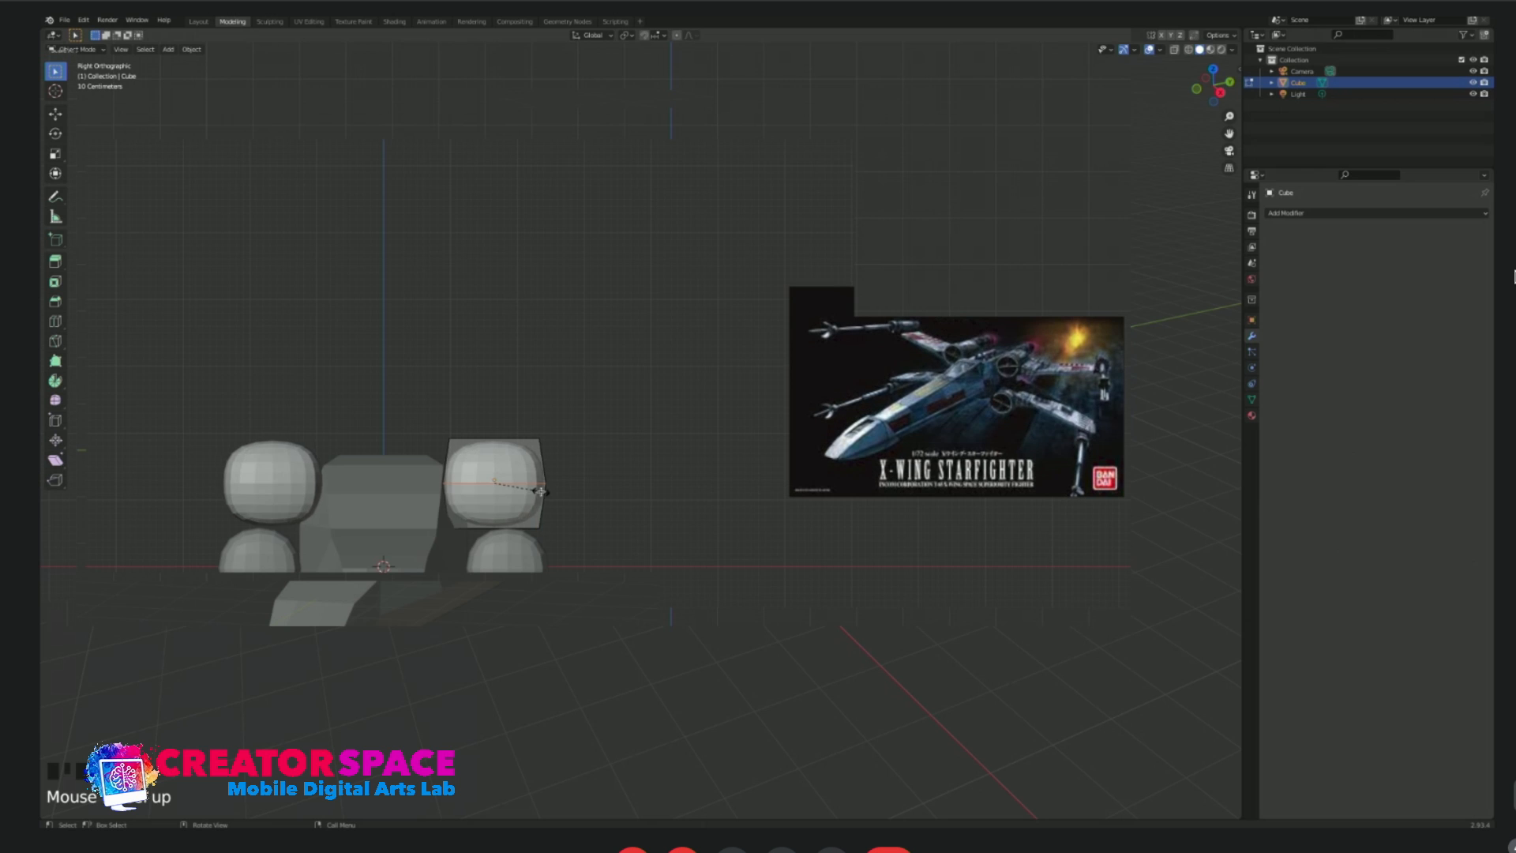
pyautogui.click(541, 492)
pyautogui.moveTo(573, 458); pyautogui.dragTo(615, 437, button='middle')
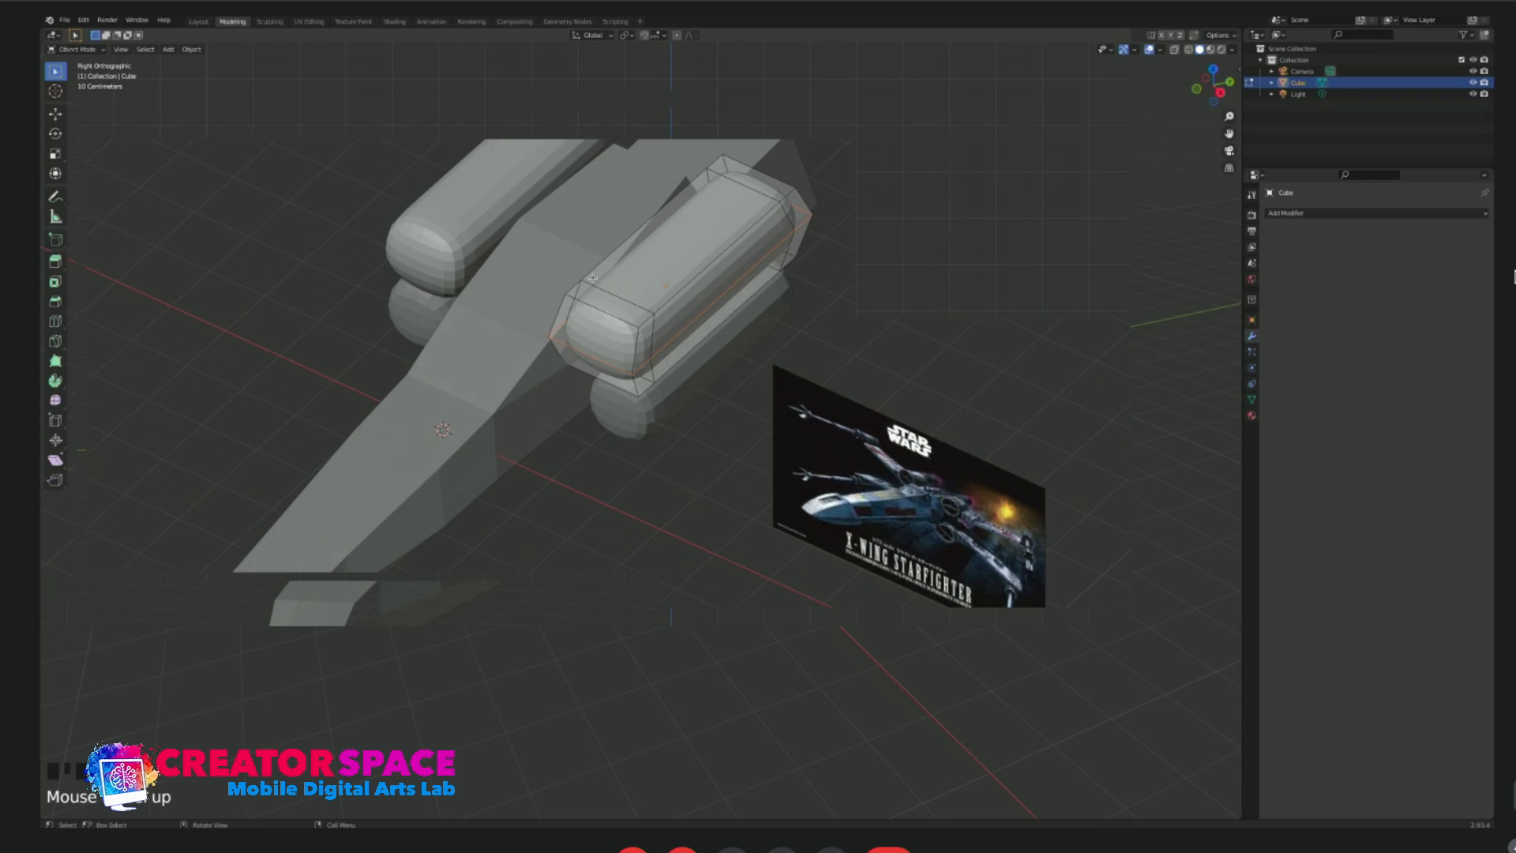
pyautogui.hotkey('ctrl', 'z')
pyautogui.hotkey('ctrl', 'z')
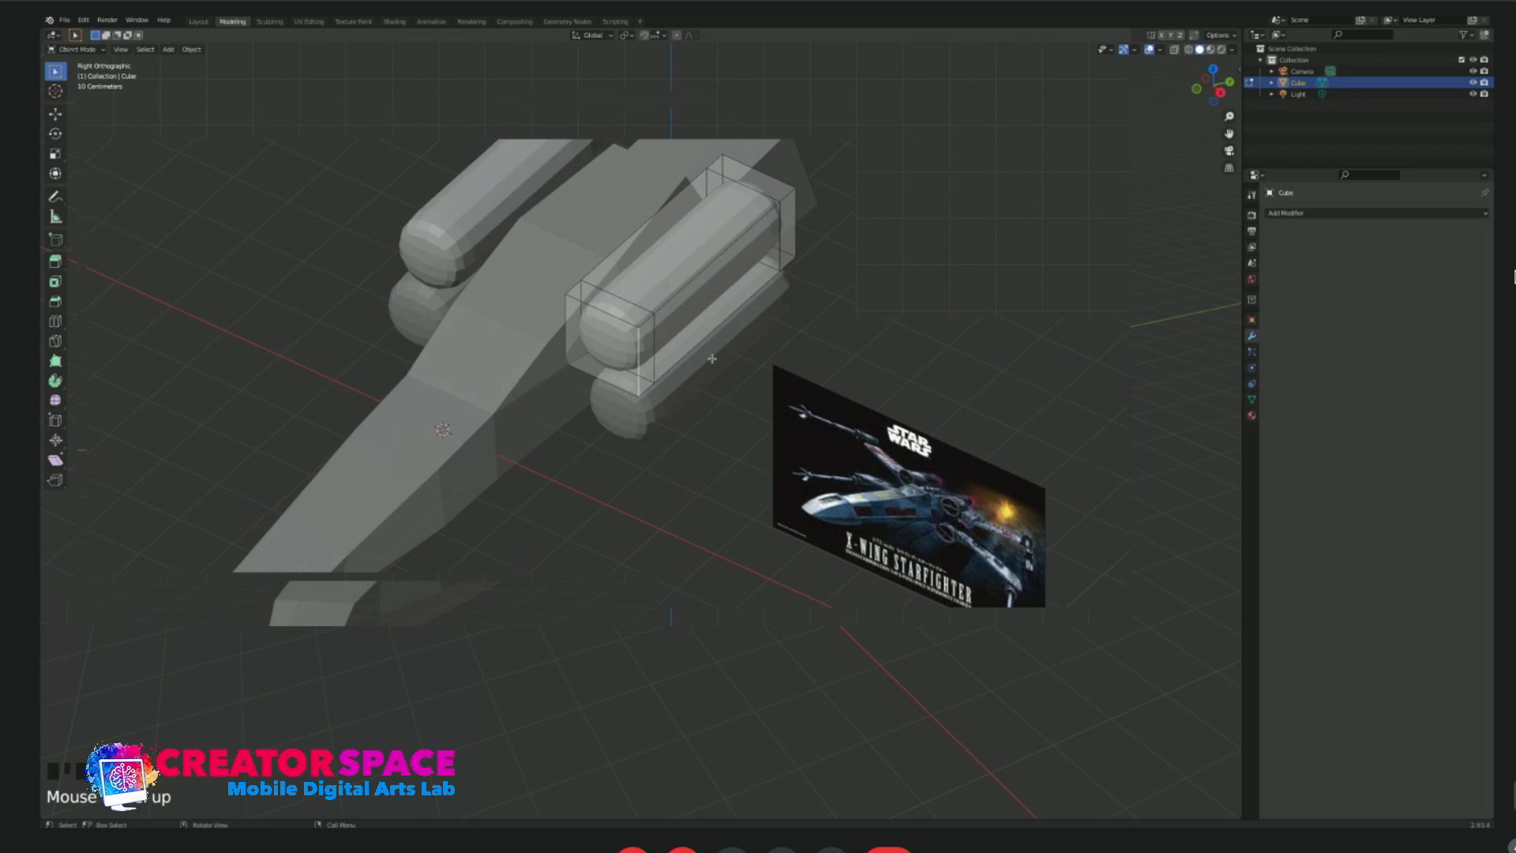
pyautogui.press('KP_3')
pyautogui.press('Tab')
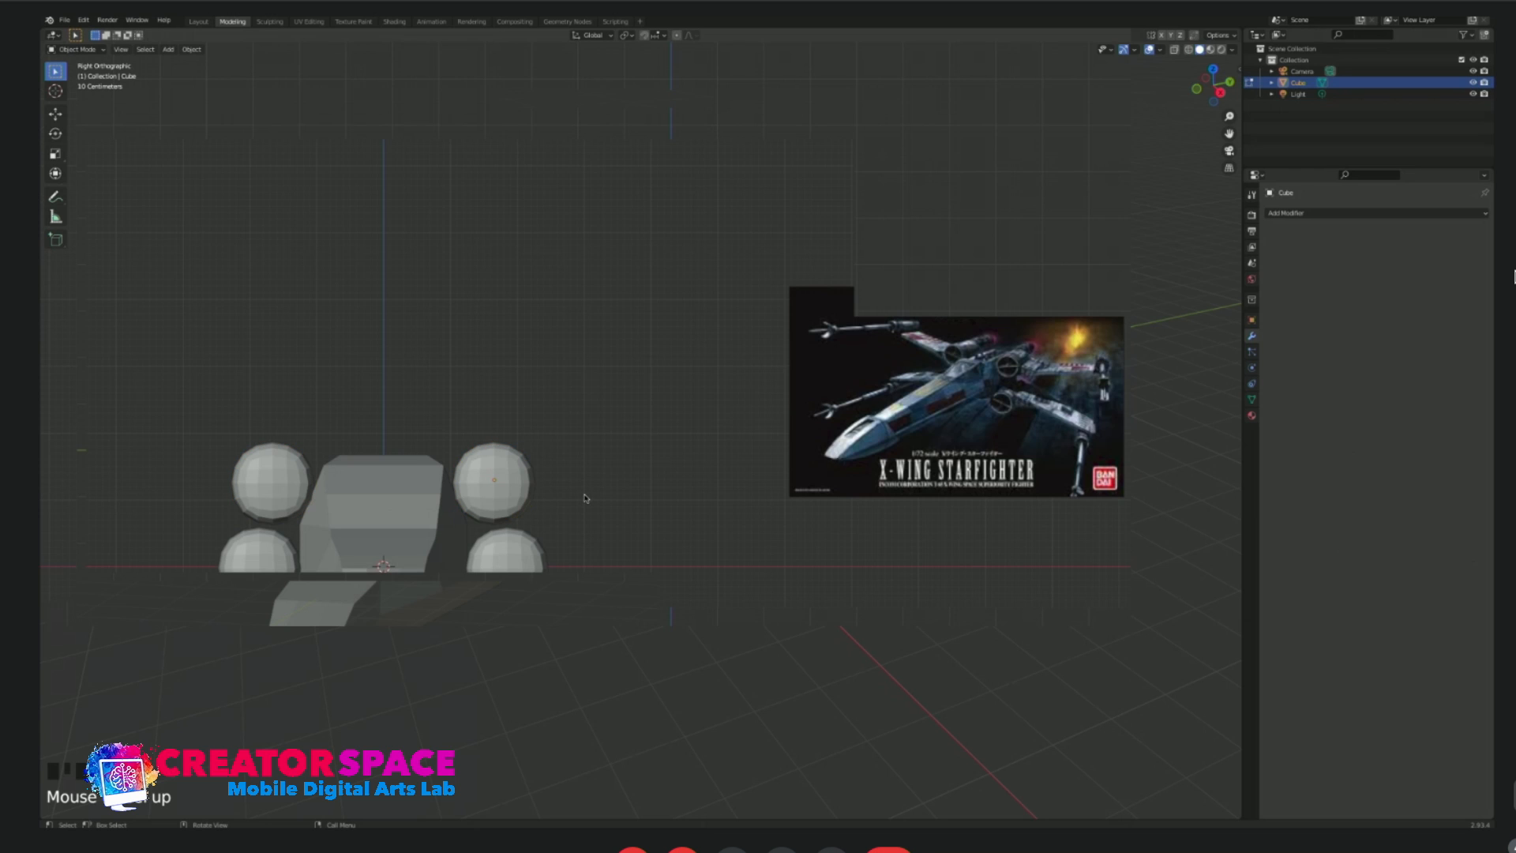
# Add a cube beside the upper capsule in front view and flatten it along Z into a thin slab for the wing.
pyautogui.hotkey('shift', 'a')
pyautogui.moveTo(575, 465)
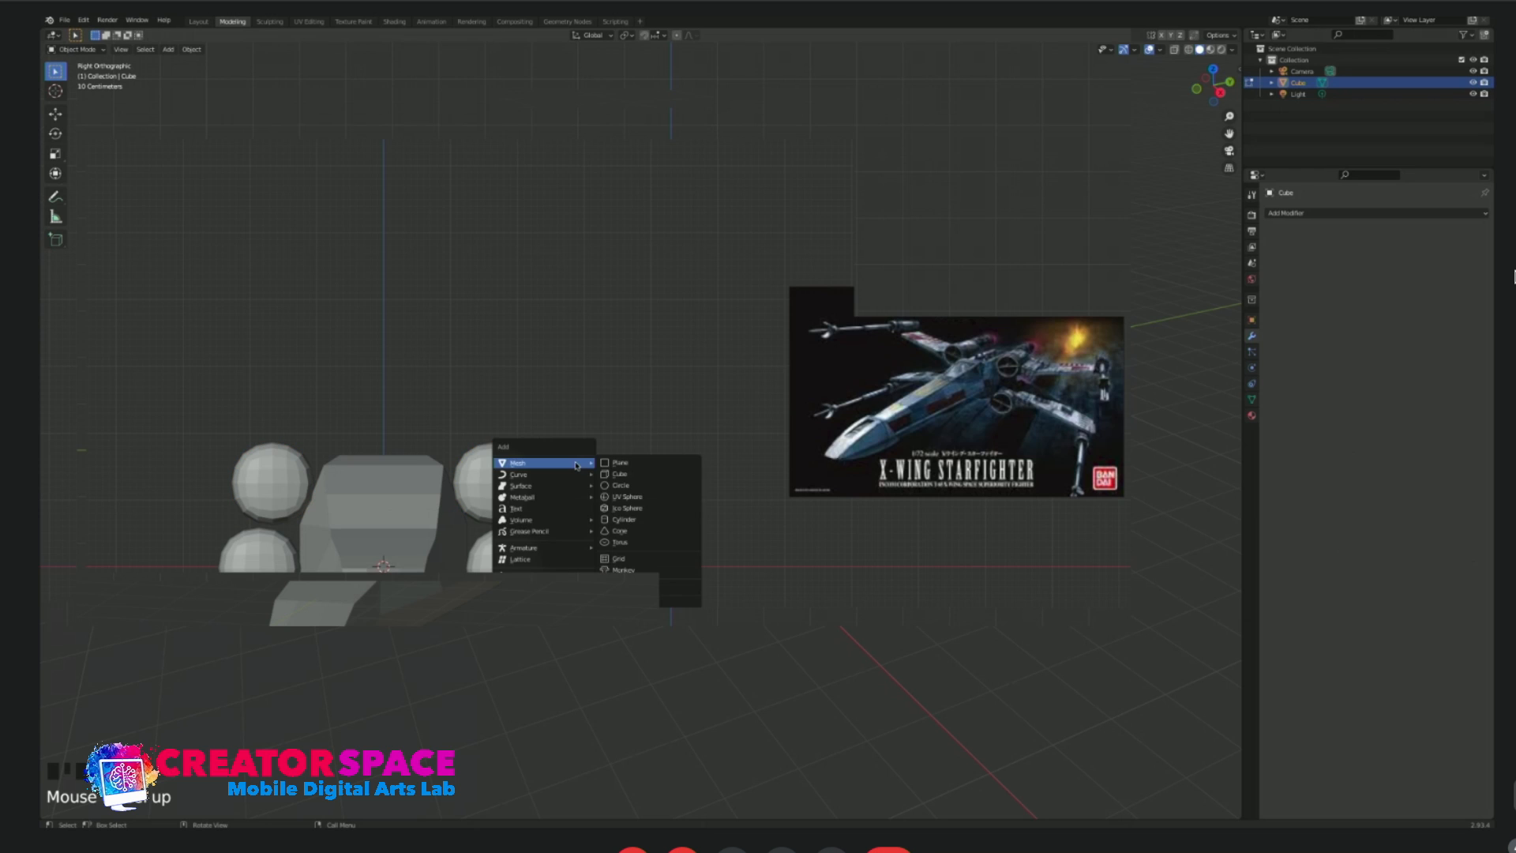
pyautogui.click(625, 474)
pyautogui.press('g')
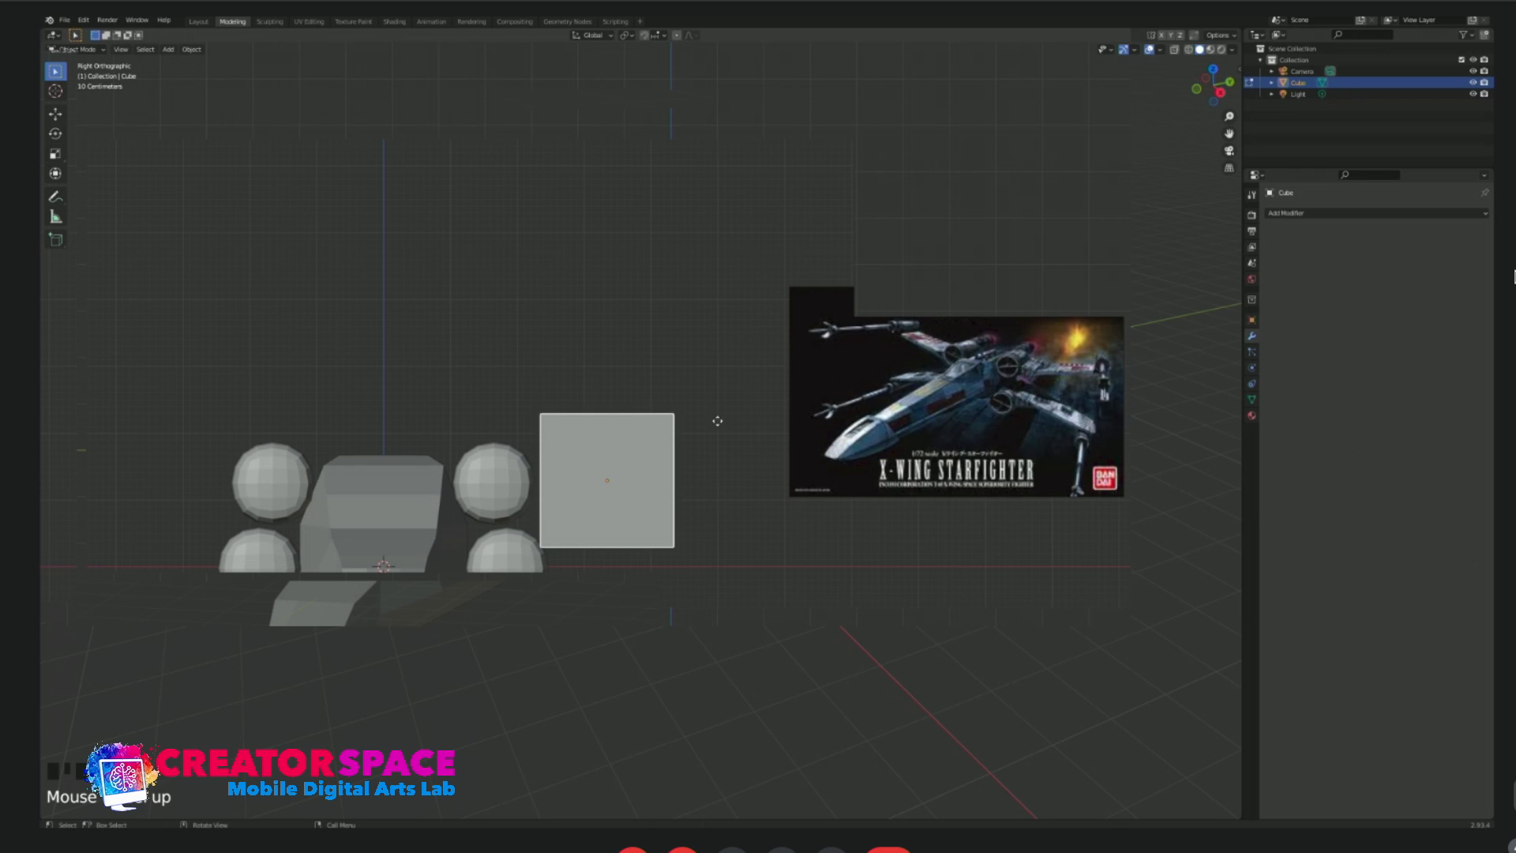
pyautogui.press('s')
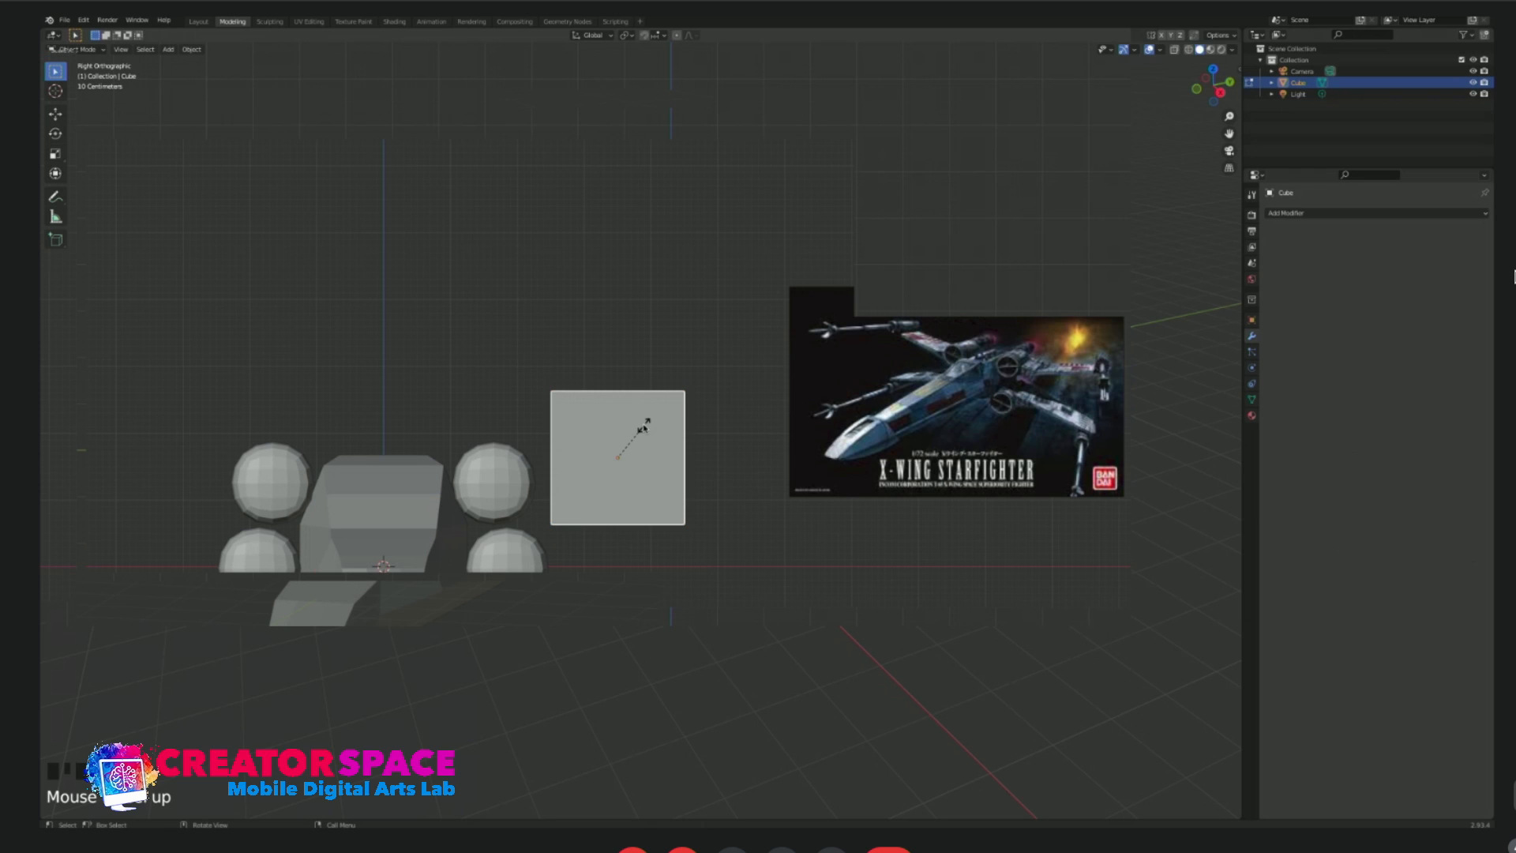
pyautogui.press('z')
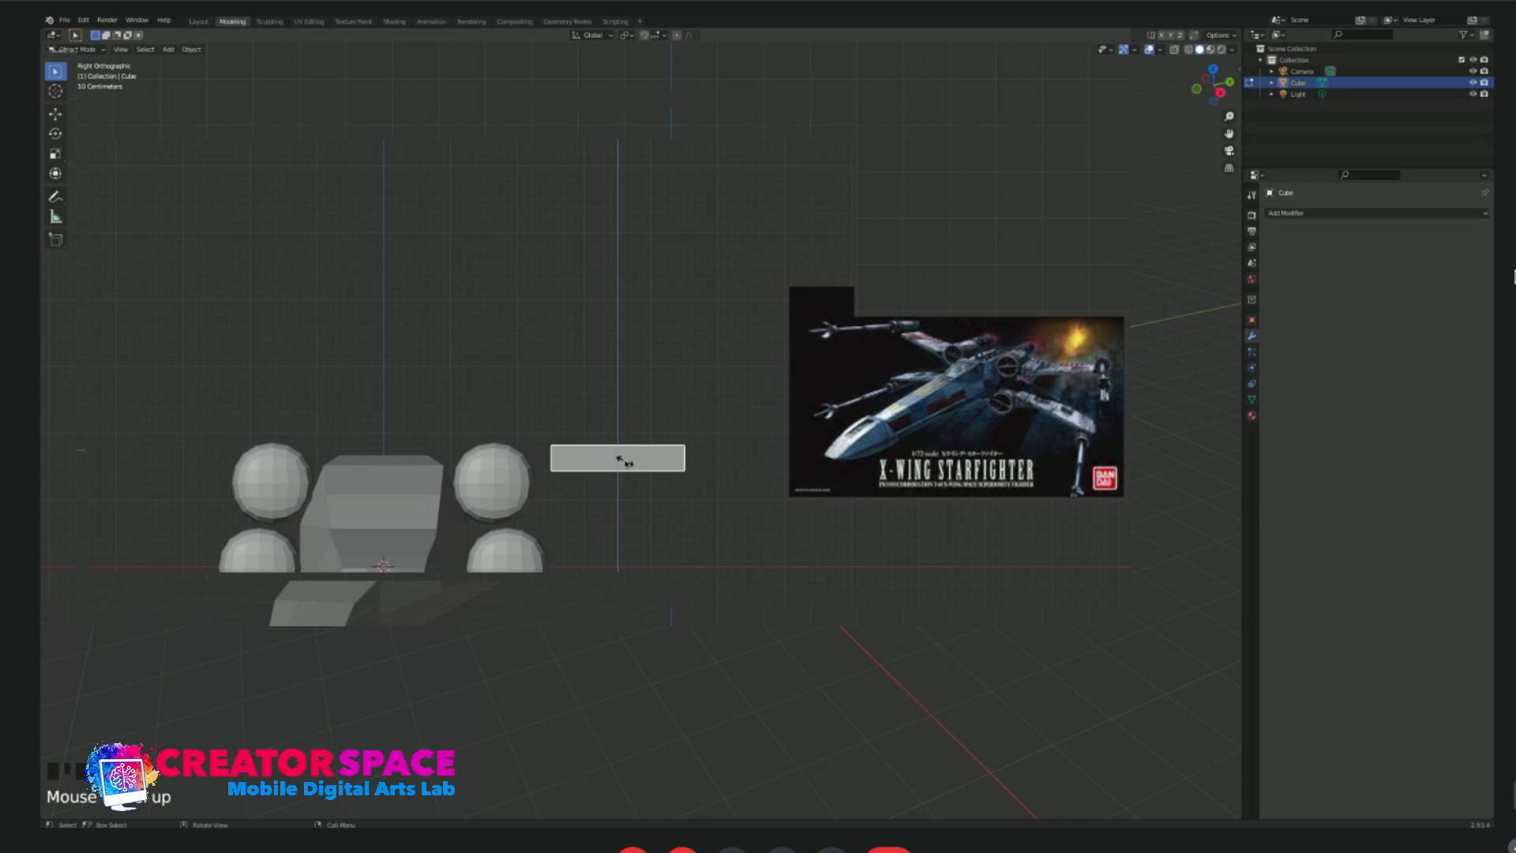
pyautogui.click(614, 453)
# Place the slab against the outer side of the upper capsule, centred on the capsule's length and height.
pyautogui.press('g')
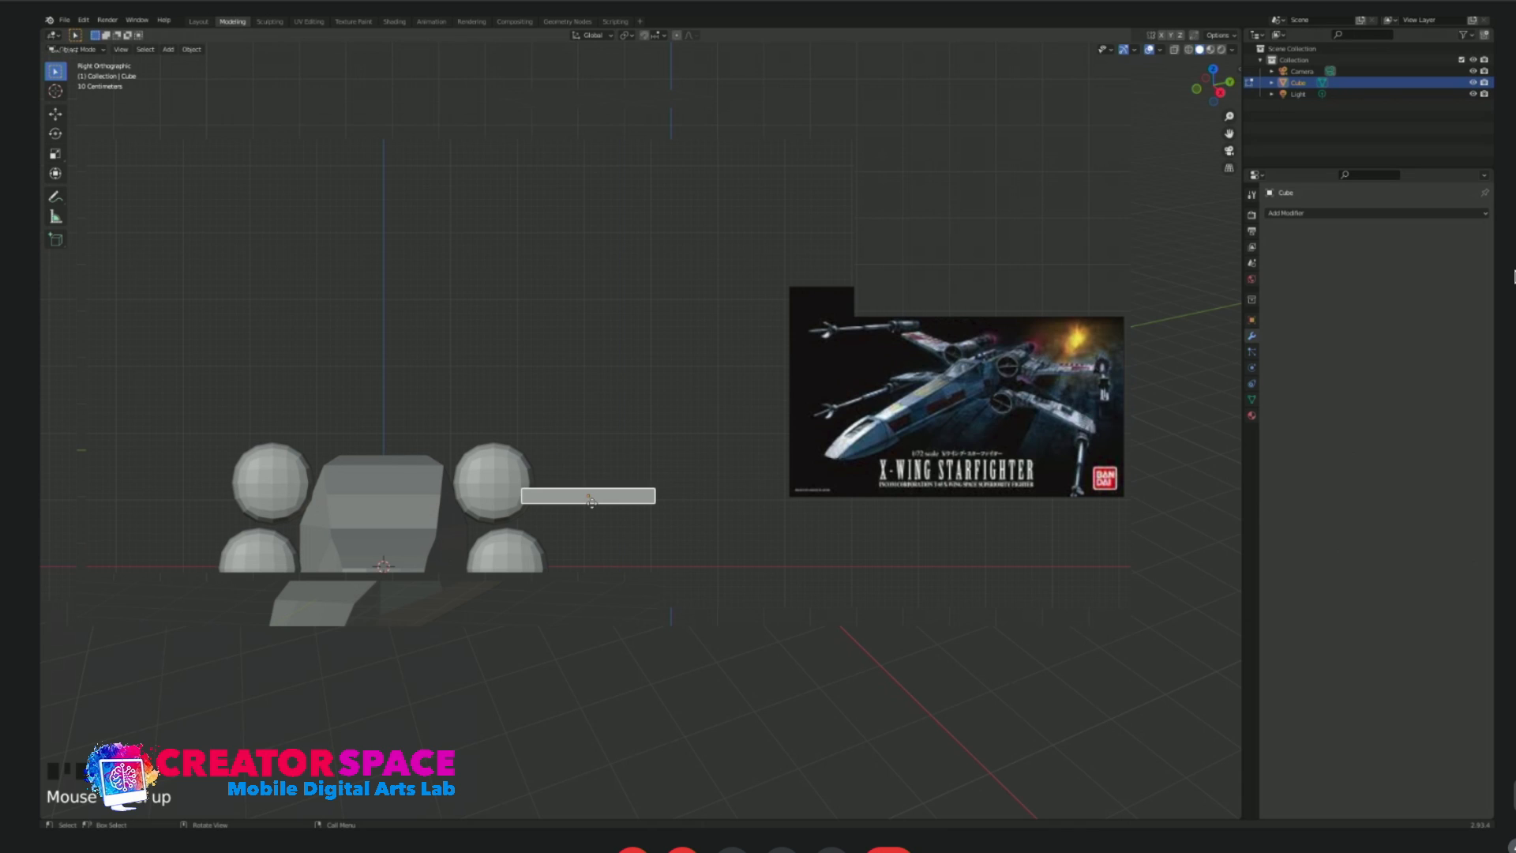
pyautogui.click(590, 505)
pyautogui.press('KP_7')
pyautogui.scroll(-3, 624, 374)
pyautogui.press('g')
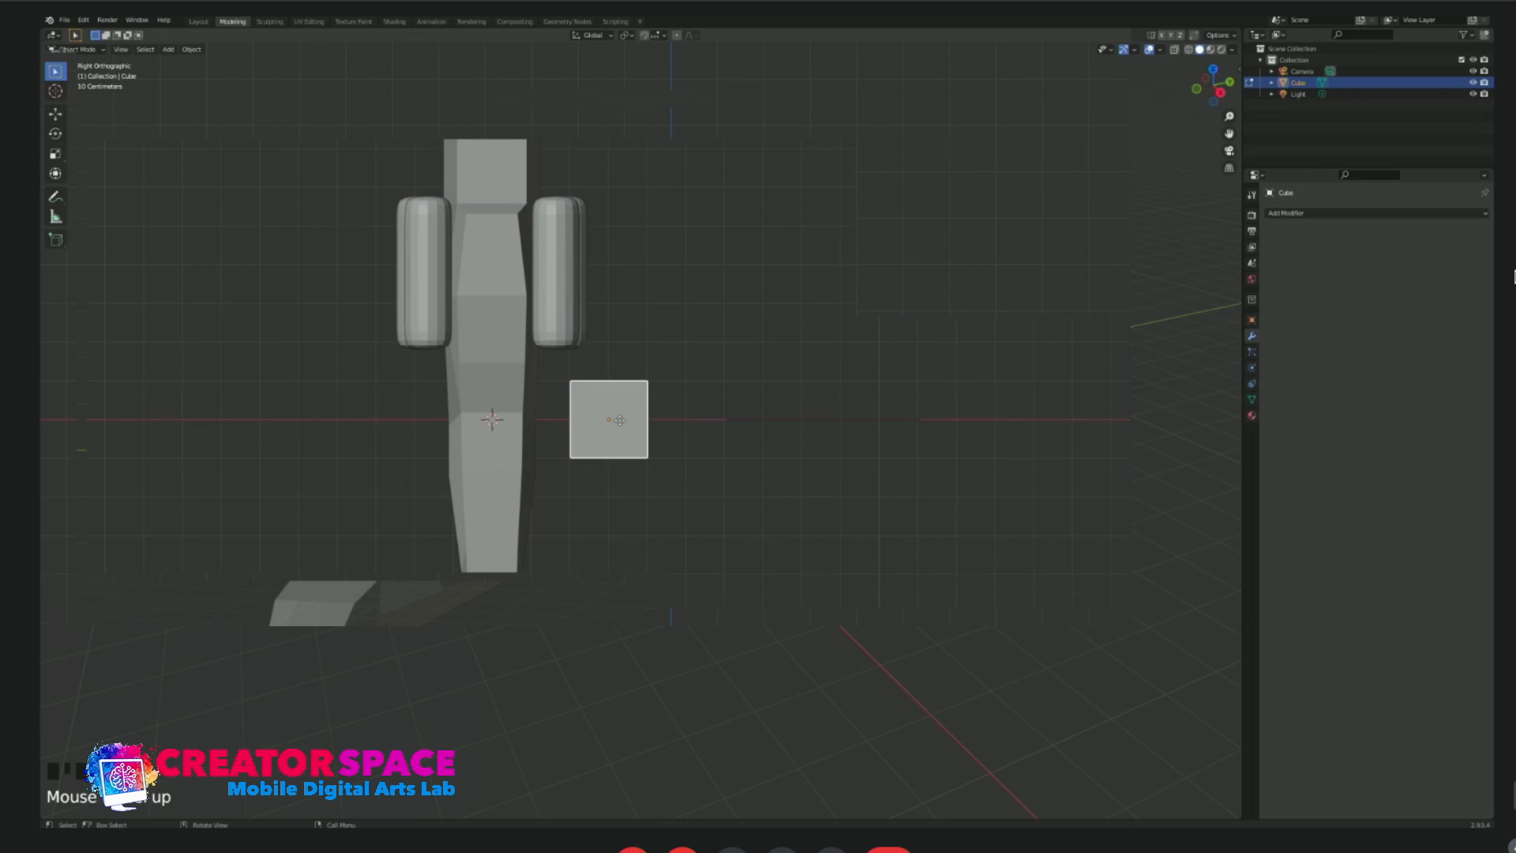
pyautogui.click(625, 276)
pyautogui.press('KP_3')
pyautogui.press('g')
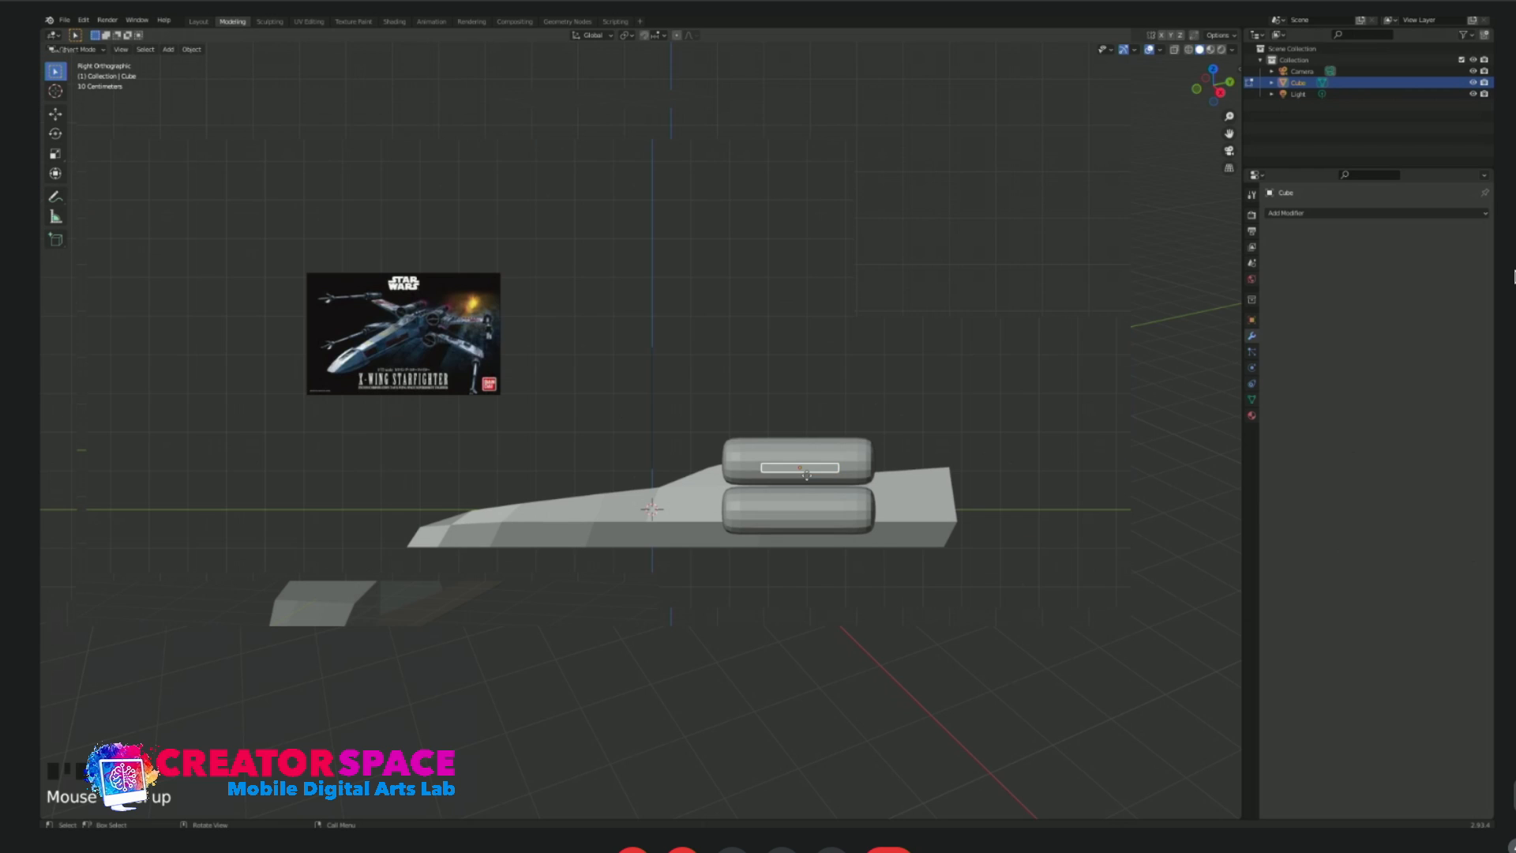
pyautogui.click(808, 471)
# Stretch the slab along Y to about 1.6 times its length, slightly shorter than the capsule, and align it with the capsule.
pyautogui.press('s')
pyautogui.press('y')
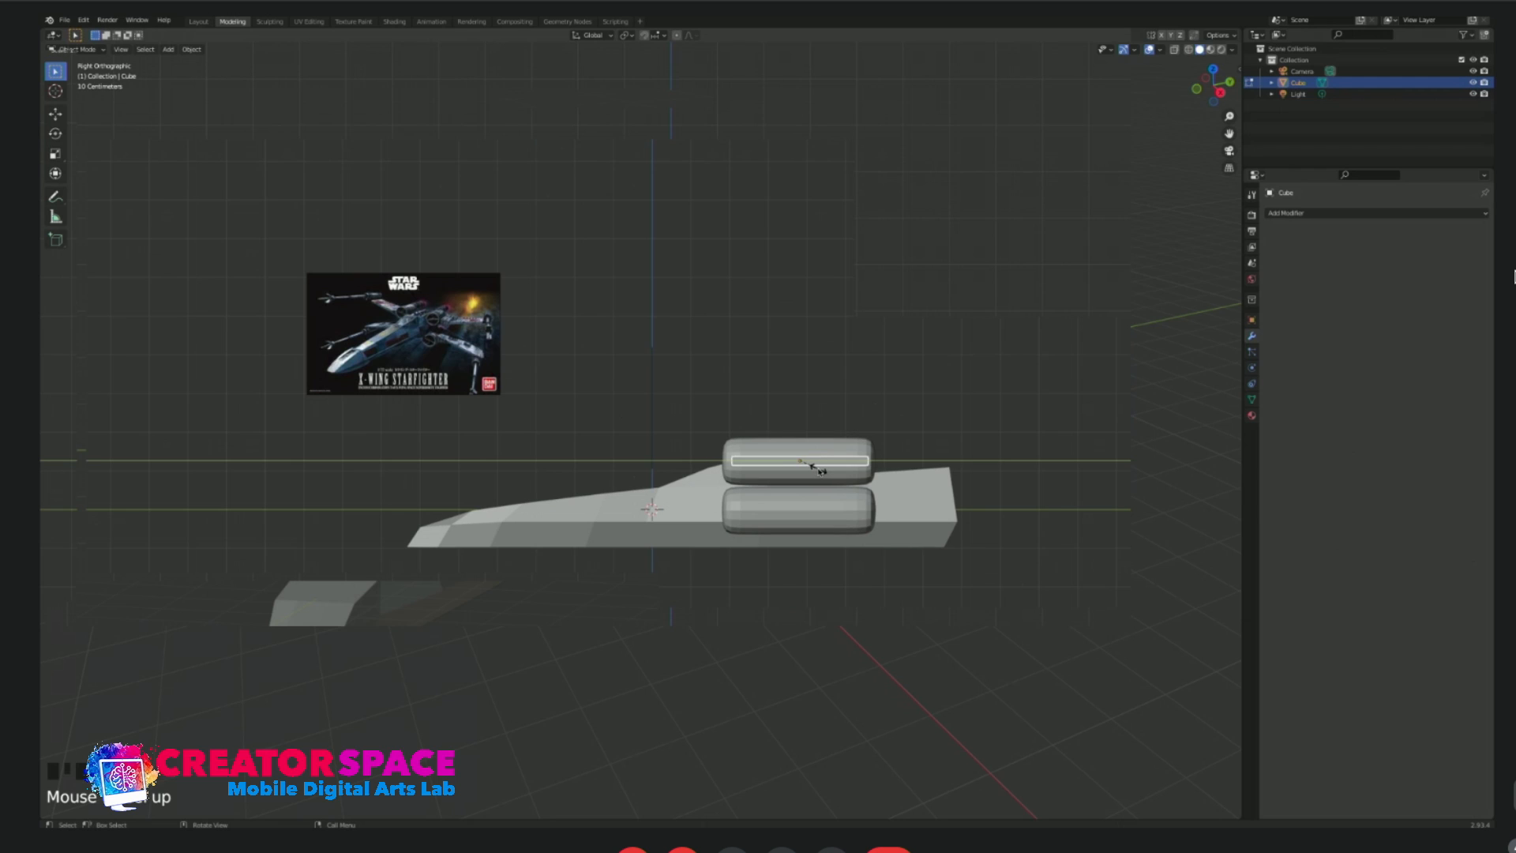
pyautogui.click(813, 469)
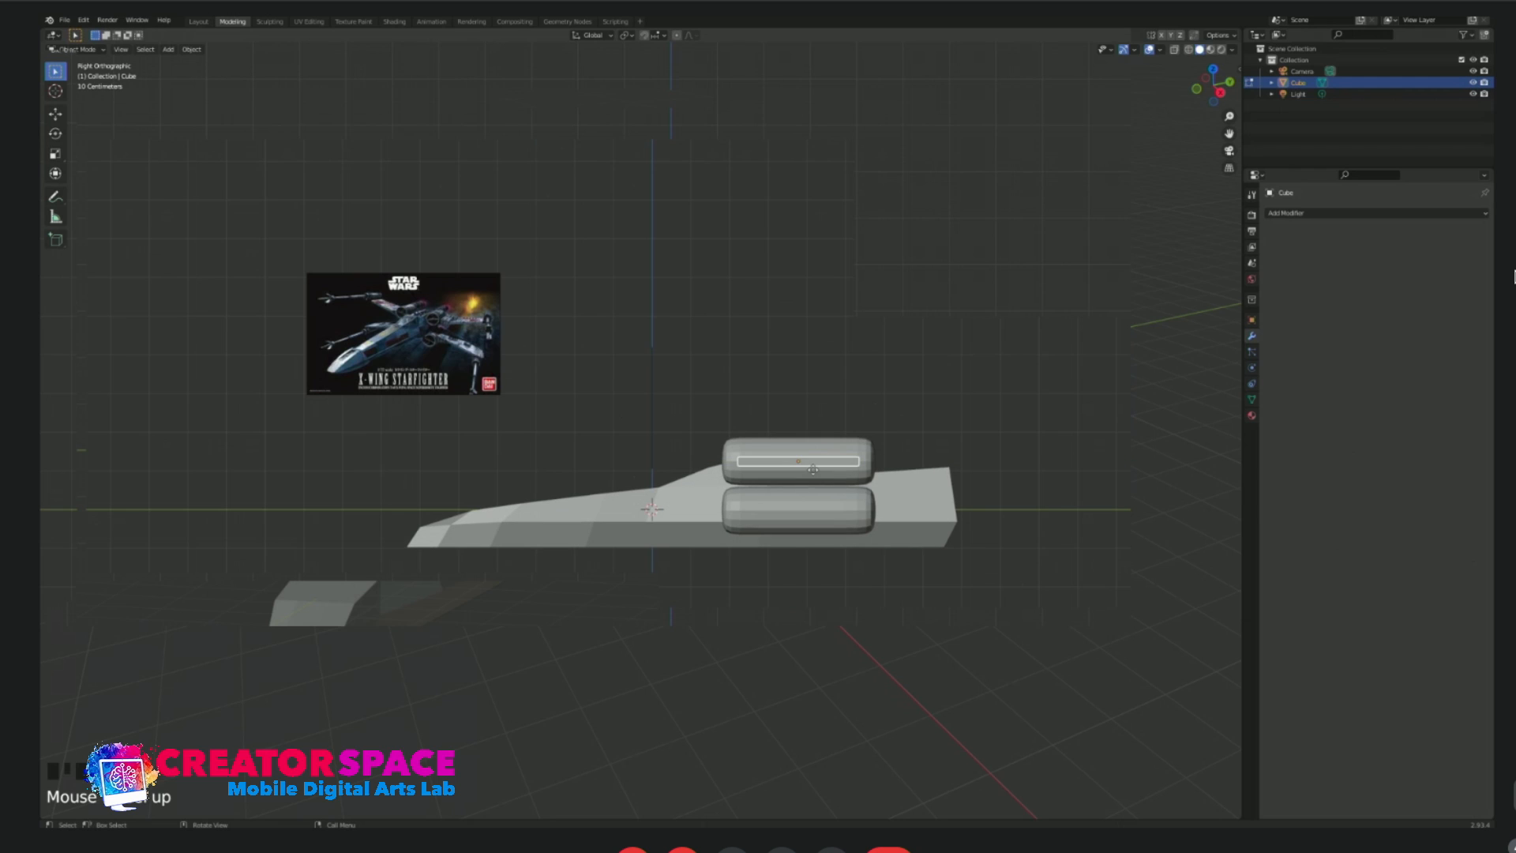
pyautogui.click(813, 470)
pyautogui.press('KP_7')
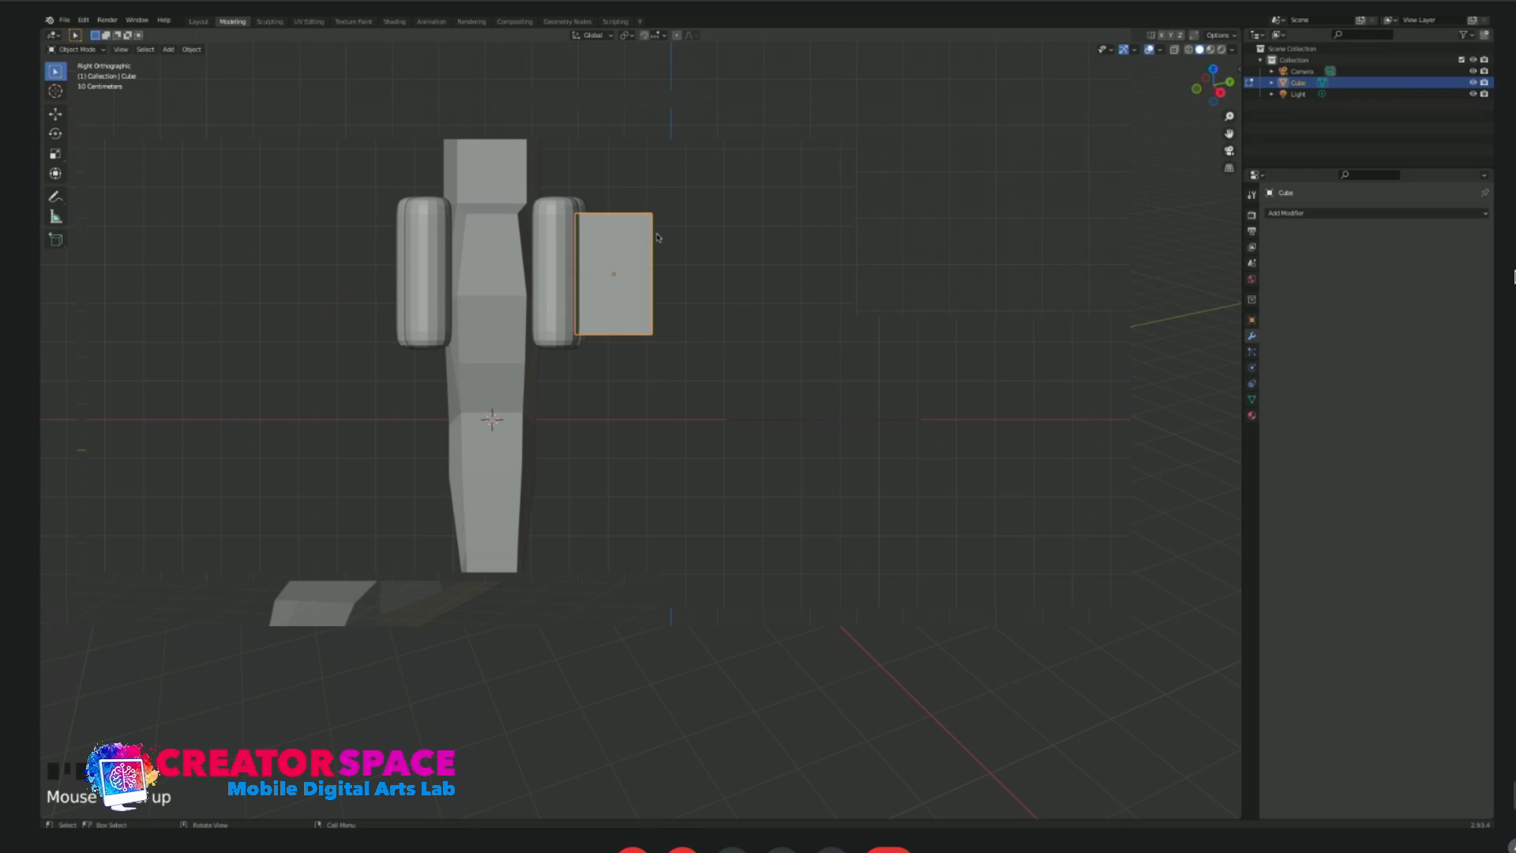
# Select the slab's outer end in edit mode and scale it narrower along Y to about 70%, tapering the wing in top view.
pyautogui.press('Tab')
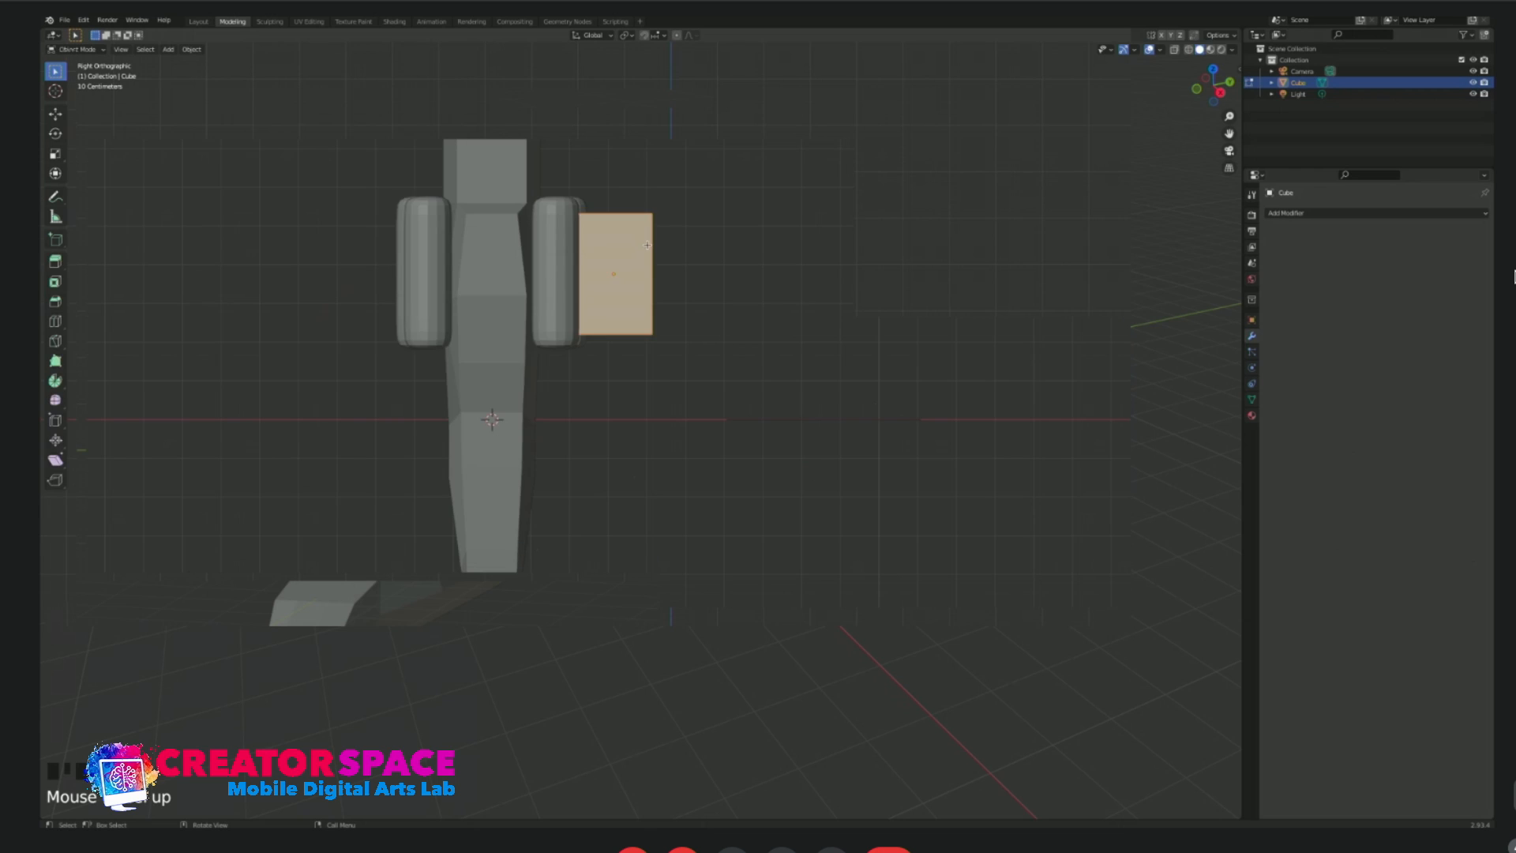
pyautogui.moveTo(637, 196); pyautogui.dragTo(684, 367)
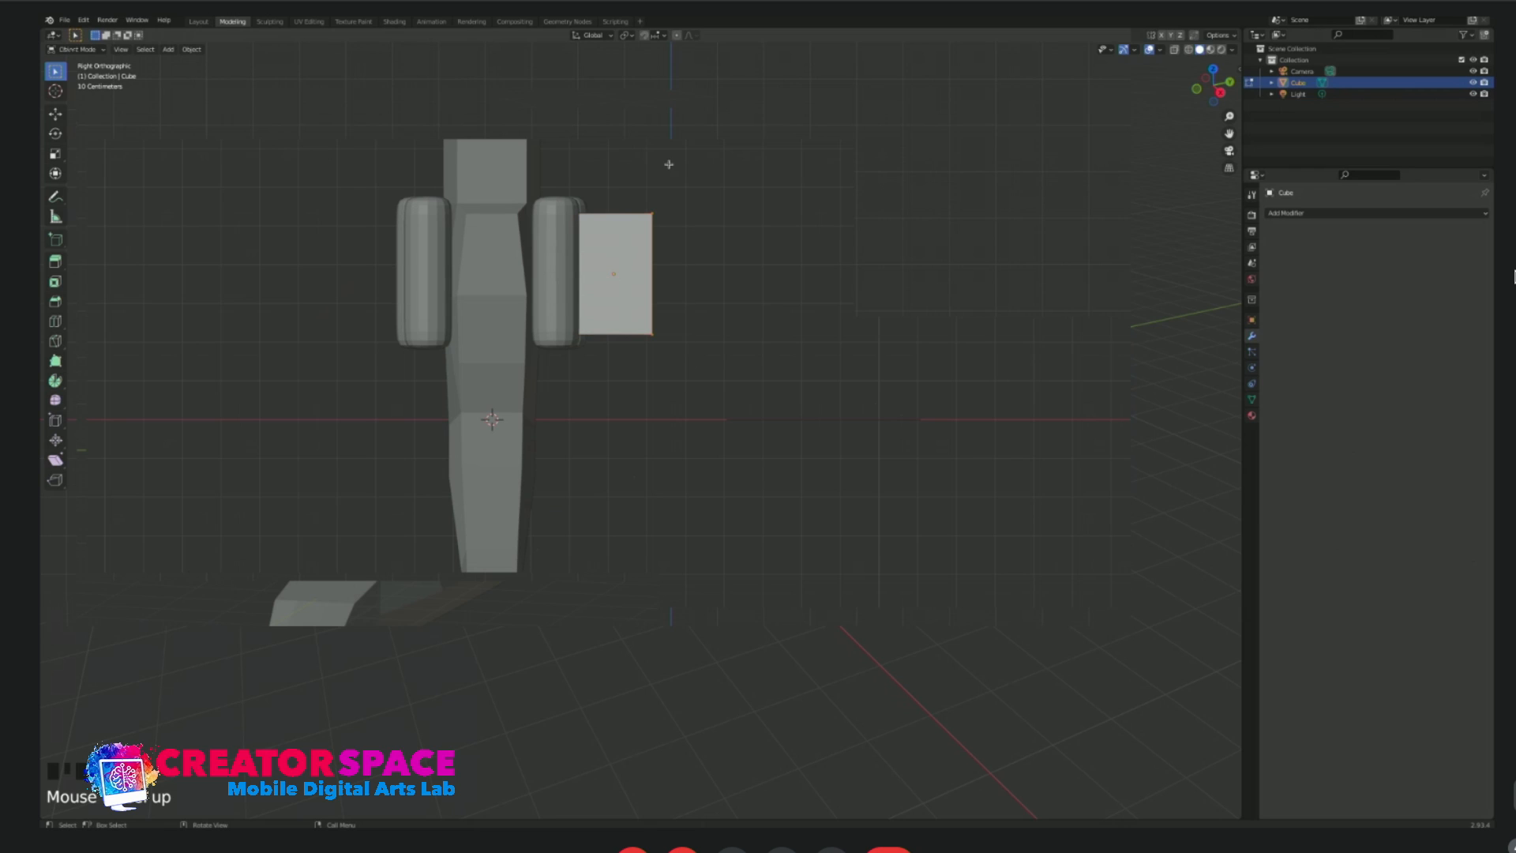
pyautogui.press('z')
pyautogui.click(676, 221)
pyautogui.hotkey('ctrl', 'z')
pyautogui.hotkey('alt', 'z')
pyautogui.moveTo(610, 172); pyautogui.dragTo(695, 313)
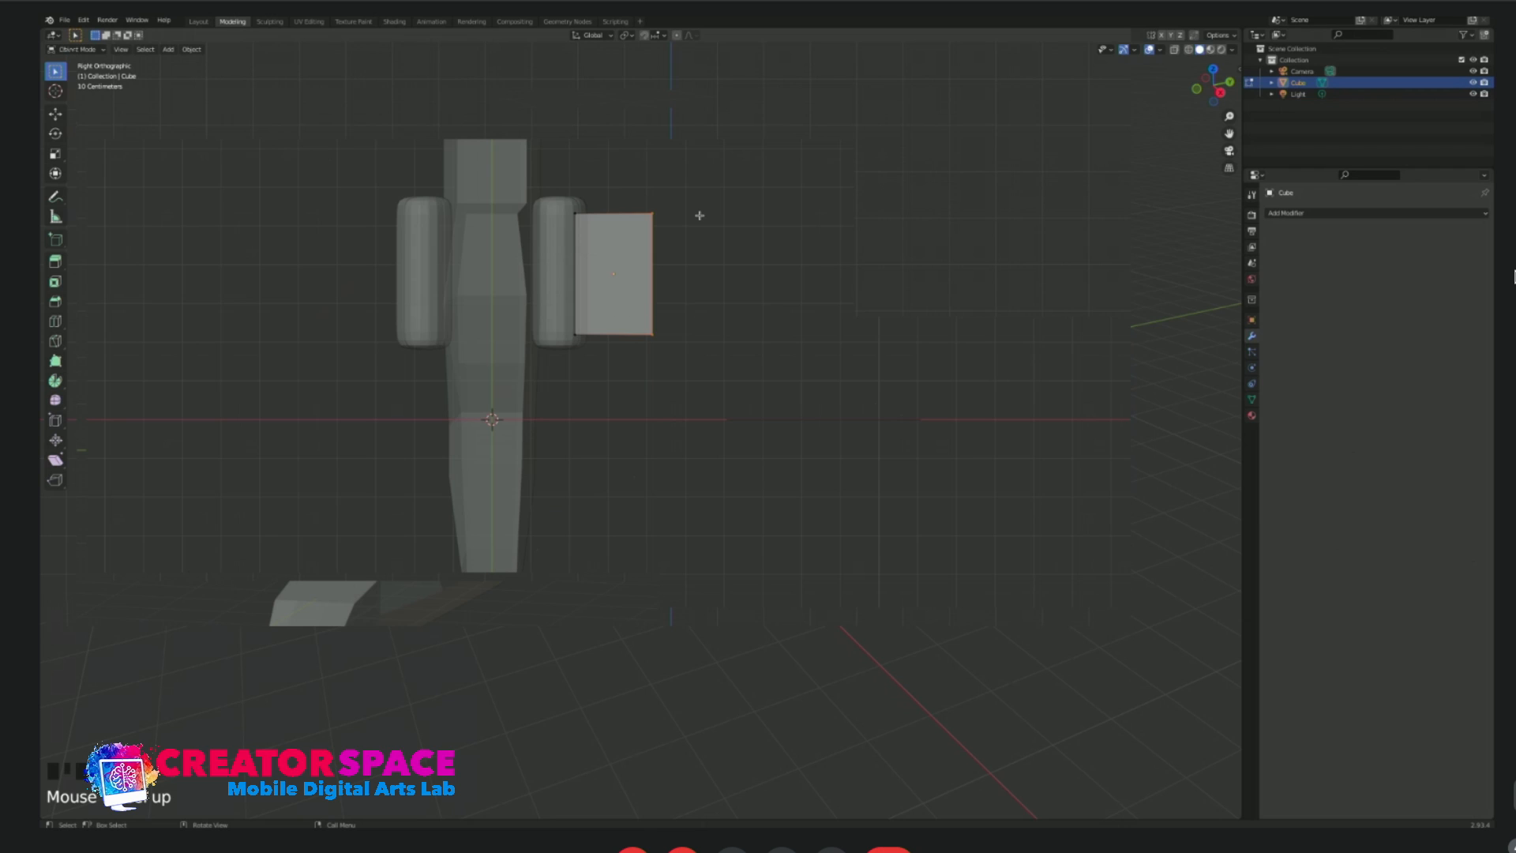
pyautogui.click(675, 226)
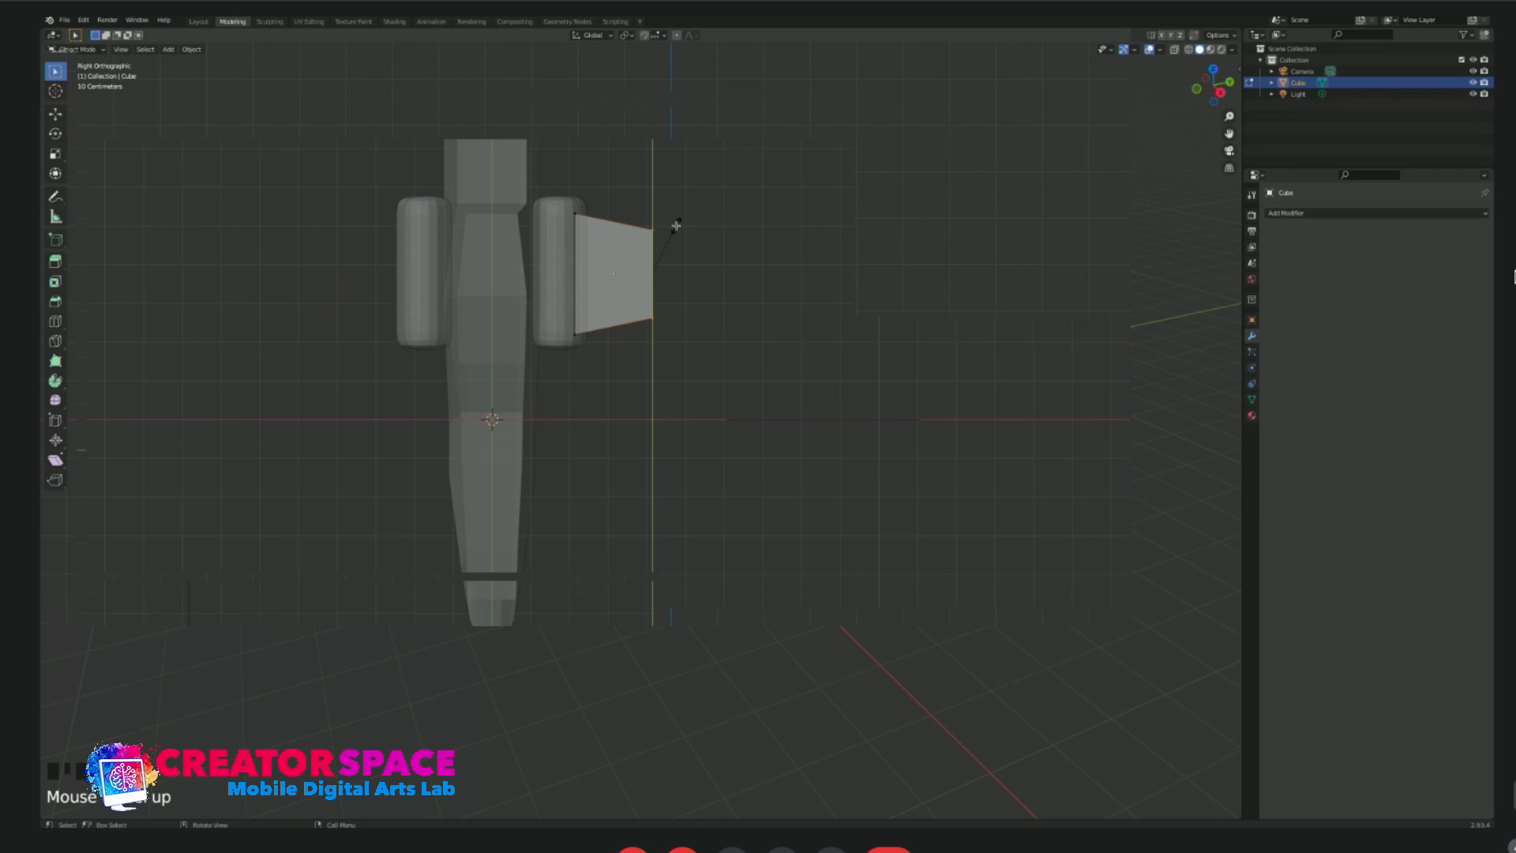
# In front view, thin the slab's outer end and enlarge its inner end beside the capsule to about twice its thickness.
pyautogui.press('KP_1')
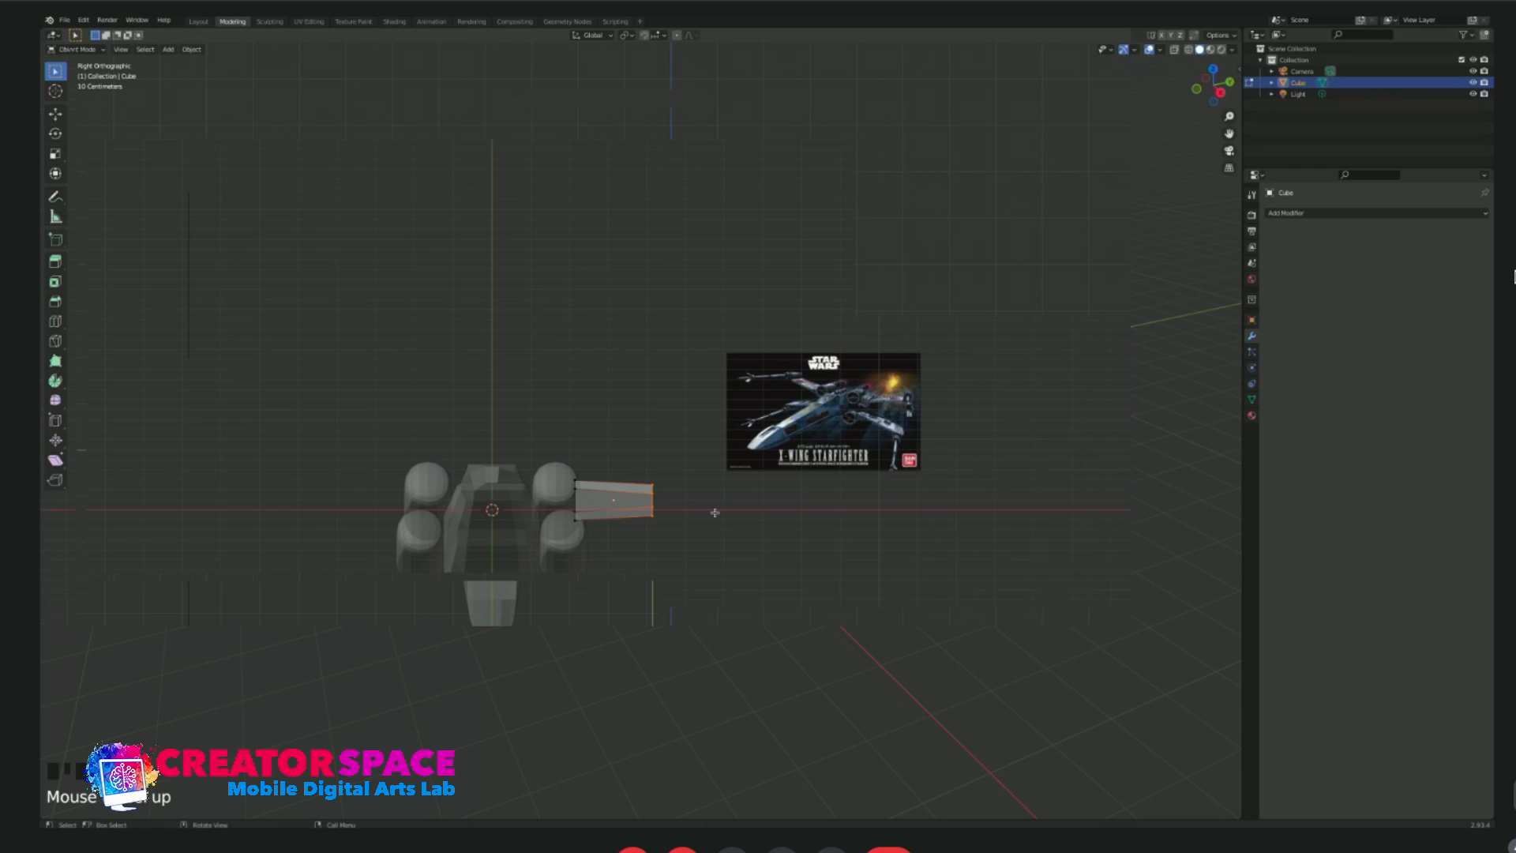
pyautogui.scroll(1, 664, 522)
pyautogui.press('KP_1')
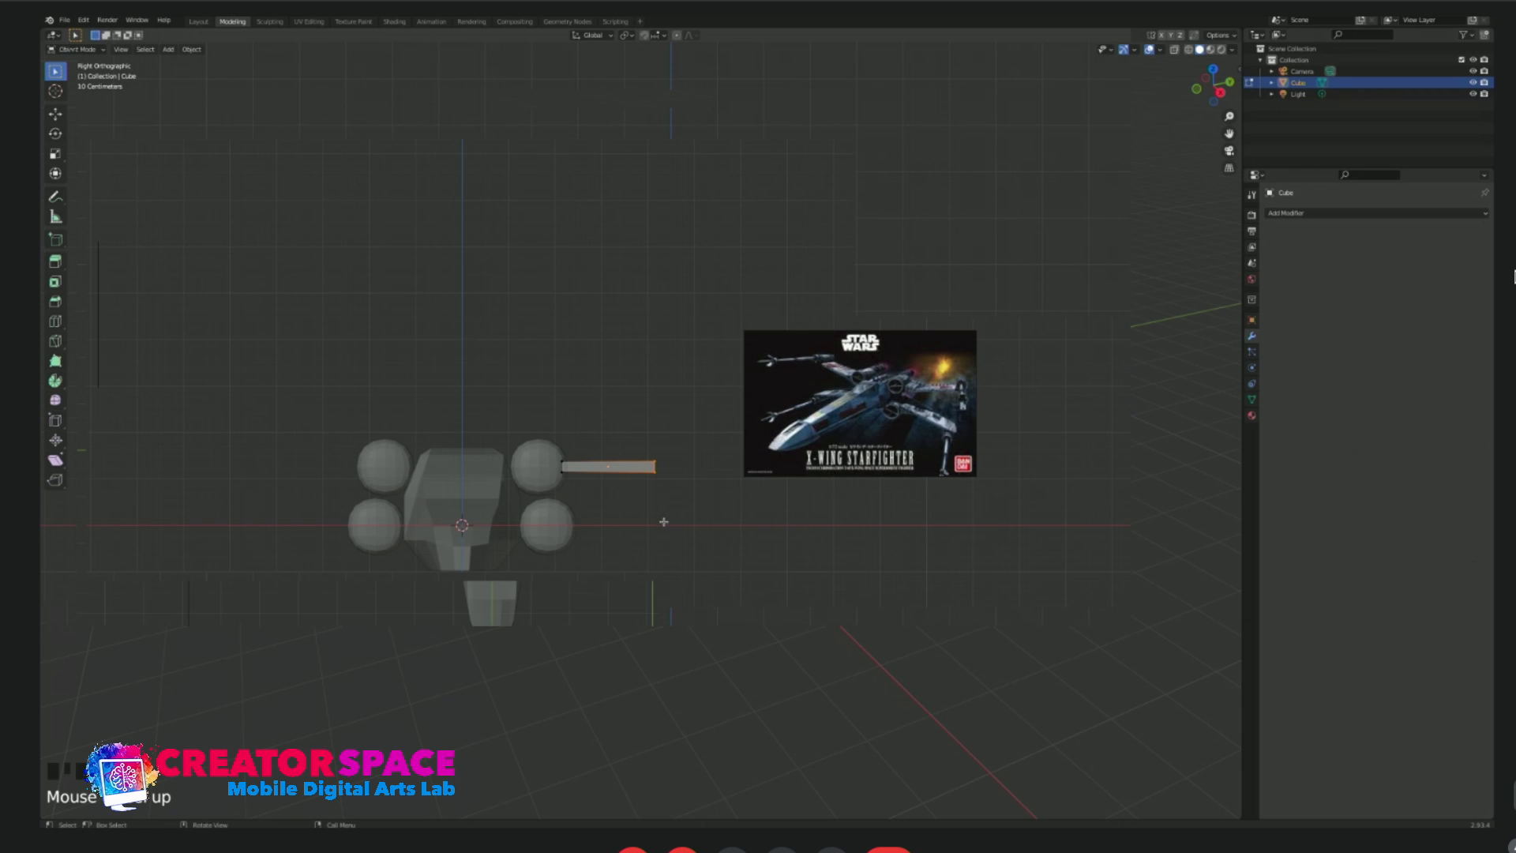
pyautogui.scroll(3, 668, 498)
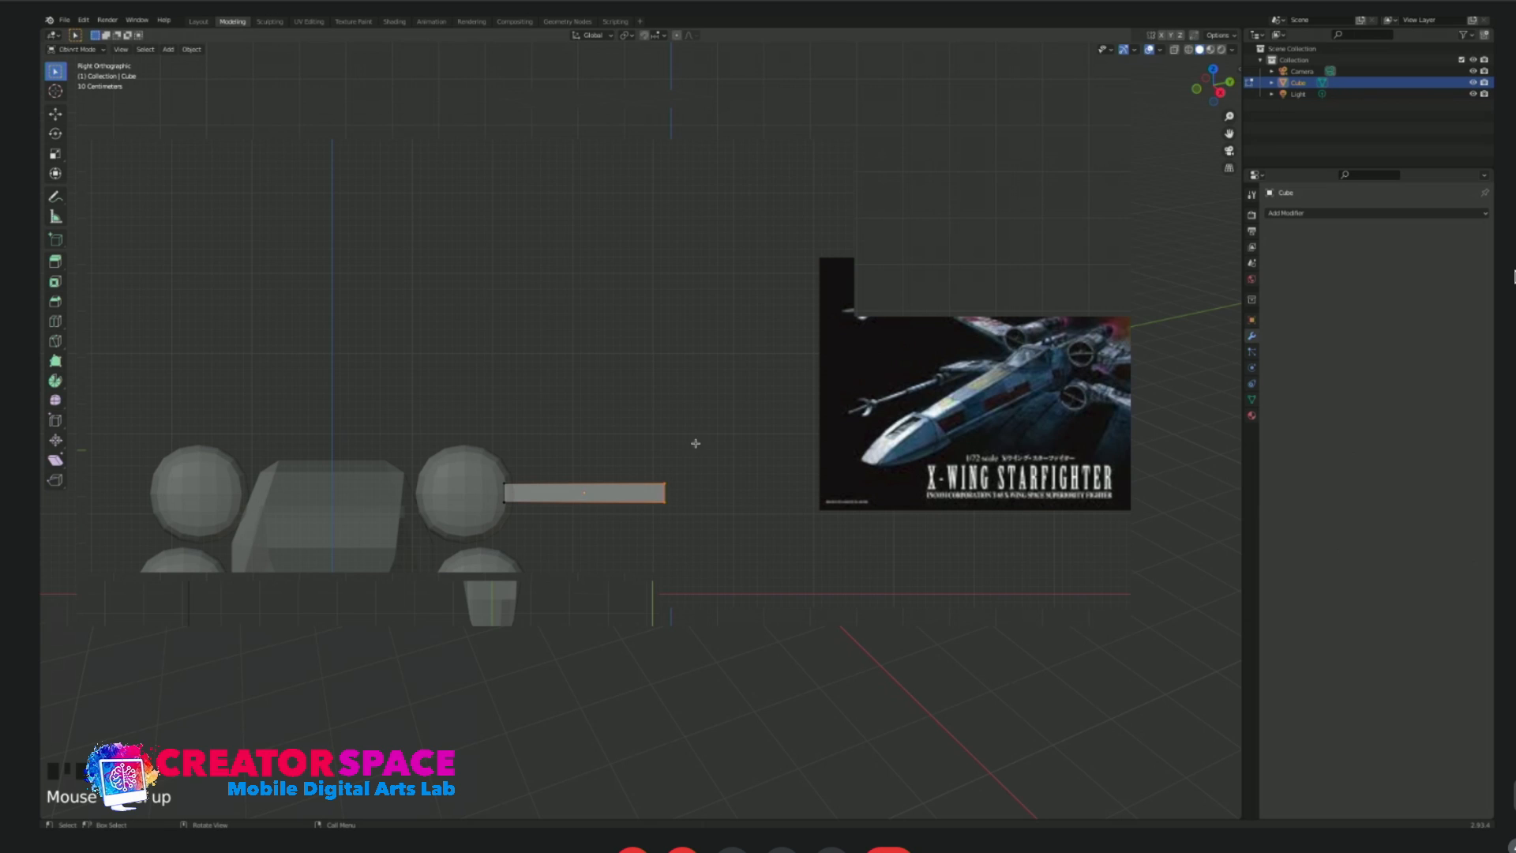
pyautogui.press('s')
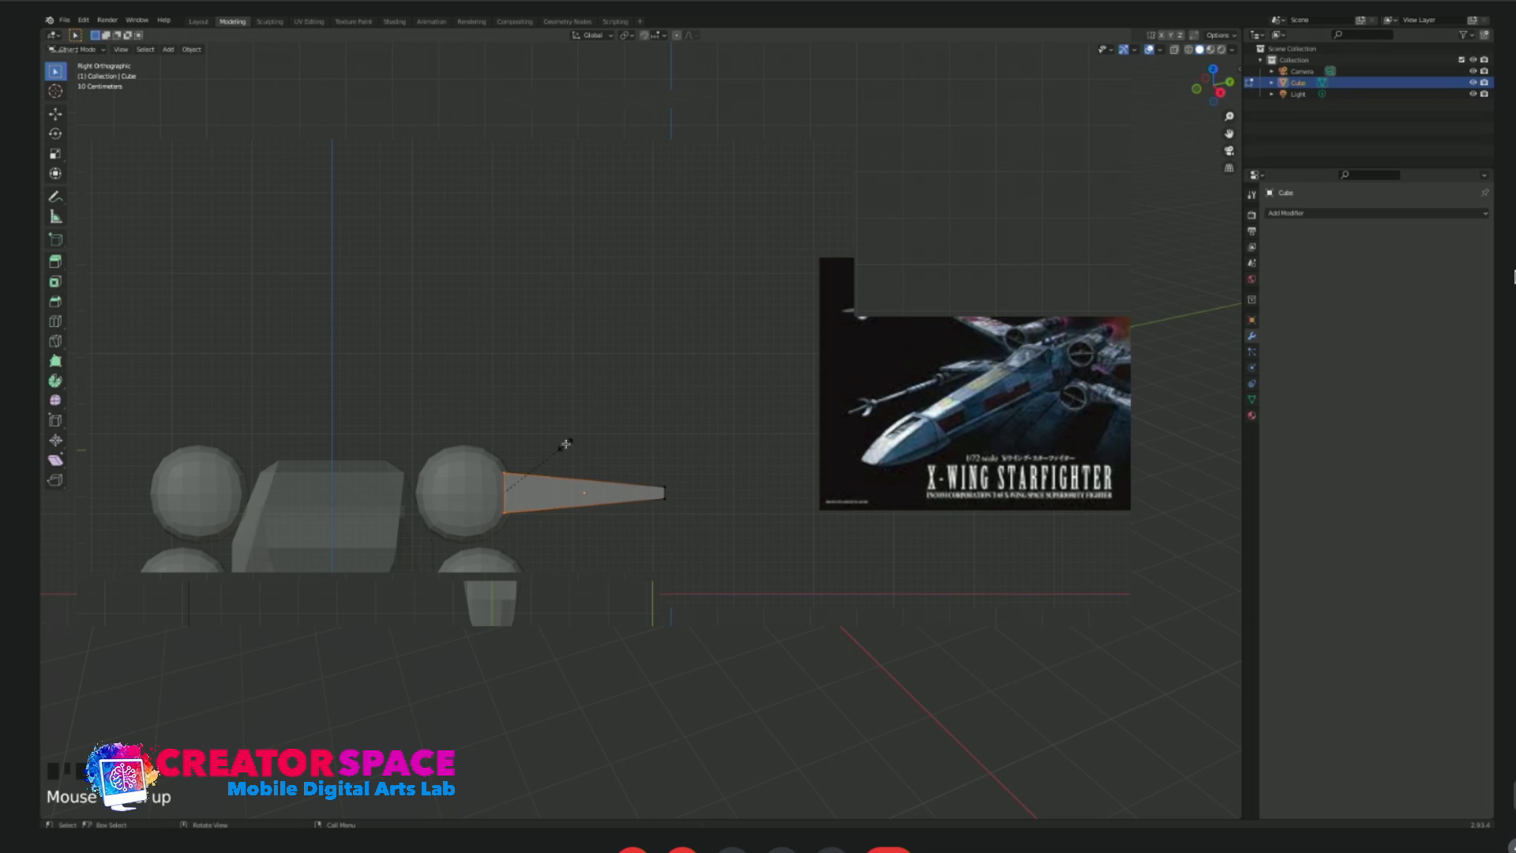
# Move the slab's outer end inward to shorten the section to about half its length.
pyautogui.moveTo(610, 459); pyautogui.dragTo(716, 559)
pyautogui.press('g')
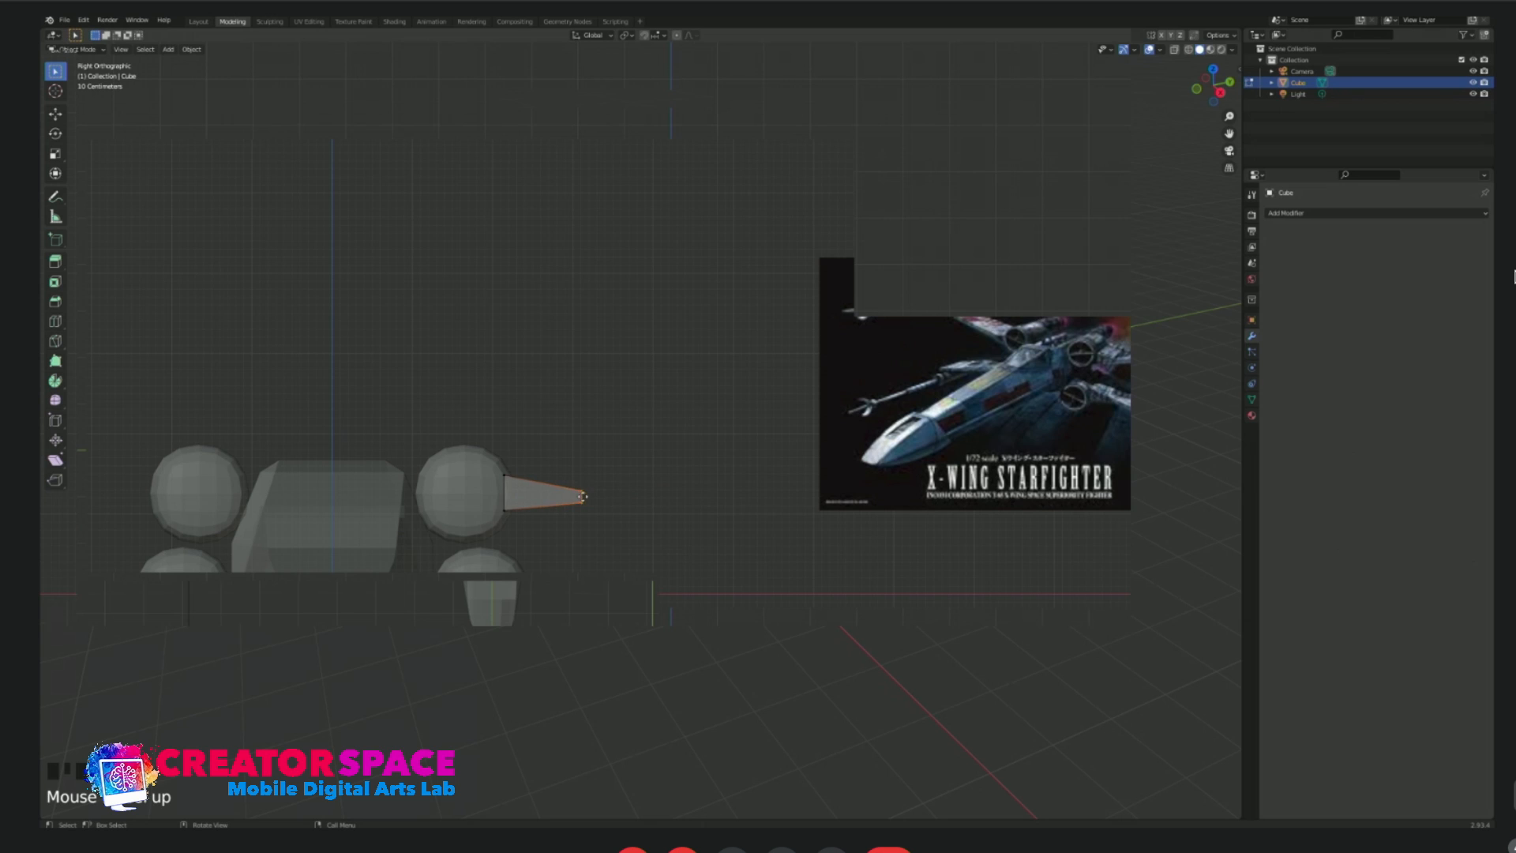
pyautogui.scroll(-1, 623, 491)
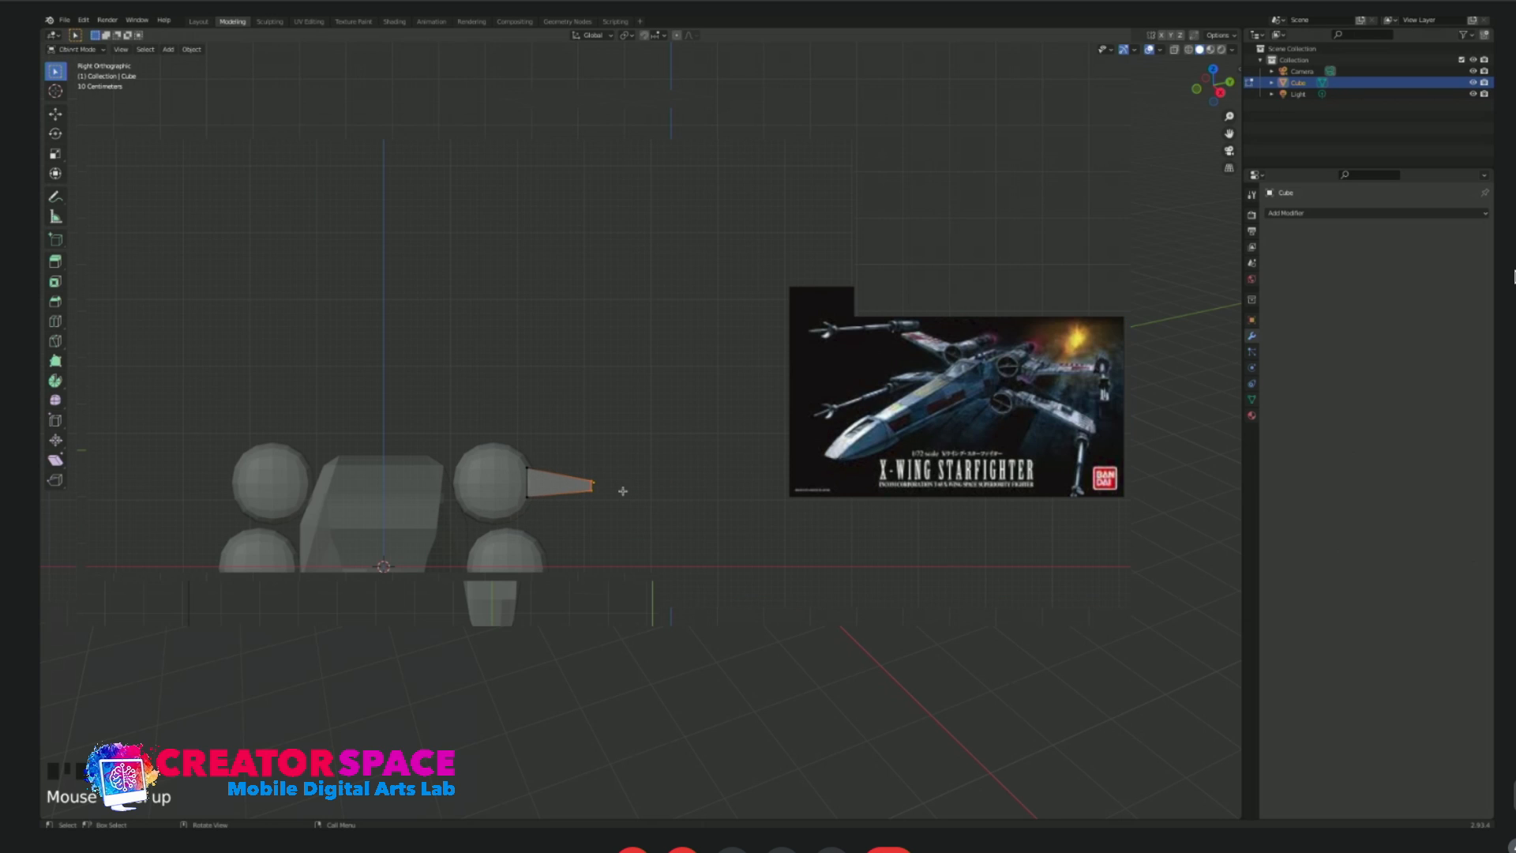
# Try extruding the slab's outer end outward, check it in top view, and undo the extrusion.
pyautogui.press('e')
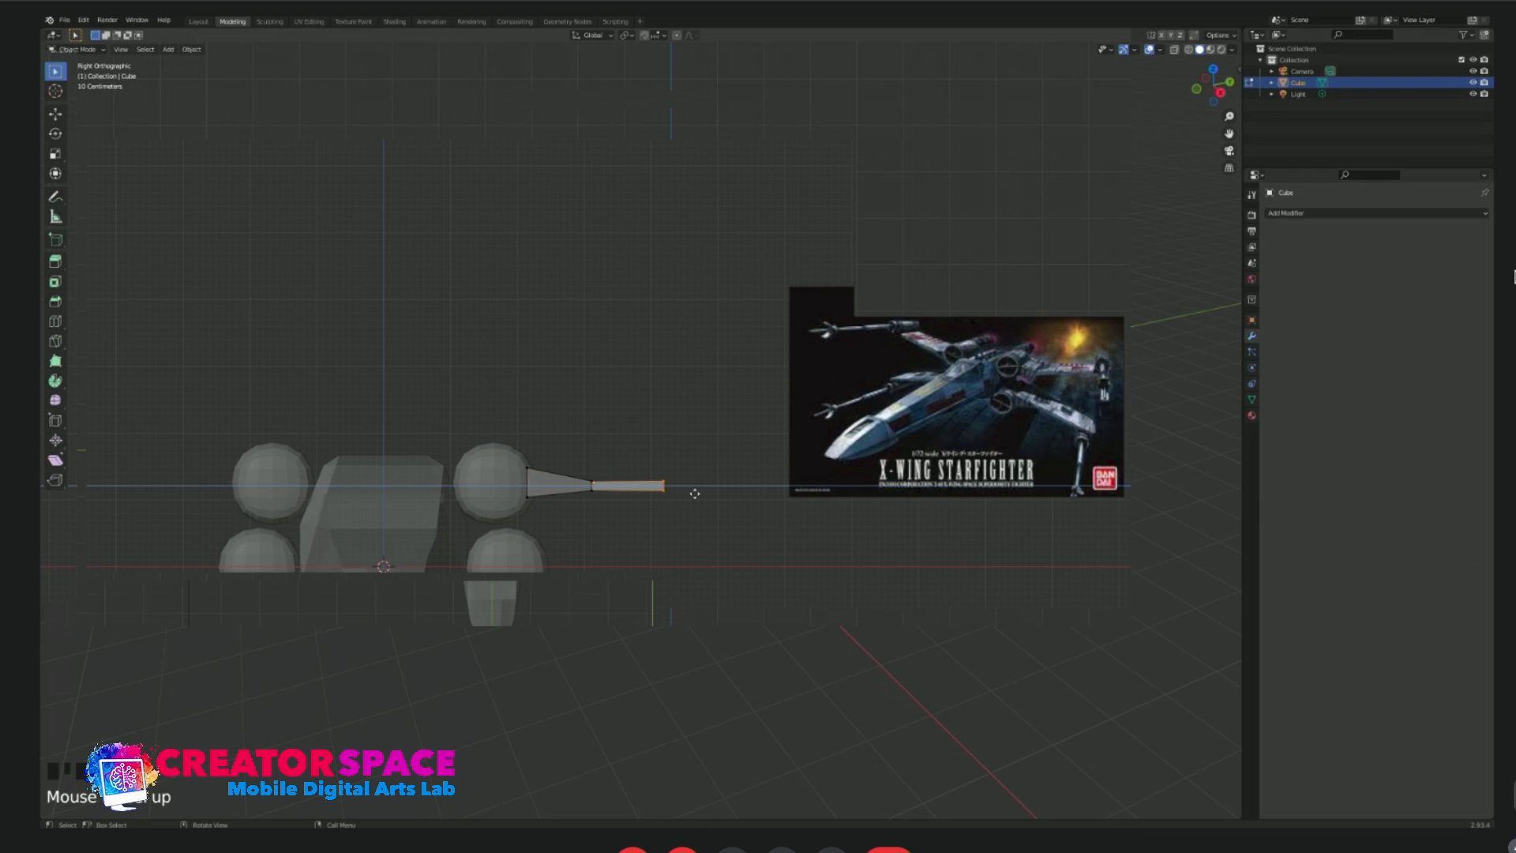
pyautogui.click(692, 493)
pyautogui.press('KP_7')
pyautogui.scroll(-1, 730, 172)
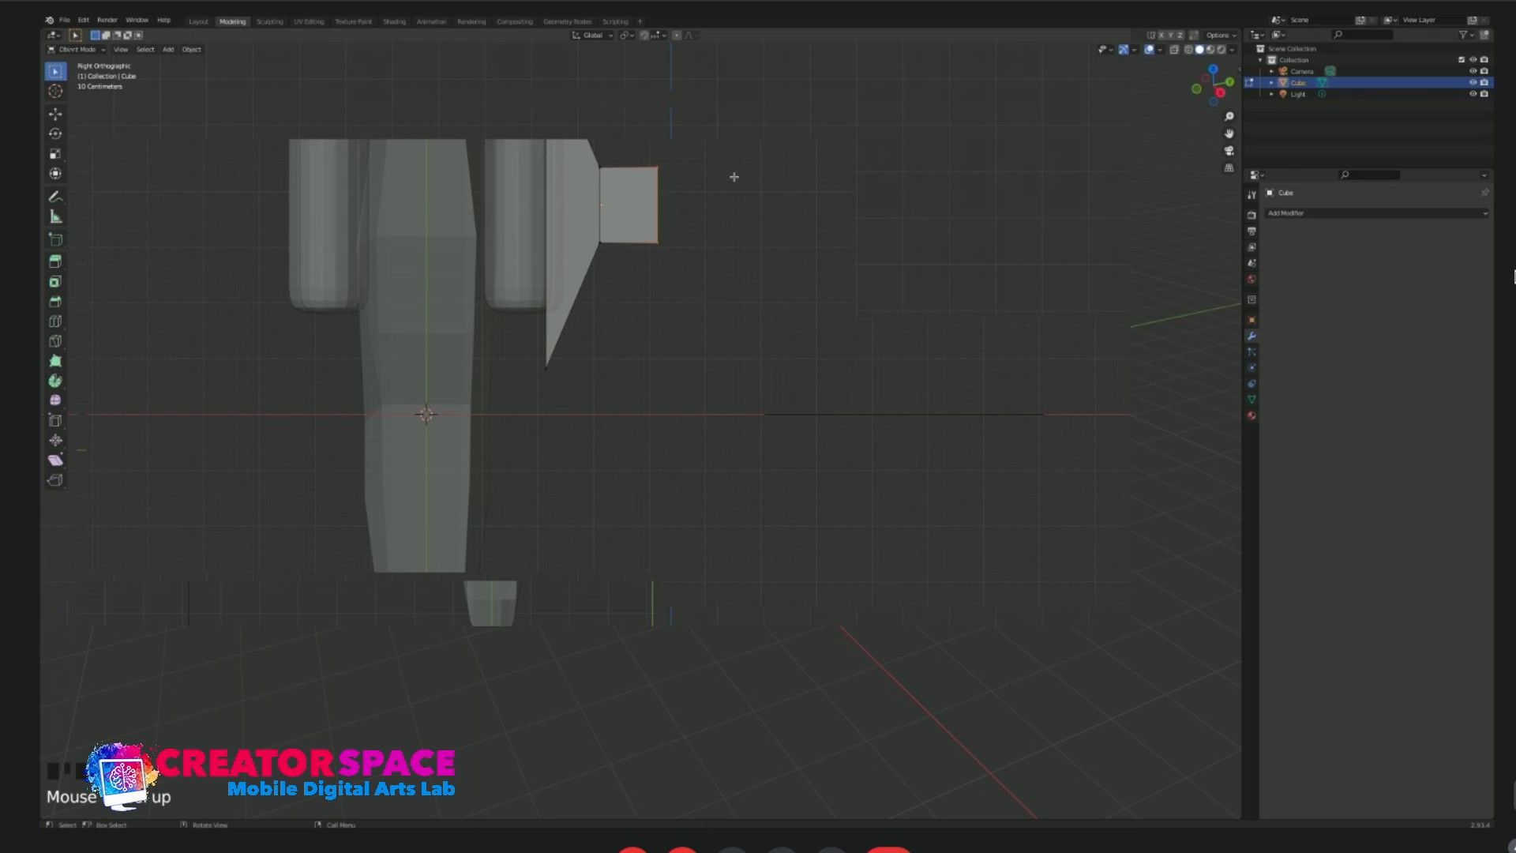
pyautogui.keyDown('shift'); pyautogui.moveTo(731, 197); pyautogui.dragTo(679, 408, button='middle'); pyautogui.keyUp('shift')
pyautogui.hotkey('ctrl', 'z')
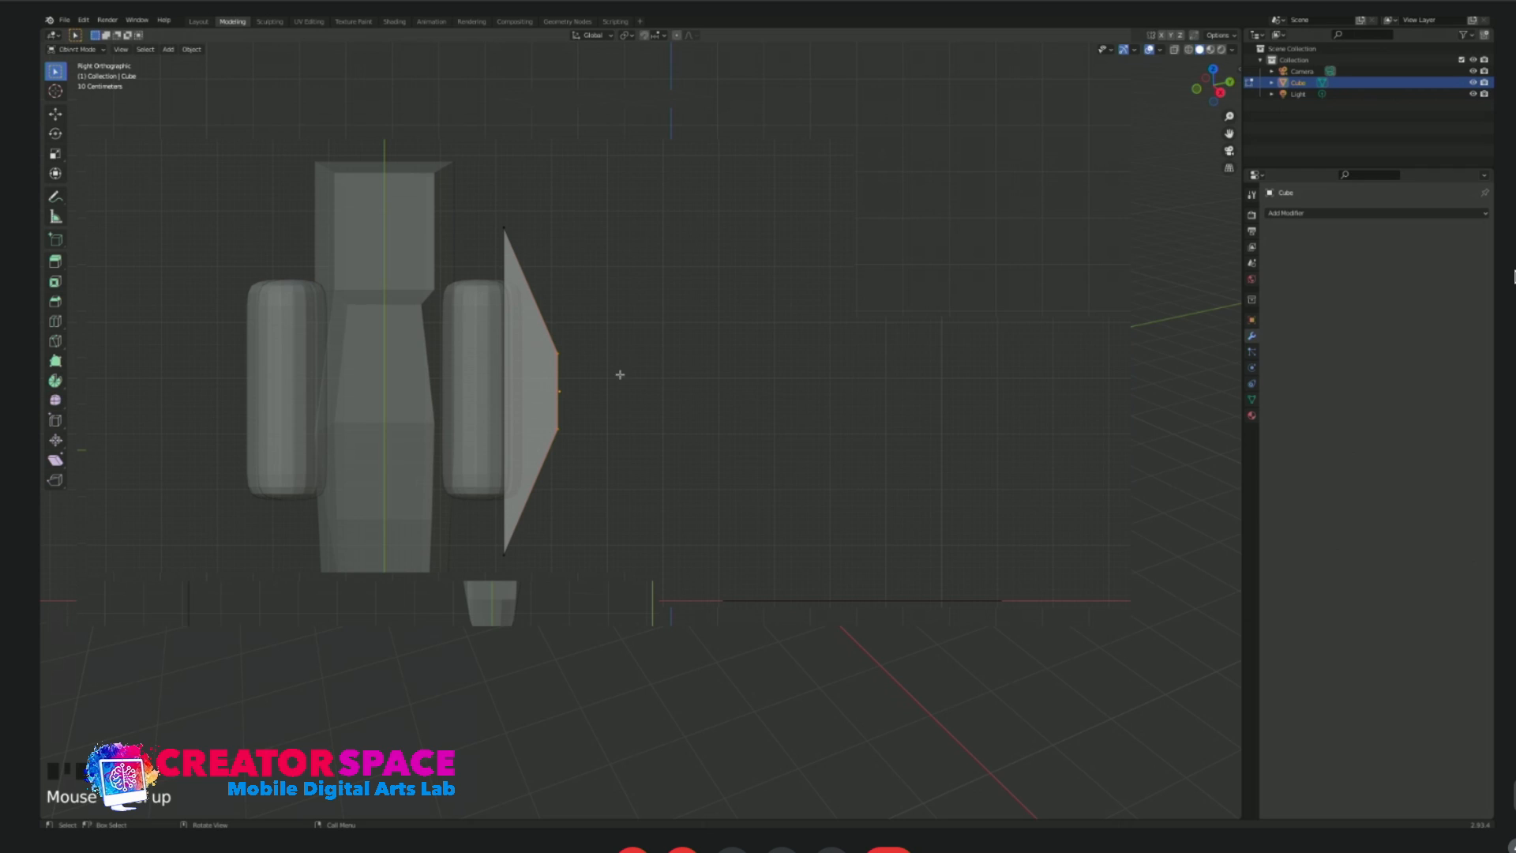
# Scale the slab's inner edge down along Y in top view until it is shorter than the engine capsule.
pyautogui.click(496, 237)
pyautogui.press('y')
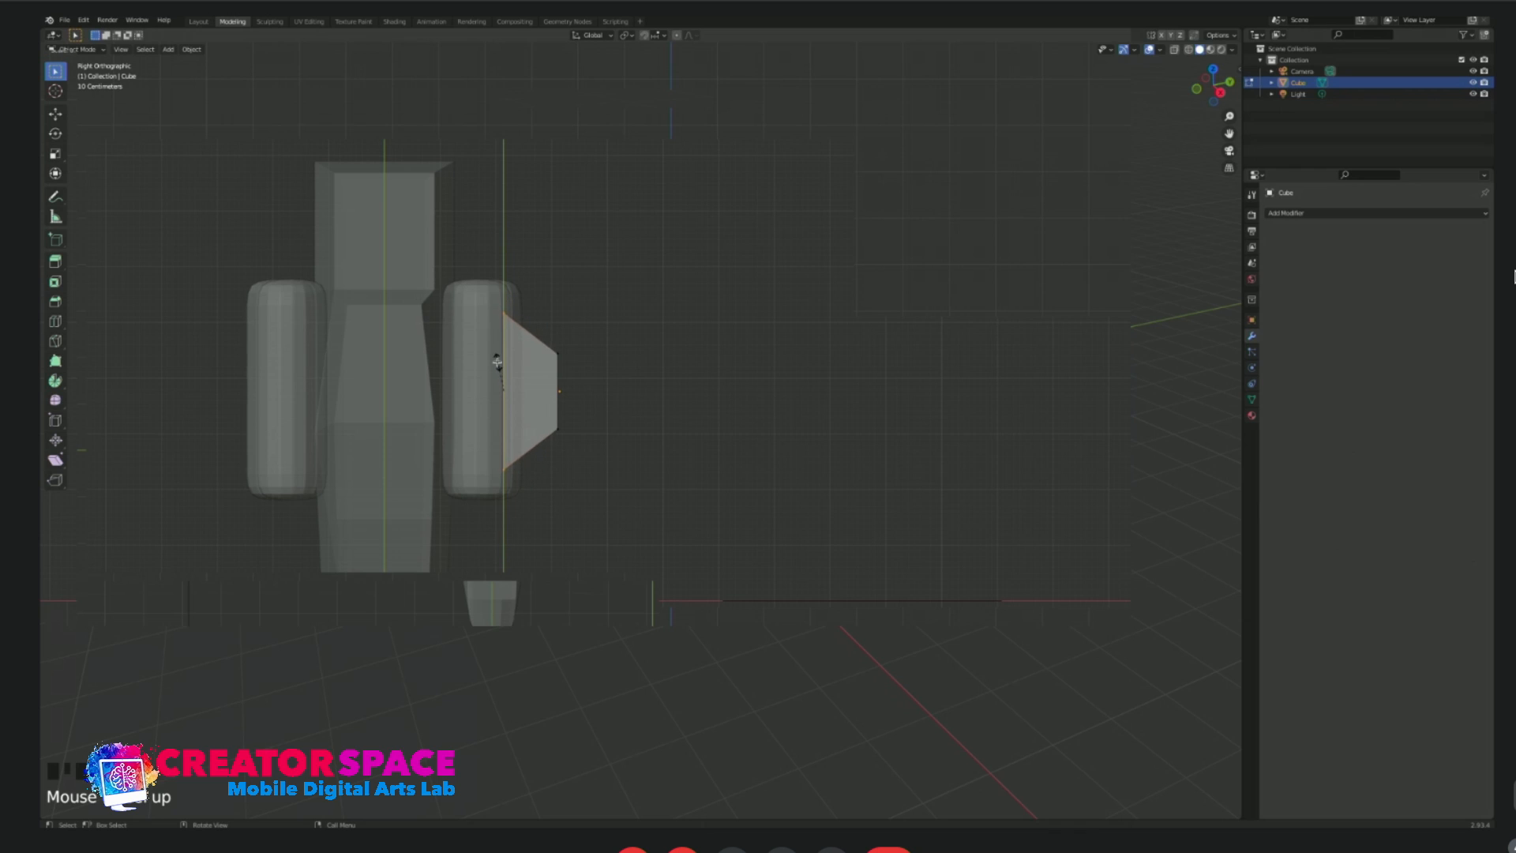
pyautogui.click(491, 367)
pyautogui.moveTo(572, 393); pyautogui.dragTo(609, 406, button='middle')
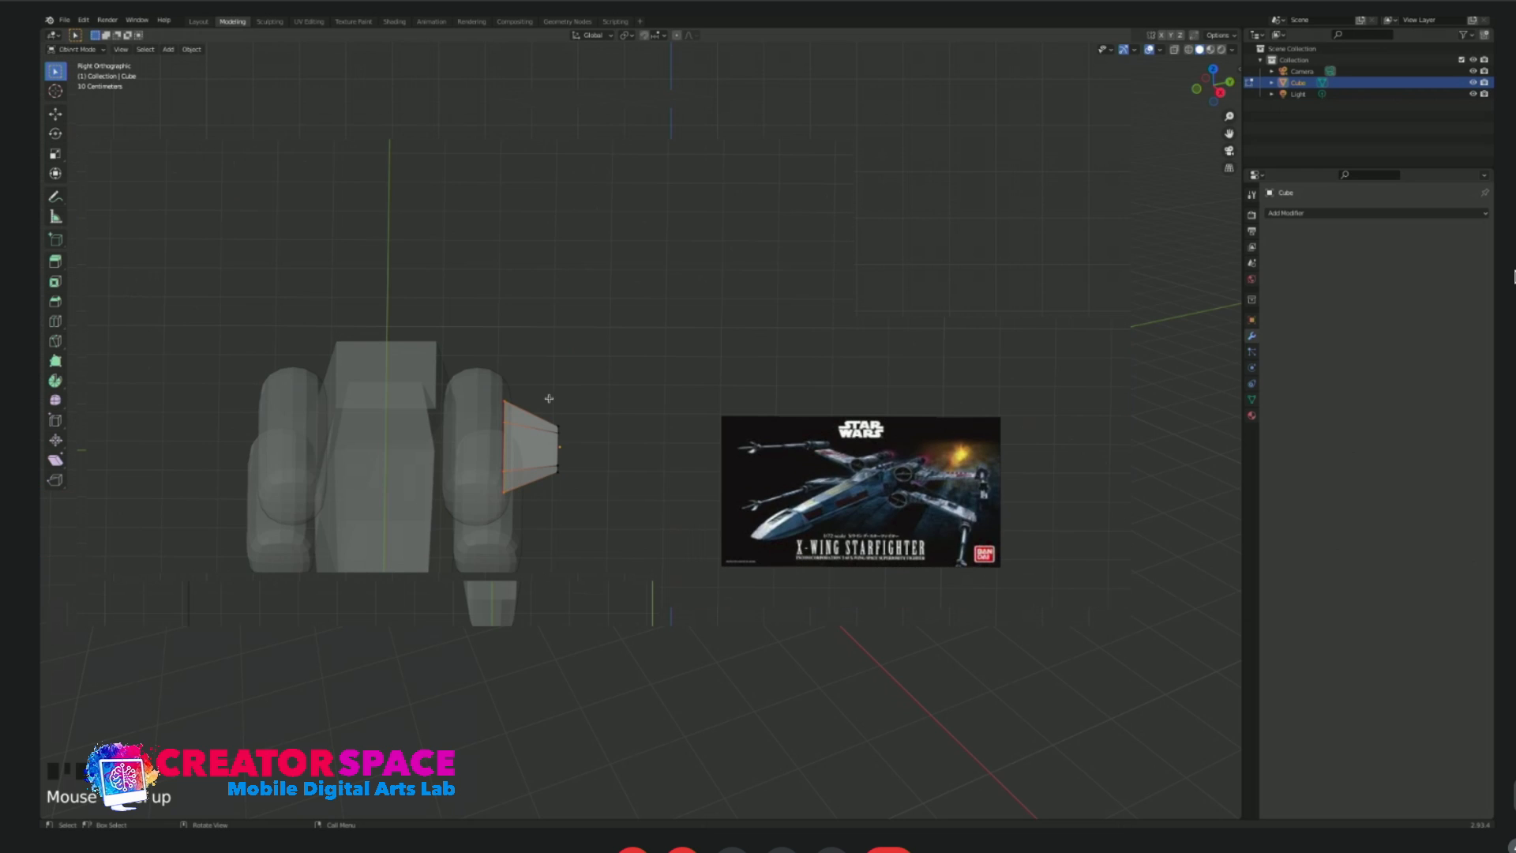
# Try selecting the slab's outer corner vertices with Circle Select in top view.
pyautogui.moveTo(521, 319); pyautogui.dragTo(609, 481)
pyautogui.press('w')
pyautogui.rightClick(529, 384)
pyautogui.click(607, 280)
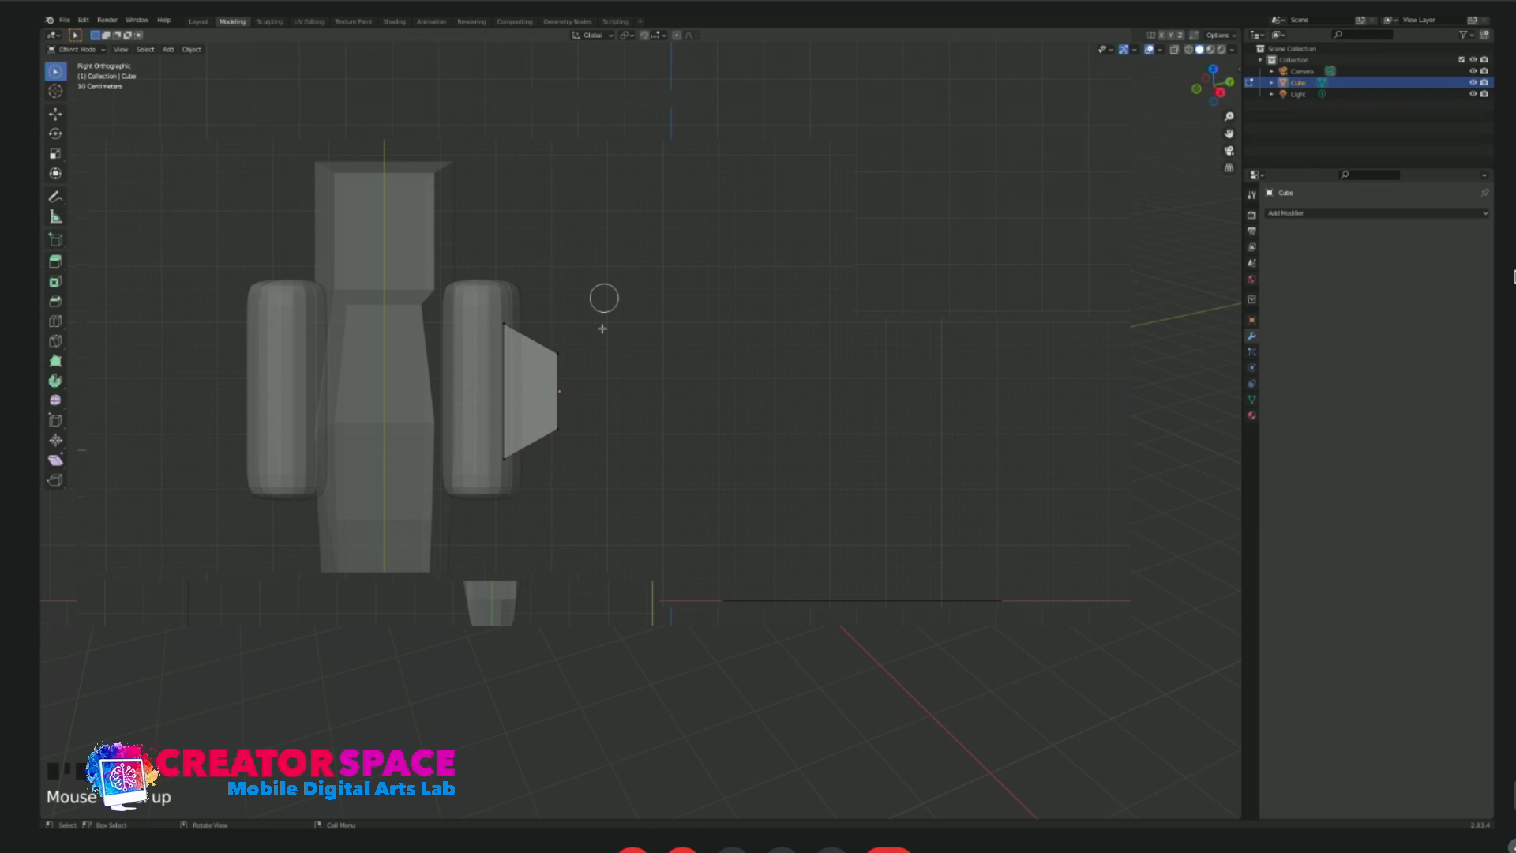
pyautogui.rightClick(564, 351)
pyautogui.moveTo(538, 328); pyautogui.dragTo(568, 384)
pyautogui.rightClick(568, 383)
pyautogui.click(543, 381)
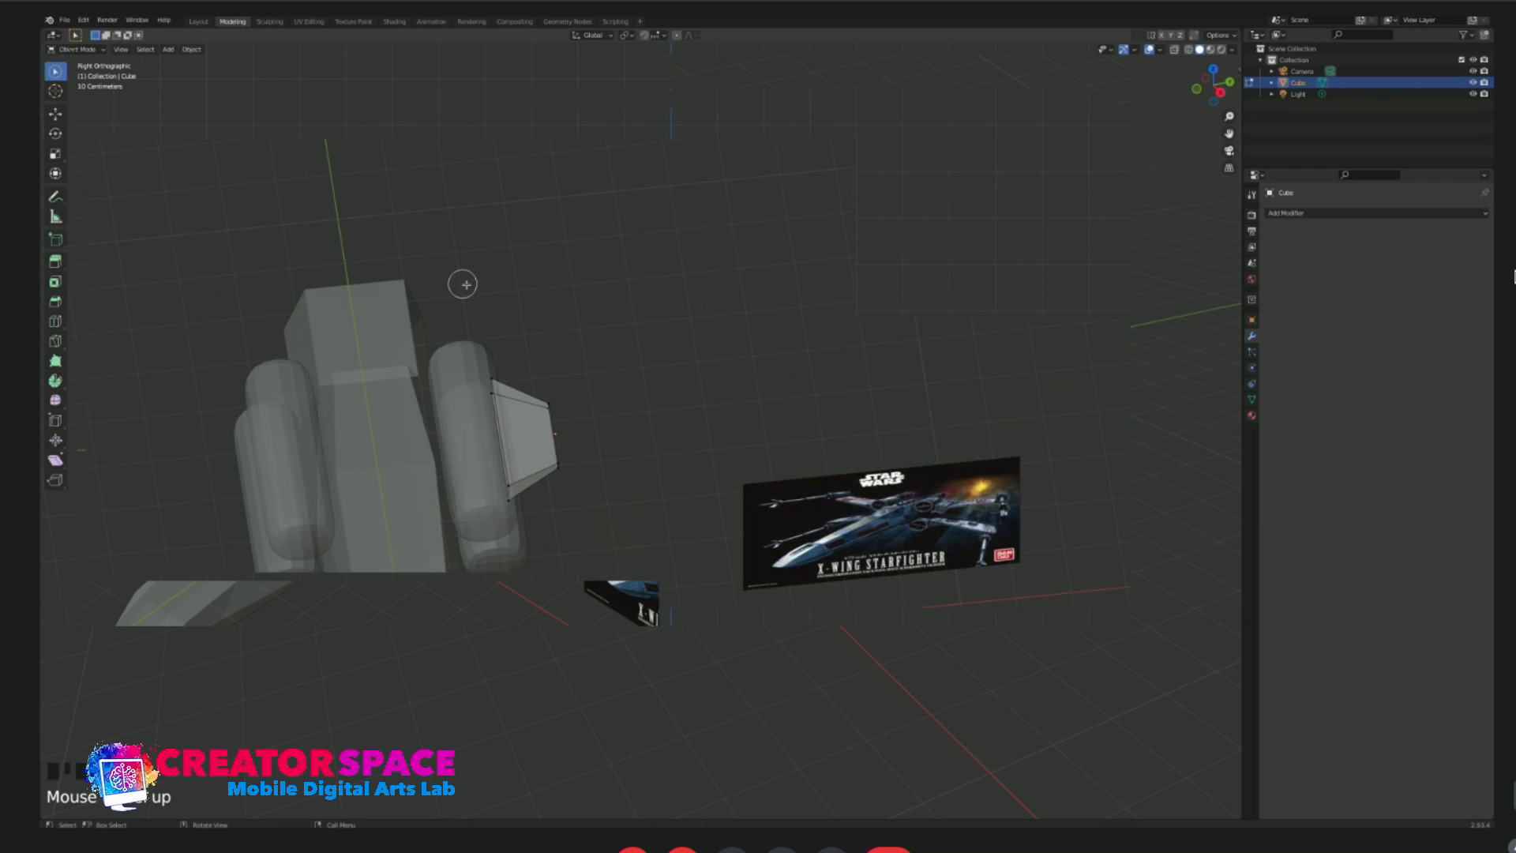
# Inspect the slab outside edit mode, try Circle Select on its whole outer end, and clear the selection.
pyautogui.press('Tab')
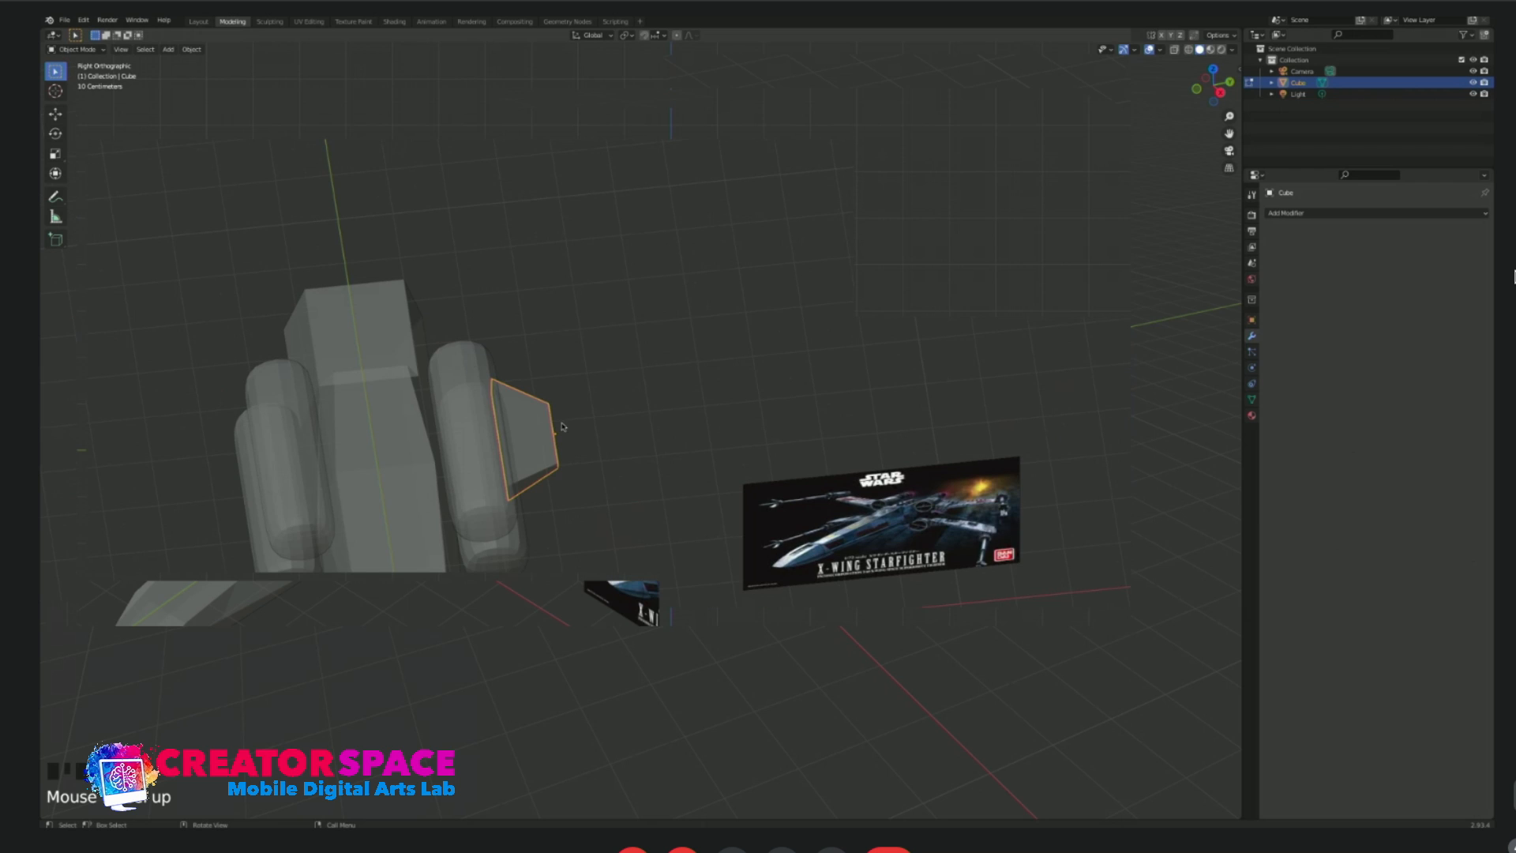
pyautogui.click(565, 431)
pyautogui.moveTo(595, 464); pyautogui.dragTo(575, 442, button='middle')
pyautogui.press('Tab')
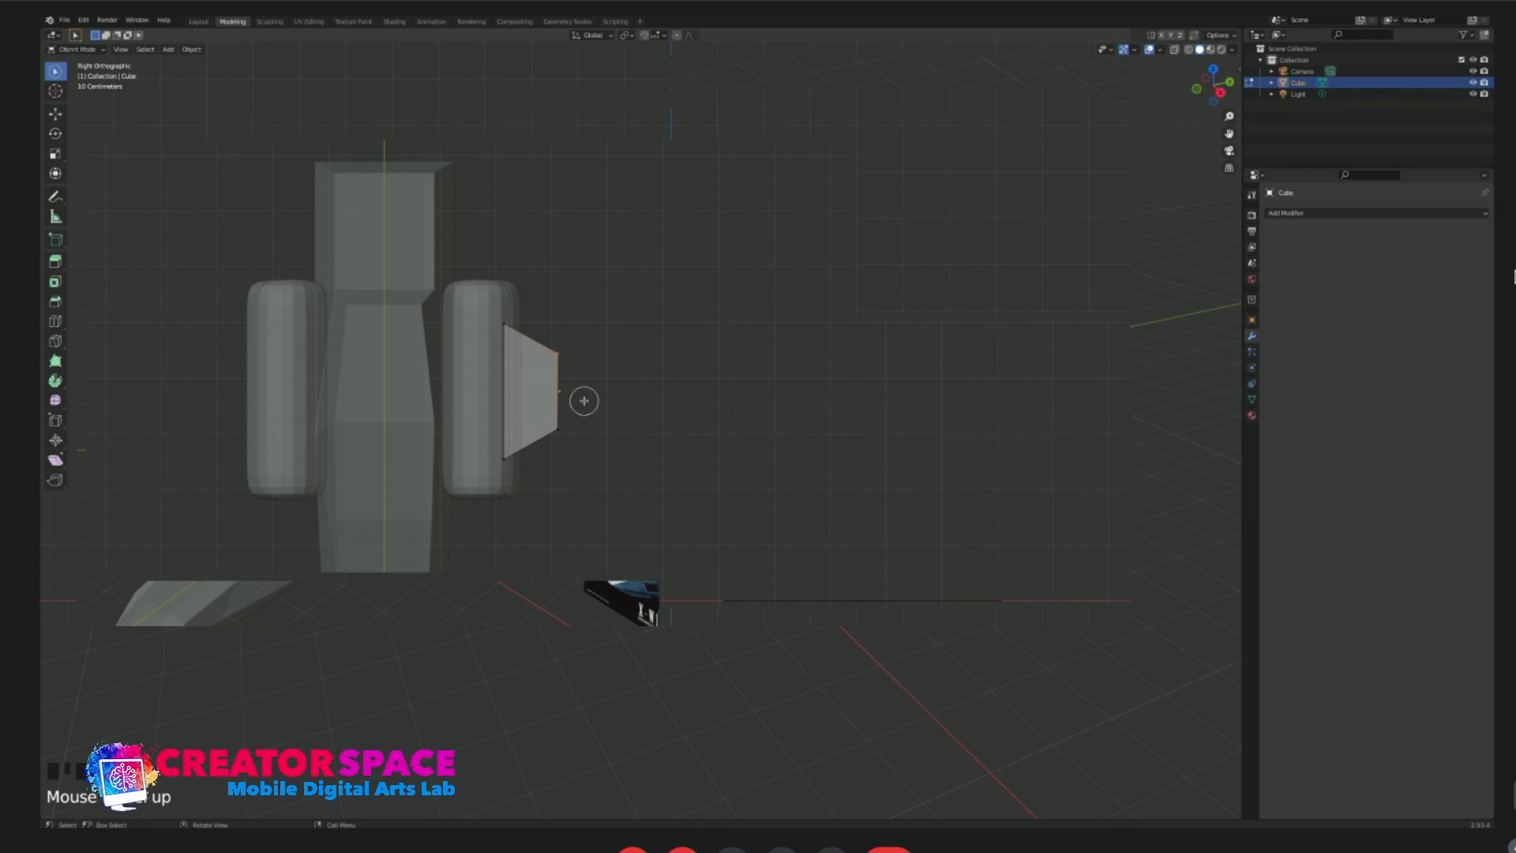
pyautogui.click(558, 432)
pyautogui.moveTo(644, 348); pyautogui.dragTo(600, 433, button='middle')
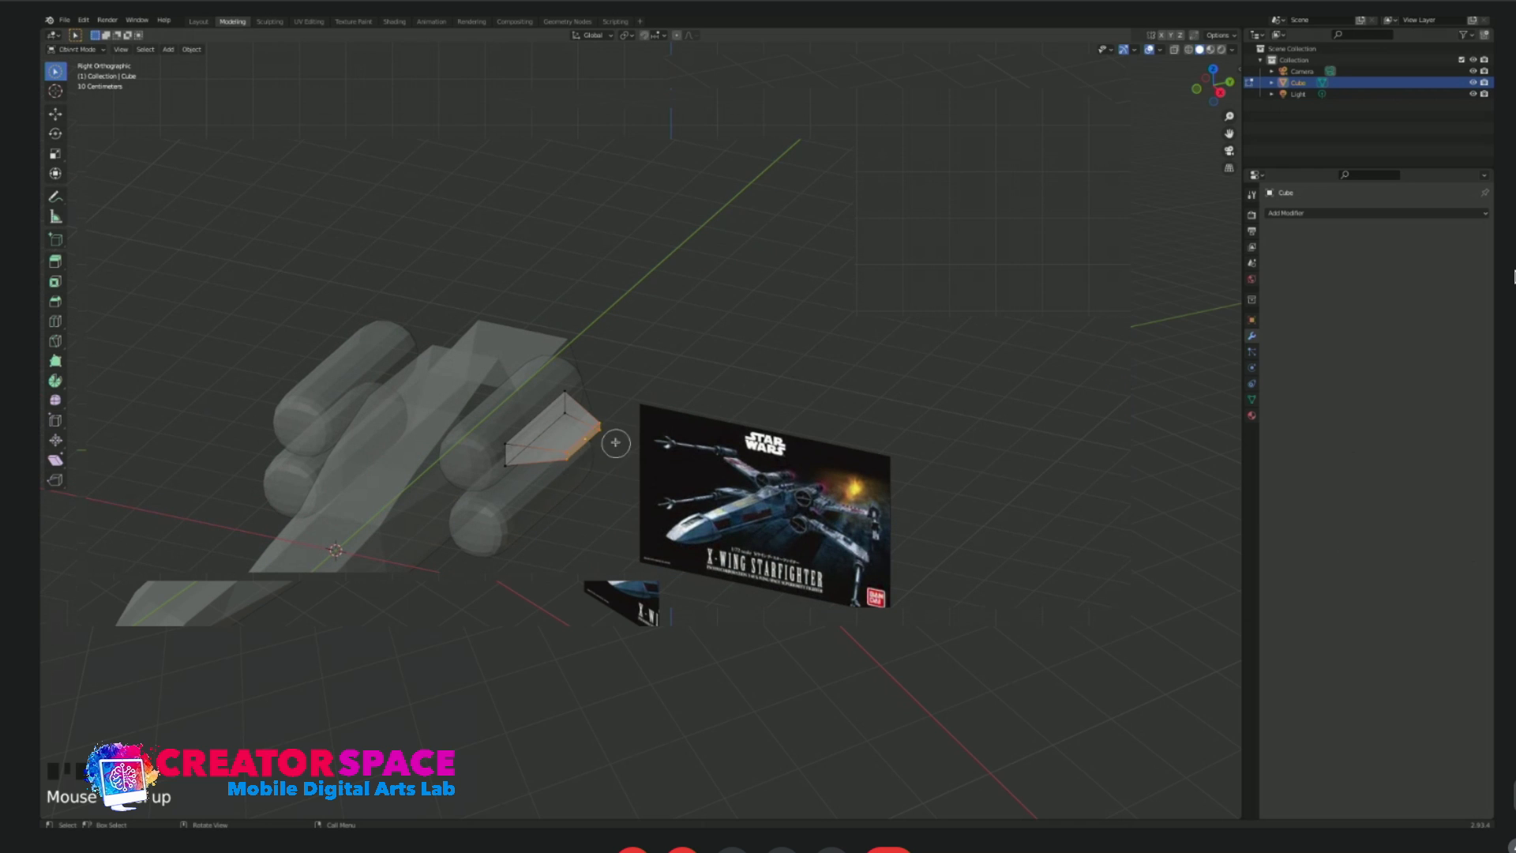
pyautogui.rightClick(622, 410)
pyautogui.click(622, 410)
pyautogui.click(52, 73)
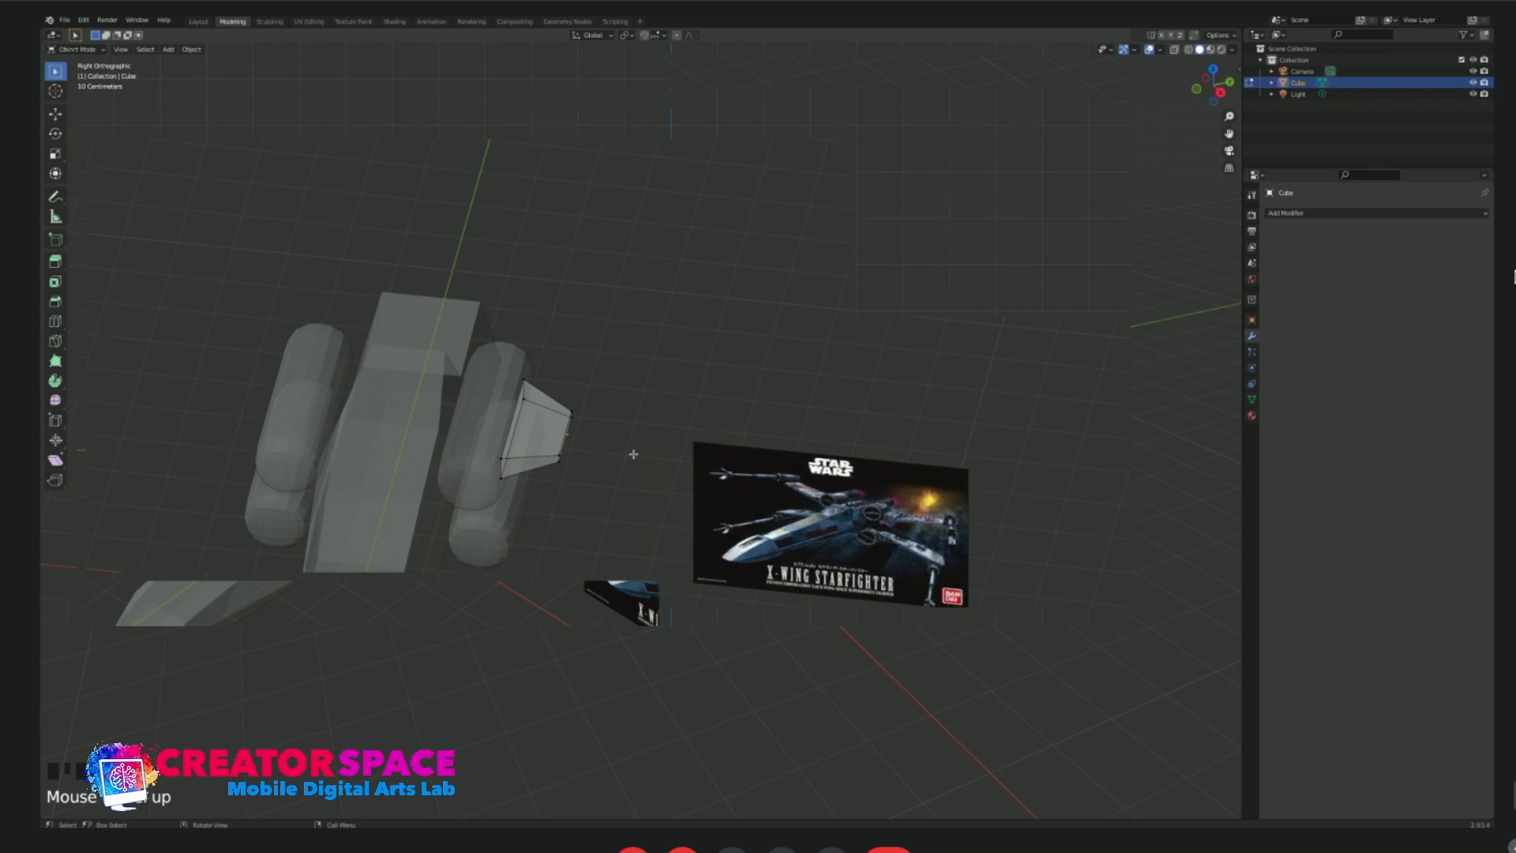
# Box-select the slab's outer end in top view, extrude it outward about 1.5 times the first section's length, and scale it narrower.
pyautogui.moveTo(524, 326); pyautogui.dragTo(579, 471)
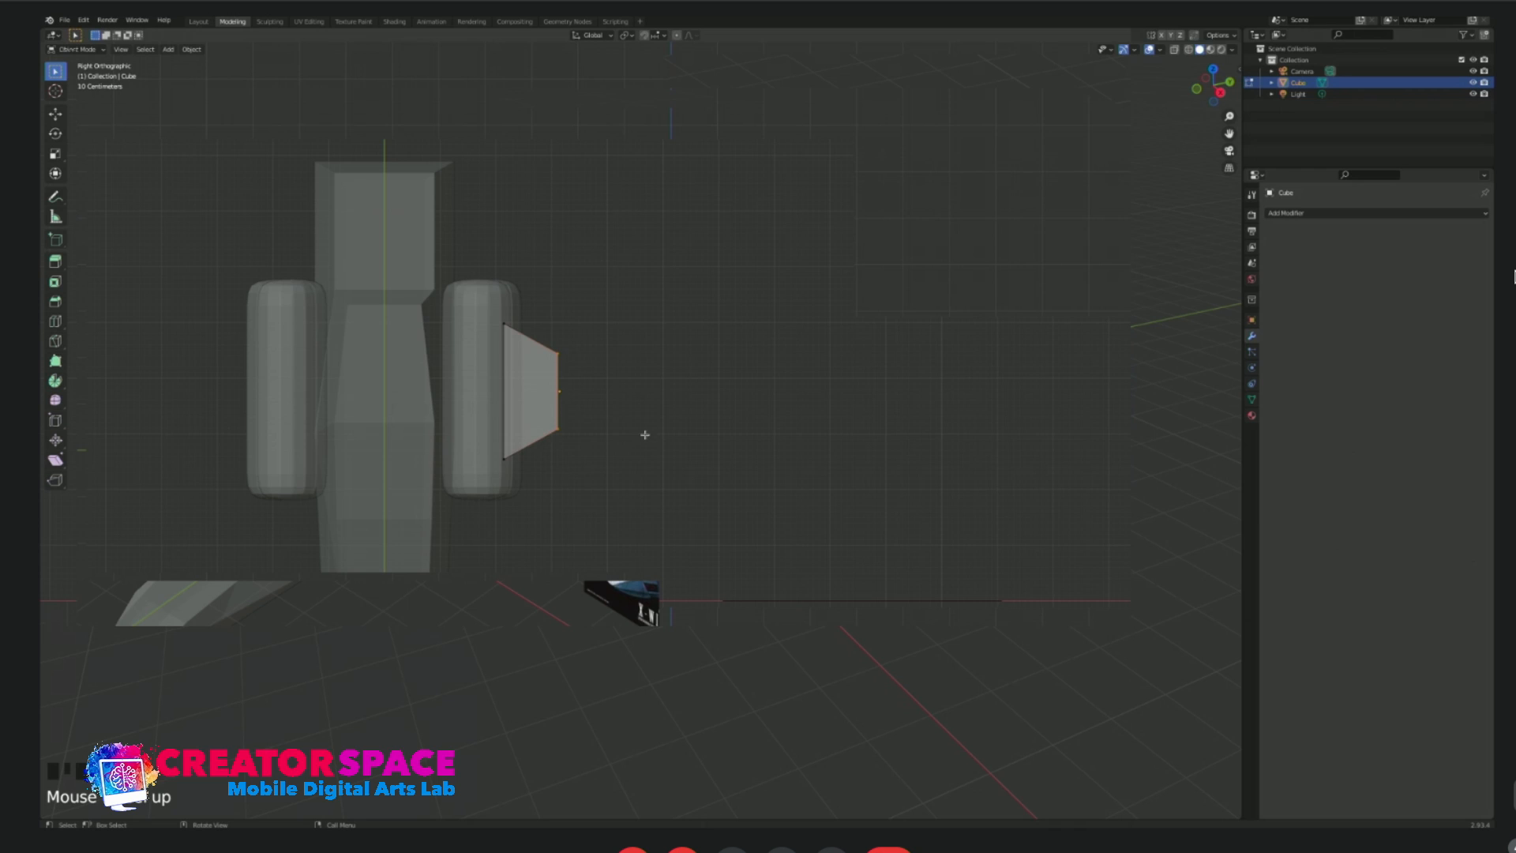
pyautogui.press('e')
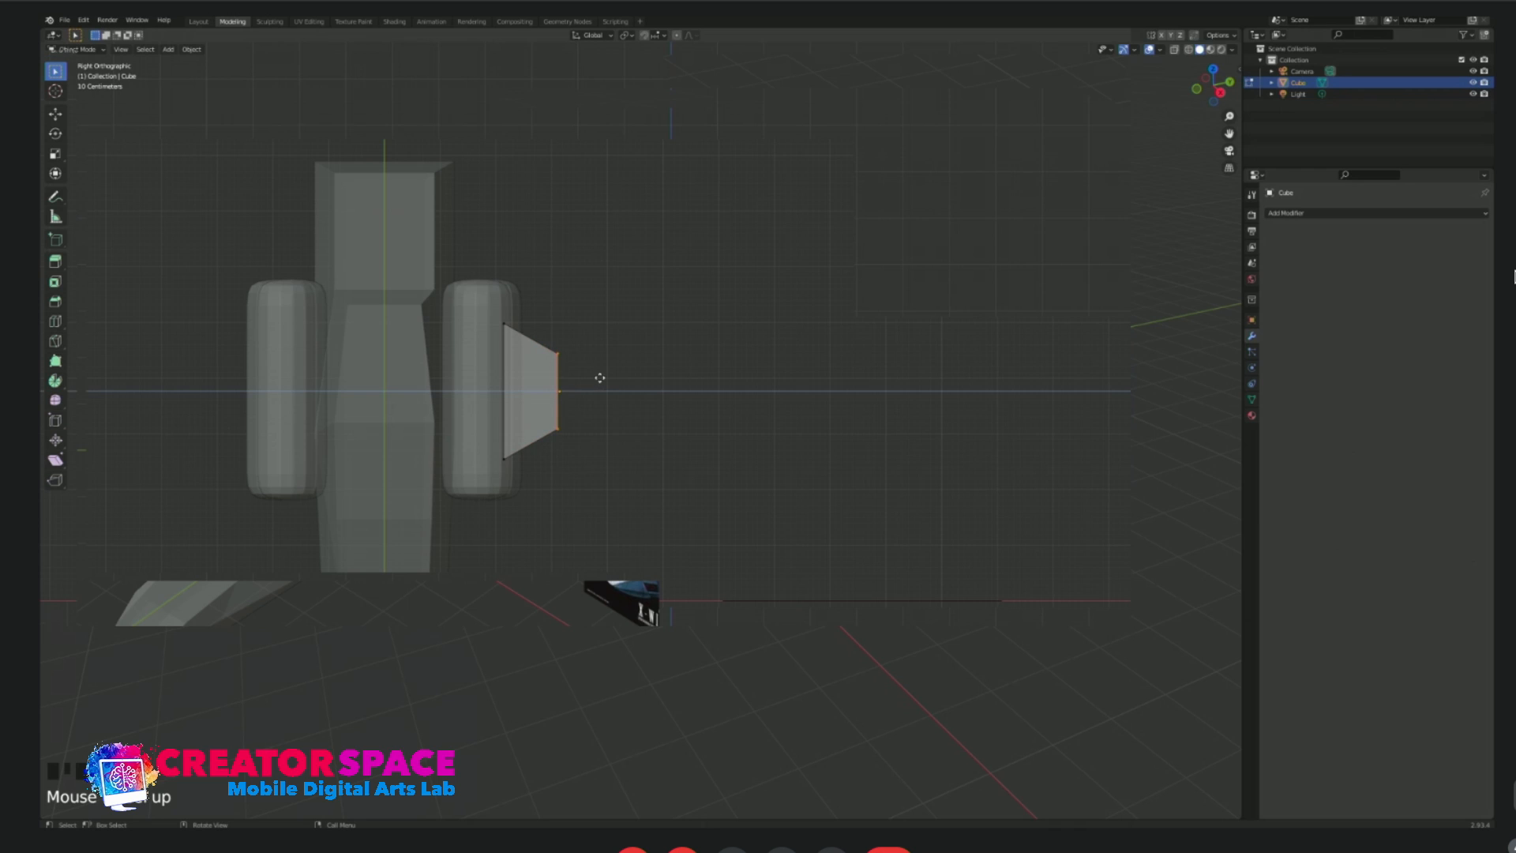
pyautogui.click(683, 380)
pyautogui.press('s')
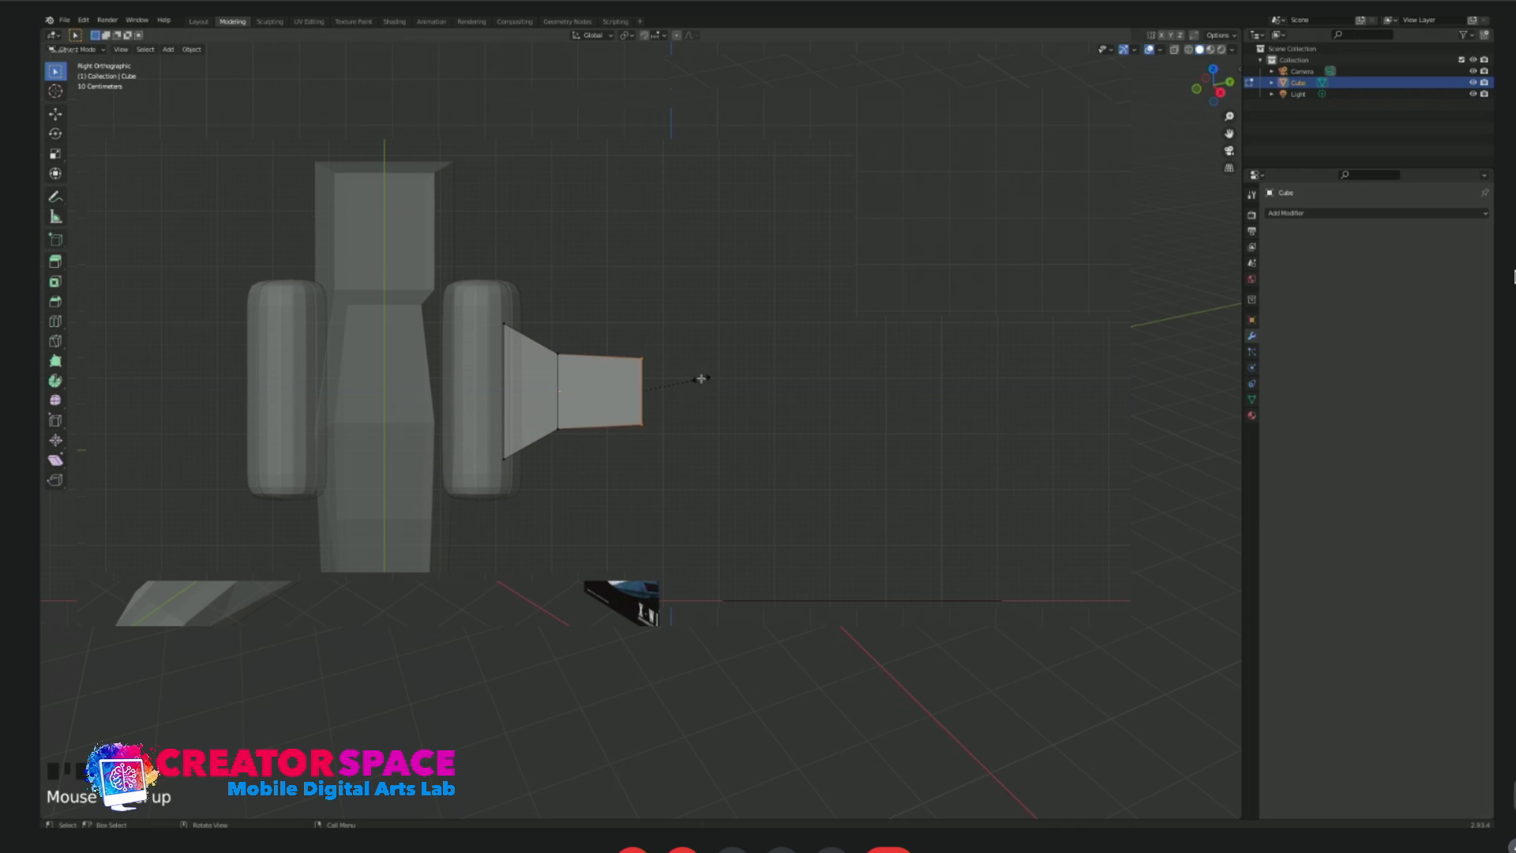
pyautogui.click(693, 382)
# Extrude a second, slightly longer wing section outward from the narrowed end and scale its tip slightly smaller.
pyautogui.press('e')
pyautogui.click(788, 381)
pyautogui.press('s')
pyautogui.click(792, 381)
pyautogui.moveTo(806, 484); pyautogui.dragTo(766, 421, button='middle')
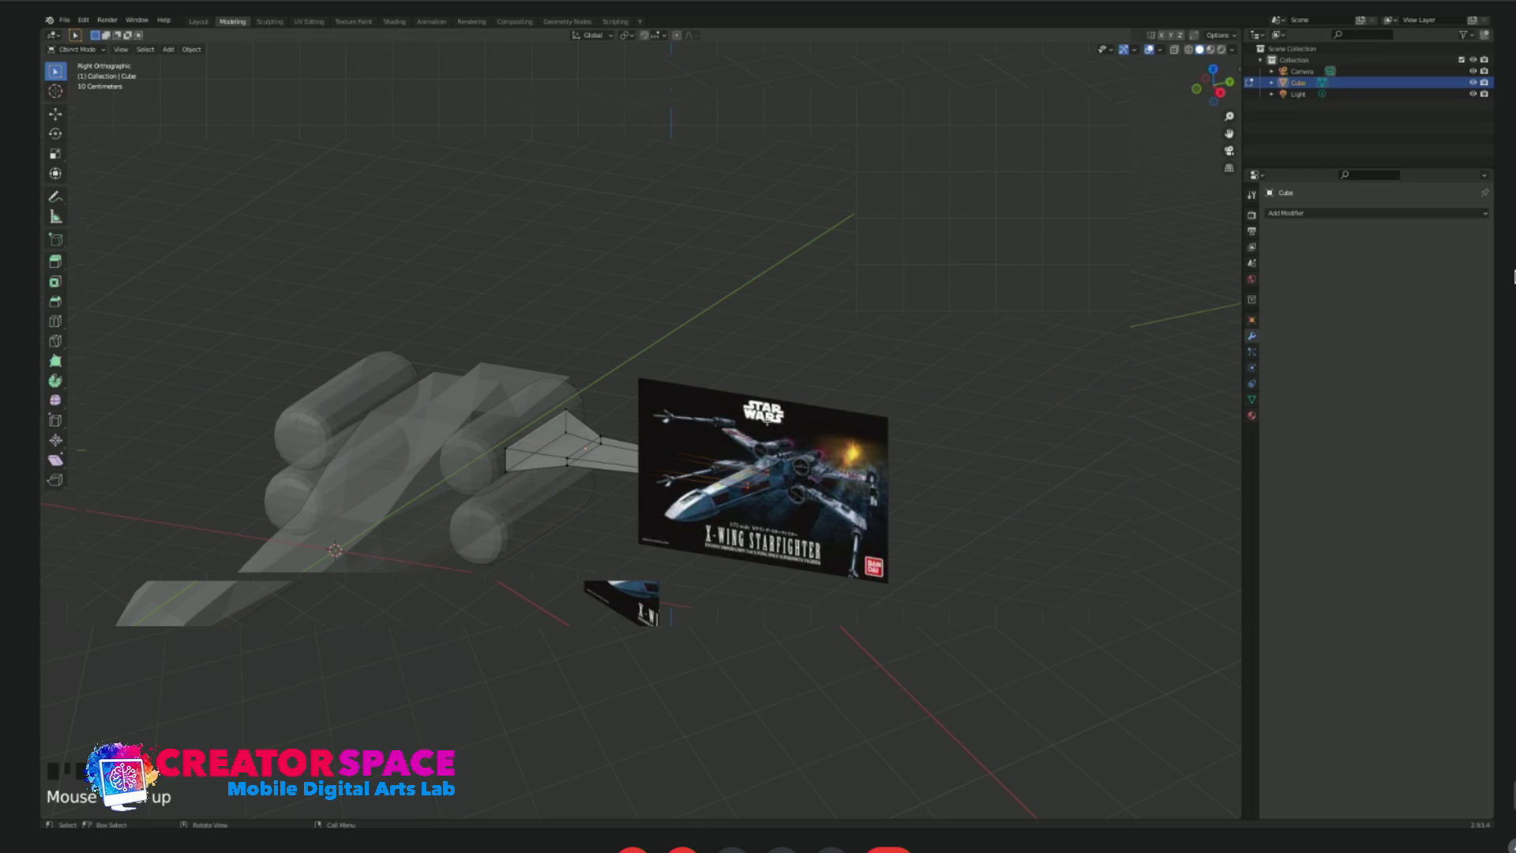
pyautogui.press('KP_3')
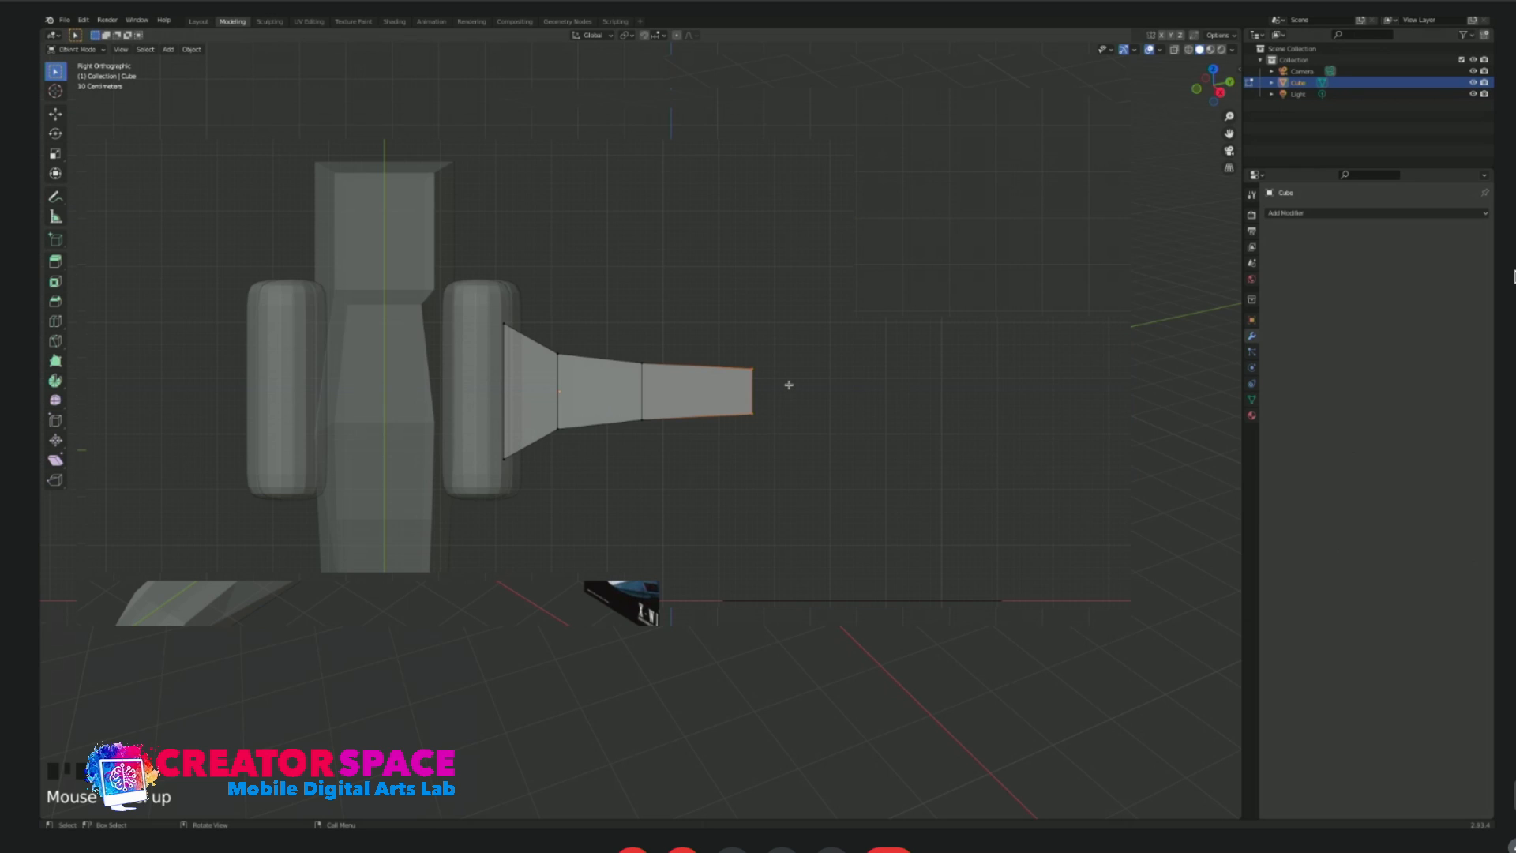
# Extrude the final wing section outward in top view and scale its end down to form the tip.
pyautogui.press('e')
pyautogui.click(885, 387)
pyautogui.press('s')
pyautogui.moveTo(850, 473)
pyautogui.mouseDown(button='middle')
pyautogui.moveTo(843, 363)
pyautogui.moveTo(856, 354)
pyautogui.moveTo(853, 456)
pyautogui.moveTo(826, 466)
pyautogui.mouseUp(button='middle')
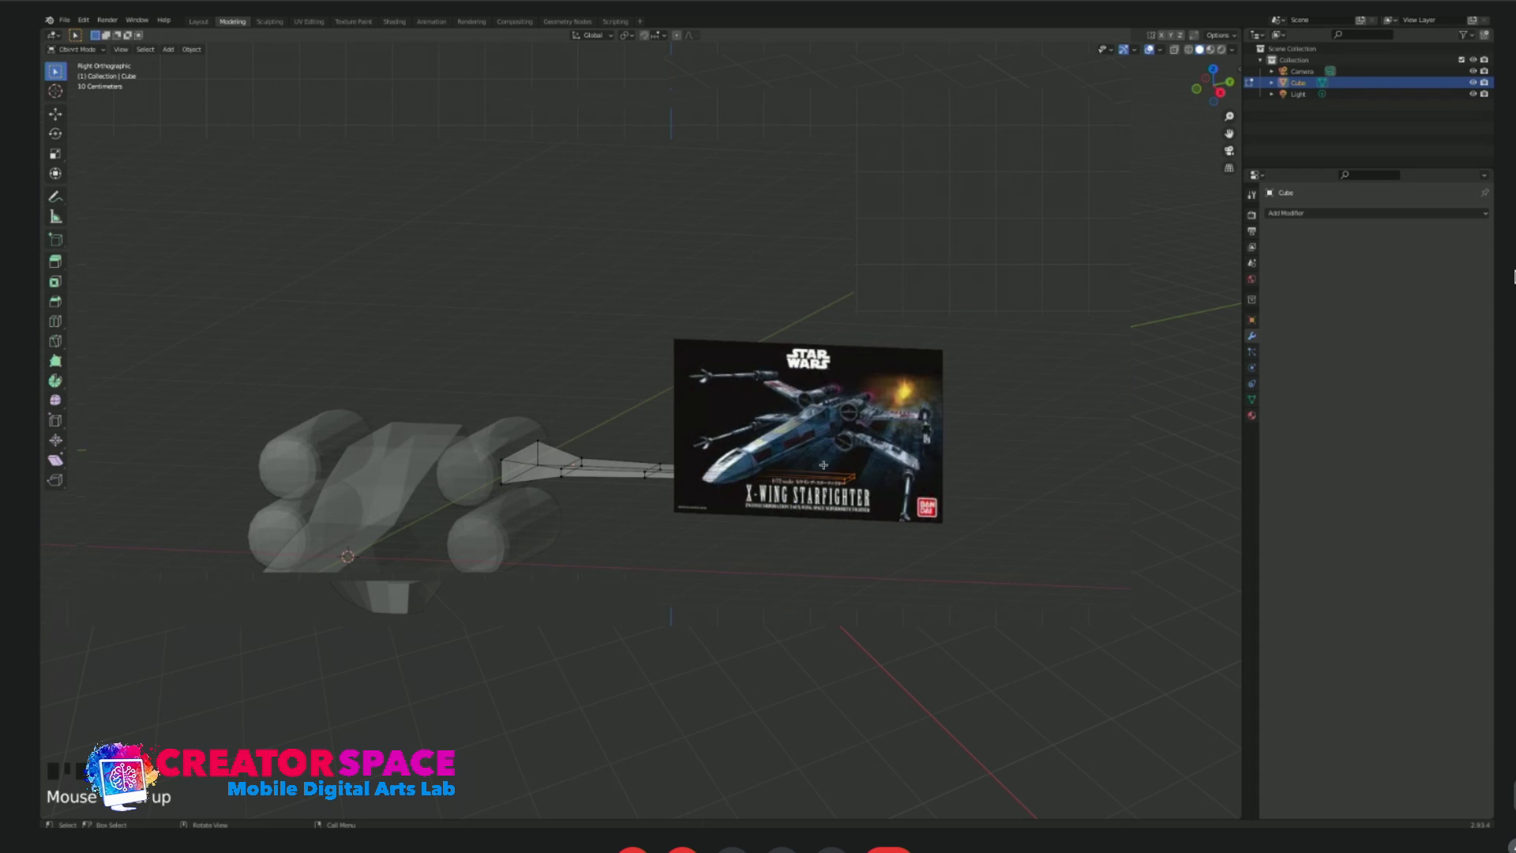
# Leave edit mode and move the reference image above the wing in front view, clear of the model.
pyautogui.press('KP_1')
pyautogui.scroll(2, 669, 533)
pyautogui.press('Tab')
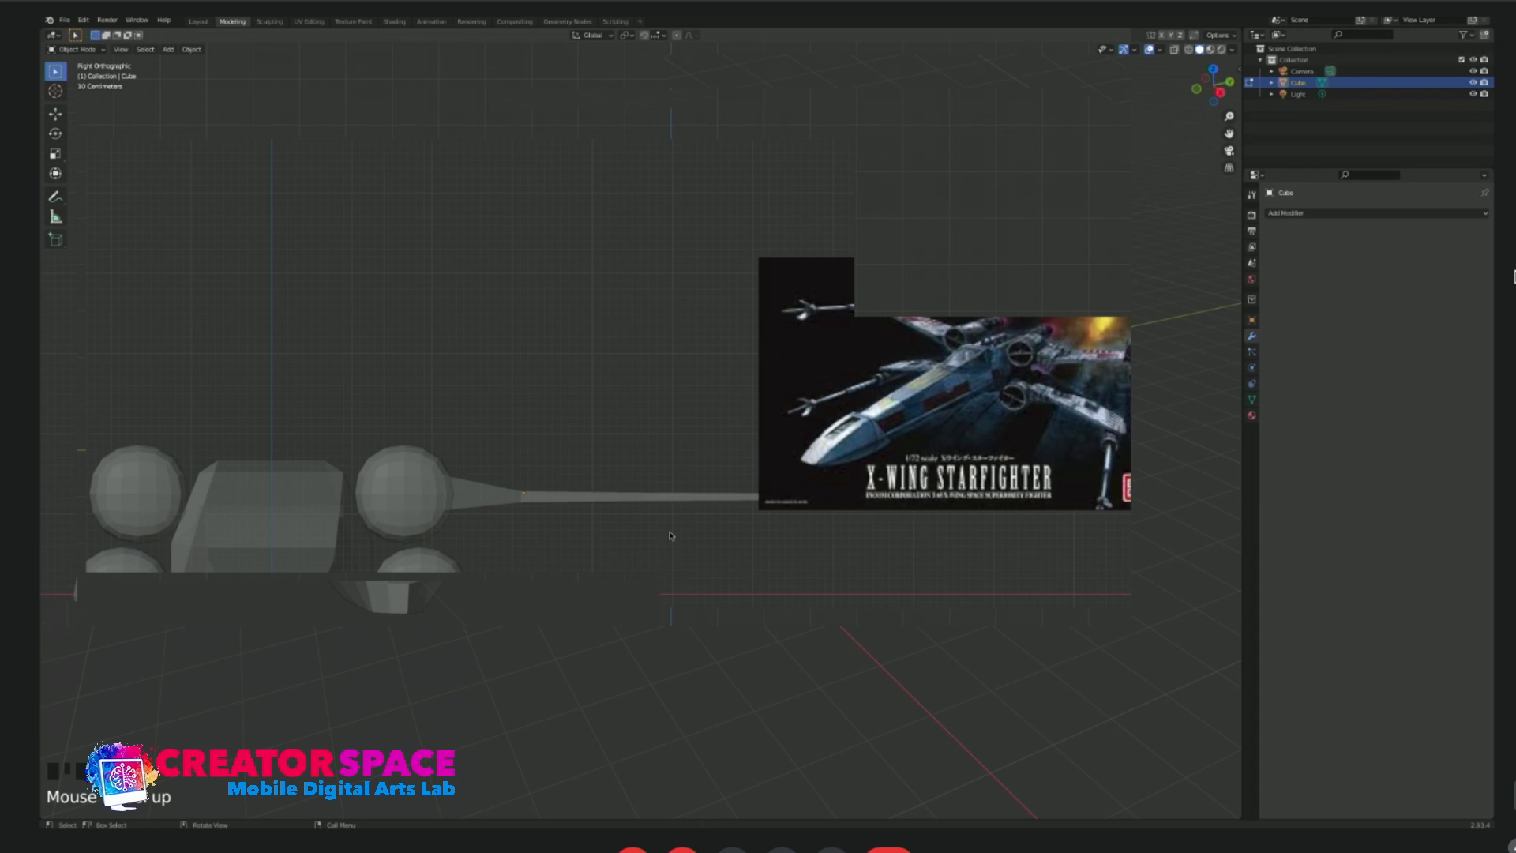
pyautogui.keyDown('shift'); pyautogui.moveTo(590, 510); pyautogui.dragTo(525, 505, button='middle'); pyautogui.keyUp('shift')
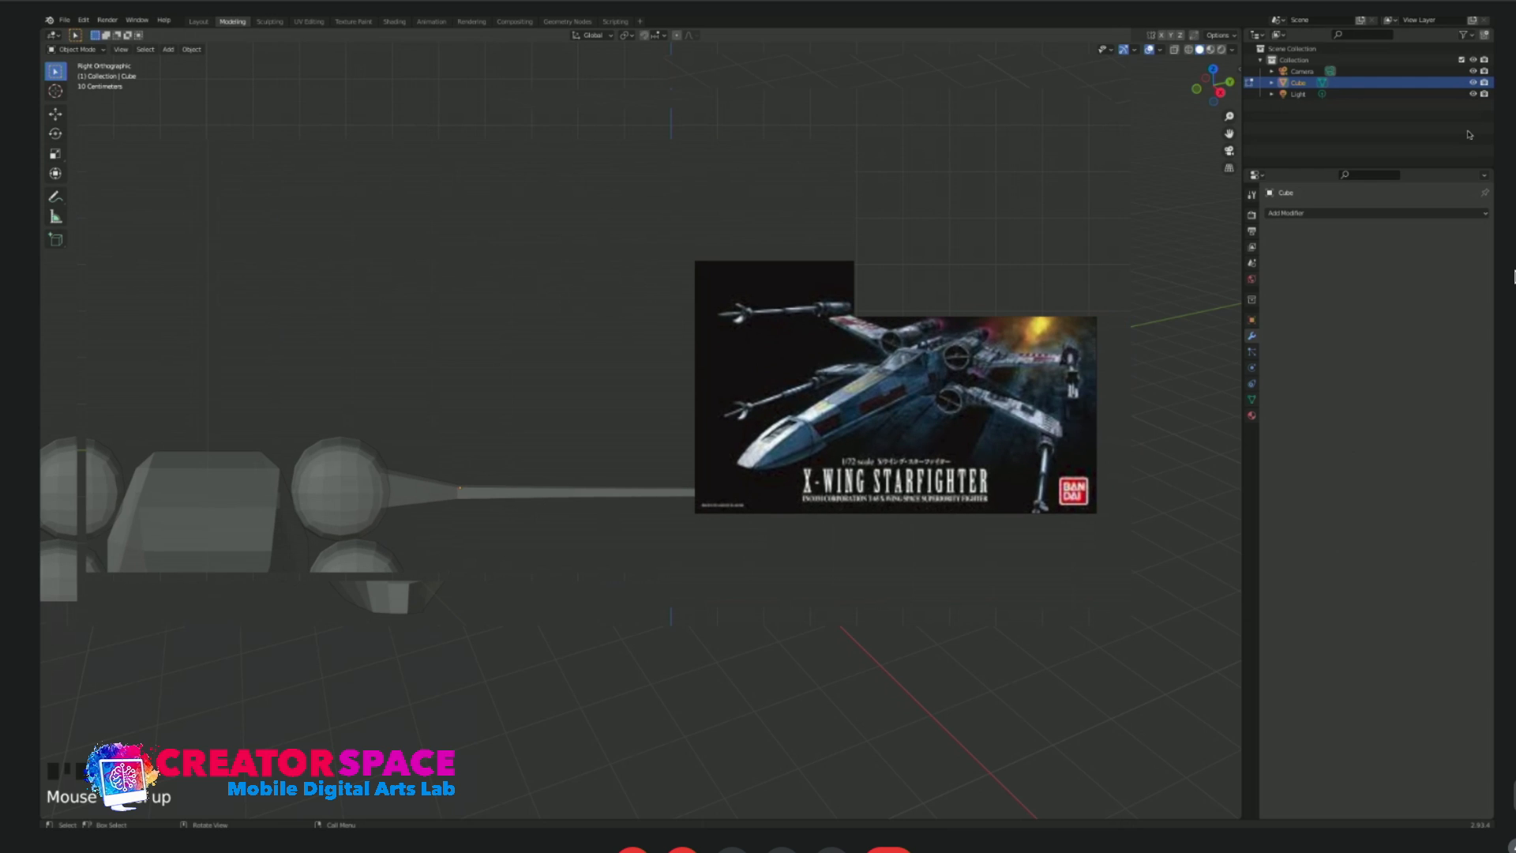
pyautogui.scroll(-4, 1078, 360)
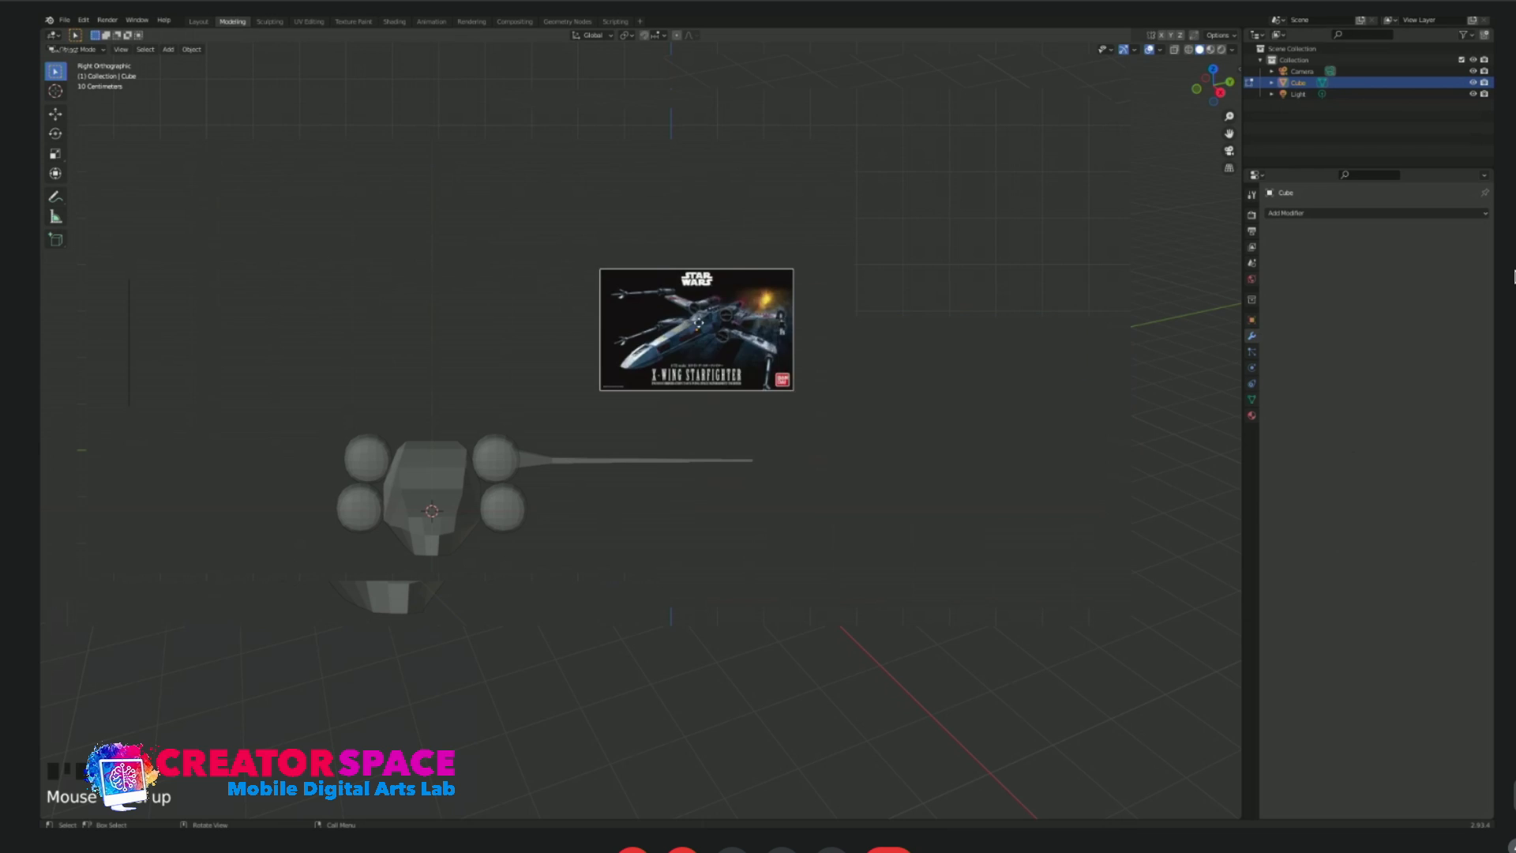
pyautogui.scroll(2, 692, 527)
pyautogui.click(1463, 130)
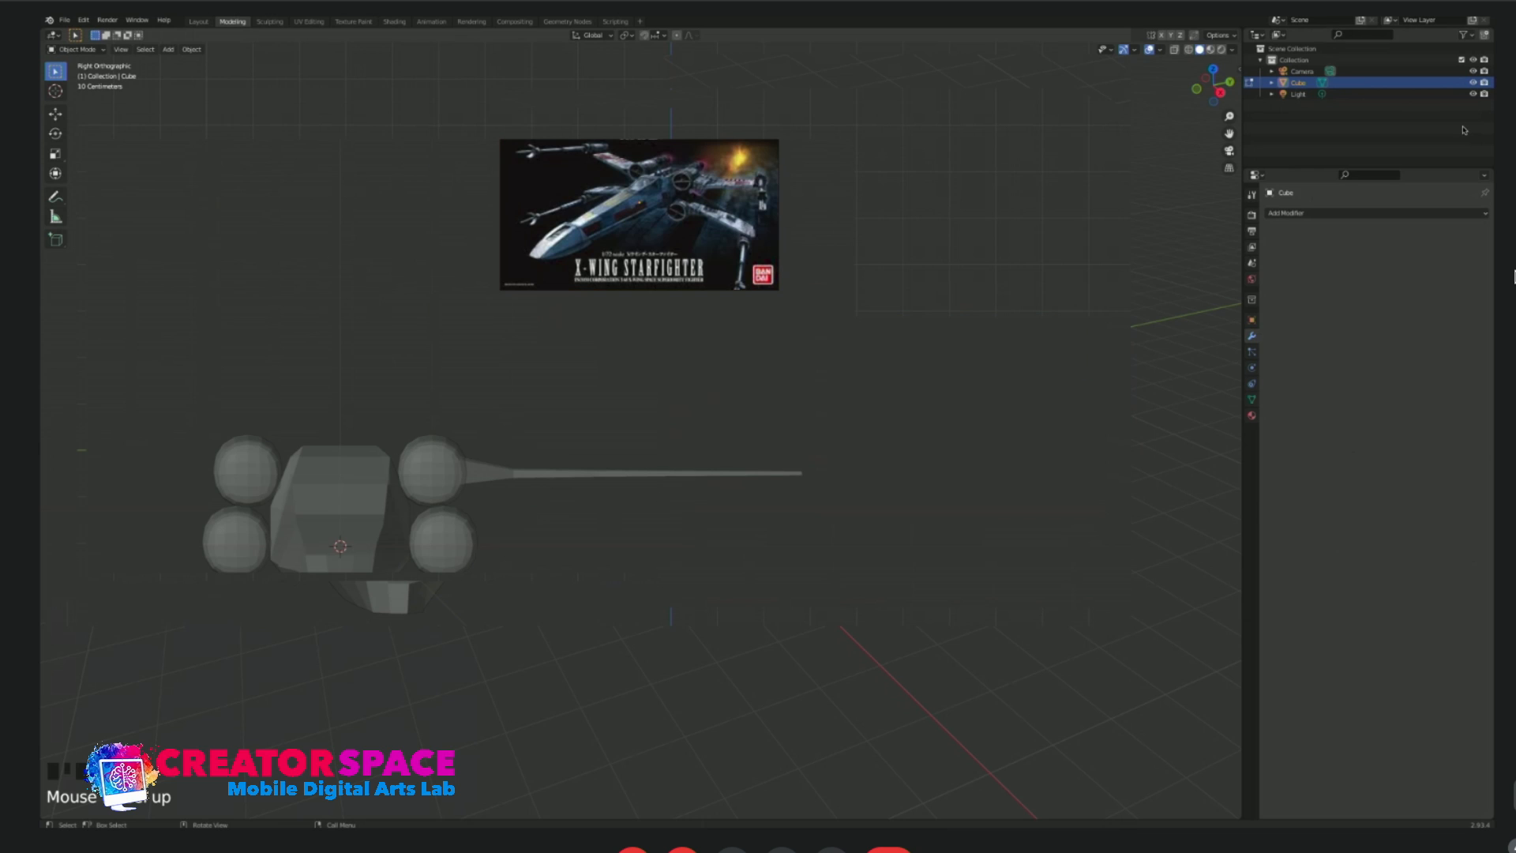
# Select the wing and rotate it slightly in front view so its tip angles upward from the capsule.
pyautogui.moveTo(659, 429); pyautogui.dragTo(723, 537)
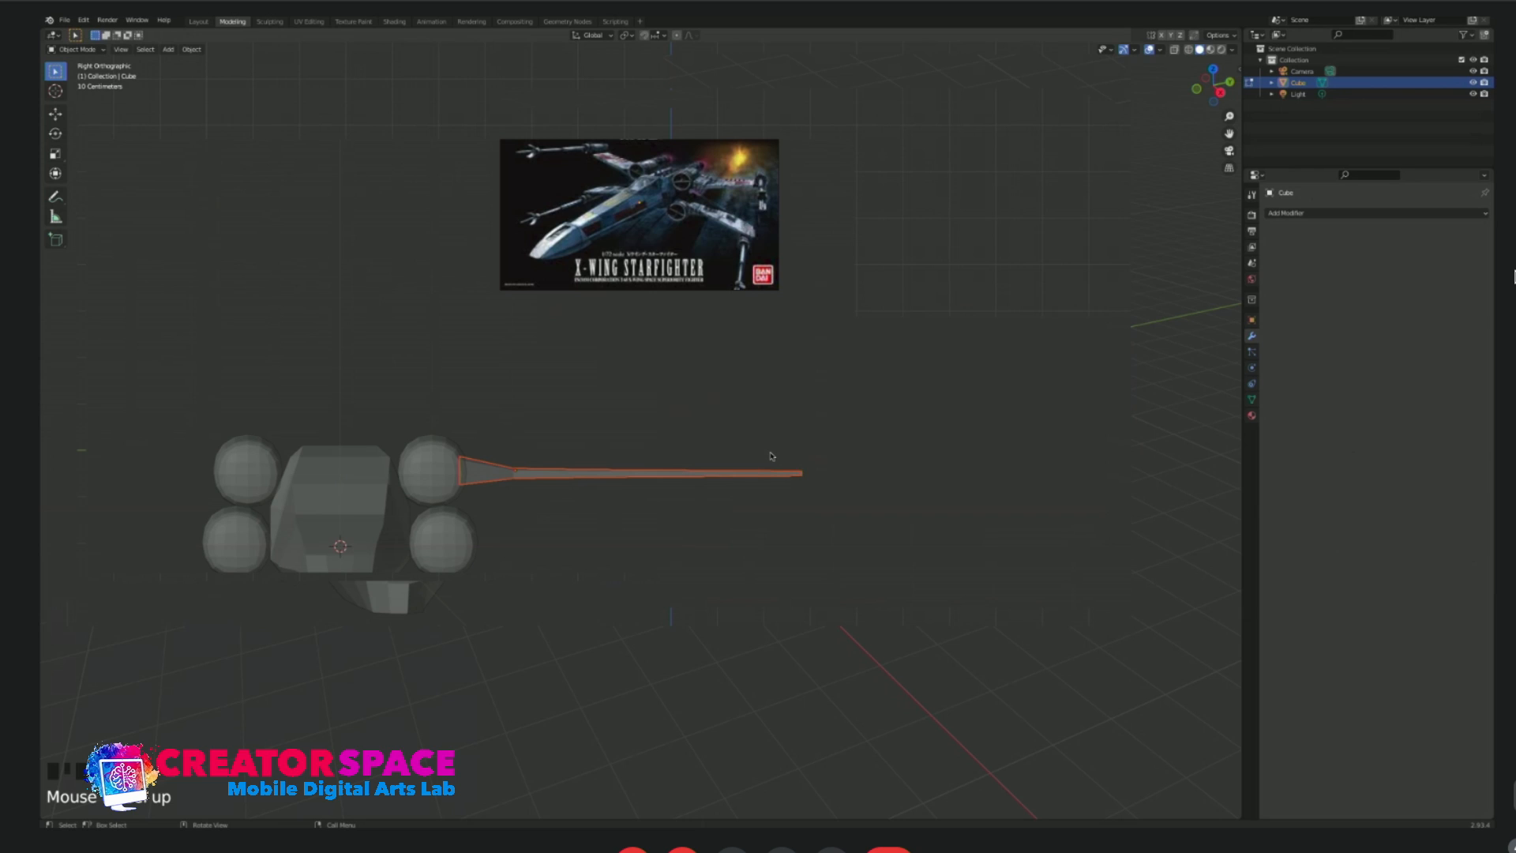
pyautogui.press('r')
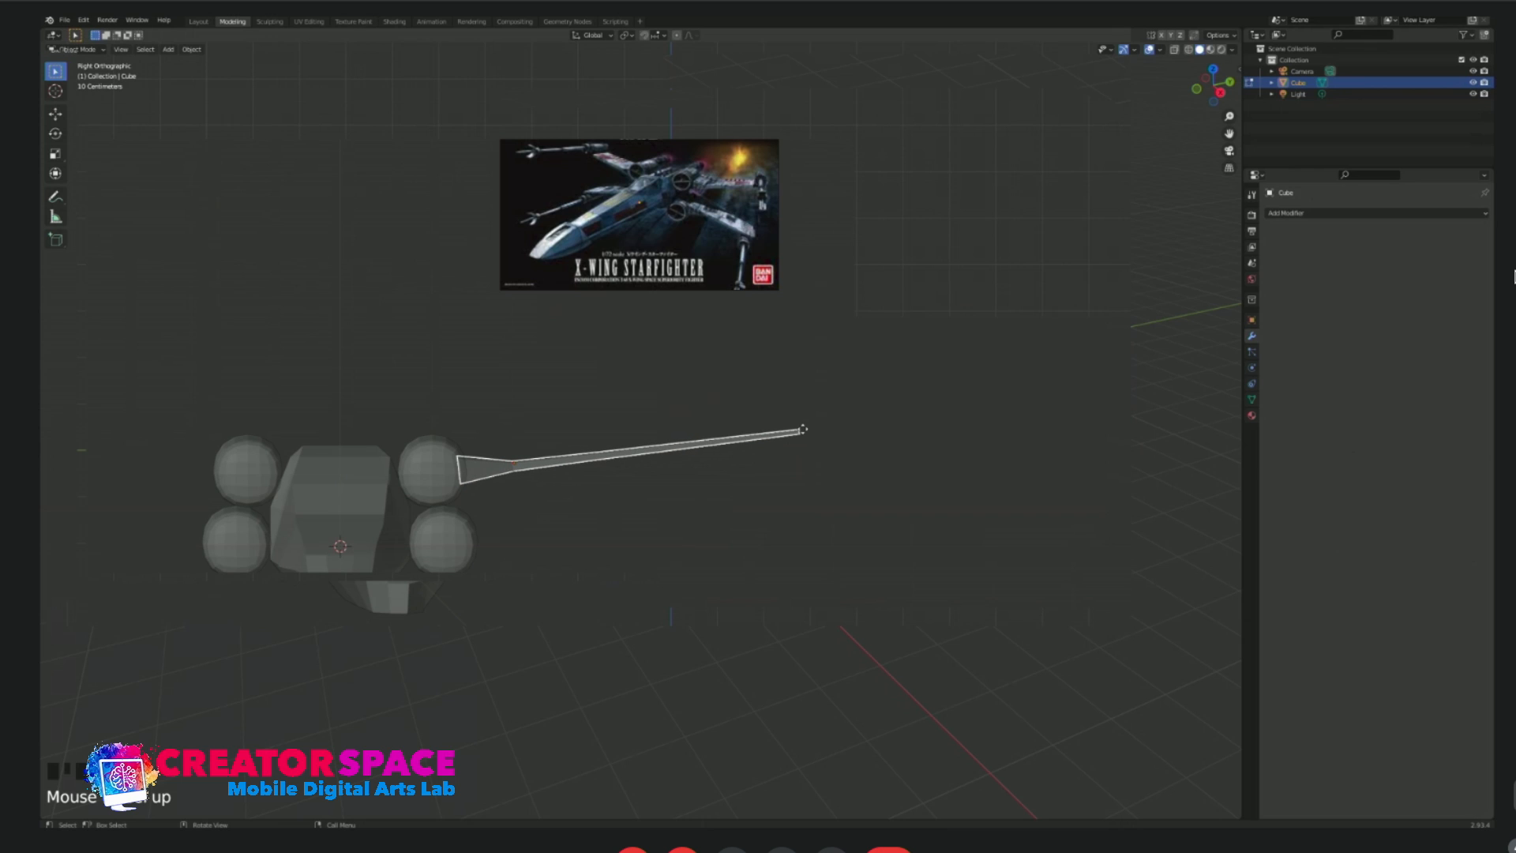
pyautogui.click(803, 429)
pyautogui.click(813, 547)
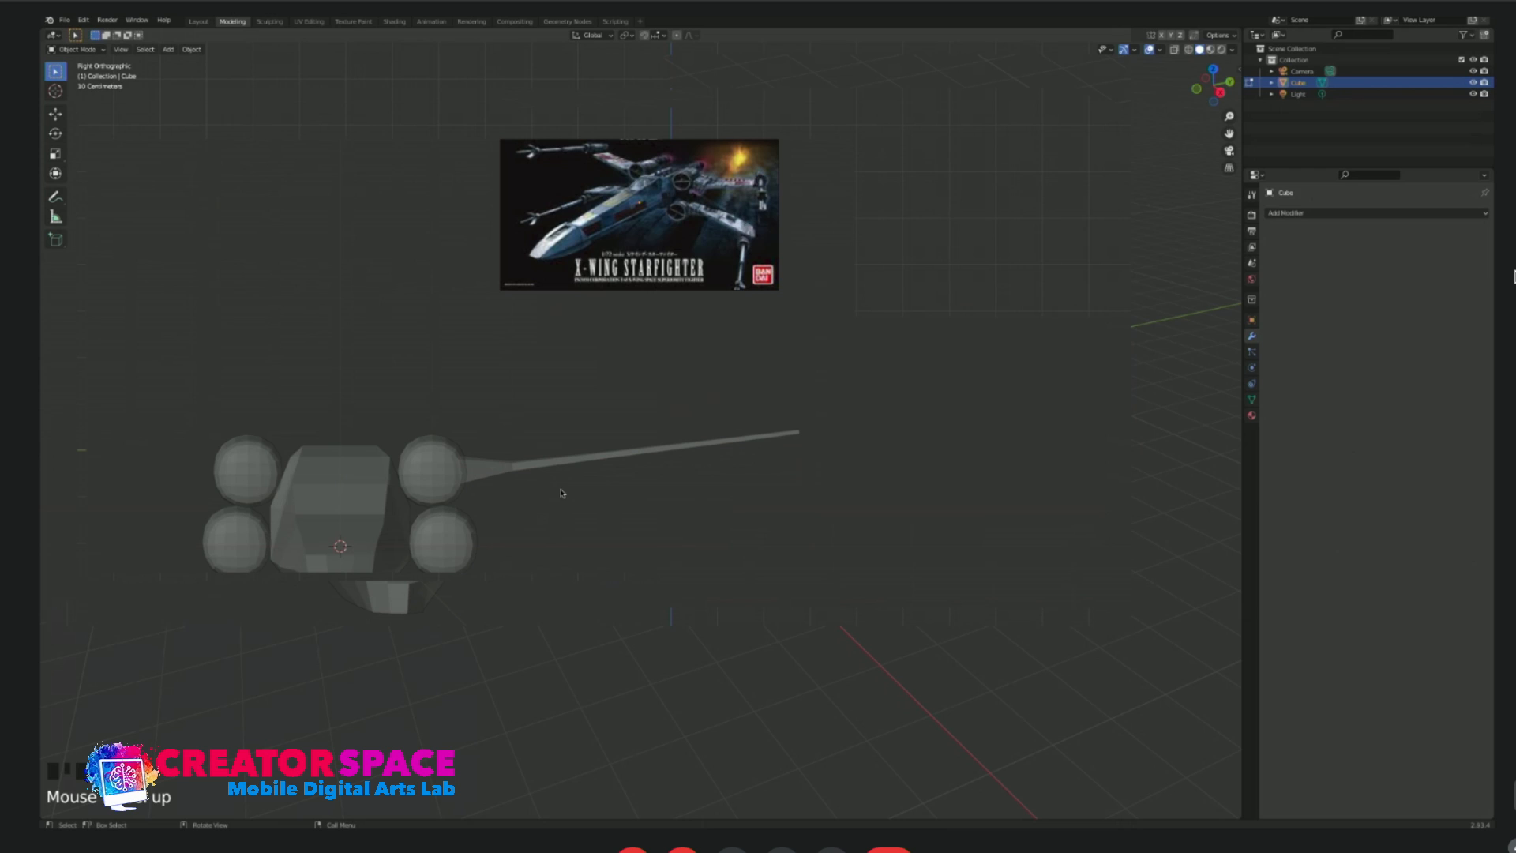
# Shorten the wing along its length in top view, keeping its root against the capsule, and enter edit mode.
pyautogui.click(662, 455)
pyautogui.press('KP_7')
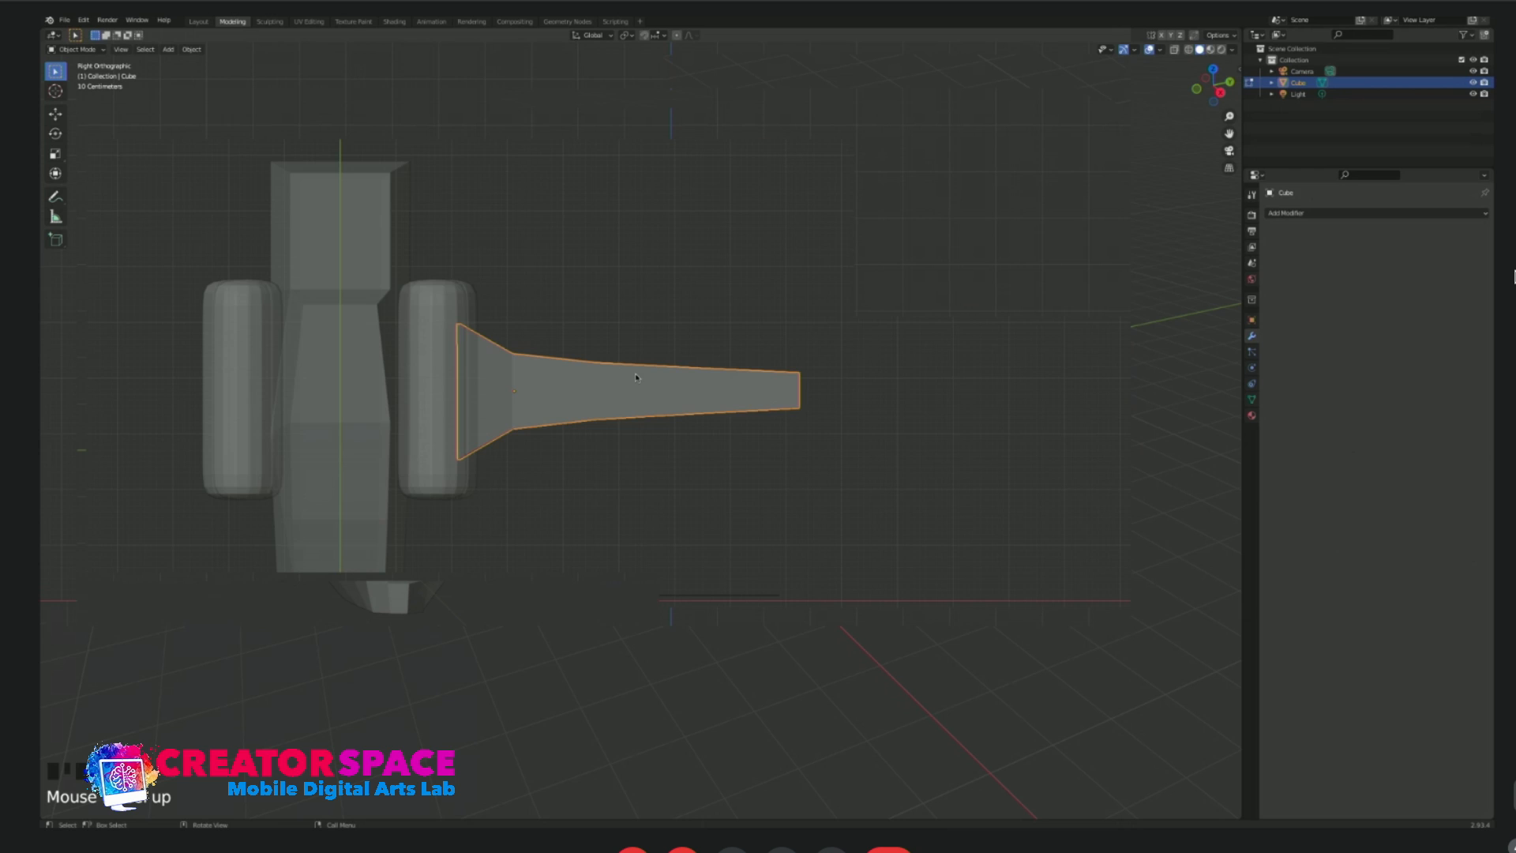
pyautogui.press('s')
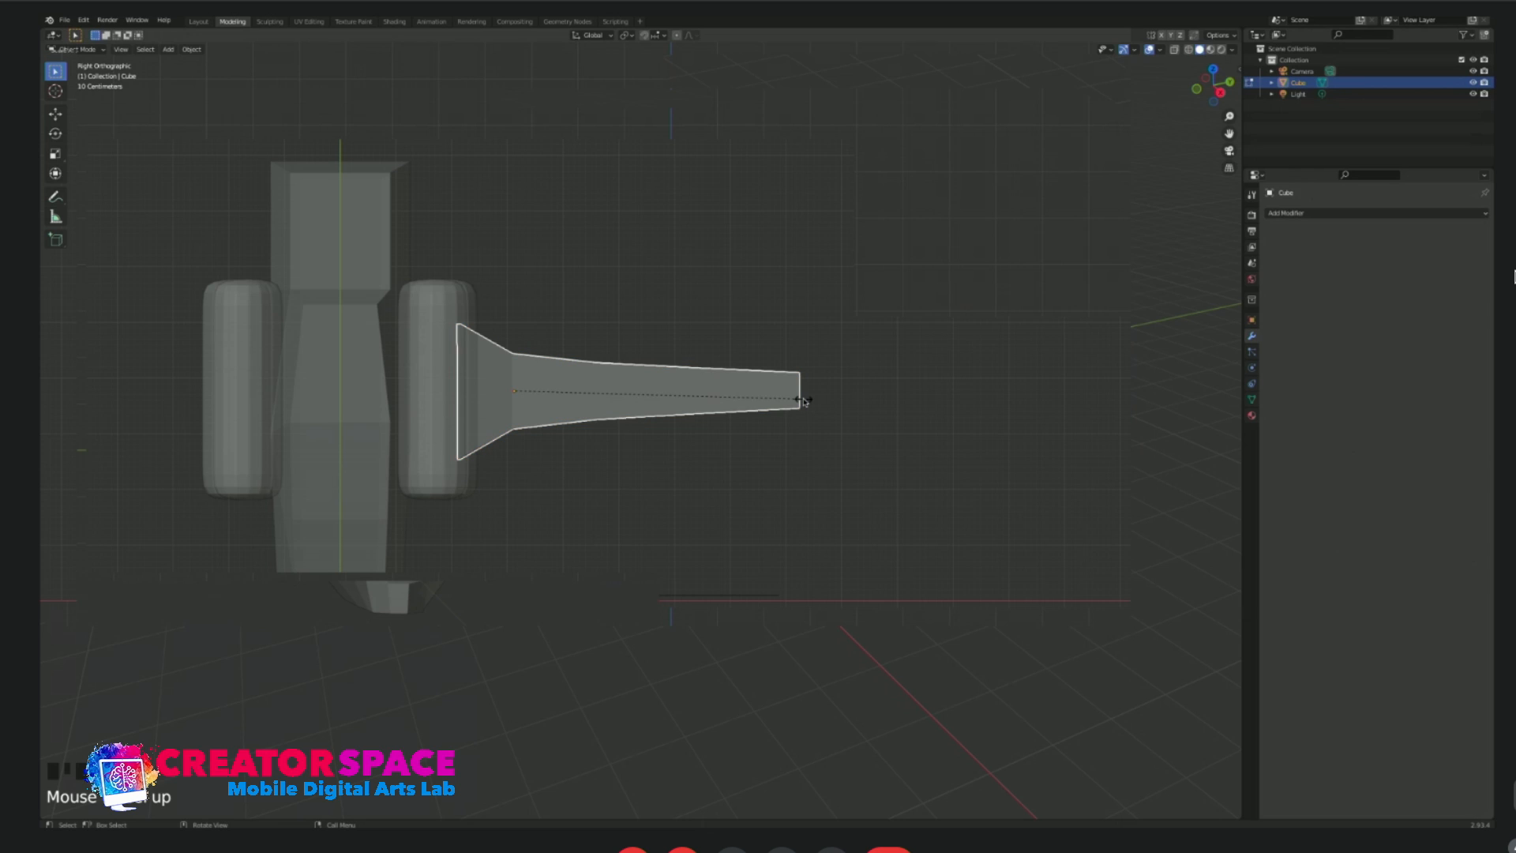
pyautogui.click(745, 400)
pyautogui.press('g')
pyautogui.click(739, 398)
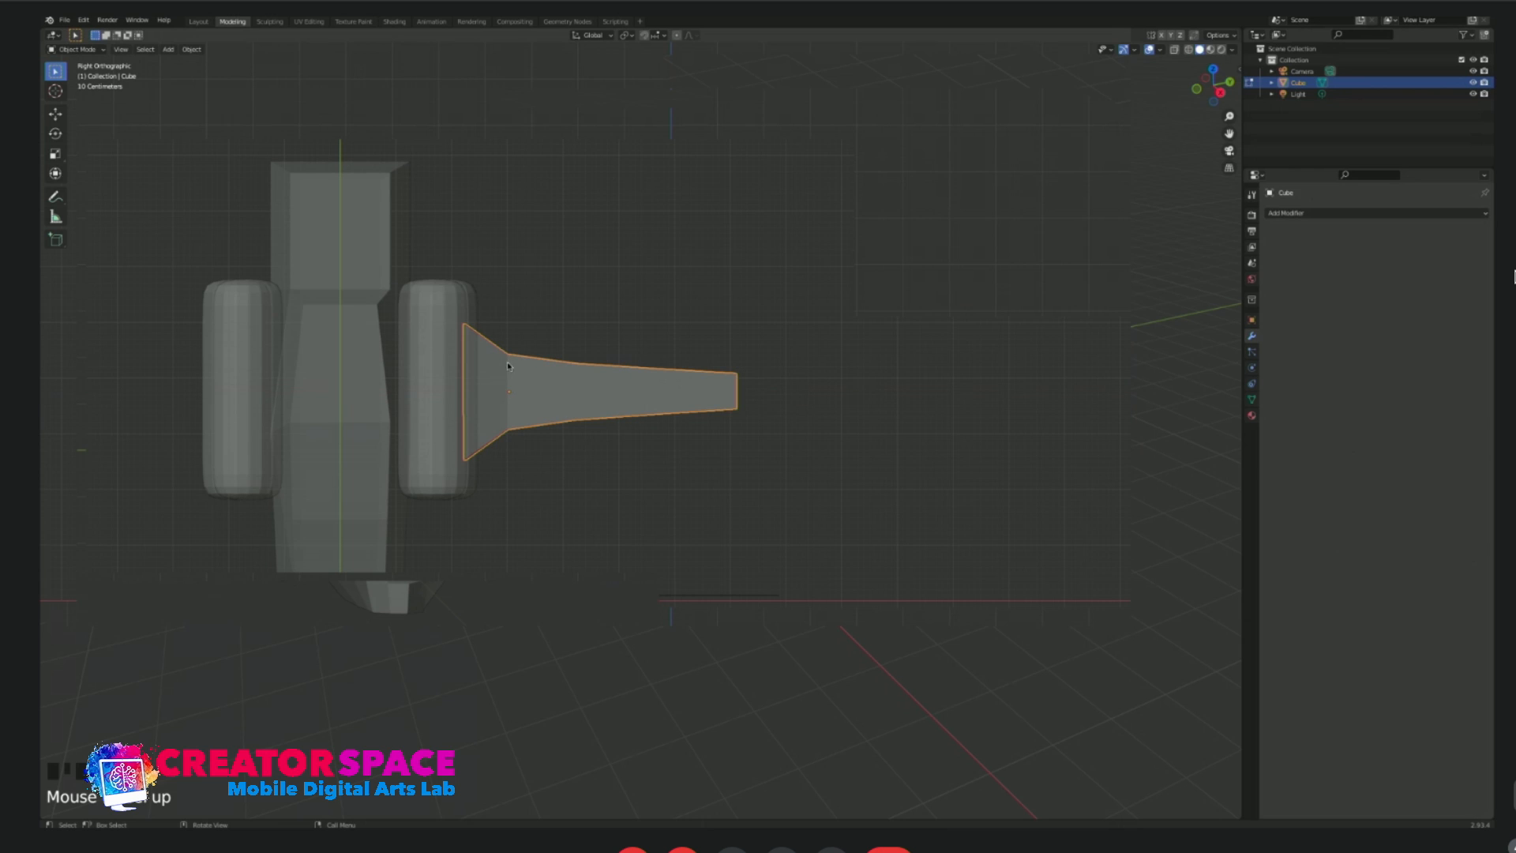
pyautogui.press('Tab')
pyautogui.moveTo(496, 320); pyautogui.dragTo(687, 483)
pyautogui.press('g')
pyautogui.press('g')
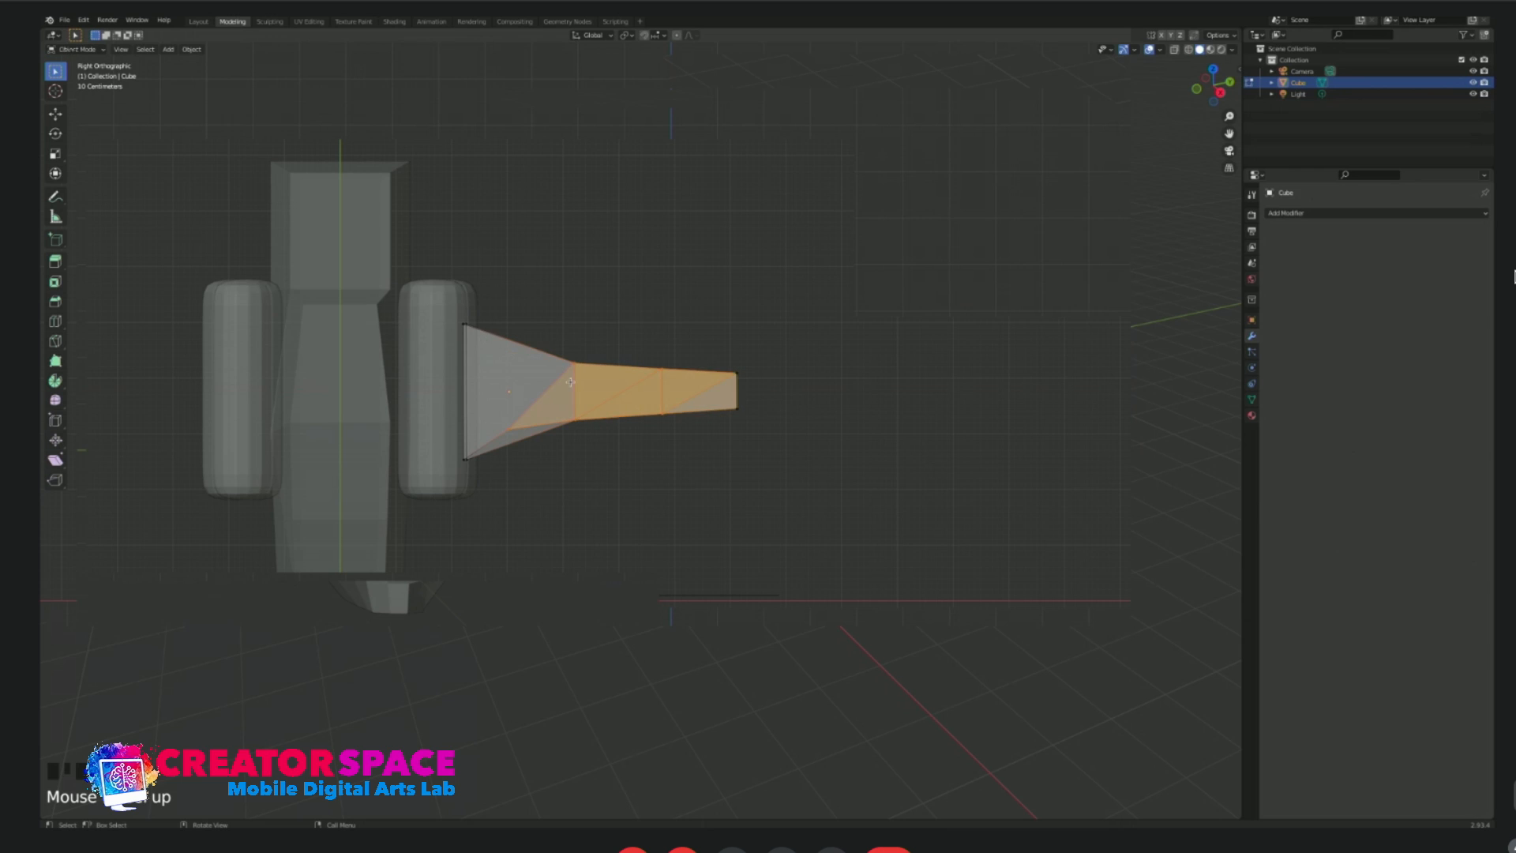
pyautogui.rightClick(571, 382)
pyautogui.click(564, 340)
# Slide the wing's edge loops slightly along its length in top view to adjust the taper, and leave edit mode.
pyautogui.moveTo(474, 330); pyautogui.dragTo(555, 485)
pyautogui.press('g')
pyautogui.press('g')
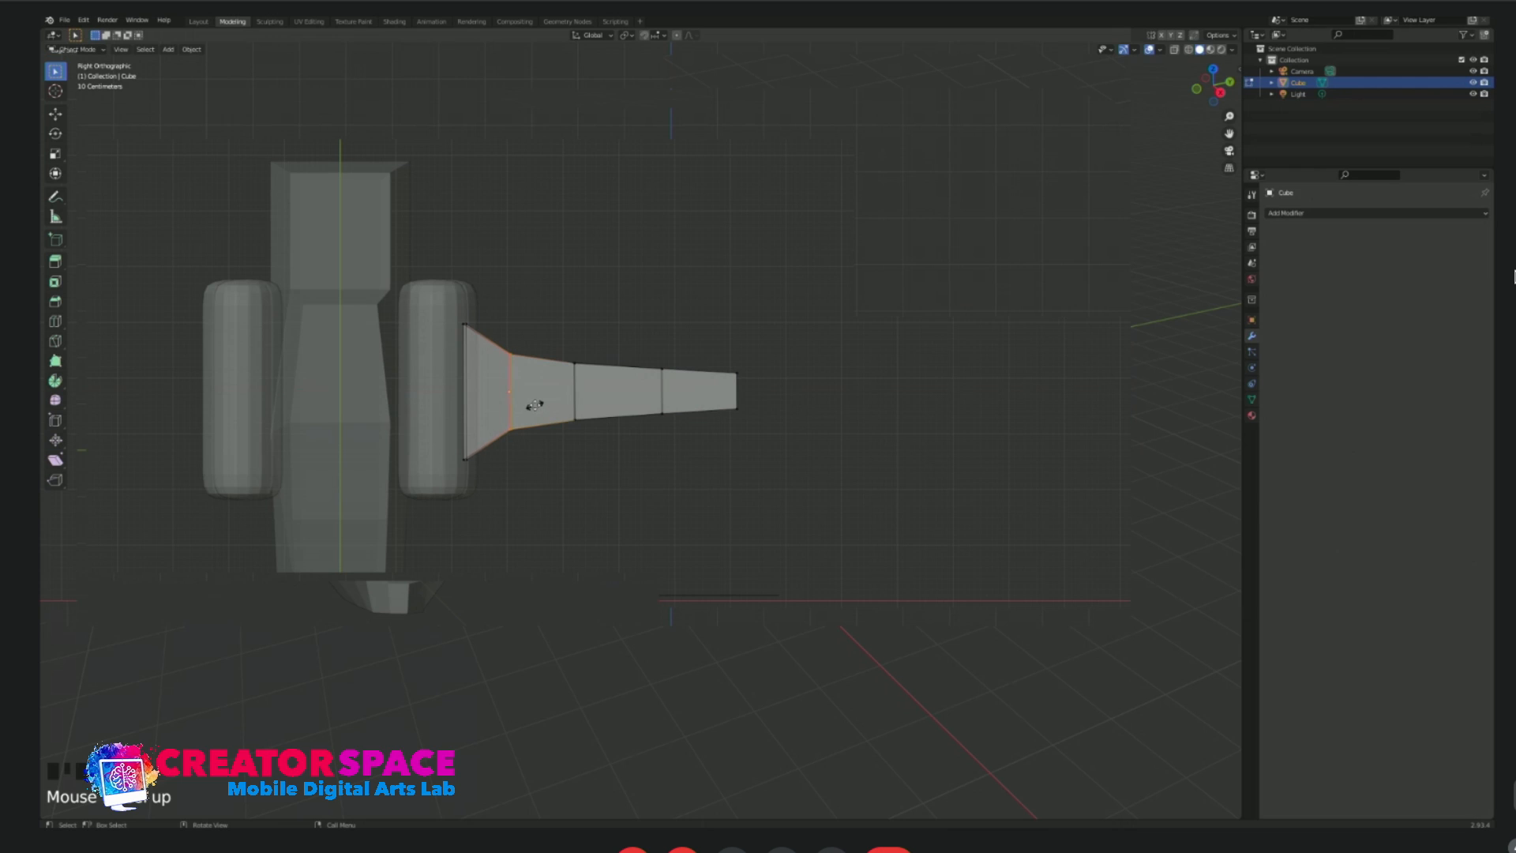
pyautogui.click(526, 407)
pyautogui.moveTo(629, 346); pyautogui.dragTo(709, 447)
pyautogui.press('g')
pyautogui.press('g')
pyautogui.click(701, 414)
pyautogui.moveTo(555, 333); pyautogui.dragTo(613, 447)
pyautogui.press('Tab')
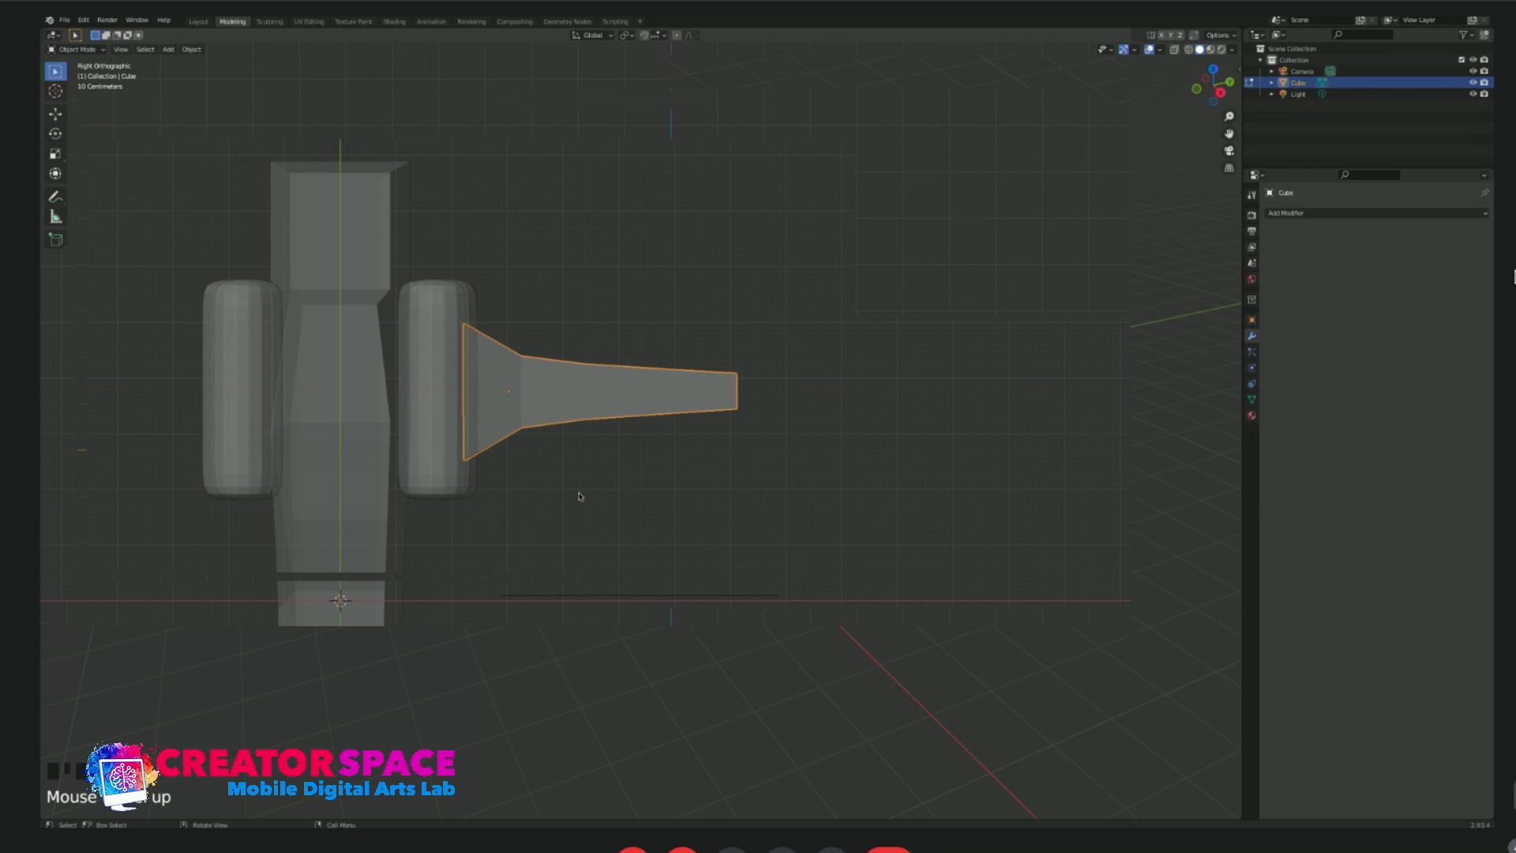
# Move the wing slightly inward in front view so its root meets the upper capsule.
pyautogui.press('KP_1')
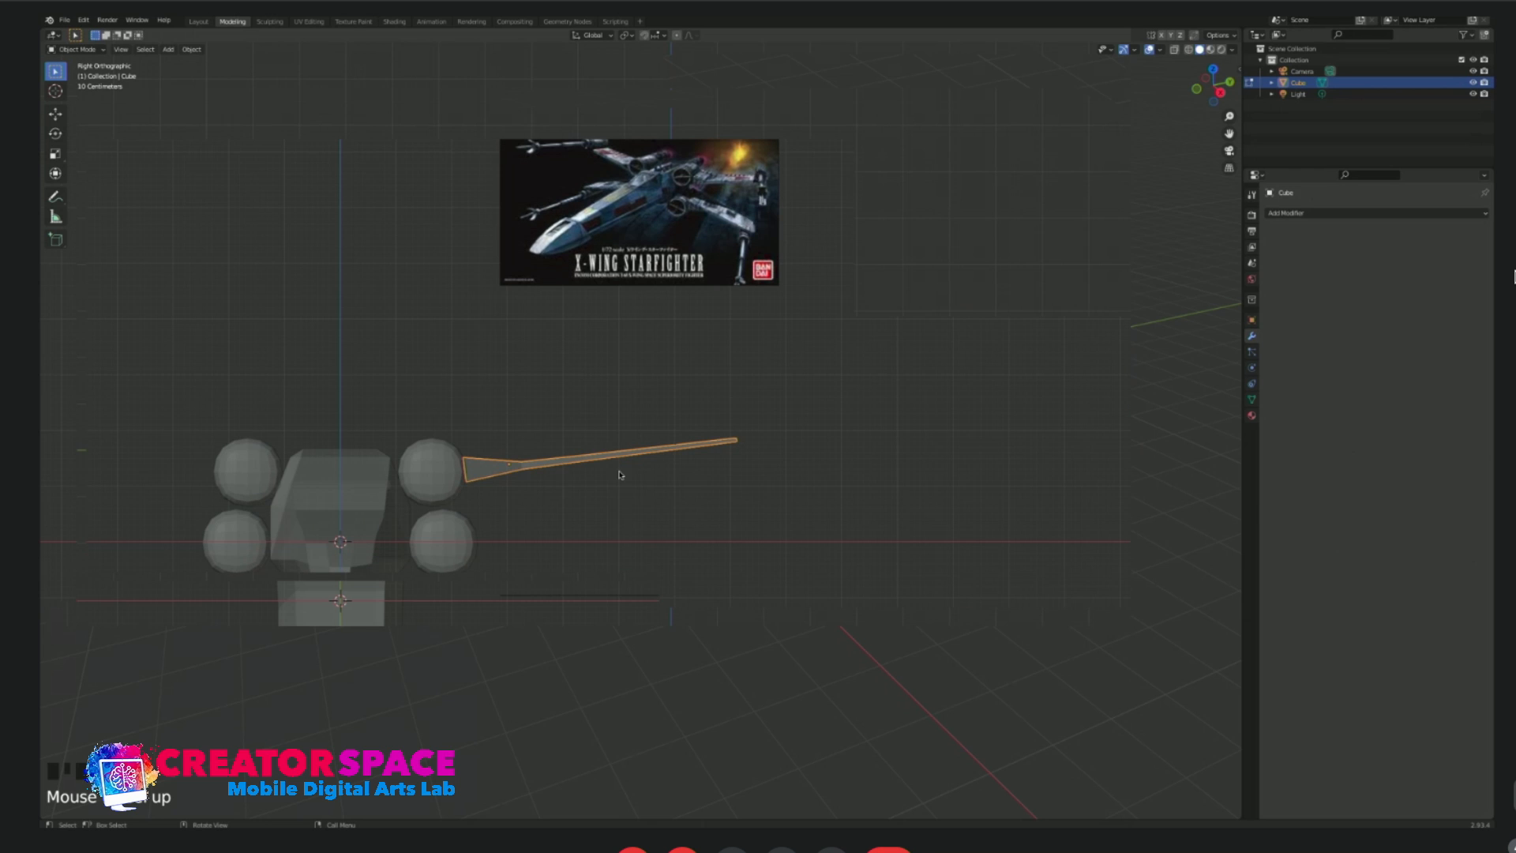
pyautogui.press('g')
pyautogui.click(586, 477)
pyautogui.moveTo(586, 494); pyautogui.dragTo(588, 498, button='middle')
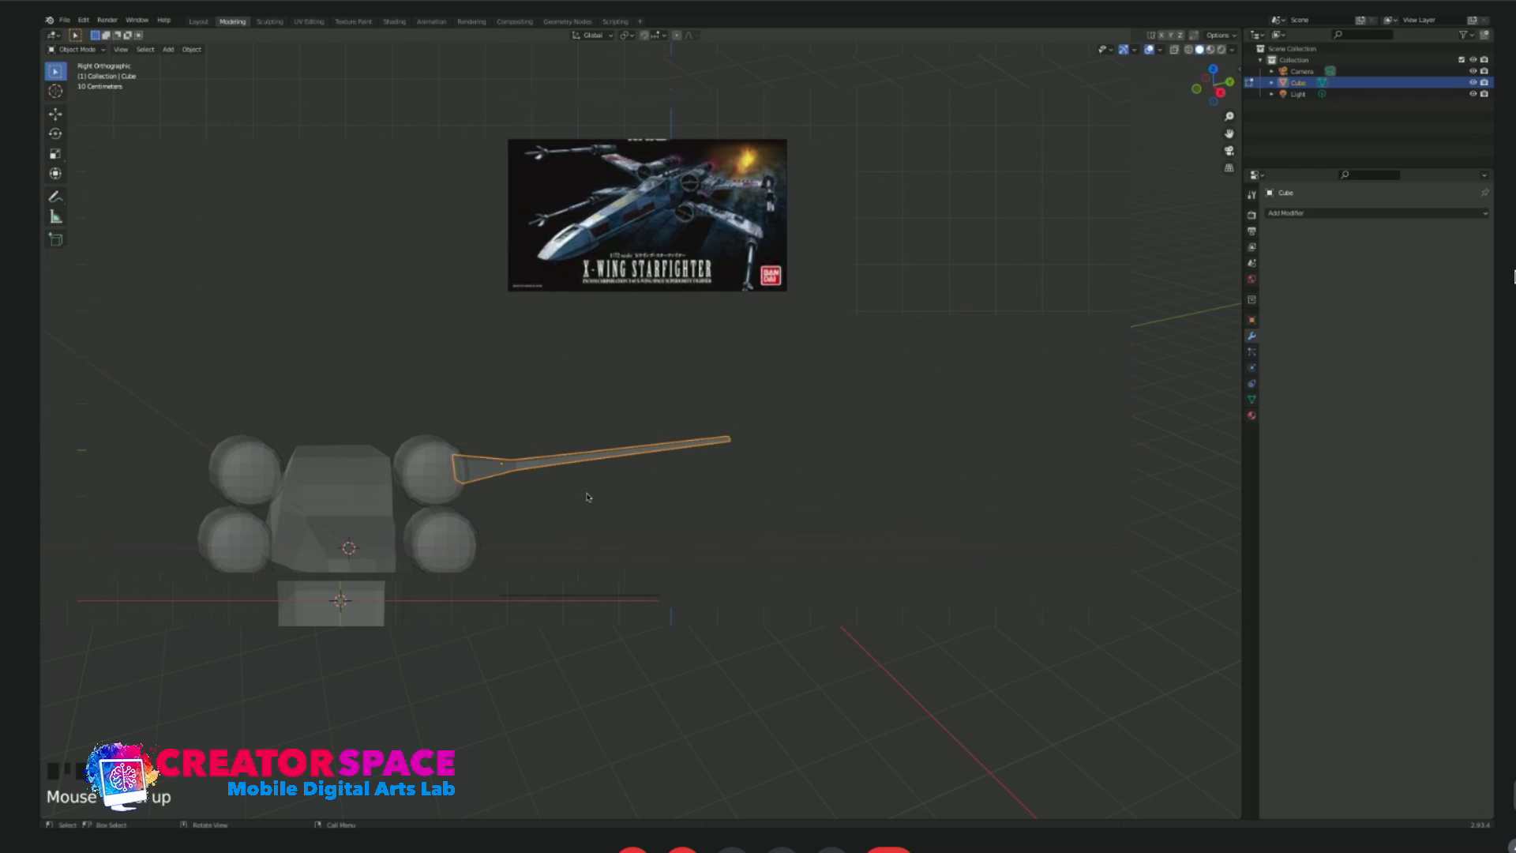
# Duplicate the wing in front view and place the copy beside the lower capsule.
pyautogui.press('KP_1')
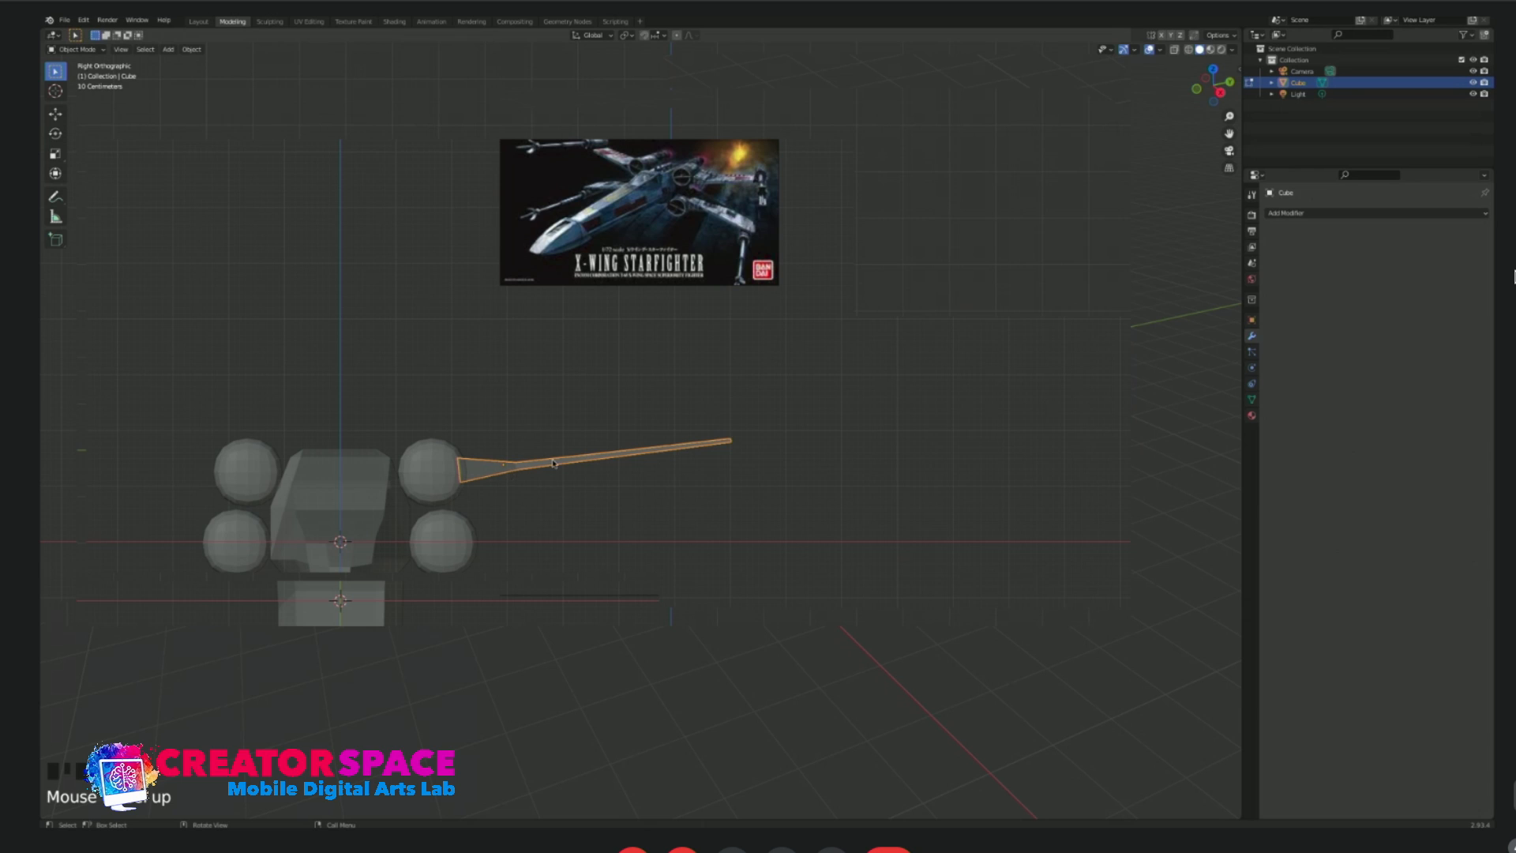
pyautogui.hotkey('shift', 'd')
pyautogui.click(566, 547)
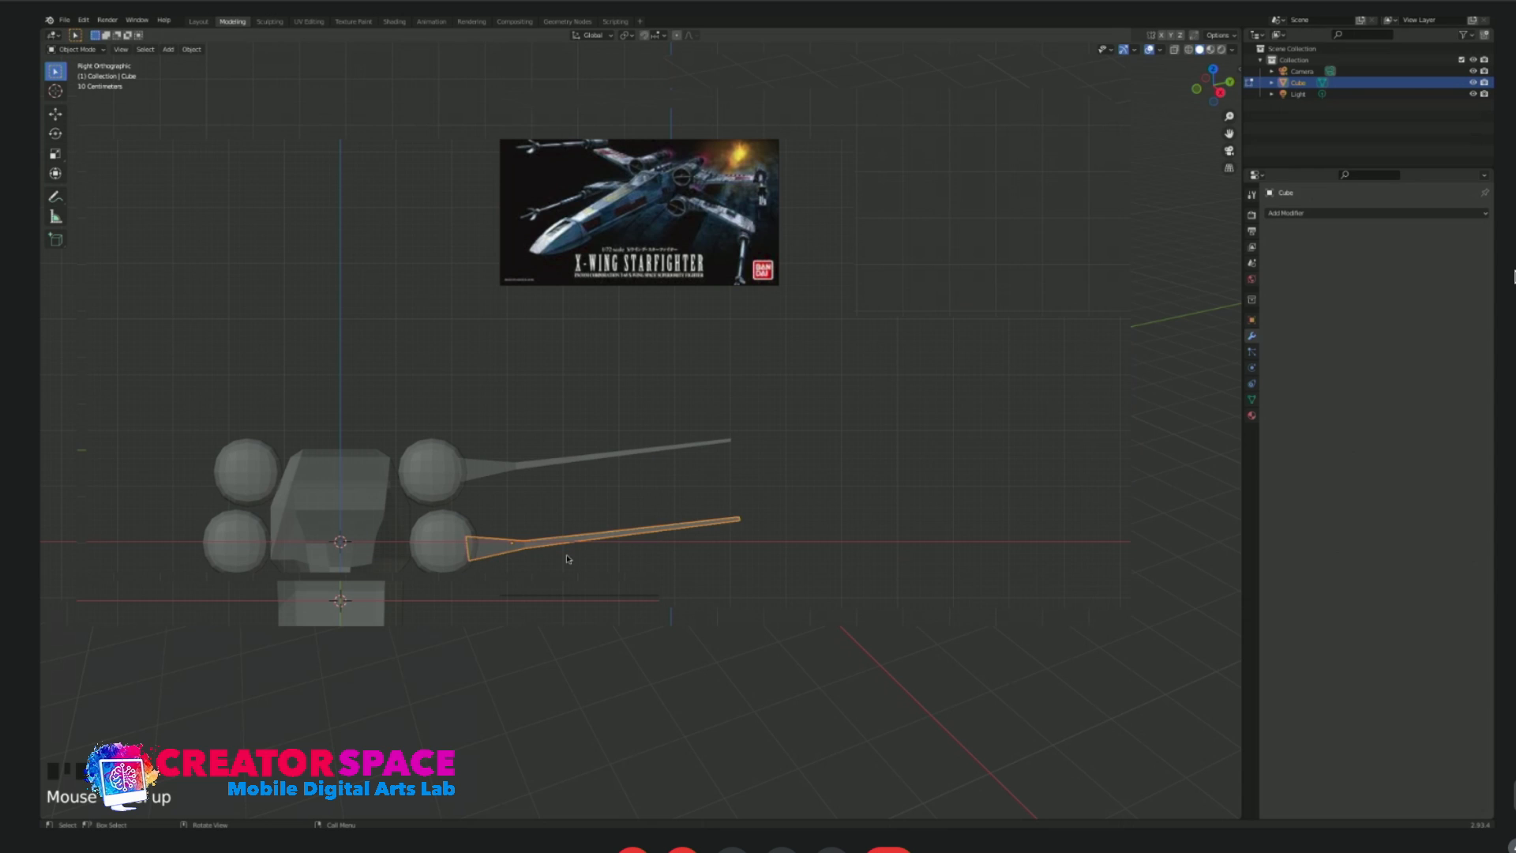
# Rotate the lower wing 180 degrees in side view so its tip angles downward, and lower it slightly beside the capsule.
pyautogui.press('KP_3')
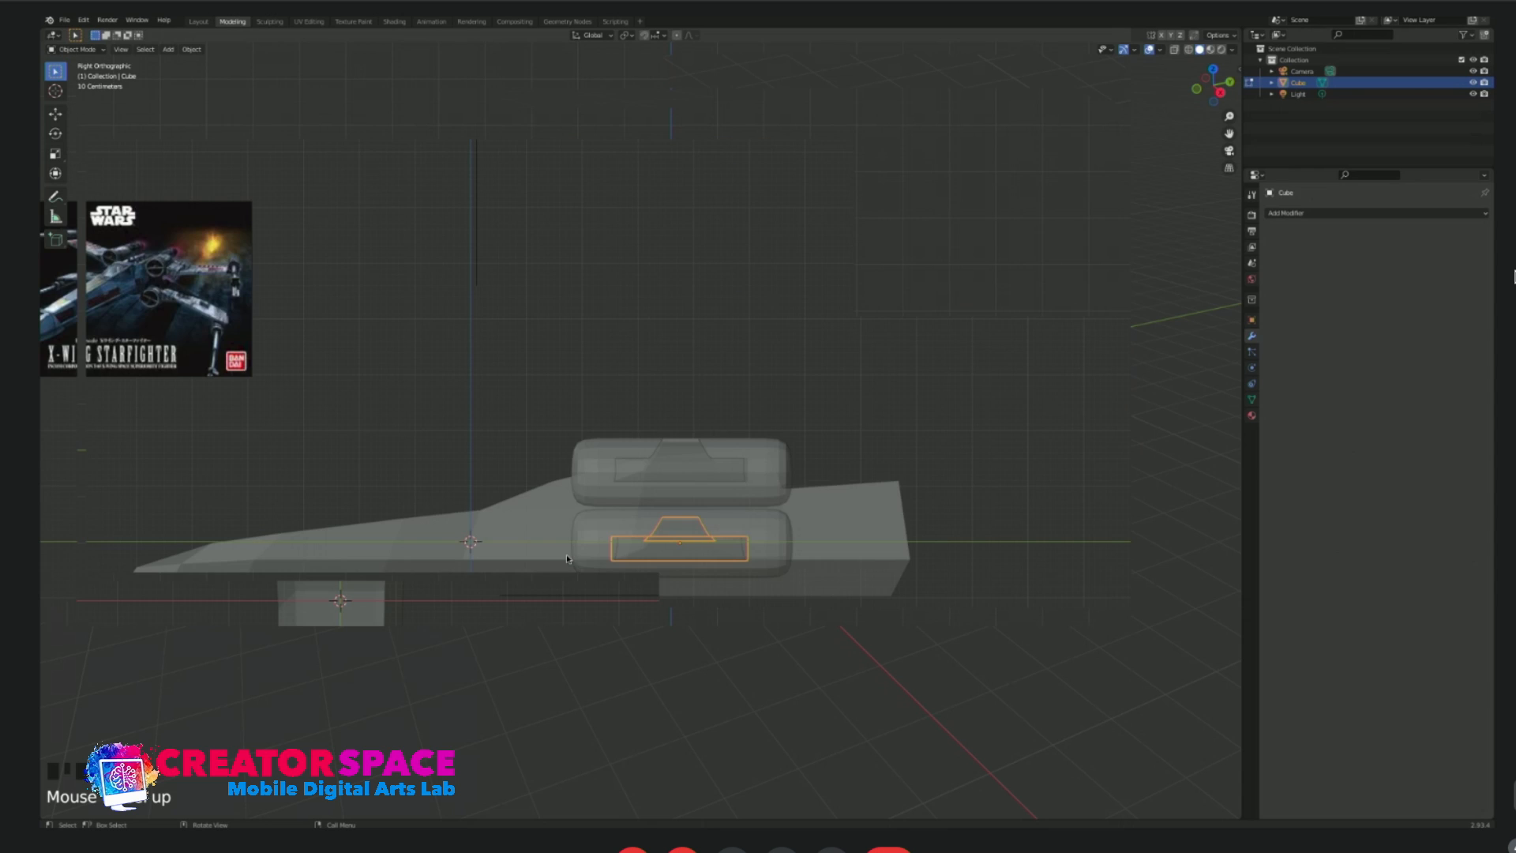
pyautogui.write('s180')
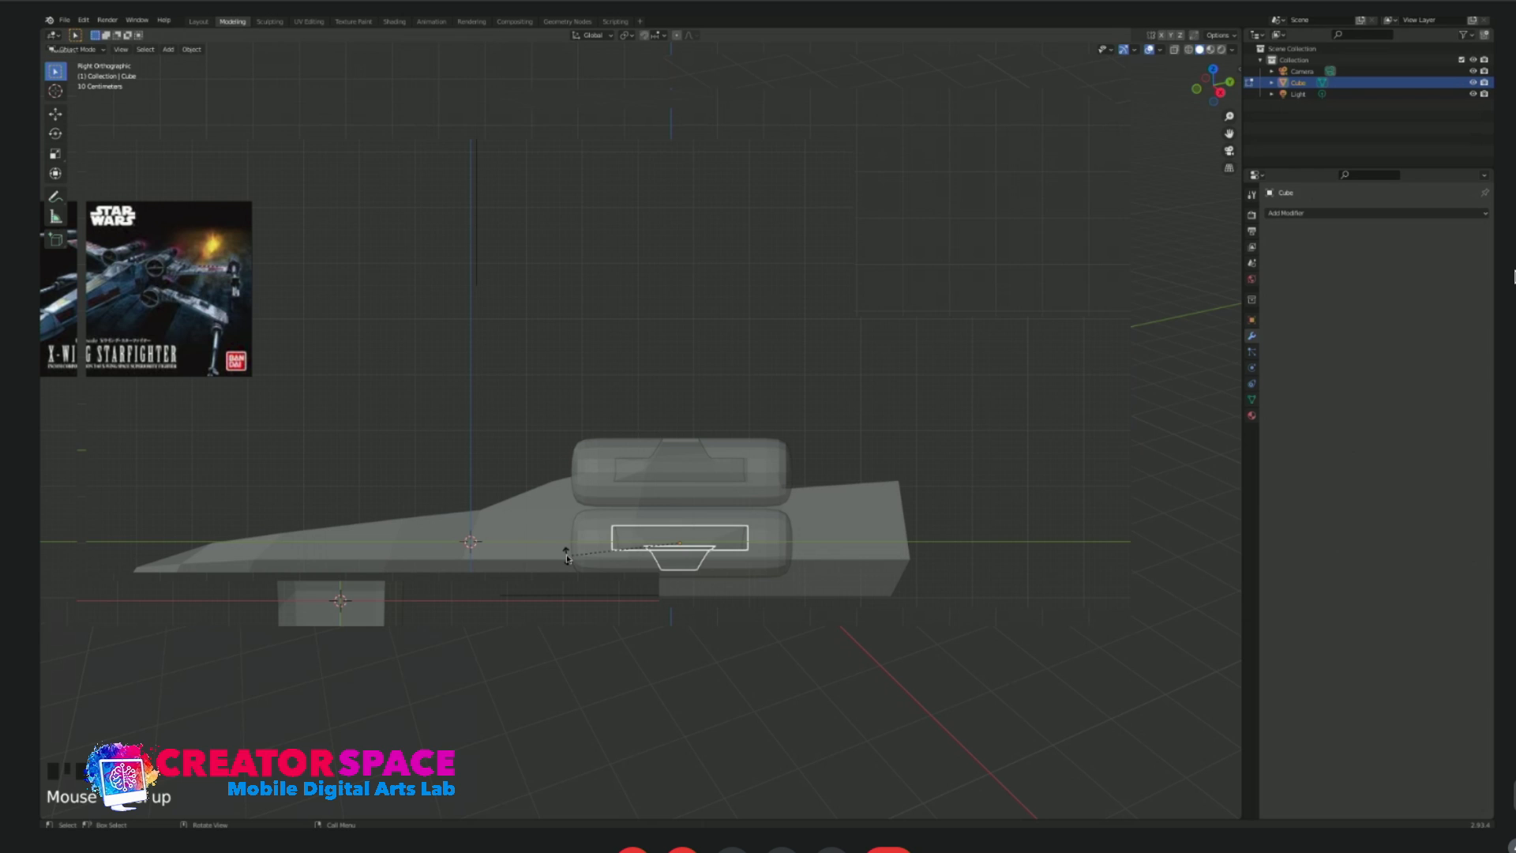
pyautogui.press('Return')
pyautogui.press('KP_1')
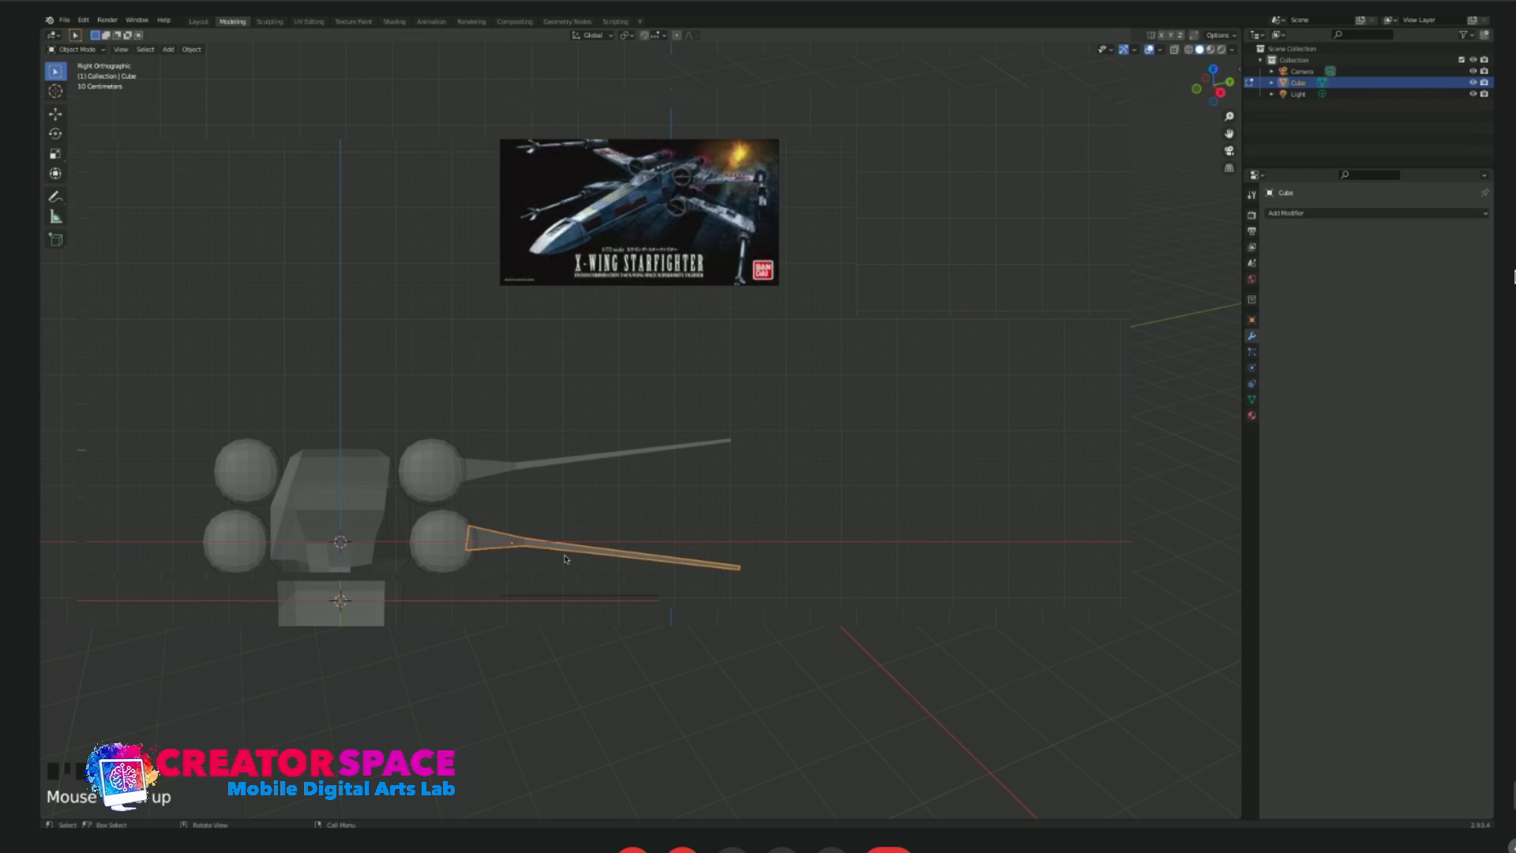
pyautogui.press('g')
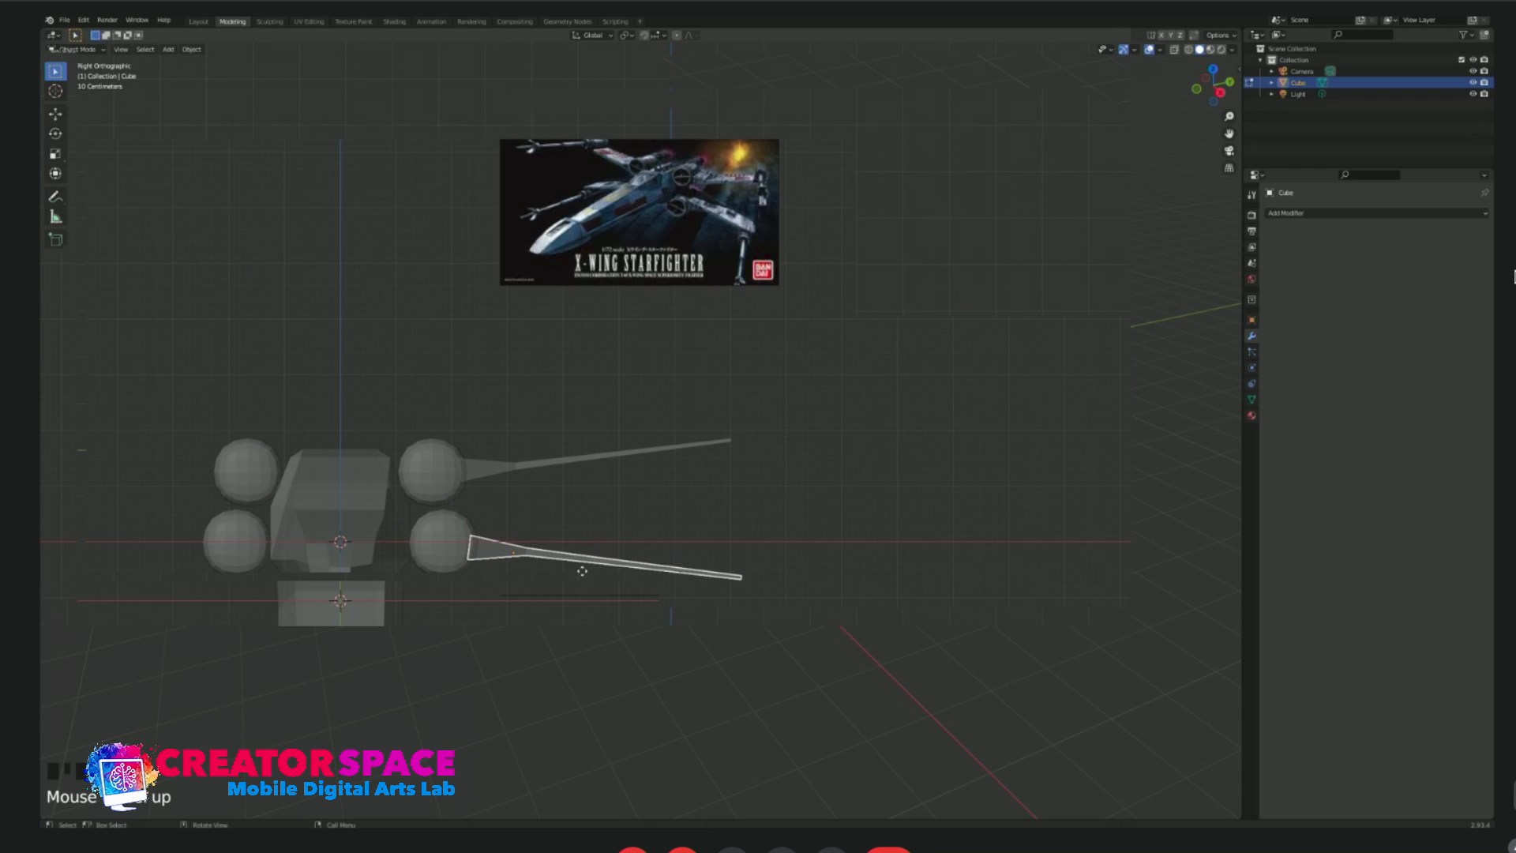
pyautogui.click(581, 570)
pyautogui.click(771, 509)
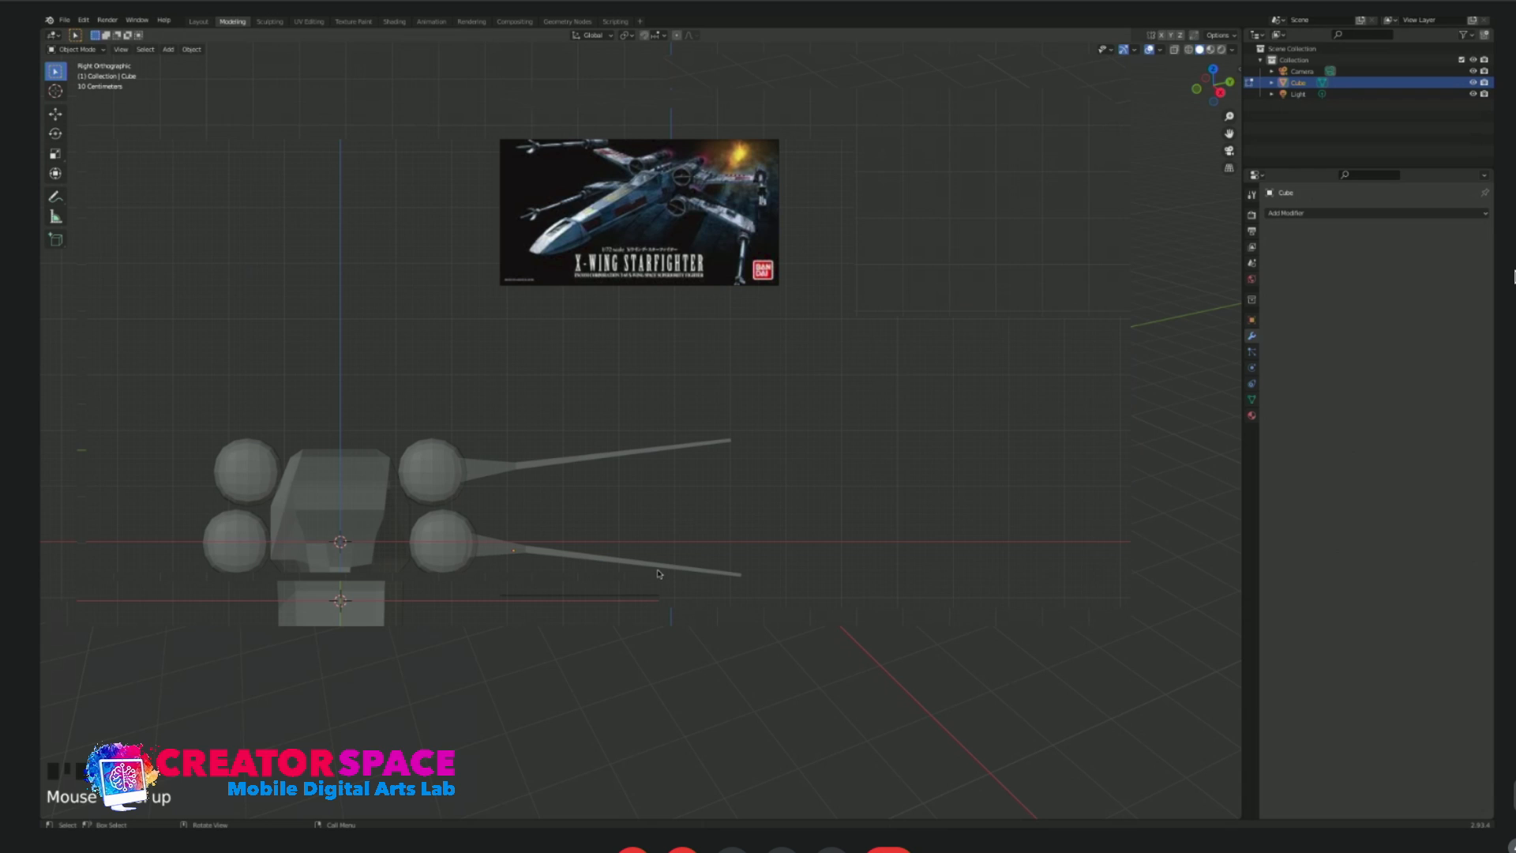
# Select the lower capsules together with the lower wing and move them slightly down, aligned beneath the upper set.
pyautogui.click(462, 550)
pyautogui.keyDown('shift'); pyautogui.click(521, 556); pyautogui.keyUp('shift')
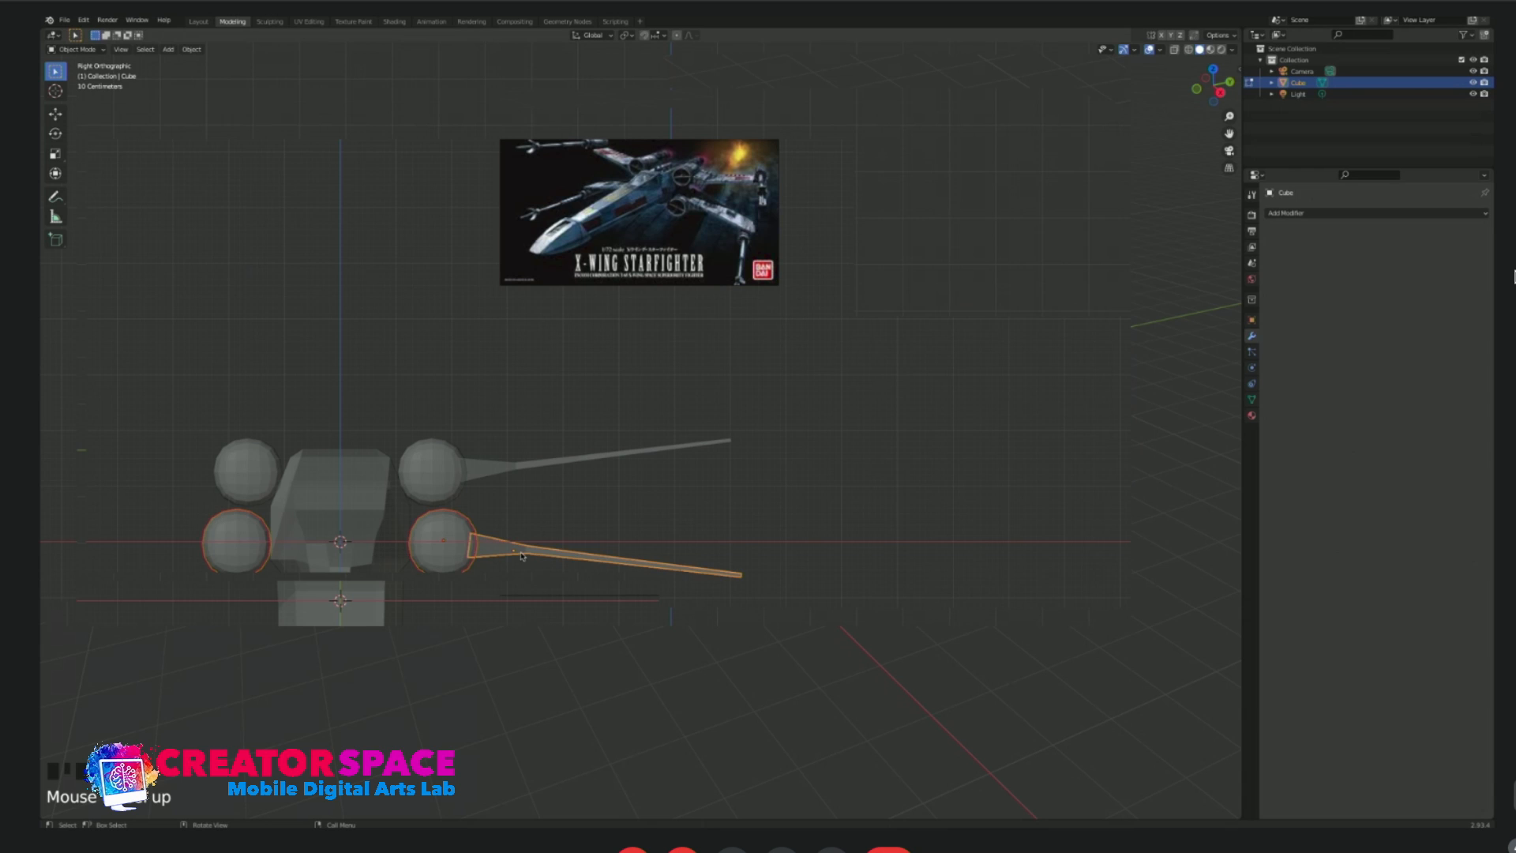
pyautogui.press('g')
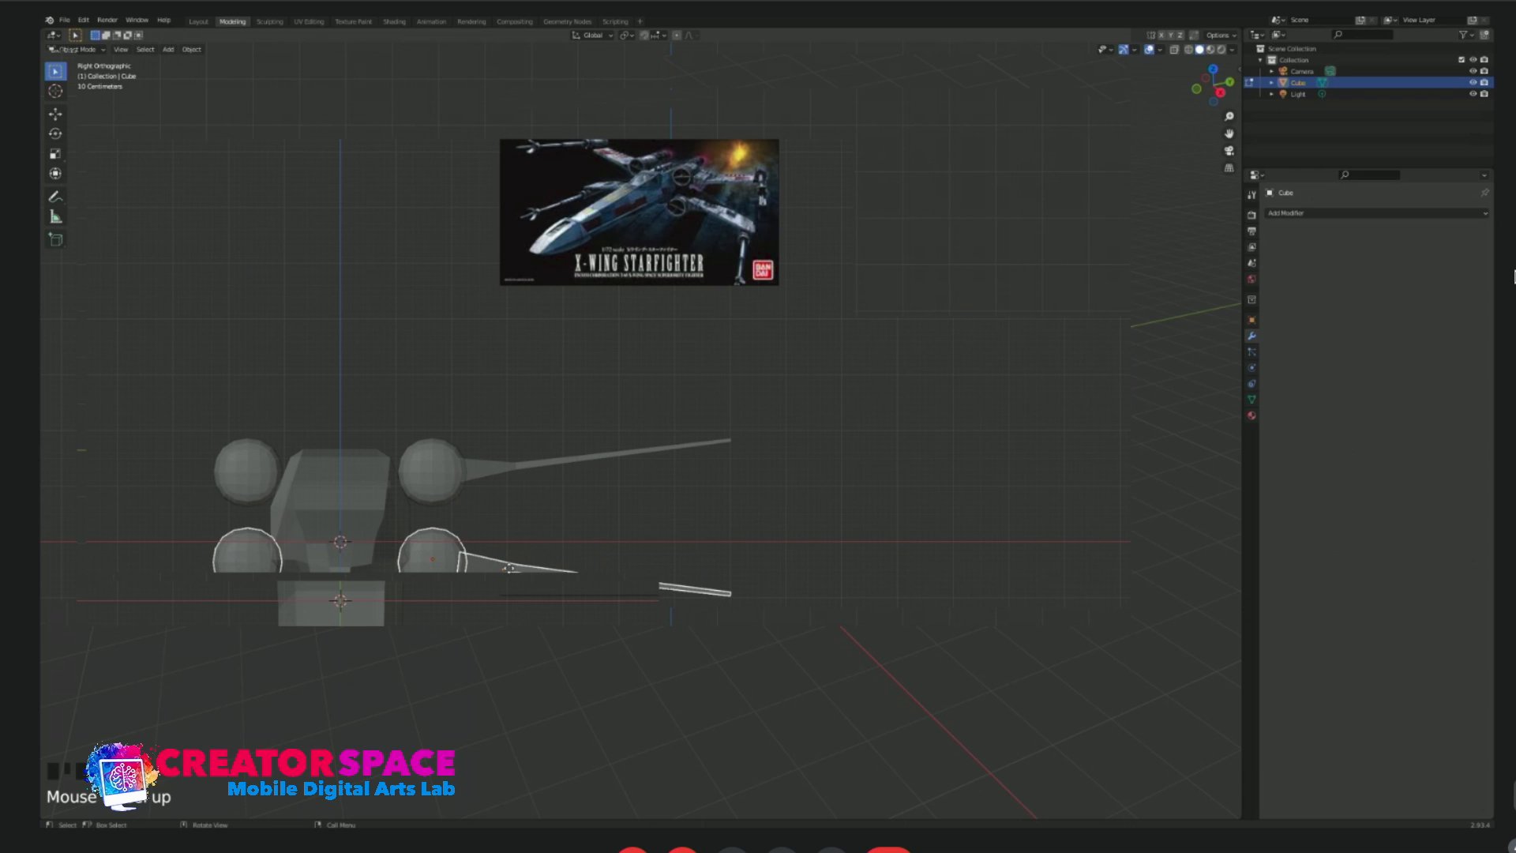
pyautogui.click(684, 514)
pyautogui.click(684, 513)
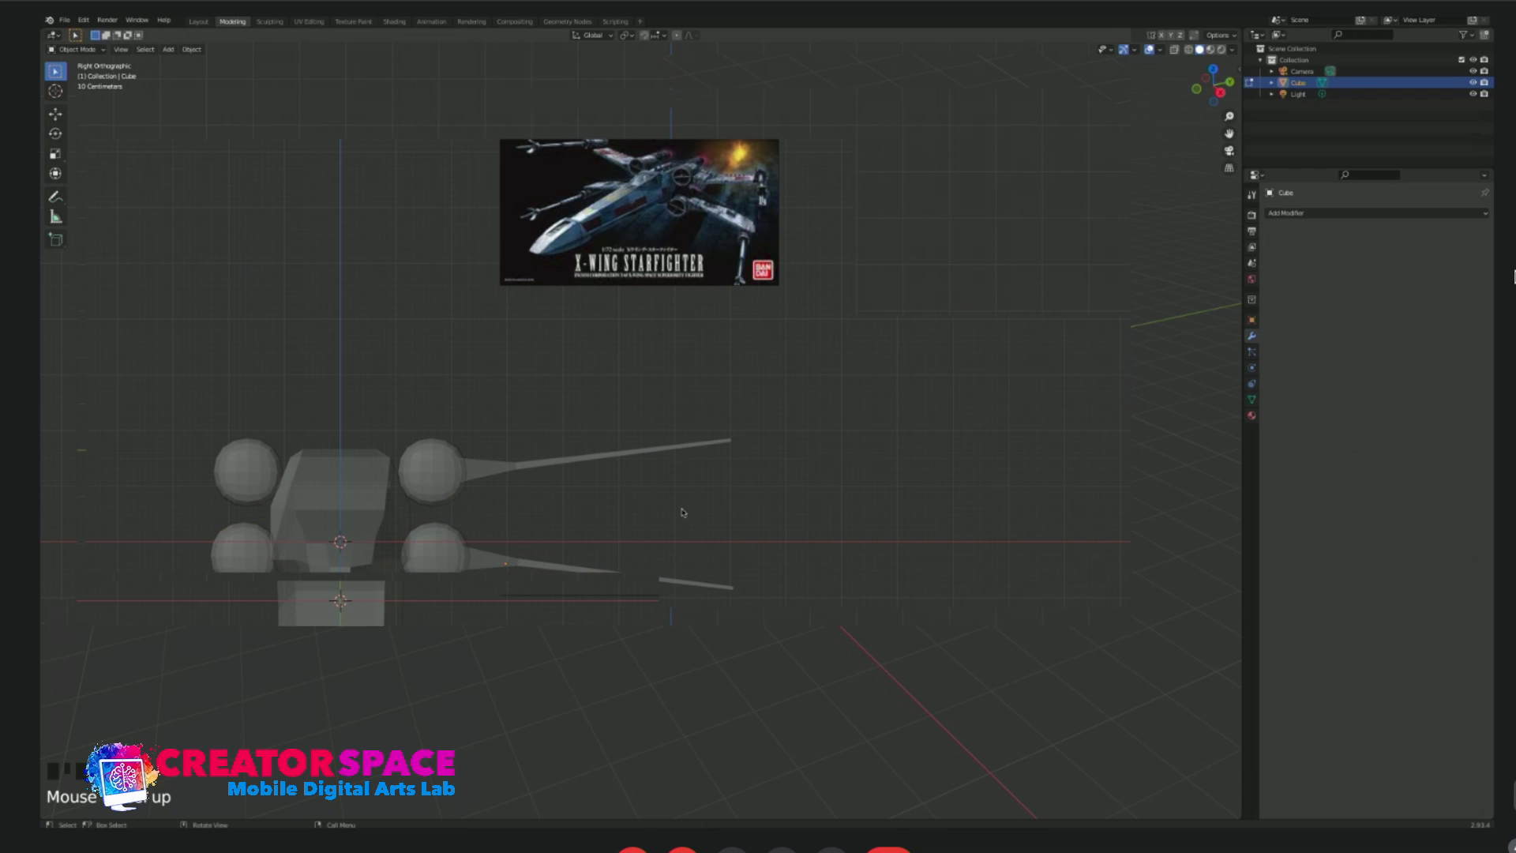
# Select the upper capsules together with the upper wing and move them slightly down toward the lower set.
pyautogui.click(430, 474)
pyautogui.keyDown('shift'); pyautogui.click(486, 474); pyautogui.keyUp('shift')
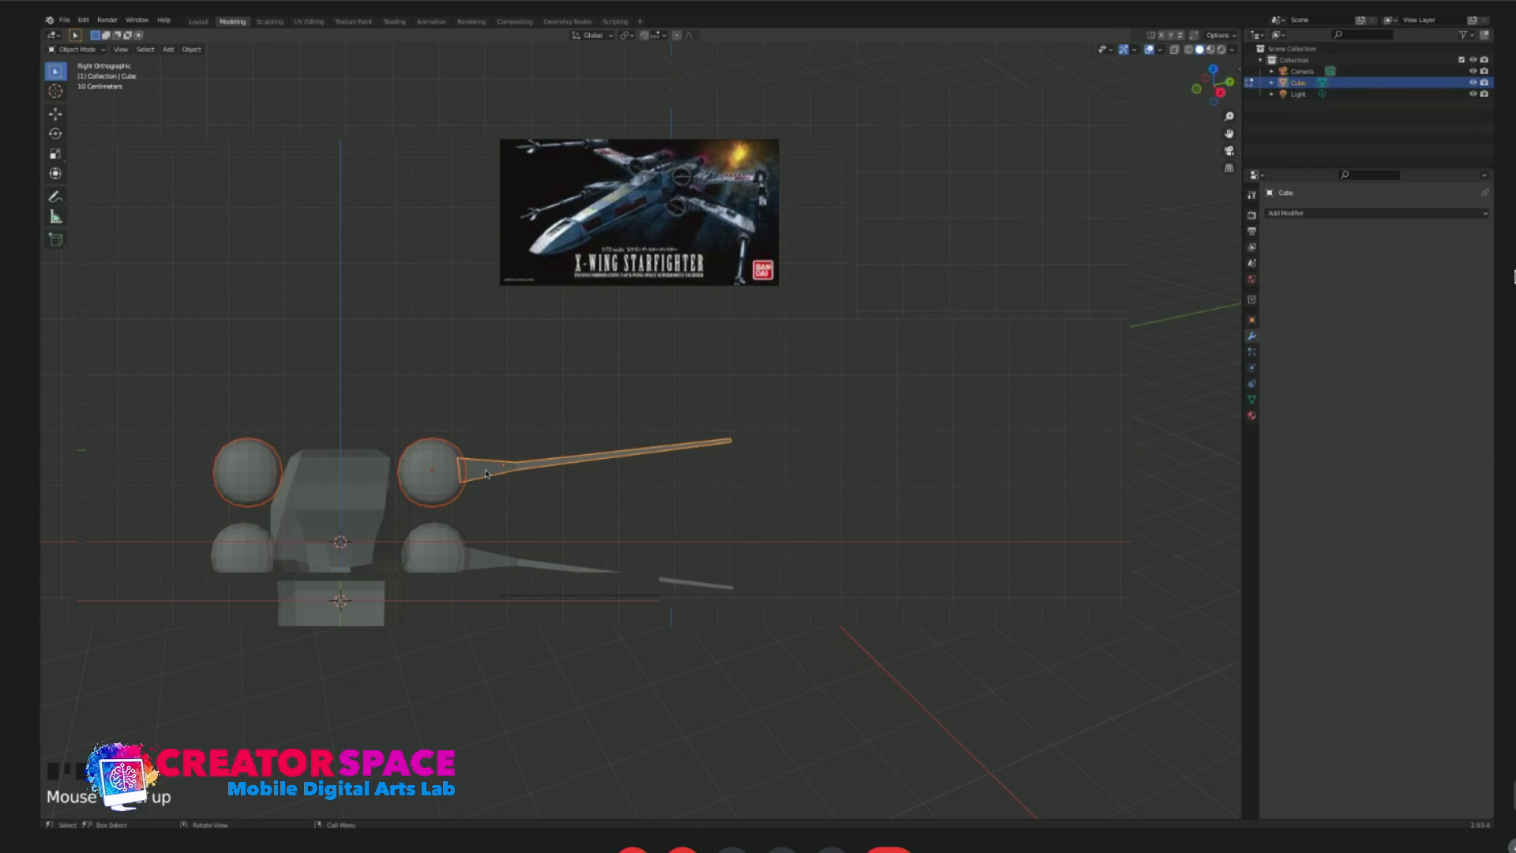
pyautogui.press('g')
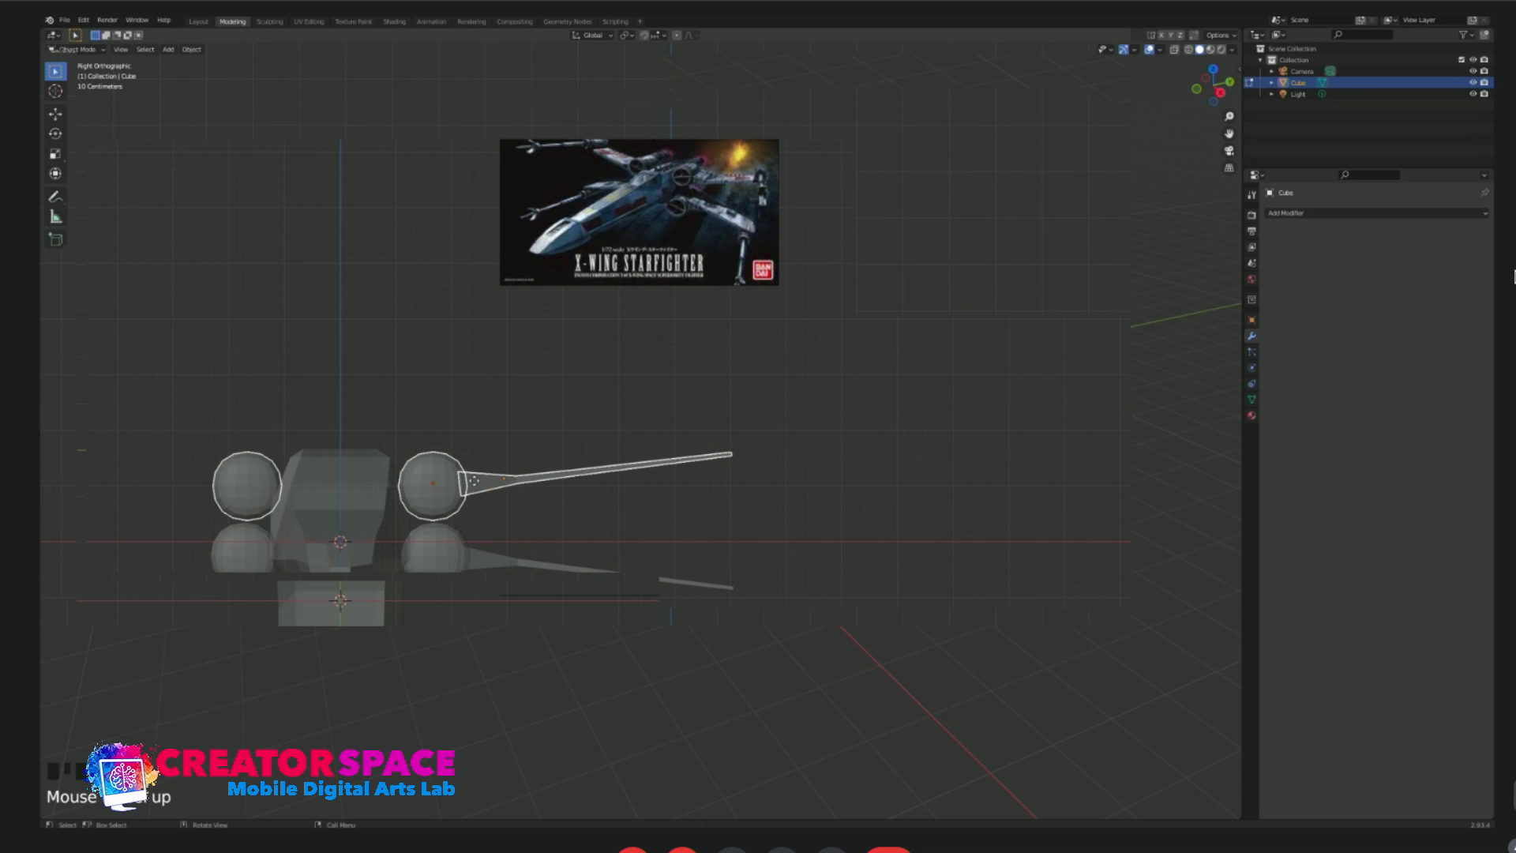
pyautogui.click(659, 465)
pyautogui.click(659, 464)
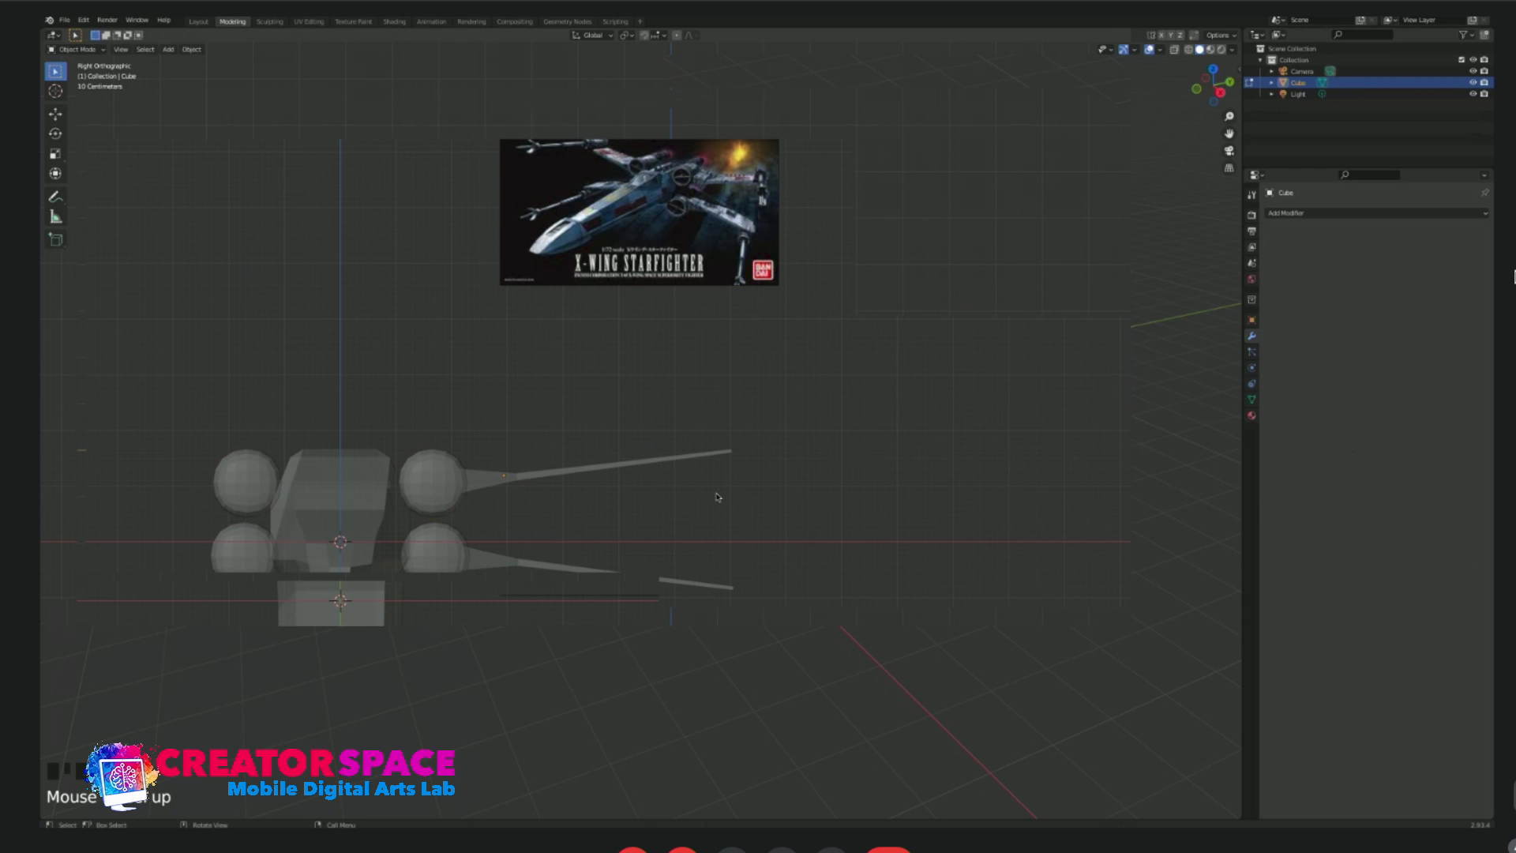
# Duplicate the upper engine capsule in front view, scale the copy down, and place it at the upper wing's tip.
pyautogui.moveTo(717, 497); pyautogui.dragTo(631, 481, button='middle')
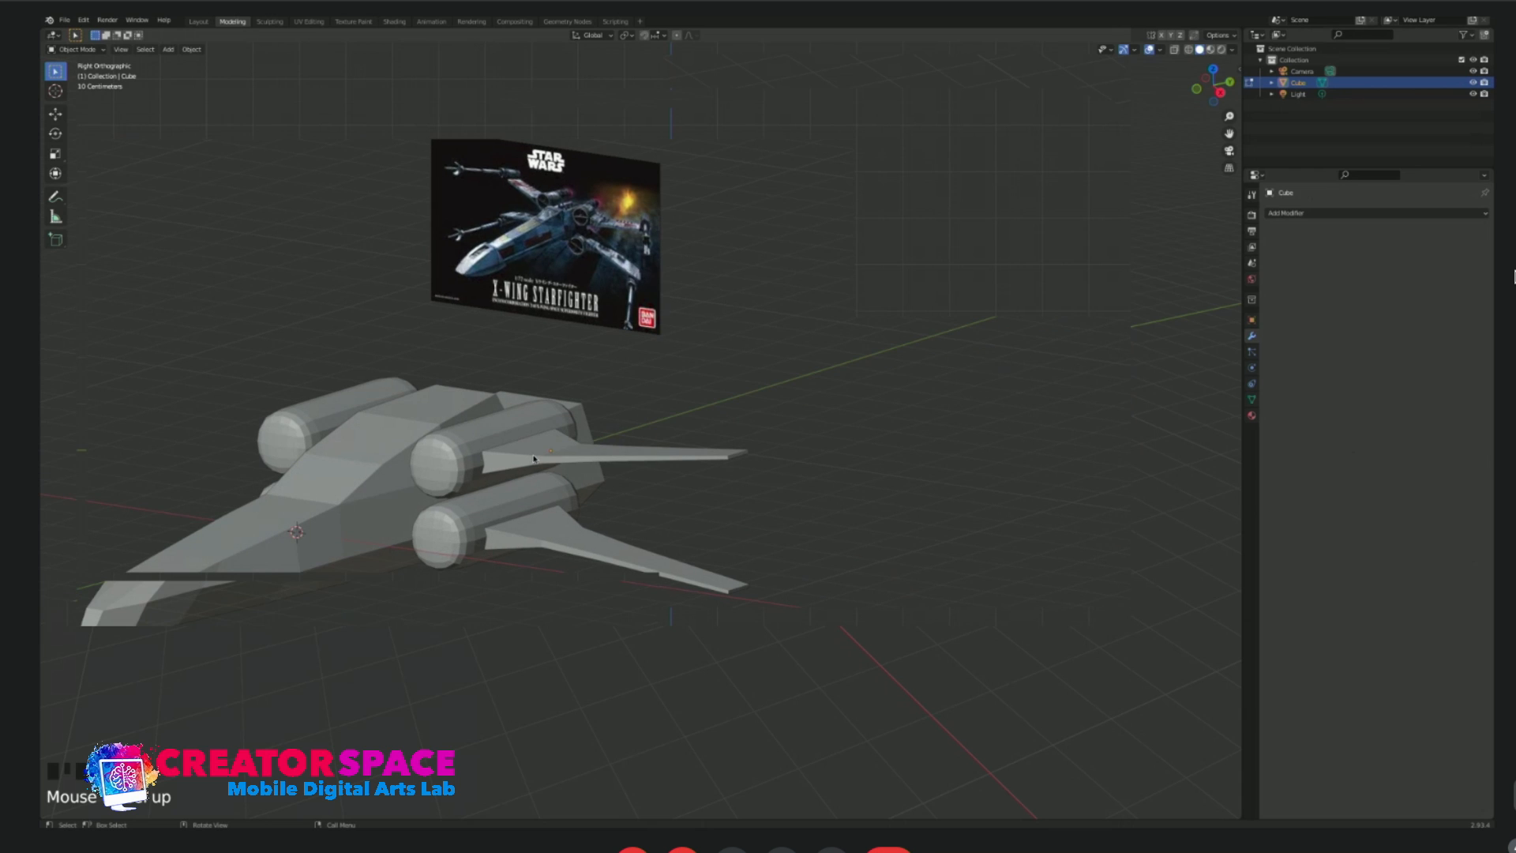
pyautogui.press('KP_1')
pyautogui.click(444, 485)
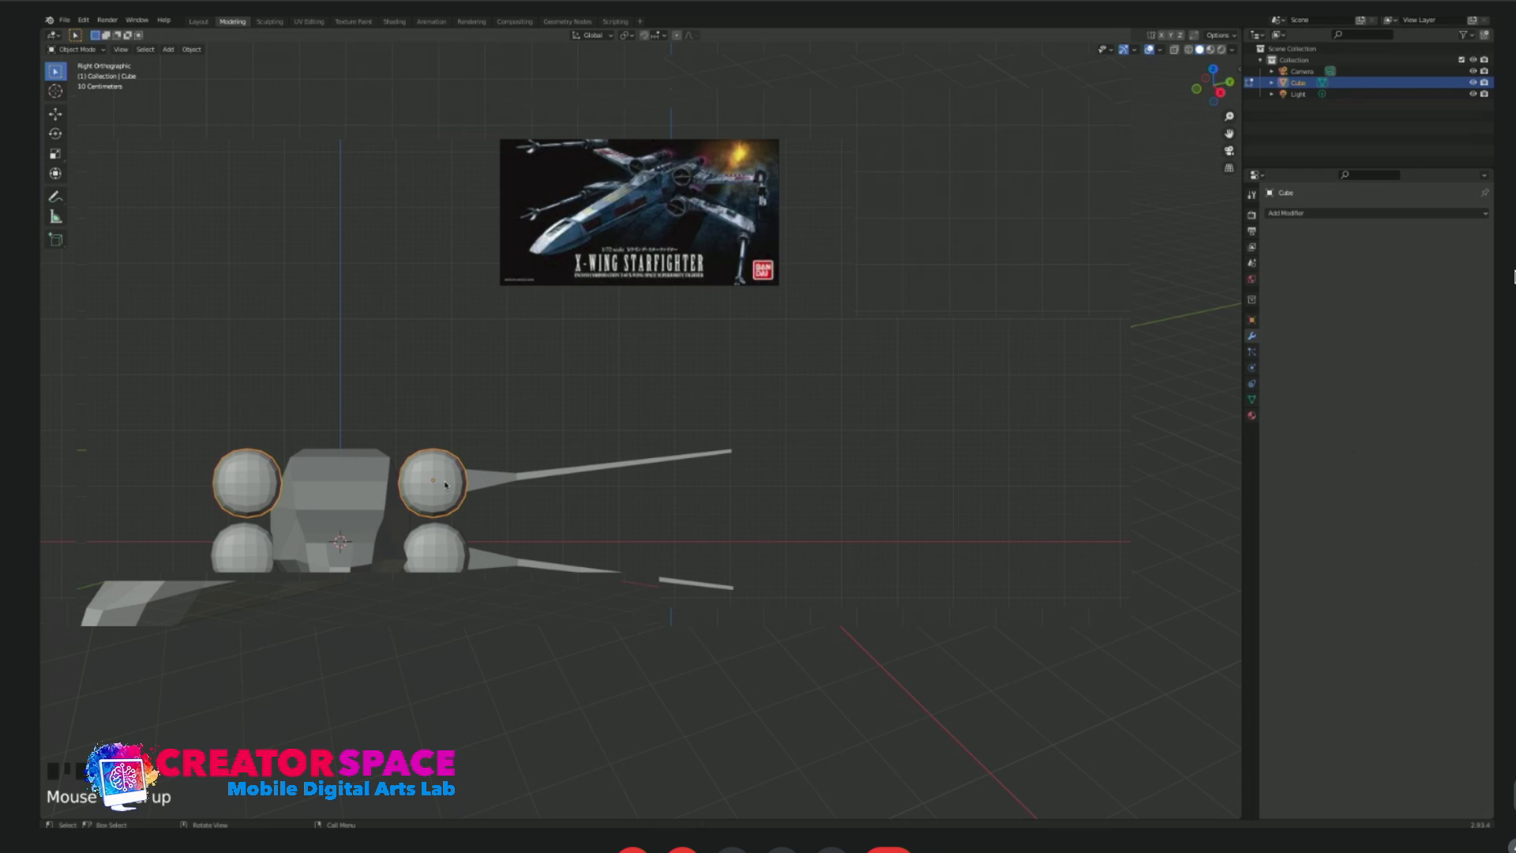
pyautogui.hotkey('shift', 'd')
pyautogui.click(757, 420)
pyautogui.press('s')
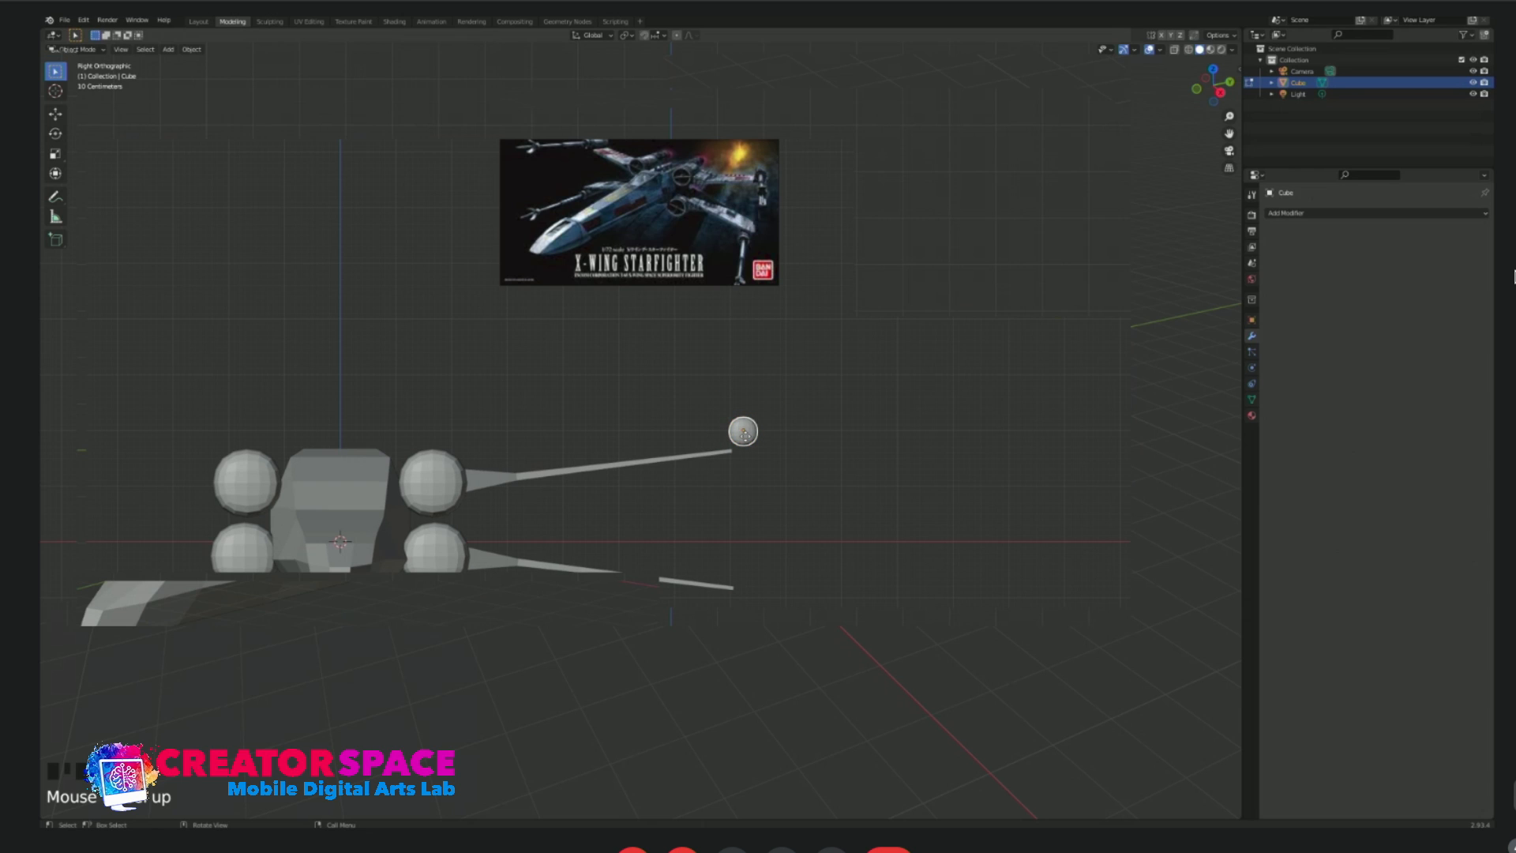
pyautogui.click(741, 452)
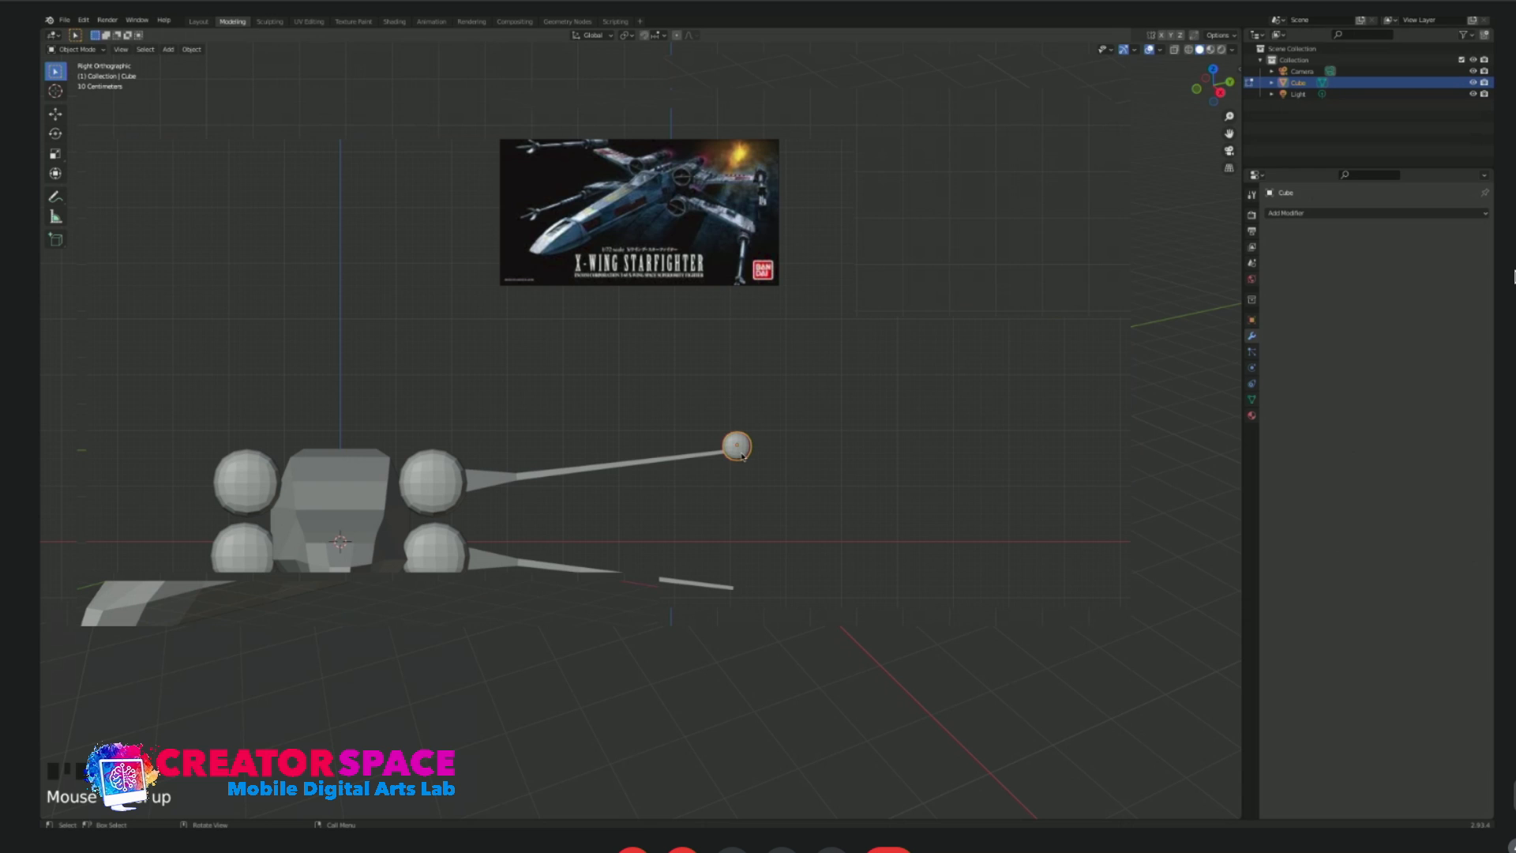
pyautogui.press('g')
pyautogui.click(735, 447)
pyautogui.click(768, 427)
# Reposition the small wingtip capsule in top view so it lines up with the end of the wing.
pyautogui.moveTo(770, 431); pyautogui.dragTo(636, 503, button='middle')
pyautogui.press('KP_7')
pyautogui.click(732, 402)
pyautogui.press('g')
pyautogui.click(732, 399)
# Enter edit mode on the small wingtip capsule and select the front end face of its cage.
pyautogui.press('KP_3')
pyautogui.moveTo(773, 424); pyautogui.dragTo(733, 506, button='middle')
pyautogui.scroll(2, 733, 506)
pyautogui.press('Tab')
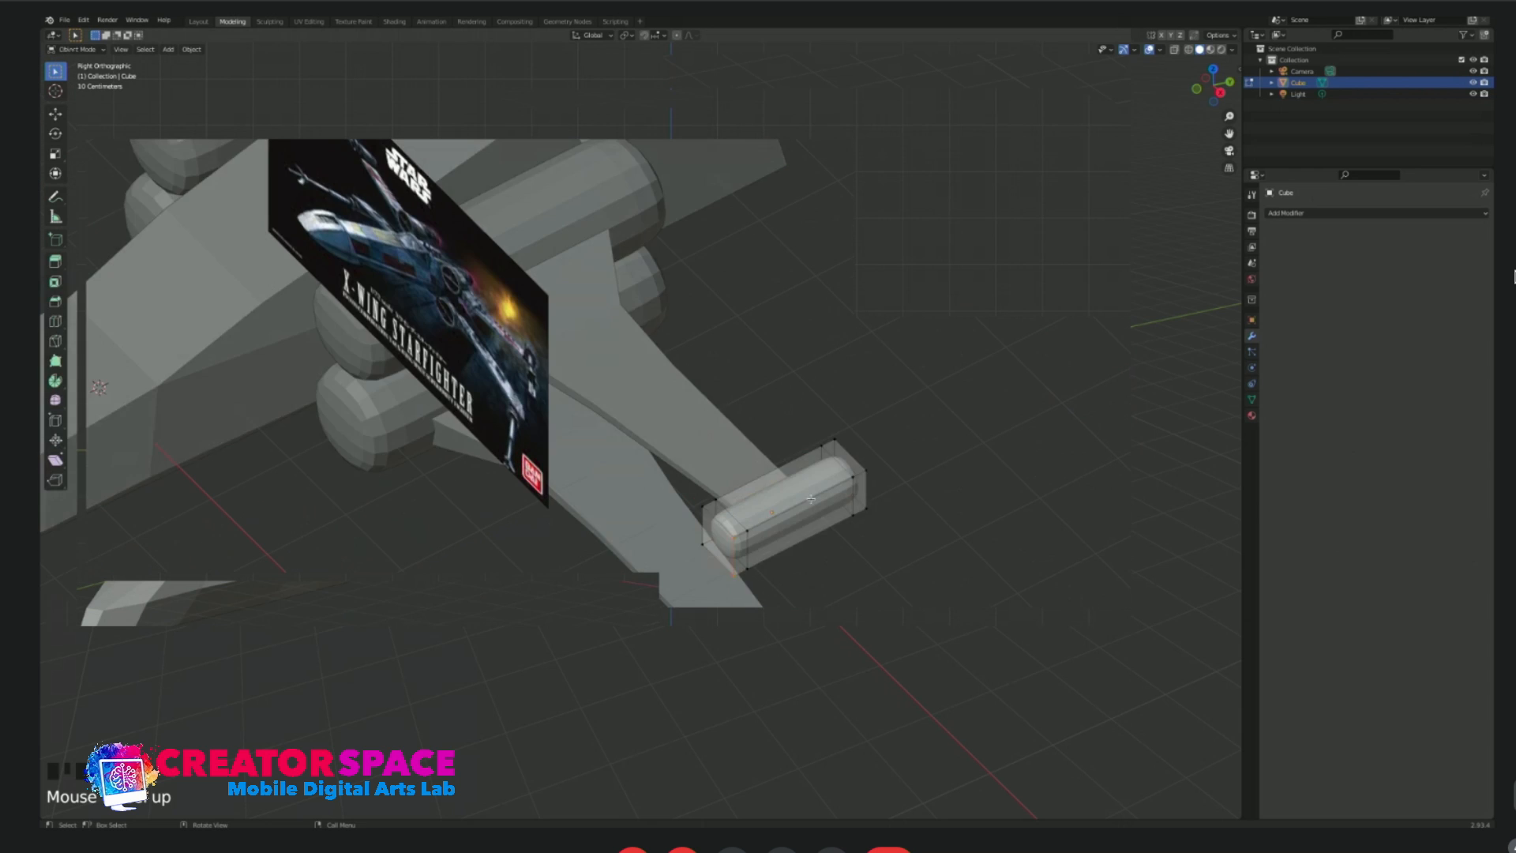
pyautogui.moveTo(824, 499); pyautogui.dragTo(763, 499, button='middle')
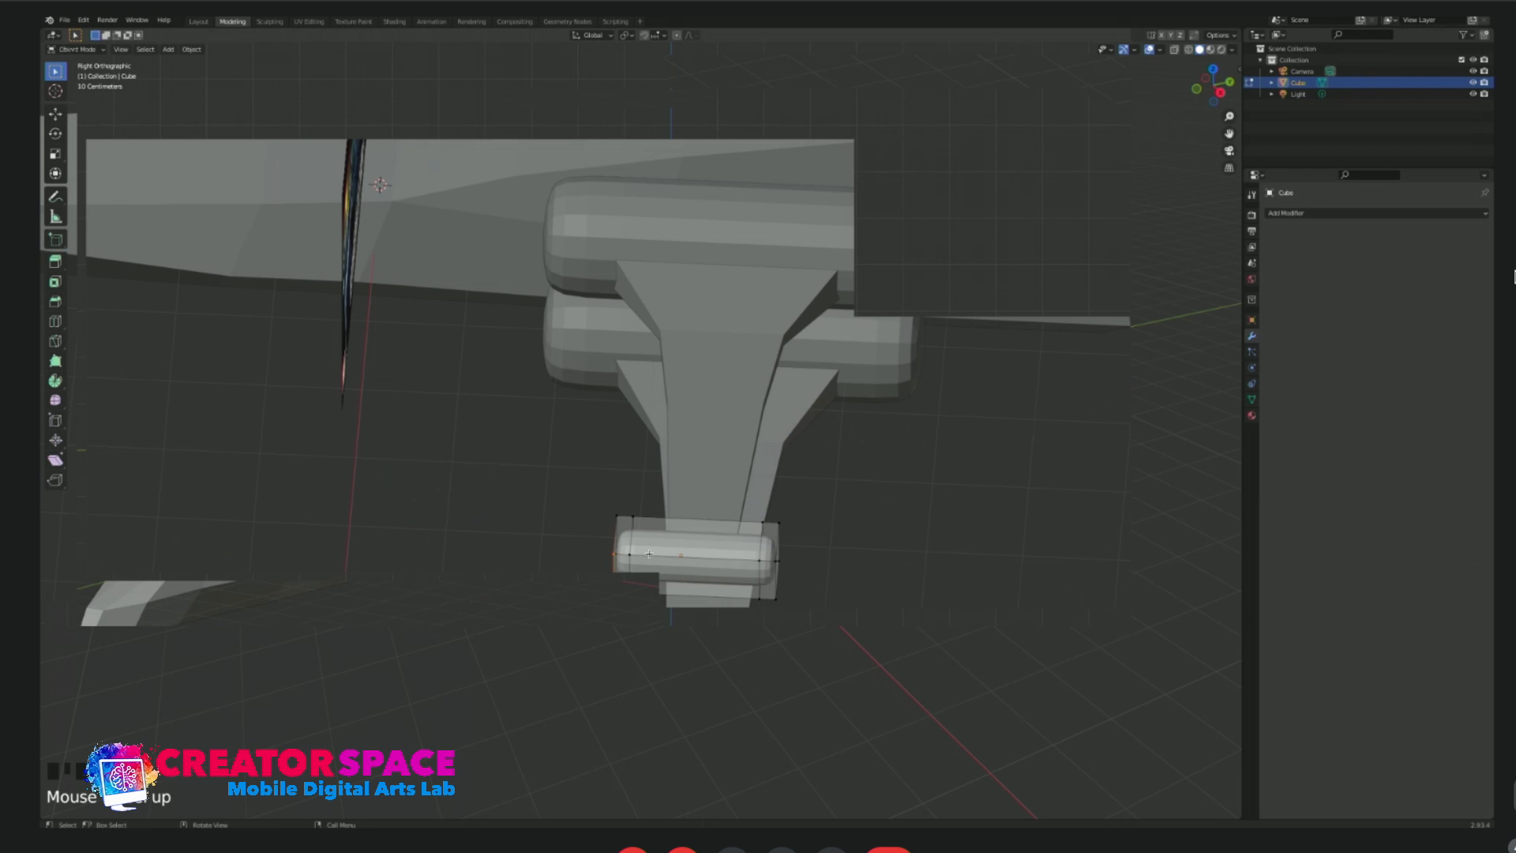
pyautogui.moveTo(649, 552); pyautogui.dragTo(670, 608, button='middle')
pyautogui.moveTo(757, 574); pyautogui.dragTo(790, 621, button='middle')
pyautogui.press('KP_1')
pyautogui.scroll(-4, 909, 462)
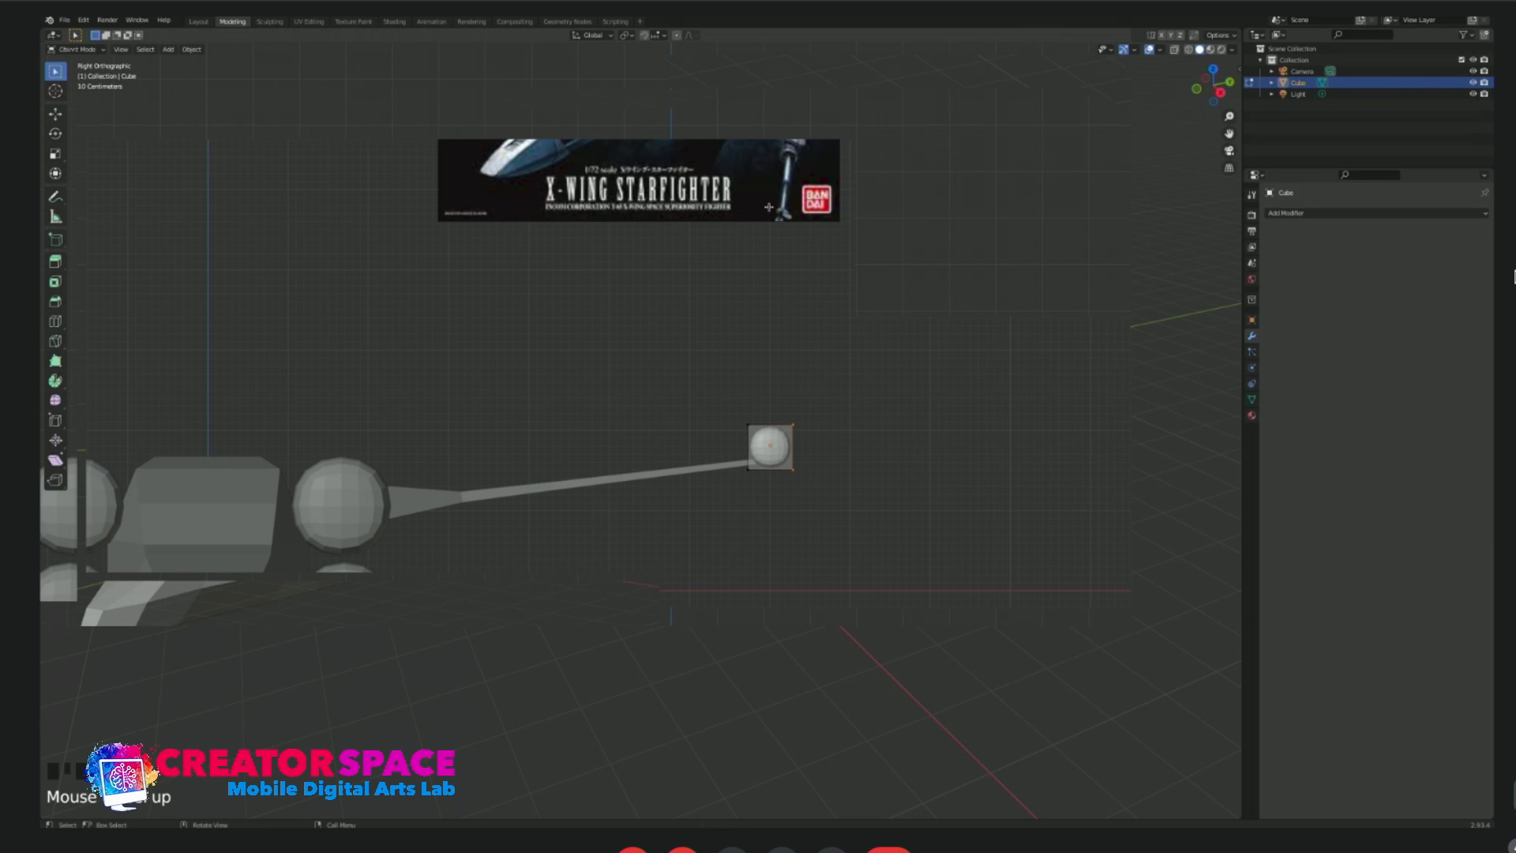
pyautogui.moveTo(810, 430); pyautogui.dragTo(779, 483, button='middle')
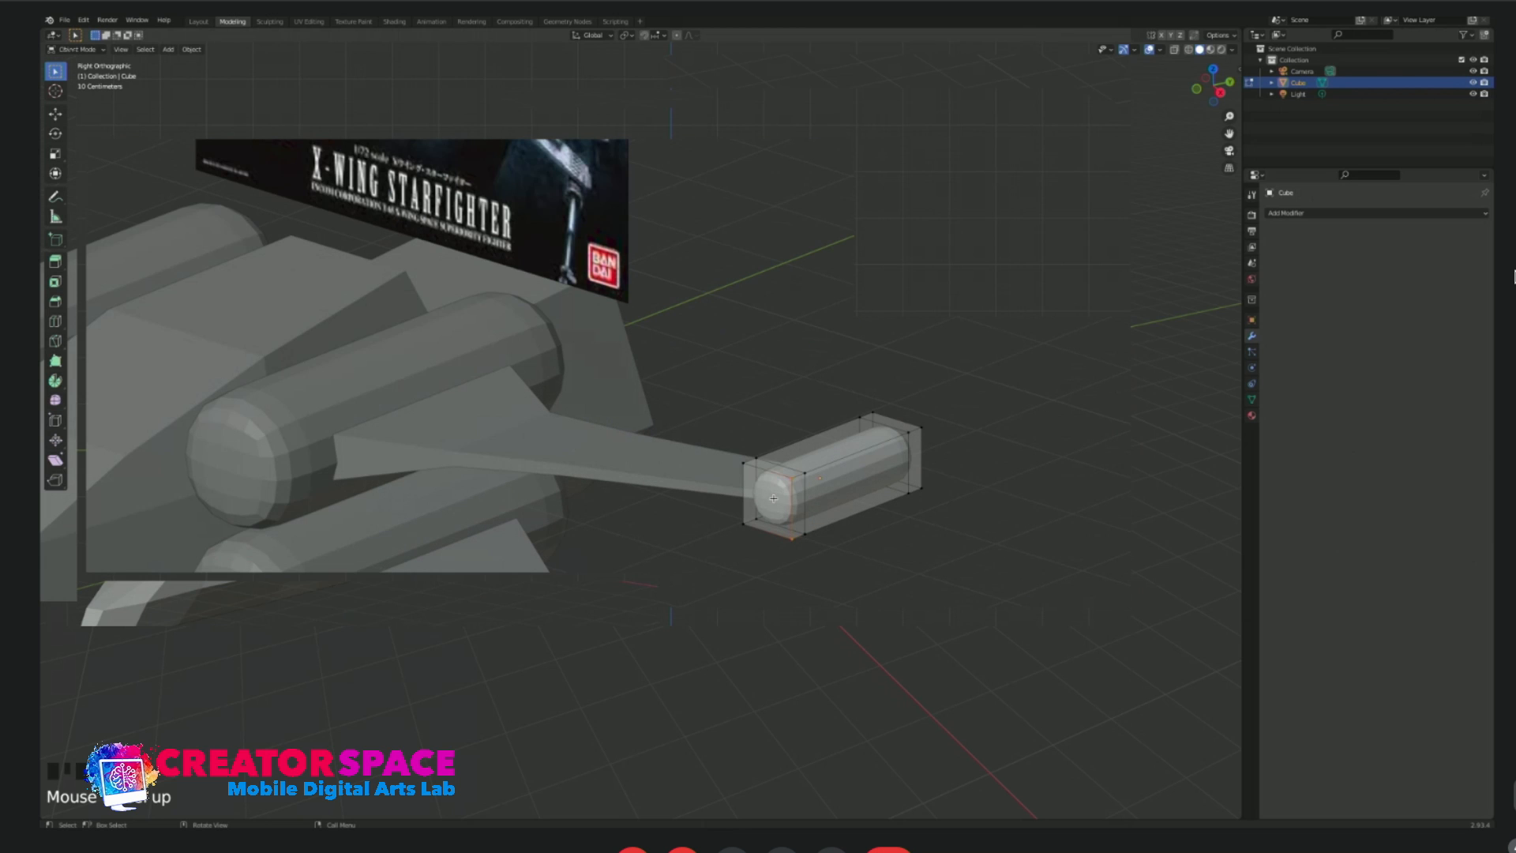
pyautogui.click(770, 487)
pyautogui.moveTo(775, 472); pyautogui.dragTo(846, 572, button='middle')
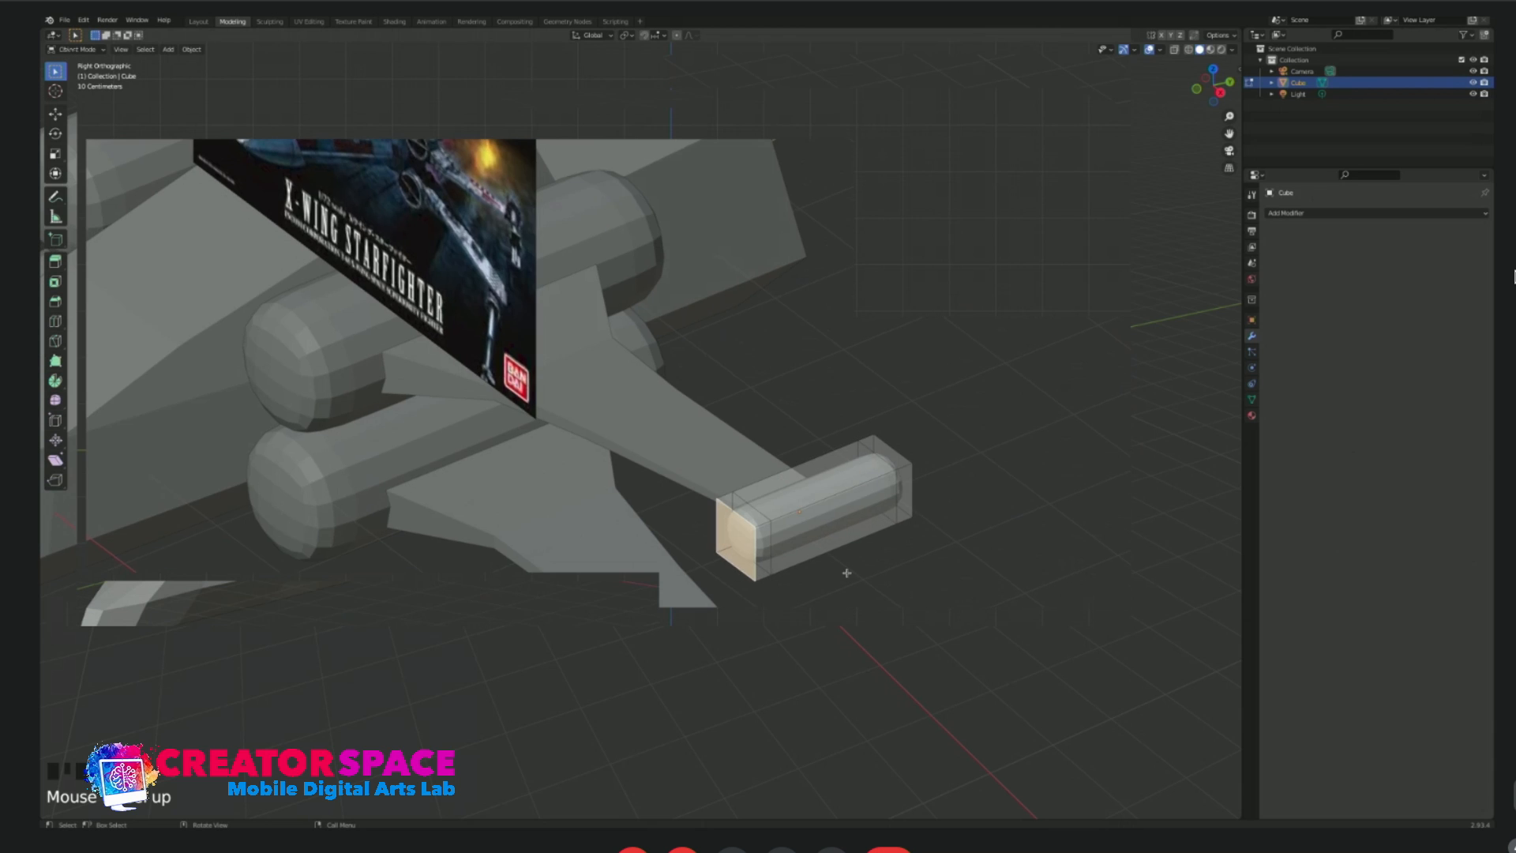
# Extrude the front end face of the wingtip capsule and scale the new face inward to leave a narrow rim.
pyautogui.scroll(3, 859, 578)
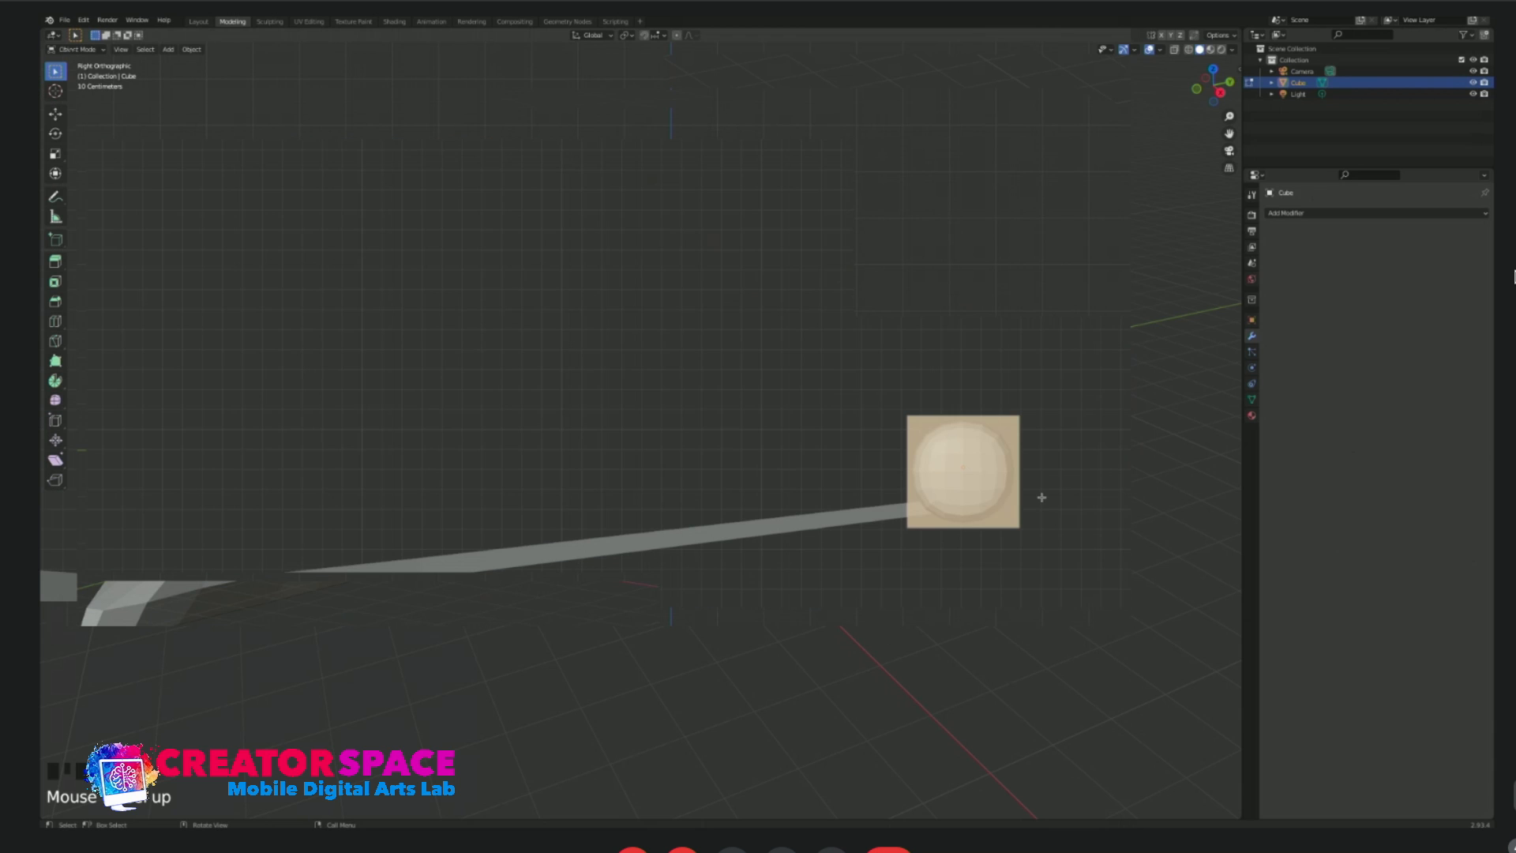
pyautogui.press('e')
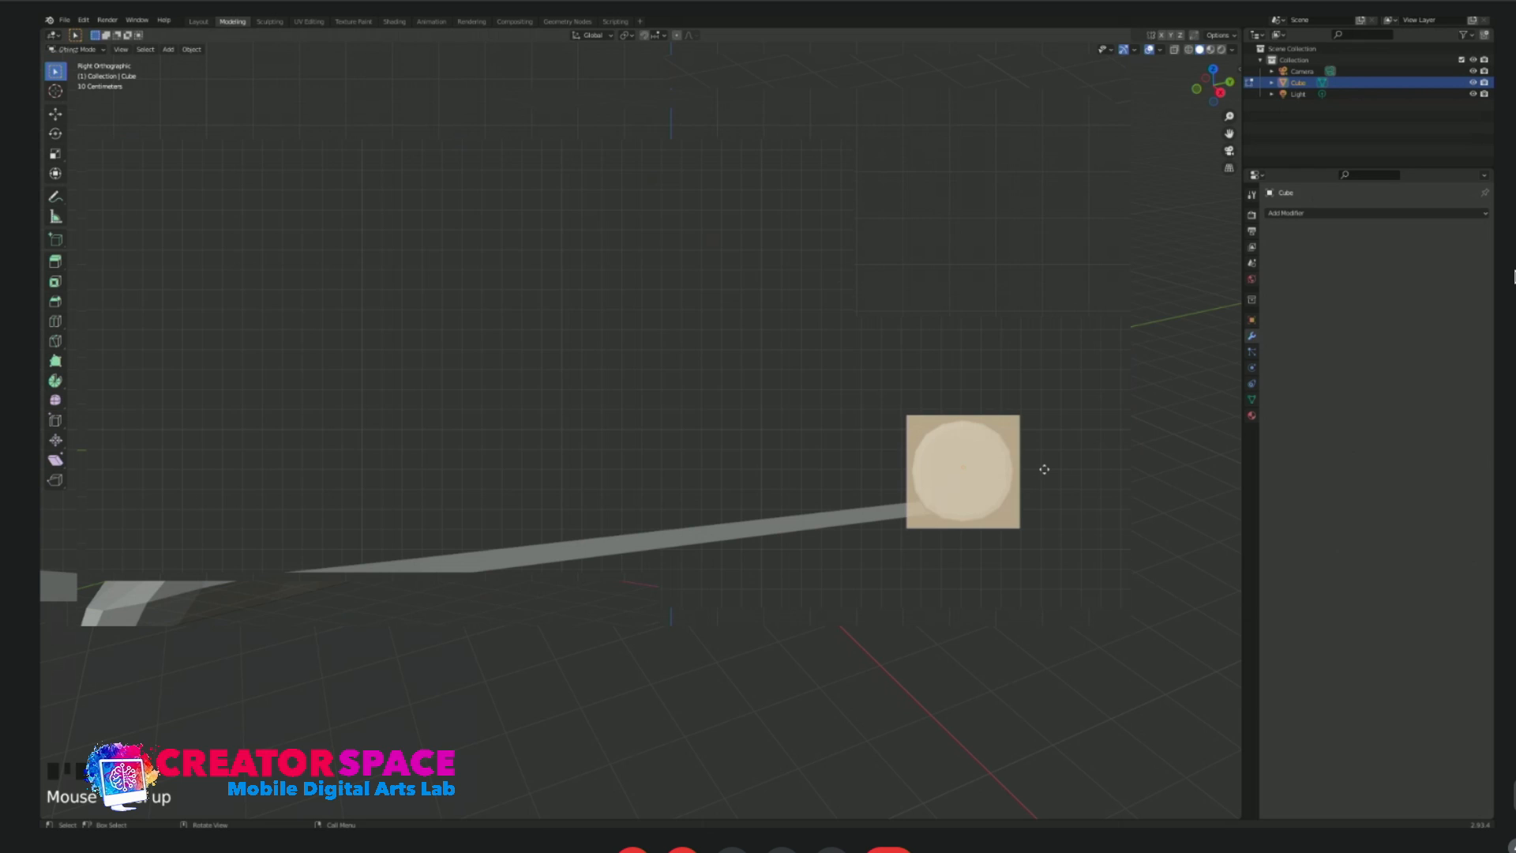
pyautogui.press('s')
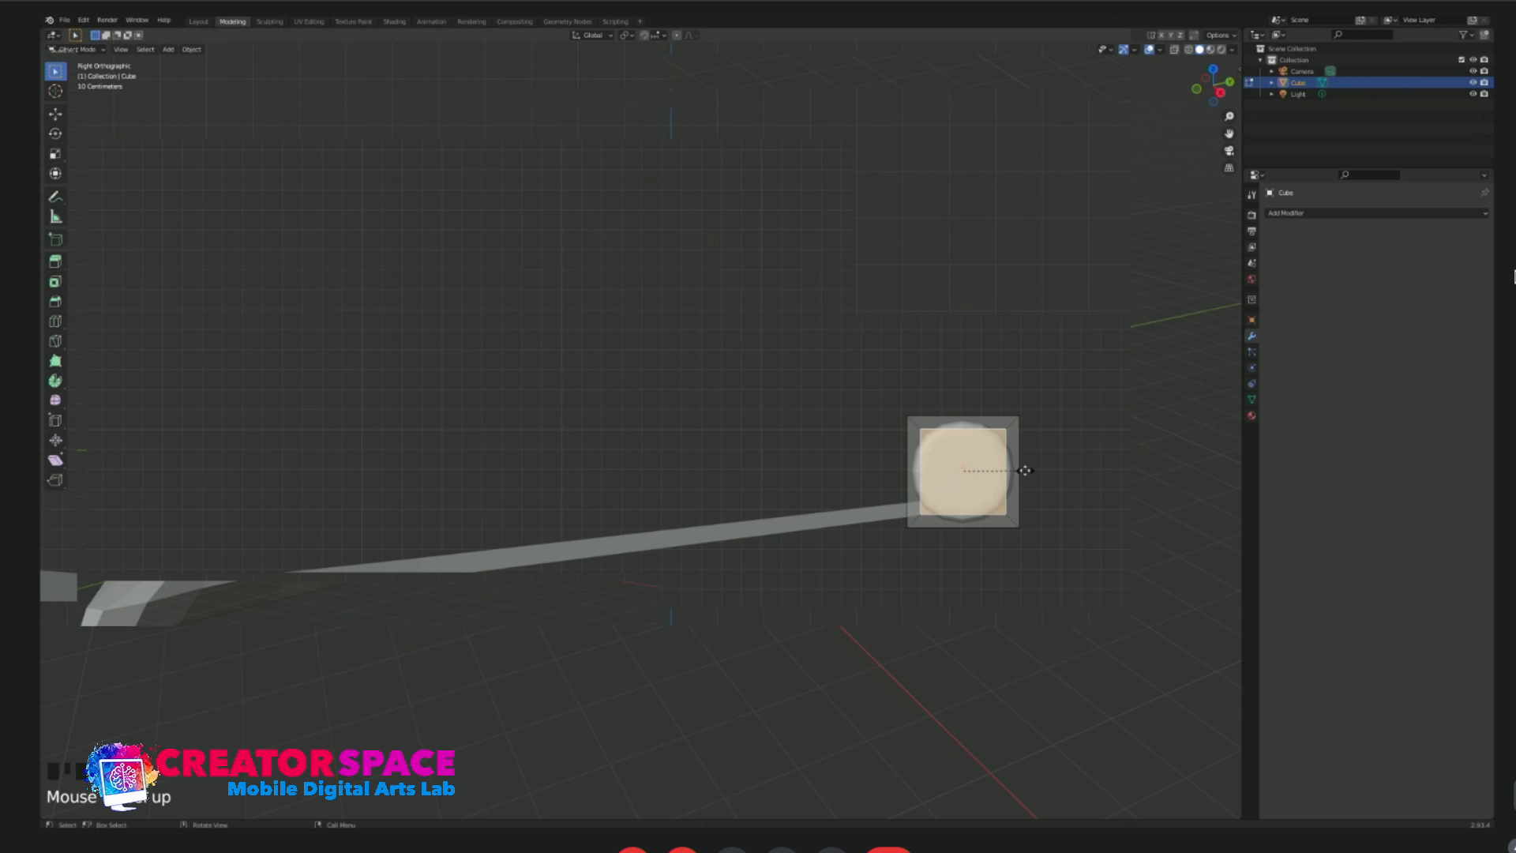
pyautogui.click(1030, 470)
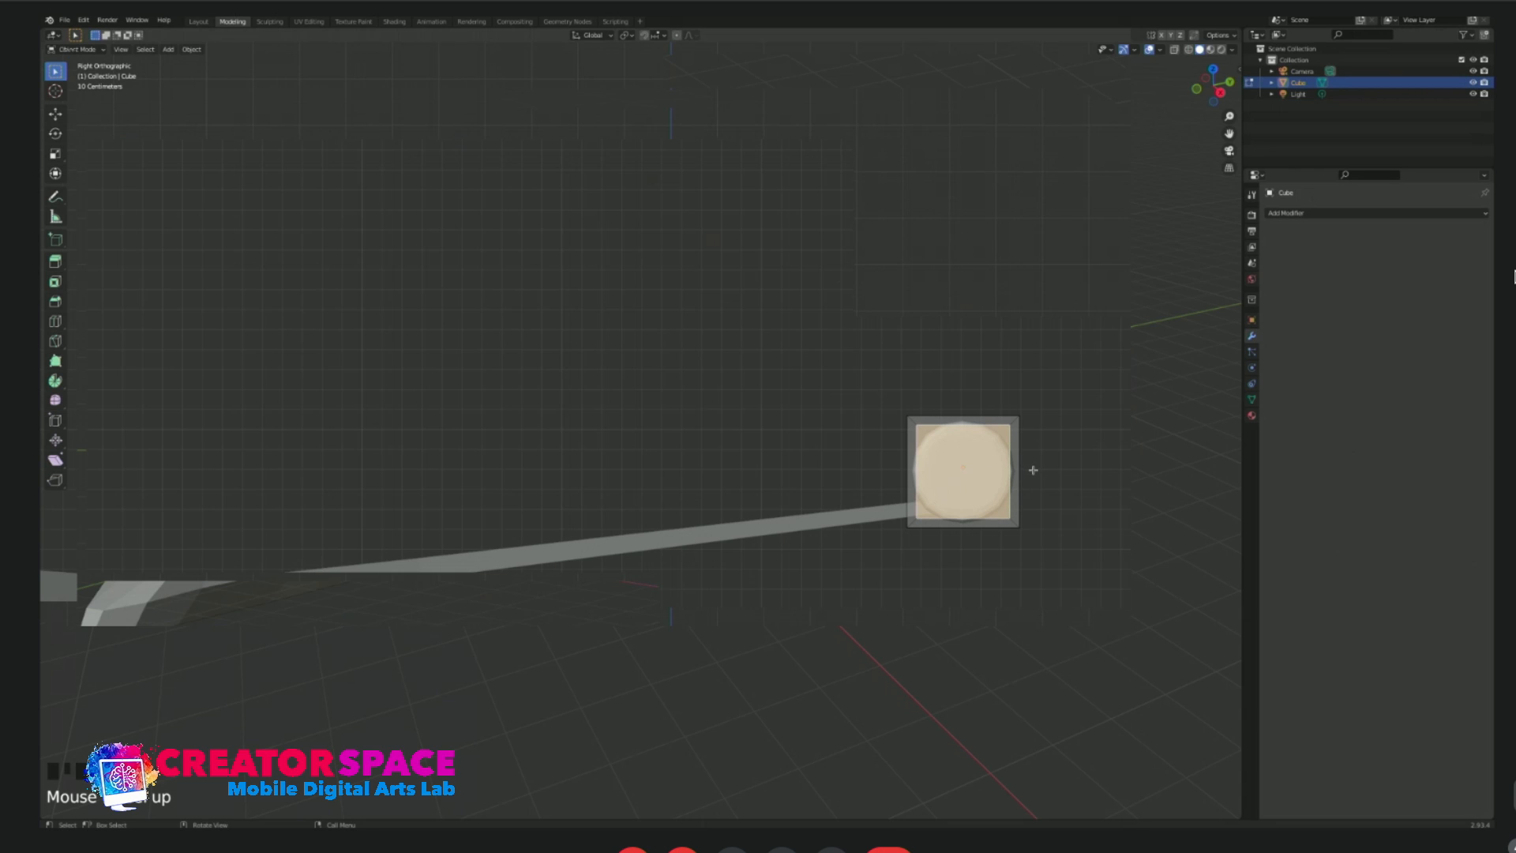
pyautogui.press('s')
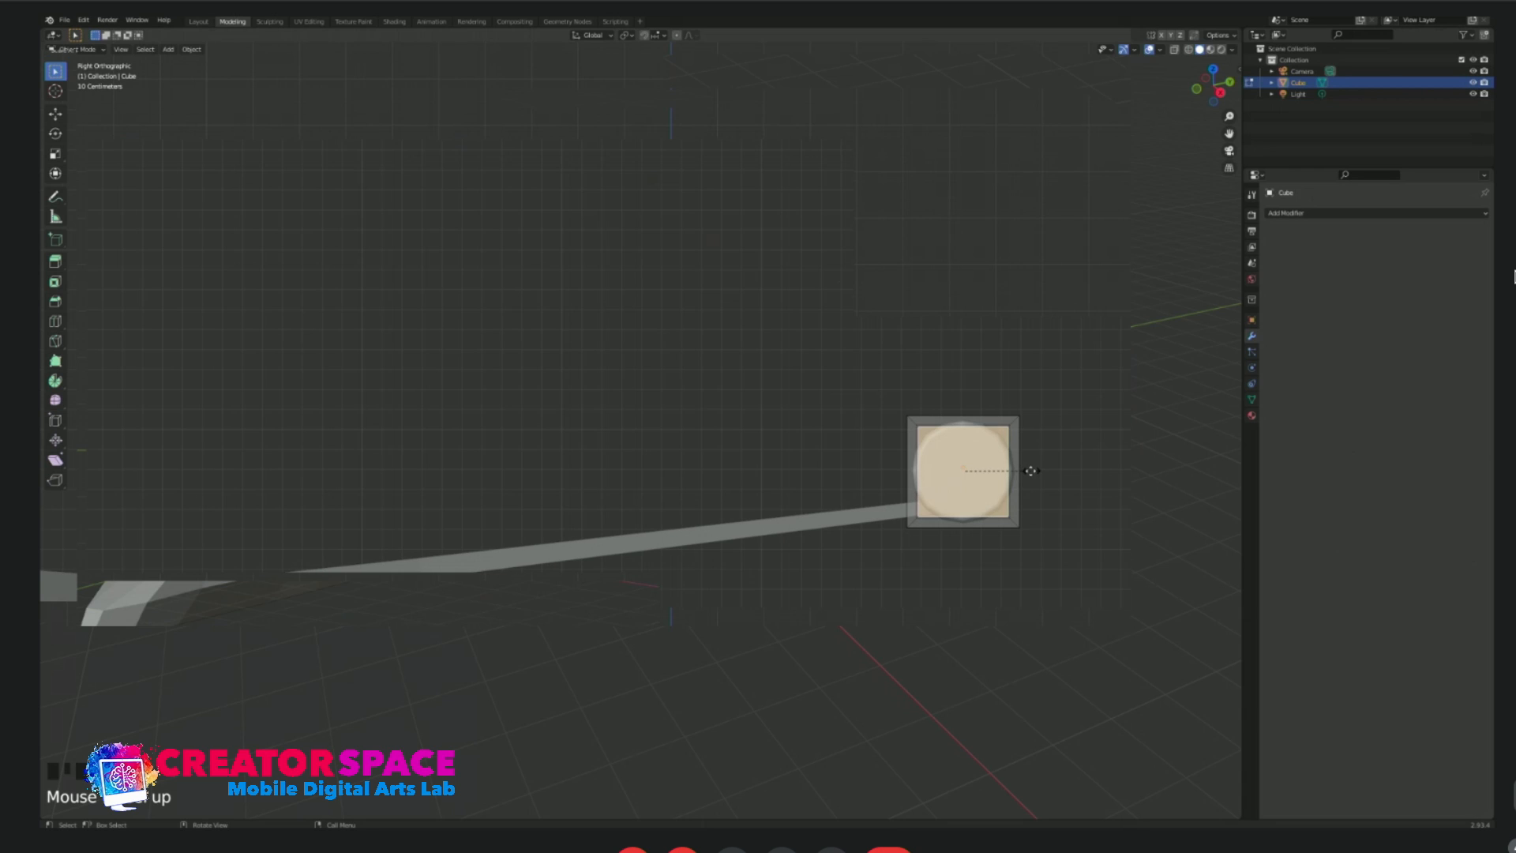
pyautogui.click(1024, 472)
# Extrude the inner face back into the capsule along the Y axis to hollow out its front end.
pyautogui.moveTo(1023, 472); pyautogui.dragTo(863, 552, button='middle')
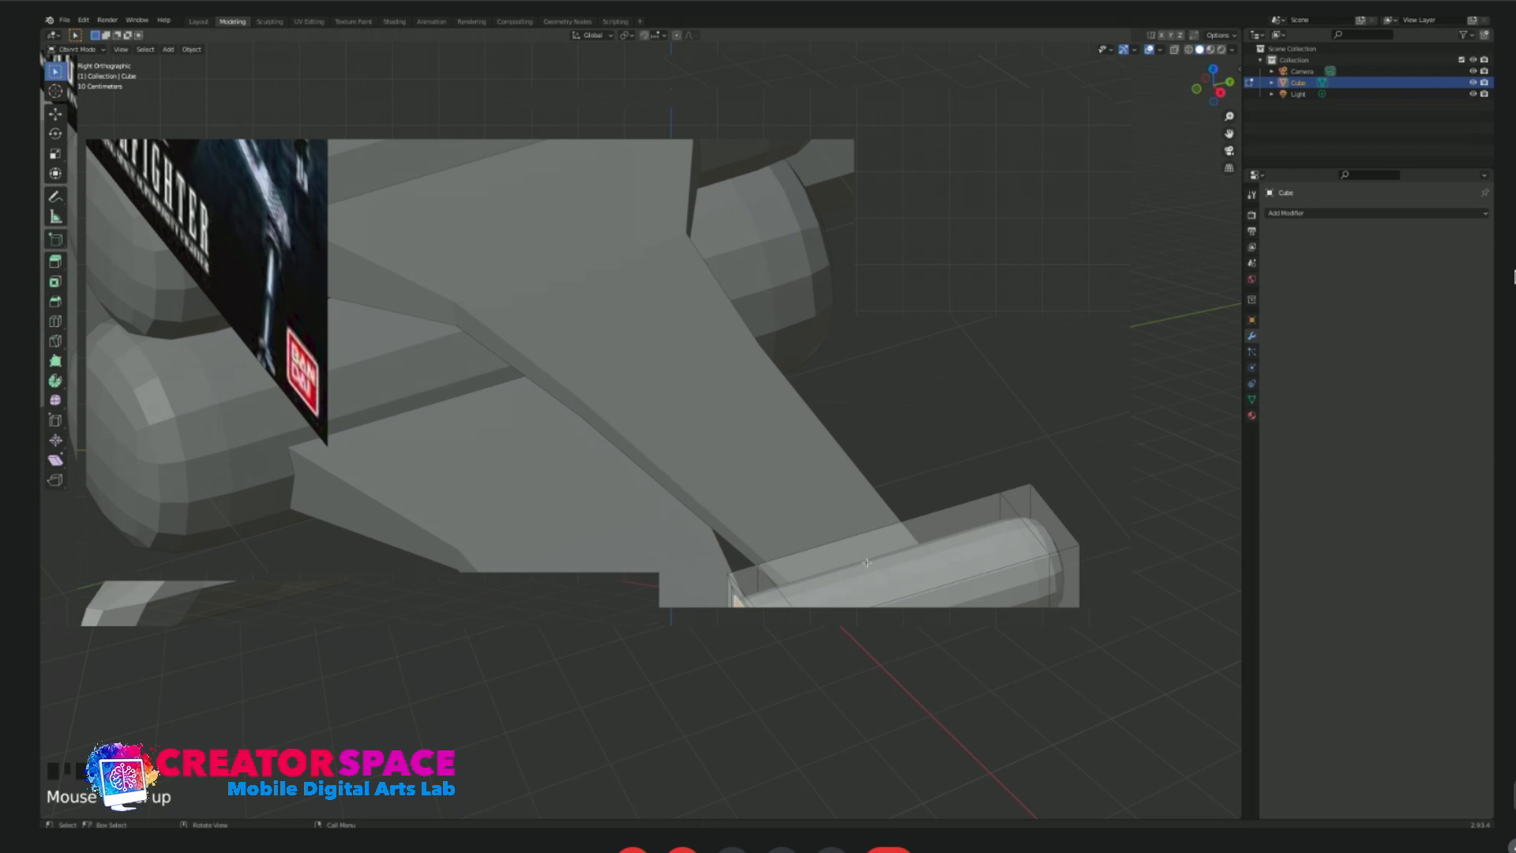
pyautogui.press('e')
pyautogui.press('y')
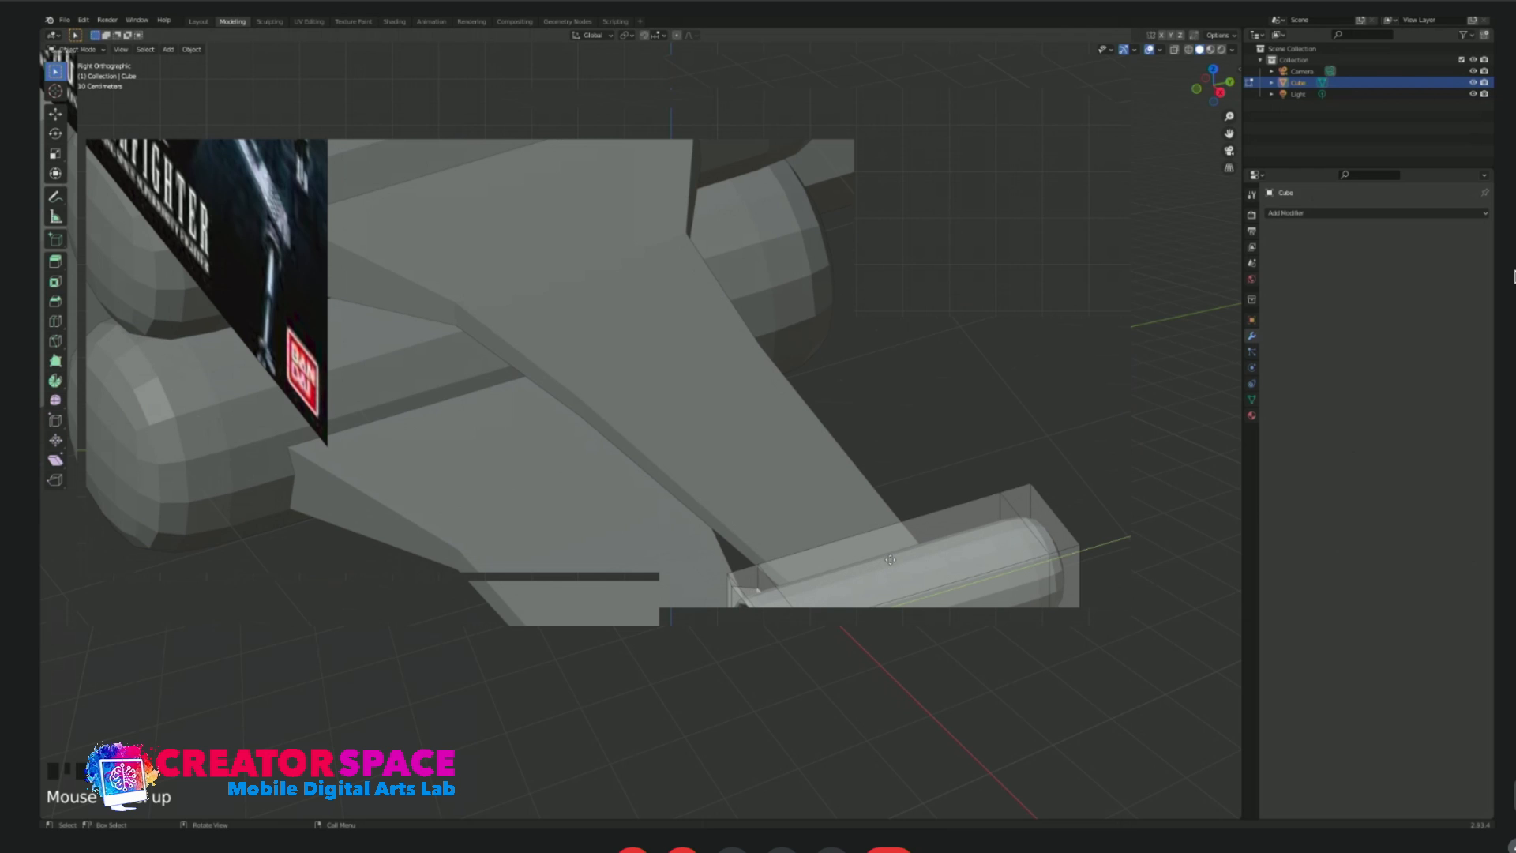
pyautogui.click(894, 559)
# Extrude the recessed face forward out of the capsule to start the cannon barrel, and scale its end face down.
pyautogui.moveTo(796, 647); pyautogui.dragTo(827, 626, button='middle')
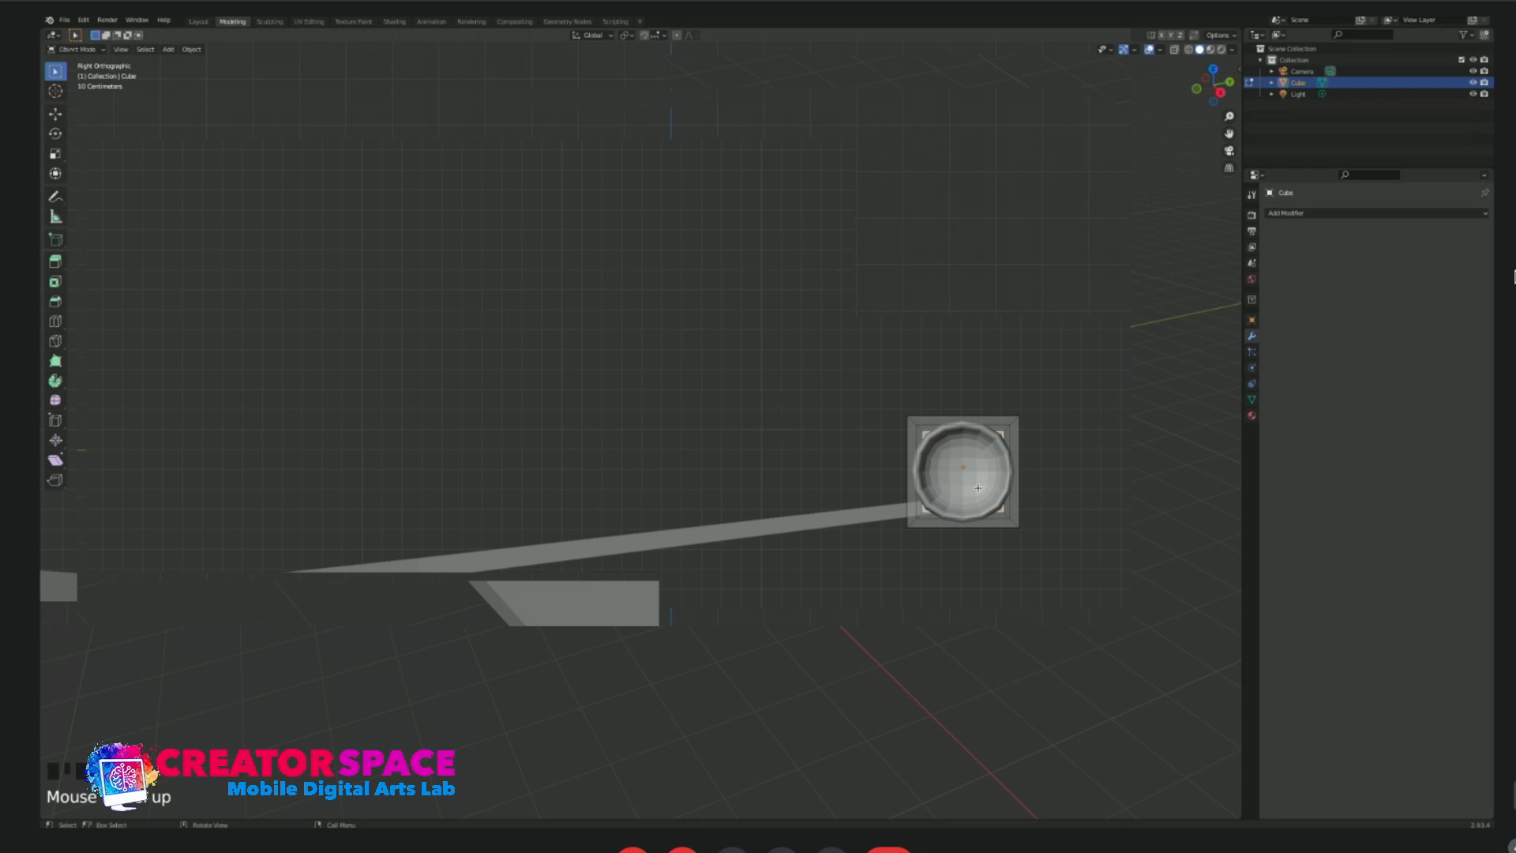
pyautogui.press('KP_3')
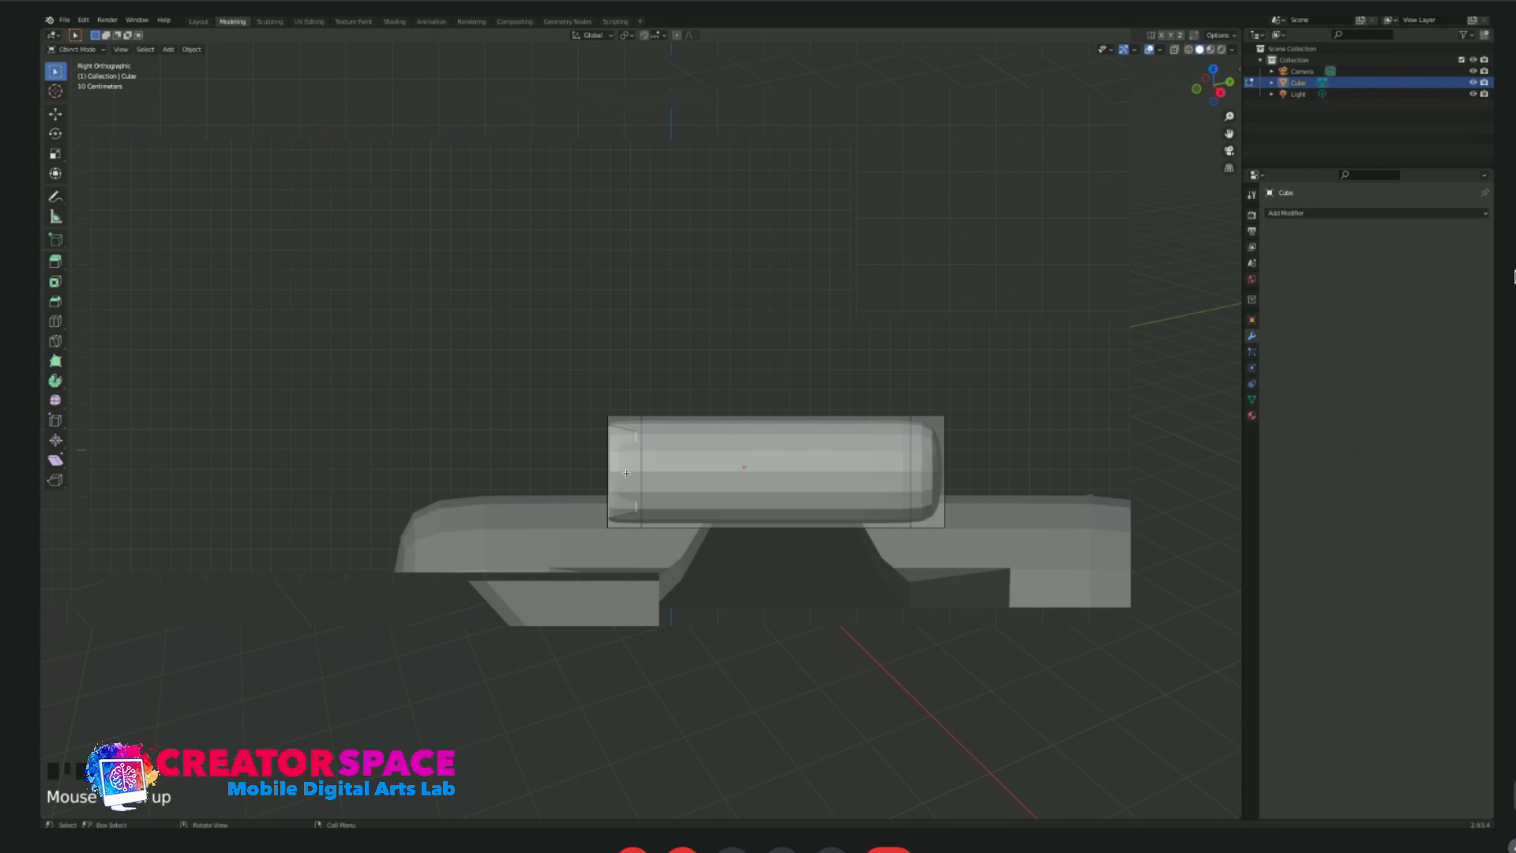
pyautogui.press('g')
pyautogui.press('z')
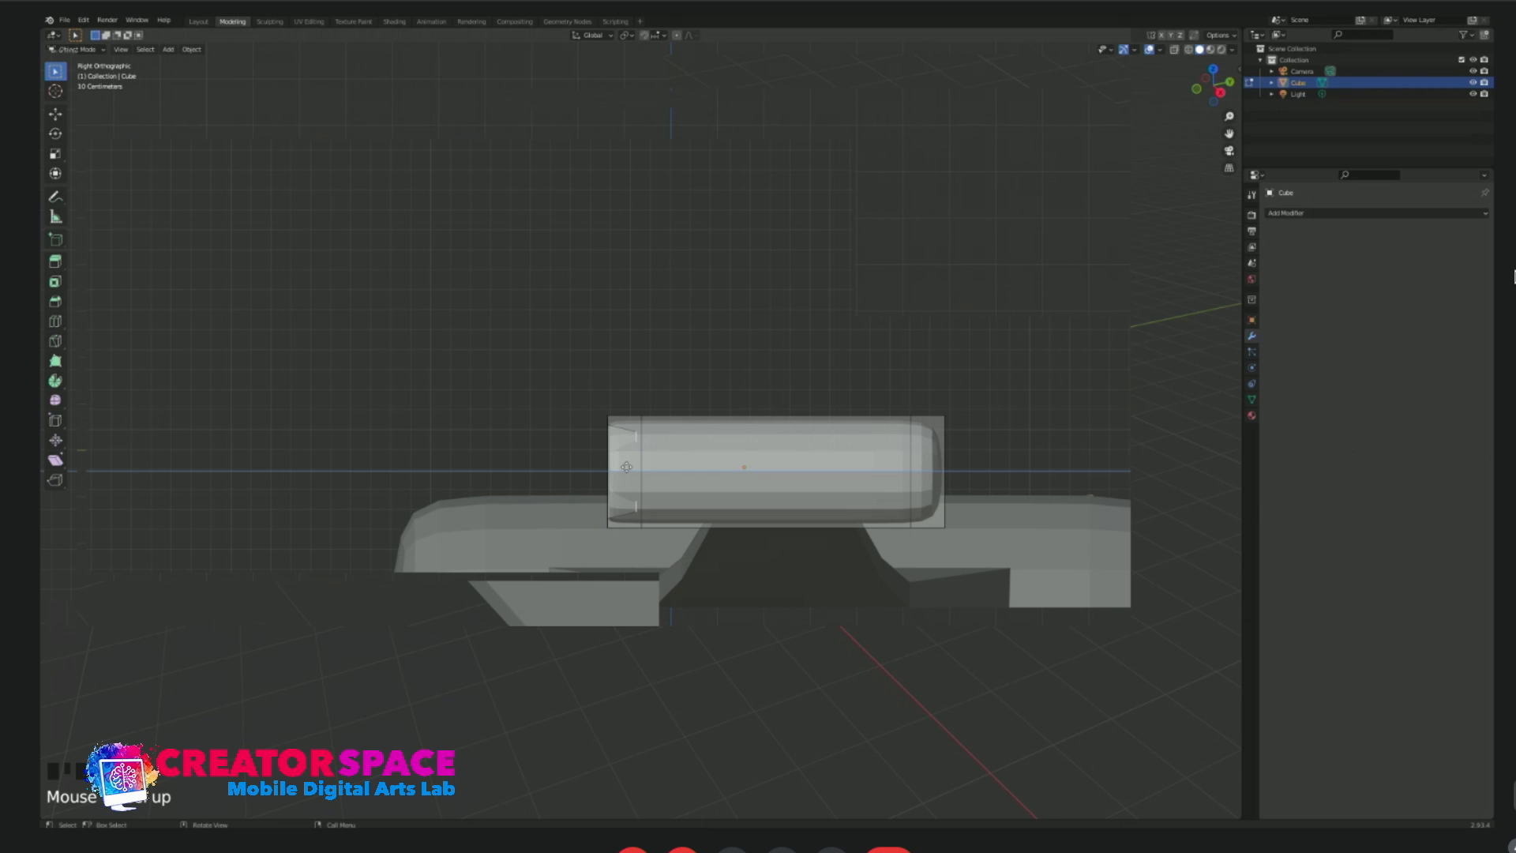
pyautogui.click(627, 467)
pyautogui.moveTo(627, 467); pyautogui.dragTo(646, 490, button='middle')
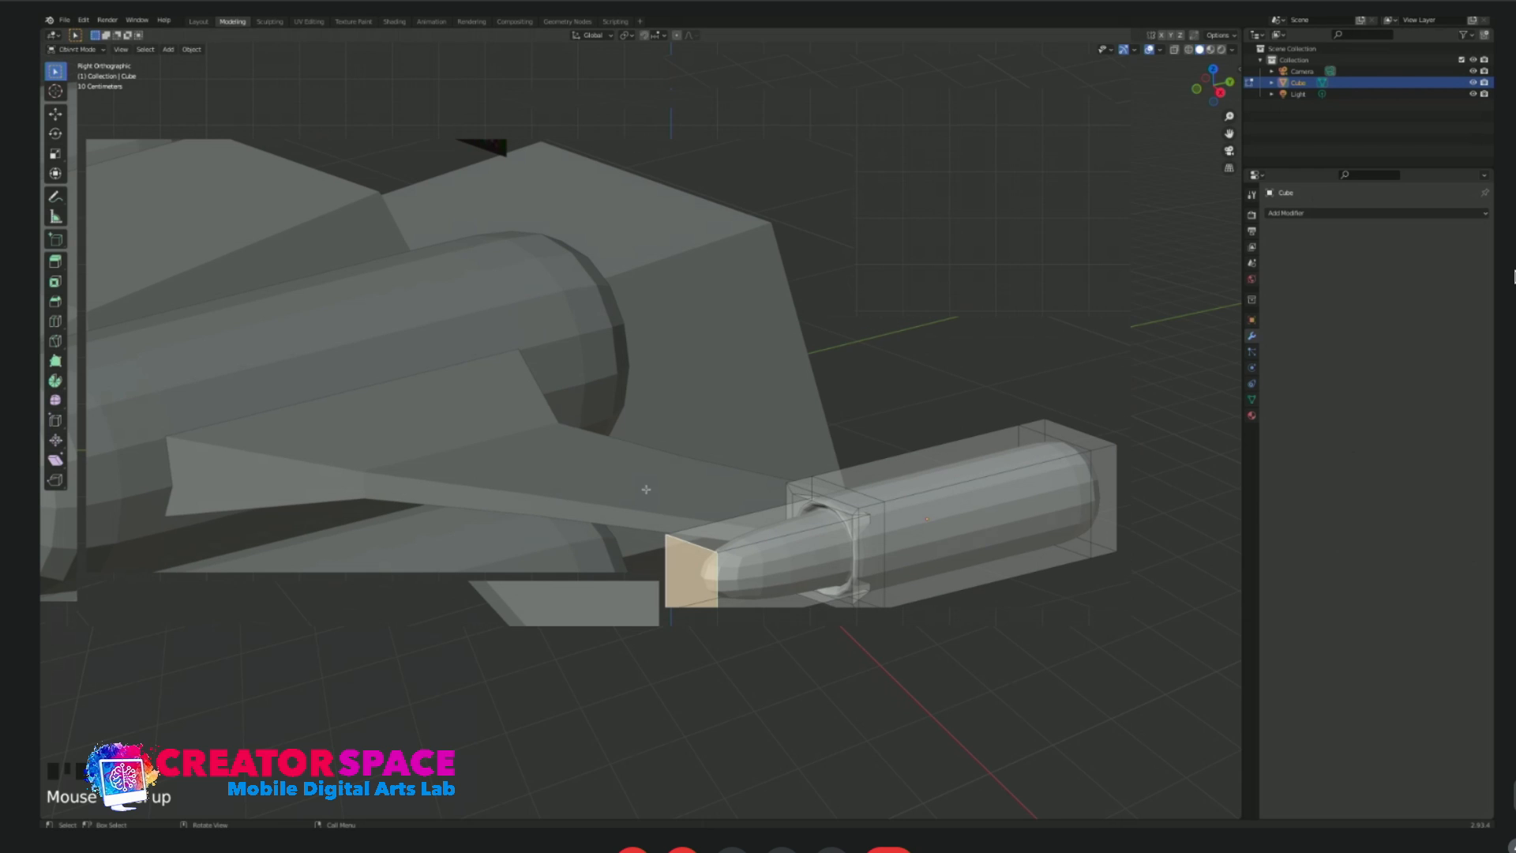
pyautogui.moveTo(748, 540); pyautogui.dragTo(1022, 533, button='middle')
pyautogui.press('s')
pyautogui.click(1000, 529)
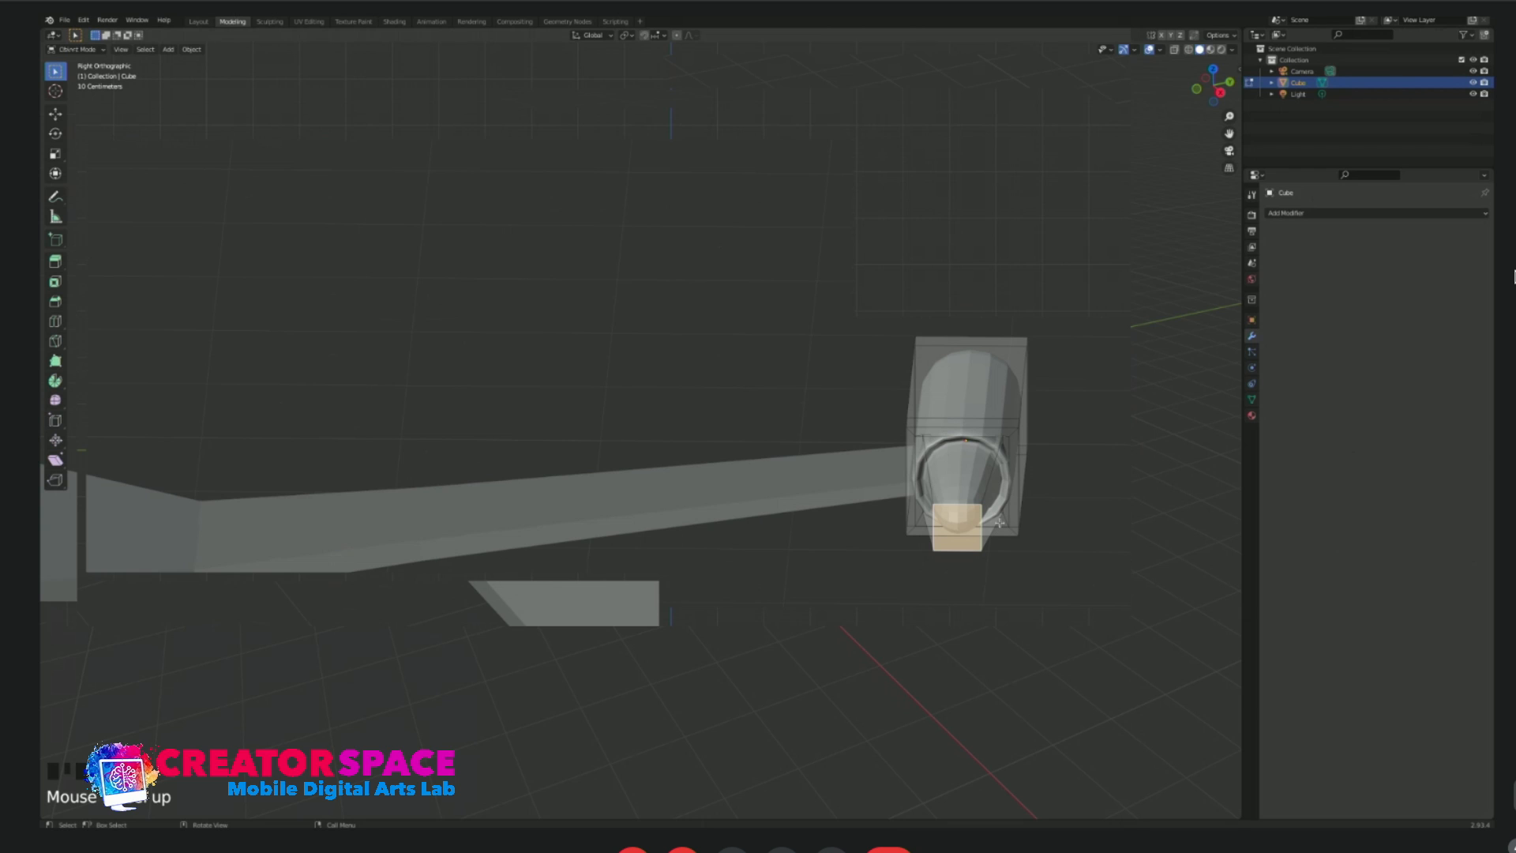
# Extrude the barrel's end face farther forward in side view and scale it down to taper the tip.
pyautogui.keyDown('alt'); pyautogui.moveTo(999, 522); pyautogui.dragTo(443, 486, button='middle'); pyautogui.keyUp('alt')
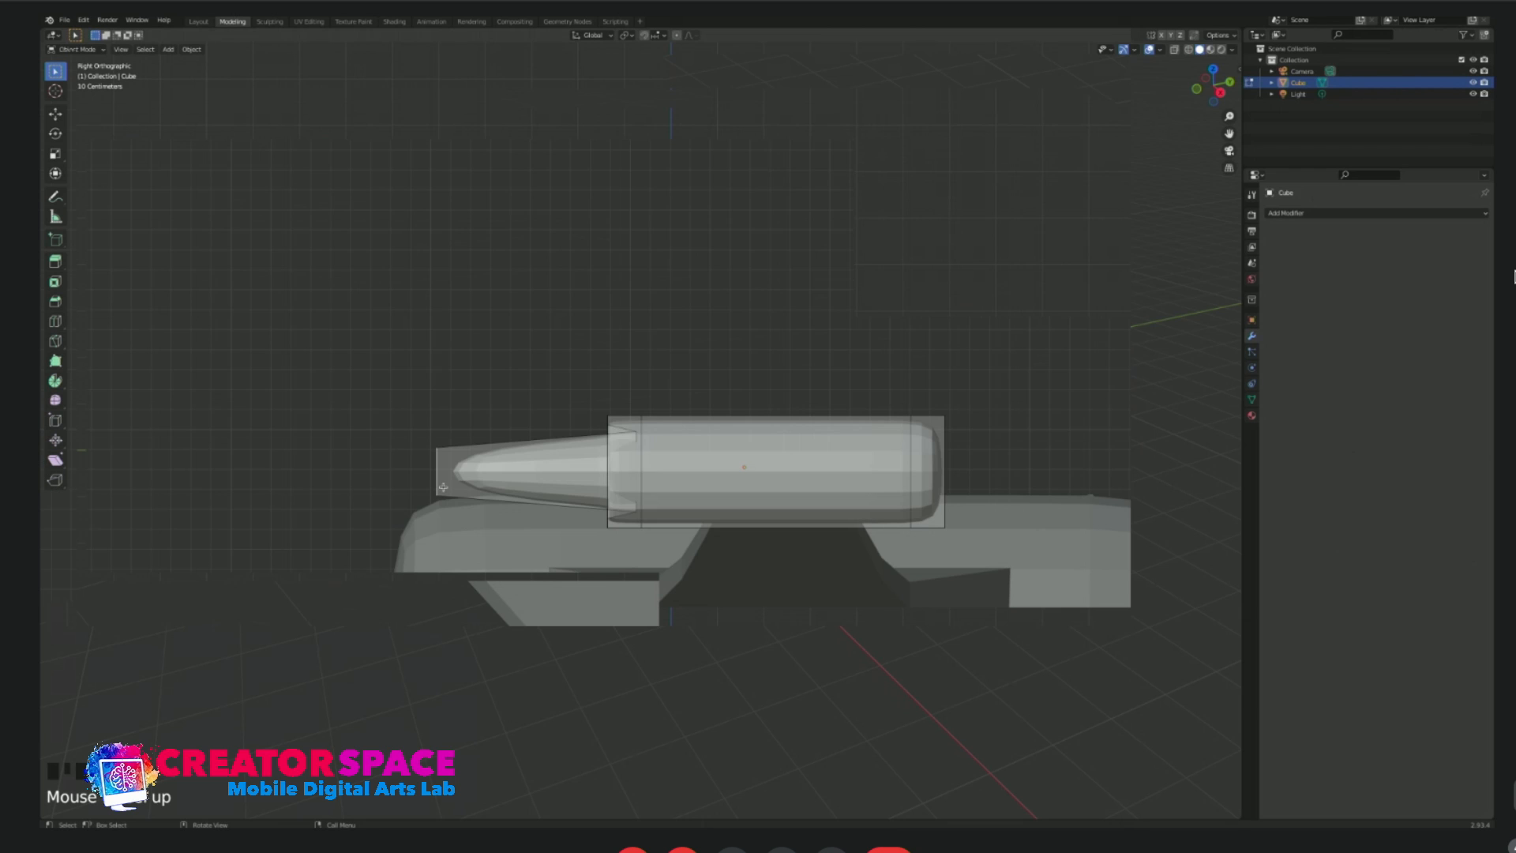
pyautogui.press('e')
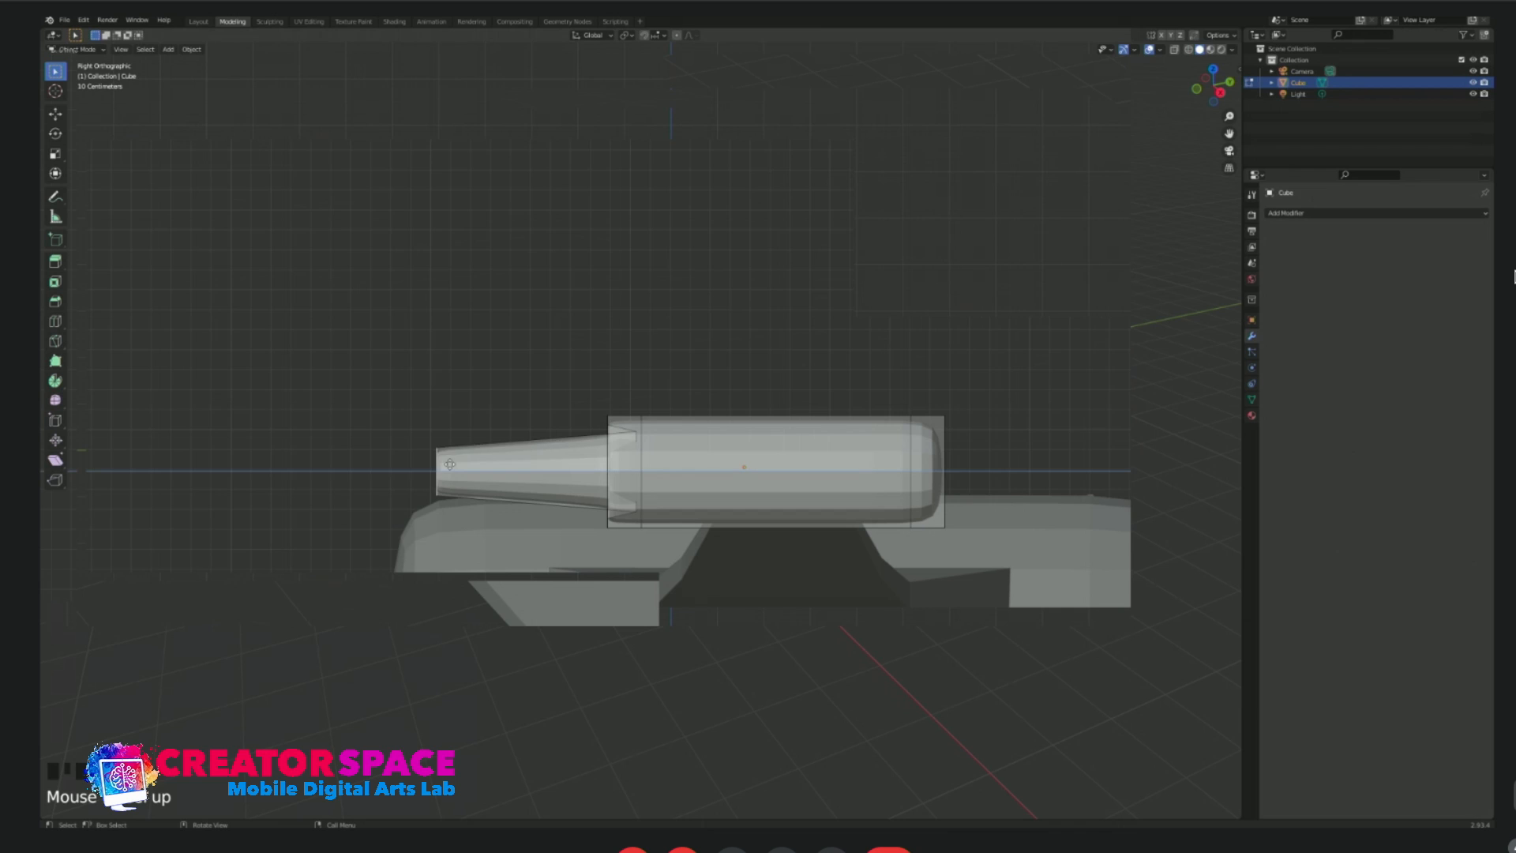
pyautogui.click(270, 466)
pyautogui.press('s')
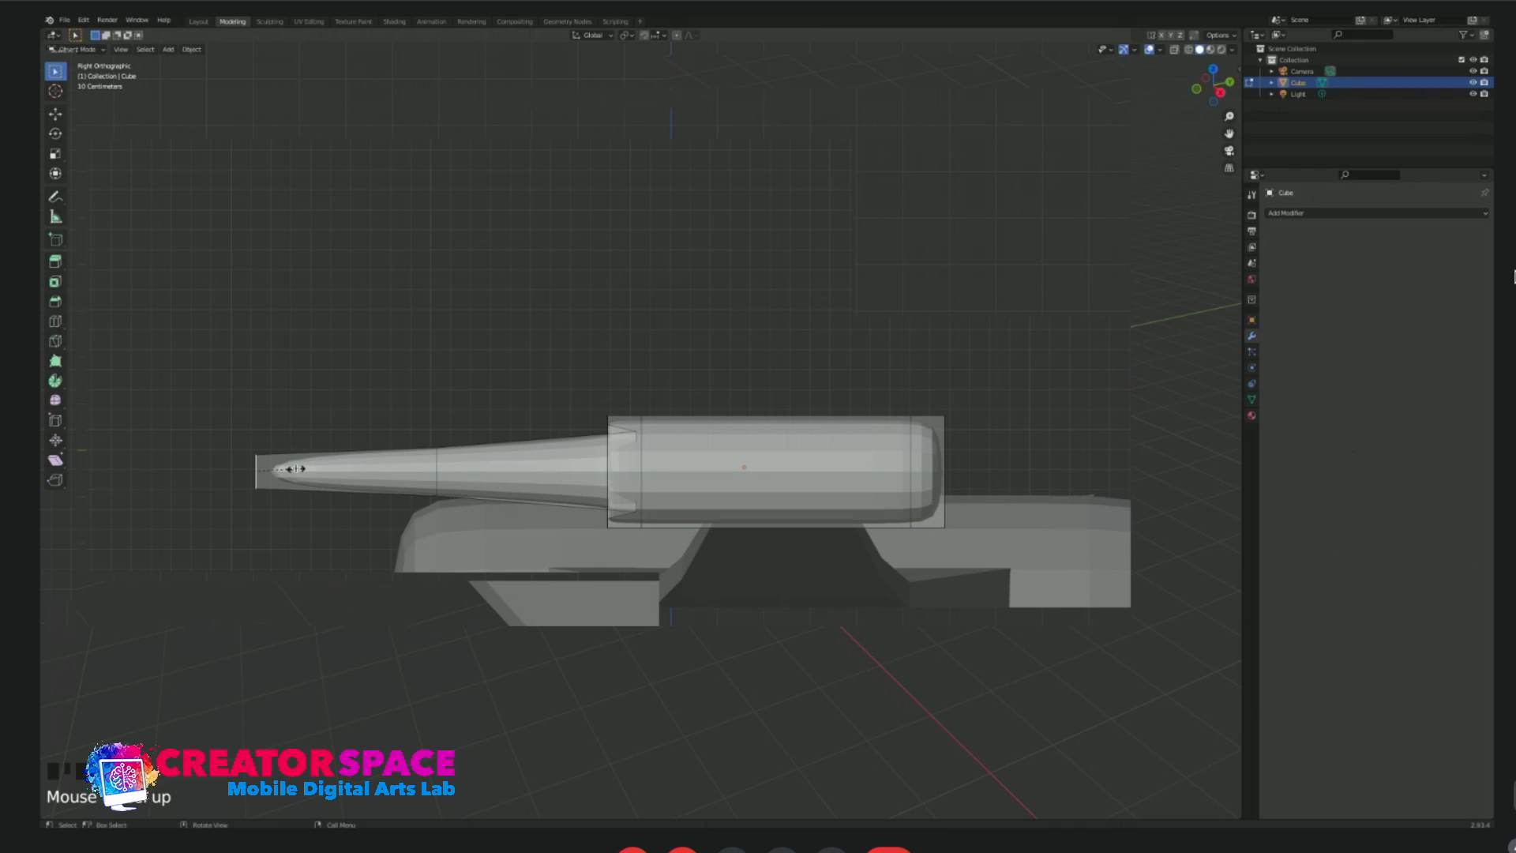
pyautogui.click(287, 470)
# Add a loop cut to the barrel close to the capsule and scale the loop down to narrow the barrel there.
pyautogui.keyDown('alt'); pyautogui.click(548, 443); pyautogui.keyUp('alt')
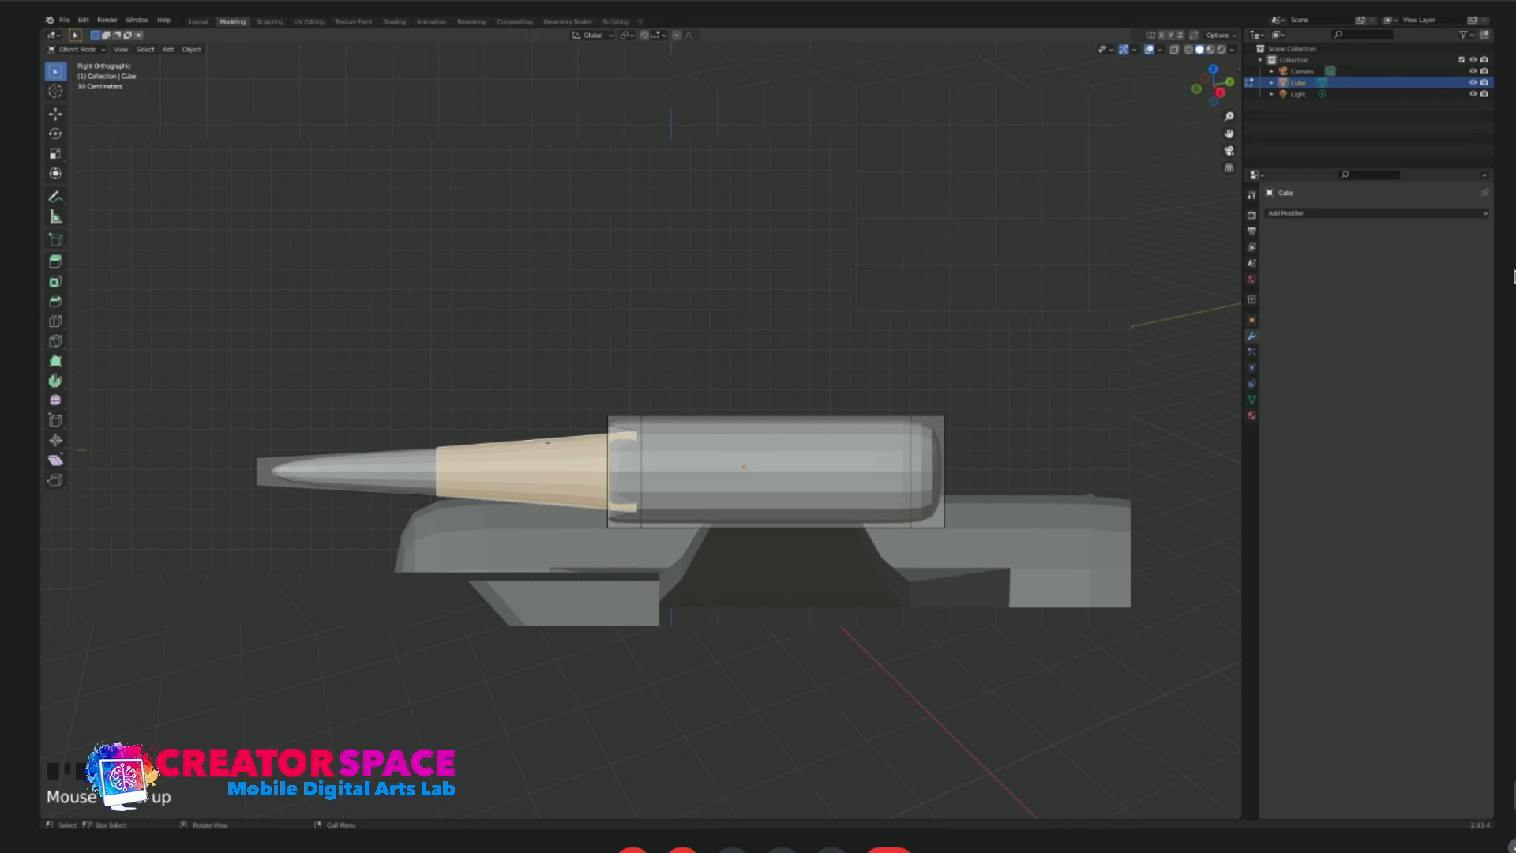
pyautogui.click(548, 443)
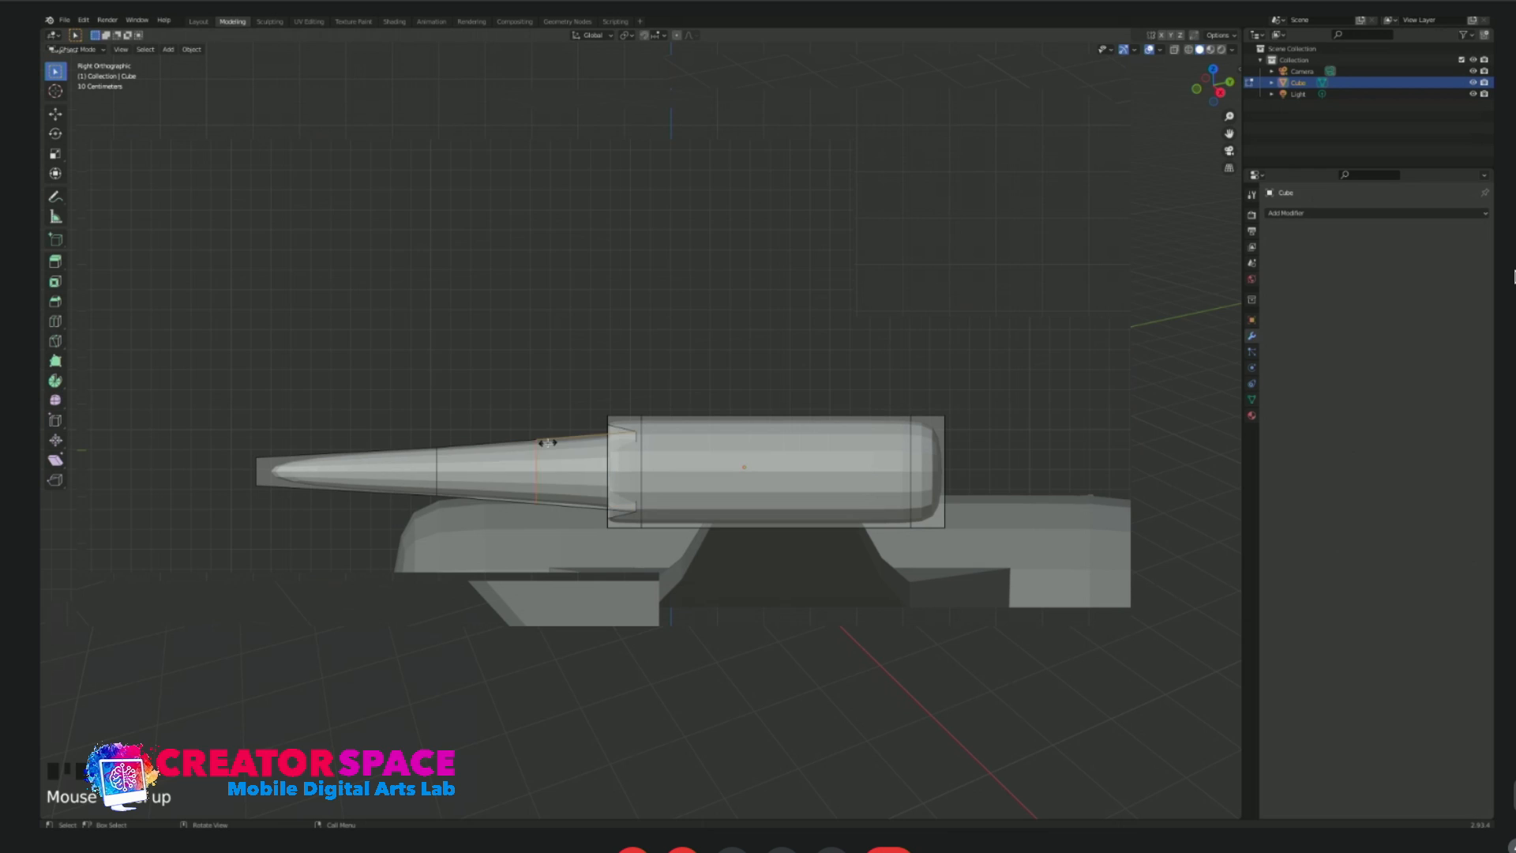
pyautogui.click(605, 431)
pyautogui.press('s')
pyautogui.click(595, 438)
# Select the barrel's middle section through the mesh with X-ray on and scale it down to slim it.
pyautogui.moveTo(434, 457); pyautogui.dragTo(581, 510, button='middle')
pyautogui.press('KP_1')
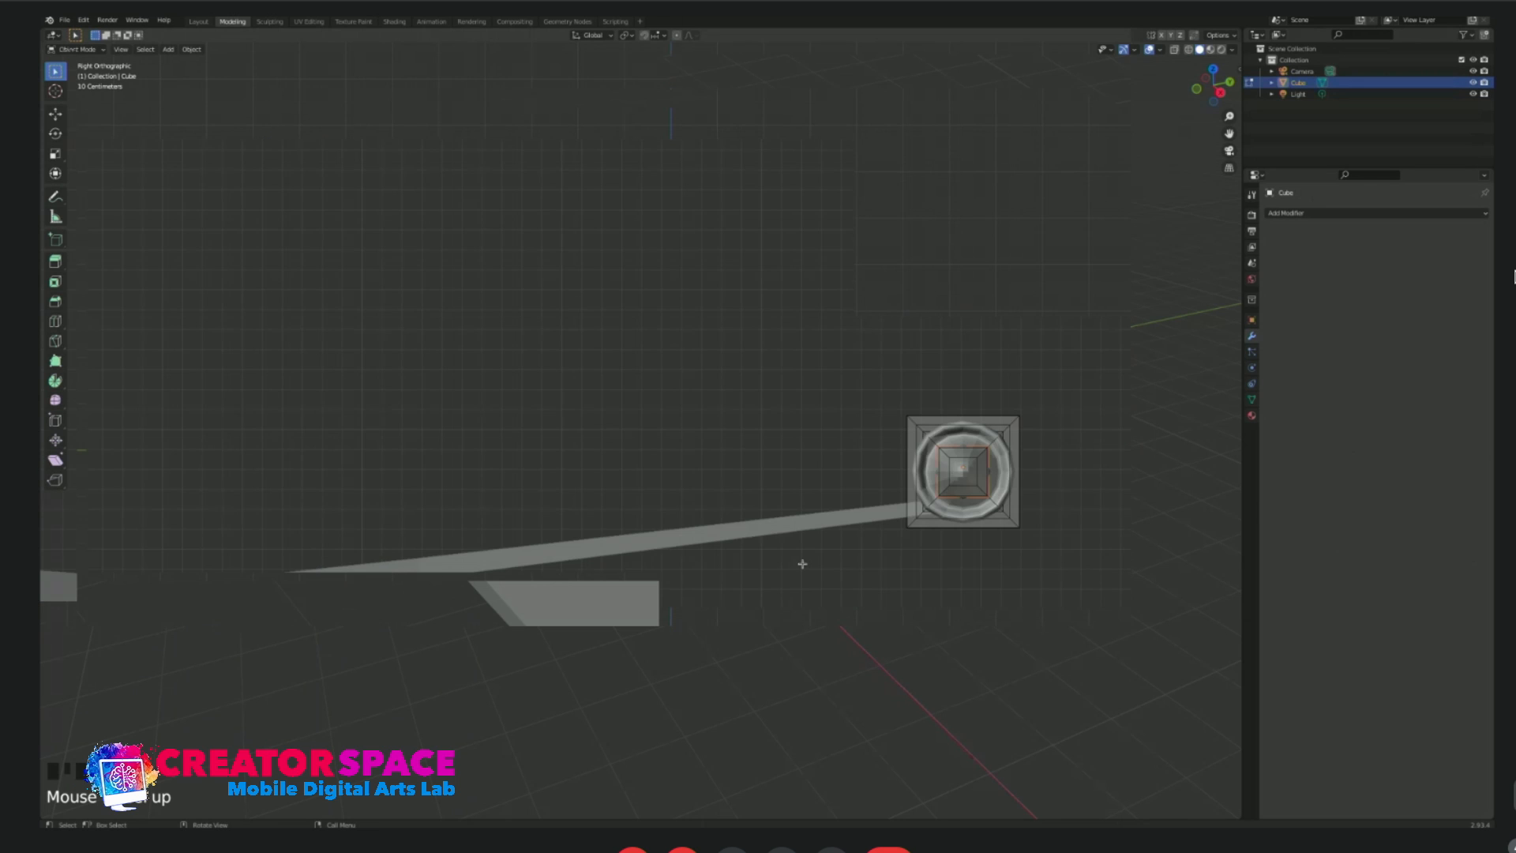
pyautogui.press('KP_3')
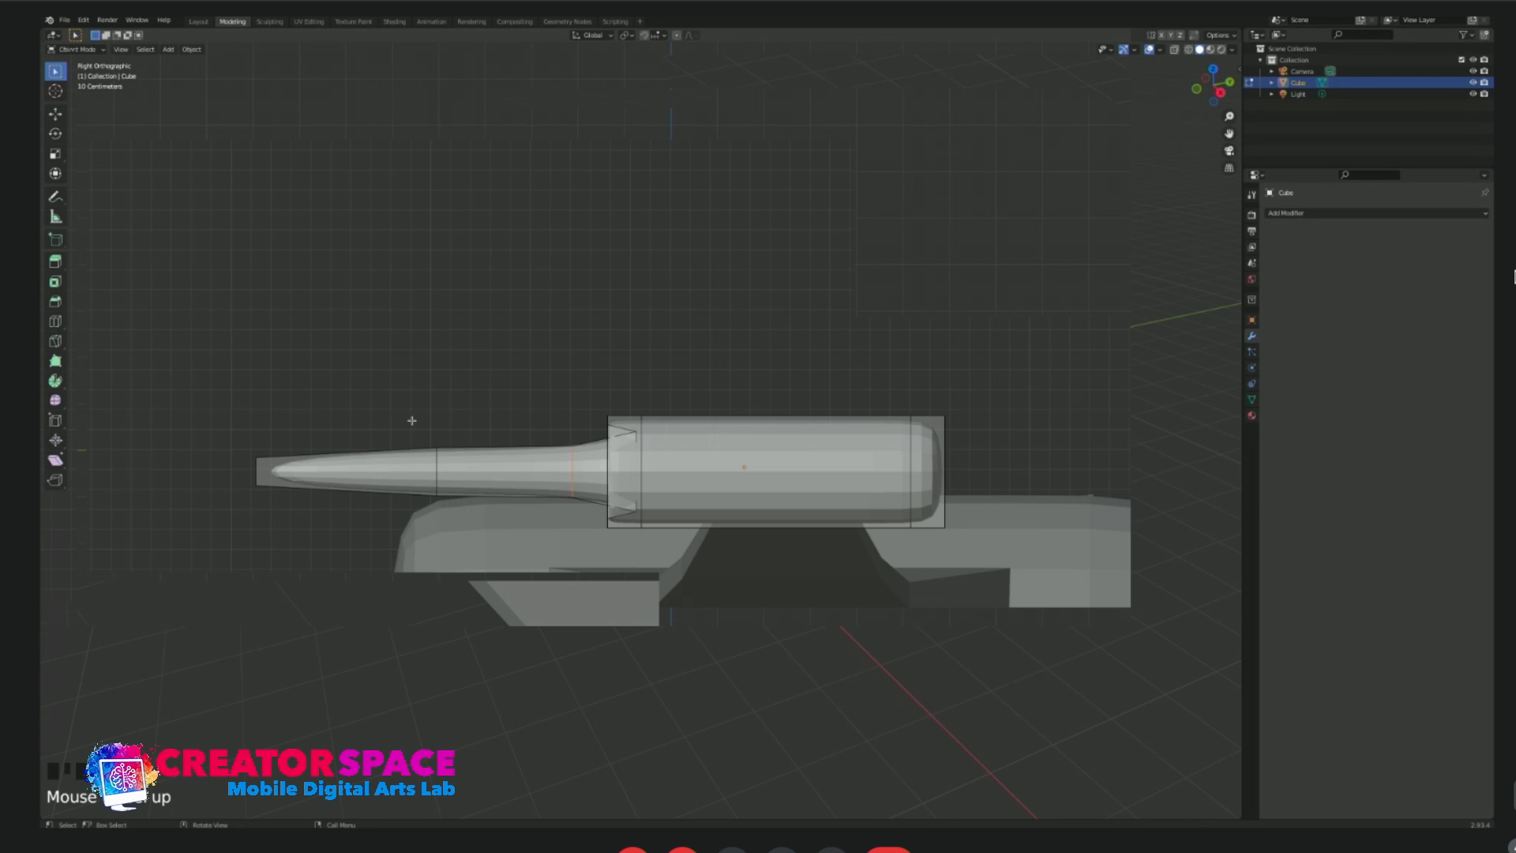
pyautogui.hotkey('alt', 'z')
pyautogui.moveTo(407, 410); pyautogui.dragTo(584, 532)
pyautogui.press('s')
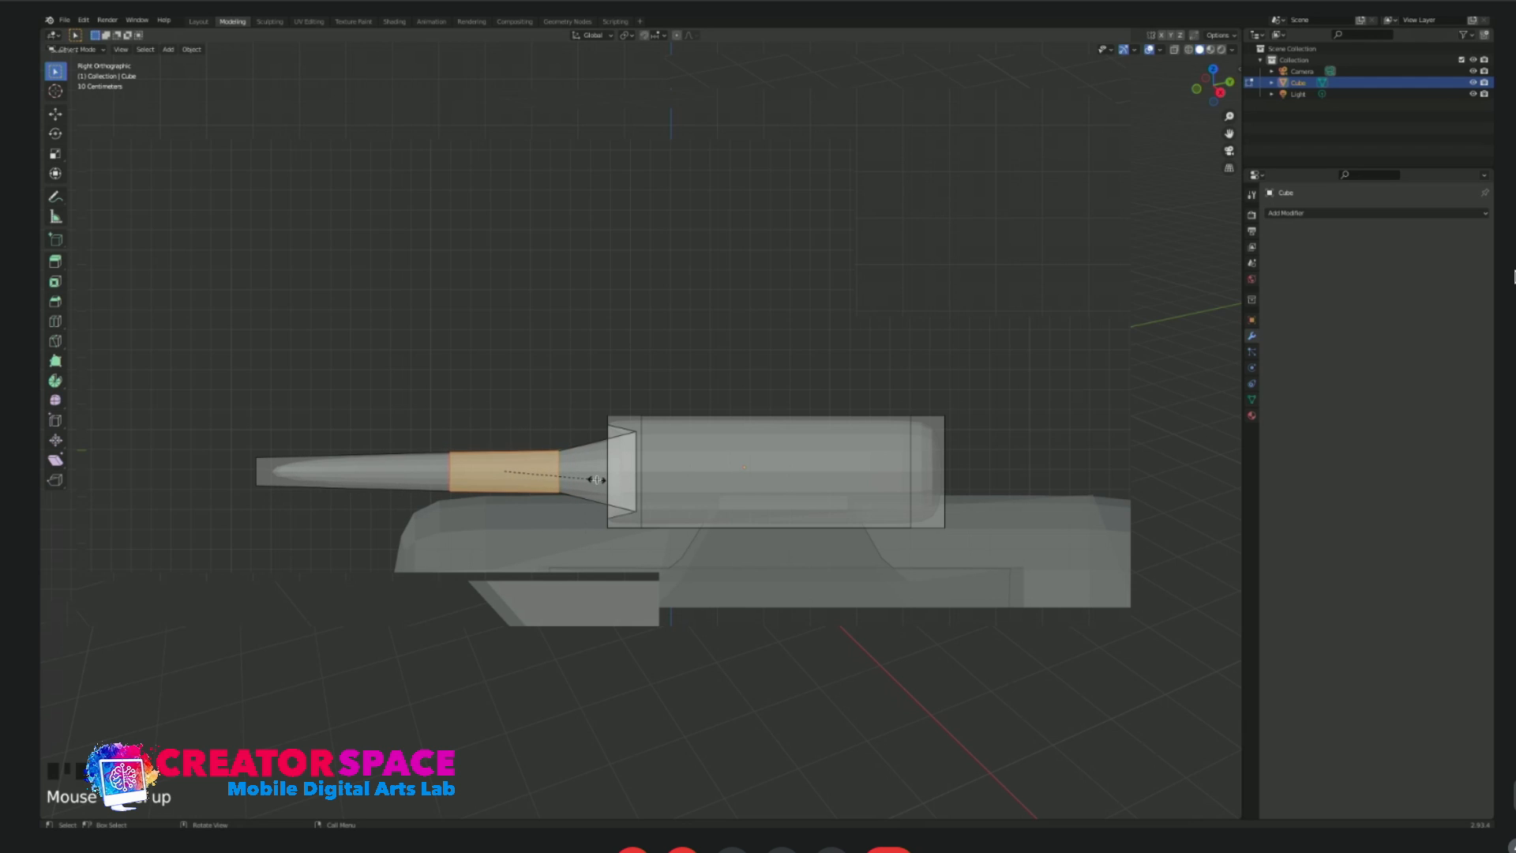
pyautogui.click(553, 477)
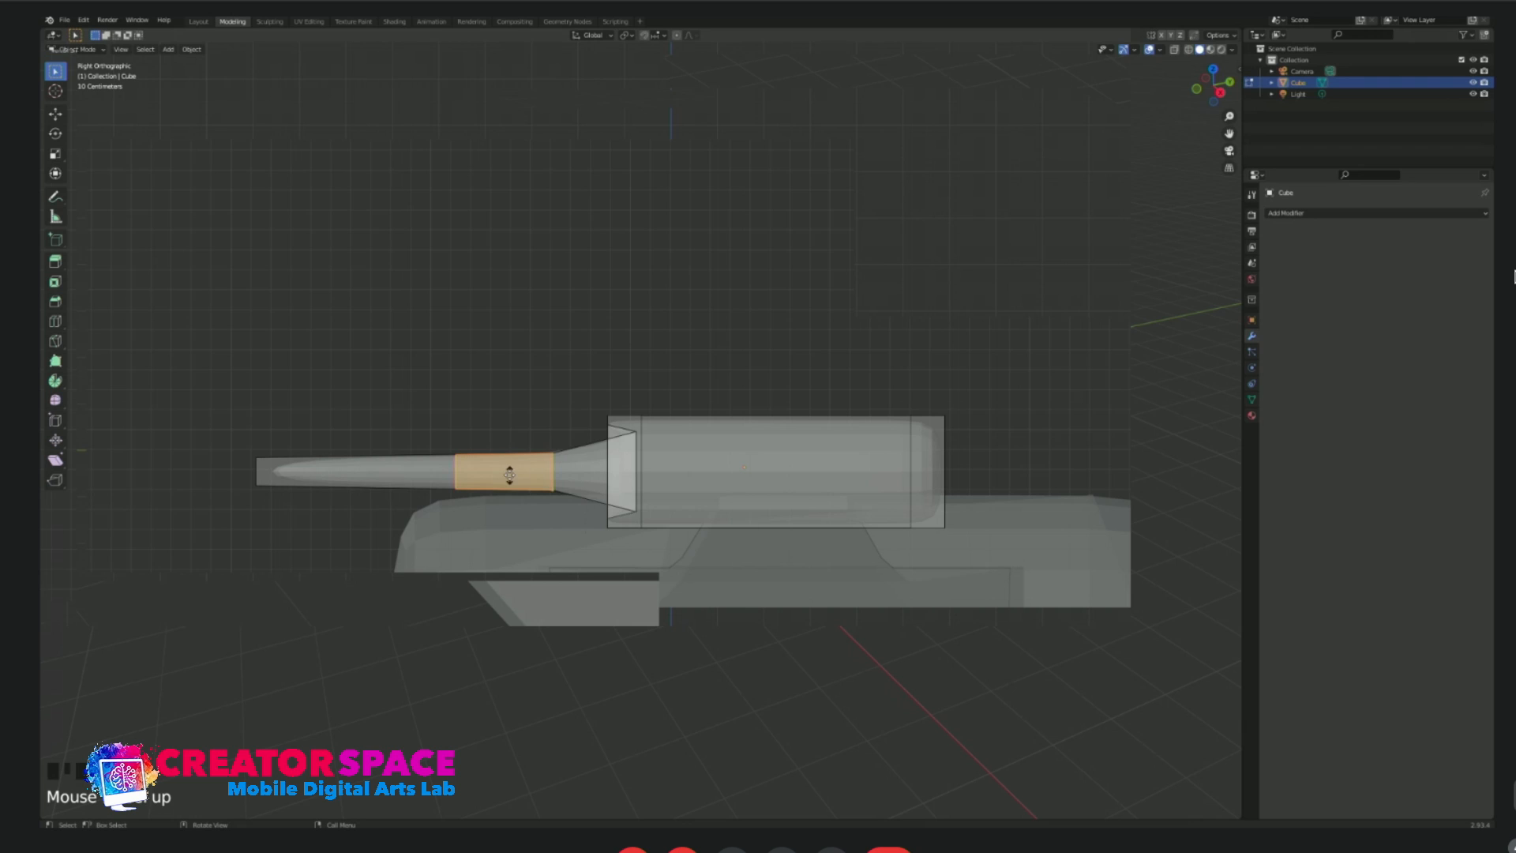
# Slide the barrel's rear edge loop back along the barrel toward the capsule.
pyautogui.click(521, 433)
pyautogui.moveTo(524, 427); pyautogui.dragTo(574, 515)
pyautogui.press('g')
pyautogui.press('g')
pyautogui.click(563, 480)
pyautogui.press('g')
pyautogui.press('g')
pyautogui.moveTo(563, 431)
pyautogui.mouseDown(button='middle')
pyautogui.moveTo(558, 453)
pyautogui.moveTo(571, 450)
pyautogui.mouseUp(button='middle')
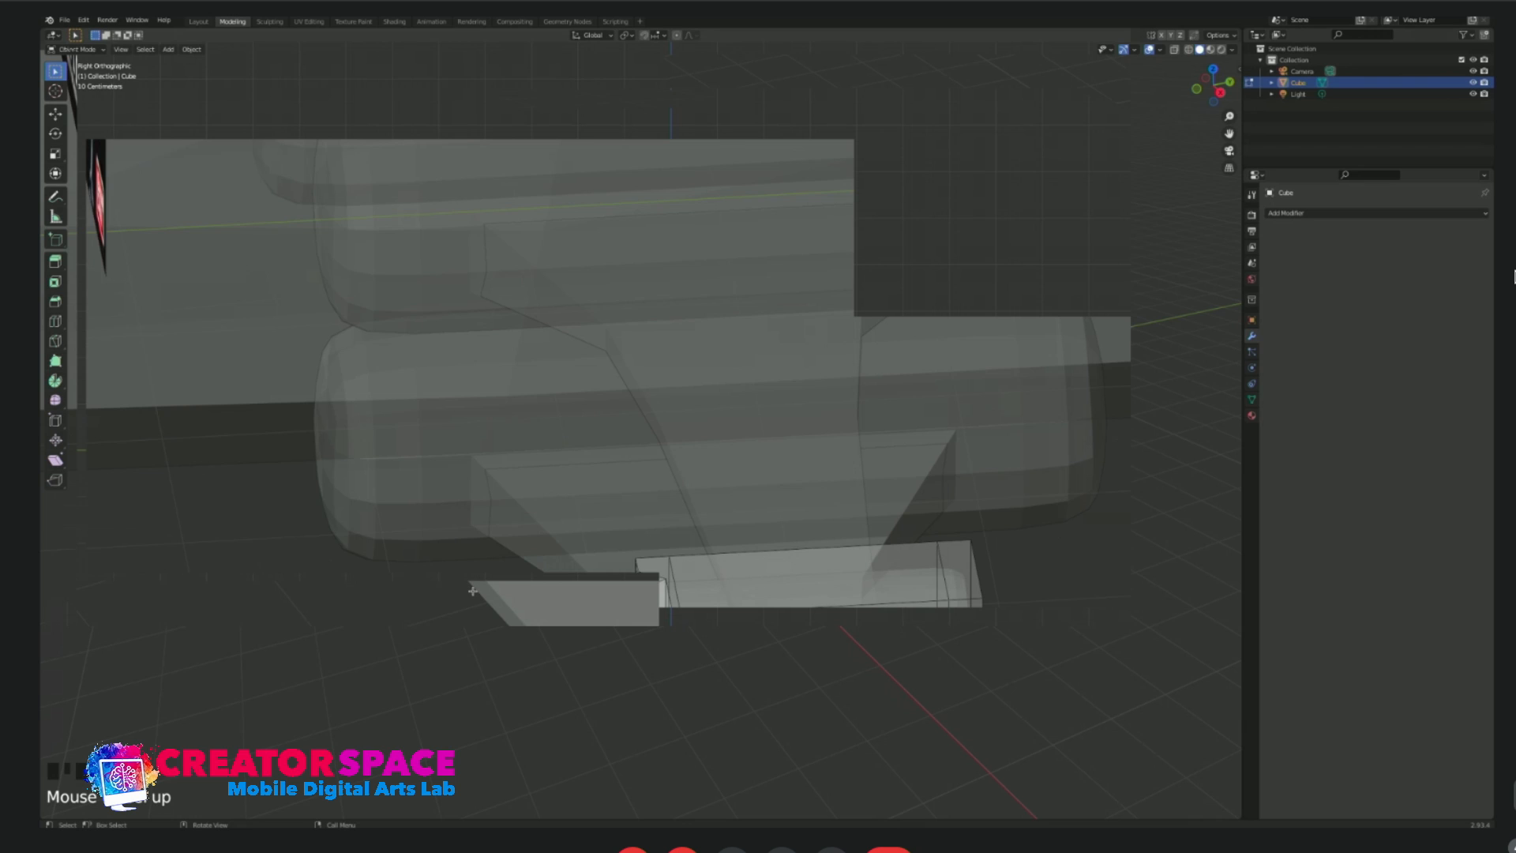
# Add a loop cut to the barrel's front section and slide it close to the tip.
pyautogui.press('KP_1')
pyautogui.press('KP_3')
pyautogui.click(401, 482)
pyautogui.hotkey('ctrl', 'r')
pyautogui.click(400, 482)
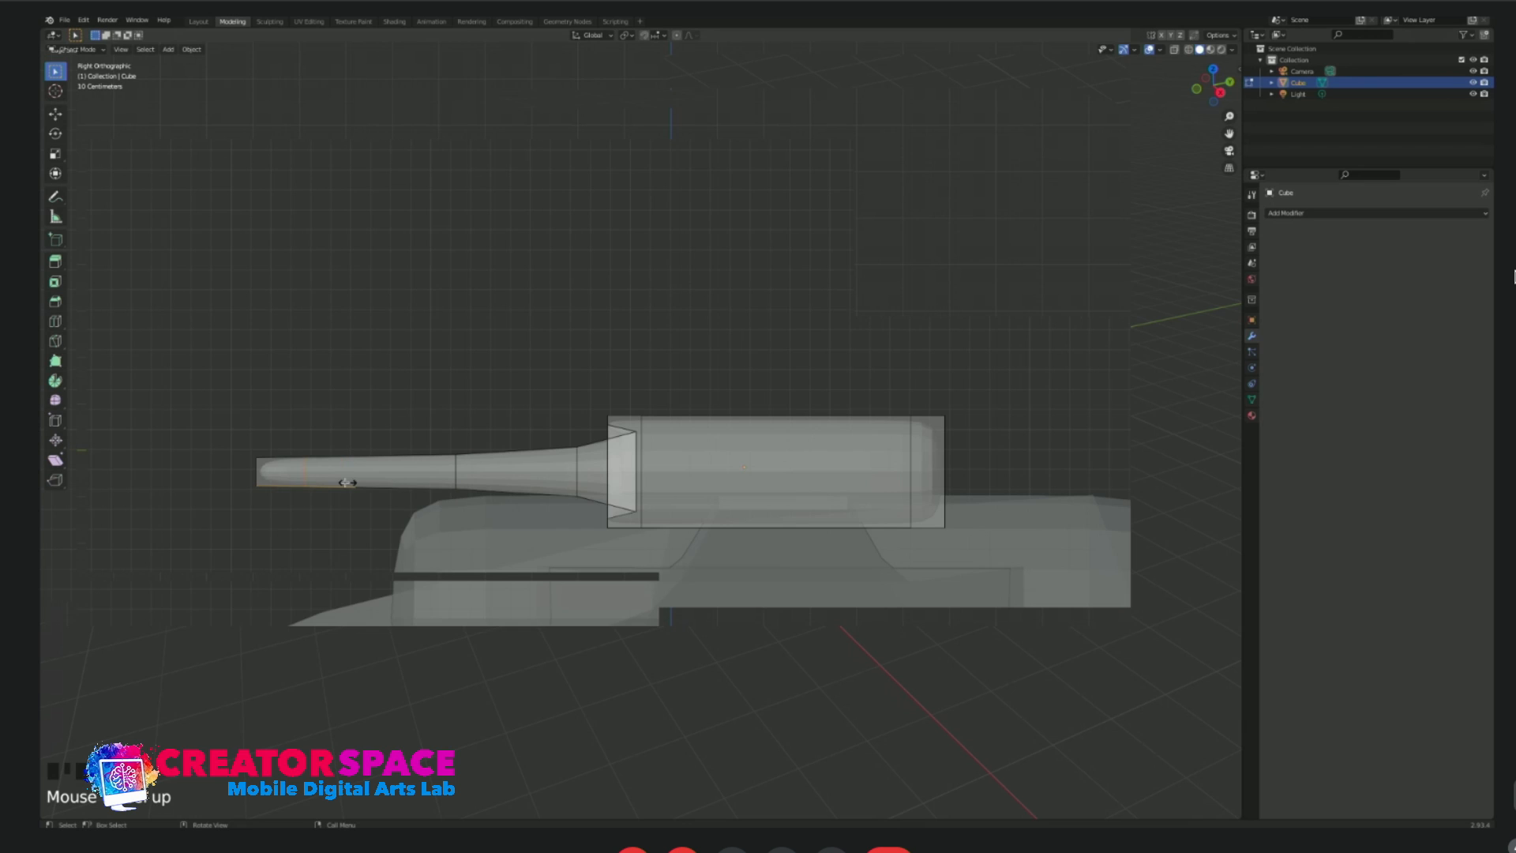
pyautogui.click(311, 483)
# Select the end face at the barrel's tip in face mode and extrude it to shape the muzzle.
pyautogui.moveTo(259, 469); pyautogui.dragTo(405, 526, button='middle')
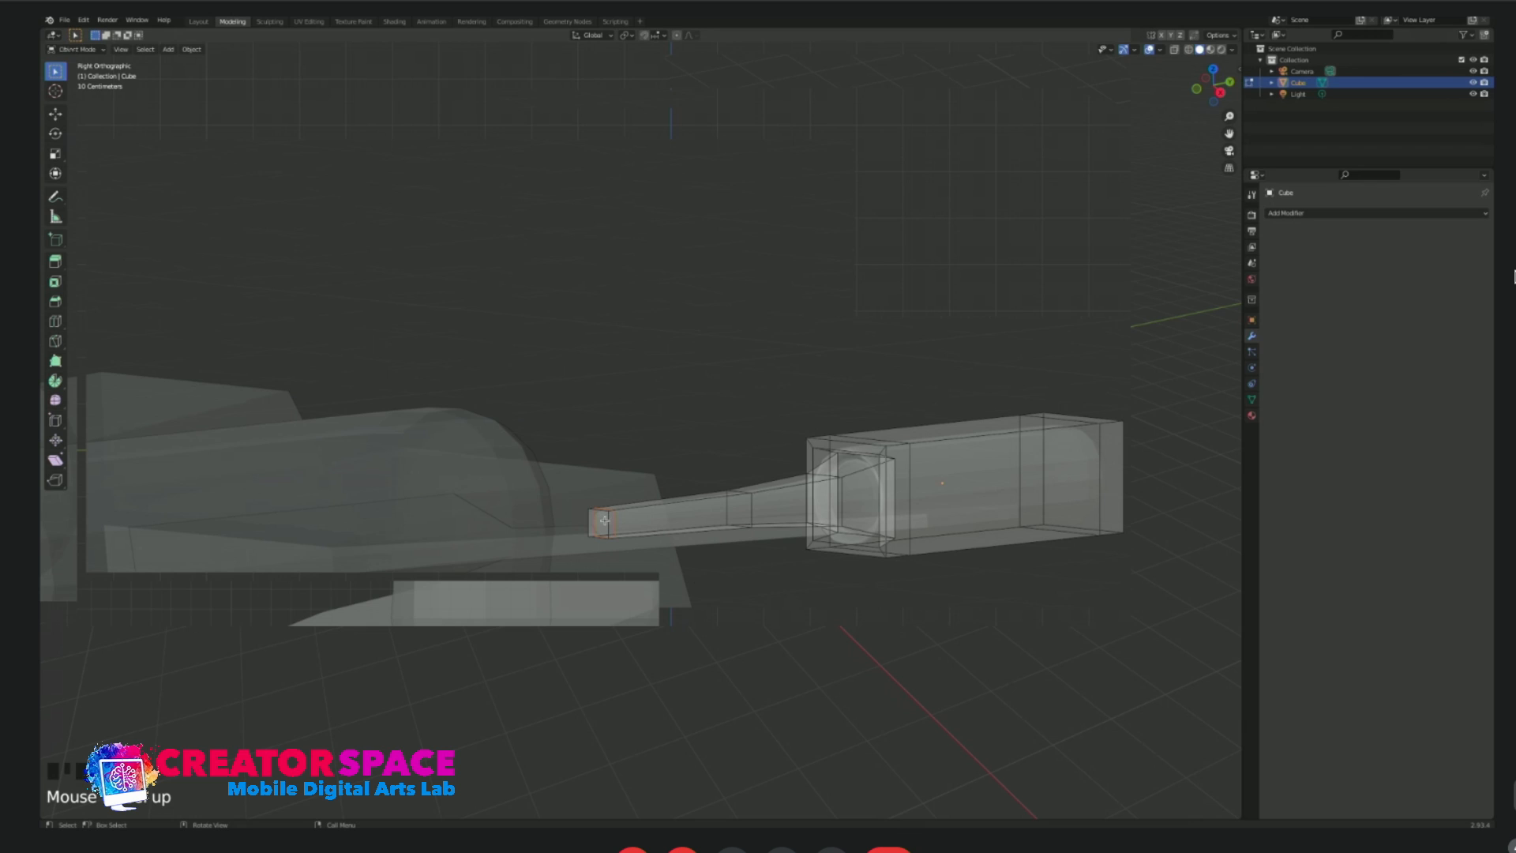
pyautogui.click(601, 523)
pyautogui.press('3')
pyautogui.click(601, 523)
pyautogui.moveTo(603, 535); pyautogui.dragTo(586, 563, button='middle')
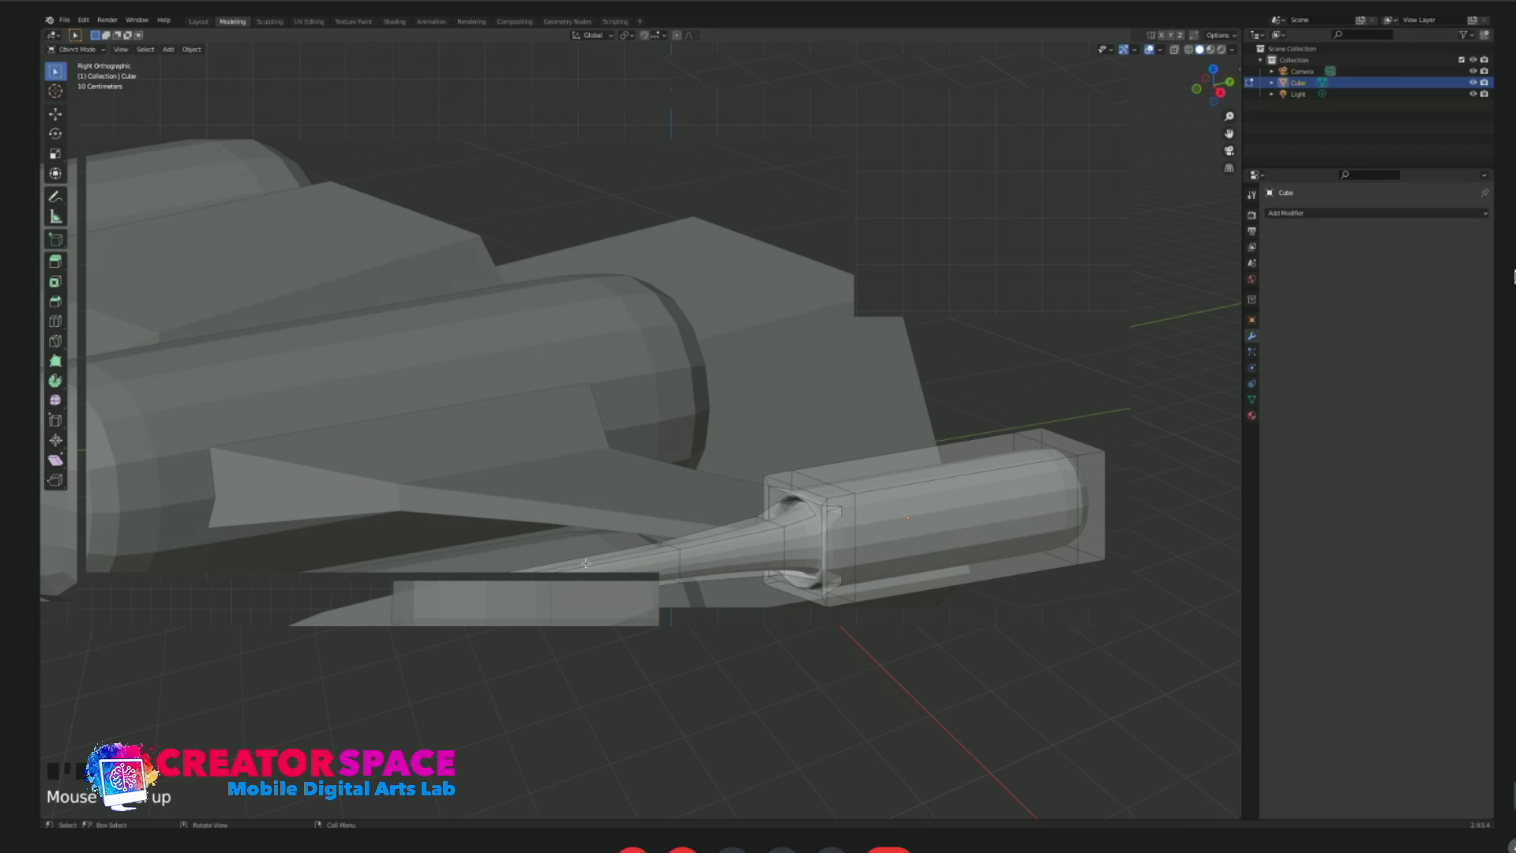
pyautogui.press('e')
pyautogui.scroll(-5, 600, 474)
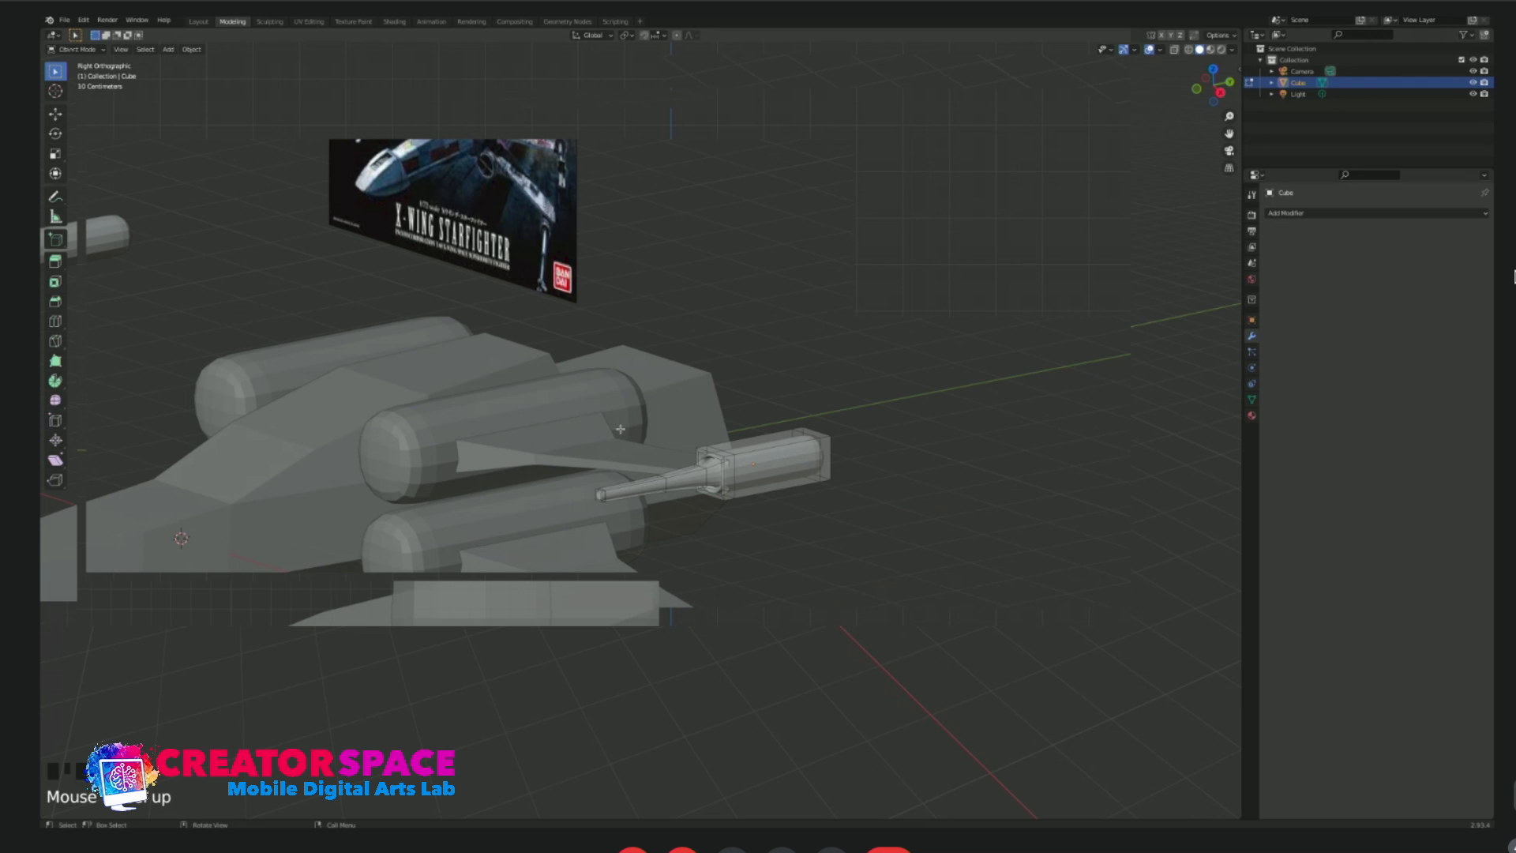
# Leave edit mode and examine the cannon on the upper wingtip from several angles against the reference image.
pyautogui.moveTo(474, 380); pyautogui.dragTo(568, 338, button='middle')
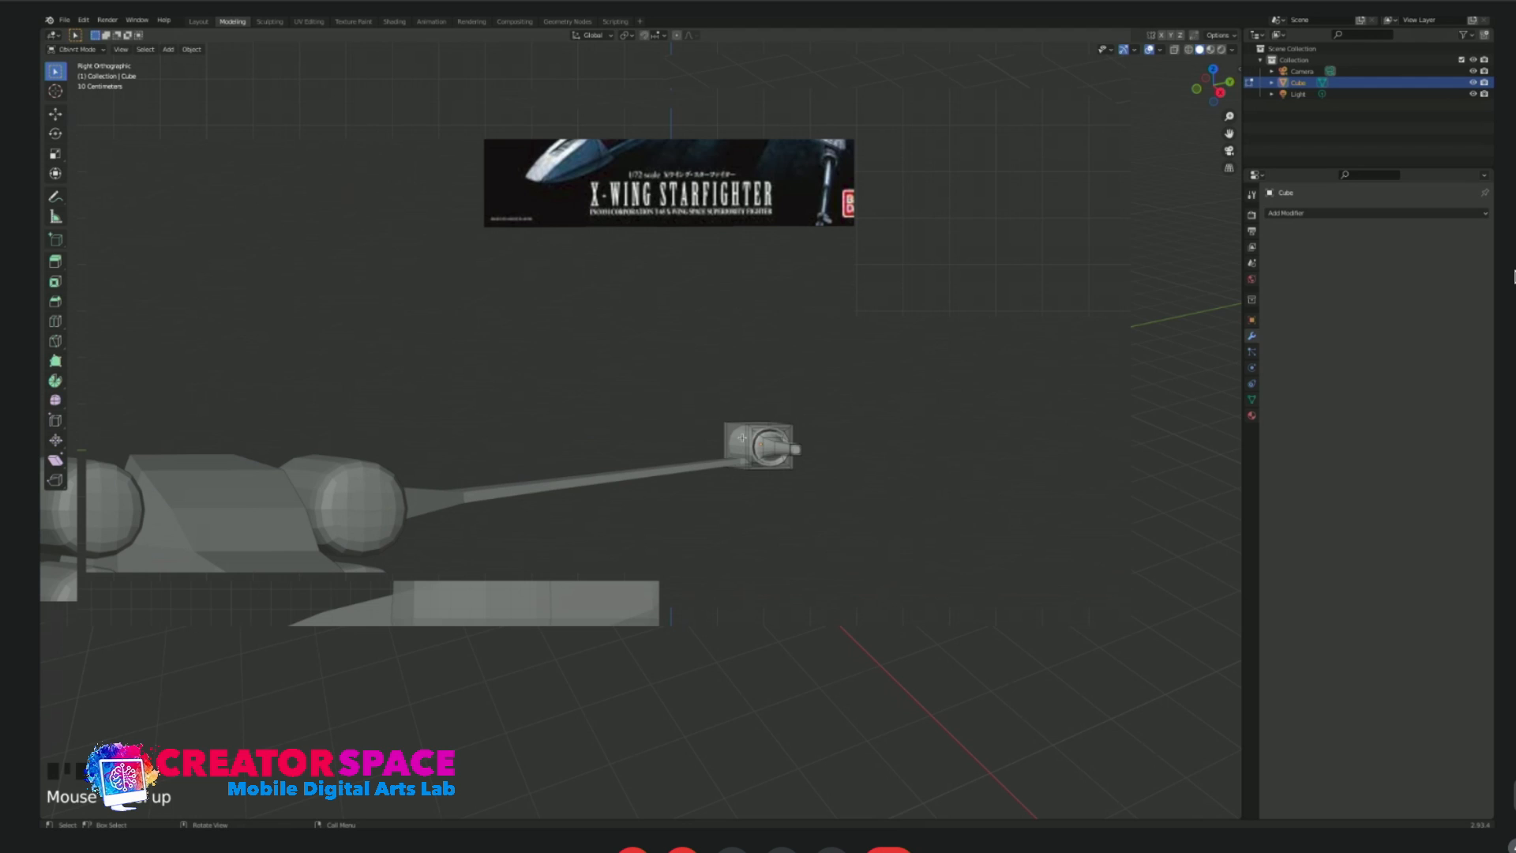
pyautogui.scroll(4, 889, 490)
pyautogui.keyDown('shift'); pyautogui.moveTo(838, 498); pyautogui.dragTo(617, 500, button='middle'); pyautogui.keyUp('shift')
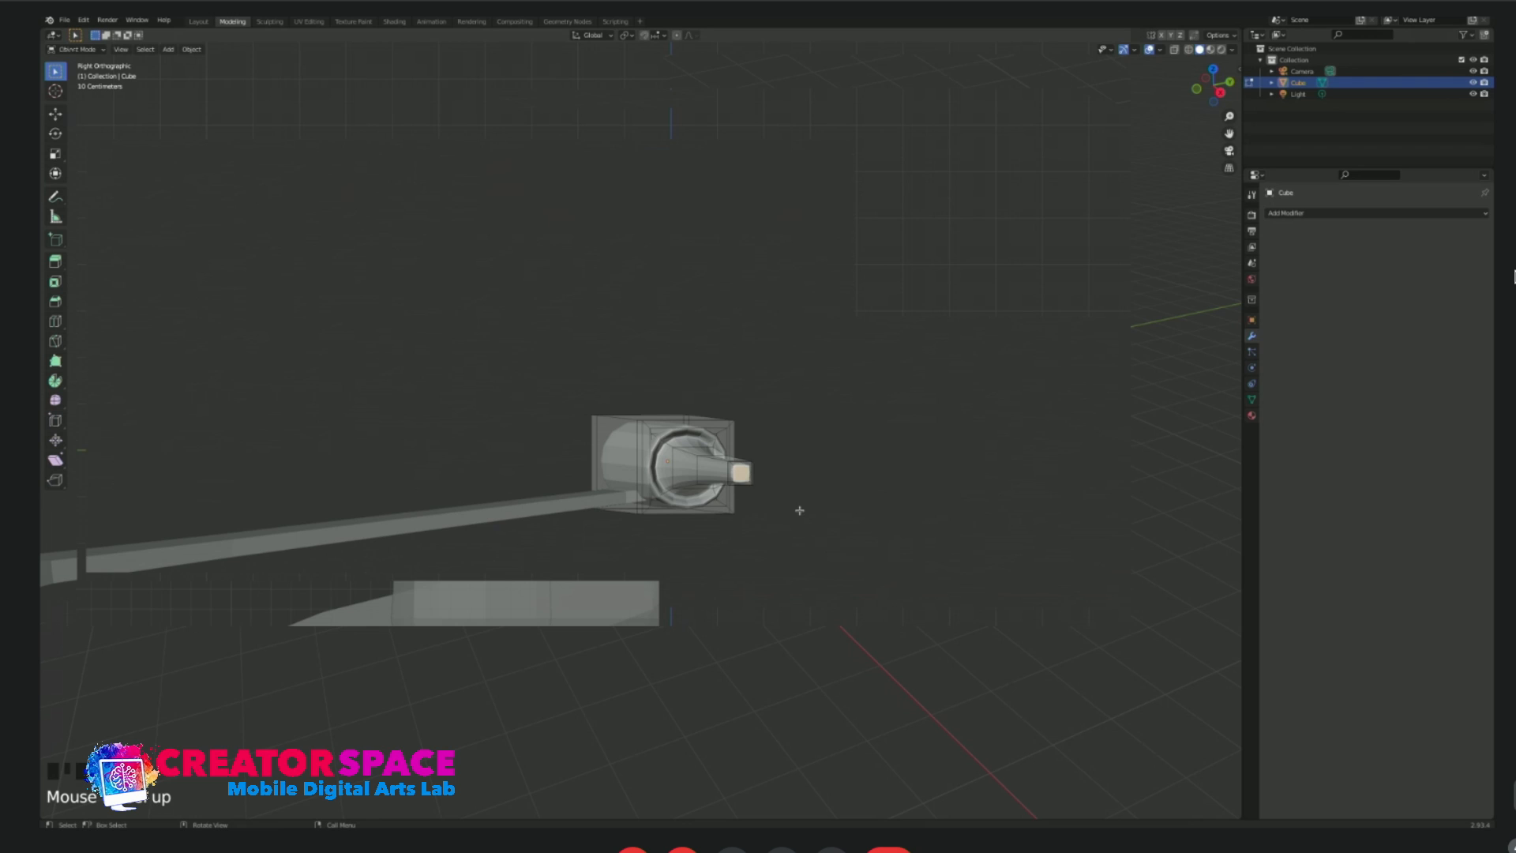
pyautogui.scroll(-3, 813, 467)
pyautogui.press('Tab')
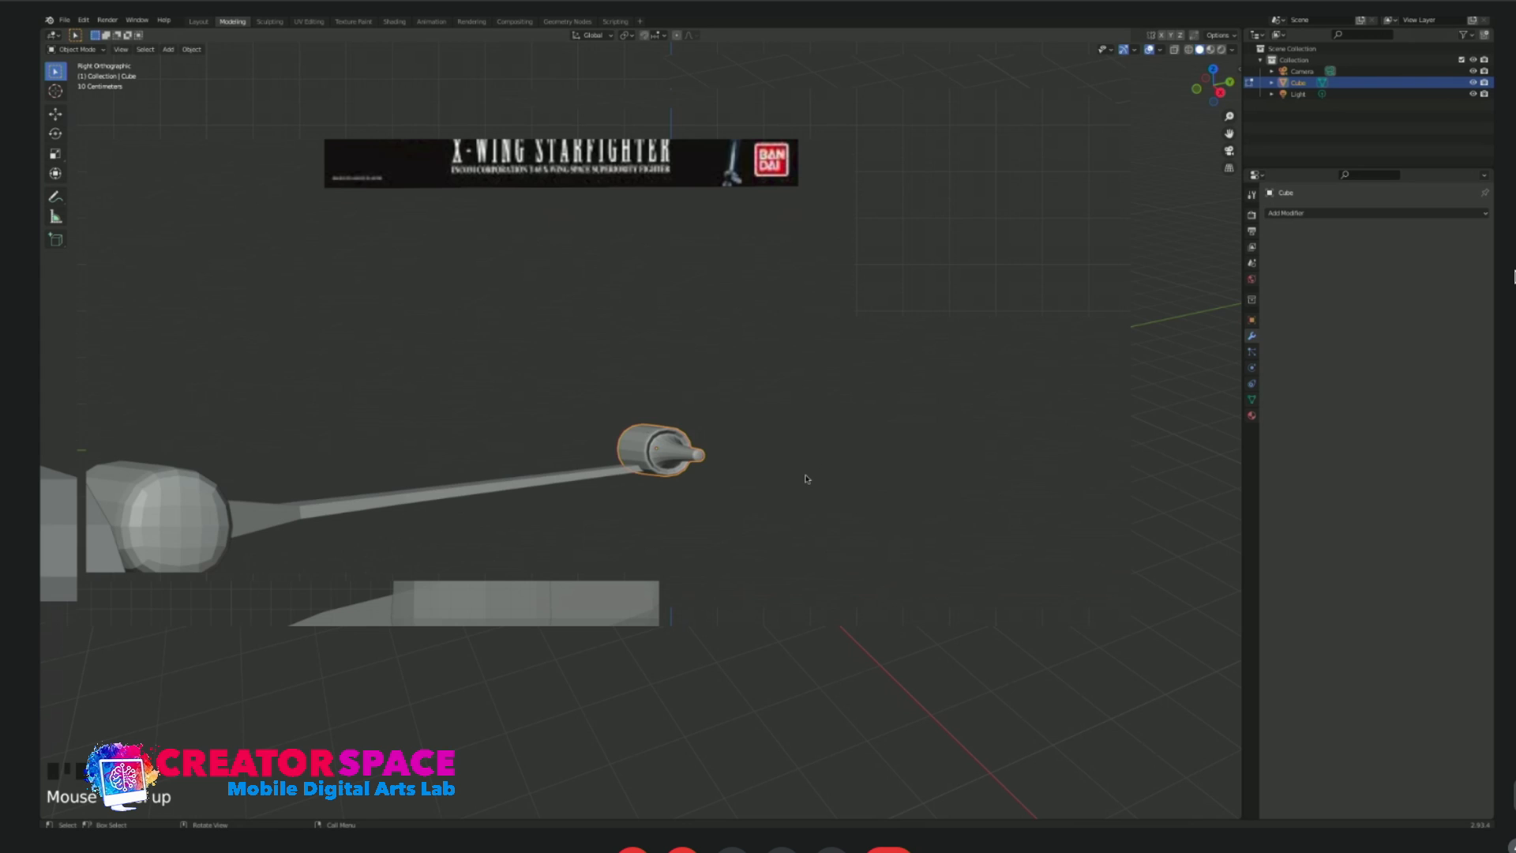
pyautogui.moveTo(805, 478); pyautogui.dragTo(750, 460, button='middle')
pyautogui.scroll(-3, 751, 460)
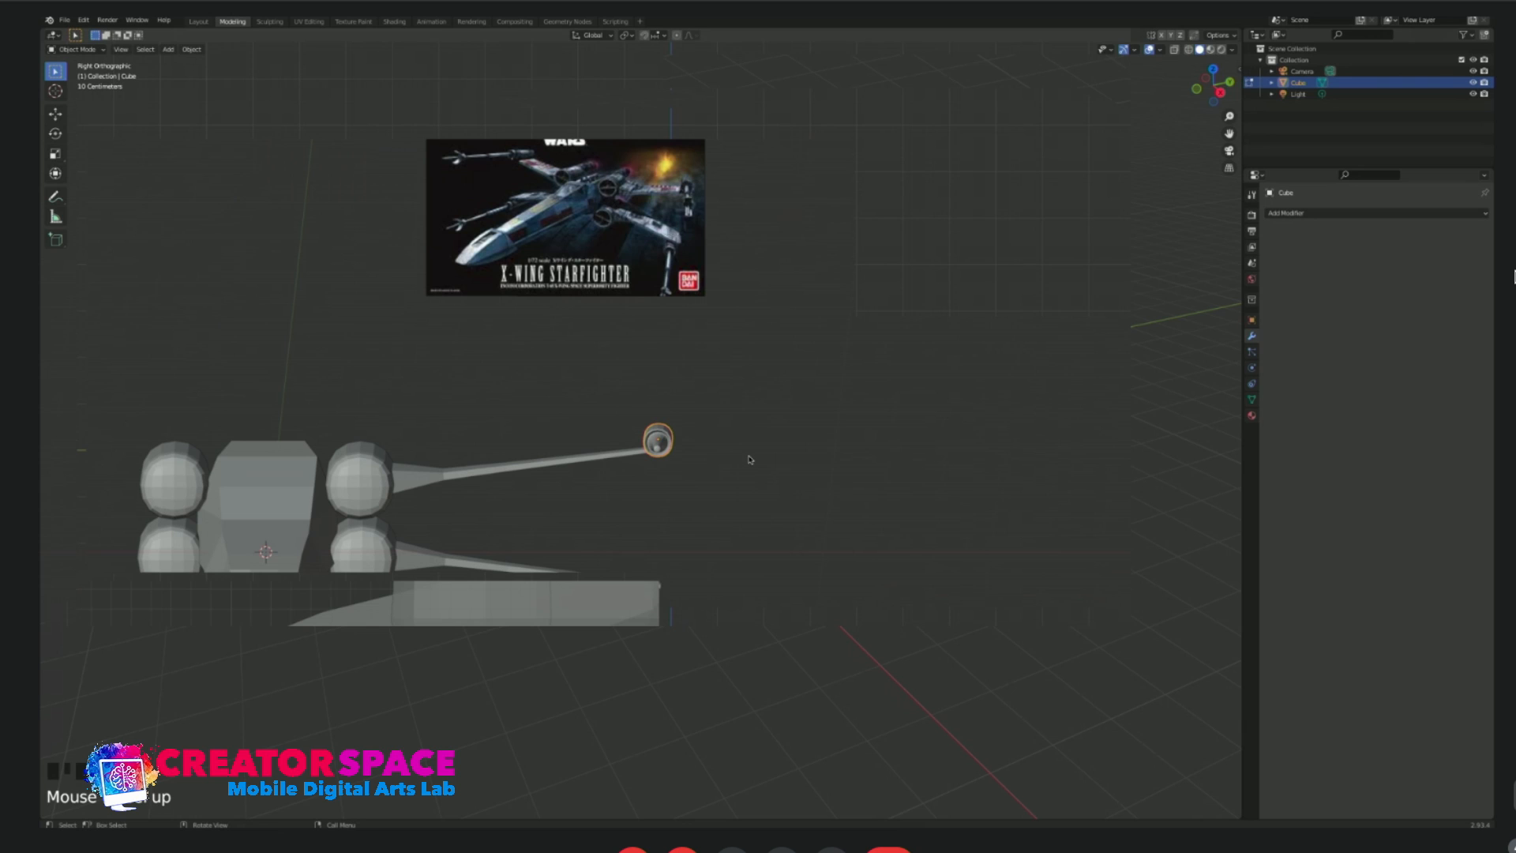
pyautogui.scroll(2, 749, 460)
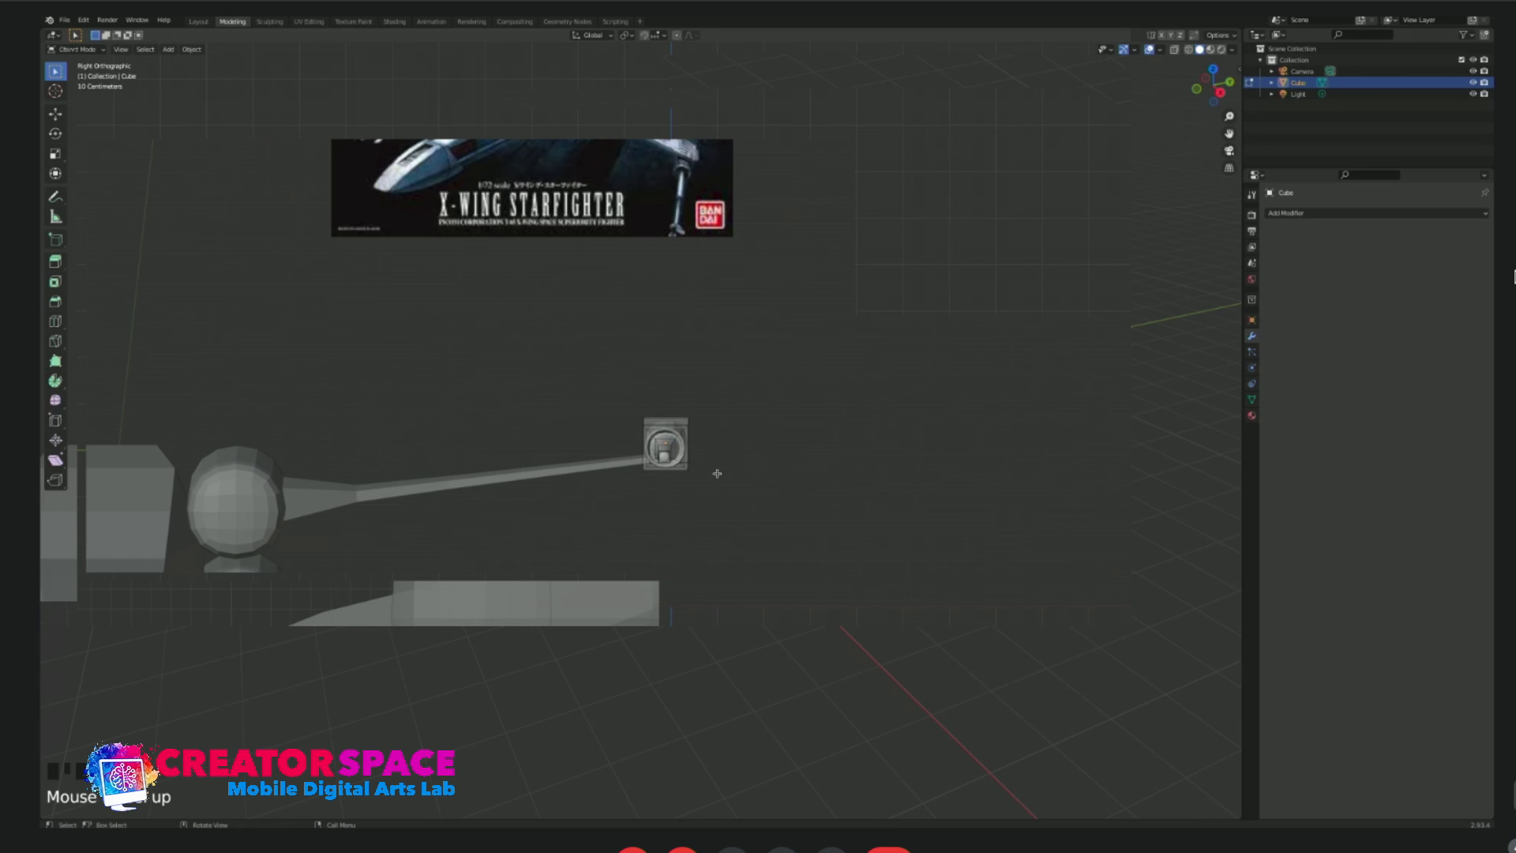
pyautogui.click(687, 485)
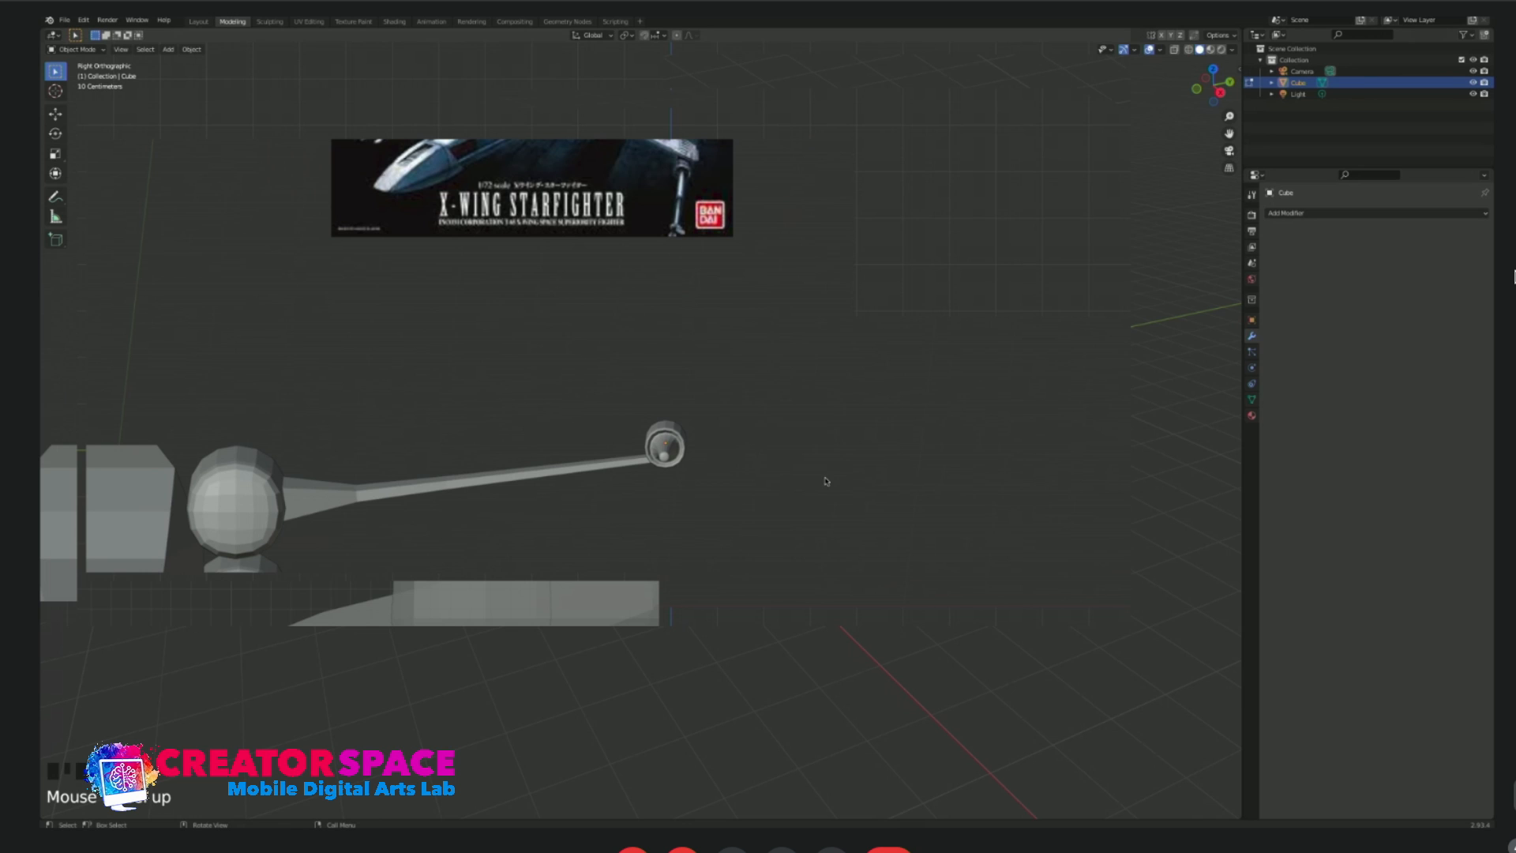
pyautogui.scroll(-3, 764, 568)
pyautogui.click(644, 529)
# Add a cube mesh in front view and move it up and outward from the origin toward the upper wing.
pyautogui.press('KP_1')
pyautogui.scroll(2, 643, 529)
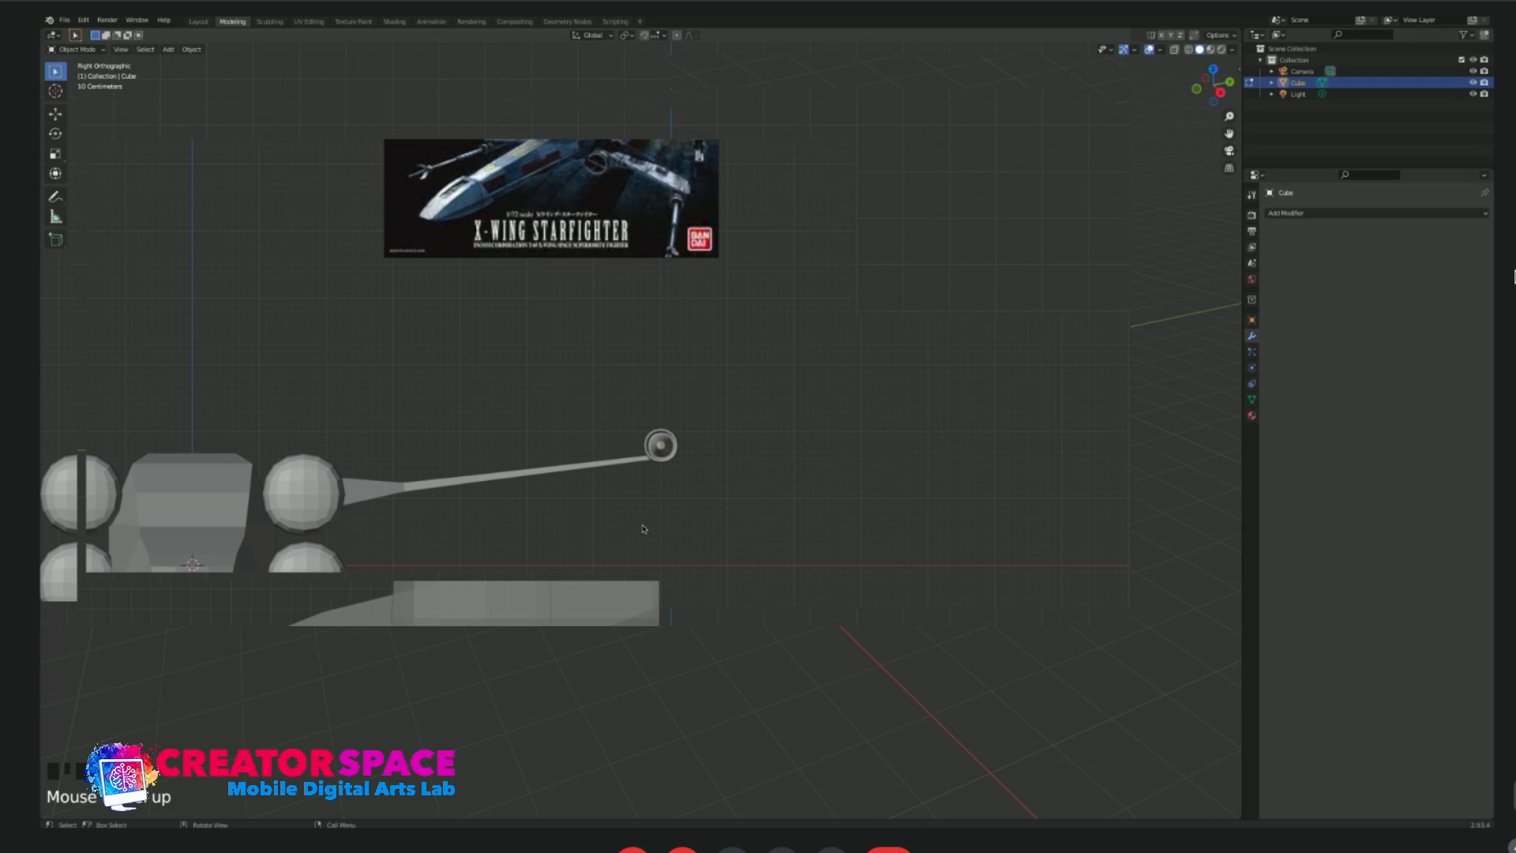
pyautogui.hotkey('shift', 'a')
pyautogui.moveTo(644, 528)
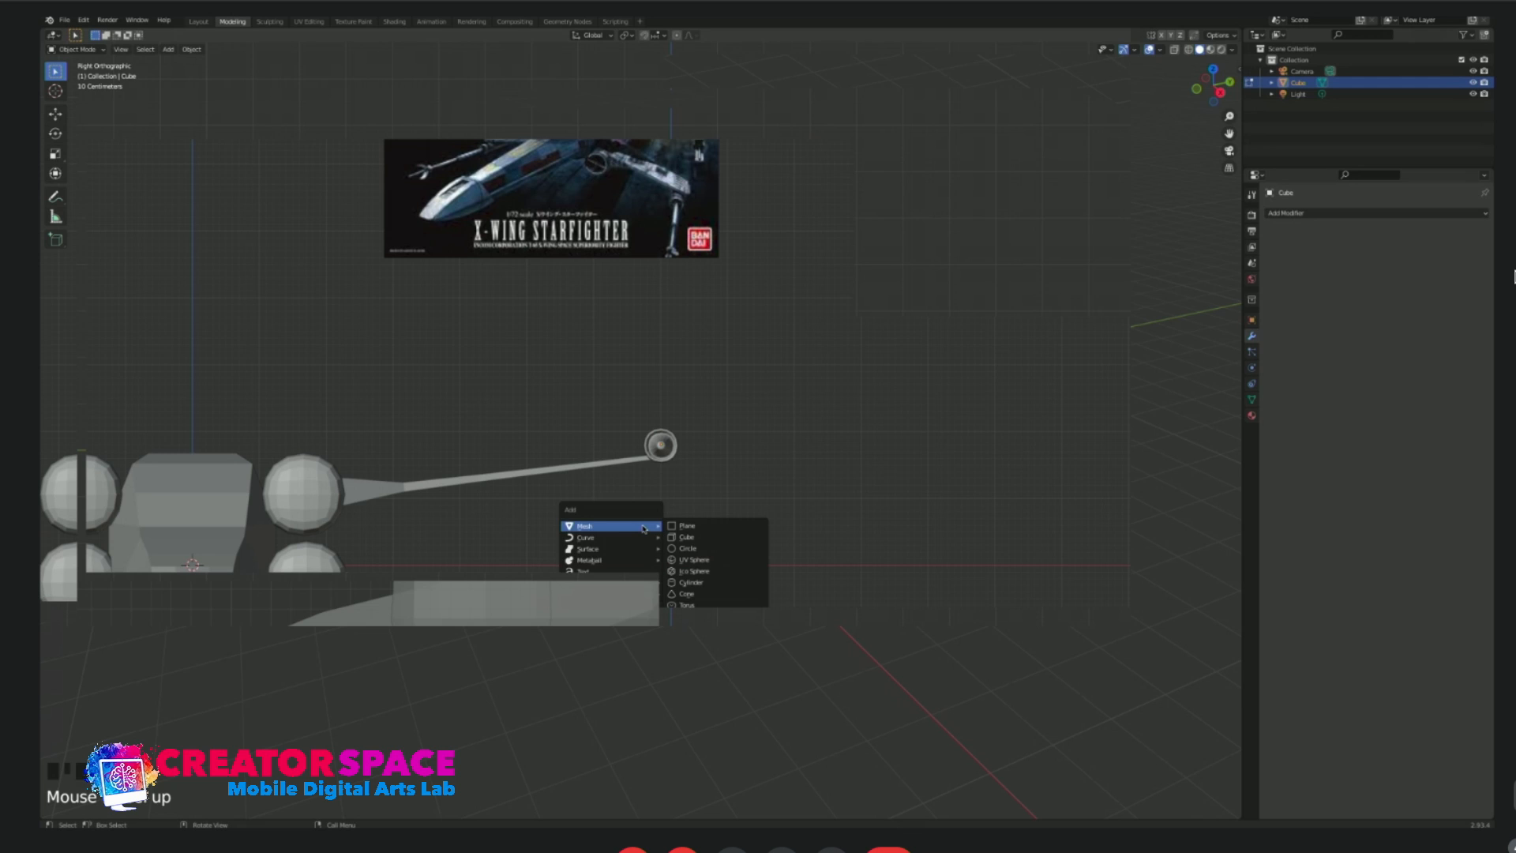
pyautogui.click(685, 537)
pyautogui.press('g')
pyautogui.click(870, 402)
# Flatten the new cube along Y and scale it down into a thin plate, placing it near the cannon's muzzle.
pyautogui.press('KP_3')
pyautogui.press('s')
pyautogui.press('y')
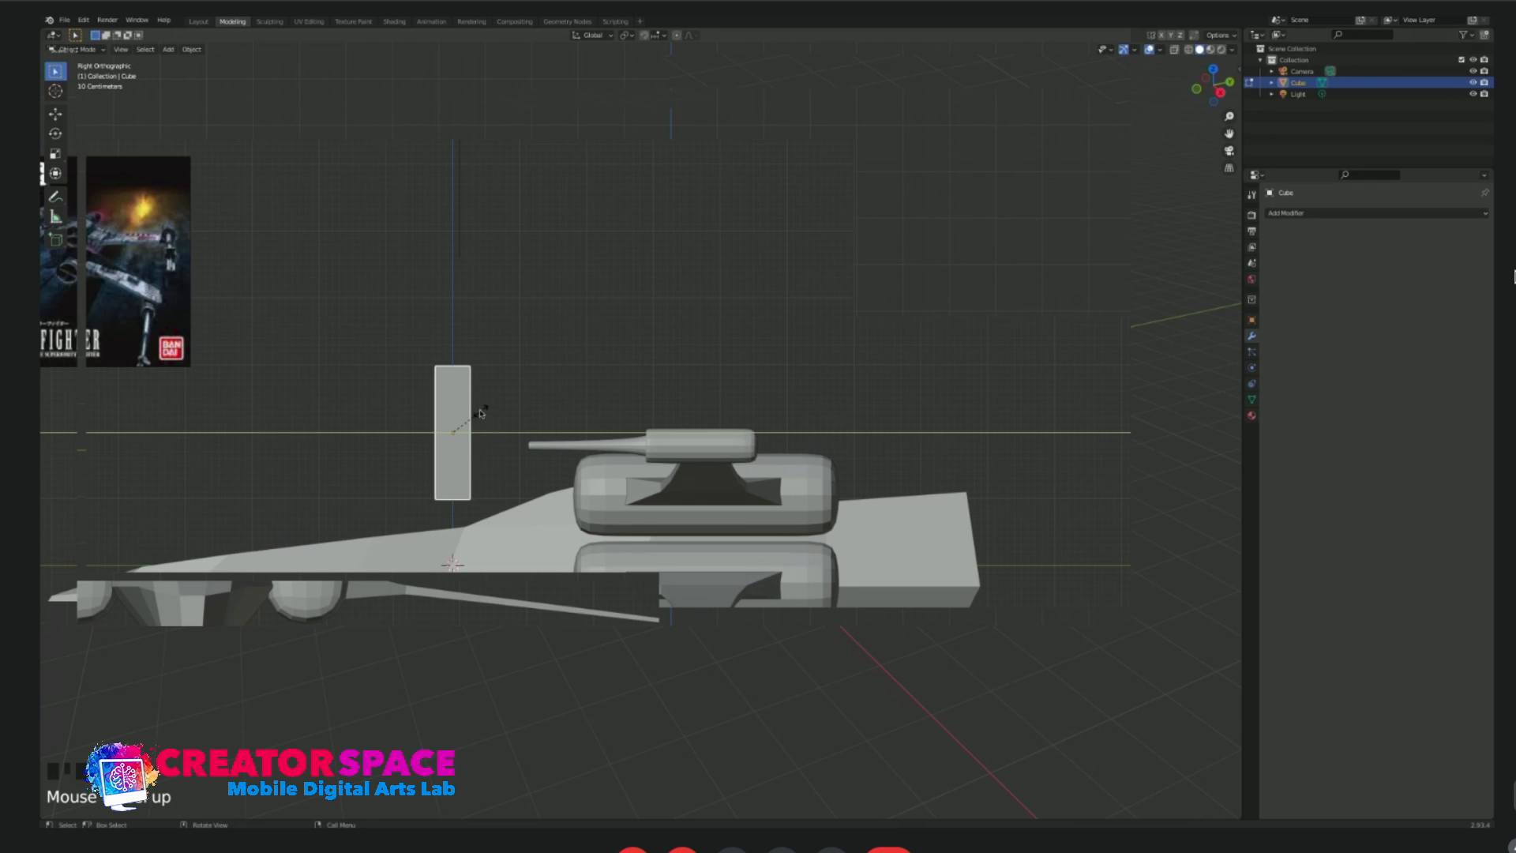
pyautogui.click(463, 428)
pyautogui.press('g')
pyautogui.click(530, 399)
pyautogui.press('s')
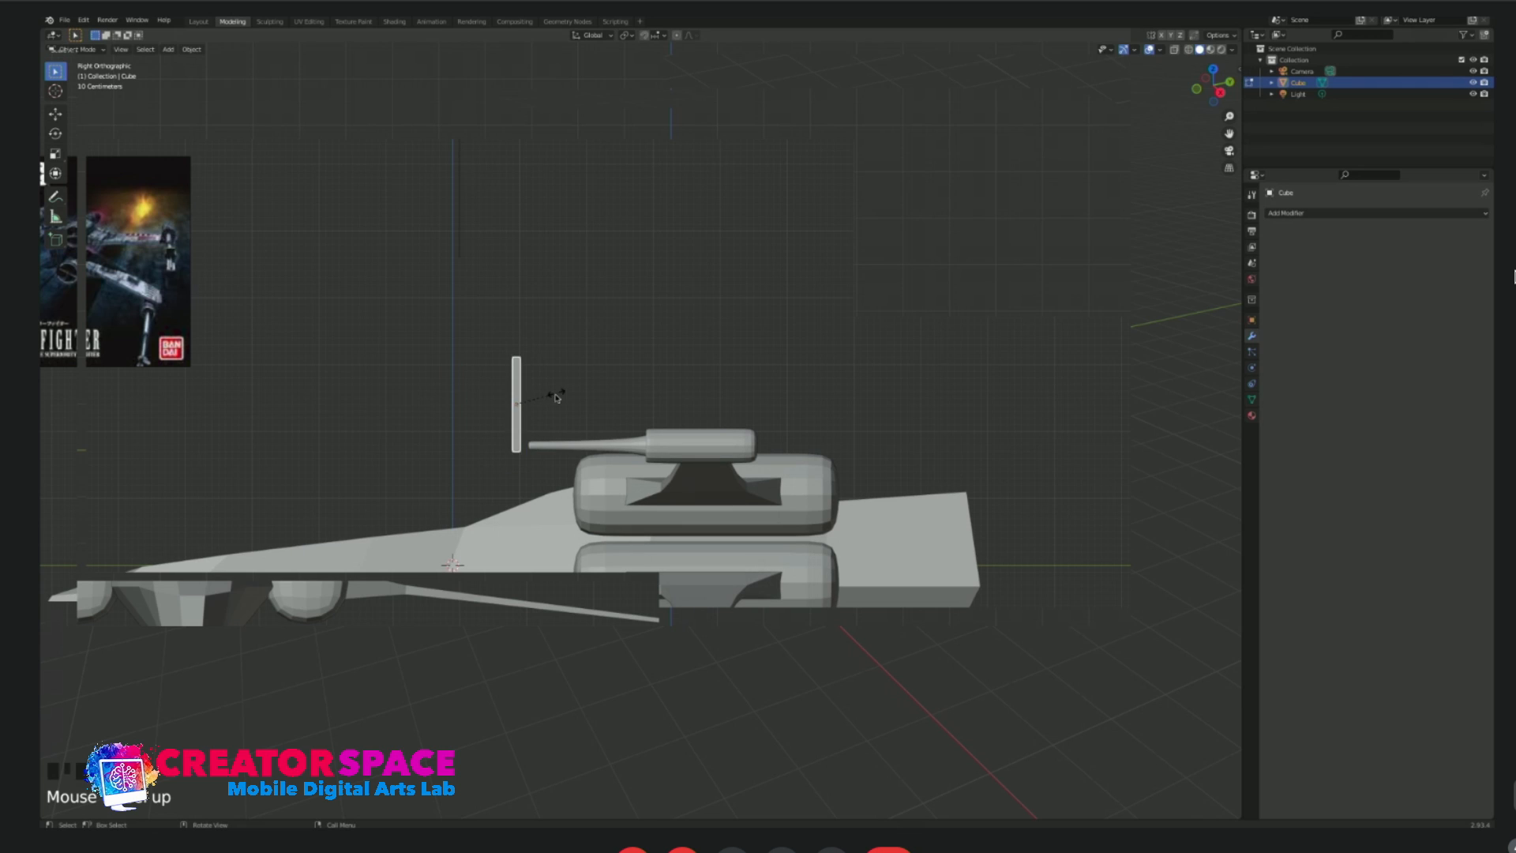
pyautogui.click(540, 406)
pyautogui.press('g')
pyautogui.click(550, 433)
# Center the thin plate on the barrel's tip using the top and front views.
pyautogui.press('KP_7')
pyautogui.press('g')
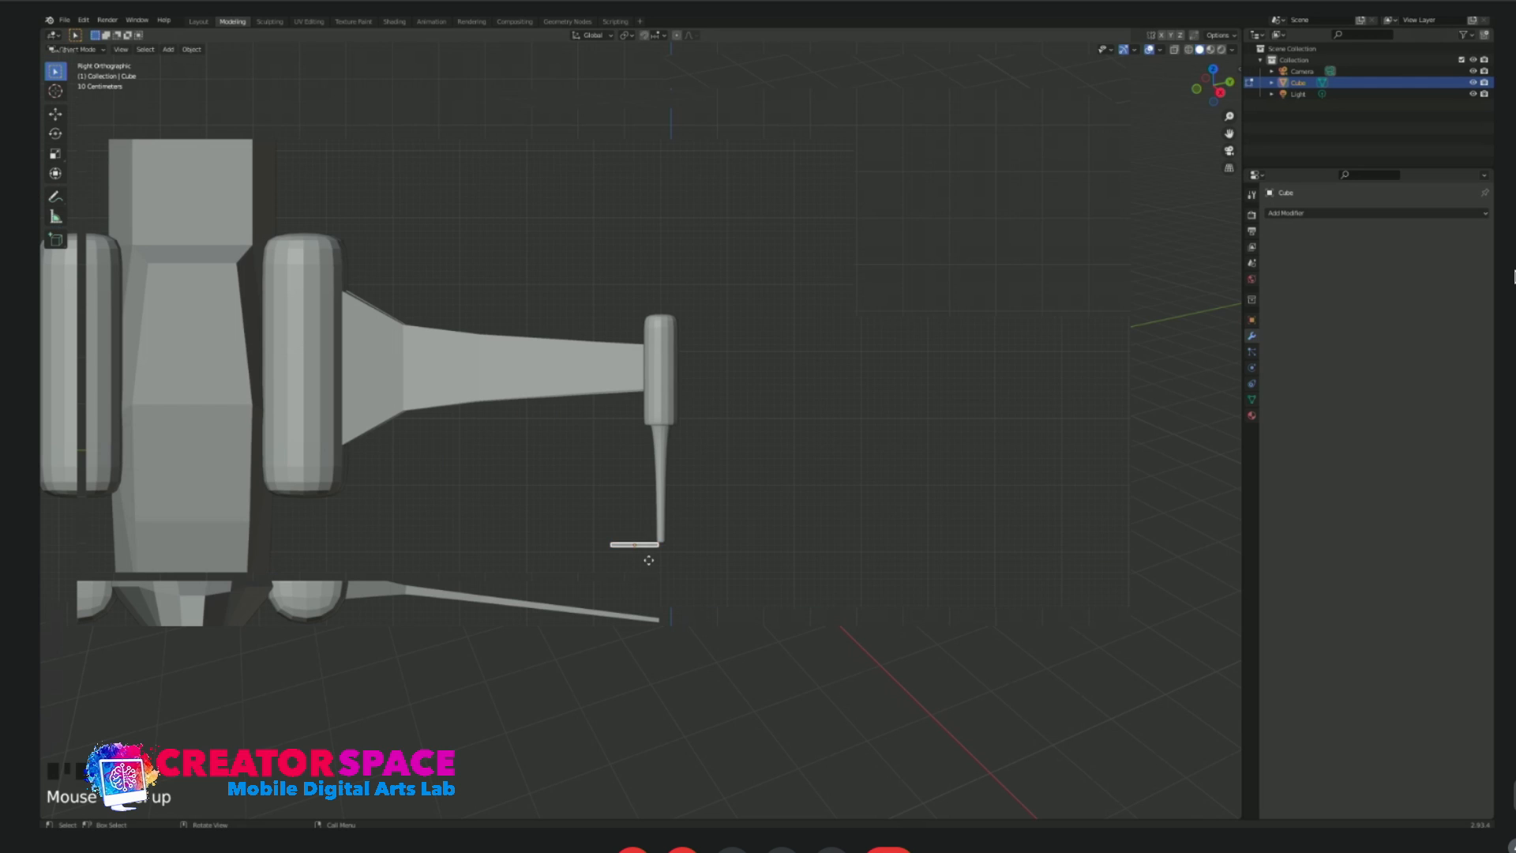
pyautogui.click(677, 558)
pyautogui.press('g')
pyautogui.press('y')
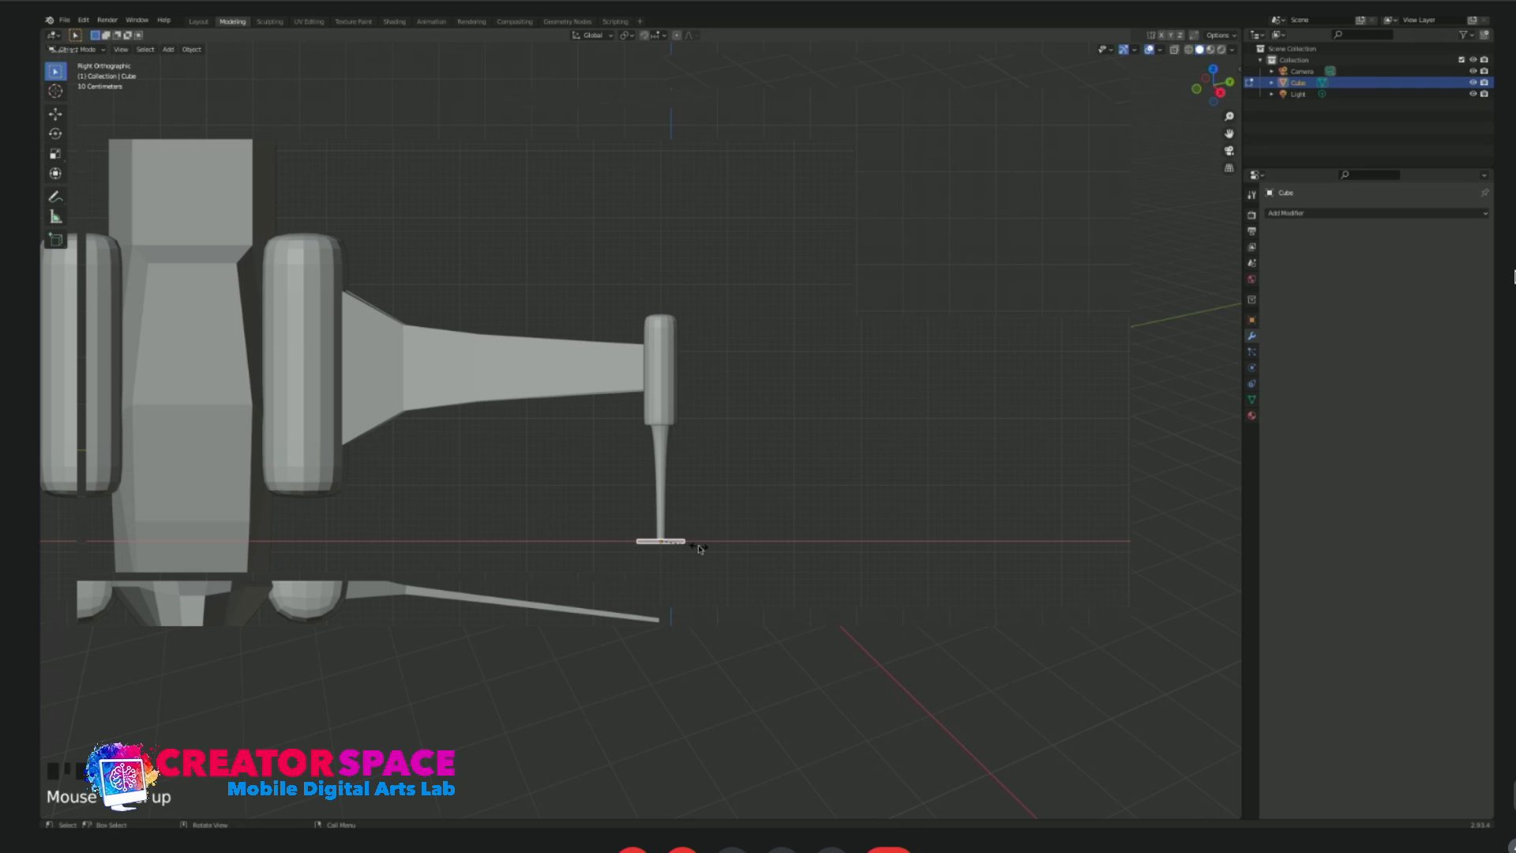
pyautogui.click(685, 549)
pyautogui.press('KP_1')
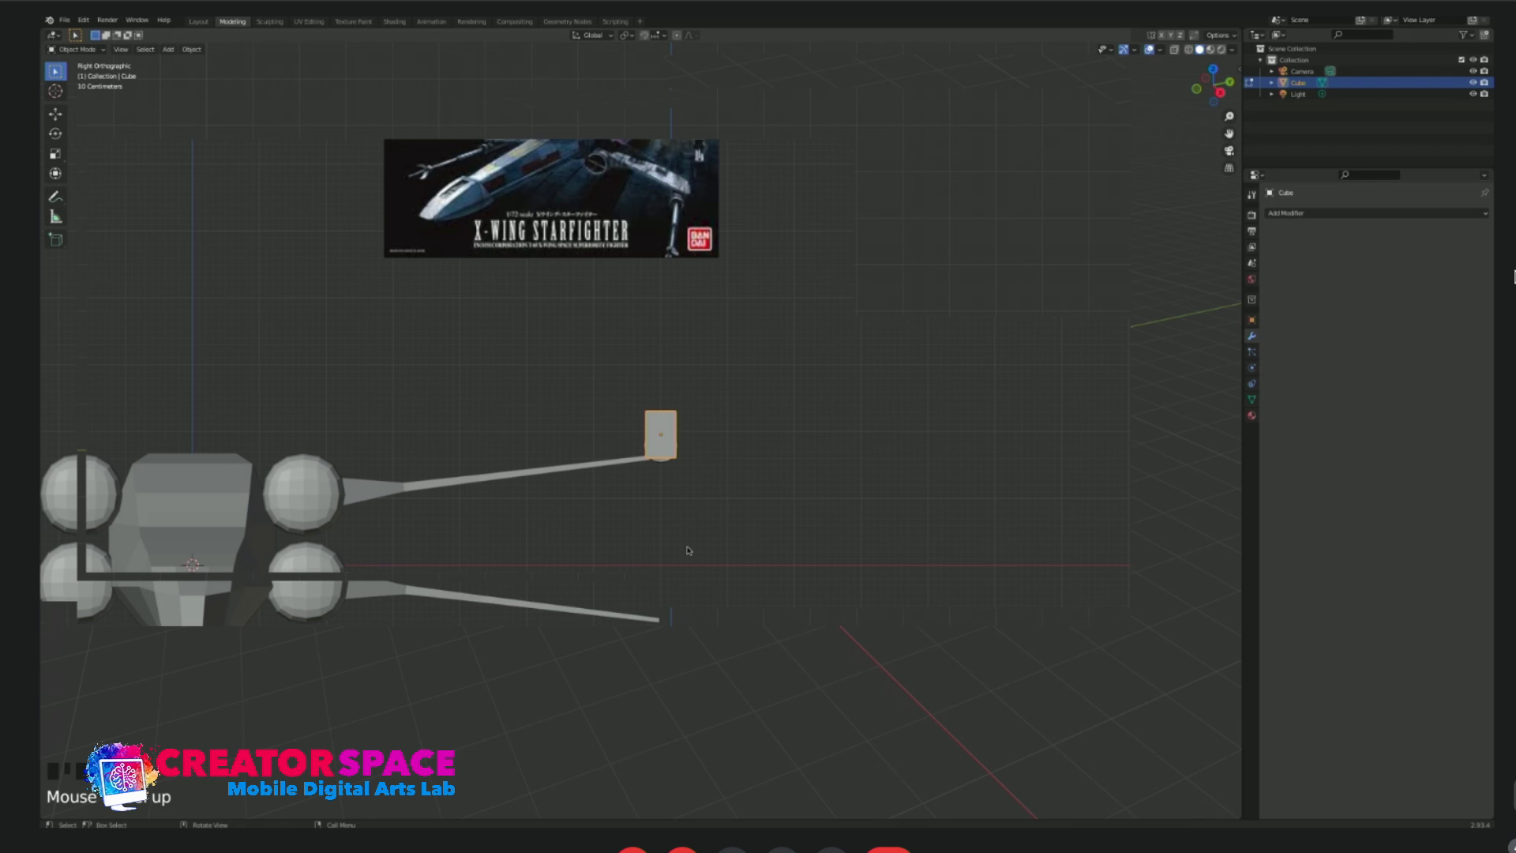
pyautogui.press('g')
pyautogui.click(701, 433)
# Add a horizontal loop cut across the plate and slide it below the middle.
pyautogui.scroll(5, 695, 444)
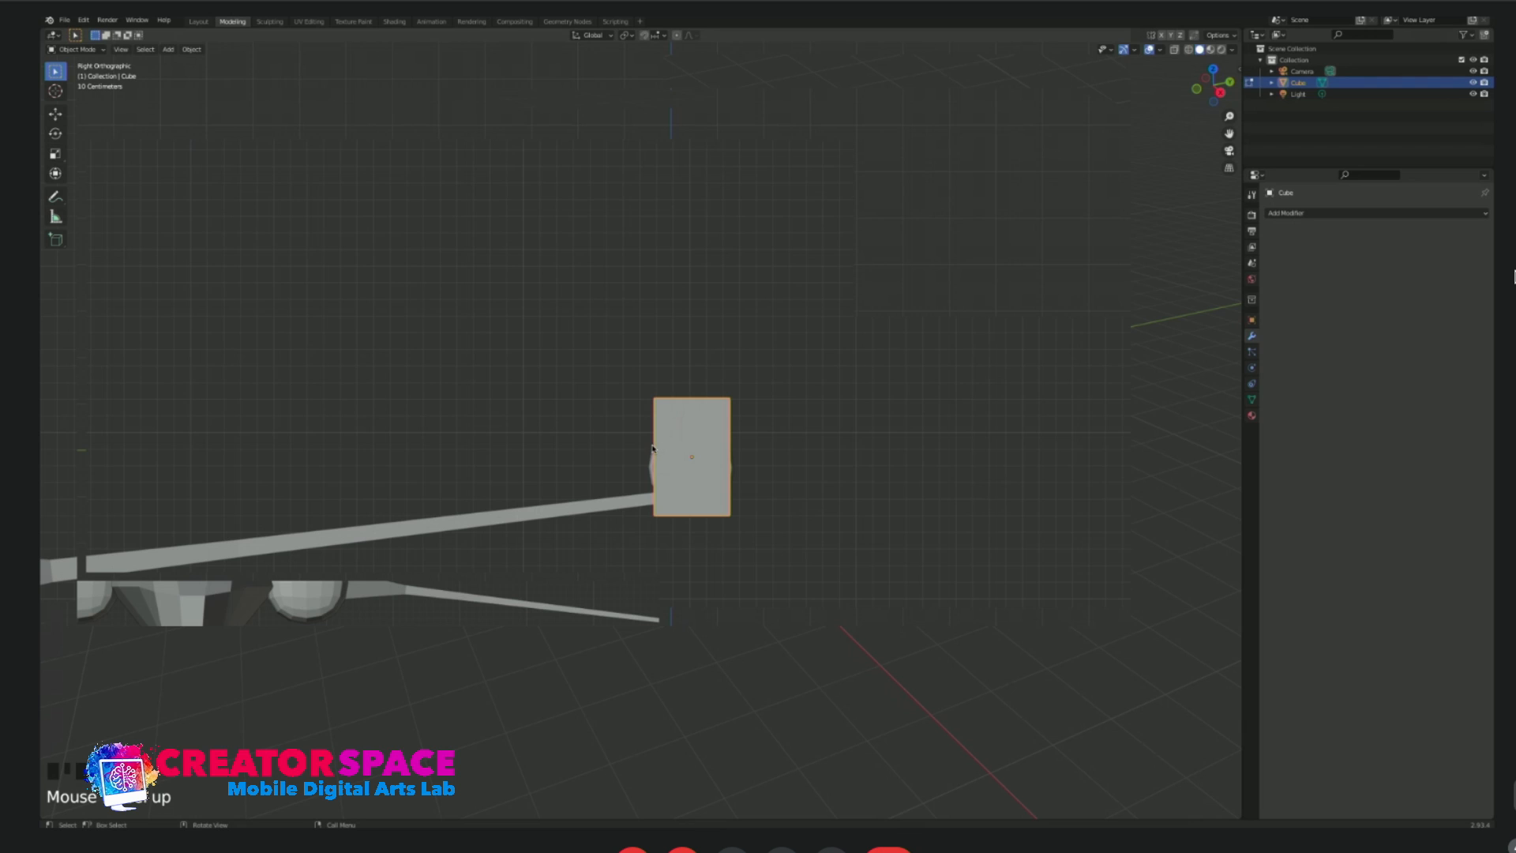
pyautogui.press('Tab')
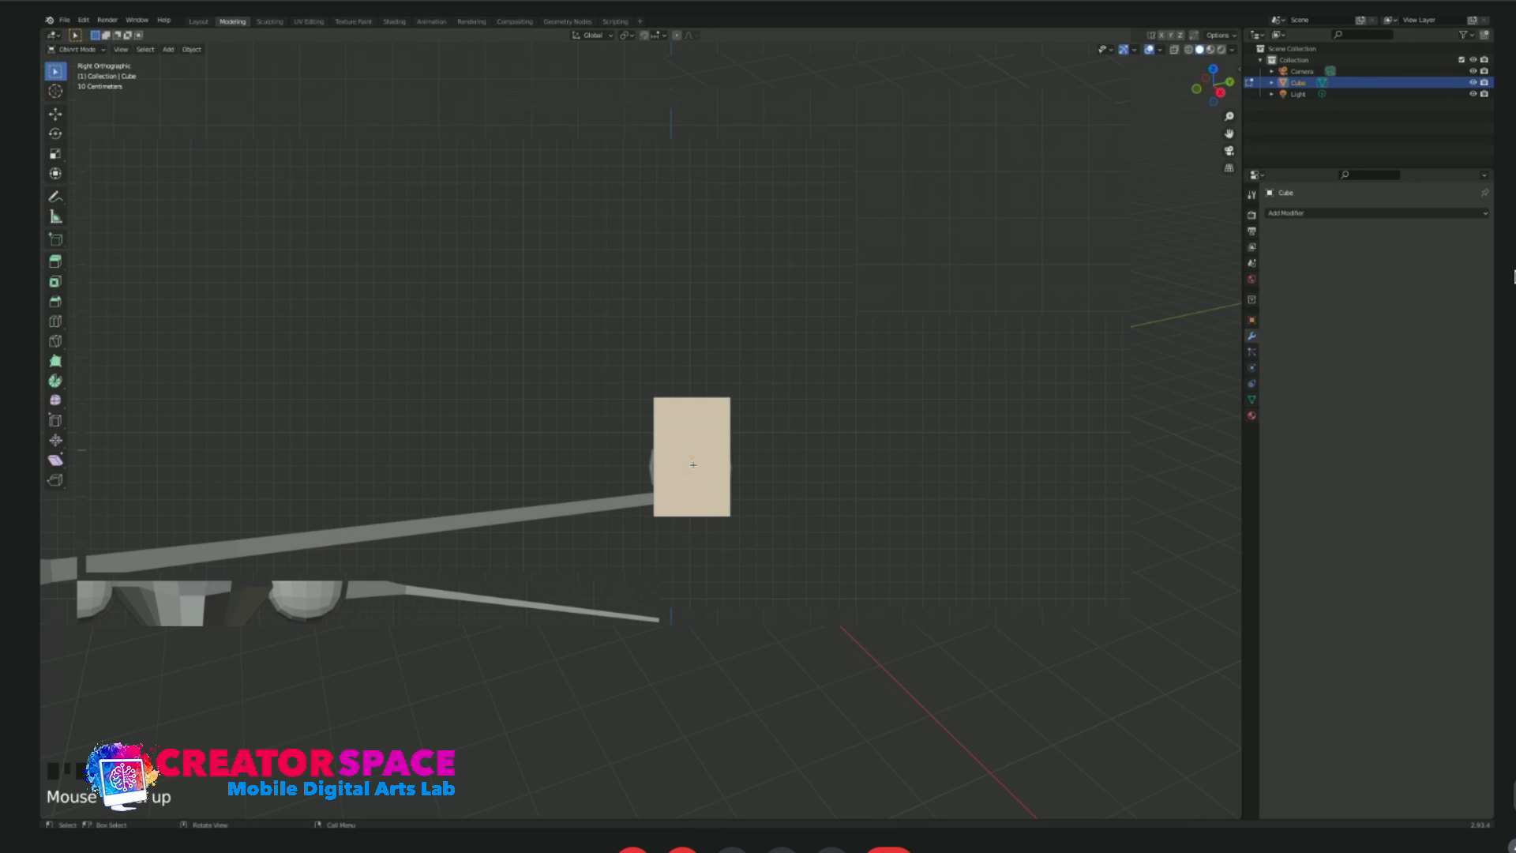
pyautogui.moveTo(687, 463); pyautogui.dragTo(786, 495, button='middle')
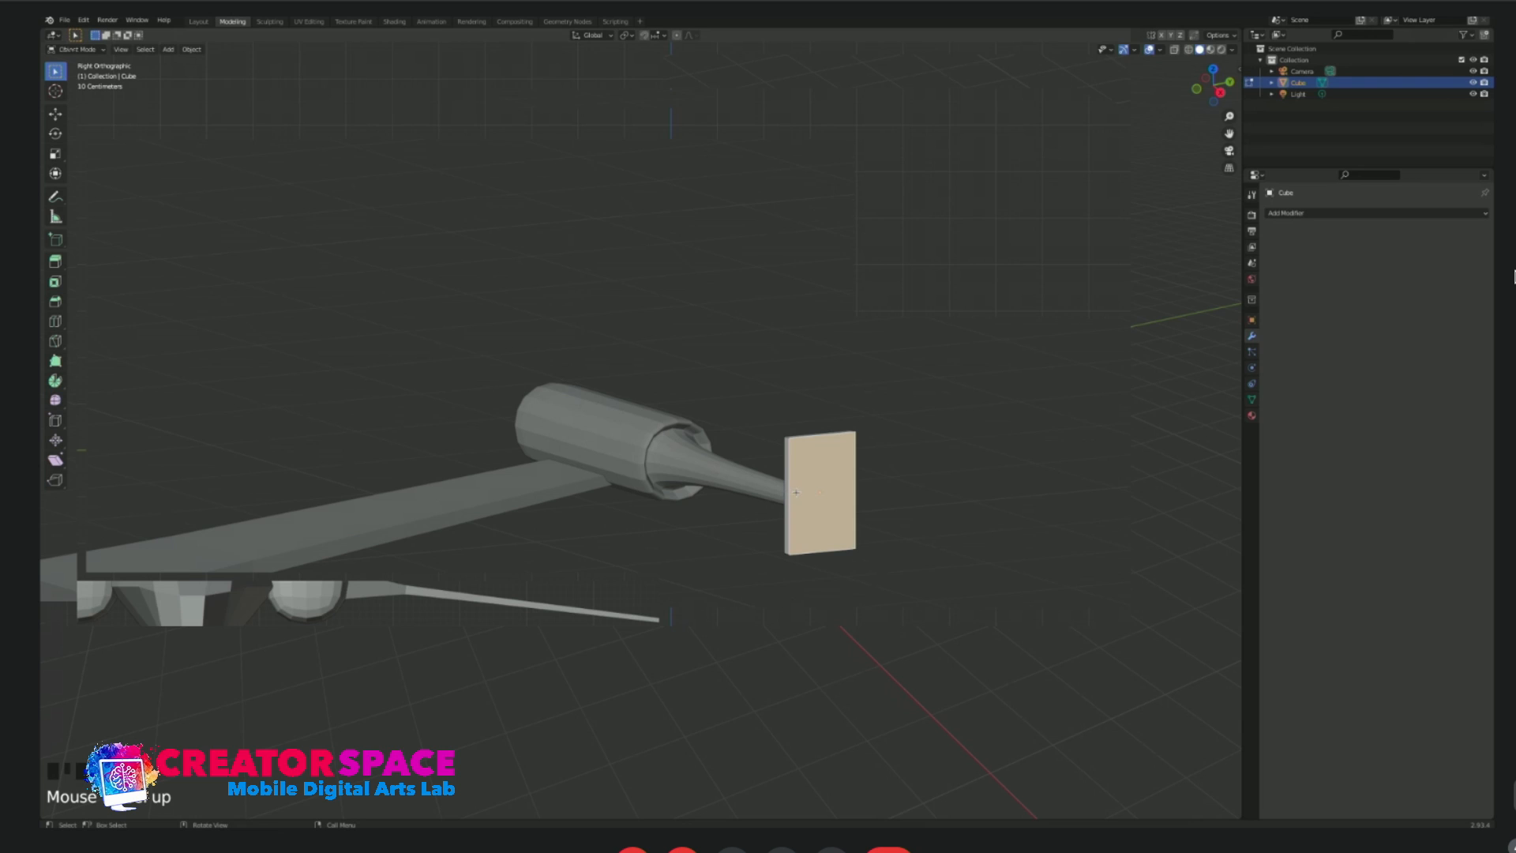
pyautogui.hotkey('ctrl', 'r')
pyautogui.click(799, 496)
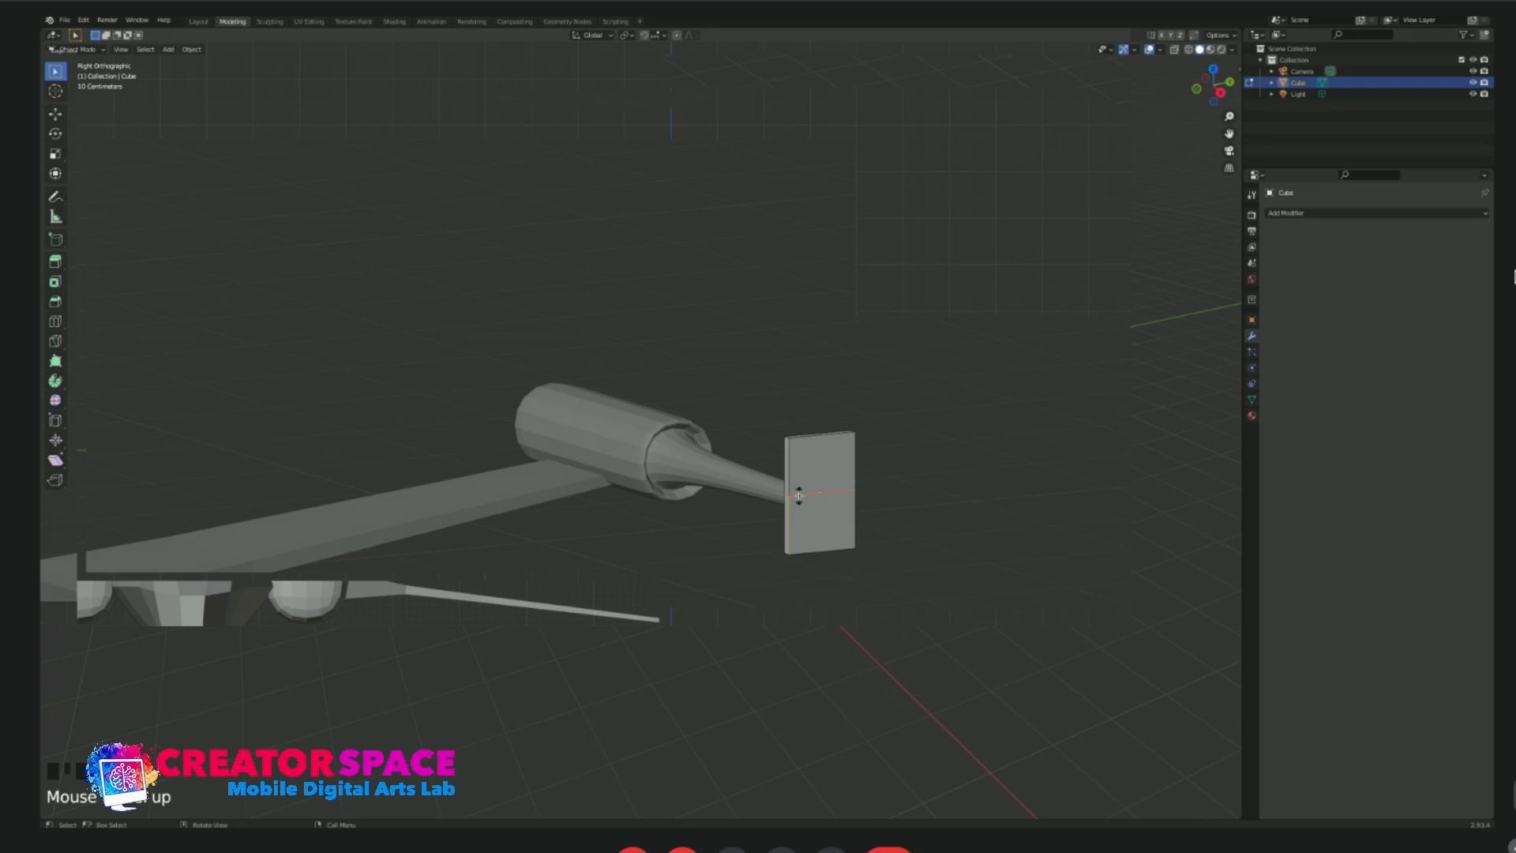
pyautogui.click(797, 519)
# Select the plate's bottom vertices and move them forward in side view to bend the lower section, then leave edit mode.
pyautogui.hotkey('alt', 'z')
pyautogui.moveTo(745, 531)
pyautogui.mouseDown()
pyautogui.moveTo(908, 592)
pyautogui.moveTo(881, 573)
pyautogui.mouseUp()
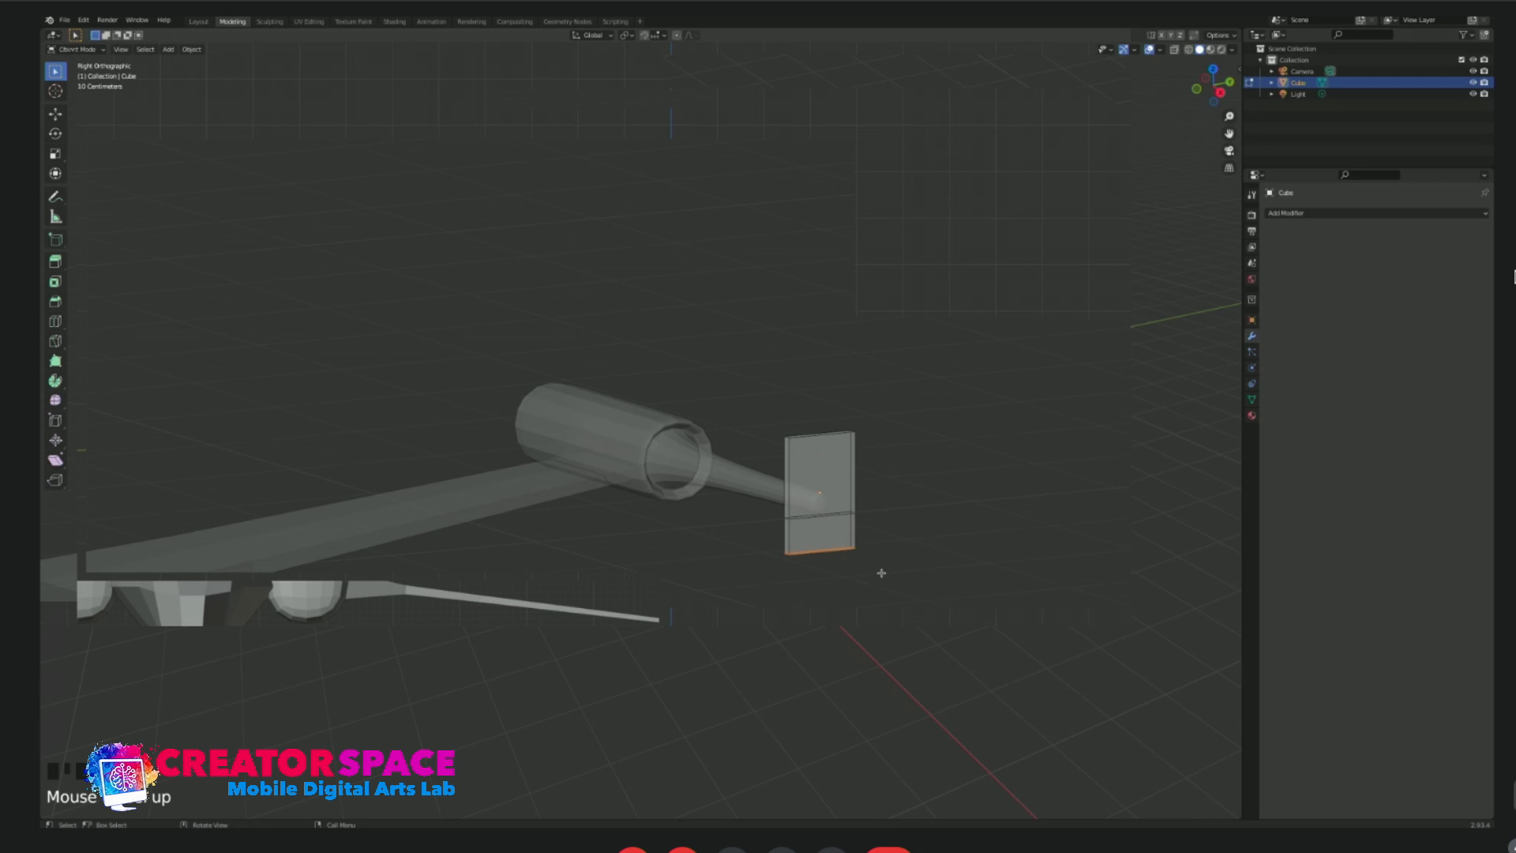
pyautogui.press('1')
pyautogui.press('KP_3')
pyautogui.press('g')
pyautogui.click(386, 530)
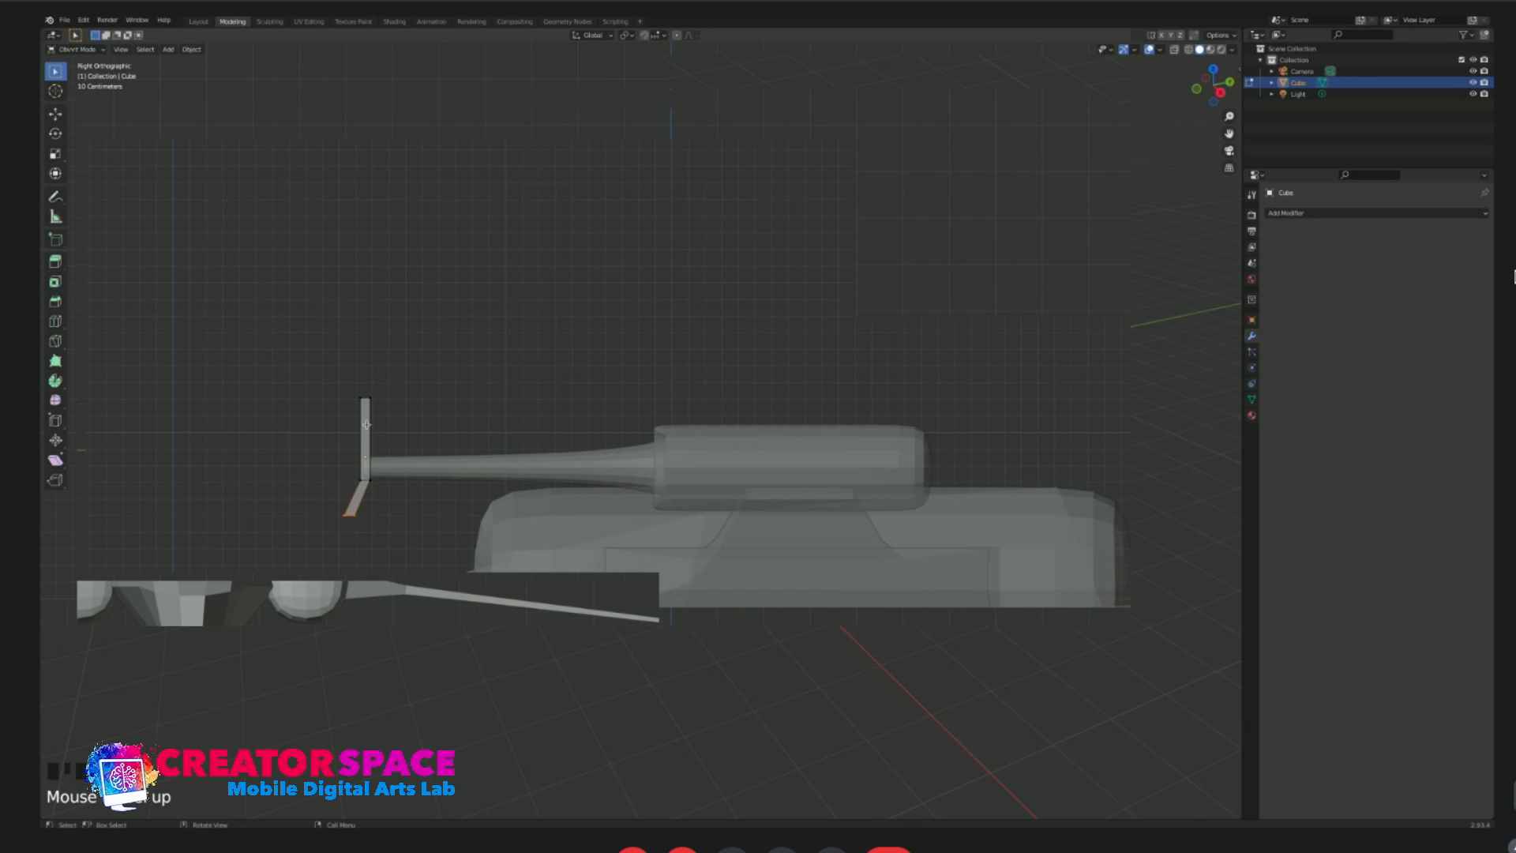
pyautogui.press('Tab')
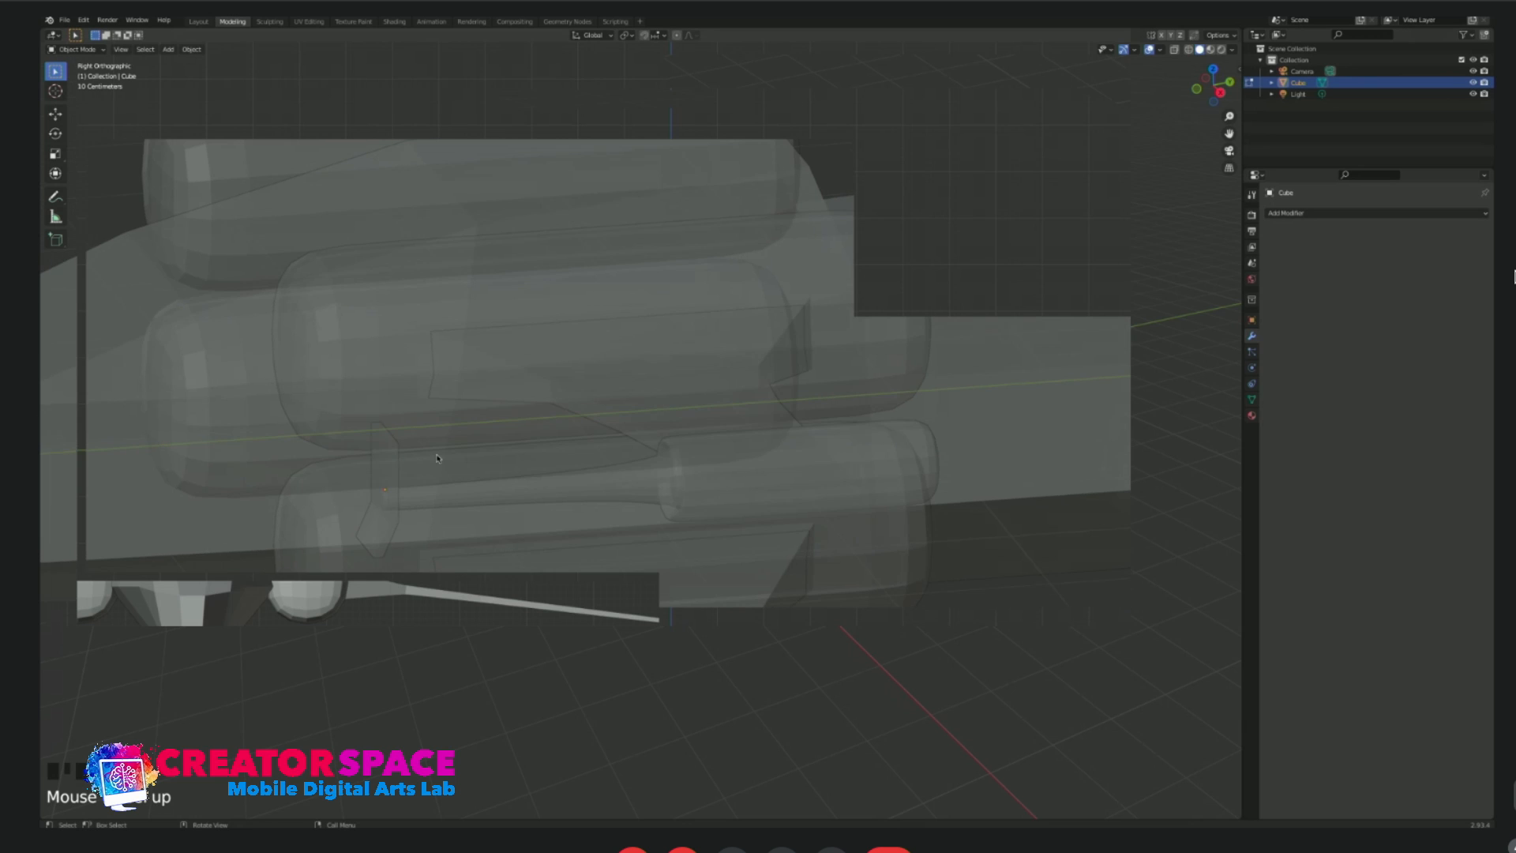
# Examine the bent plate and cannon from several angles against the reference image.
pyautogui.moveTo(438, 458); pyautogui.dragTo(379, 455, button='middle')
pyautogui.hotkey('alt', 'z')
pyautogui.scroll(-3, 477, 447)
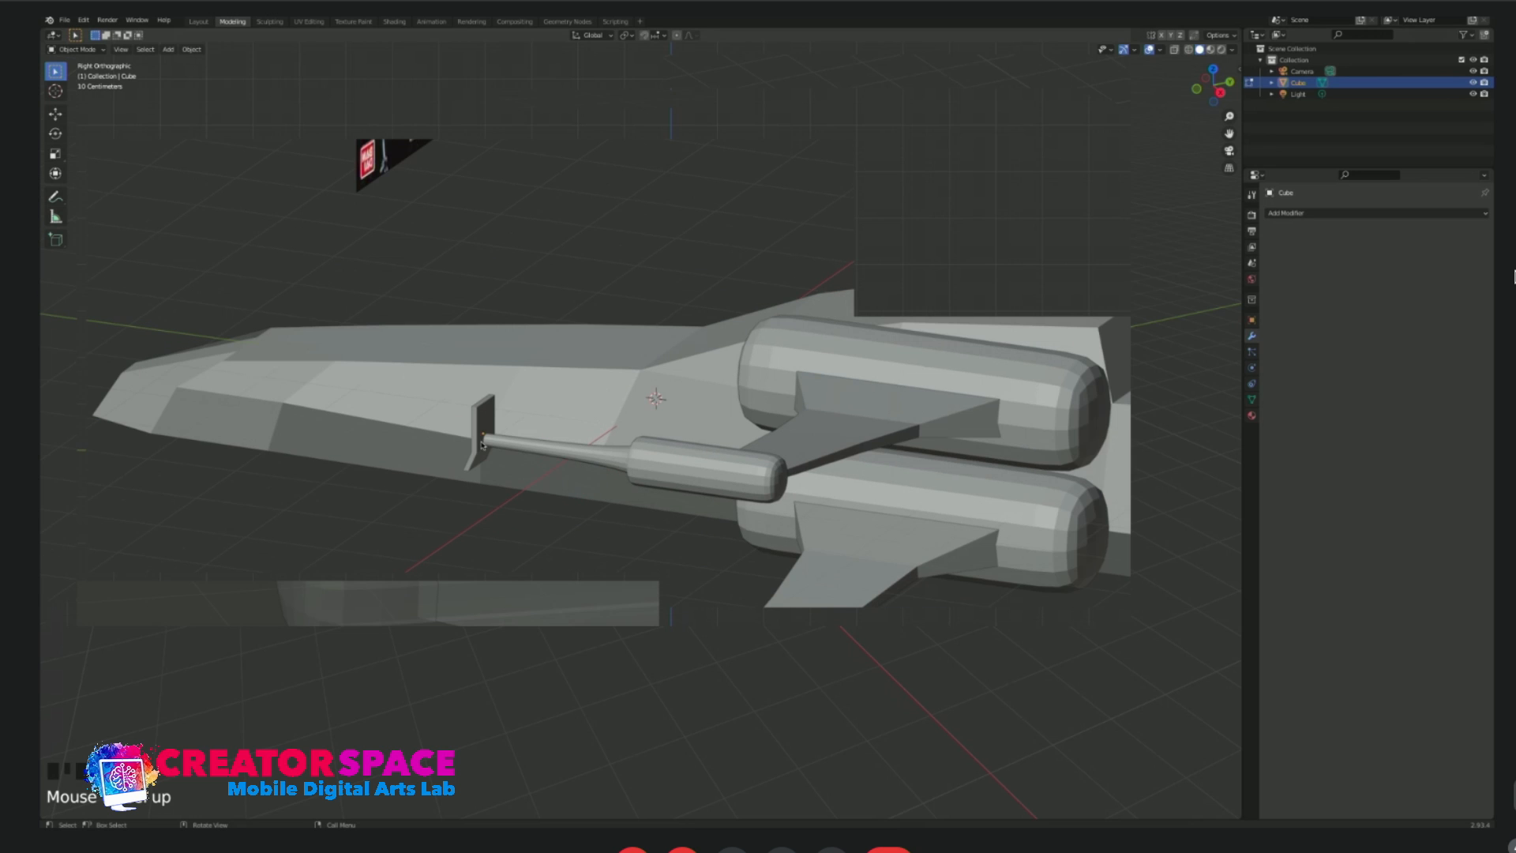
pyautogui.scroll(2, 437, 374)
pyautogui.moveTo(437, 375); pyautogui.dragTo(599, 402, button='middle')
pyautogui.scroll(-1, 779, 239)
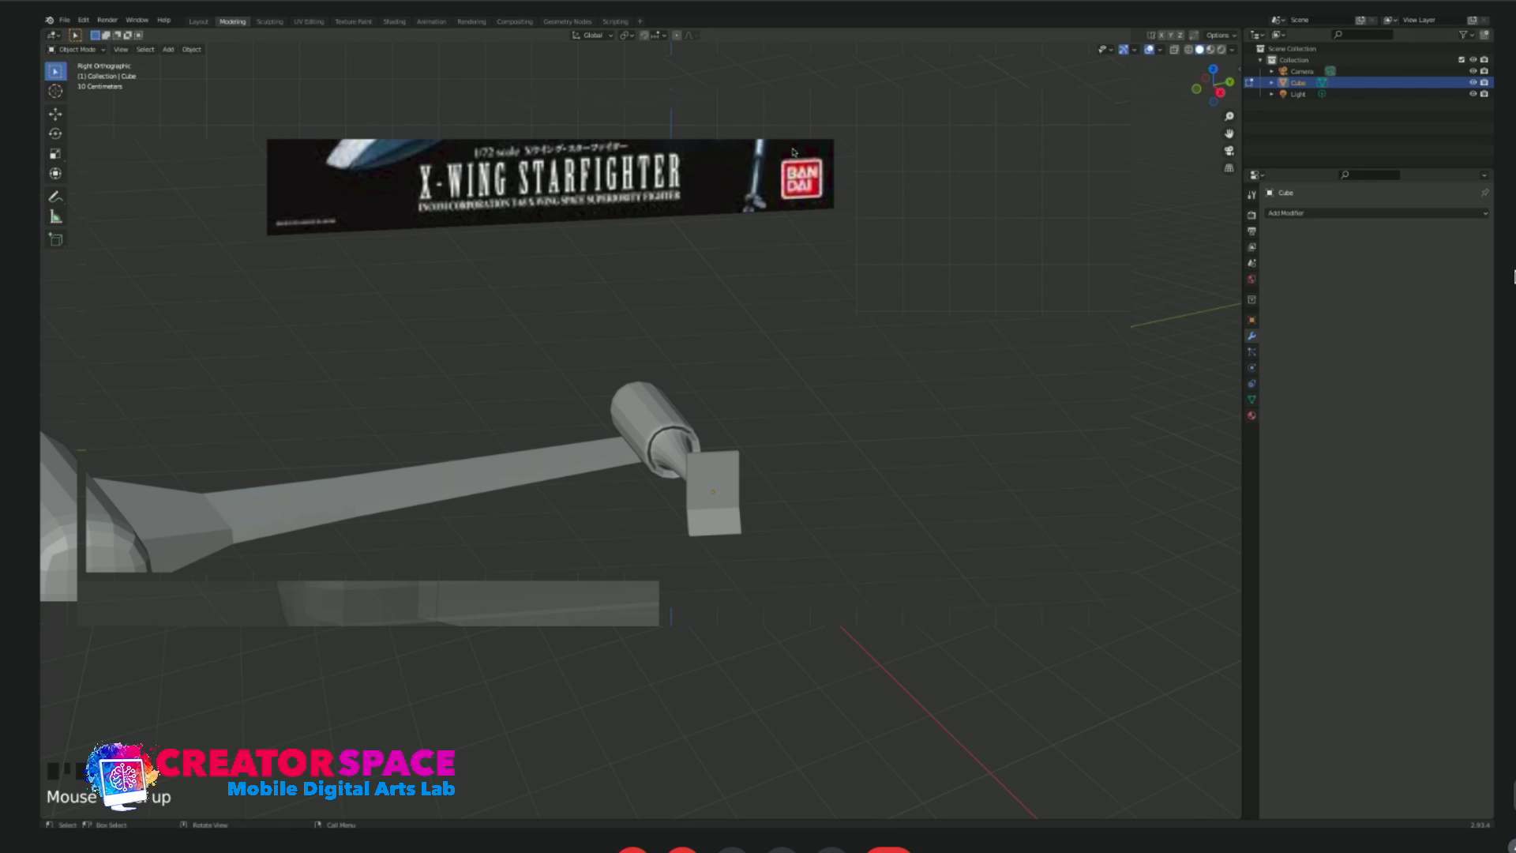
pyautogui.moveTo(746, 194); pyautogui.dragTo(347, 229, button='middle')
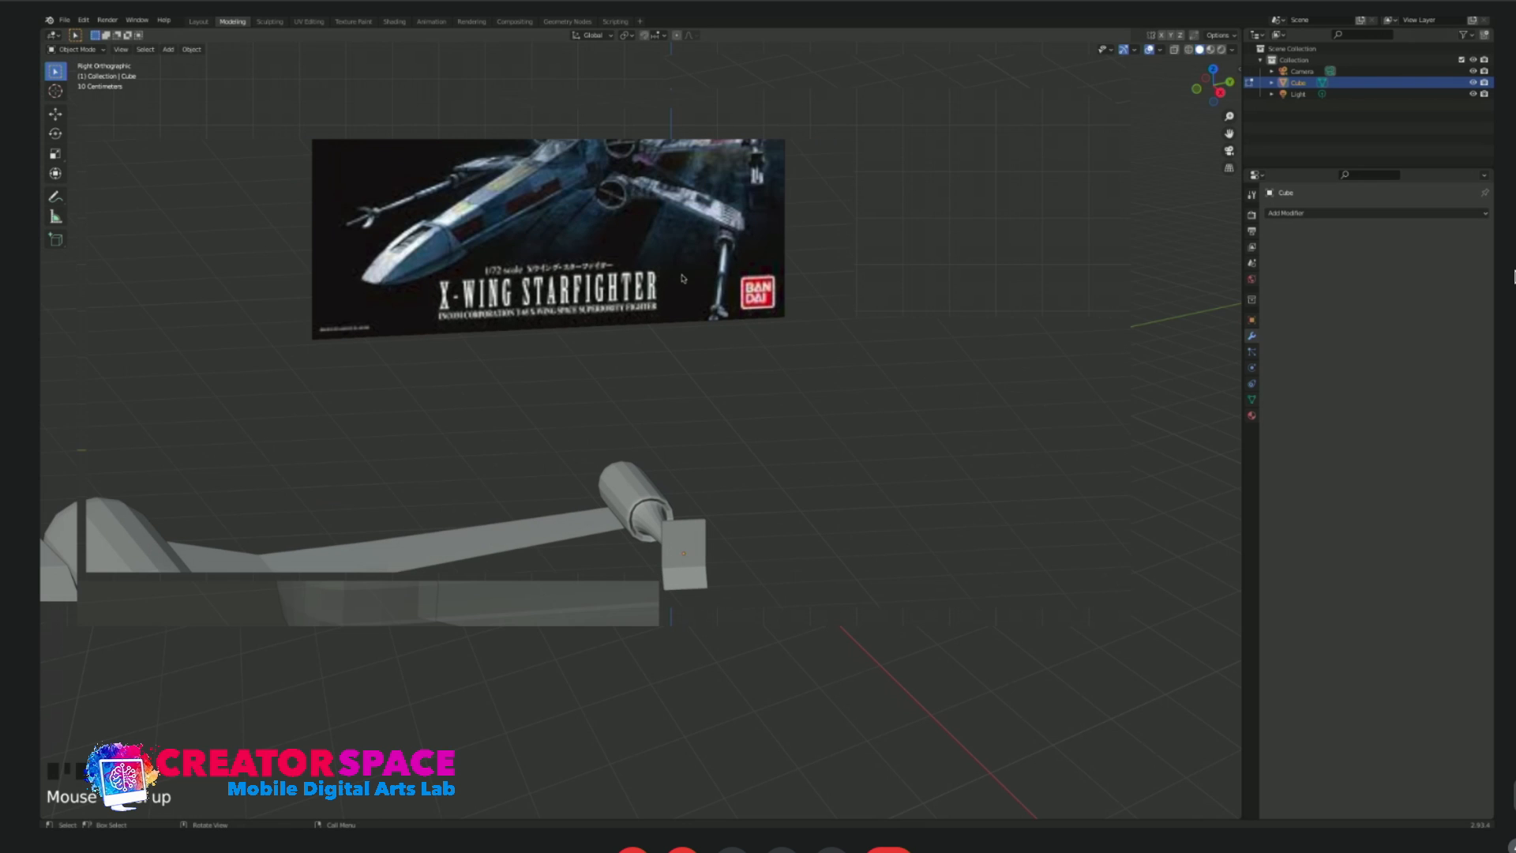
pyautogui.moveTo(757, 610); pyautogui.dragTo(733, 582, button='middle')
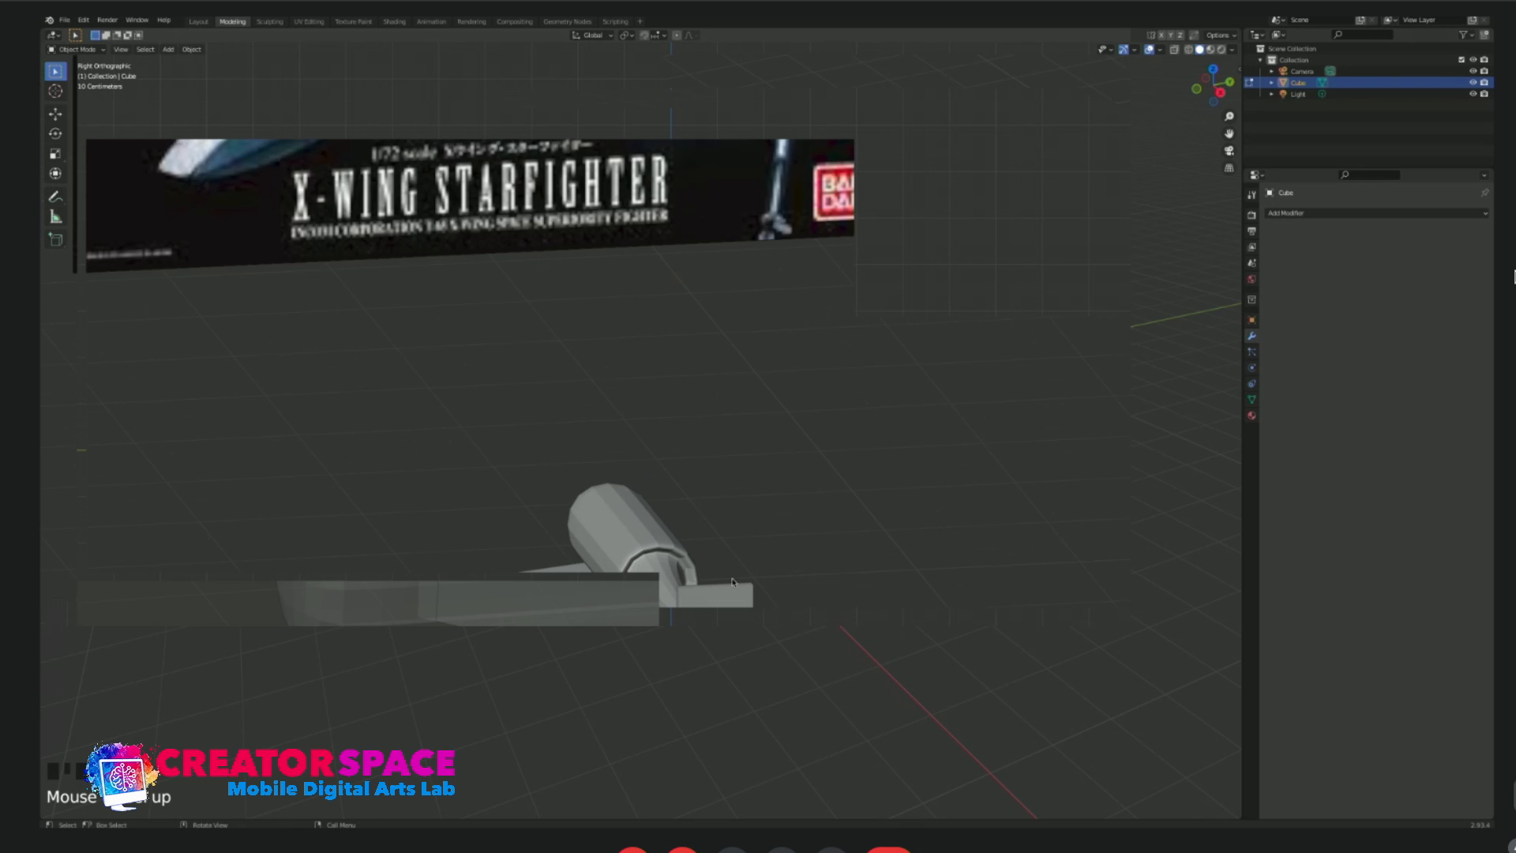
pyautogui.moveTo(652, 614); pyautogui.dragTo(510, 606, button='middle')
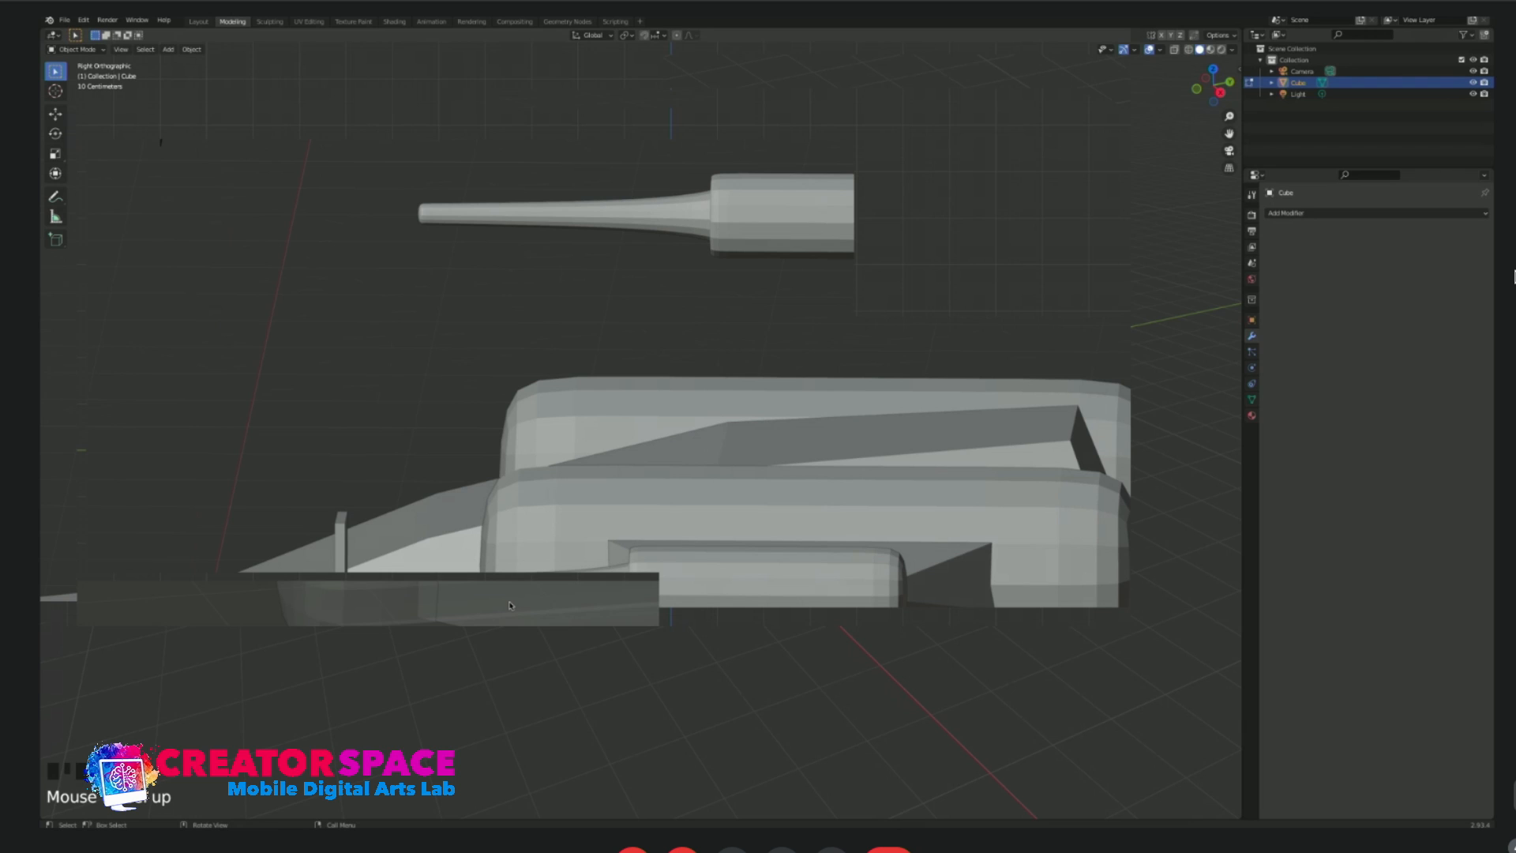
pyautogui.moveTo(419, 541); pyautogui.dragTo(424, 519, button='middle')
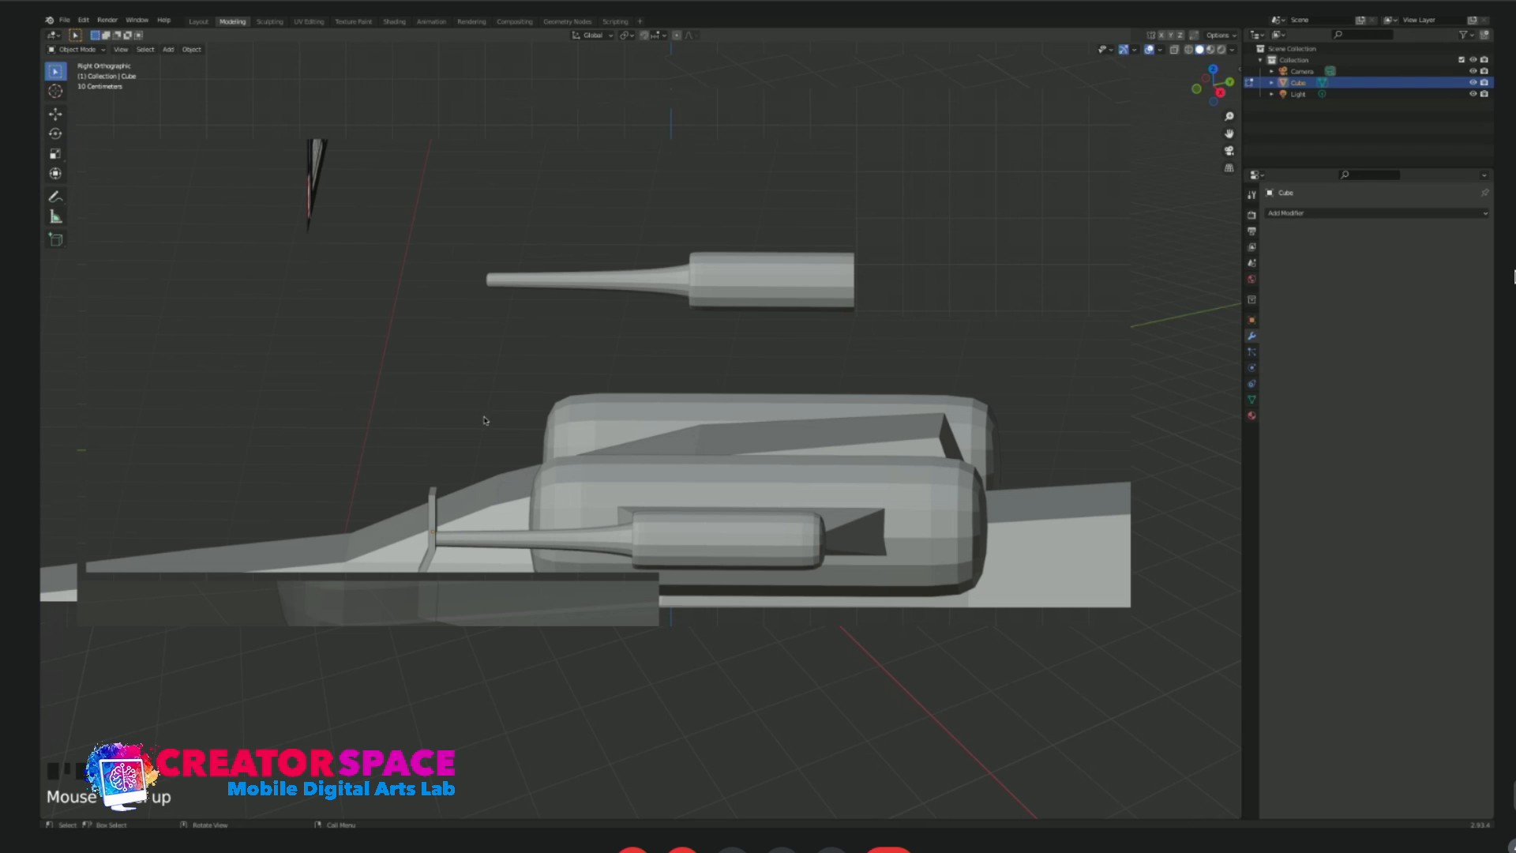
pyautogui.scroll(2, 424, 545)
pyautogui.keyDown('shift'); pyautogui.moveTo(407, 517); pyautogui.dragTo(628, 467, button='middle'); pyautogui.keyUp('shift')
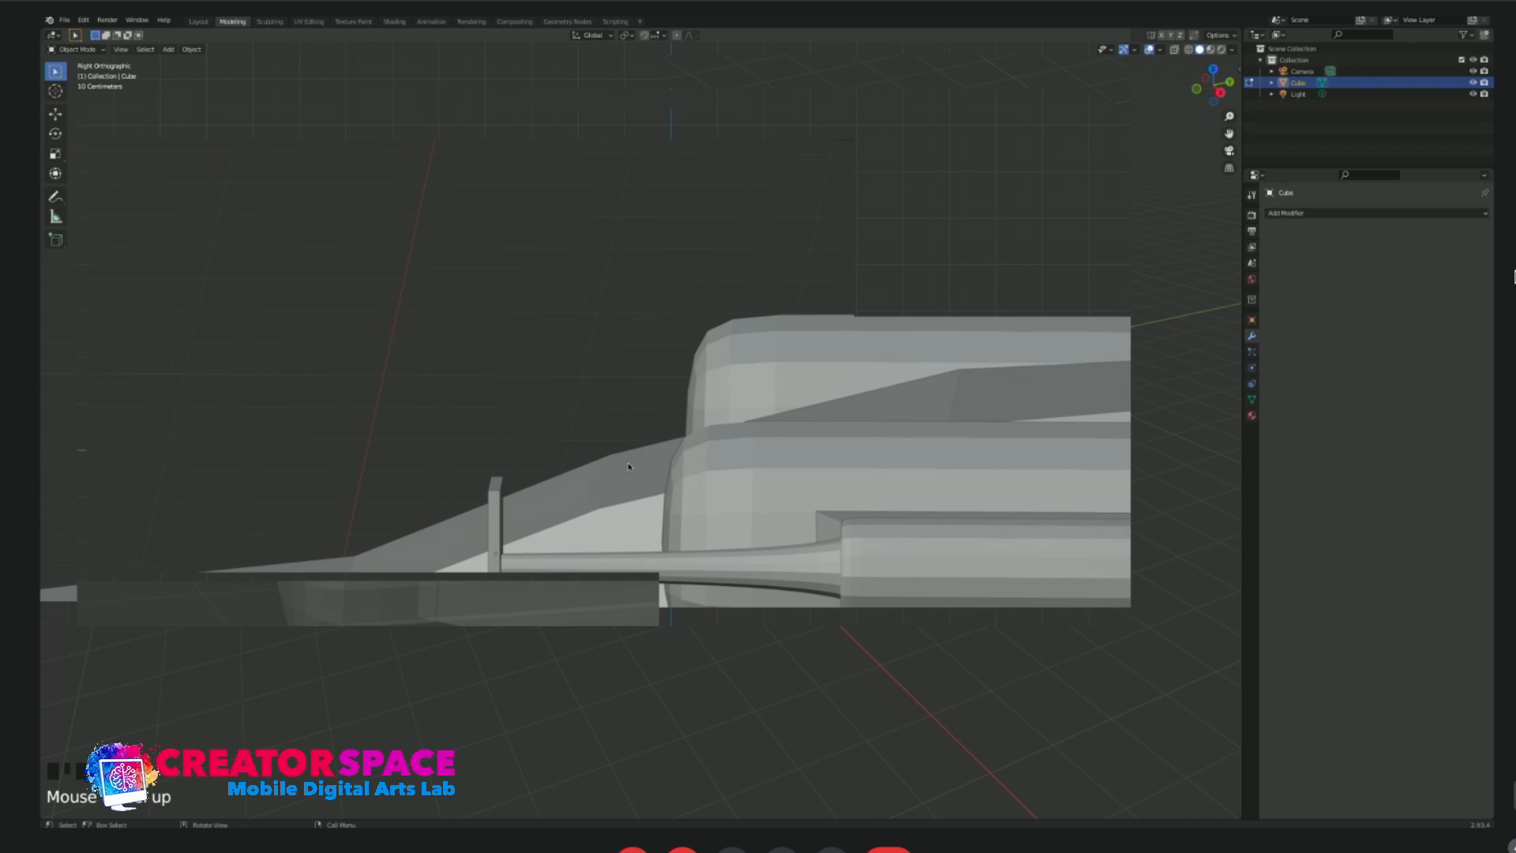
pyautogui.scroll(-2, 505, 435)
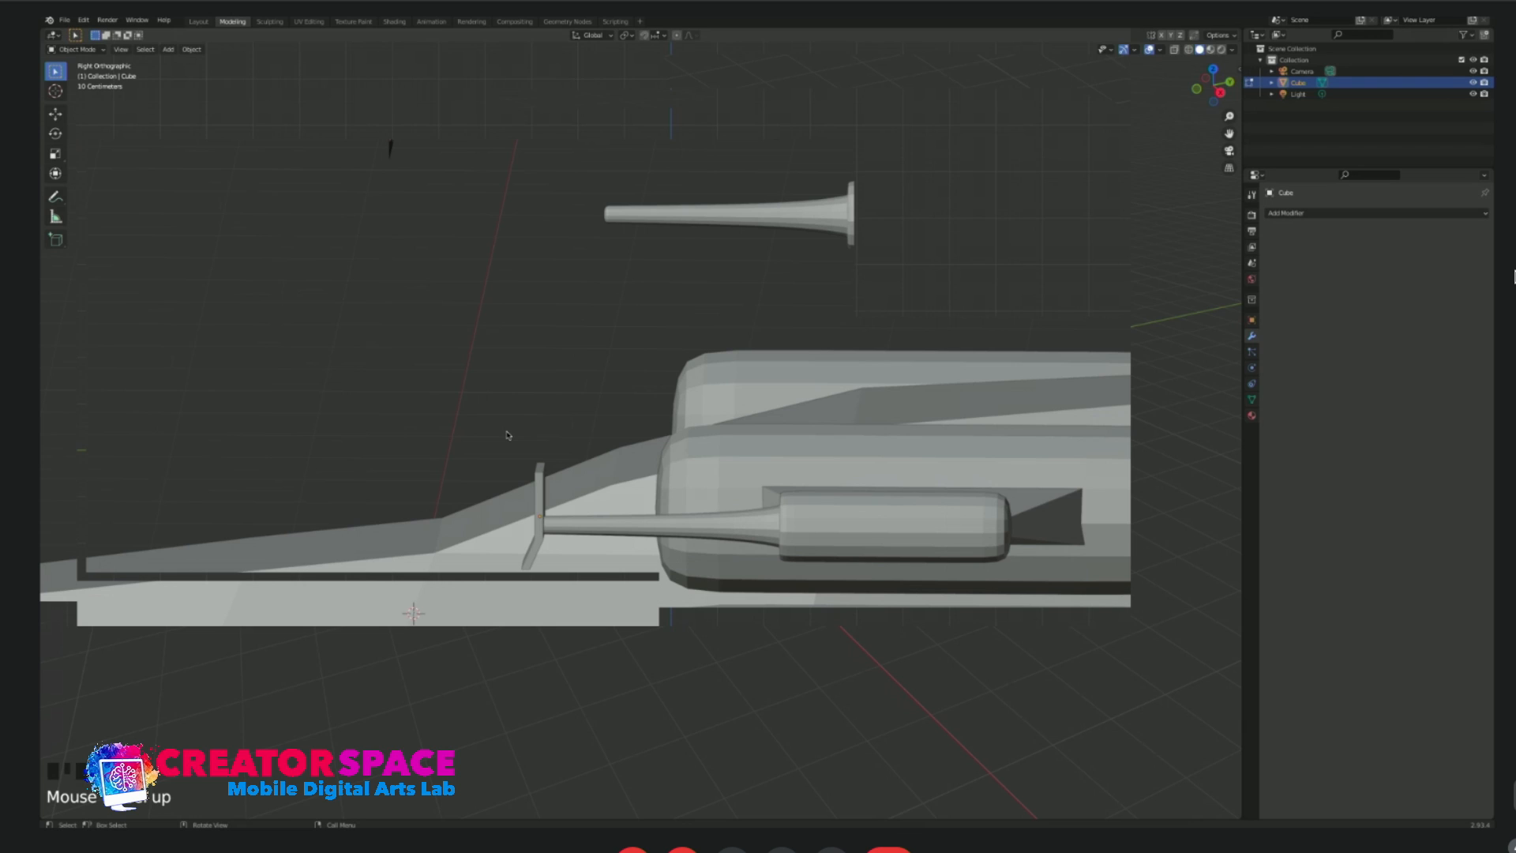
pyautogui.scroll(1, 513, 550)
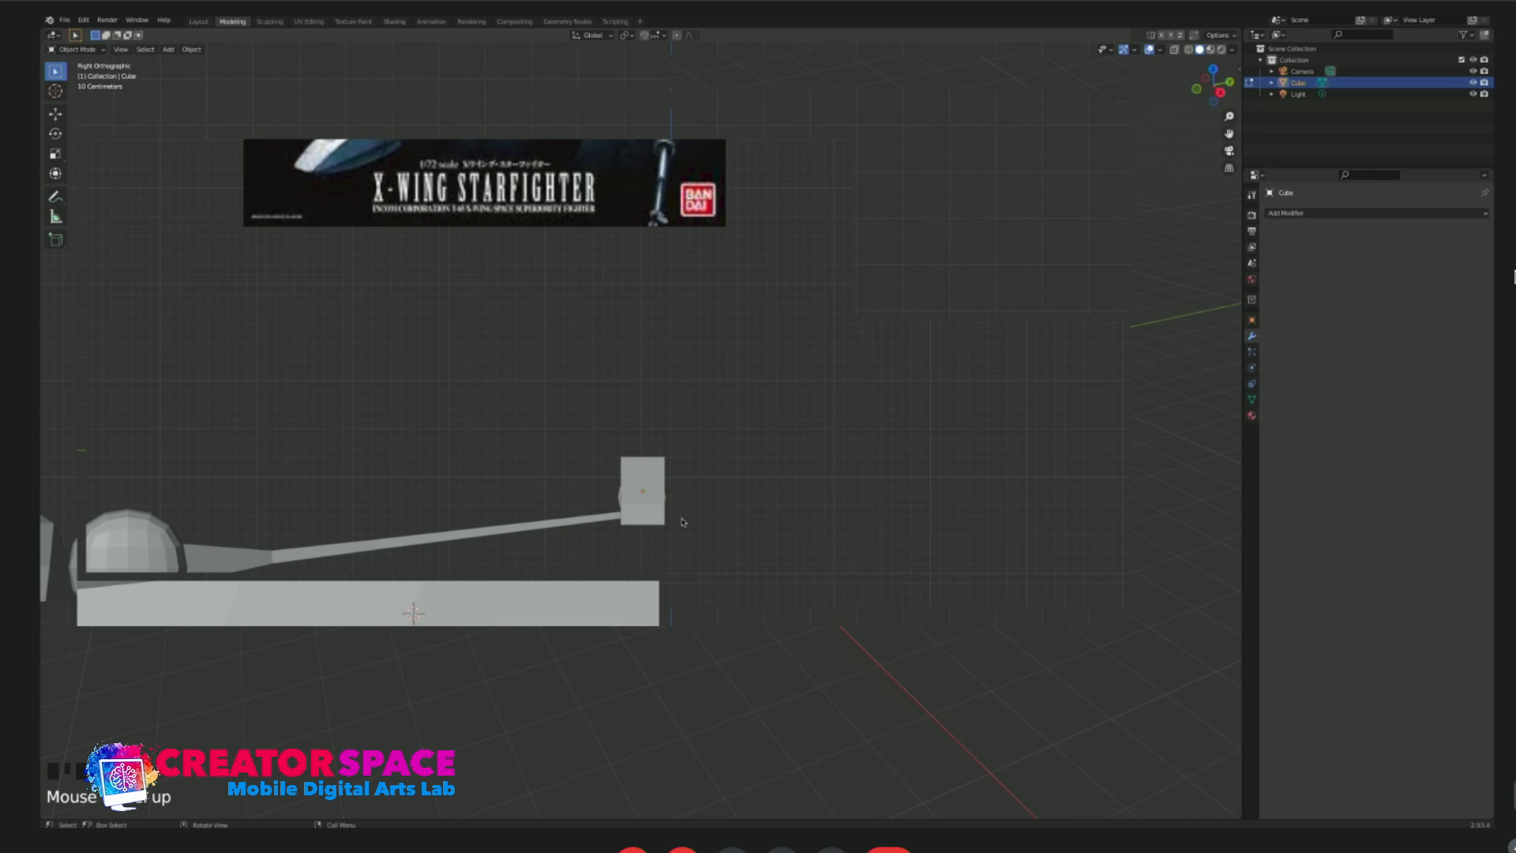
# Add a cube mesh, shrink it beside the wingtip plate and give it a level 2 subdivision surface.
pyautogui.hotkey('shift', 'a')
pyautogui.moveTo(684, 518)
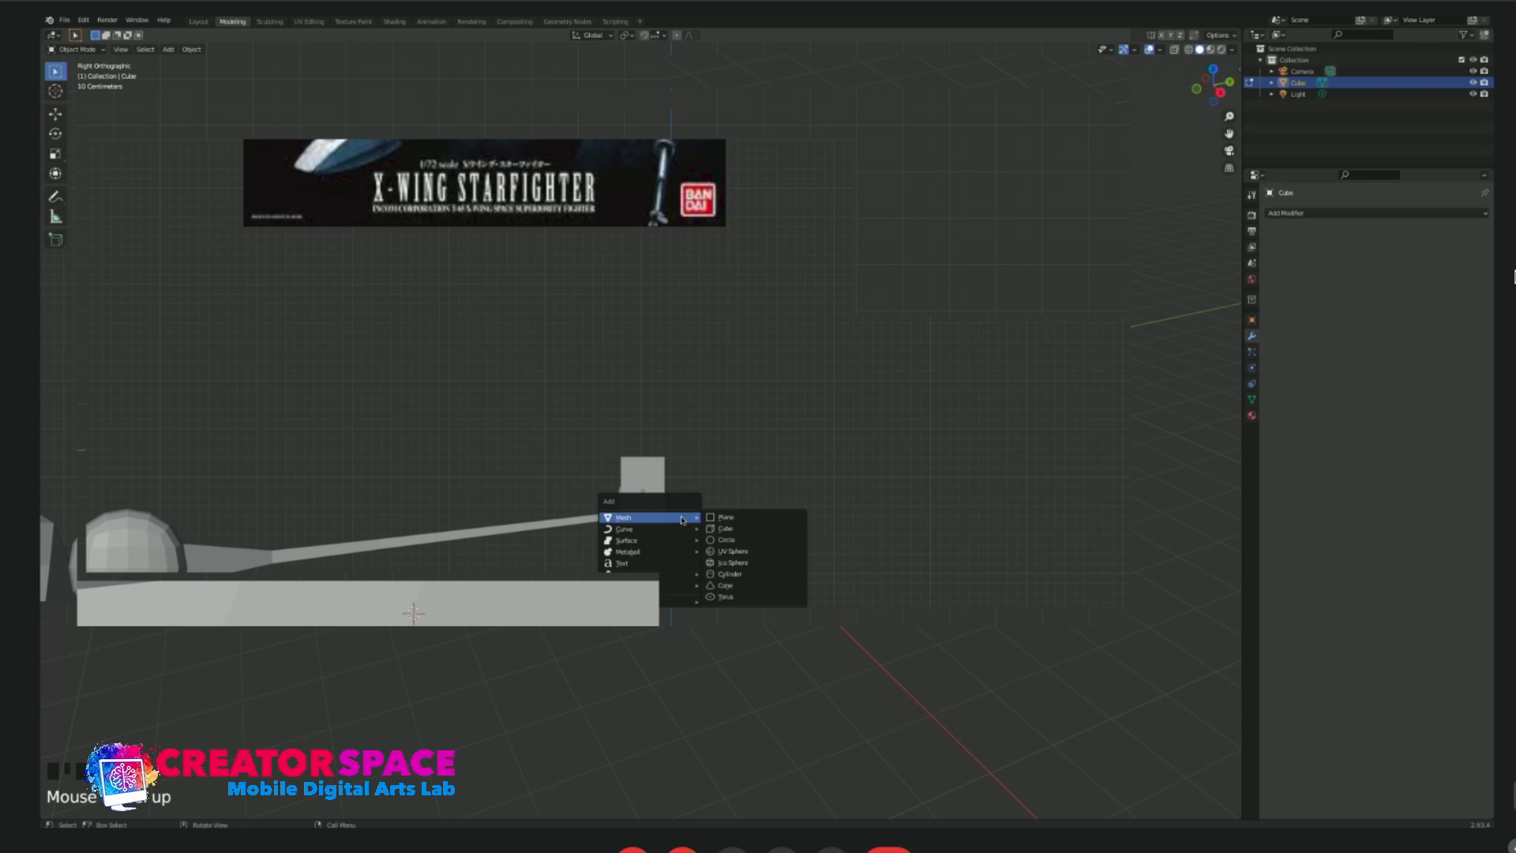
pyautogui.click(737, 529)
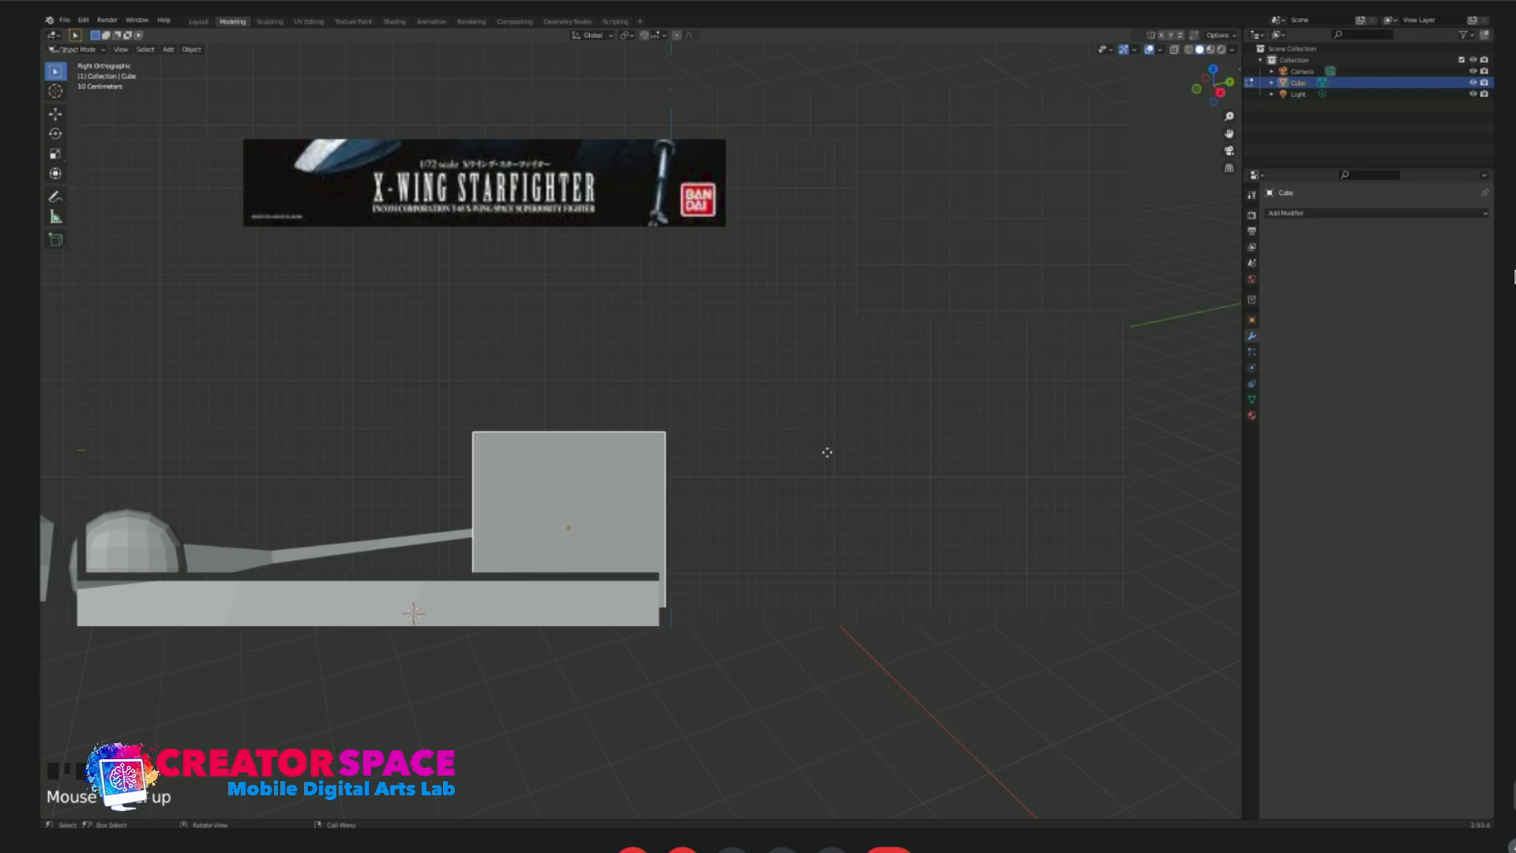
pyautogui.press('s')
pyautogui.click(616, 511)
pyautogui.moveTo(616, 511); pyautogui.dragTo(571, 473)
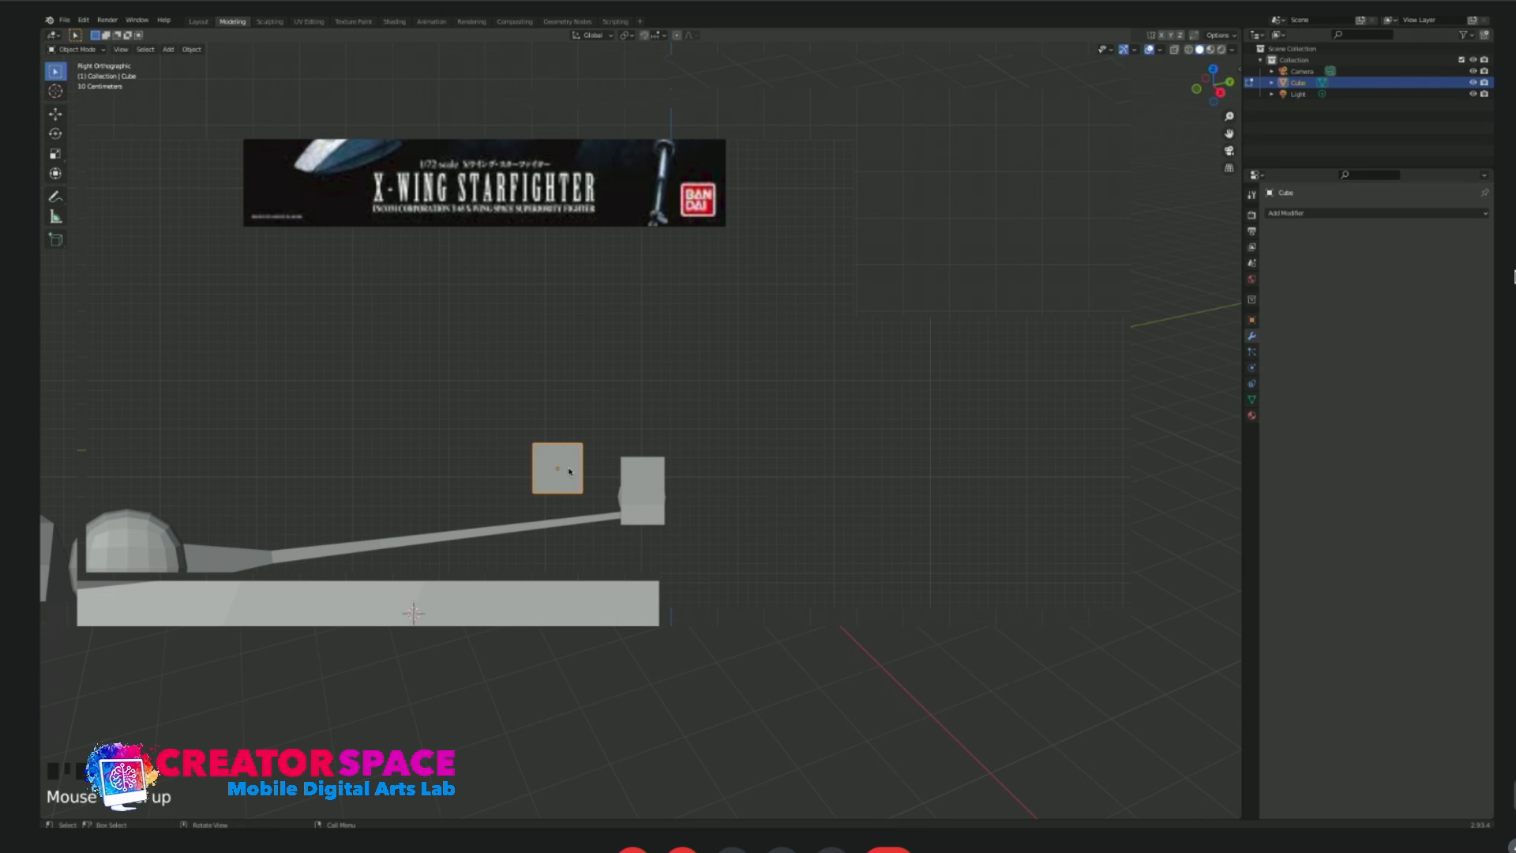
pyautogui.hotkey('ctrl', '2')
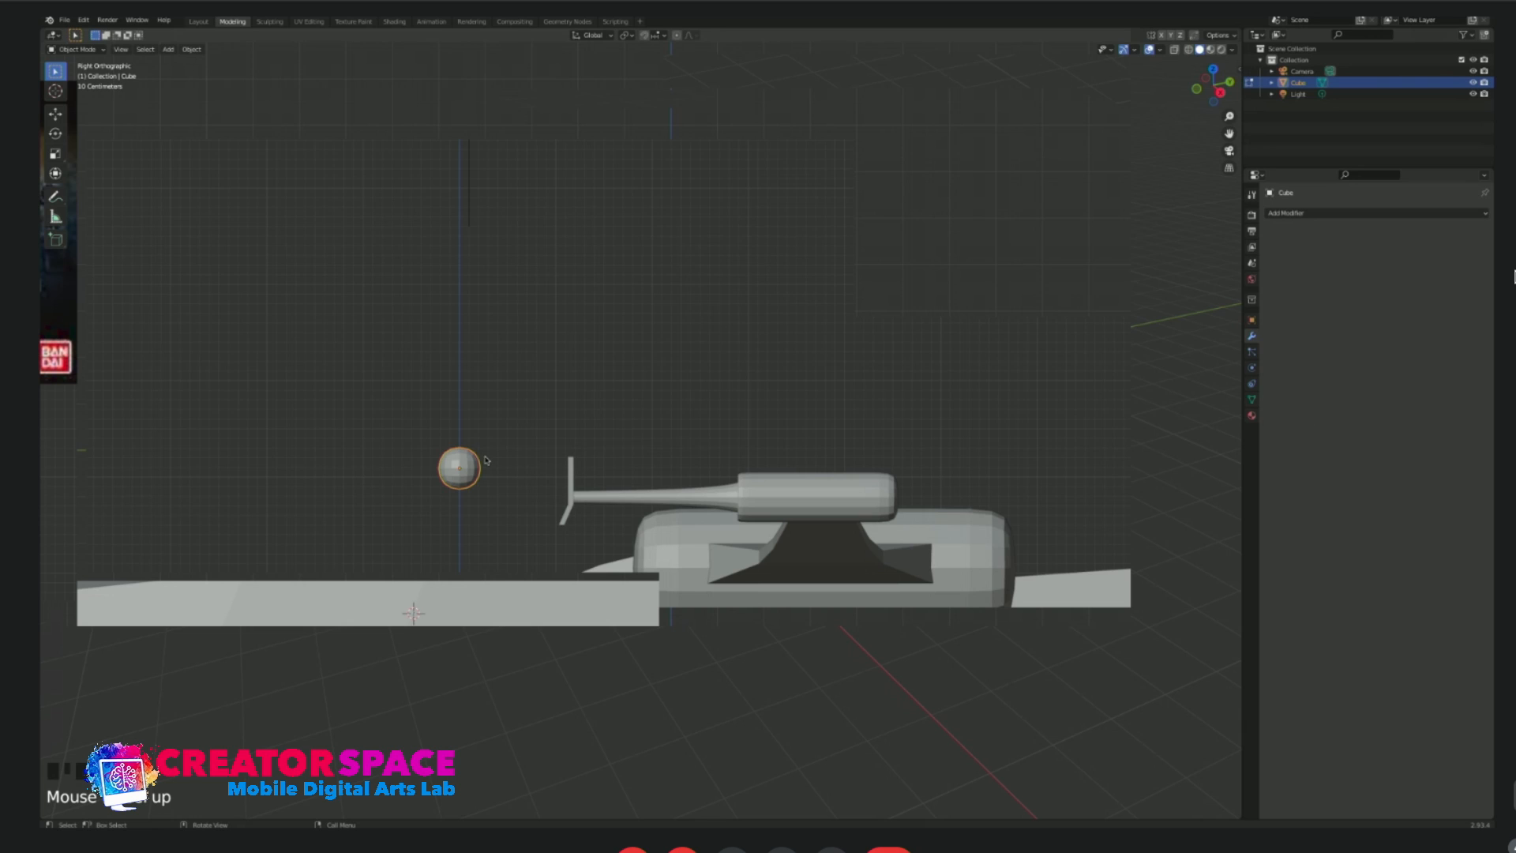
pyautogui.press('g')
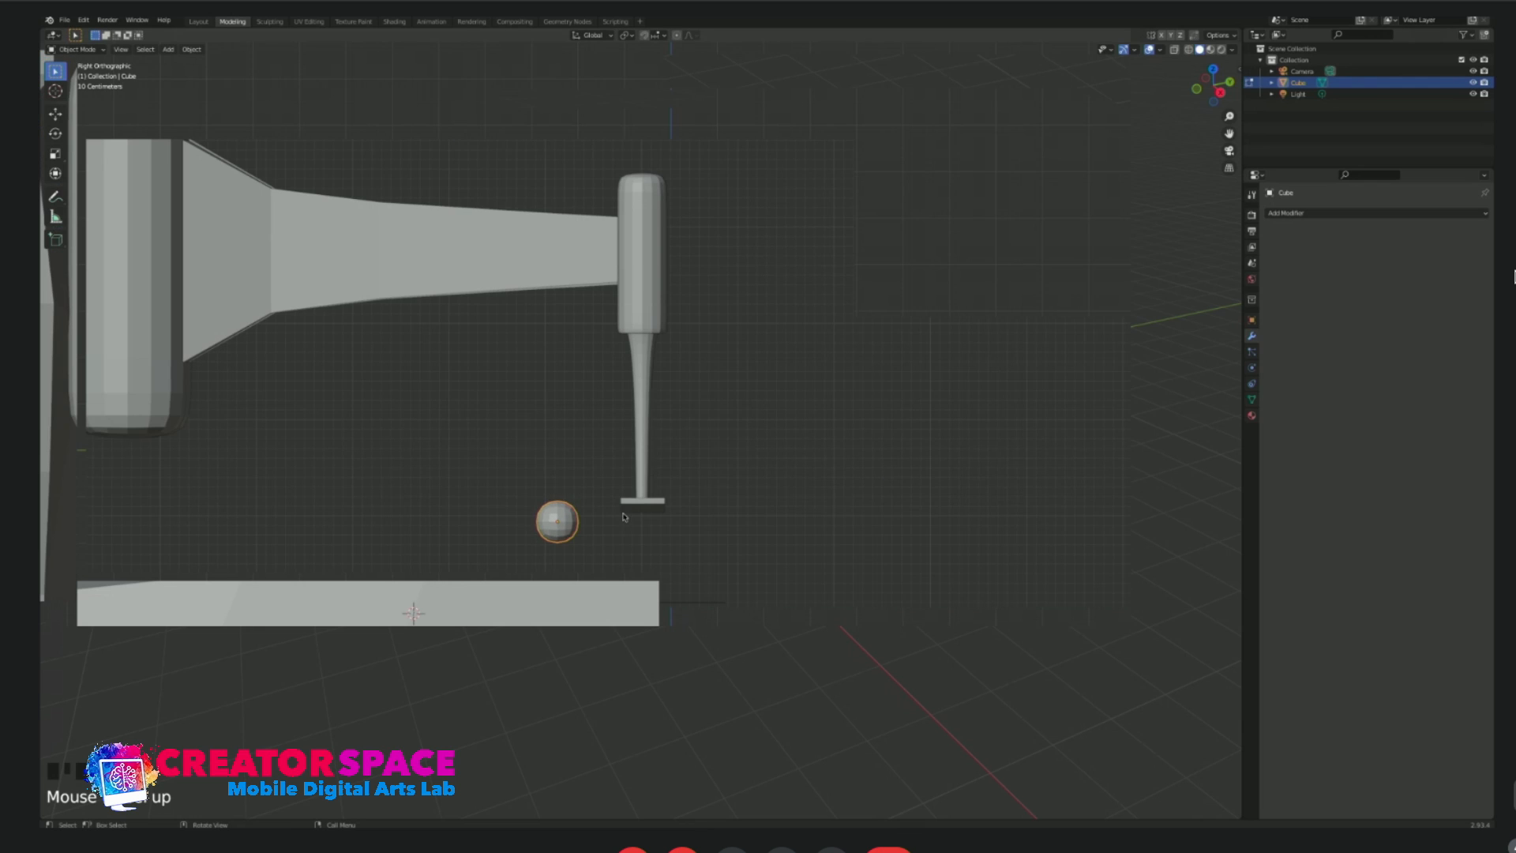
pyautogui.press('Delete')
pyautogui.hotkey('alt', 'z')
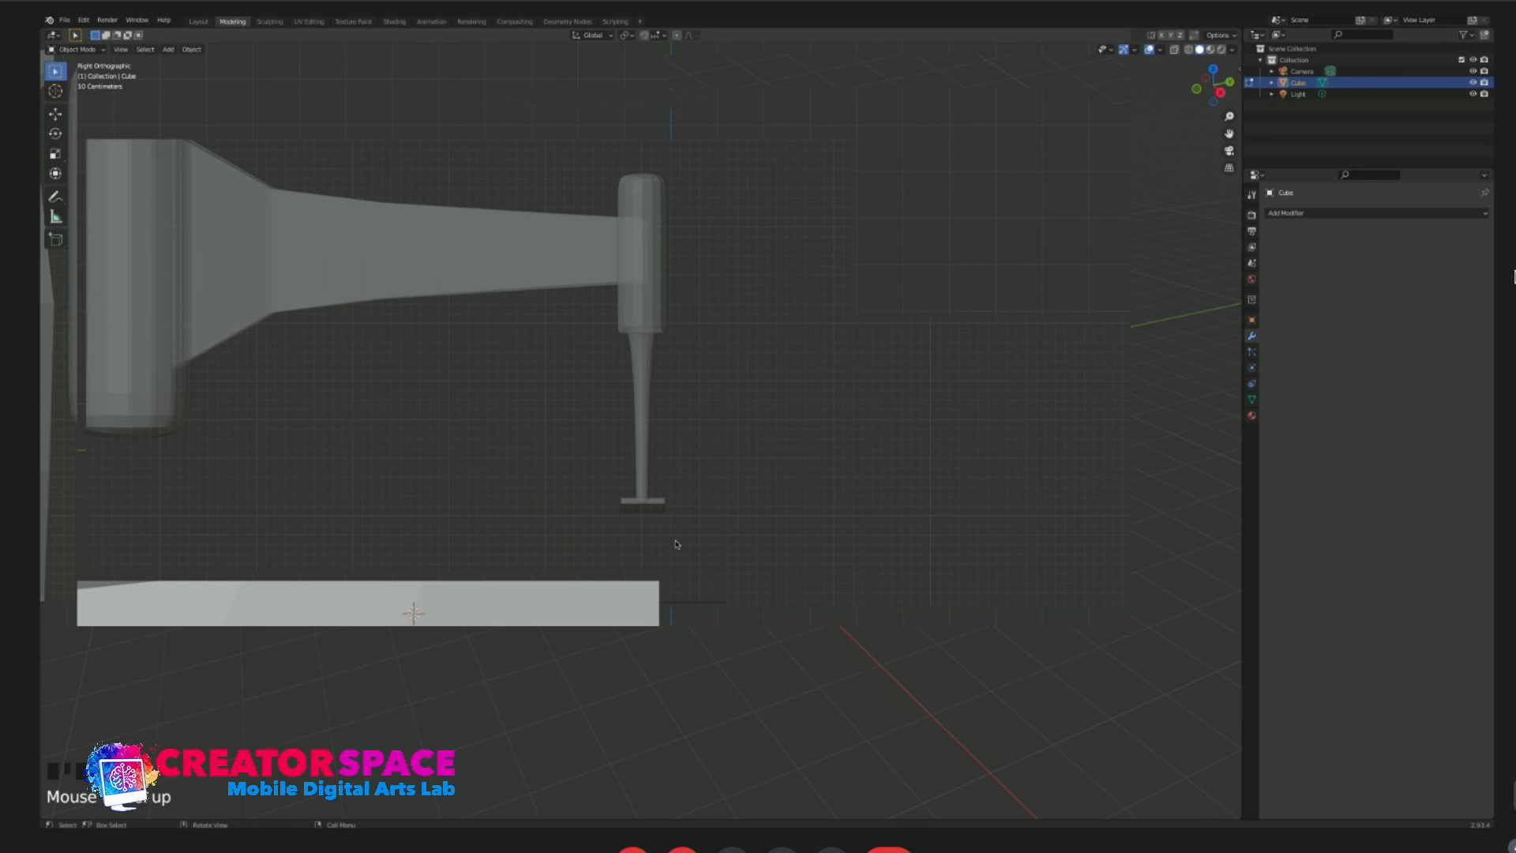
pyautogui.hotkey('ctrl', 'z')
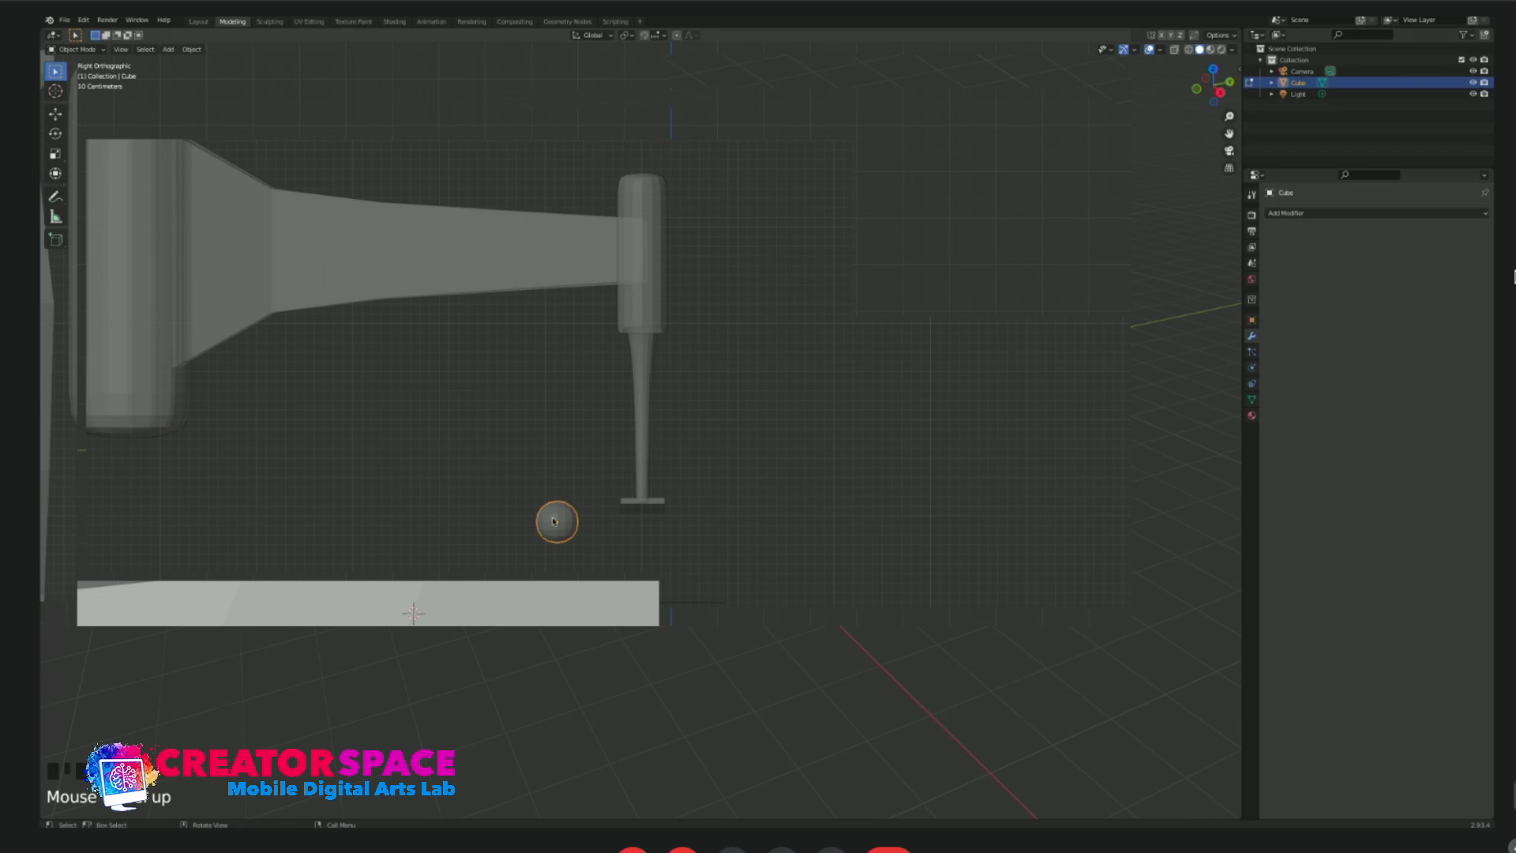
pyautogui.hotkey('alt', 'z')
# Move the rounded cube in top view to just in front of the muzzle plate.
pyautogui.press('g')
pyautogui.click(638, 534)
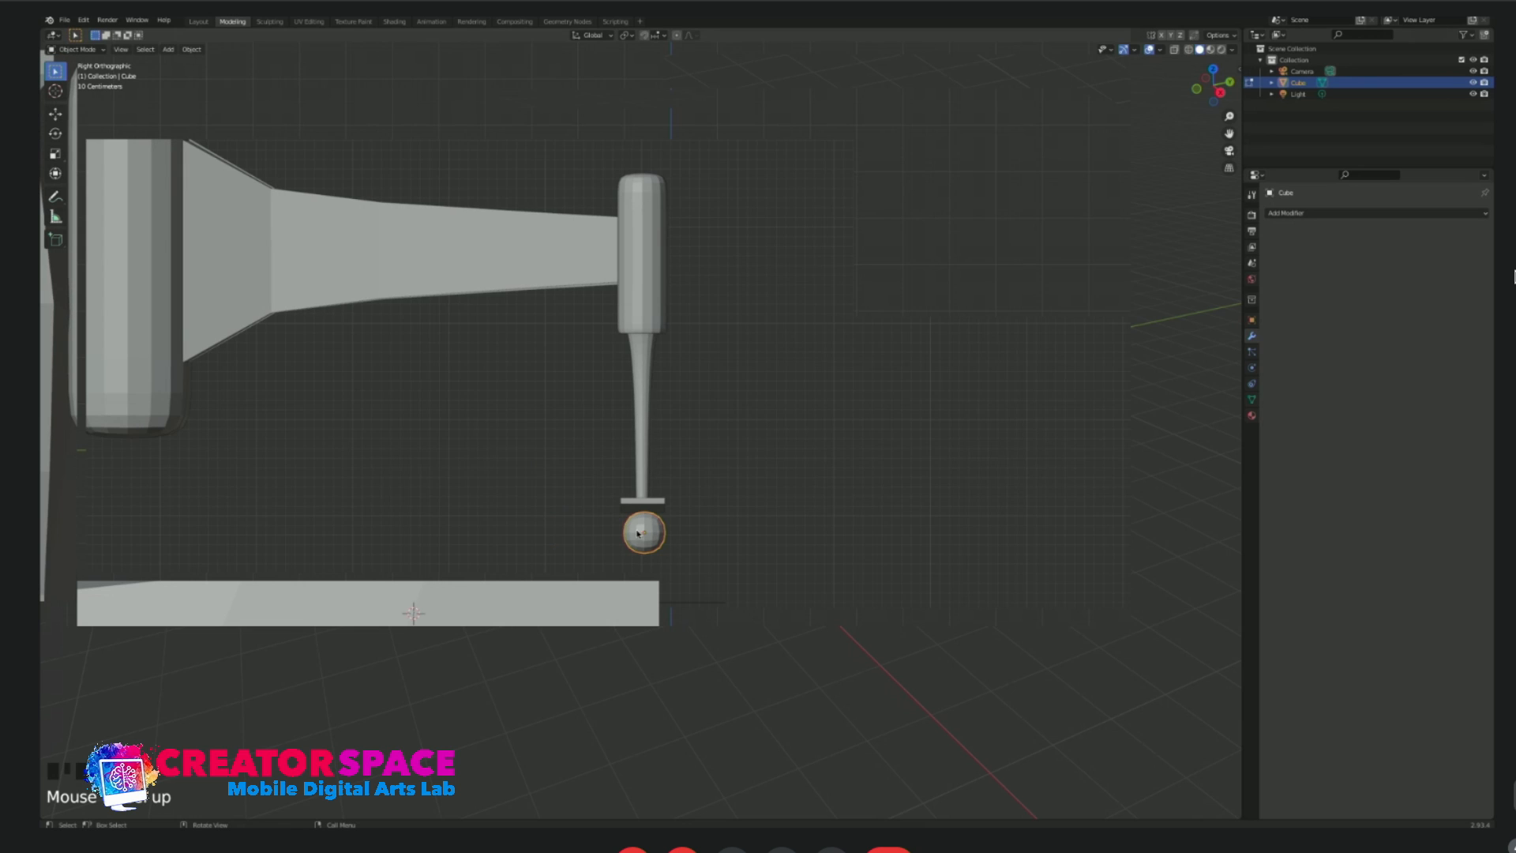
# Enter edit mode on the rounded cube and add two vertical loop cuts across its length in side view.
pyautogui.press('KP_3')
pyautogui.scroll(5, 537, 528)
pyautogui.press('Tab')
pyautogui.hotkey('alt', 'a')
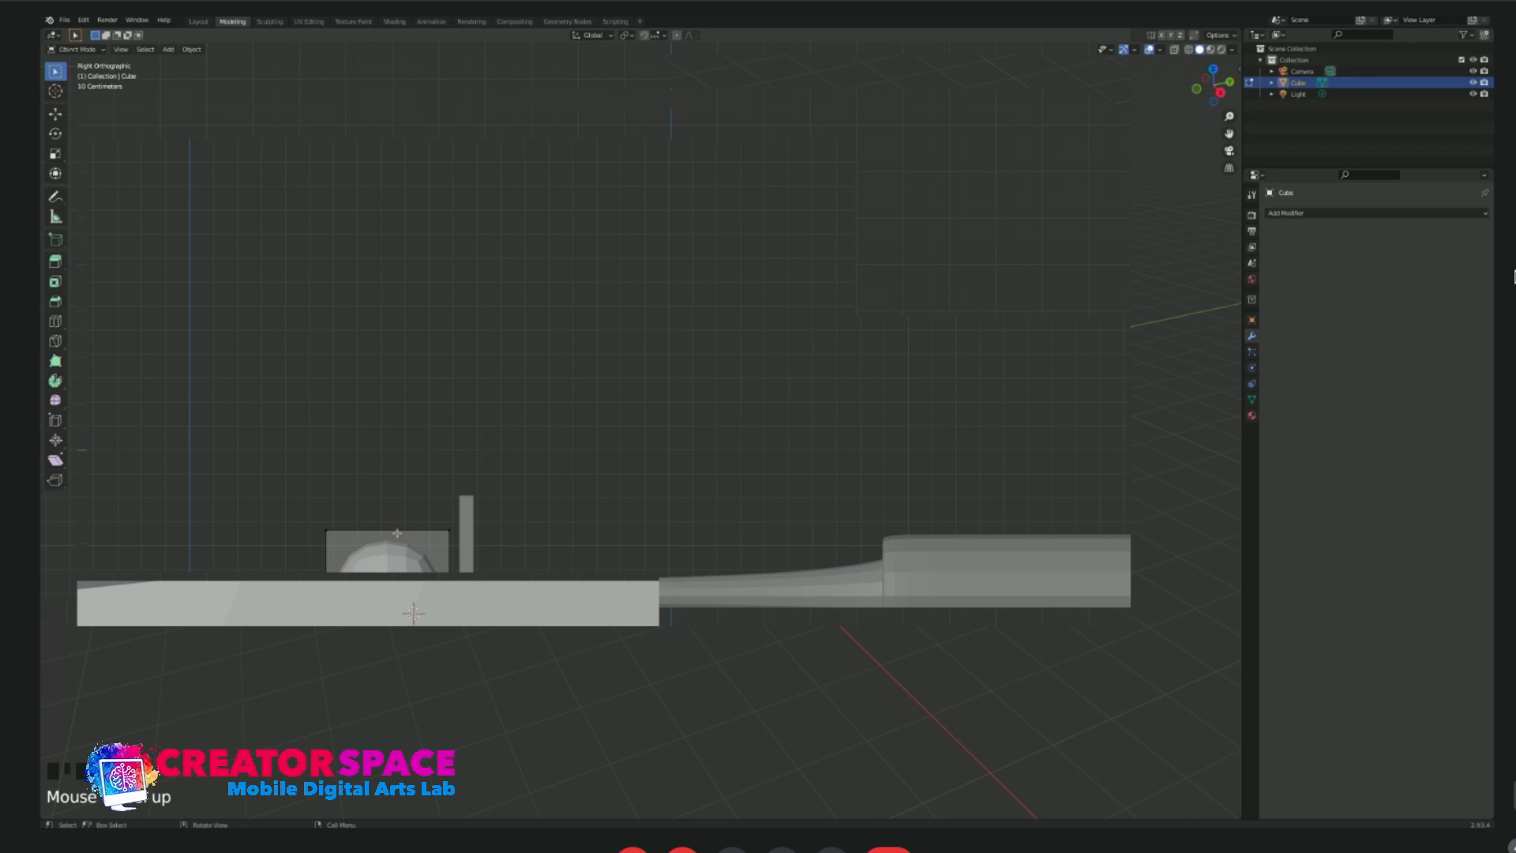
pyautogui.moveTo(313, 522); pyautogui.dragTo(456, 543)
pyautogui.hotkey('ctrl', 'r')
pyautogui.scroll(1, 412, 544)
pyautogui.click(413, 545)
# Slide the rounded cube's two edge loops outward toward its front and back ends, then leave edit mode.
pyautogui.press('2')
pyautogui.keyDown('alt'); pyautogui.click(366, 561); pyautogui.keyUp('alt')
pyautogui.press('g')
pyautogui.press('g')
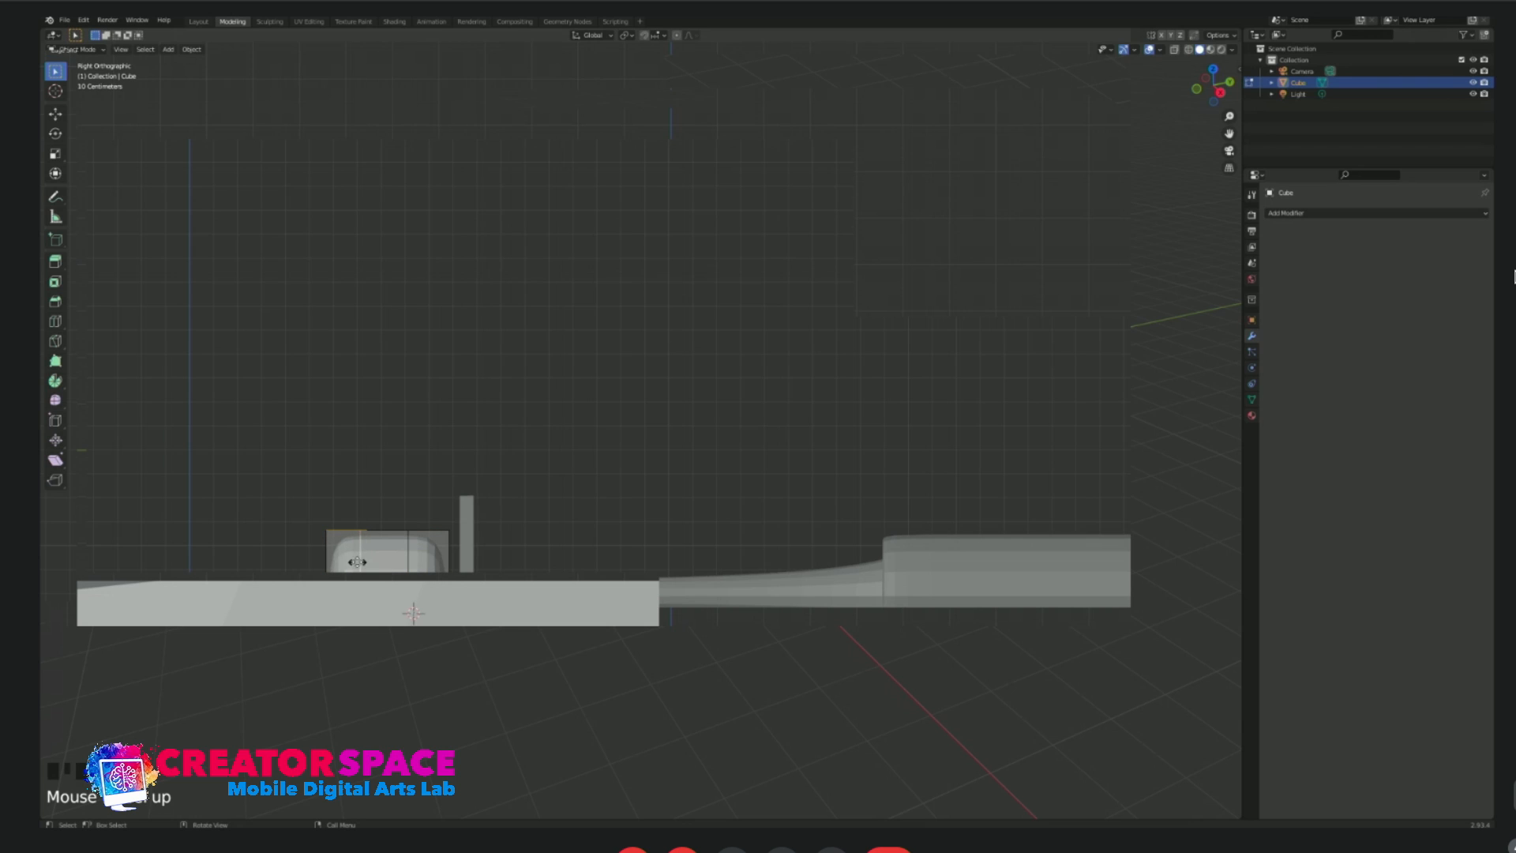
pyautogui.keyDown('alt'); pyautogui.click(406, 550); pyautogui.keyUp('alt')
pyautogui.press('g')
pyautogui.press('g')
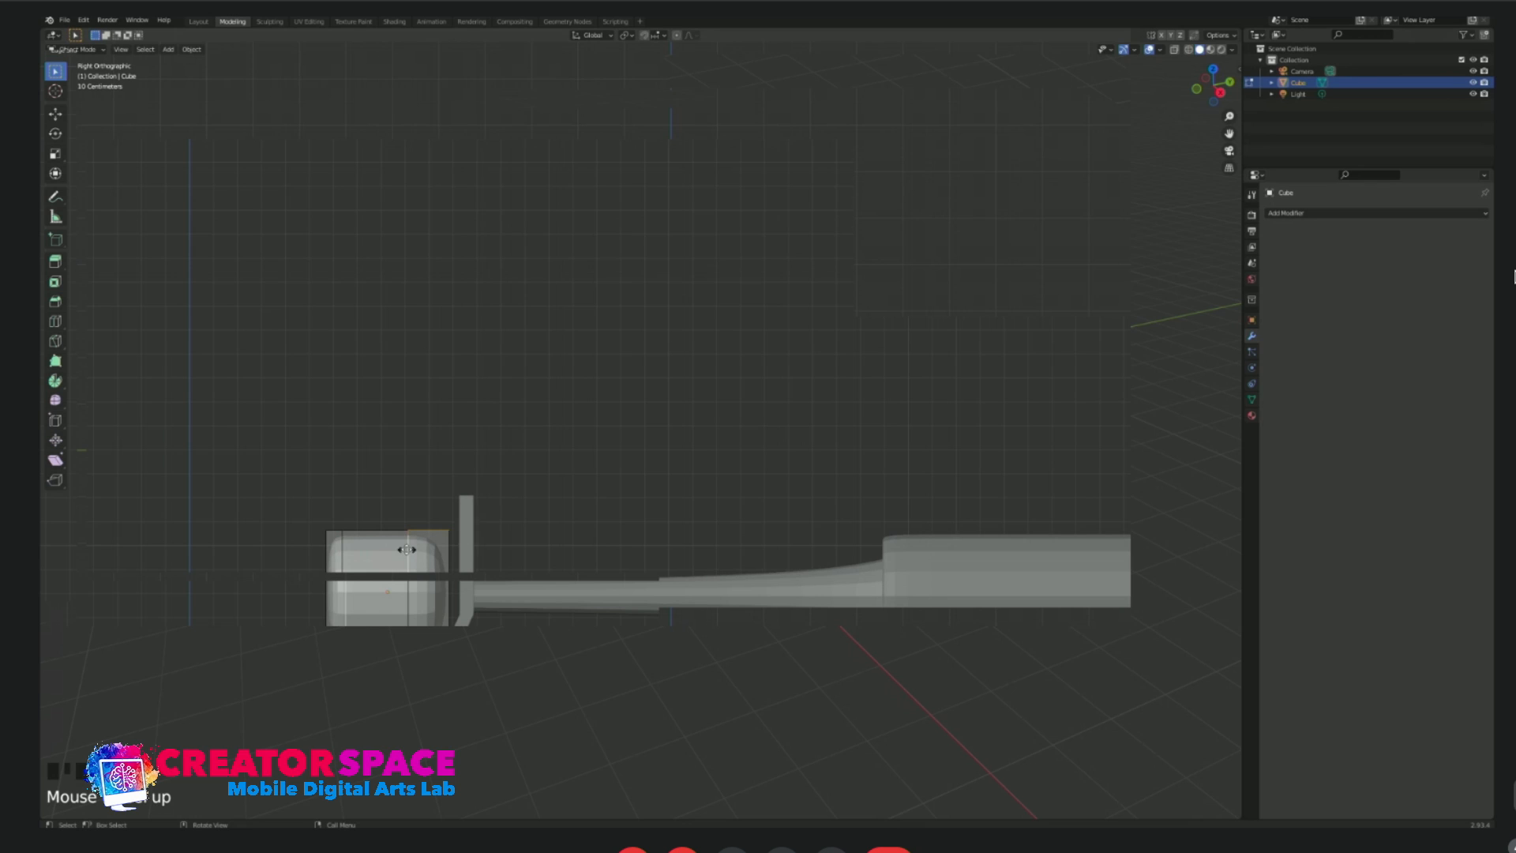
pyautogui.click(434, 551)
pyautogui.press('Tab')
# Scale the rounded cube down to a small nub and position it level with the barrel, centred on the muzzle plate.
pyautogui.scroll(-3, 446, 553)
pyautogui.moveTo(446, 553); pyautogui.dragTo(705, 497, button='middle')
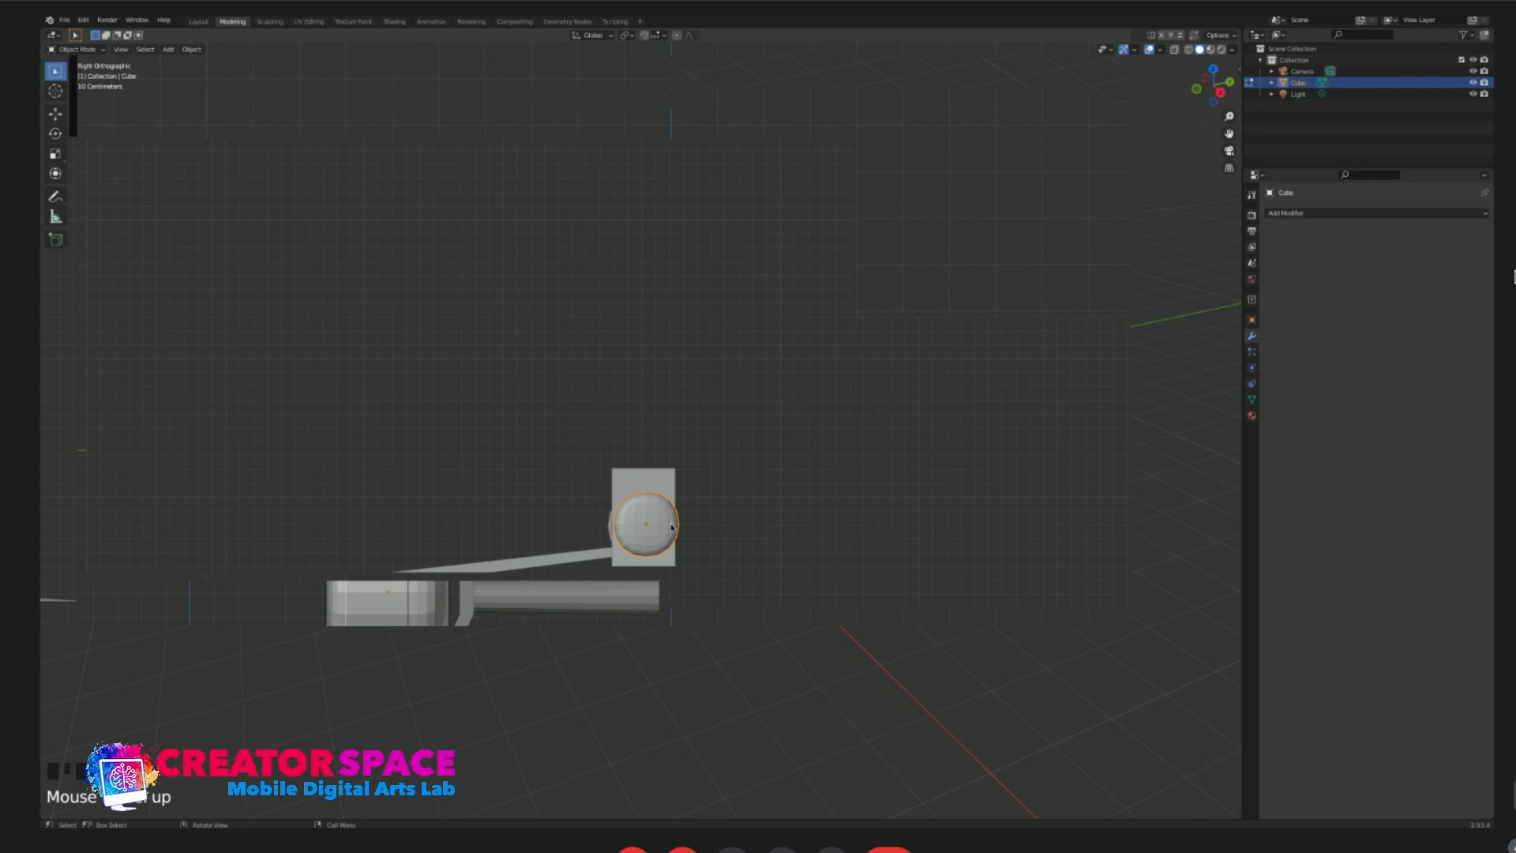
pyautogui.press('s')
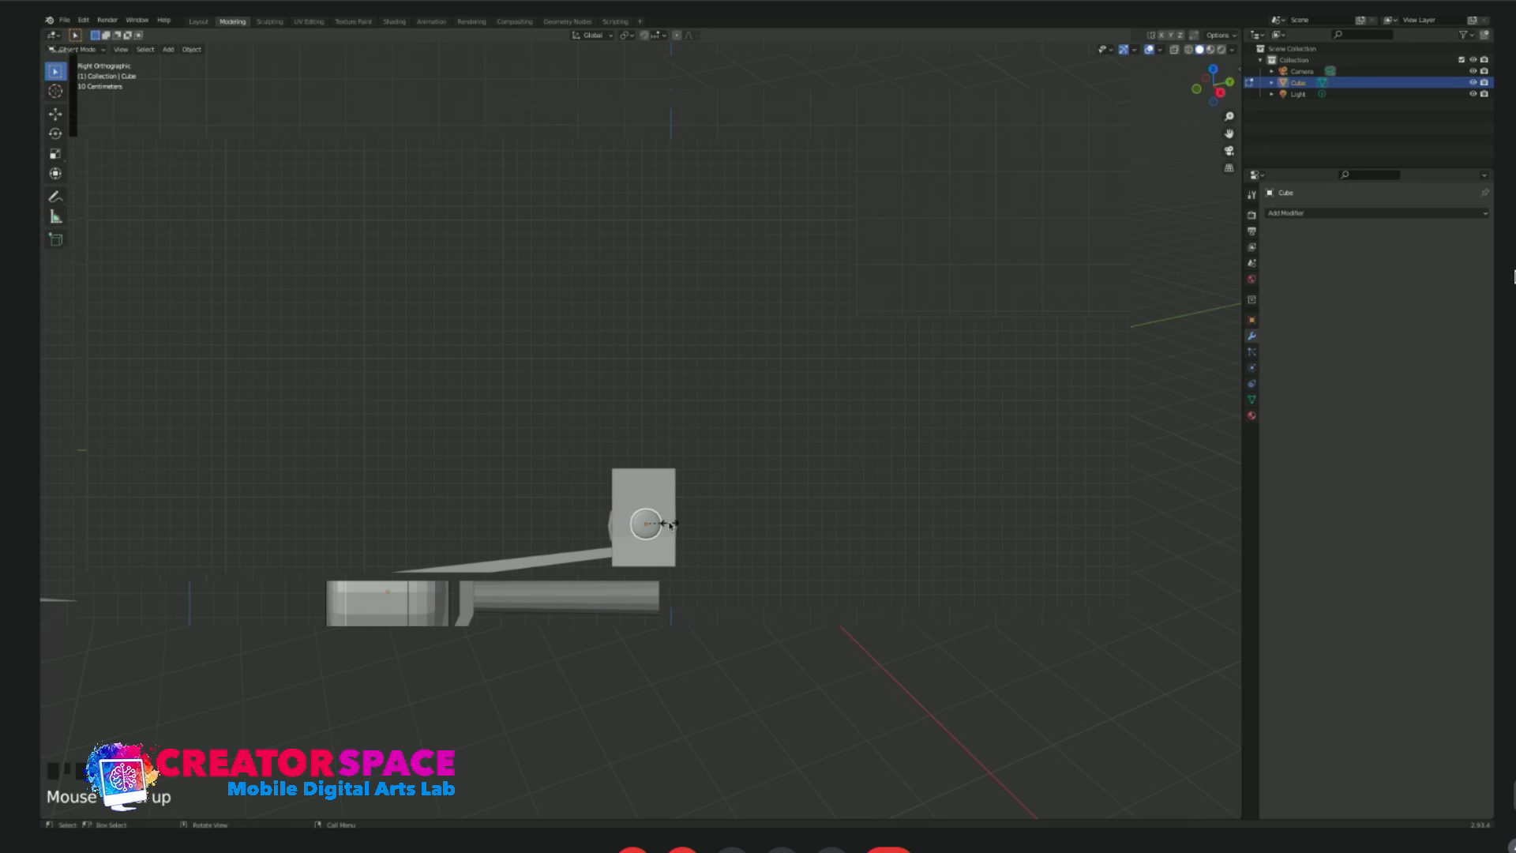
pyautogui.click(665, 527)
pyautogui.press('s')
pyautogui.click(520, 525)
pyautogui.press('g')
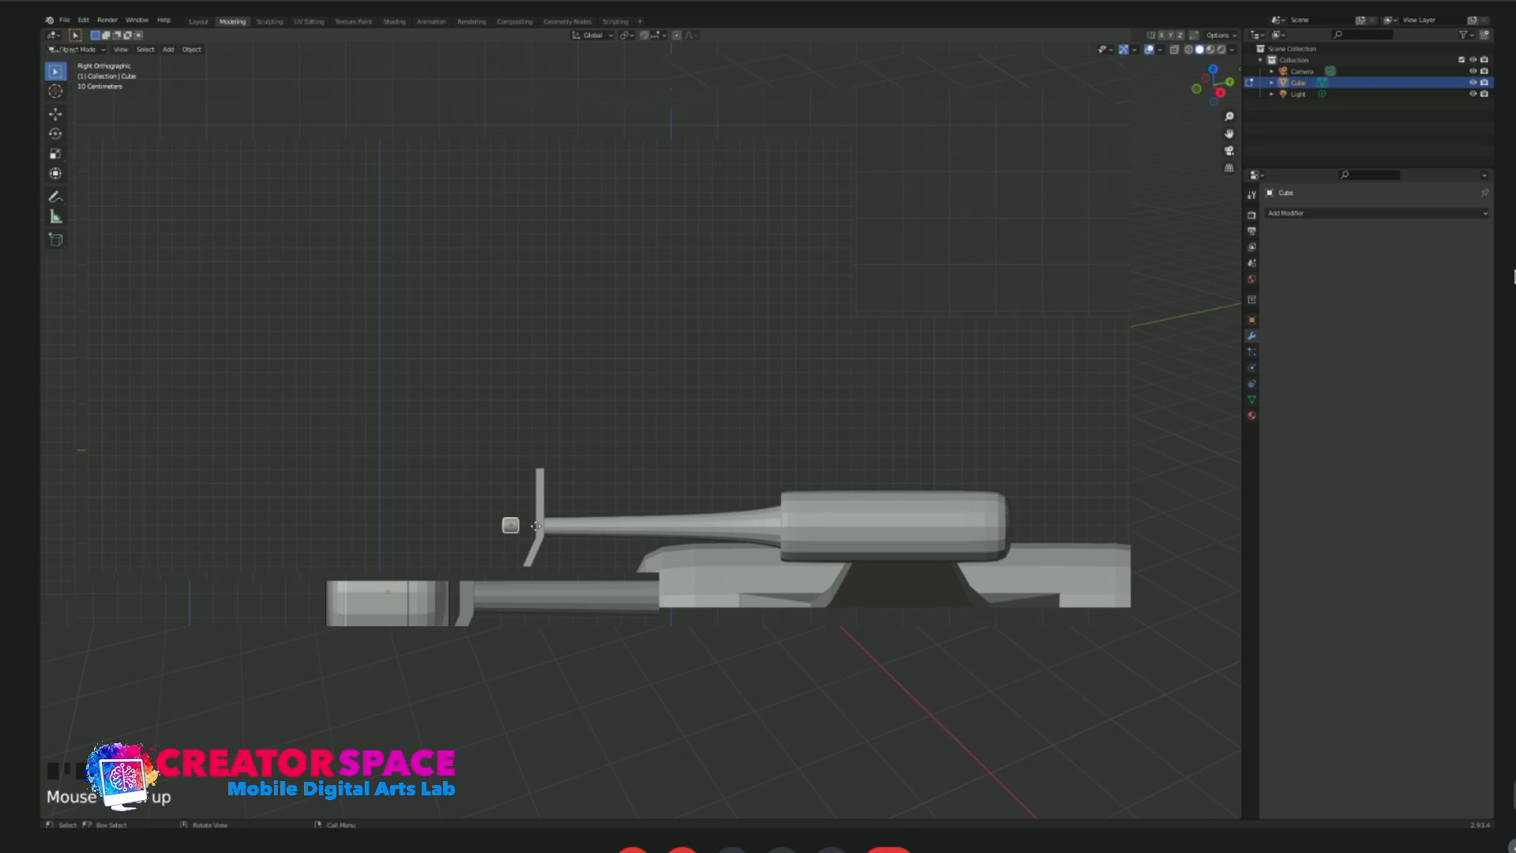
pyautogui.click(536, 528)
pyautogui.press('g')
pyautogui.click(538, 527)
# Stretch the small rounded cube along the Y axis into a thin rod projecting through the muzzle plate.
pyautogui.press('s')
pyautogui.press('y')
pyautogui.click(549, 529)
pyautogui.press('s')
pyautogui.press('y')
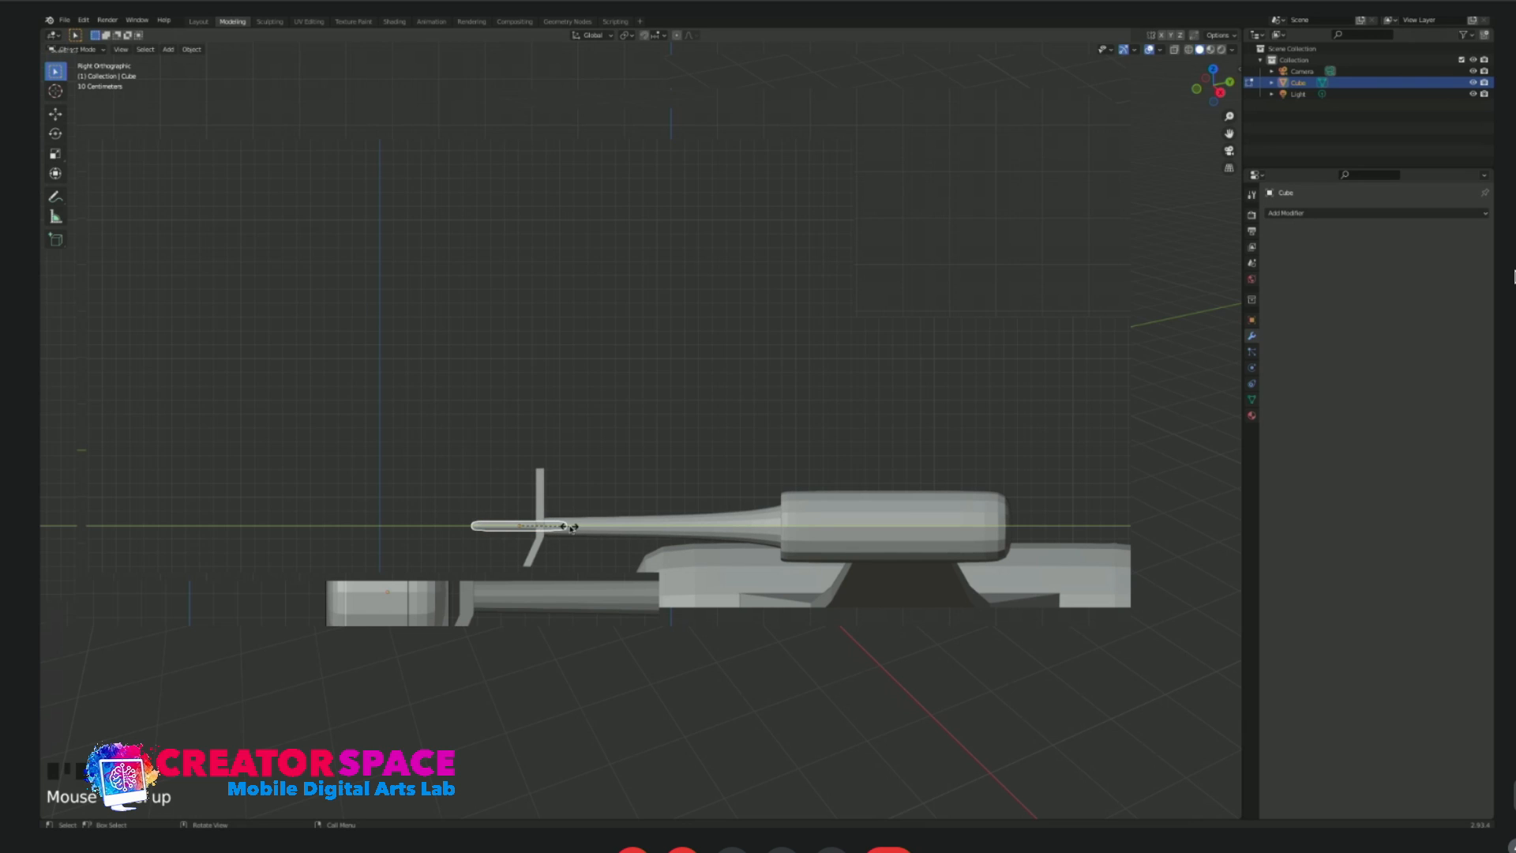
pyautogui.click(555, 525)
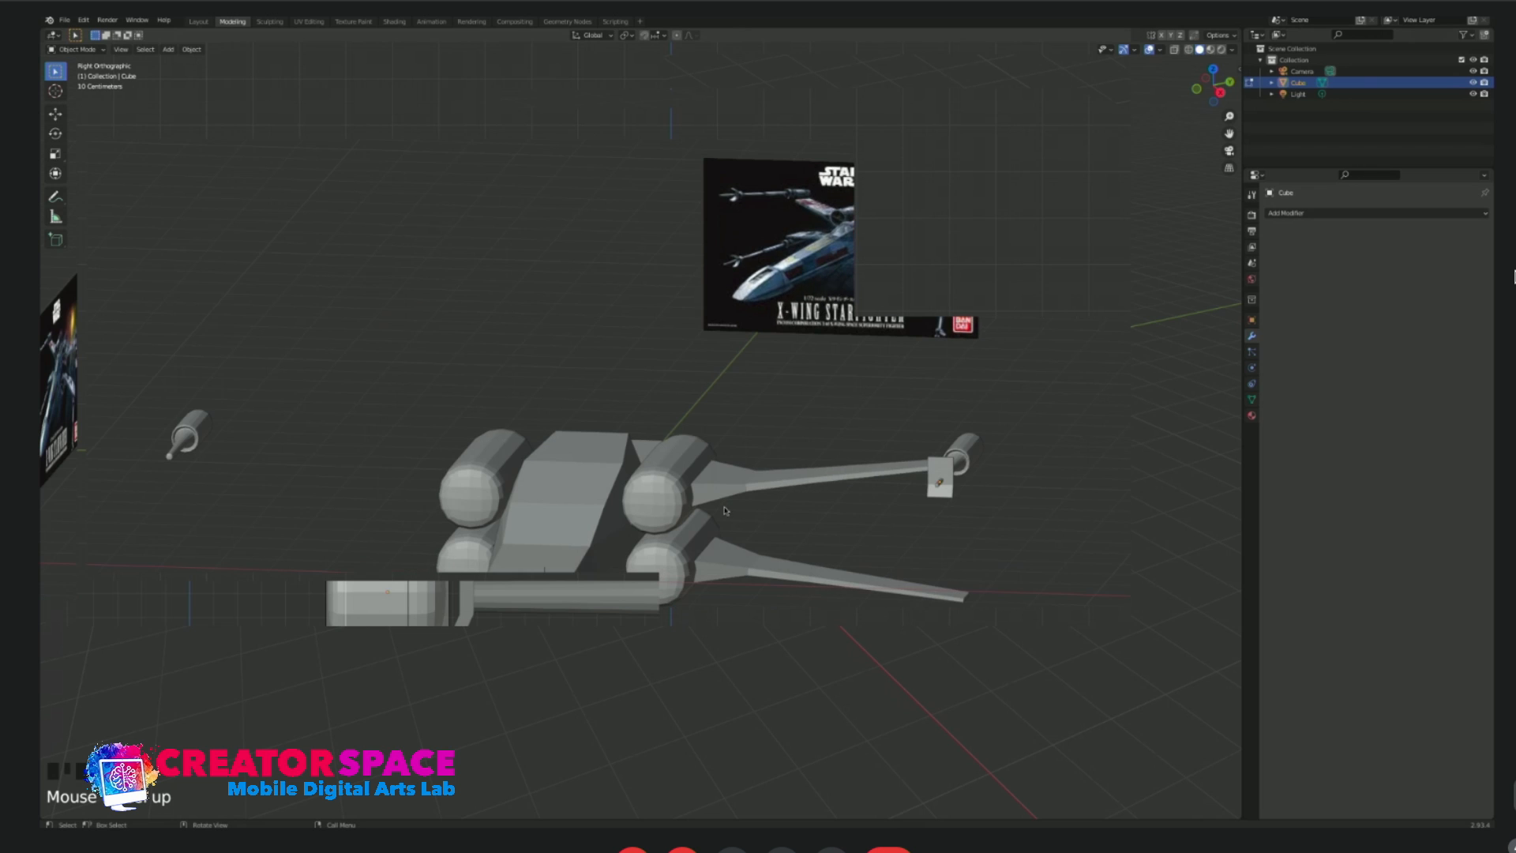
# Give the lower wing a Mirror modifier that uses the fuselage as its mirror object.
pyautogui.click(725, 507)
pyautogui.click(725, 572)
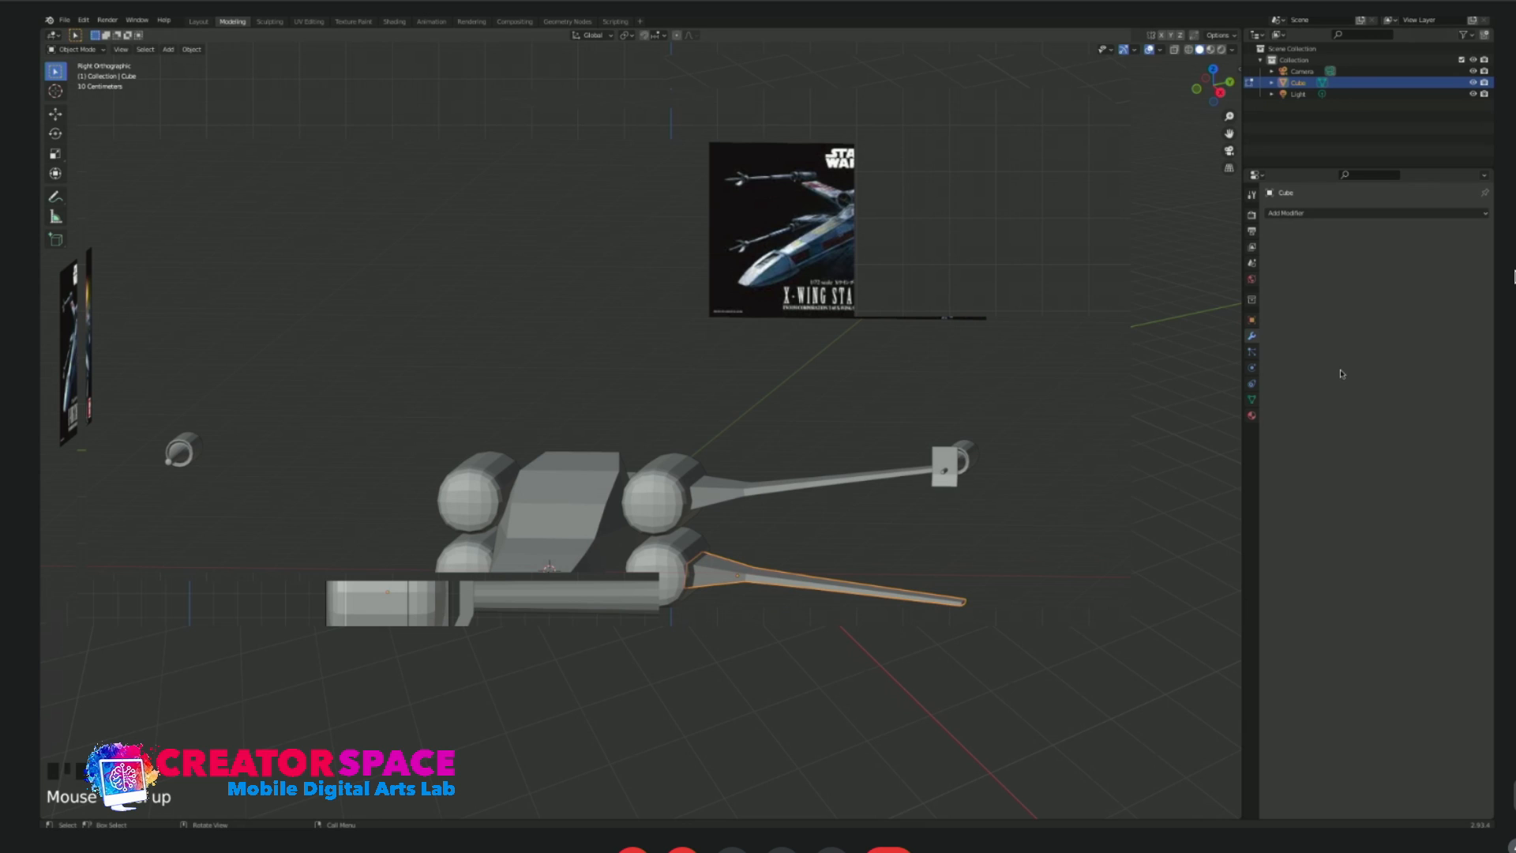
pyautogui.hotkey('ctrl', 'z')
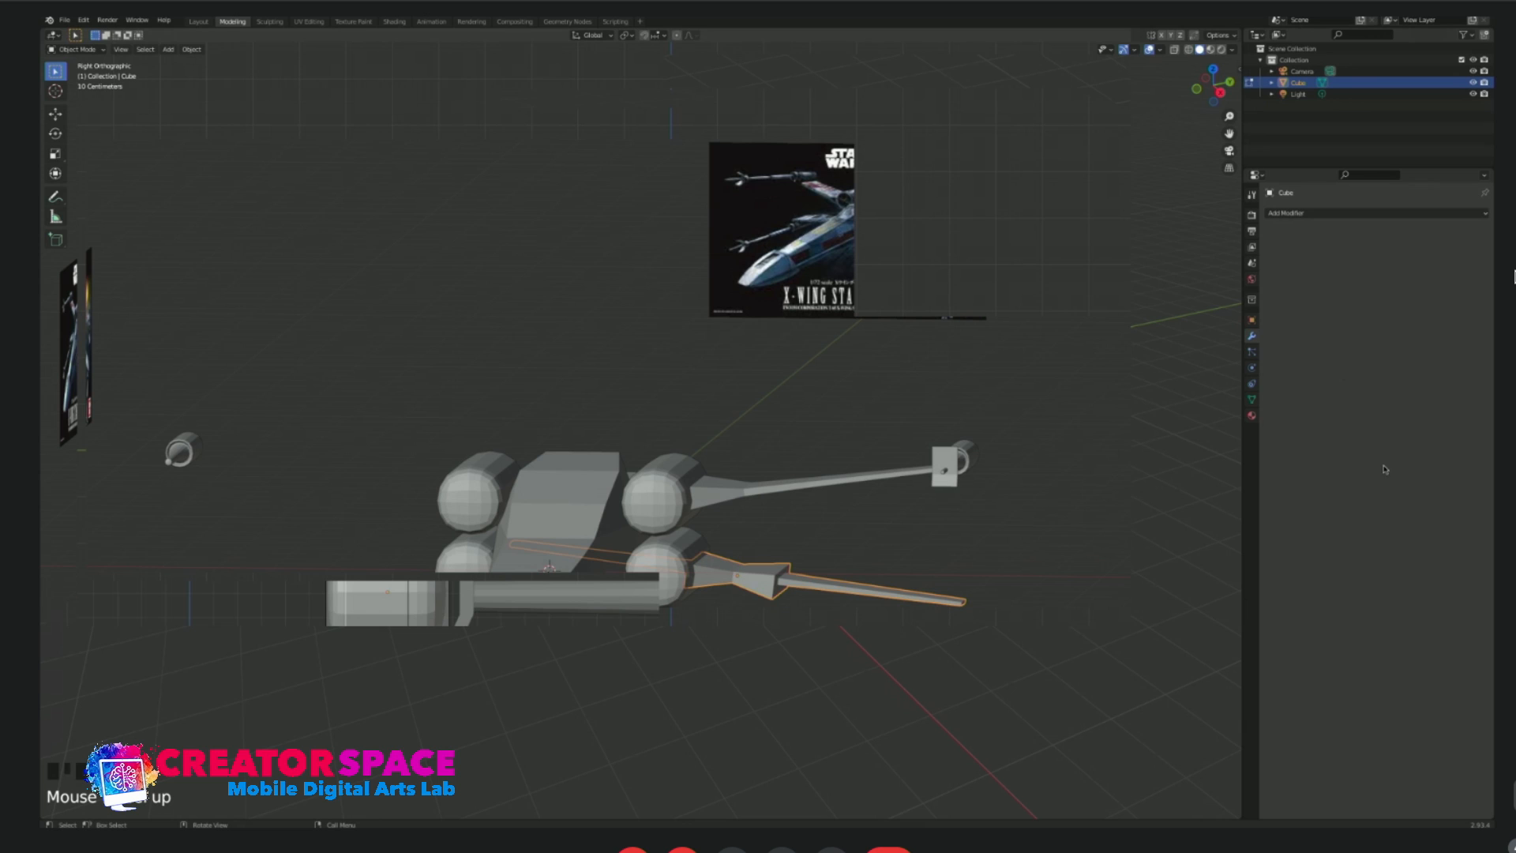
pyautogui.click(557, 490)
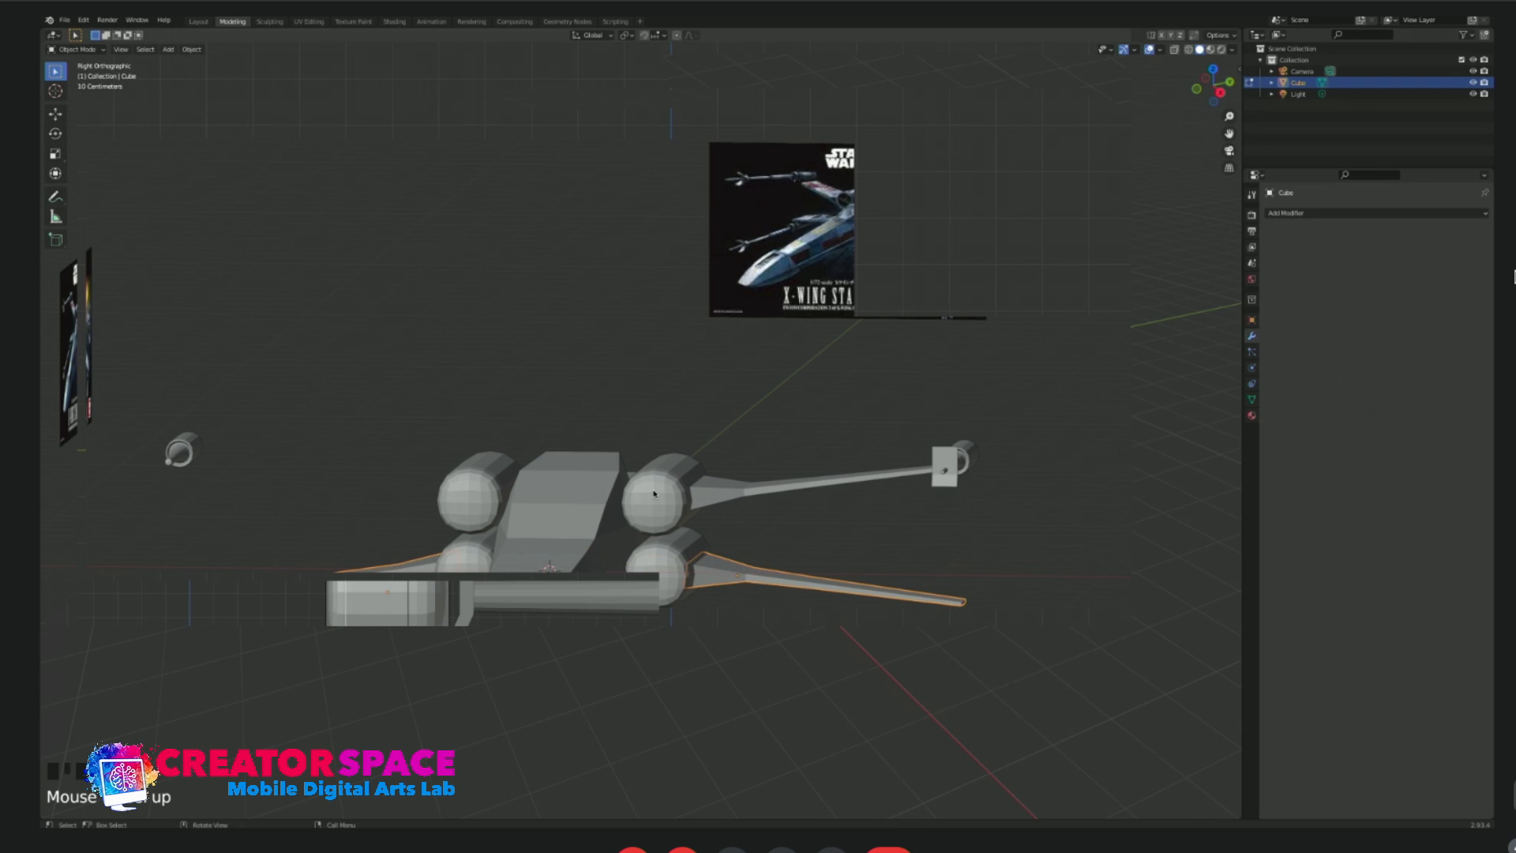
# Copy the lower wing's modifiers to the upper wing.
pyautogui.click(722, 493)
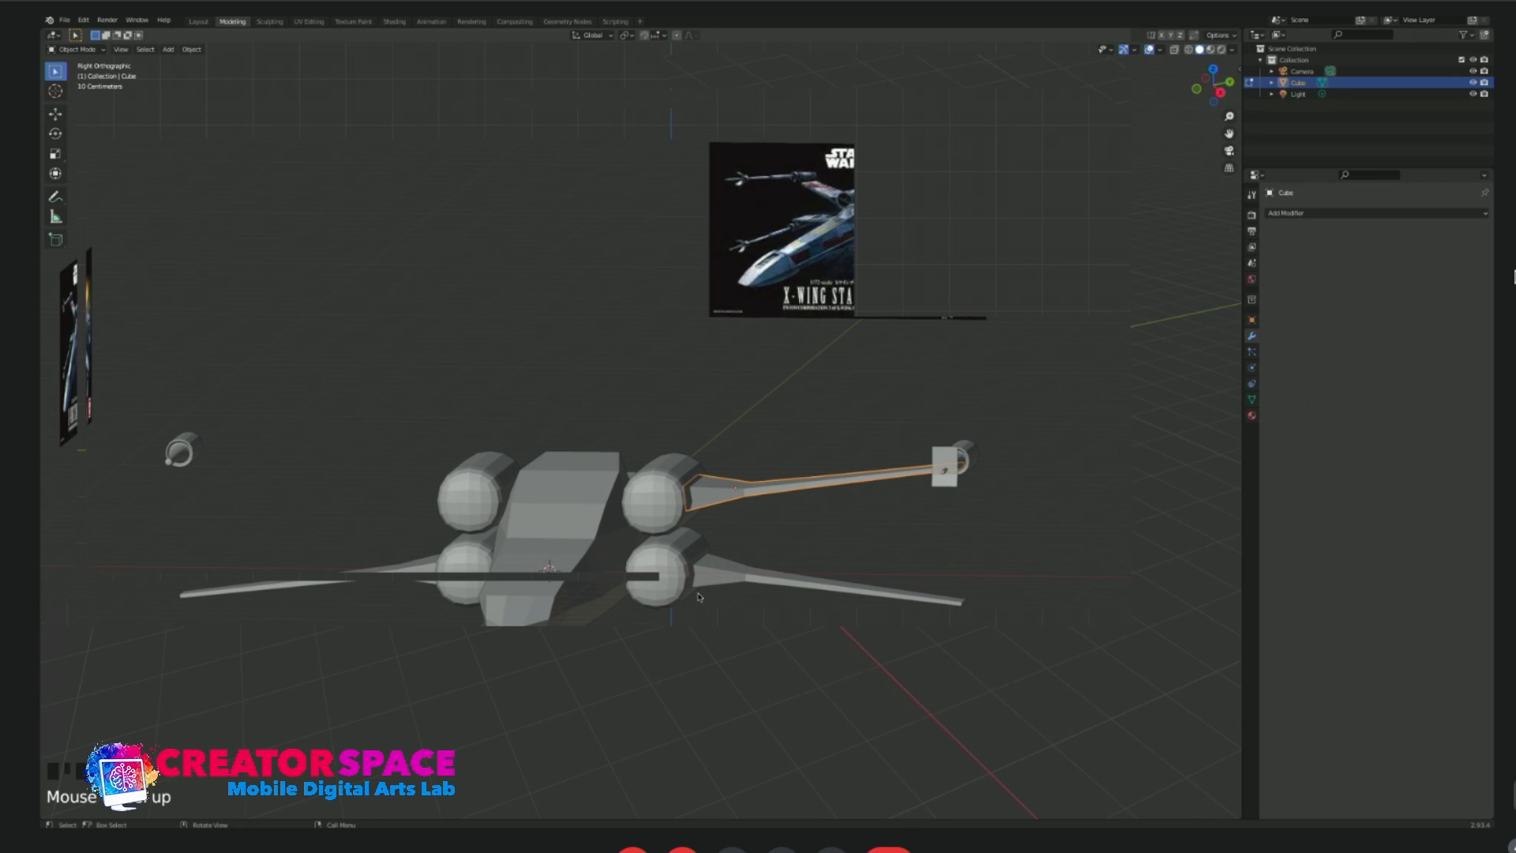
pyautogui.keyDown('shift'); pyautogui.click(731, 578); pyautogui.keyUp('shift')
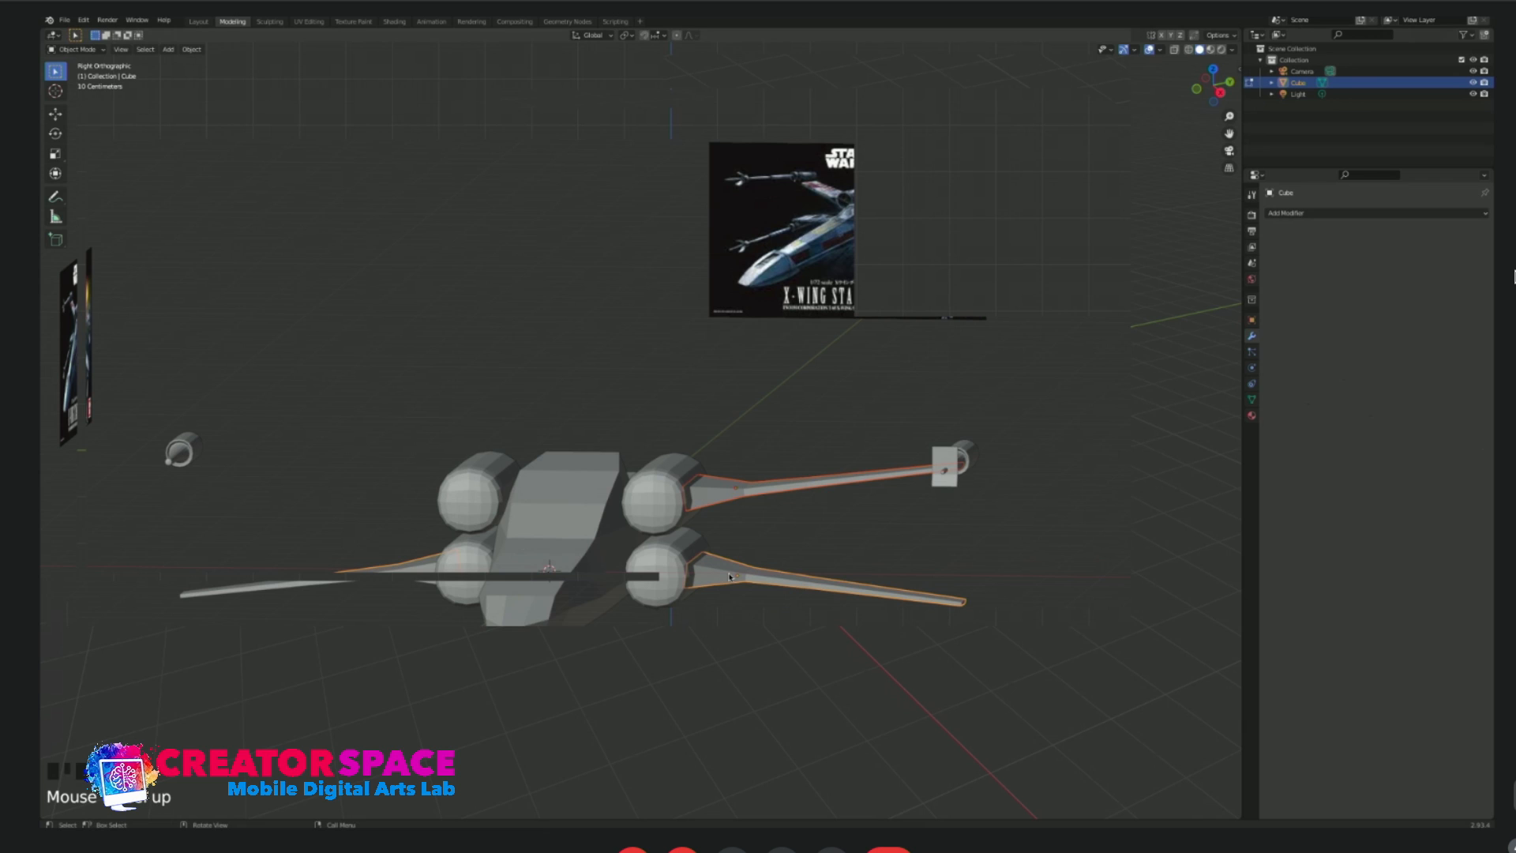
pyautogui.hotkey('ctrl', 'l')
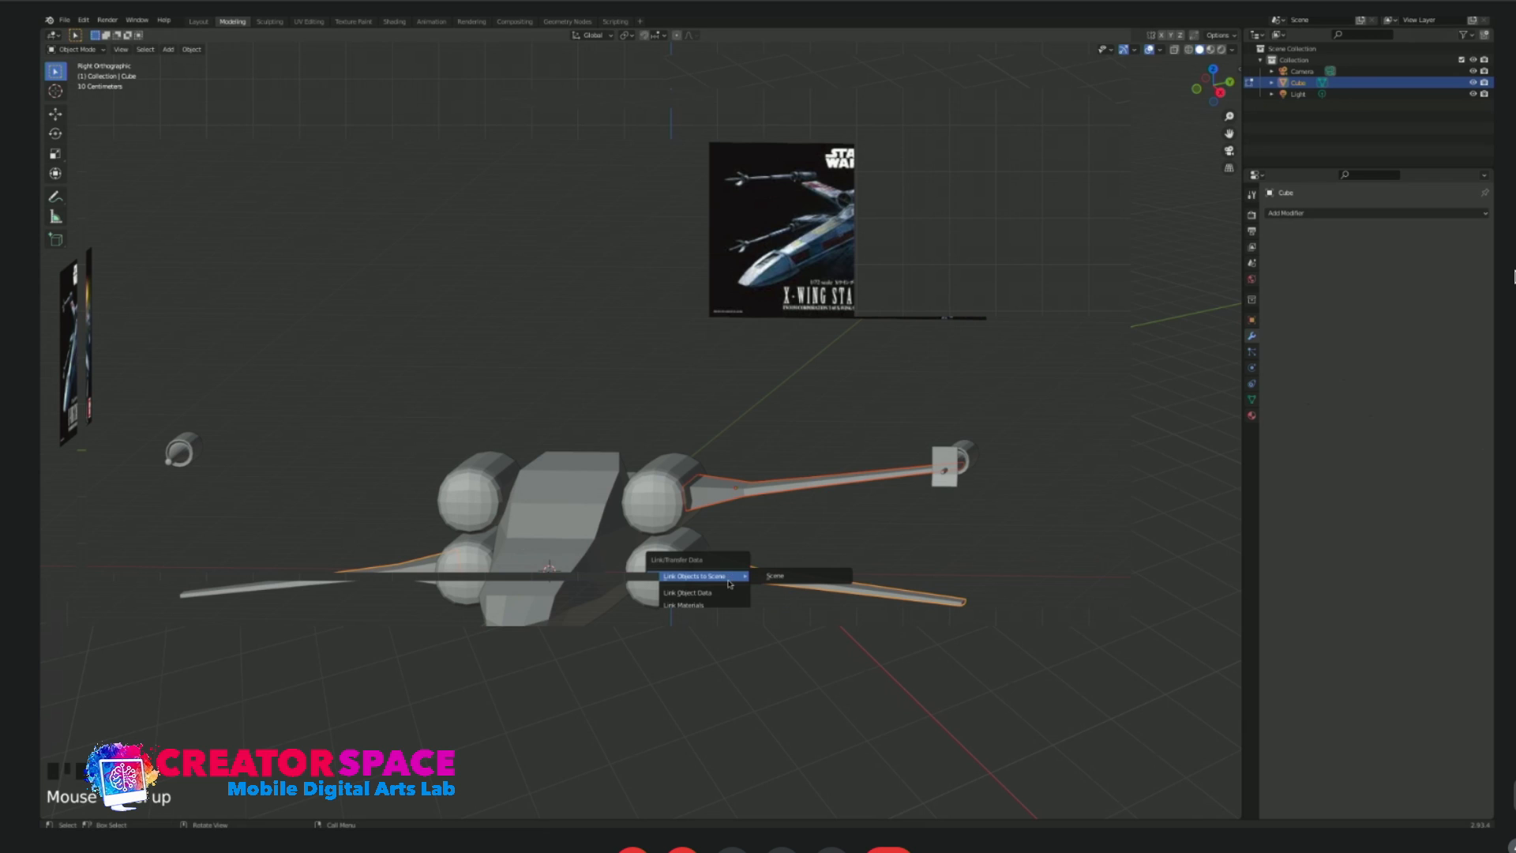
pyautogui.click(719, 677)
pyautogui.click(633, 437)
# Copy the upper wing's modifiers to the muzzle plate at the upper wingtip.
pyautogui.moveTo(392, 505); pyautogui.dragTo(464, 510, button='middle')
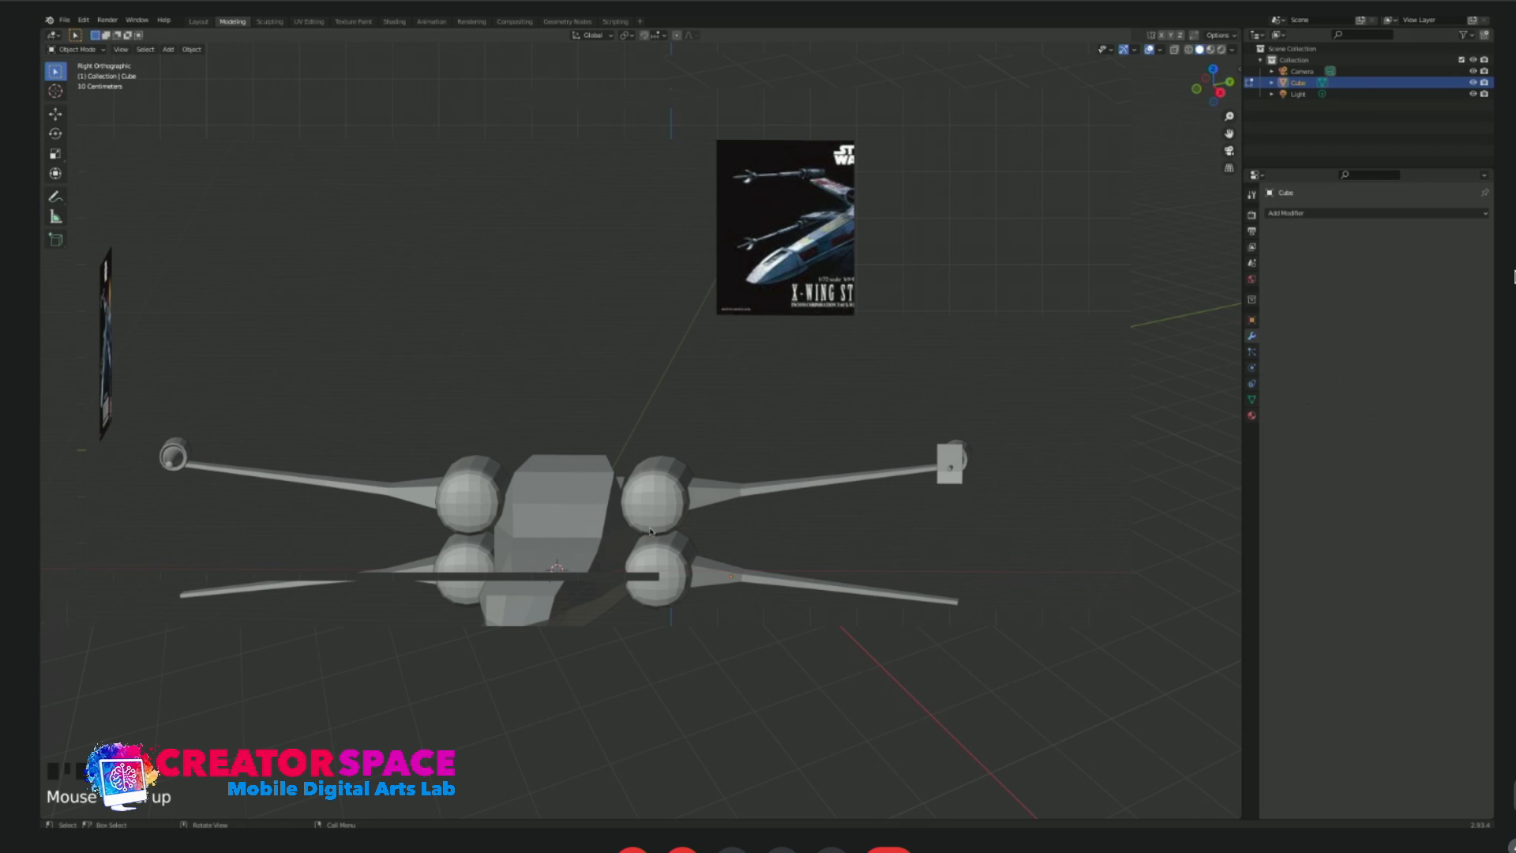
pyautogui.moveTo(928, 424); pyautogui.dragTo(1027, 522)
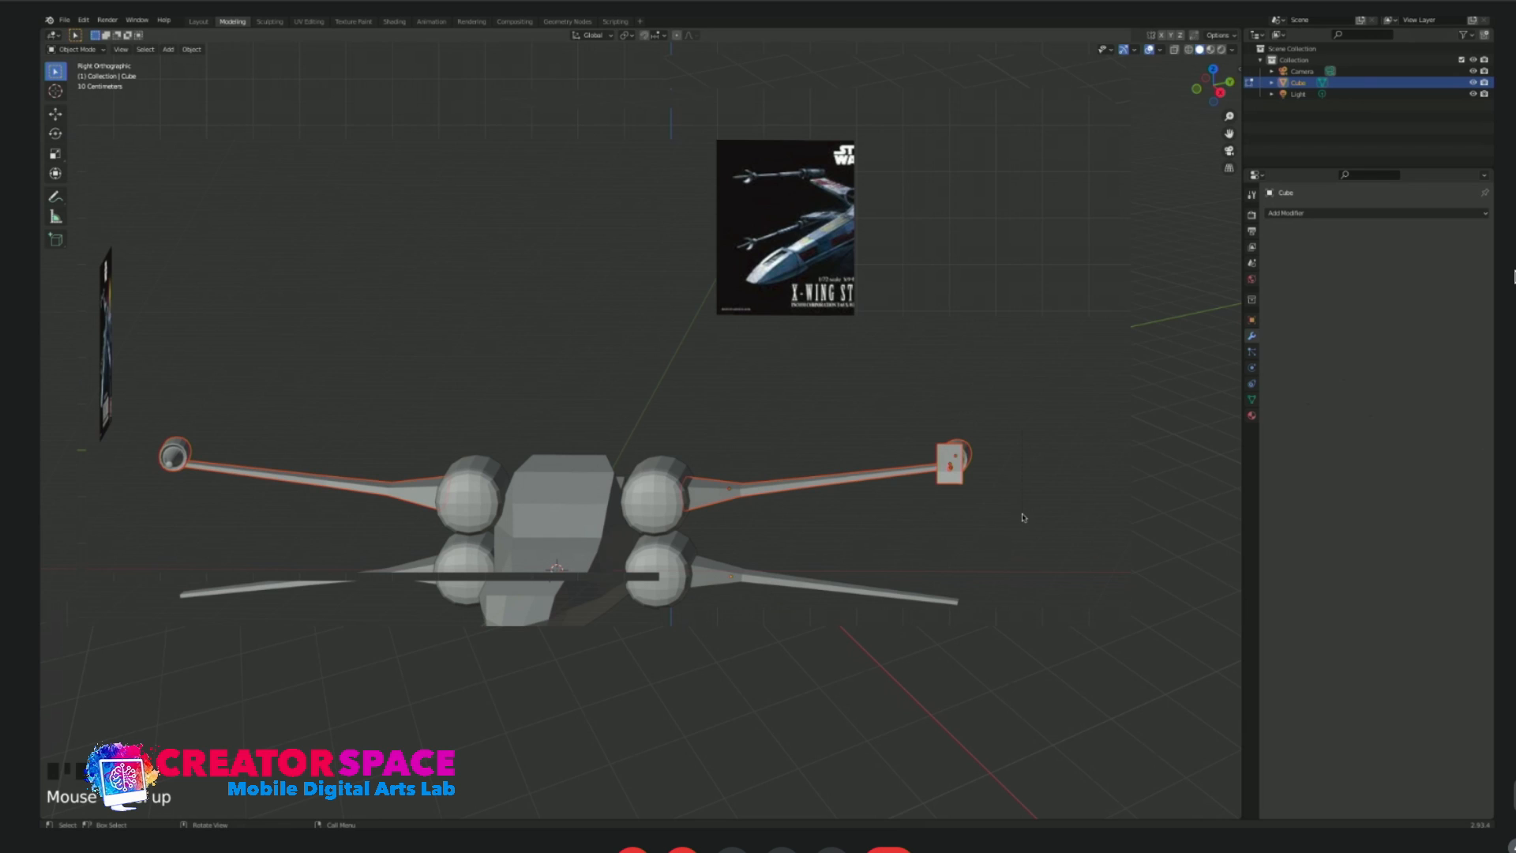
pyautogui.click(817, 484)
pyautogui.click(725, 488)
pyautogui.click(955, 455)
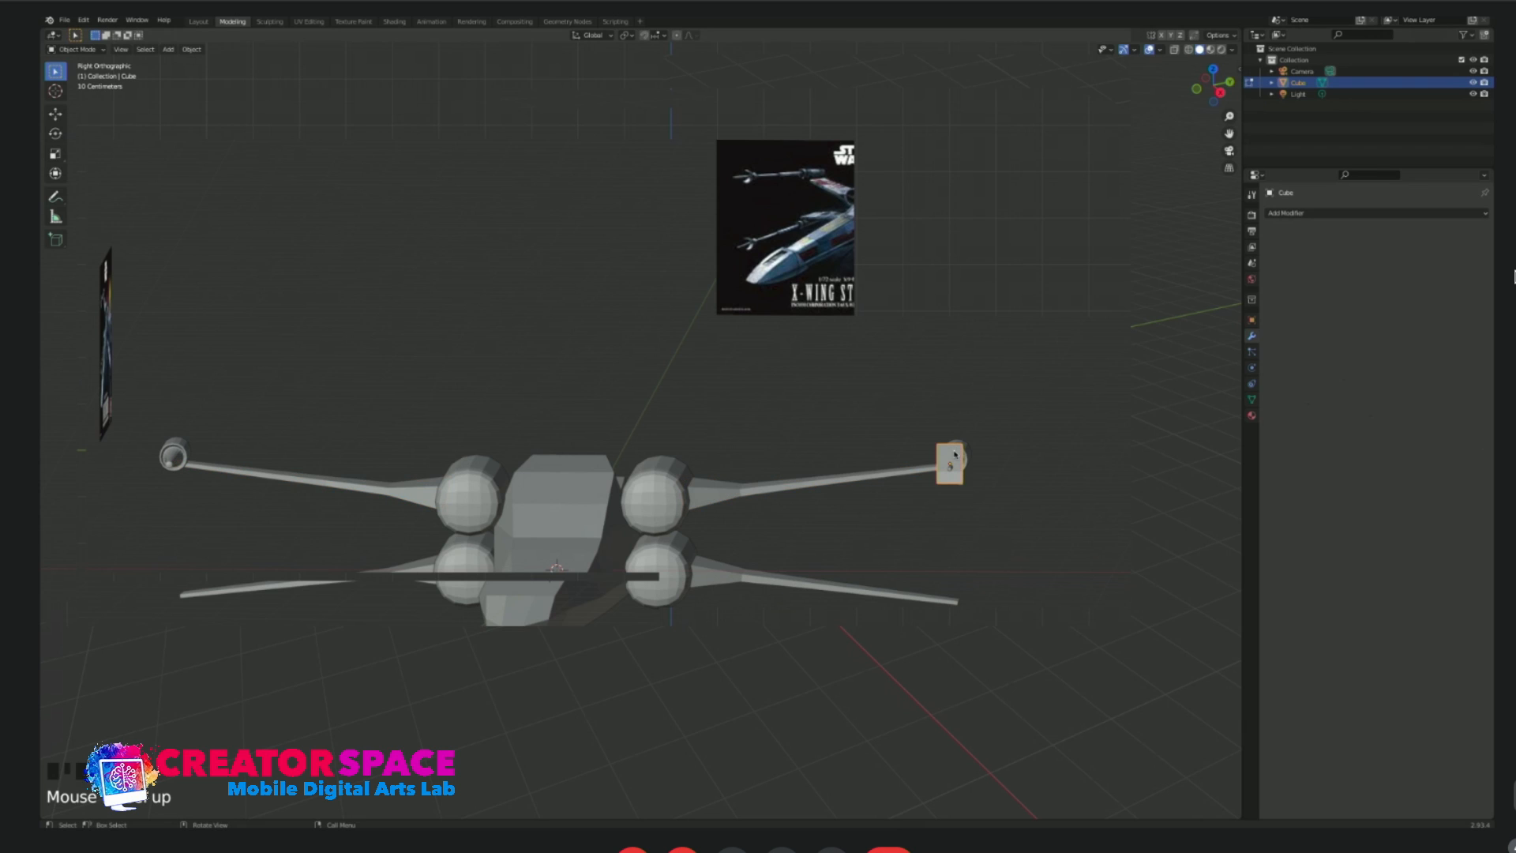
pyautogui.keyDown('shift'); pyautogui.click(785, 484); pyautogui.keyUp('shift')
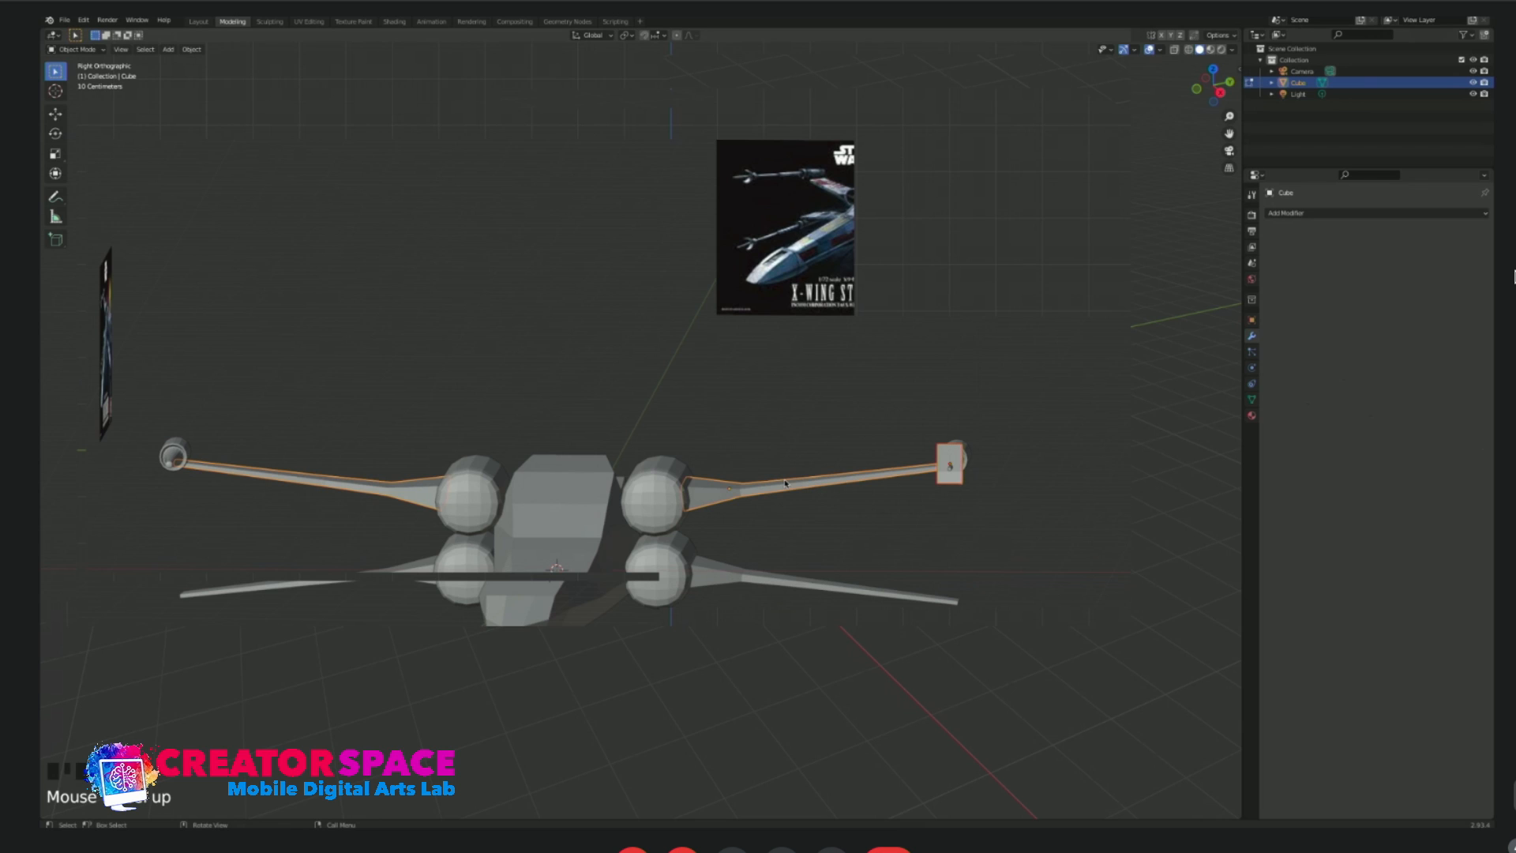
pyautogui.hotkey('ctrl', 'l')
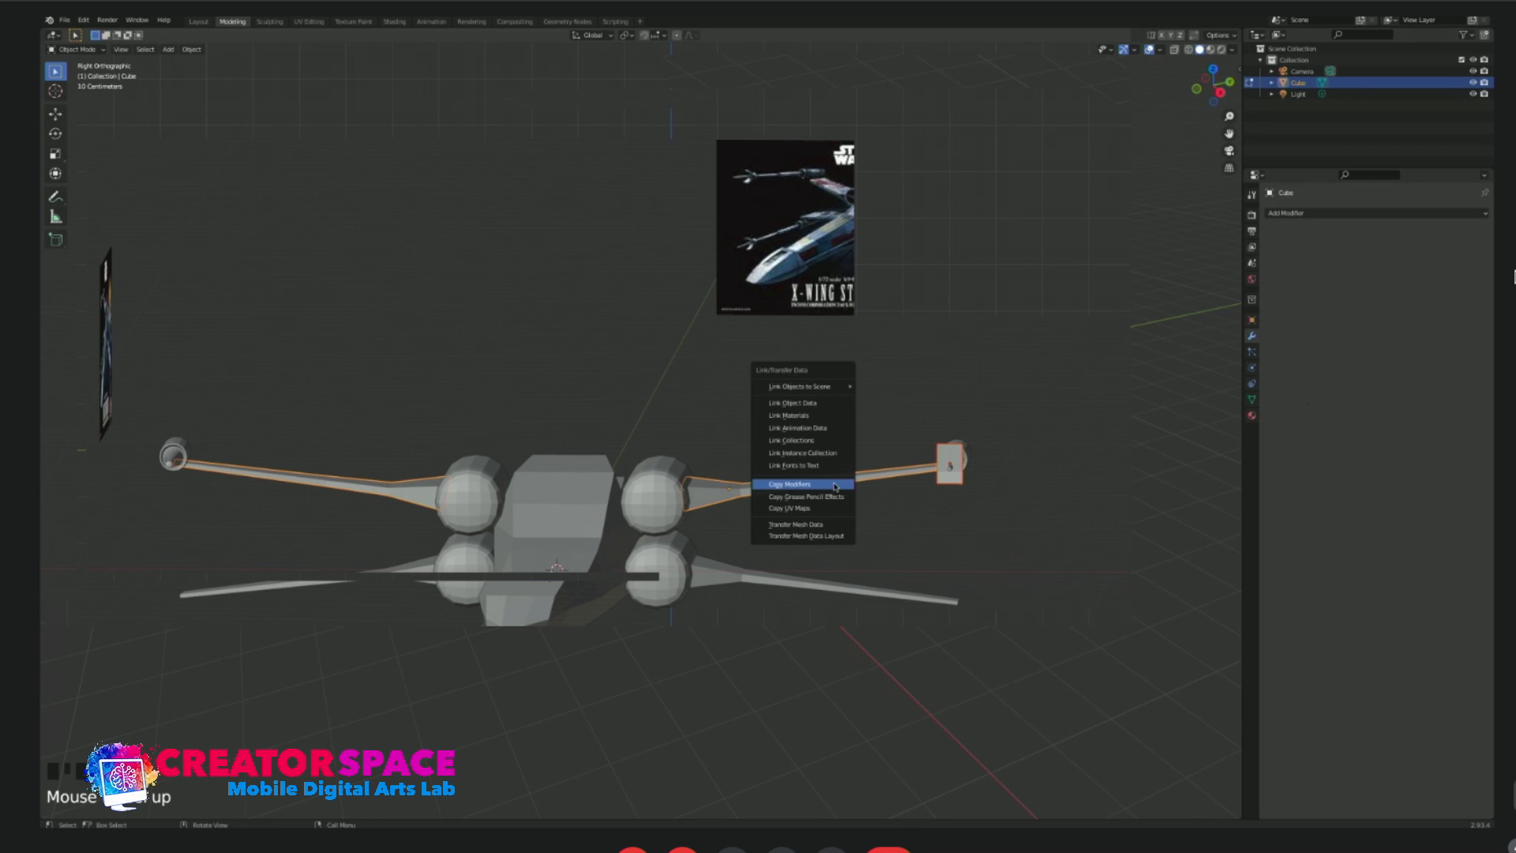
pyautogui.click(835, 484)
pyautogui.click(959, 496)
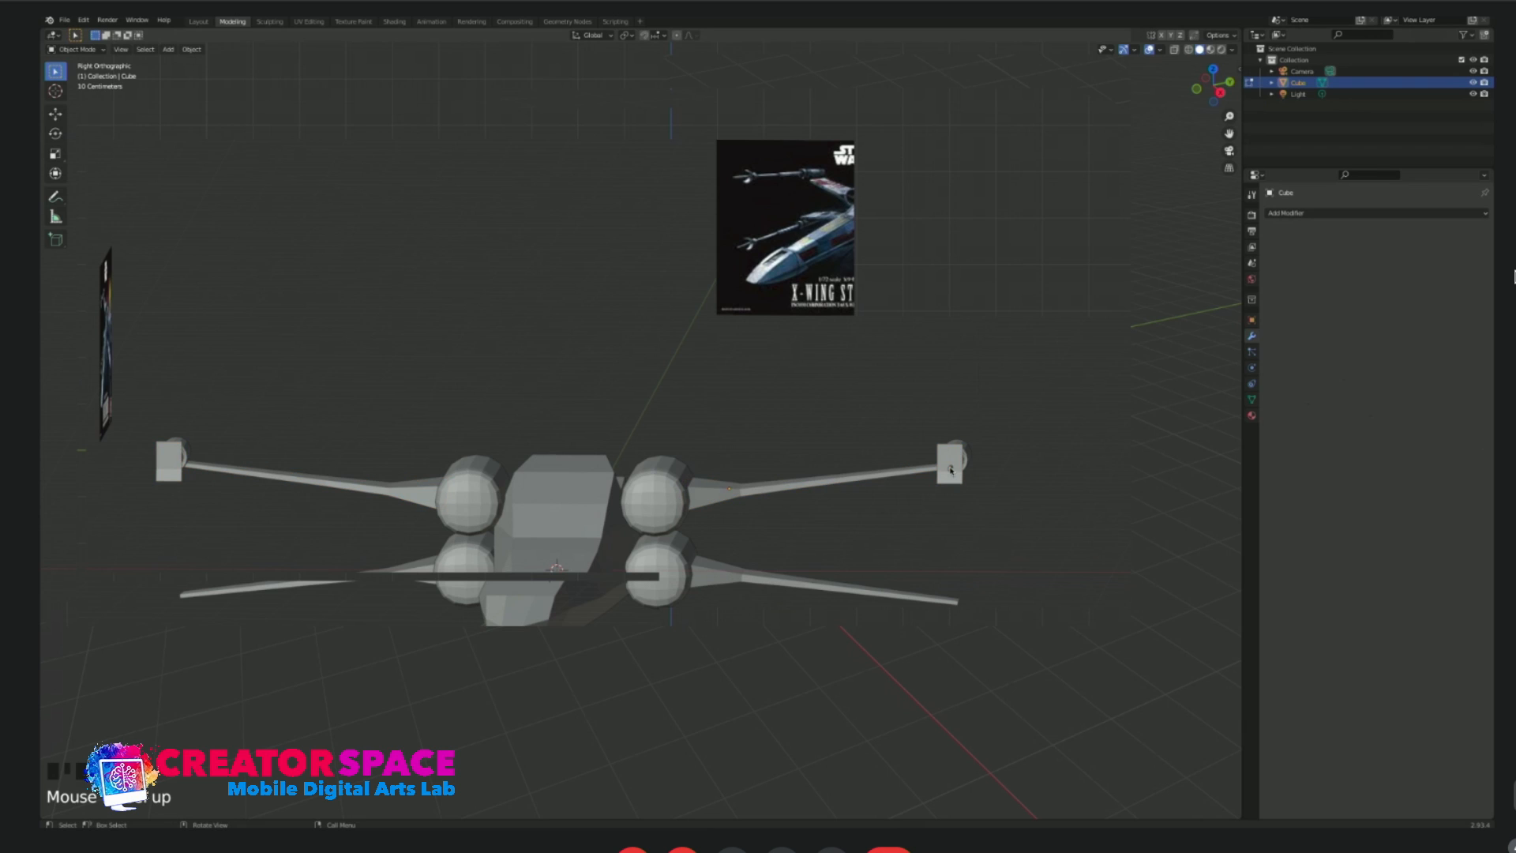
# Copy the mirror modifier to the thin rod at the muzzle plate.
pyautogui.click(952, 463)
pyautogui.hotkey('ctrl', 'l')
pyautogui.click(953, 458)
pyautogui.click(1024, 420)
# Duplicate the upper wingtip cannon with its muzzle plate and rod, leaving out the wing, and place the copy at the lower wingtip.
pyautogui.scroll(1, 999, 580)
pyautogui.moveTo(929, 555); pyautogui.dragTo(948, 586, button='middle')
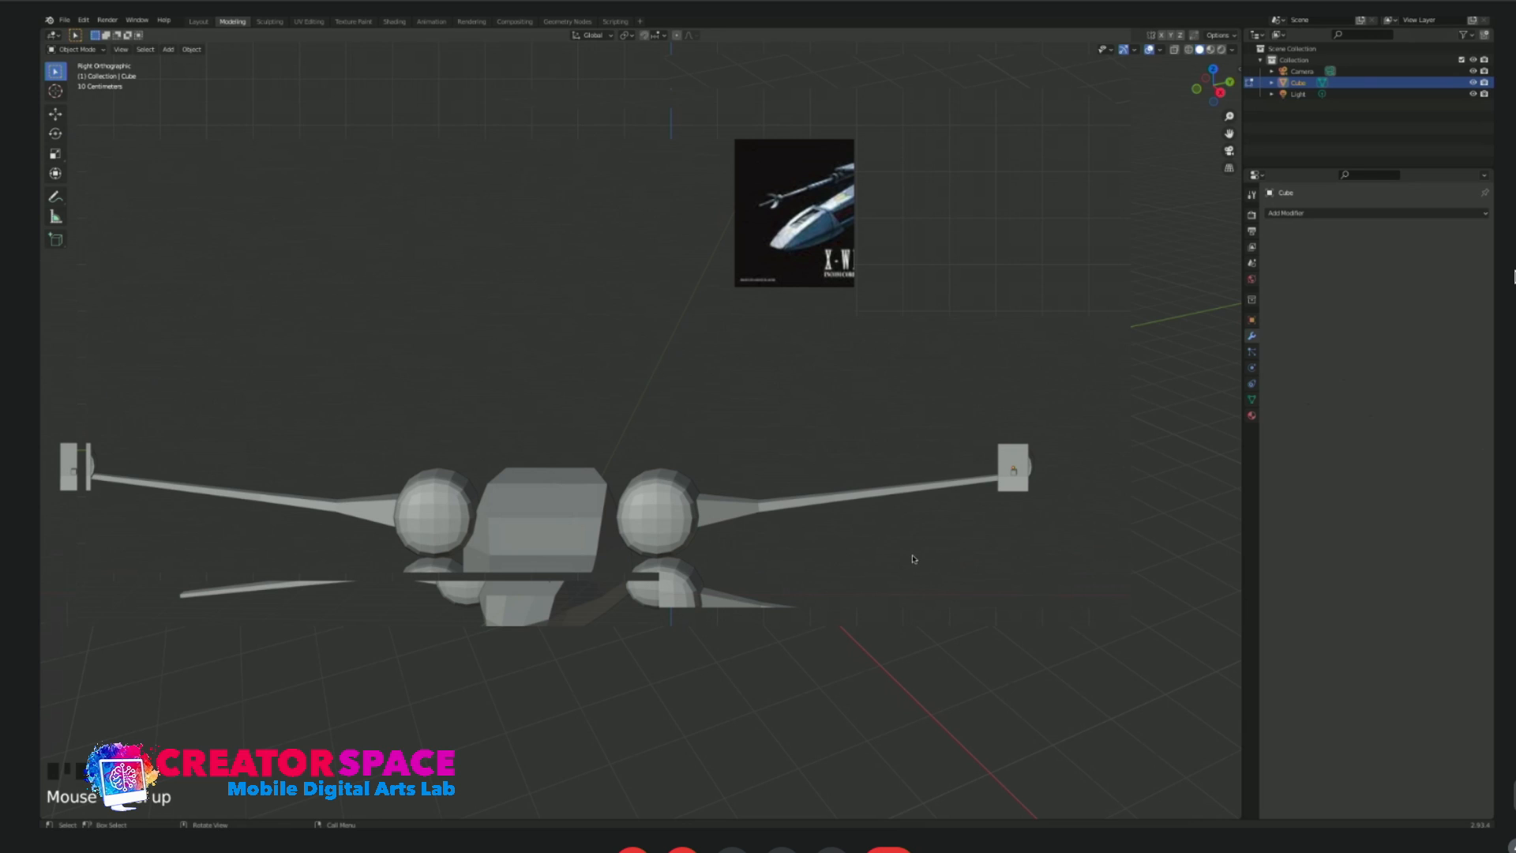
pyautogui.moveTo(980, 376); pyautogui.dragTo(1034, 477)
pyautogui.keyDown('shift'); pyautogui.click(900, 497); pyautogui.keyUp('shift')
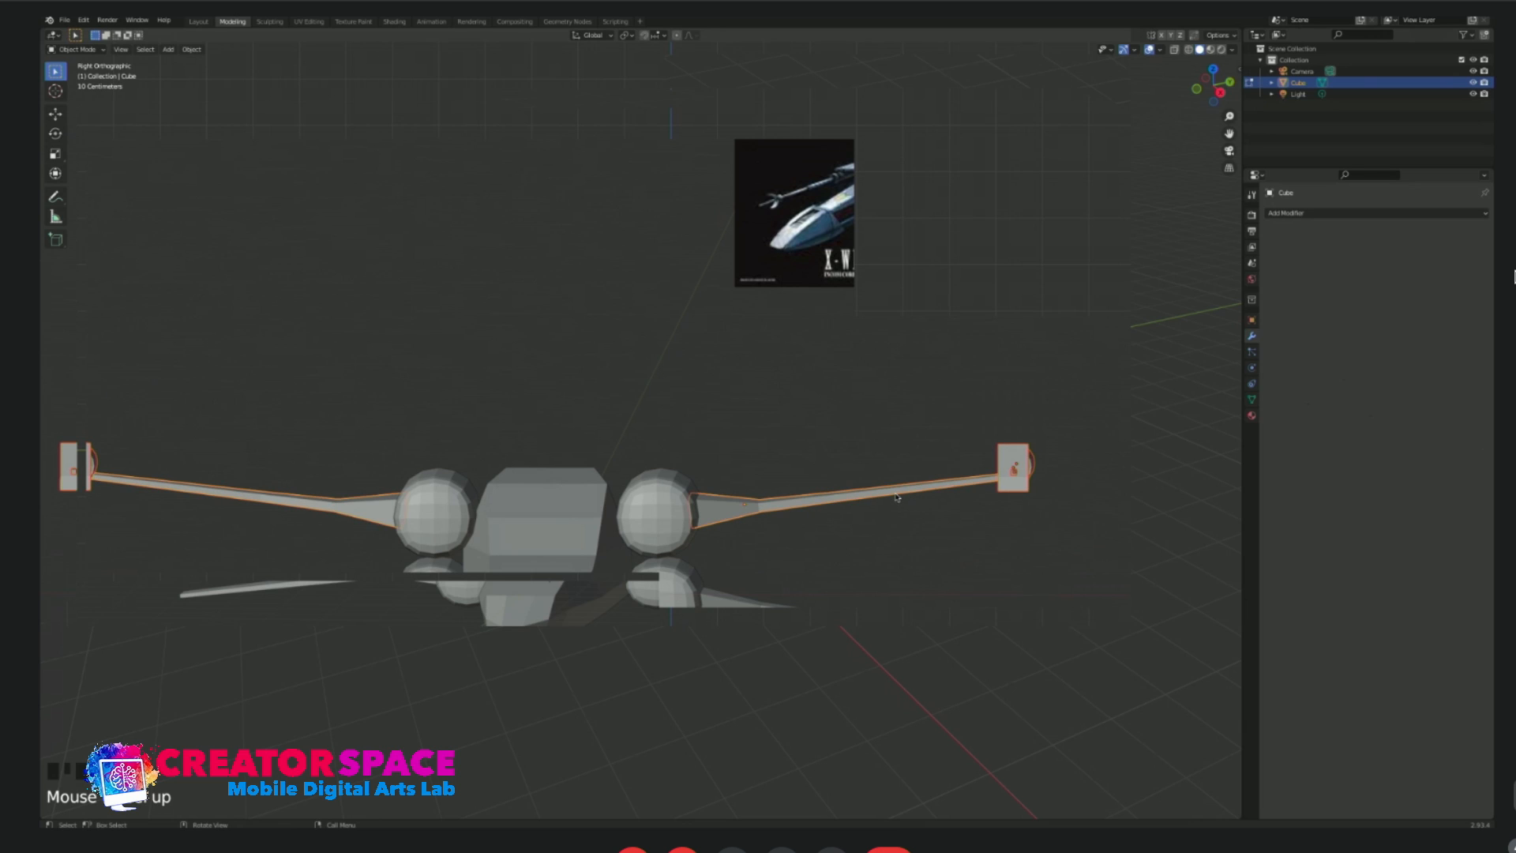
pyautogui.keyDown('shift'); pyautogui.click(857, 495); pyautogui.keyUp('shift')
pyautogui.moveTo(1023, 444); pyautogui.dragTo(1016, 521, button='middle')
pyautogui.keyDown('shift'); pyautogui.click(958, 542); pyautogui.keyUp('shift')
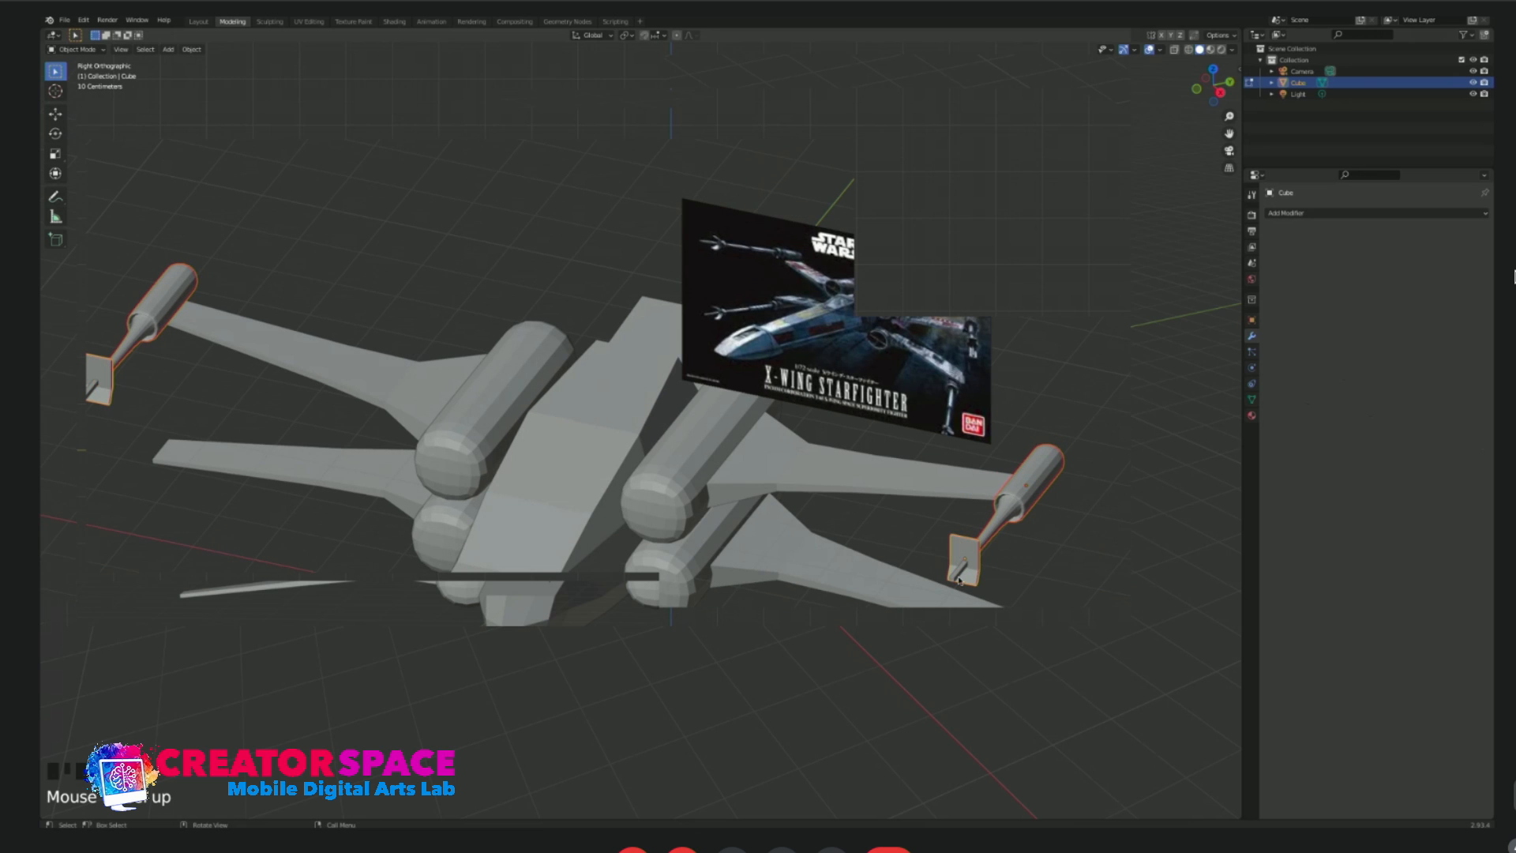
pyautogui.moveTo(1079, 583); pyautogui.dragTo(1043, 567, button='middle')
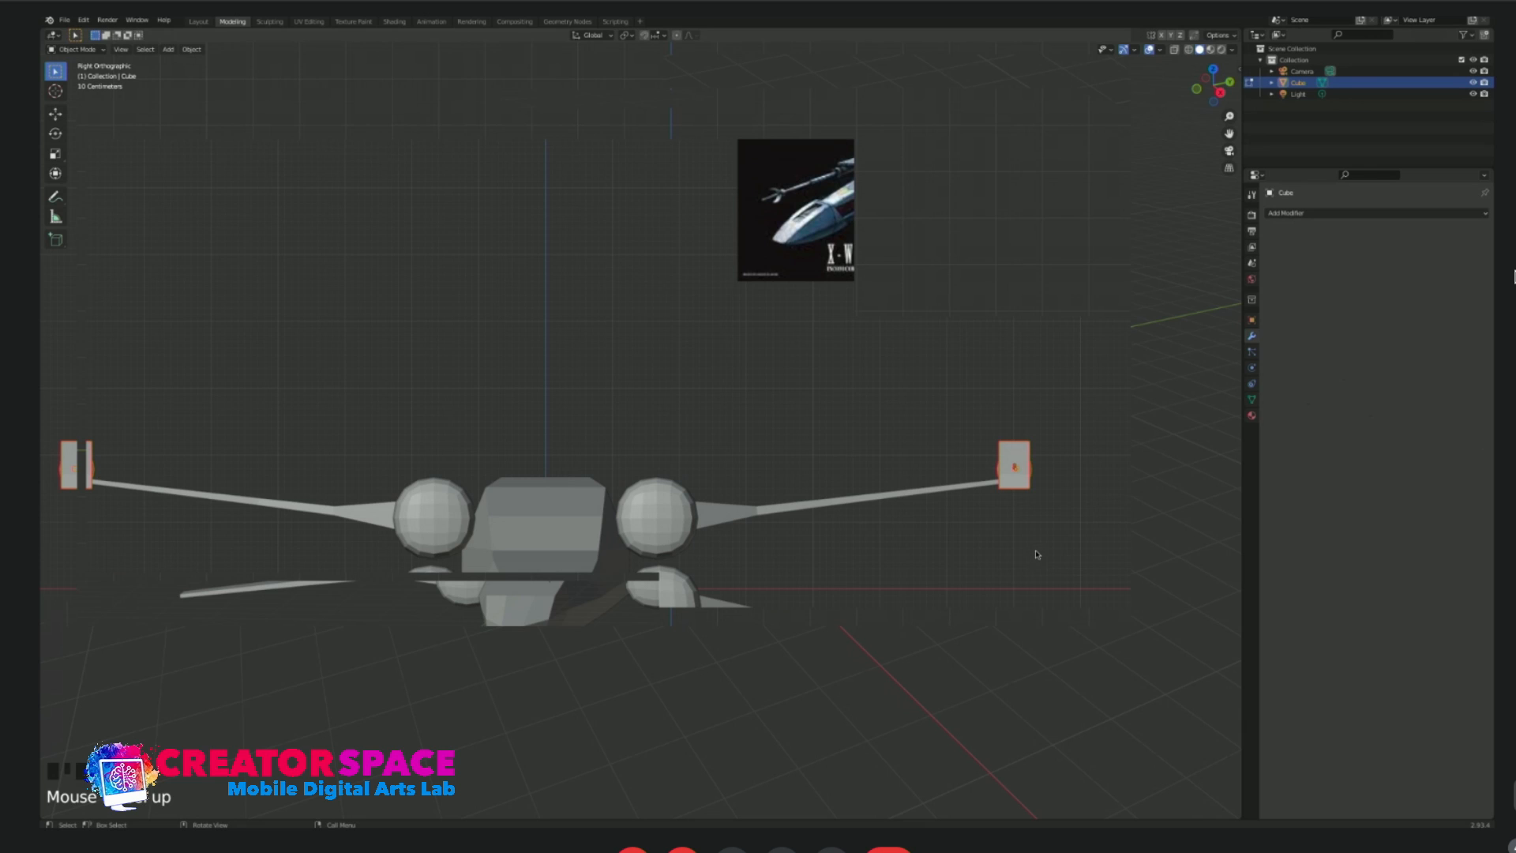
pyautogui.hotkey('shift', 'd')
pyautogui.click(1050, 729)
pyautogui.moveTo(1022, 532); pyautogui.dragTo(811, 598, button='middle')
pyautogui.press('Tab')
pyautogui.keyDown('shift'); pyautogui.moveTo(595, 578); pyautogui.dragTo(683, 573, button='middle'); pyautogui.keyUp('shift')
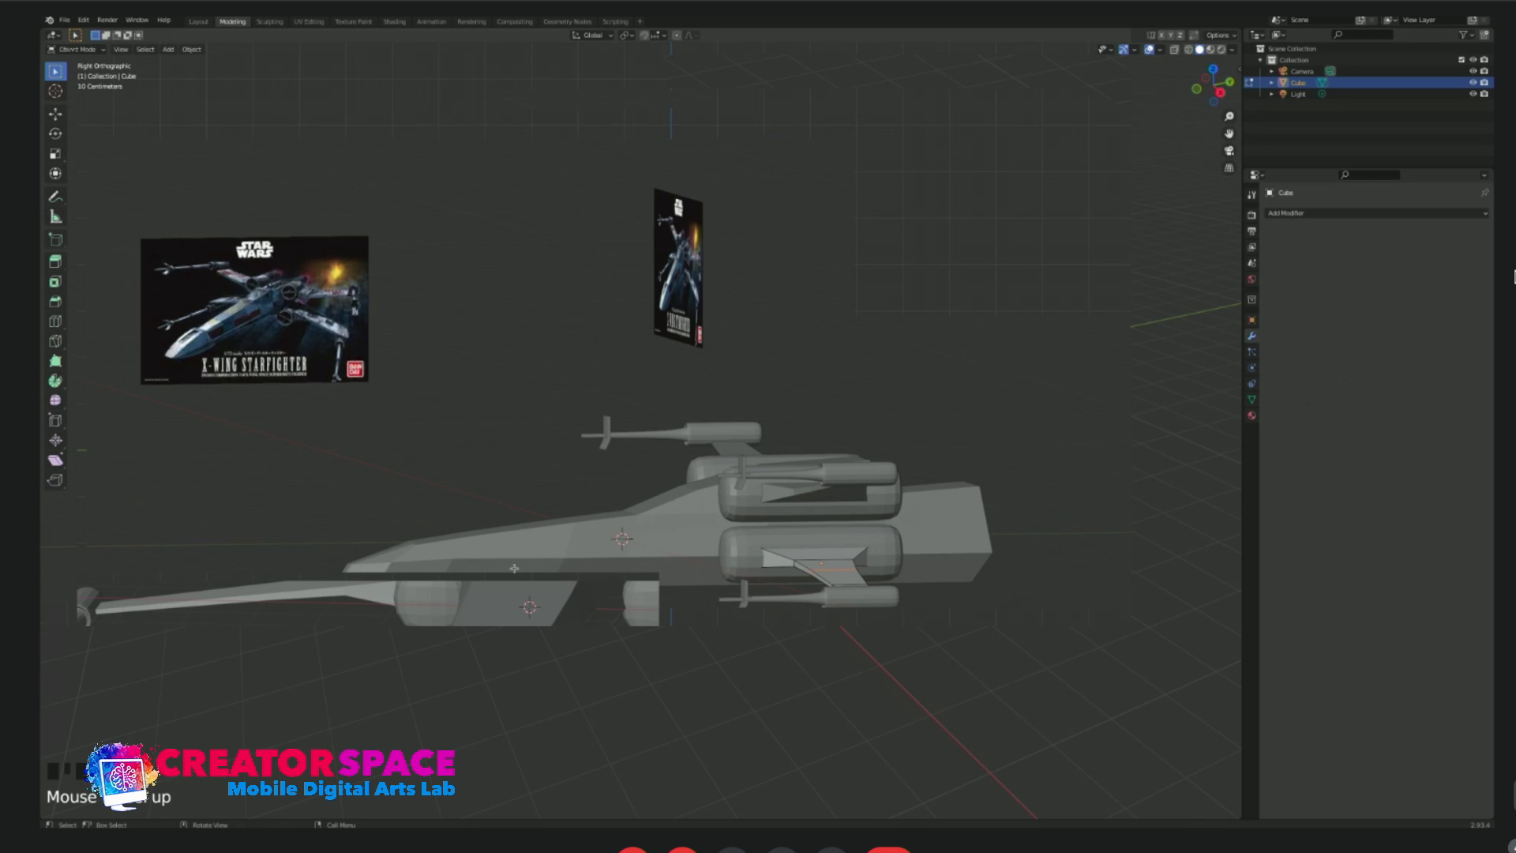
pyautogui.scroll(2, 525, 574)
pyautogui.press('Tab')
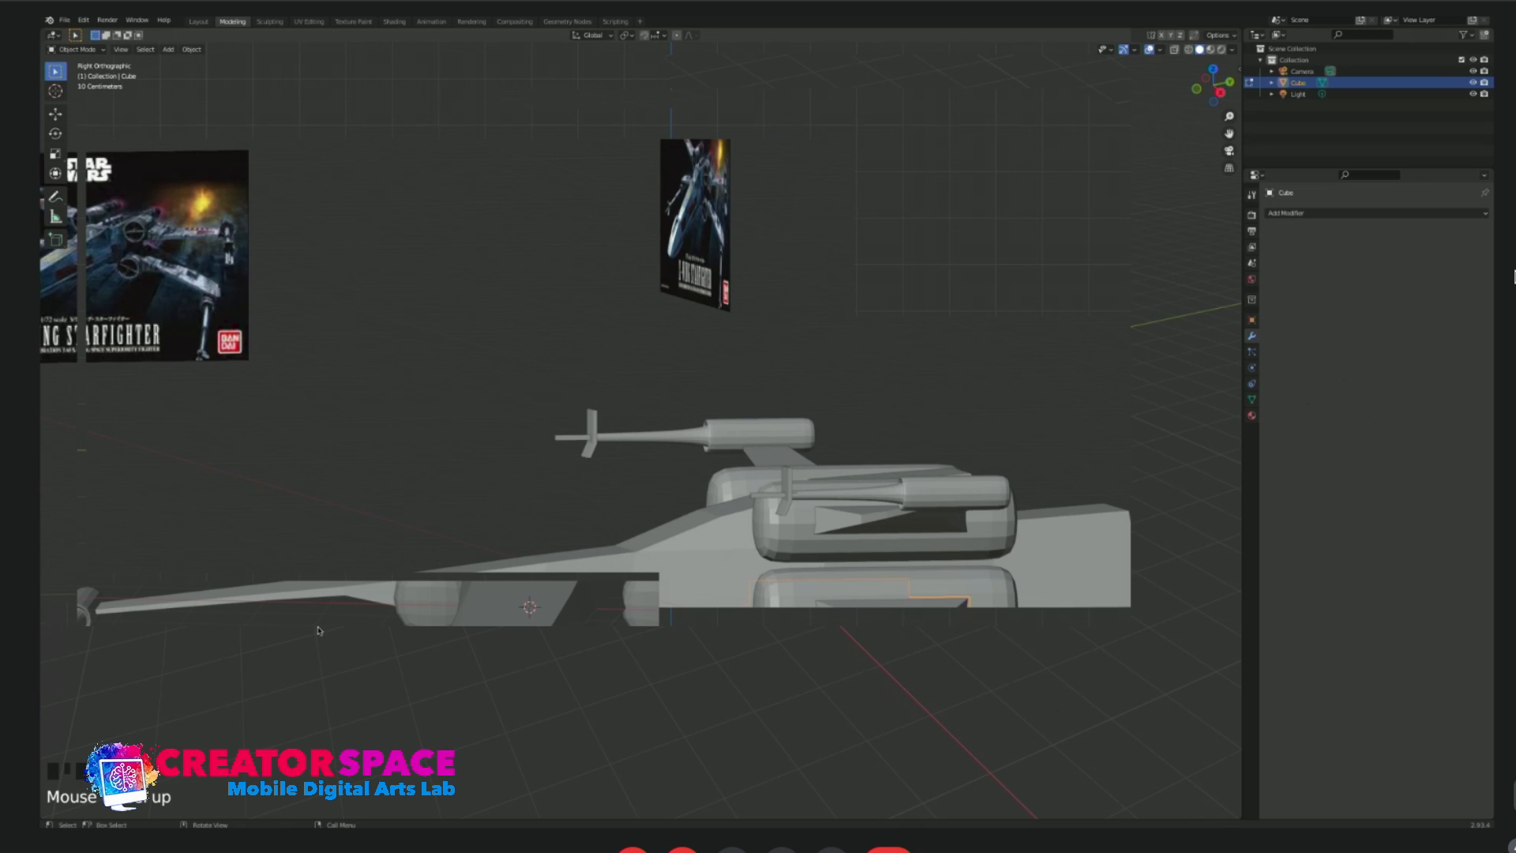
# Edit the fuselage mesh in side view with X-ray on and move the upper vertices of the narrow nose edge band forward along Y.
pyautogui.press('Tab')
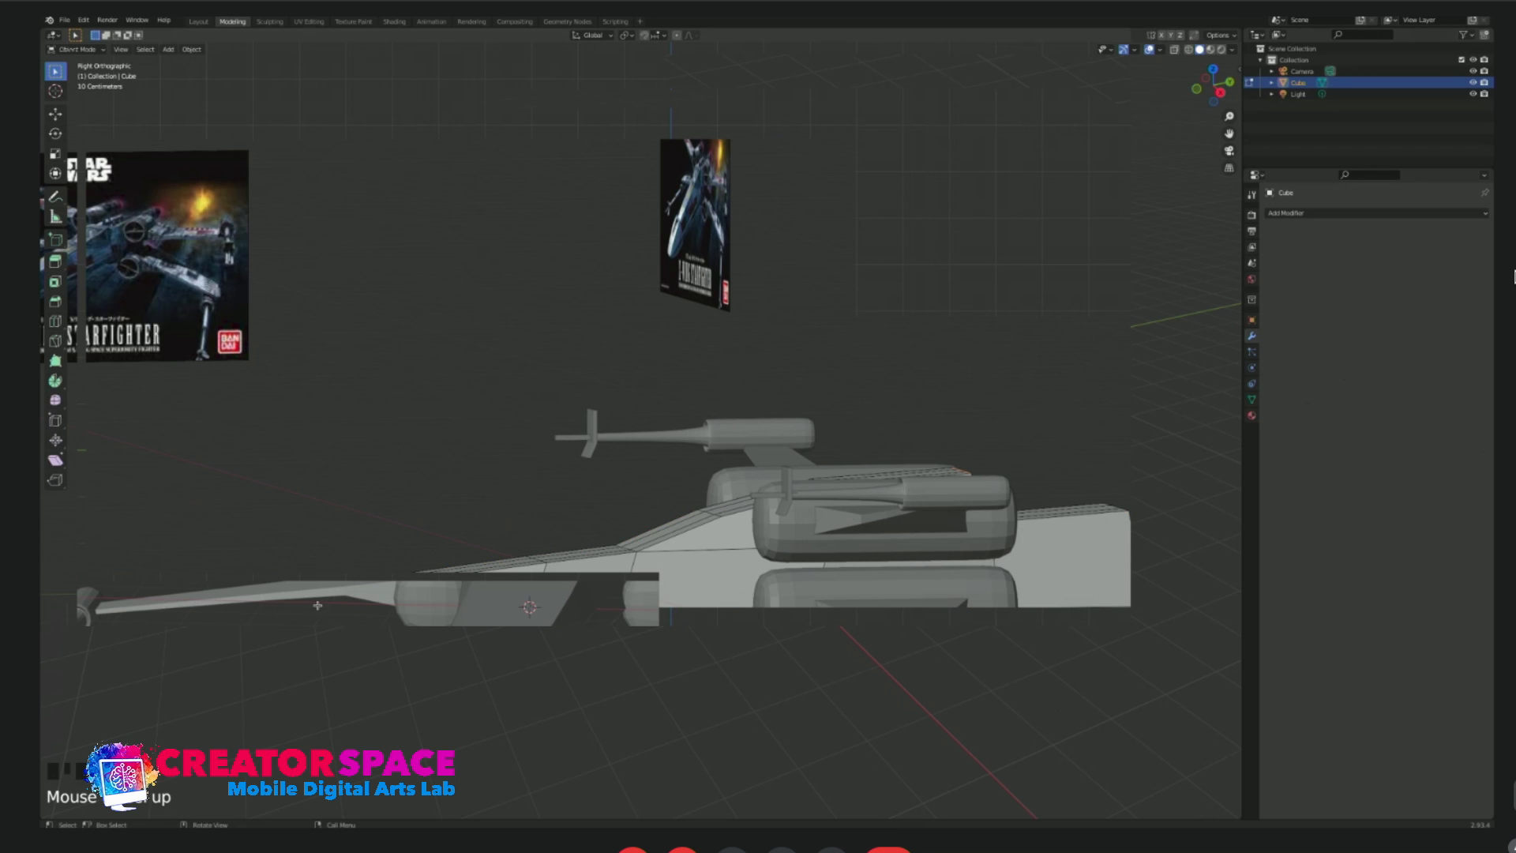
pyautogui.press('KP_1')
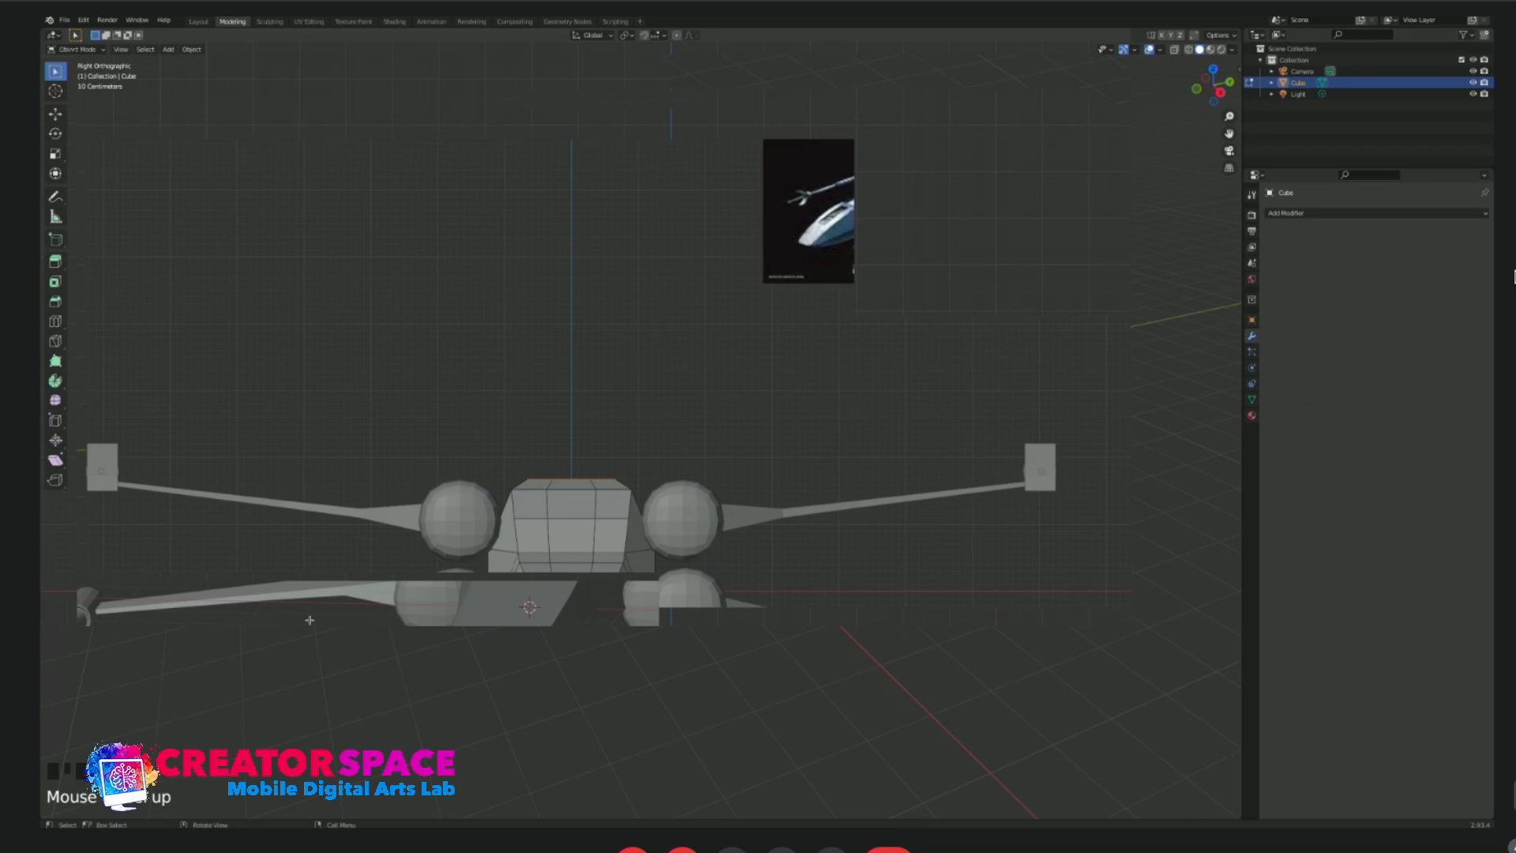
pyautogui.press('KP_3')
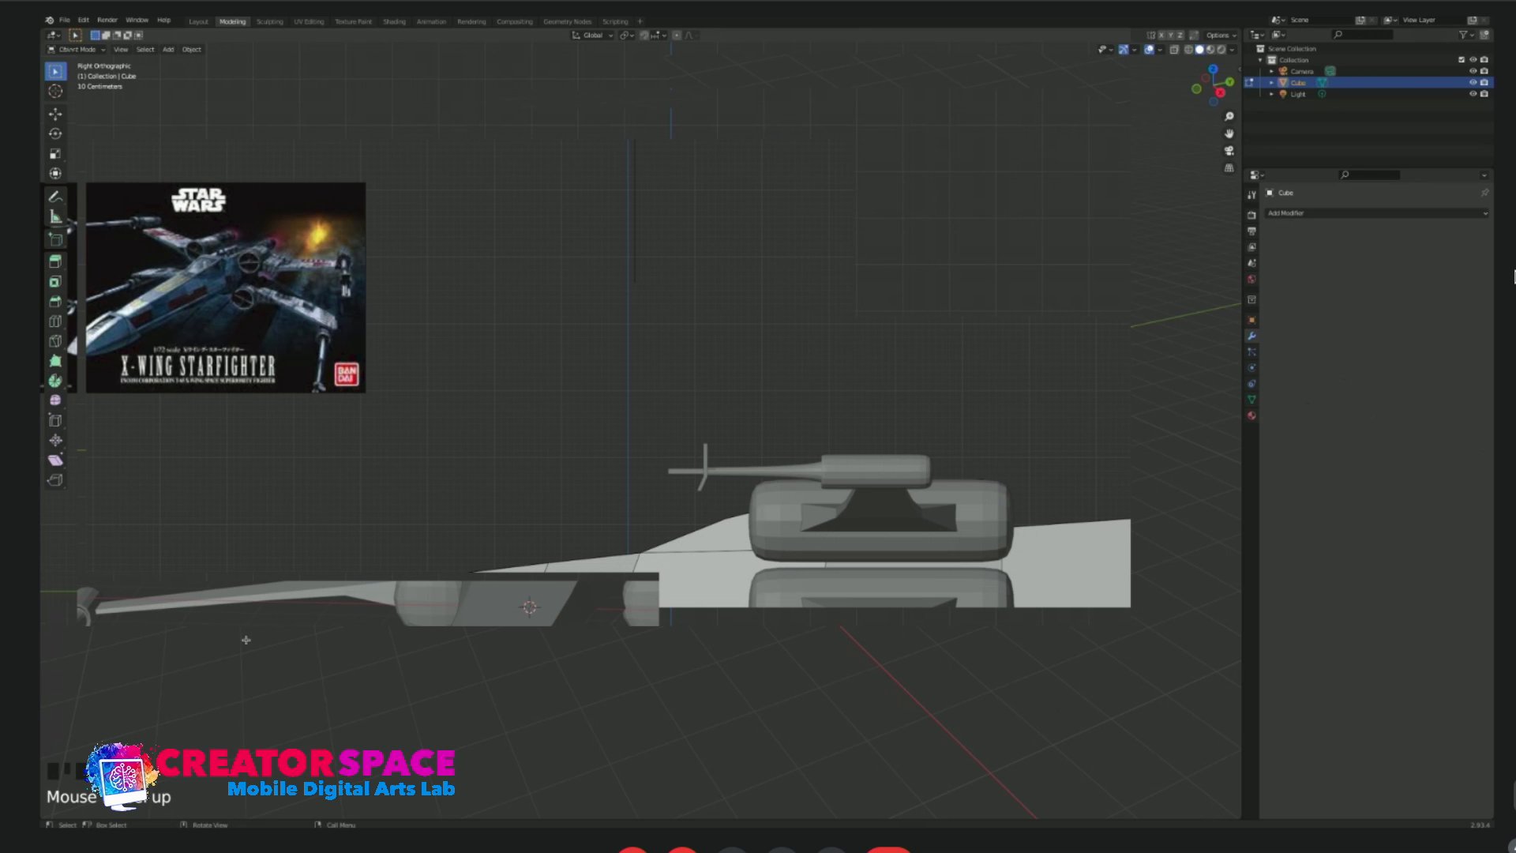
pyautogui.hotkey('alt', 'z')
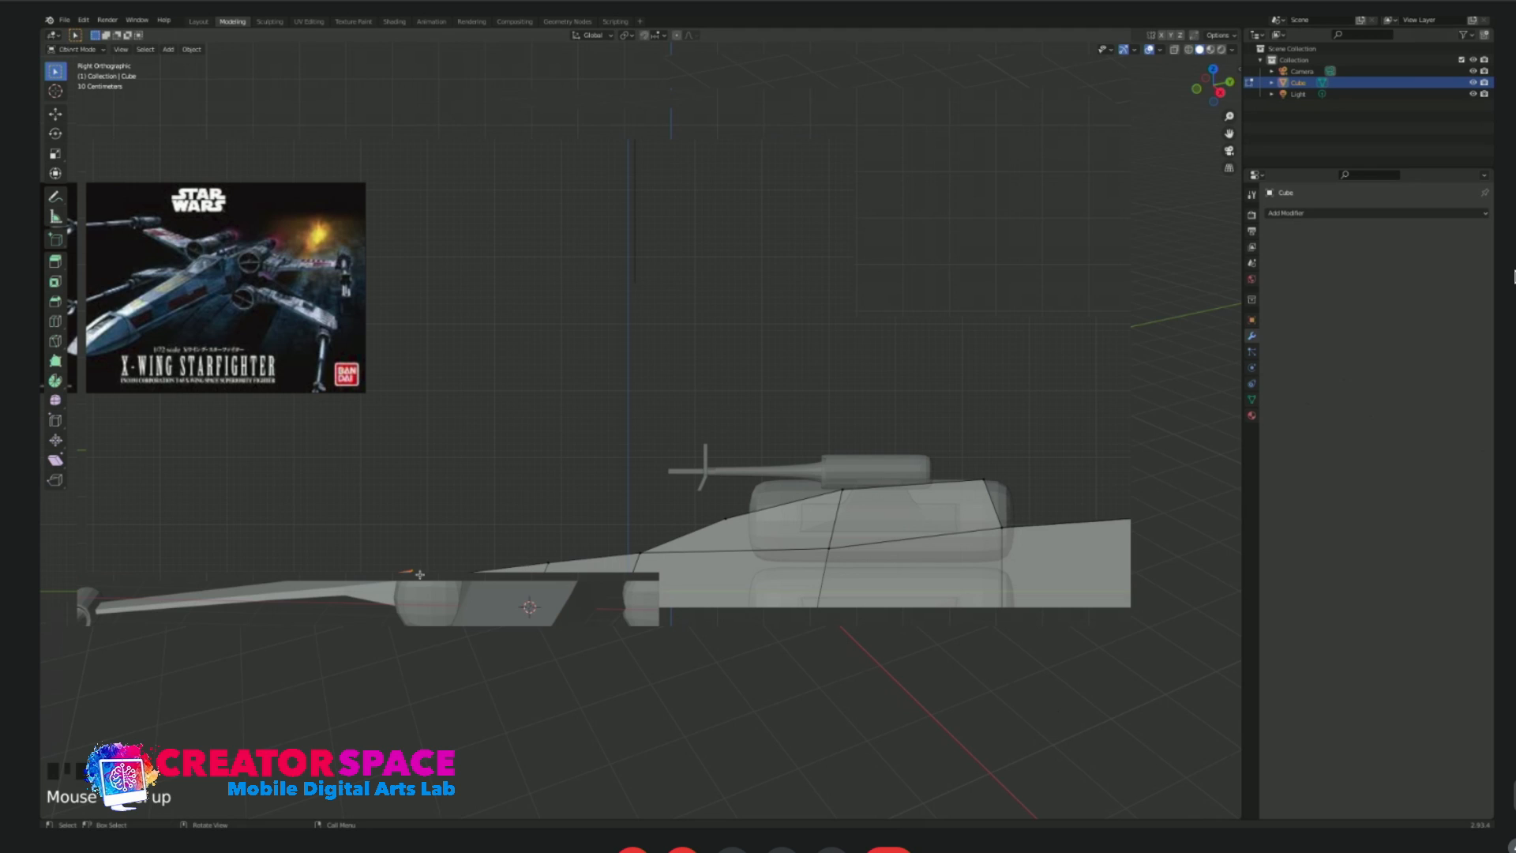
pyautogui.click(376, 609)
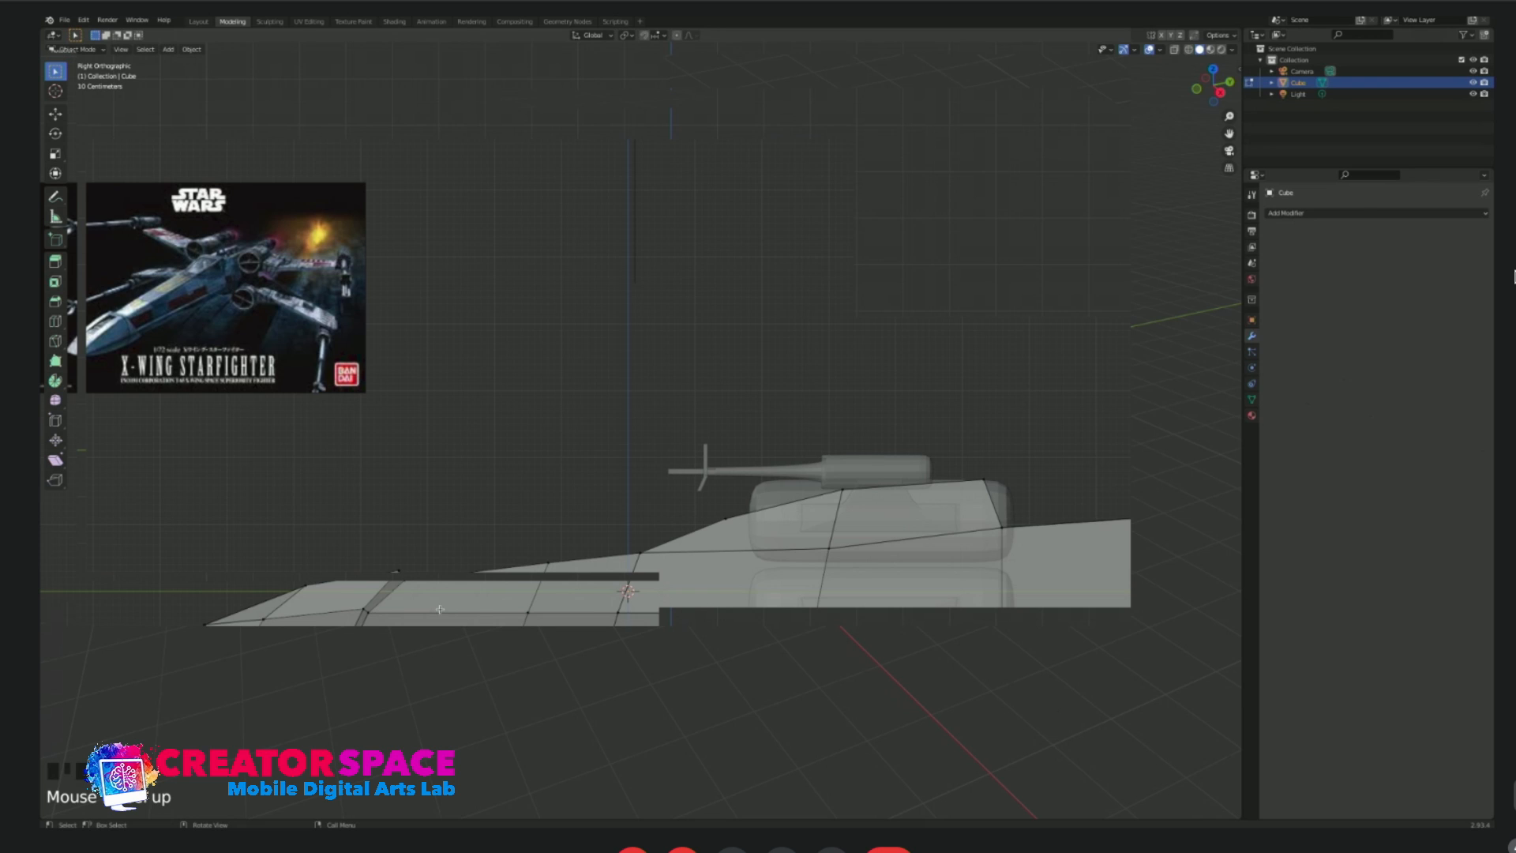
pyautogui.moveTo(374, 560); pyautogui.dragTo(437, 589)
pyautogui.press('g')
pyautogui.press('y')
pyautogui.click(403, 586)
pyautogui.hotkey('alt', 'a')
# Select the vertices around the nose edge band of the fuselage and move them vertically along Z.
pyautogui.moveTo(373, 564); pyautogui.dragTo(440, 633, button='middle')
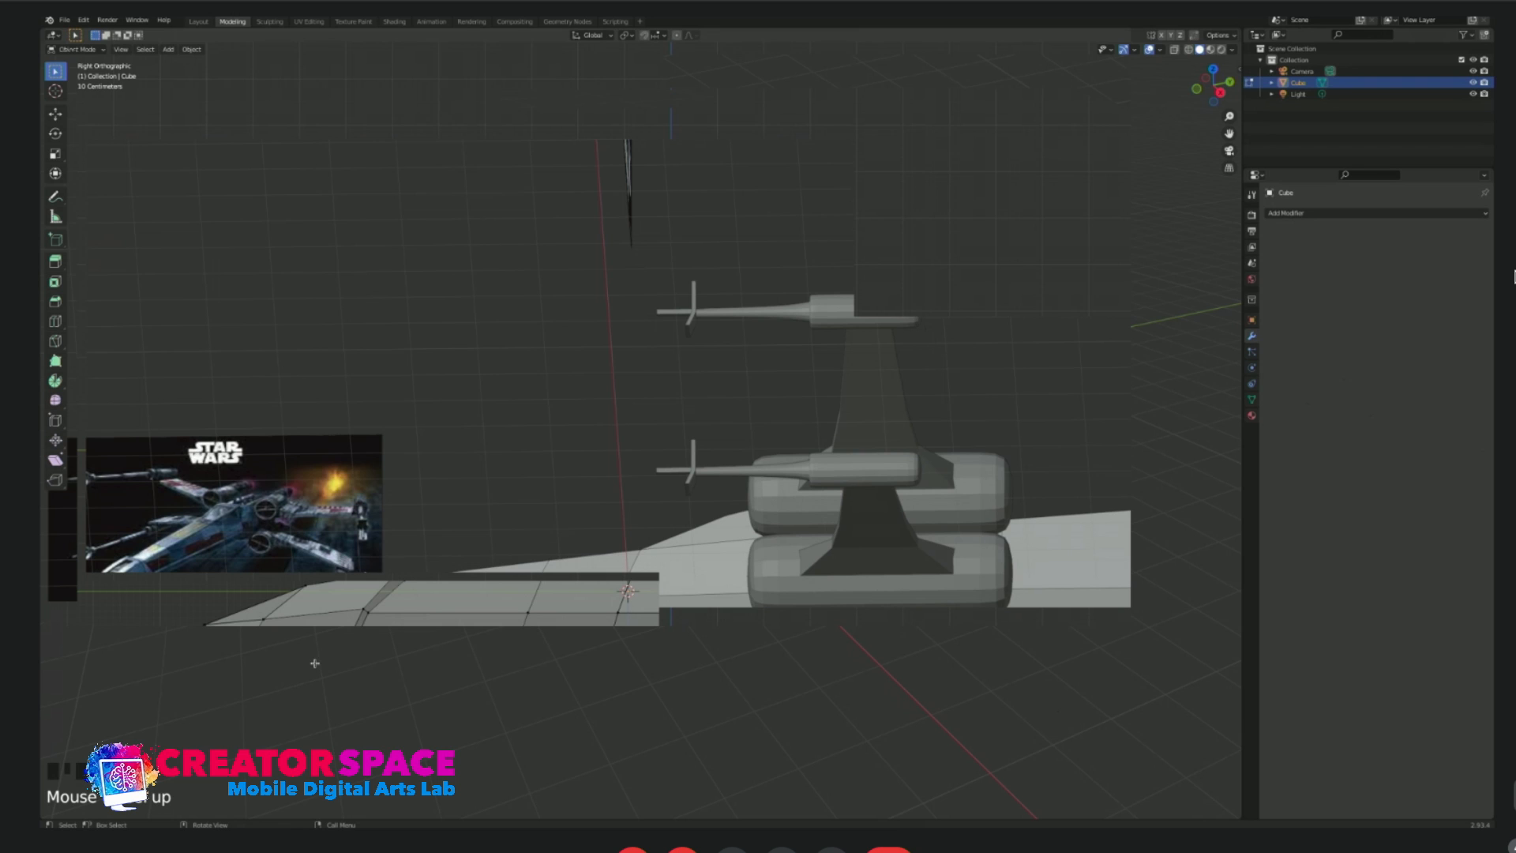
pyautogui.moveTo(317, 680); pyautogui.dragTo(338, 662, button='middle')
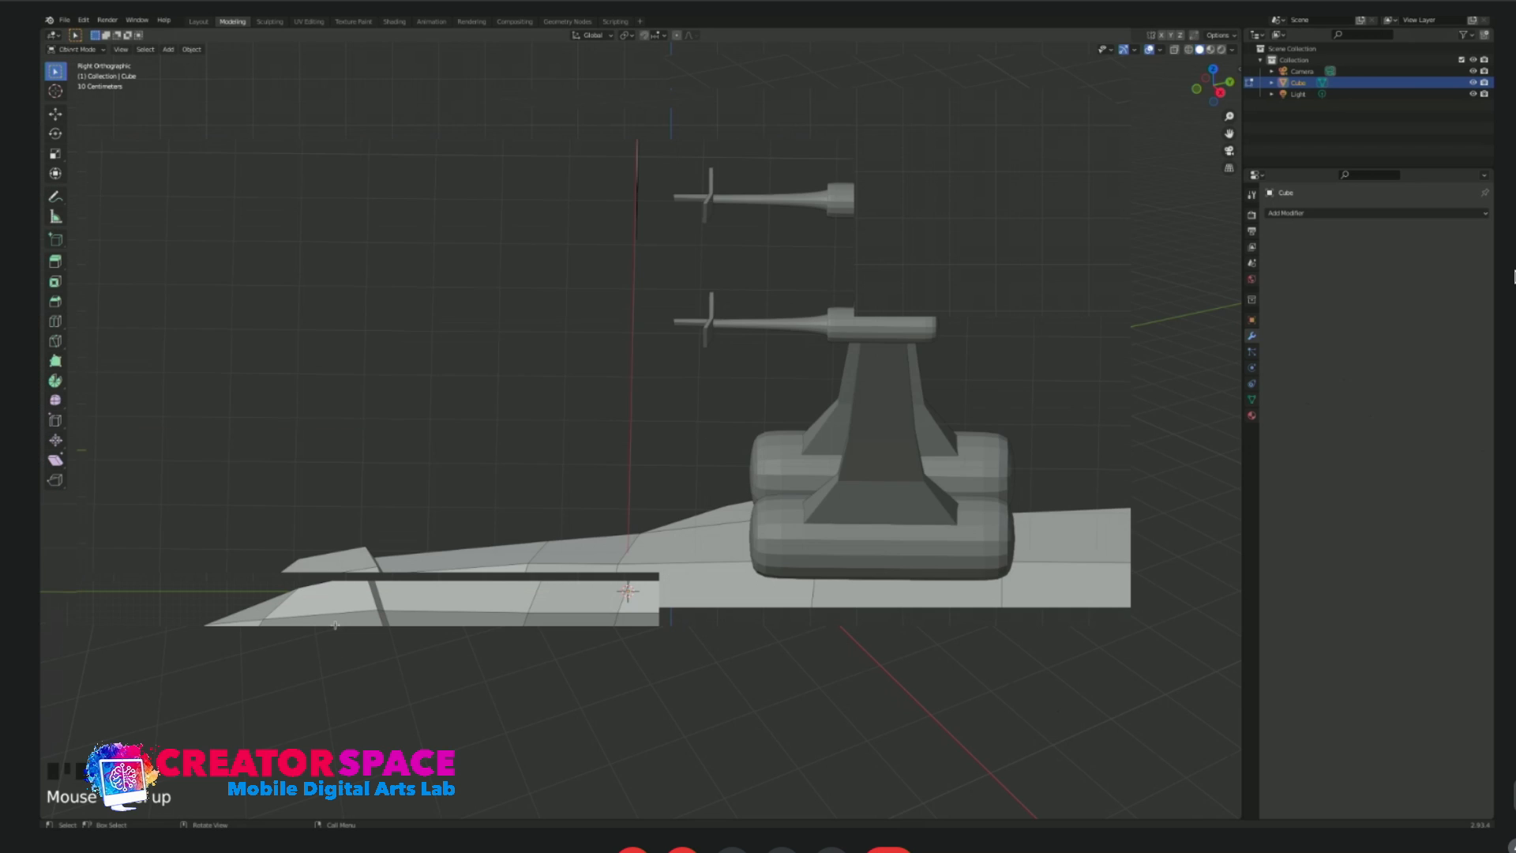
pyautogui.moveTo(342, 646); pyautogui.dragTo(281, 689, button='middle')
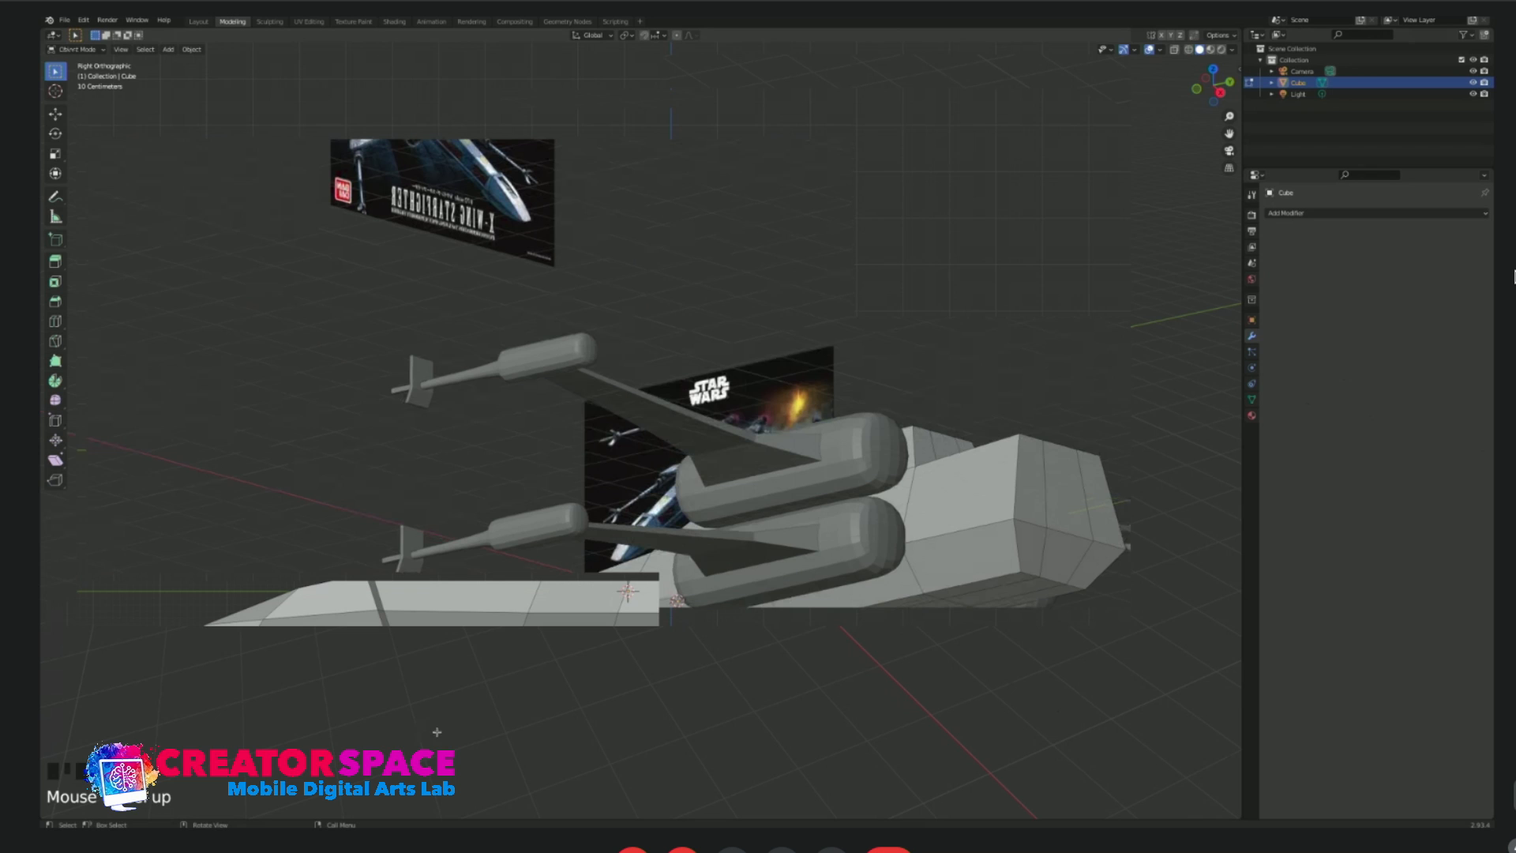
pyautogui.press('g')
pyautogui.press('z')
pyautogui.click(458, 730)
# Examine the reshaped fuselage nose from the front and side in object mode and return to edit mode.
pyautogui.moveTo(466, 670)
pyautogui.mouseDown(button='middle')
pyautogui.moveTo(479, 680)
pyautogui.moveTo(446, 691)
pyautogui.mouseUp(button='middle')
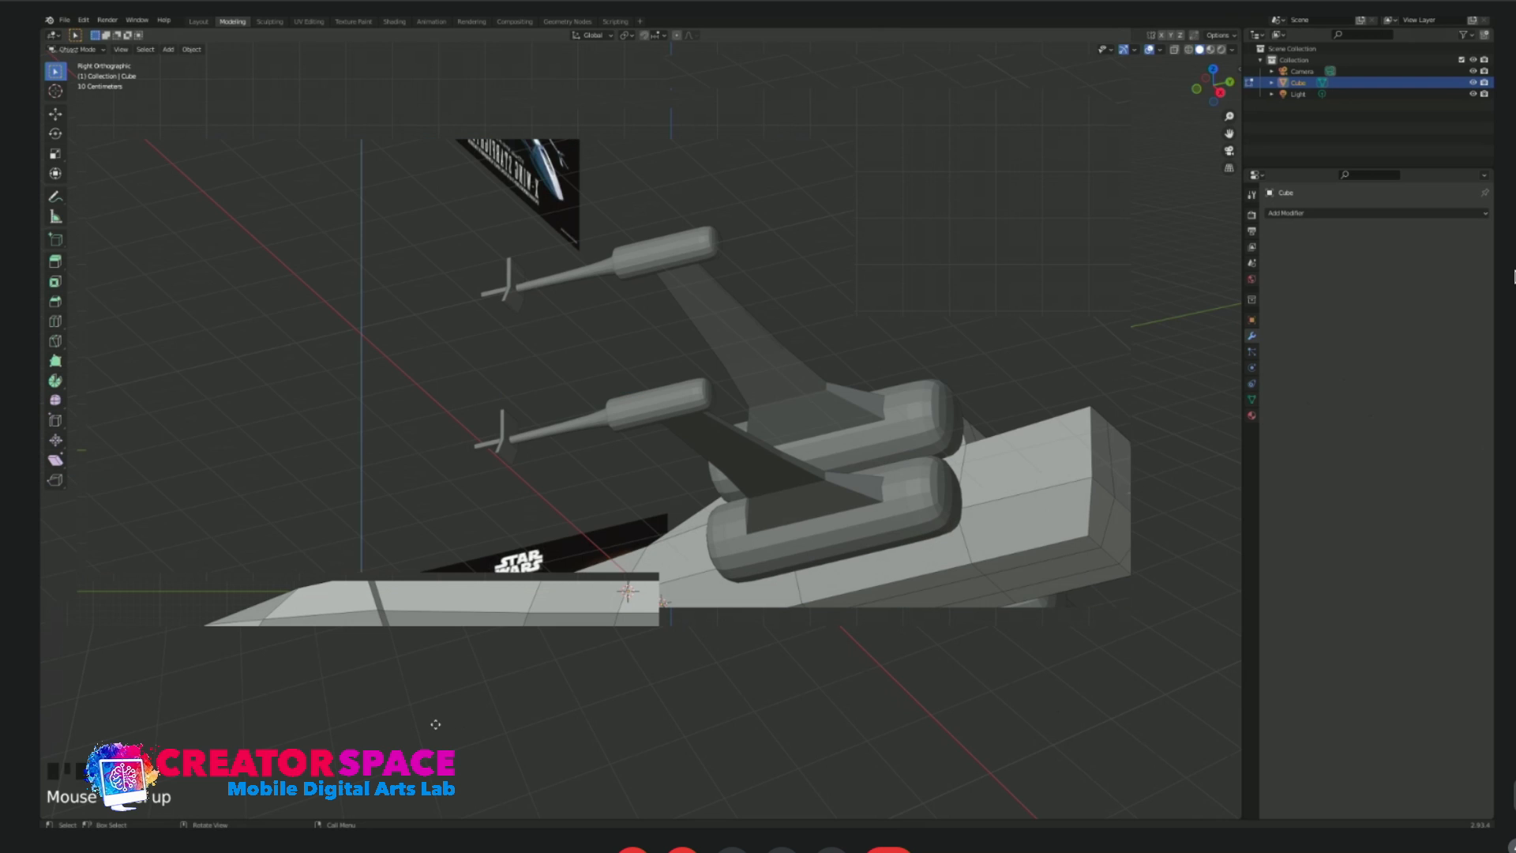
pyautogui.moveTo(436, 720); pyautogui.dragTo(490, 674, button='middle')
pyautogui.press('KP_1')
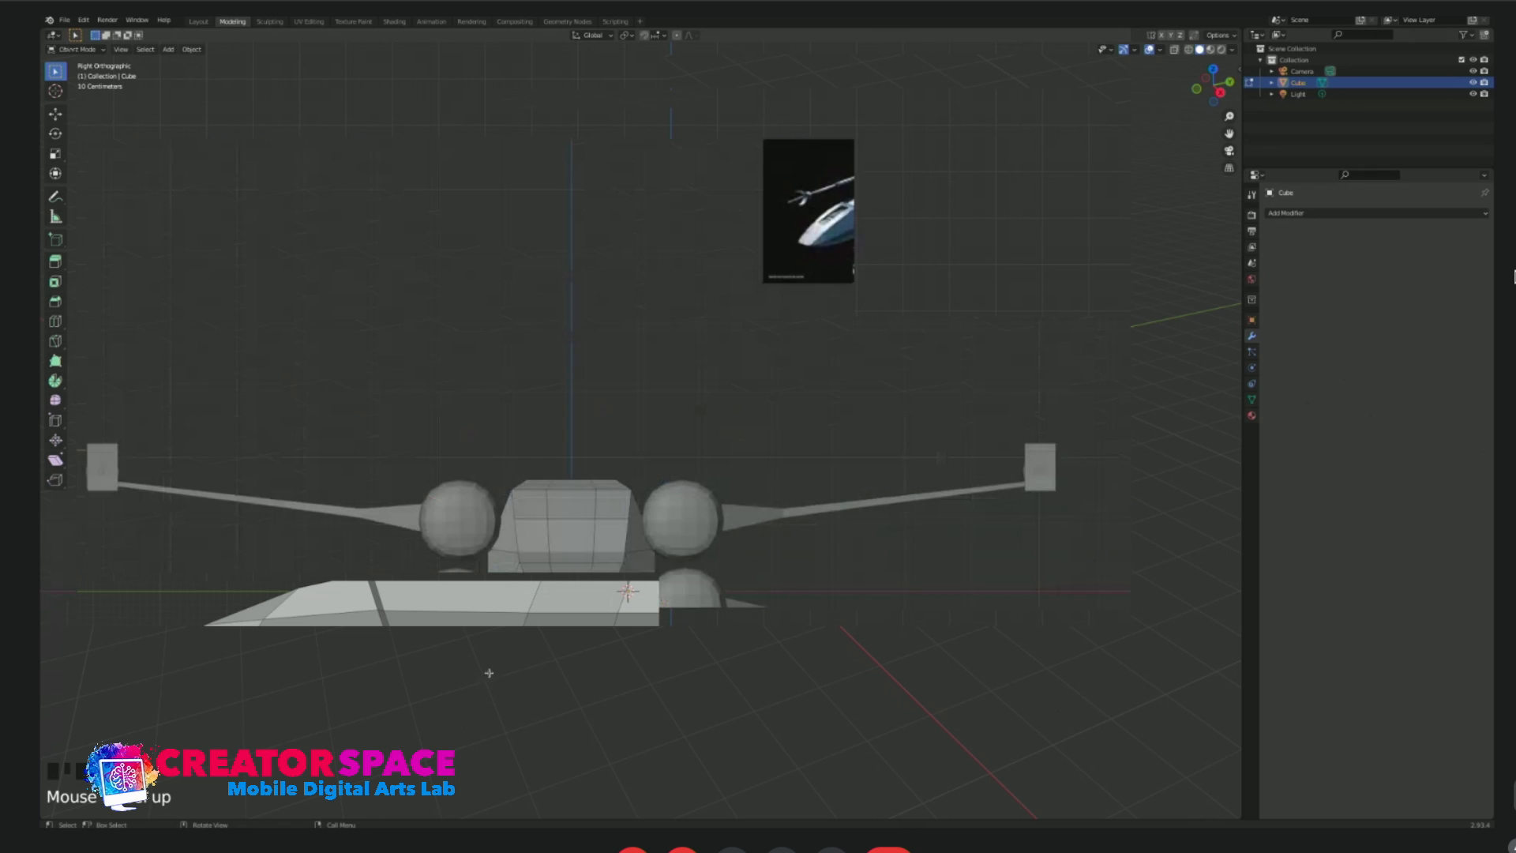
pyautogui.moveTo(622, 671); pyautogui.dragTo(629, 675, button='middle')
pyautogui.click(581, 551)
pyautogui.press('Tab')
pyautogui.click(637, 461)
pyautogui.moveTo(732, 554); pyautogui.dragTo(594, 576, button='middle')
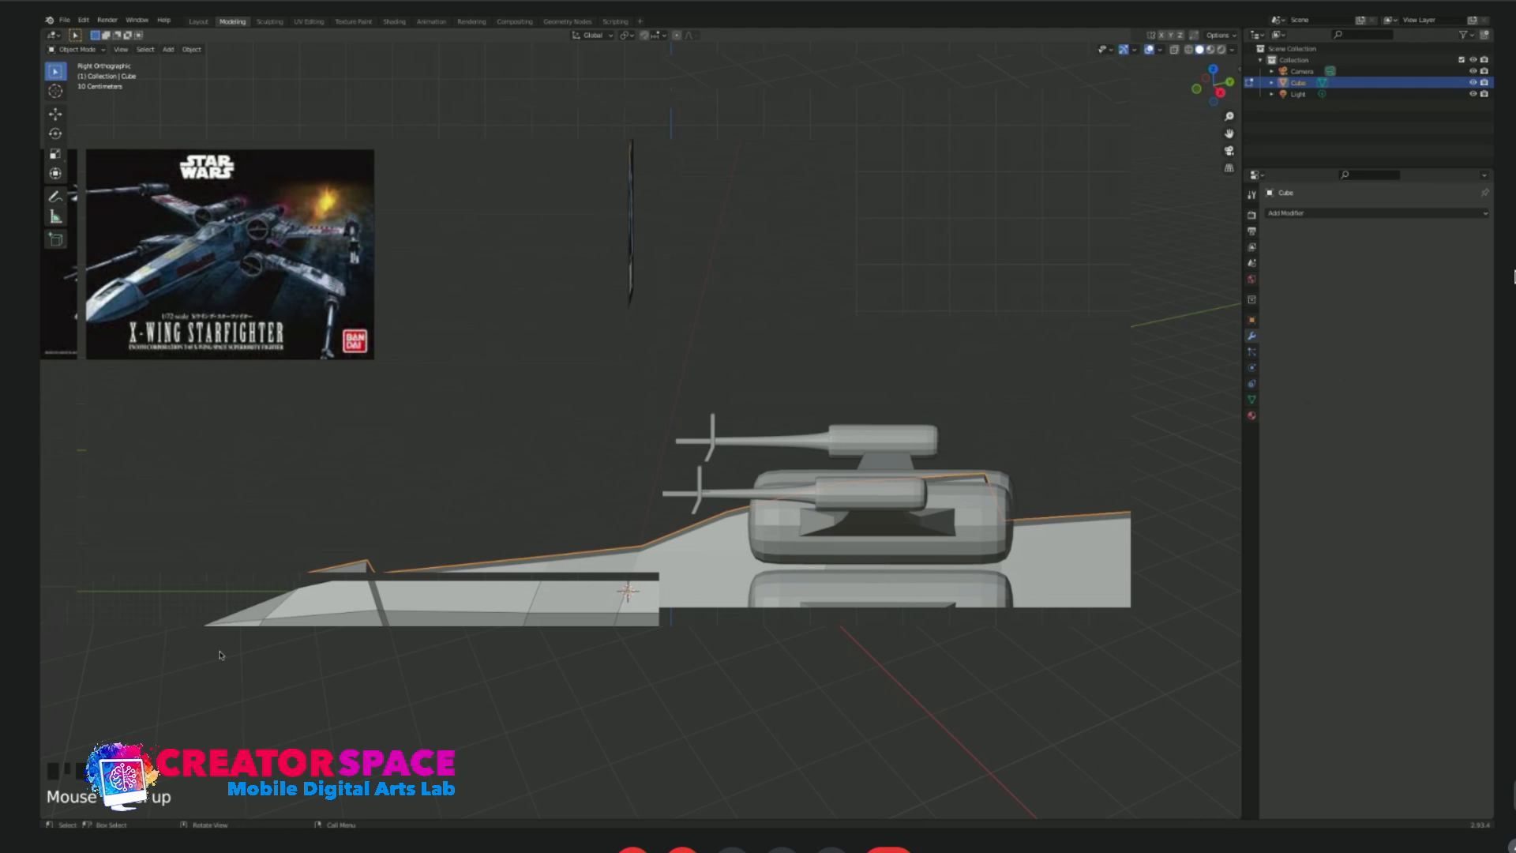
pyautogui.press('Tab')
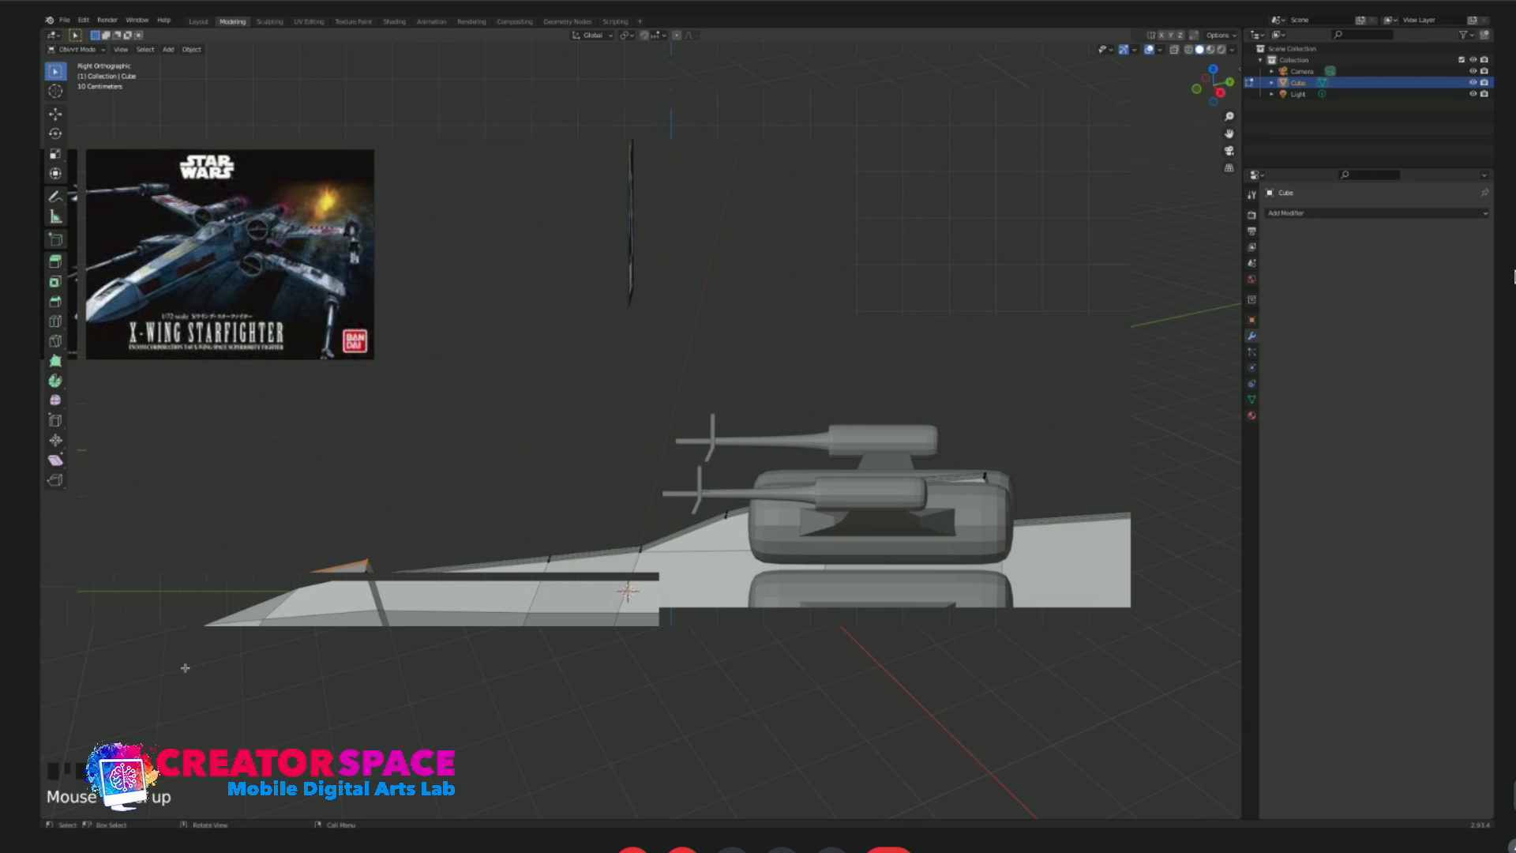
# Examine the fuselage and wings from the side, front and angled views in both edit and object mode.
pyautogui.moveTo(193, 667); pyautogui.dragTo(532, 646, button='middle')
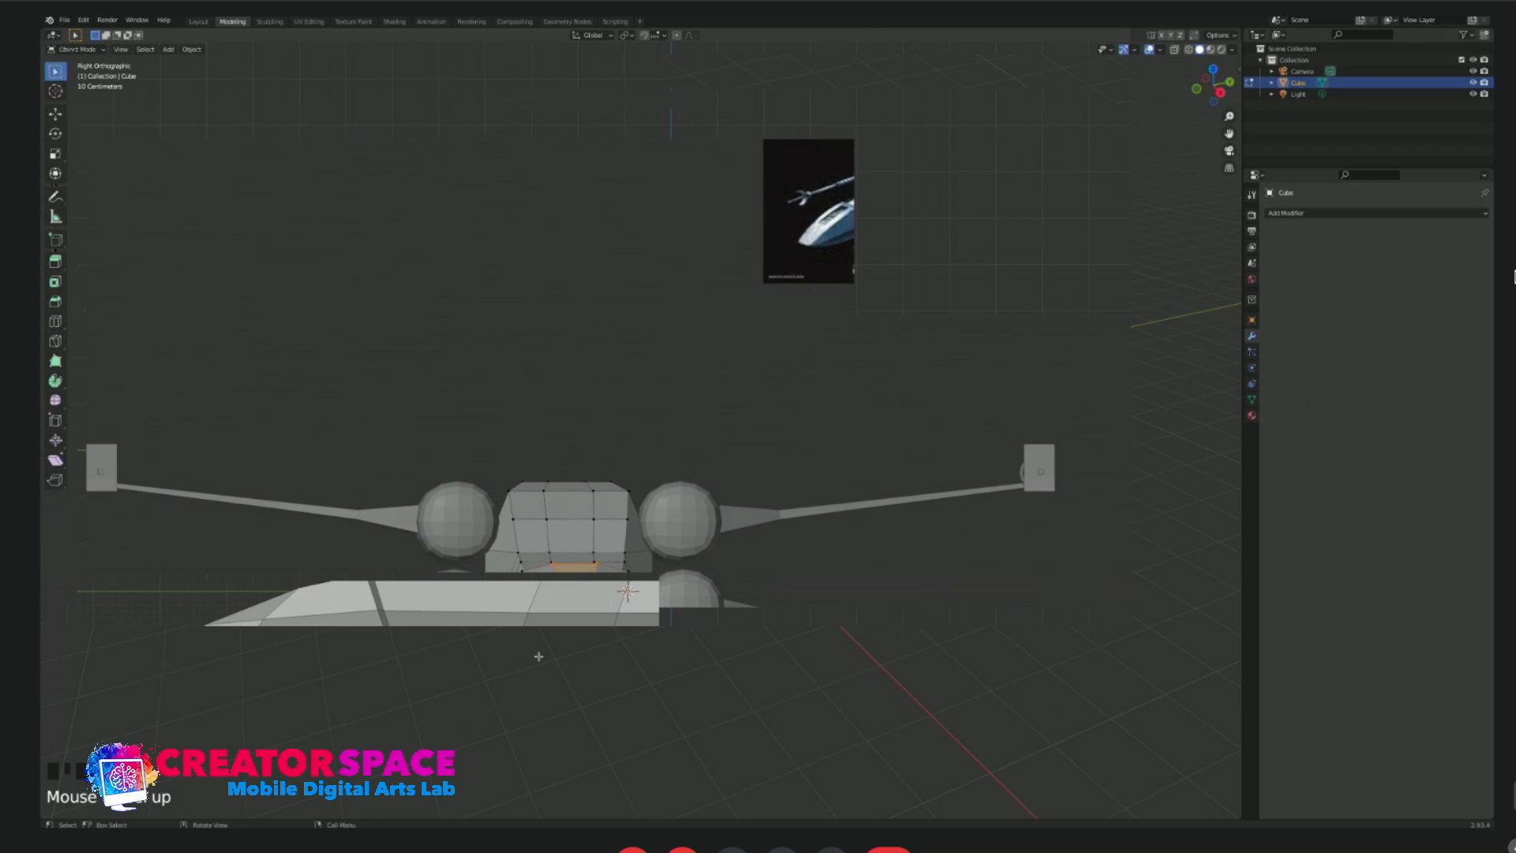
pyautogui.moveTo(614, 654); pyautogui.dragTo(609, 657, button='middle')
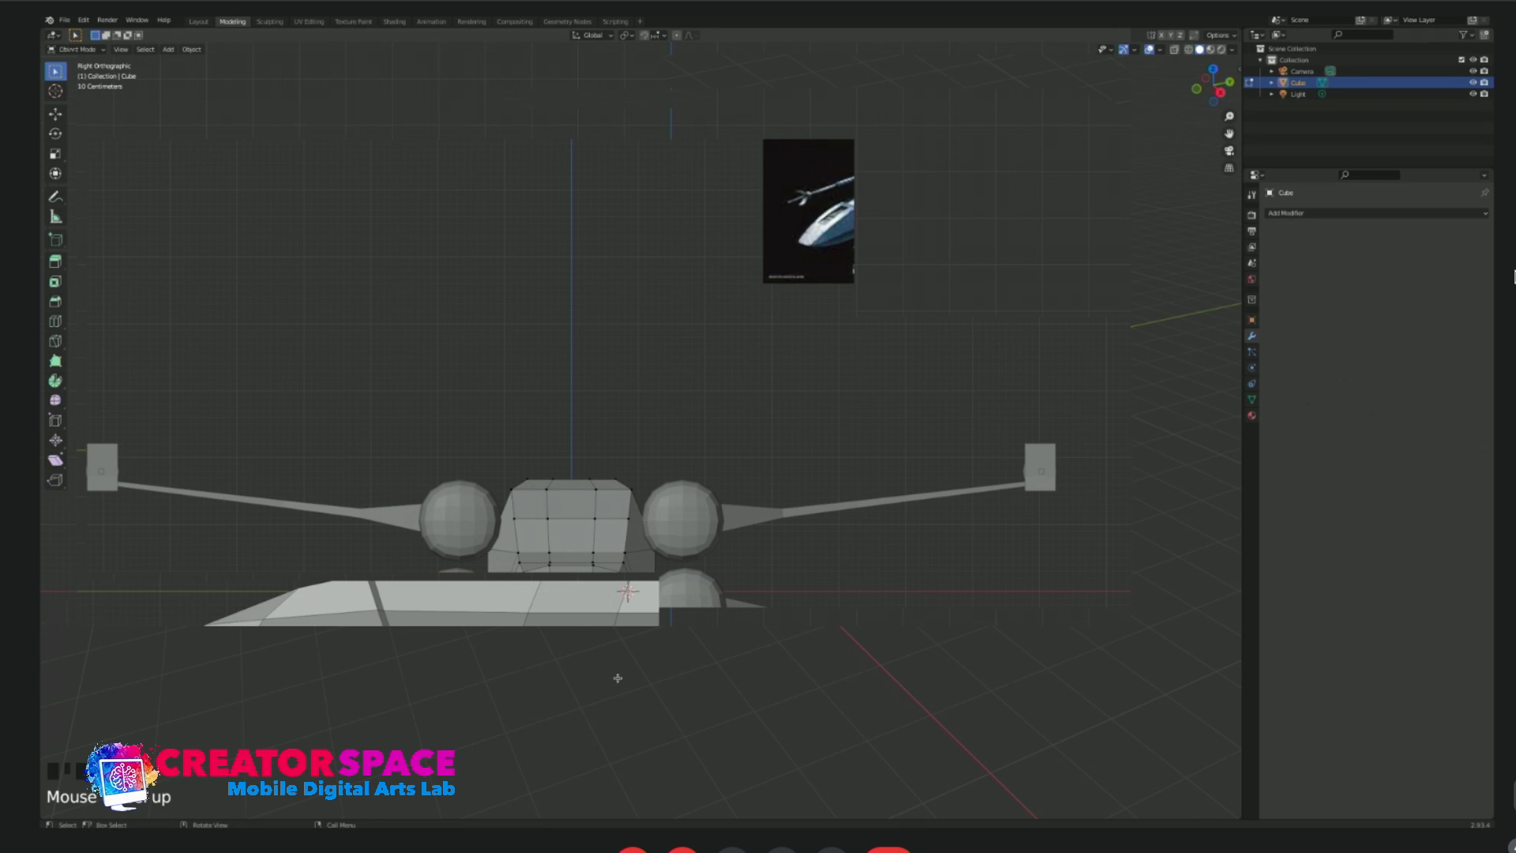
pyautogui.press('Tab')
pyautogui.moveTo(695, 705); pyautogui.dragTo(735, 692, button='middle')
pyautogui.press('Tab')
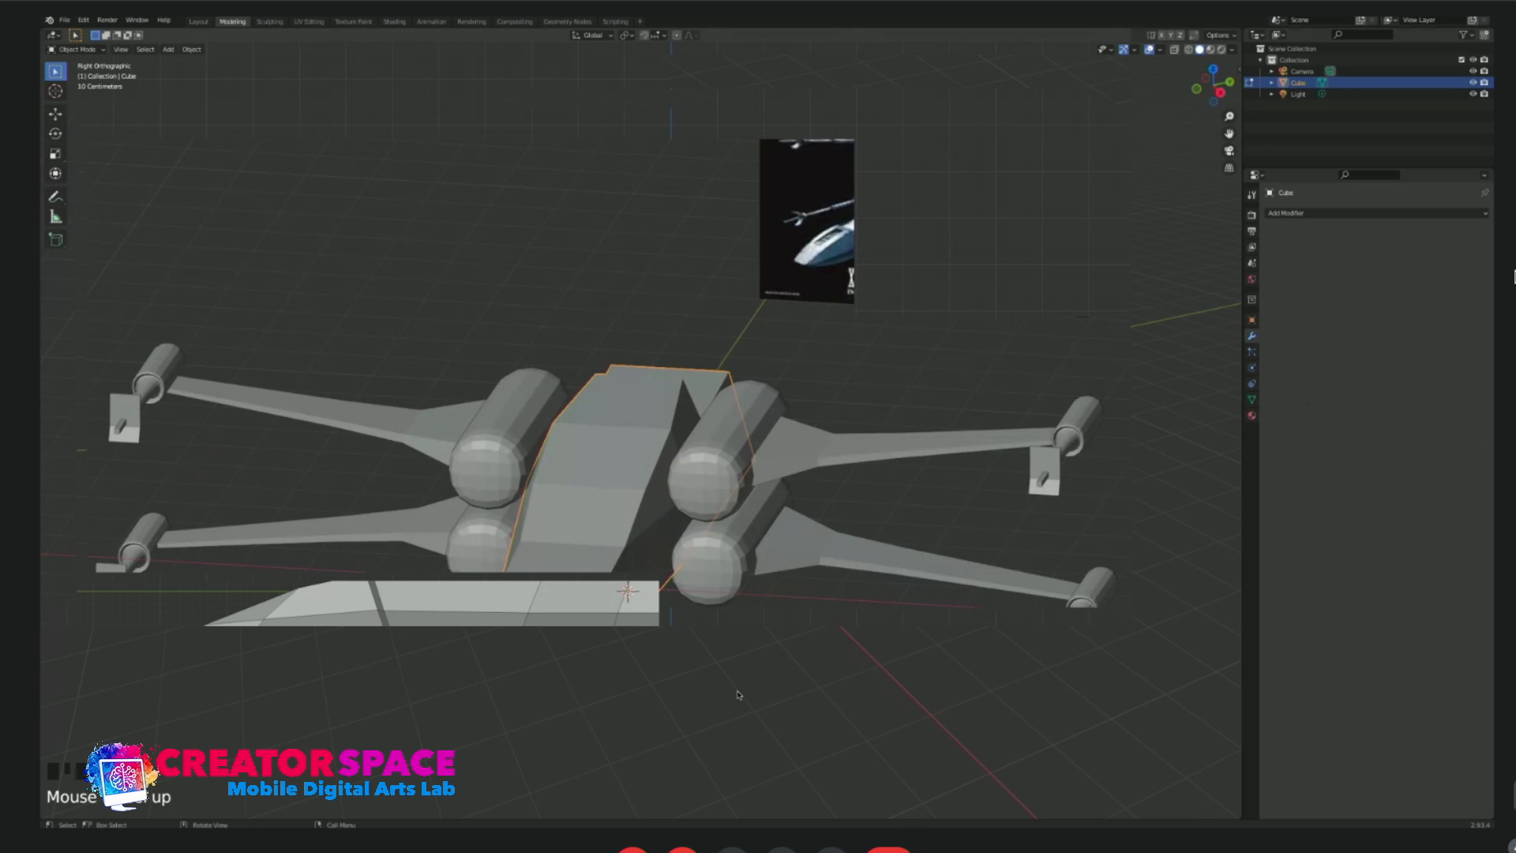
pyautogui.moveTo(745, 623); pyautogui.dragTo(734, 629, button='middle')
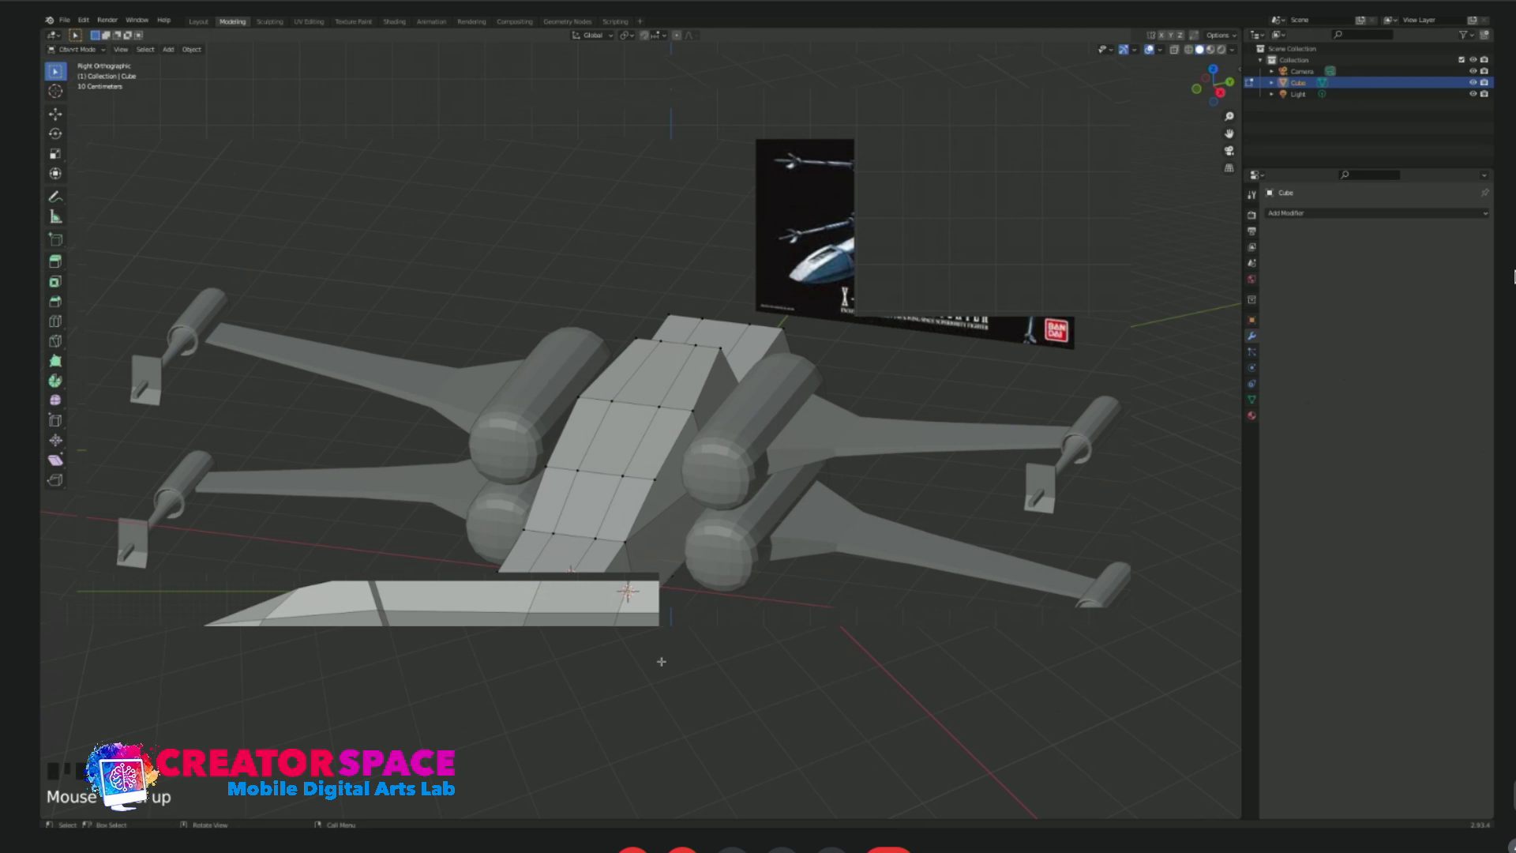
pyautogui.press('Tab')
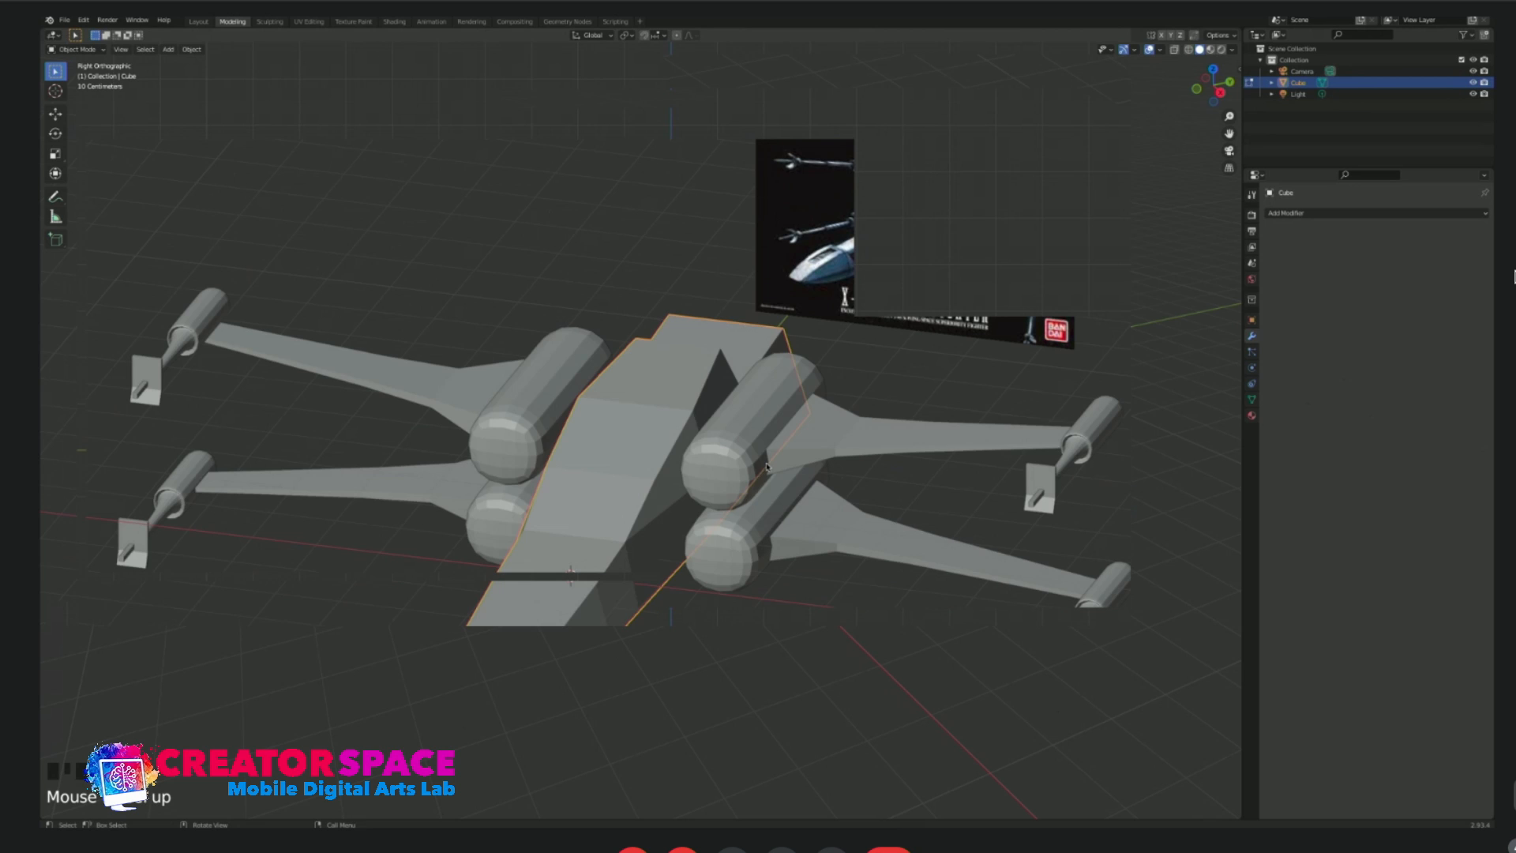
# Apply smooth shading to the upper engine cylinders and to the lower engine cylinders.
pyautogui.click(754, 422)
pyautogui.scroll(4, 739, 469)
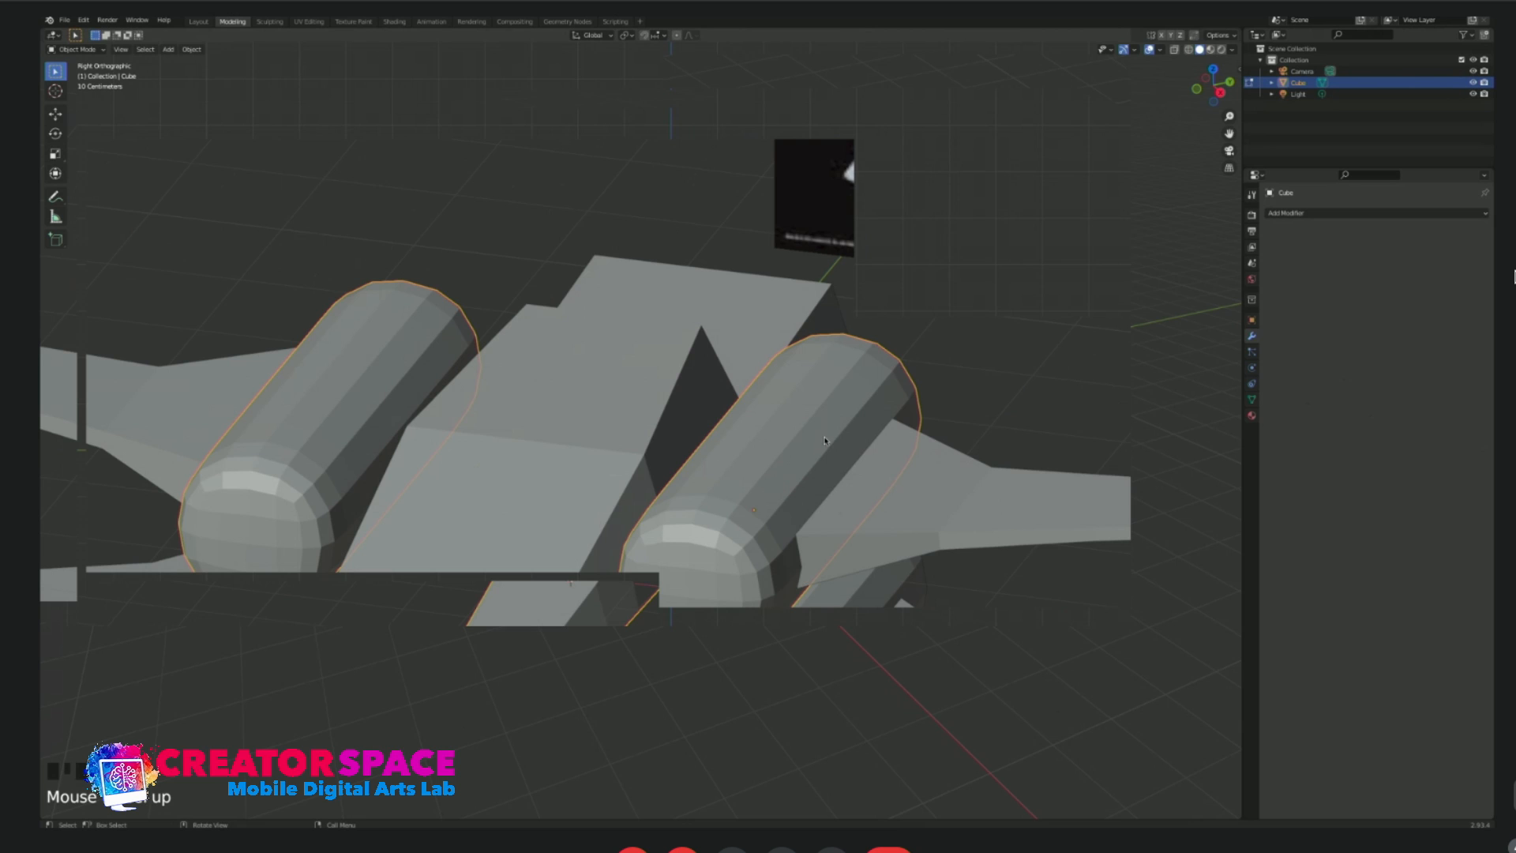
pyautogui.scroll(-2, 782, 498)
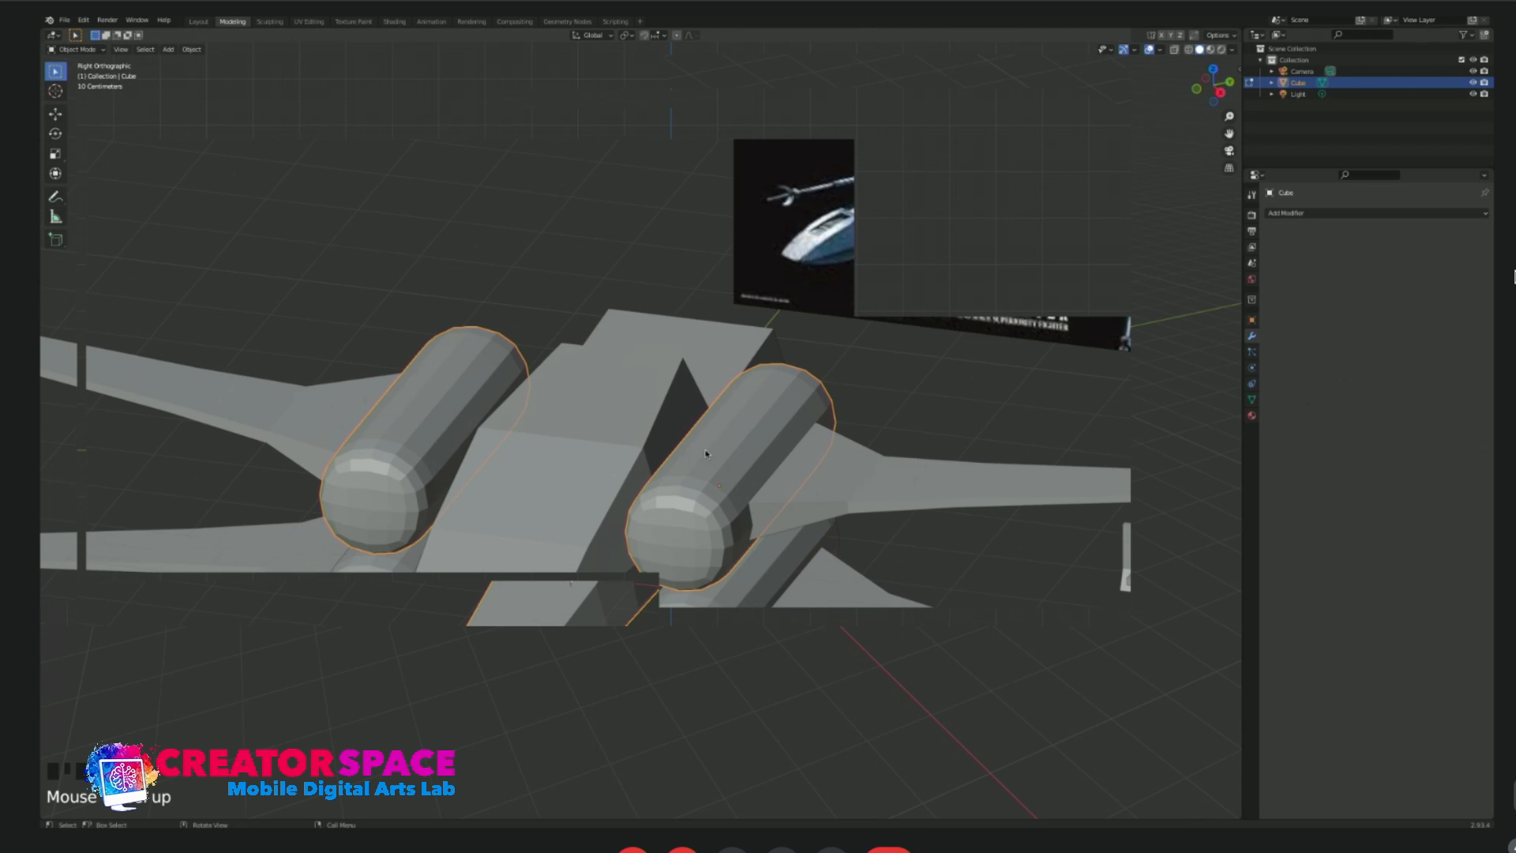
pyautogui.rightClick(709, 457)
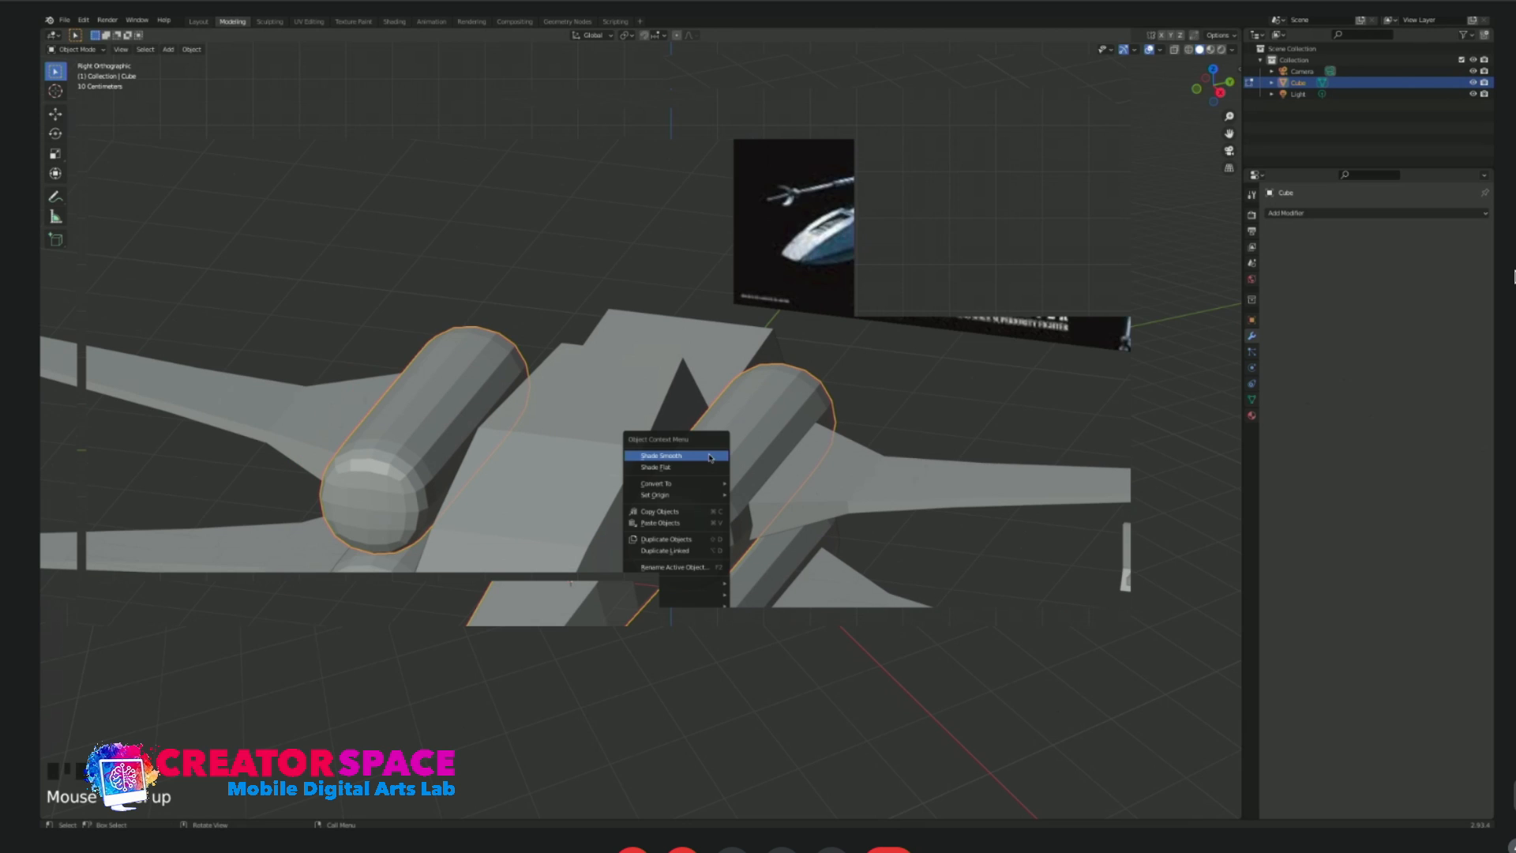
pyautogui.click(709, 457)
pyautogui.click(867, 378)
pyautogui.click(699, 648)
pyautogui.rightClick(699, 648)
pyautogui.click(695, 624)
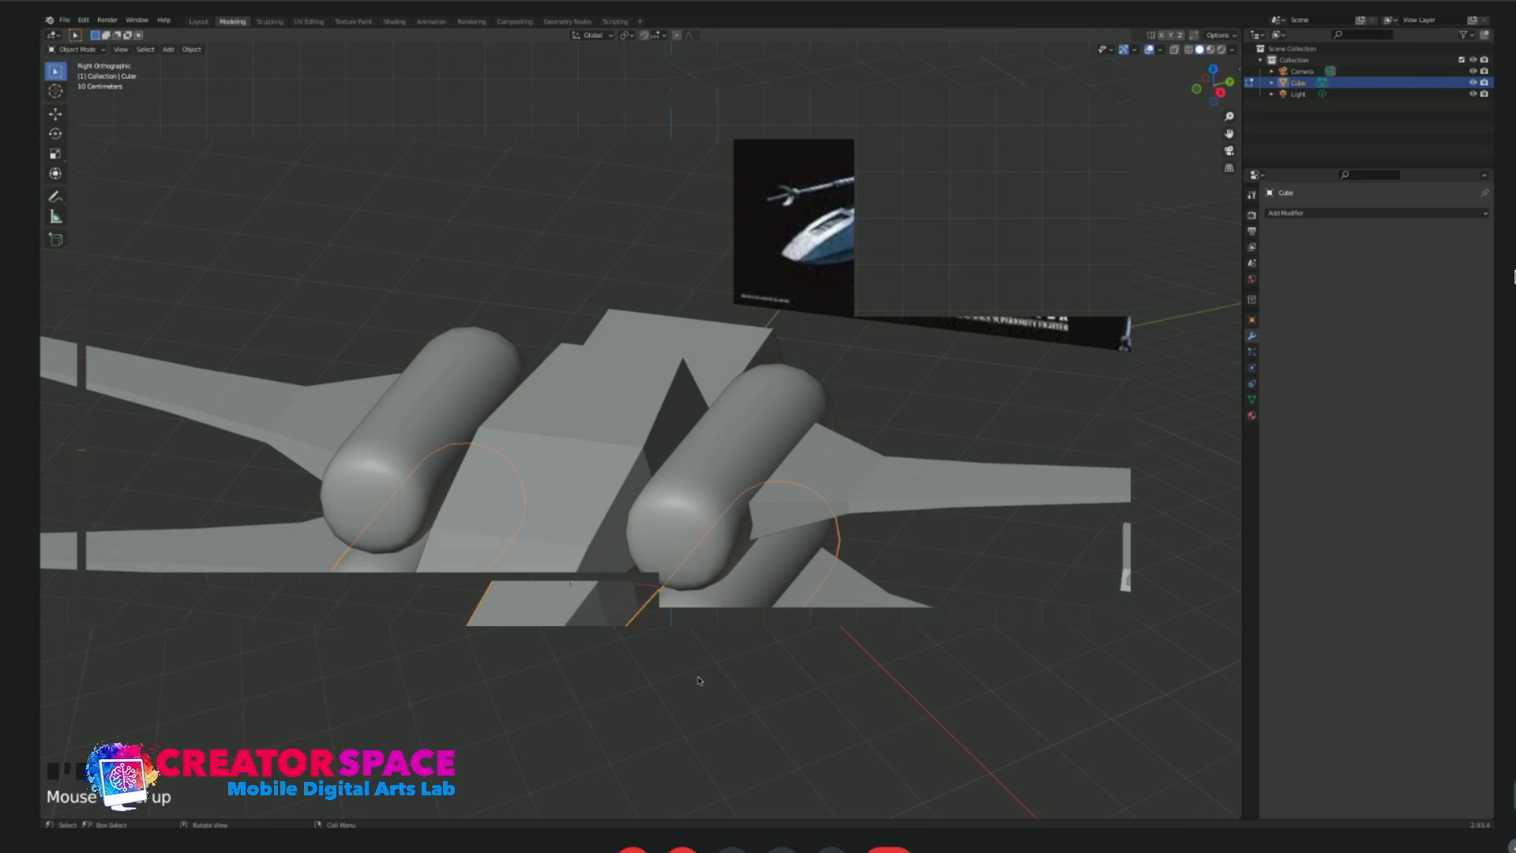
# Apply smooth shading to the upper and lower wingtip cannons.
pyautogui.scroll(-5, 862, 726)
pyautogui.scroll(4, 699, 502)
pyautogui.click(700, 441)
pyautogui.rightClick(701, 441)
pyautogui.click(702, 437)
pyautogui.click(708, 579)
pyautogui.rightClick(708, 579)
pyautogui.click(707, 575)
pyautogui.click(662, 647)
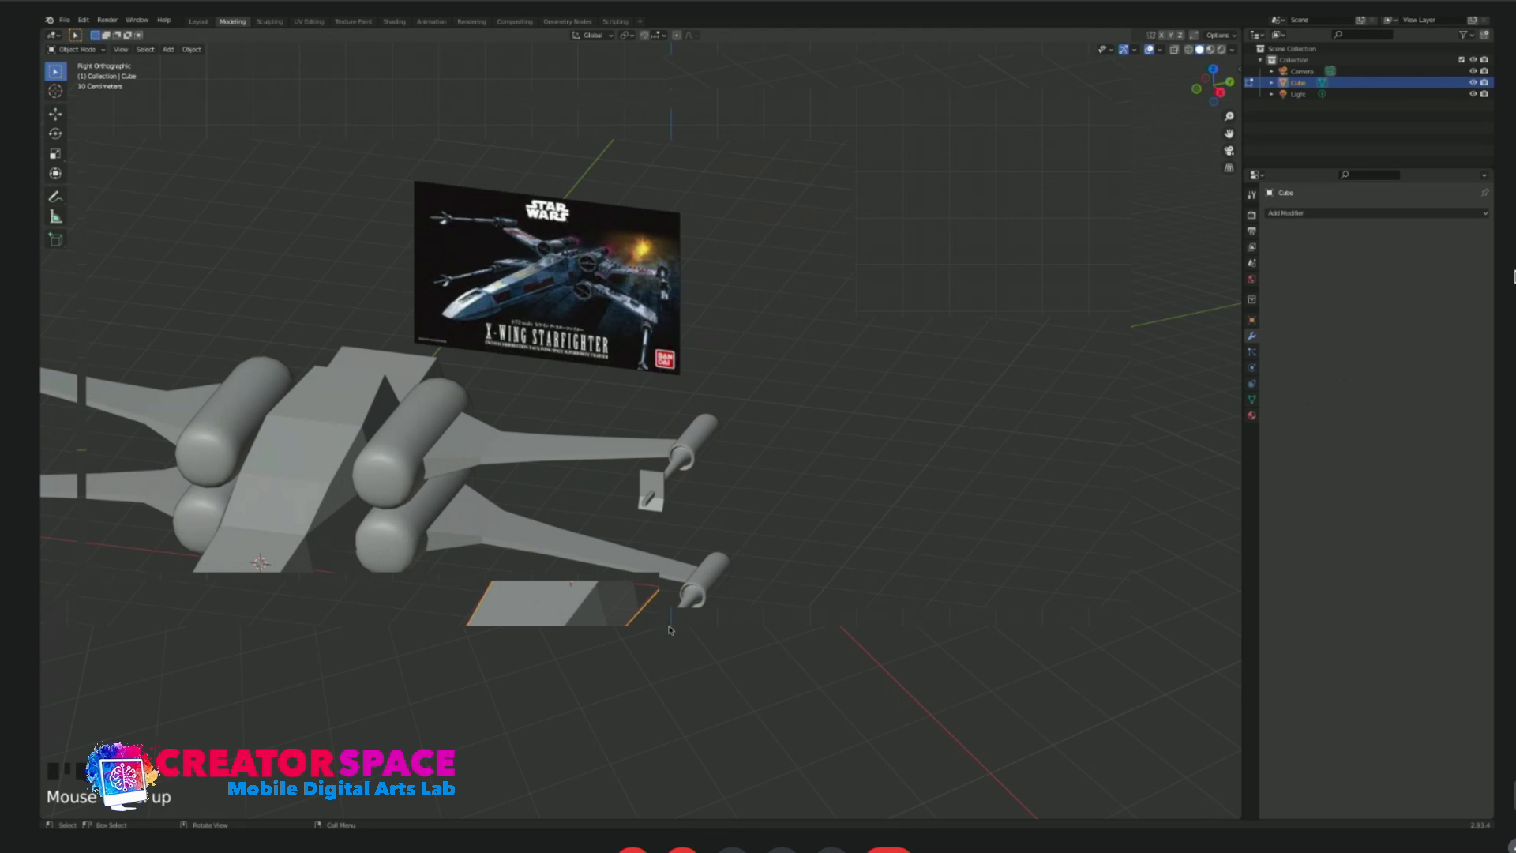
# Examine the wingtip cannons with their muzzle plates and rods up close, and the ship from the front.
pyautogui.scroll(2, 779, 646)
pyautogui.scroll(2, 747, 661)
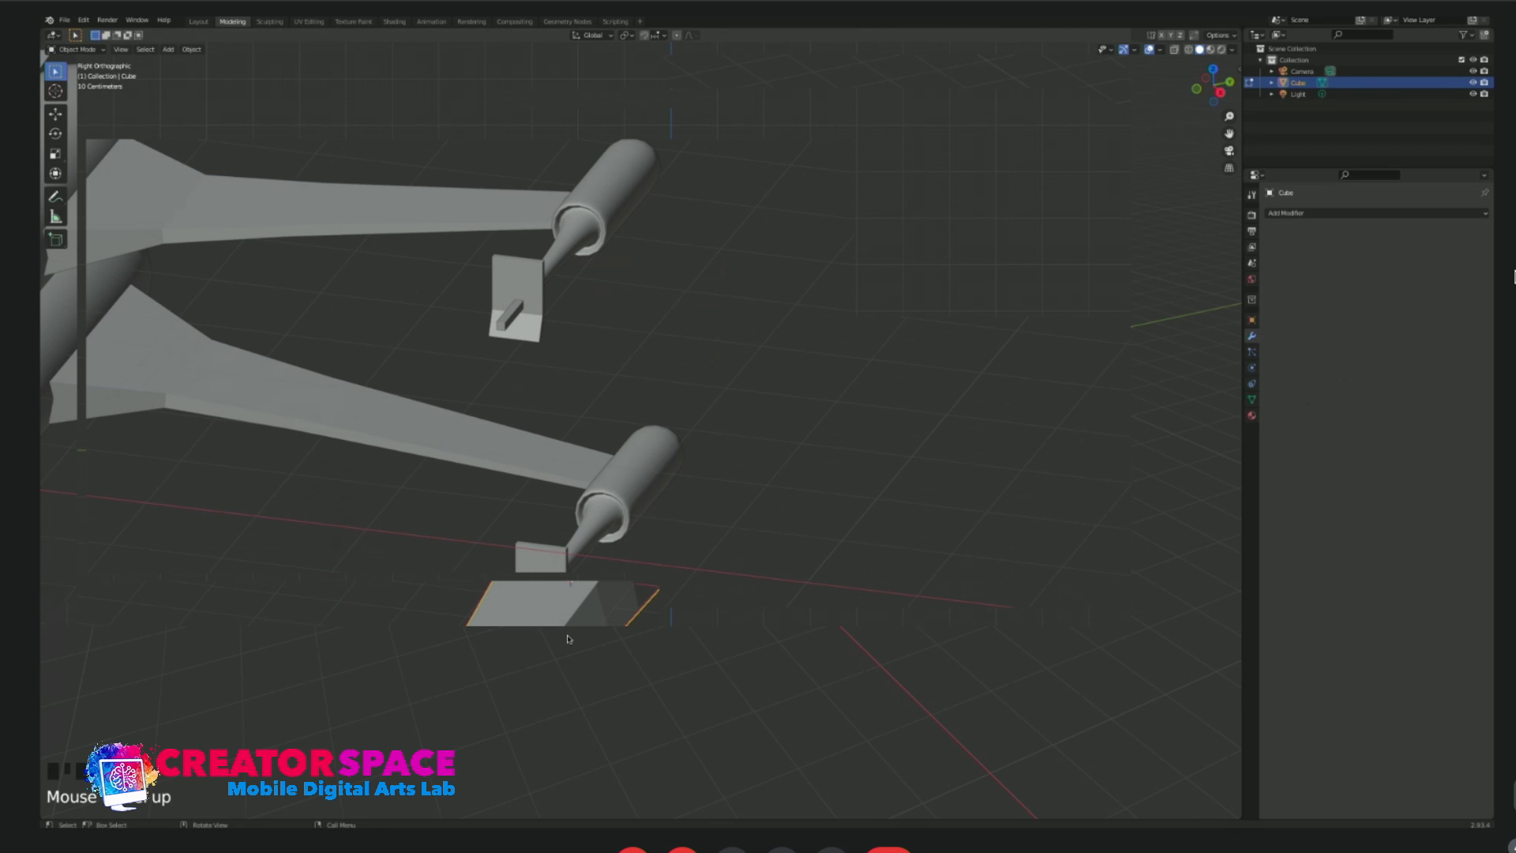
pyautogui.scroll(3, 567, 639)
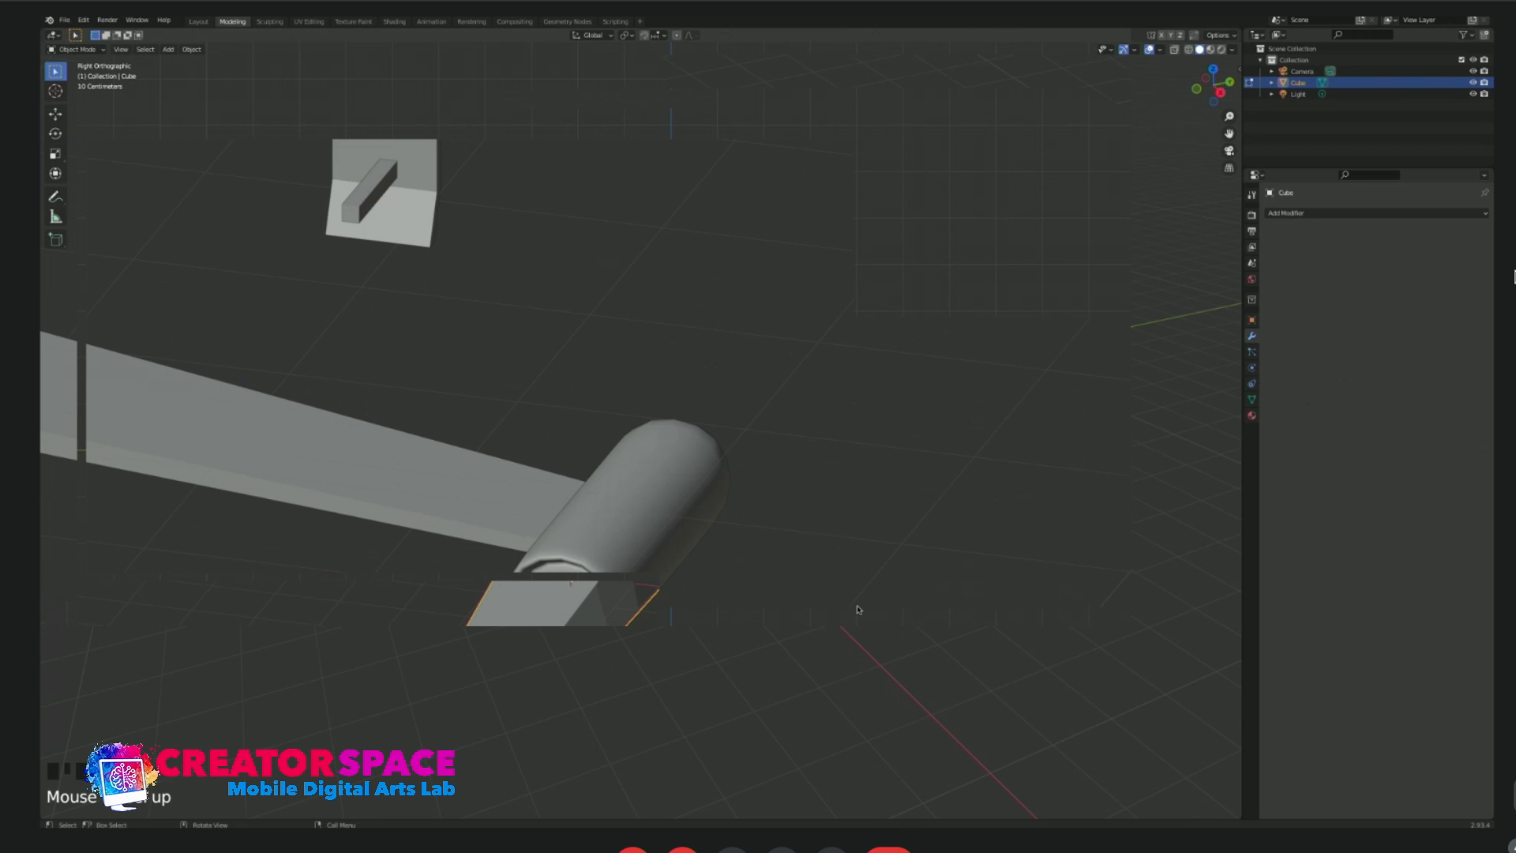
pyautogui.scroll(-2, 859, 609)
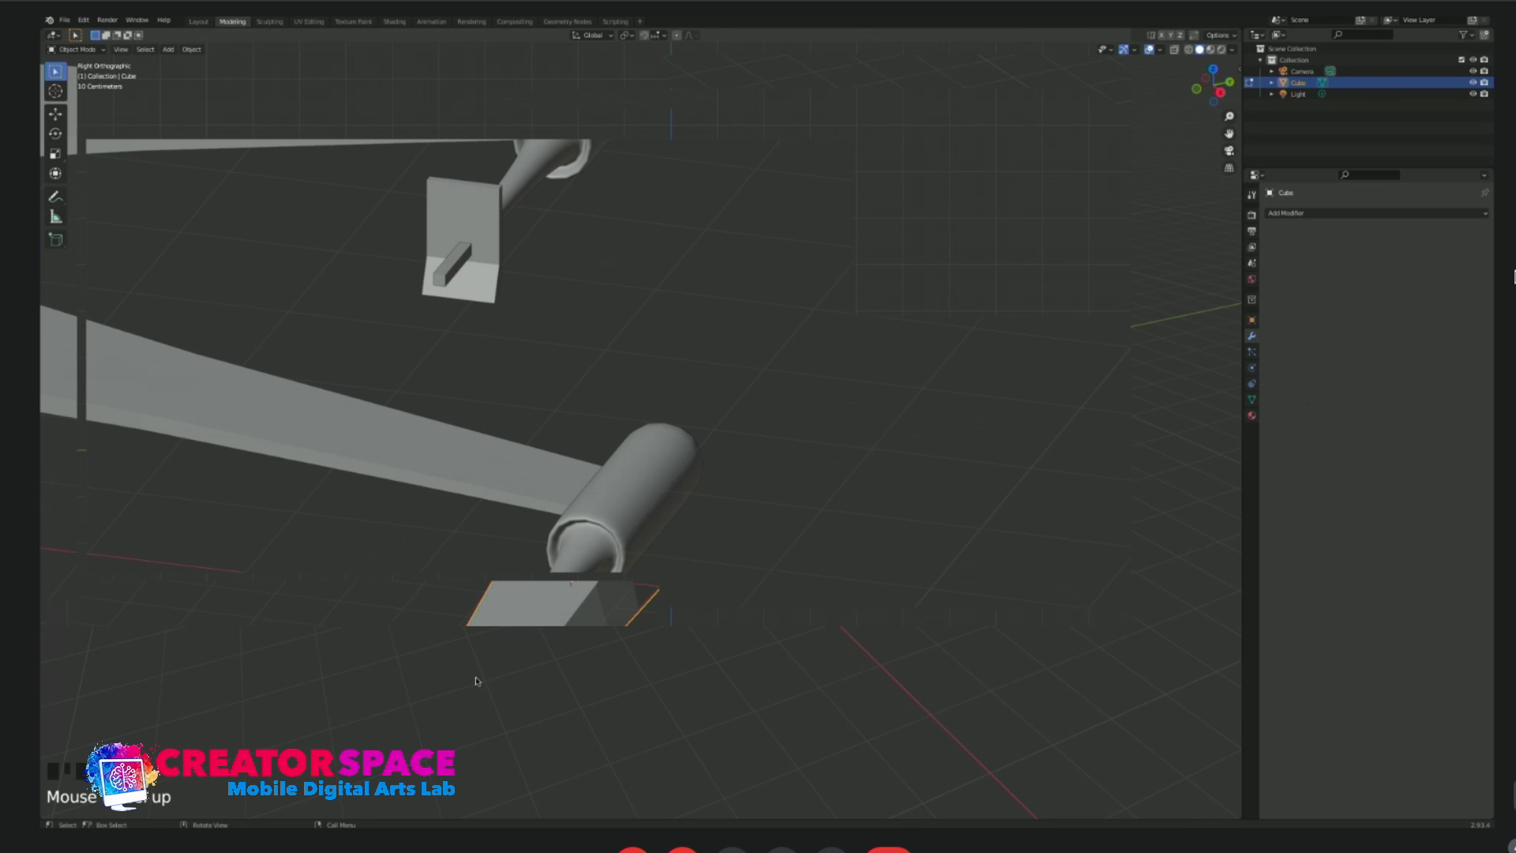
pyautogui.keyDown('shift'); pyautogui.click(460, 273); pyautogui.keyUp('shift')
pyautogui.scroll(-3, 553, 331)
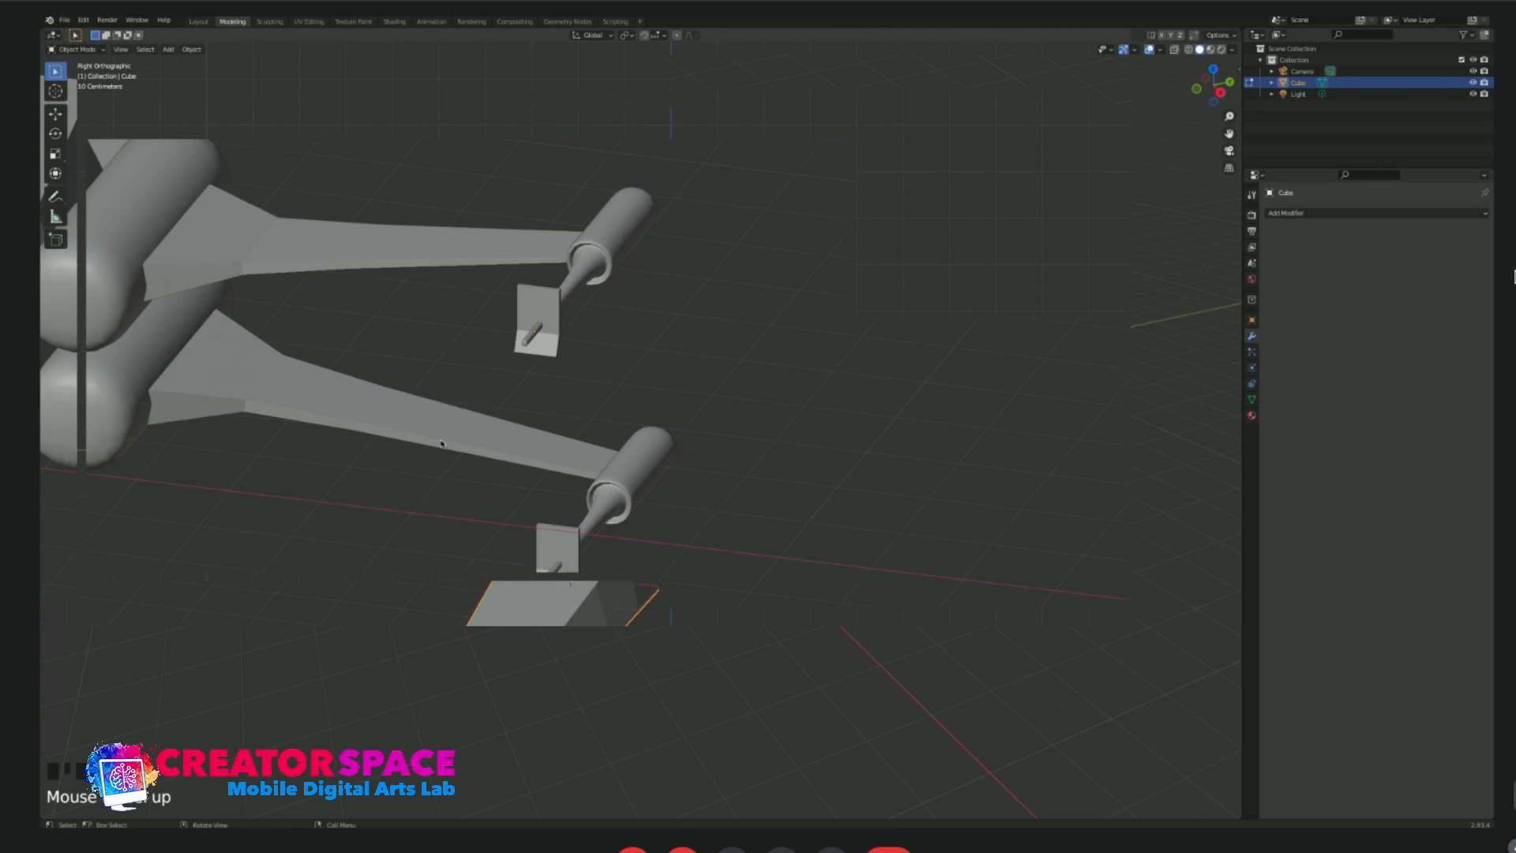
pyautogui.scroll(1, 528, 563)
pyautogui.keyDown('shift'); pyautogui.moveTo(529, 563); pyautogui.dragTo(609, 527, button='middle'); pyautogui.keyUp('shift')
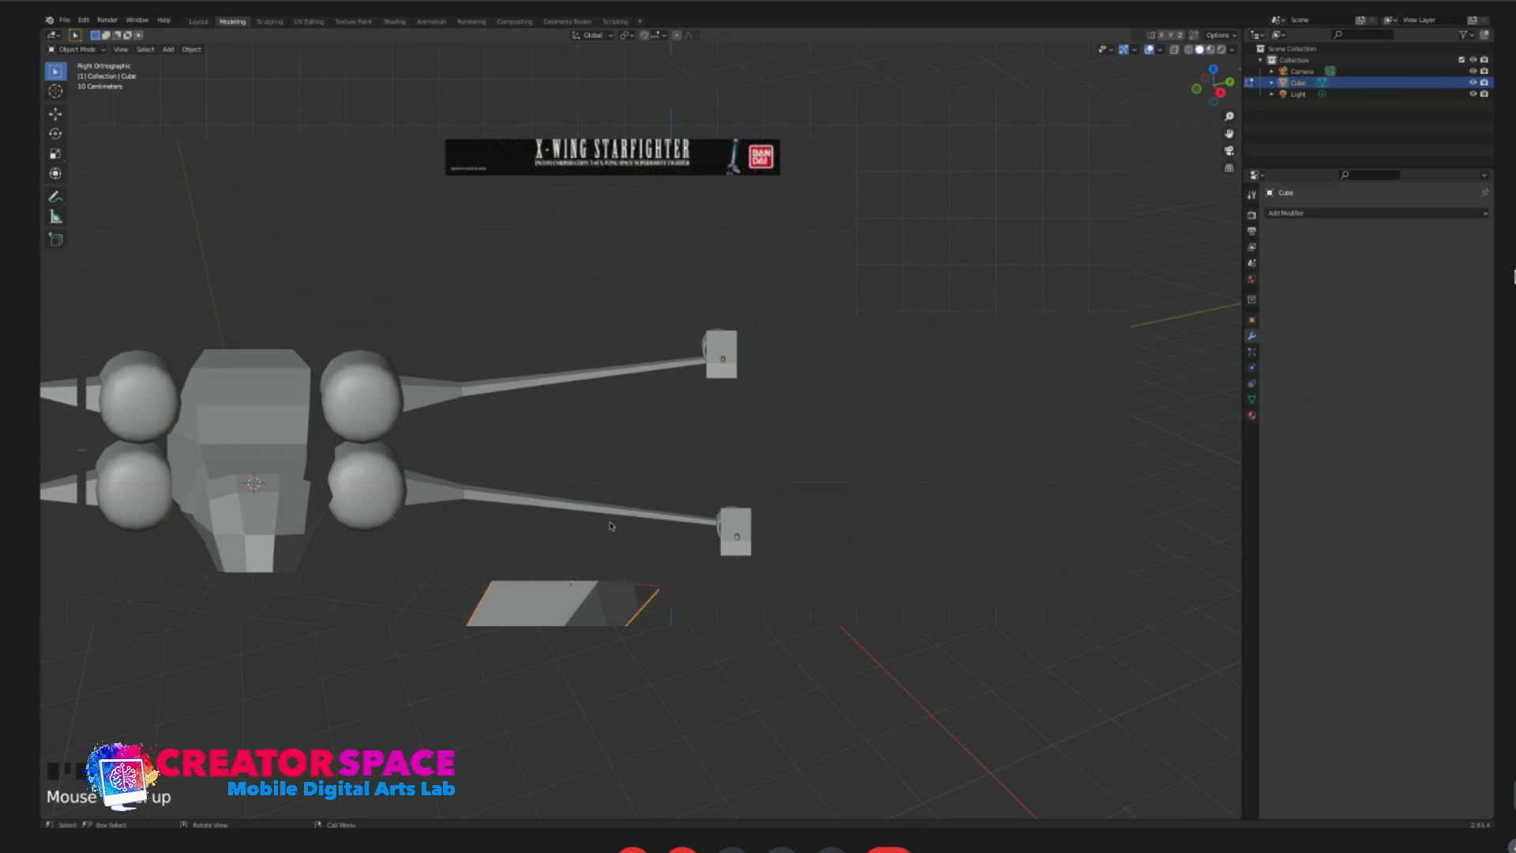
# Apply smooth shading to the fuselage and check its mesh from the front and above.
pyautogui.click(291, 431)
pyautogui.press('Tab')
pyautogui.press('Tab')
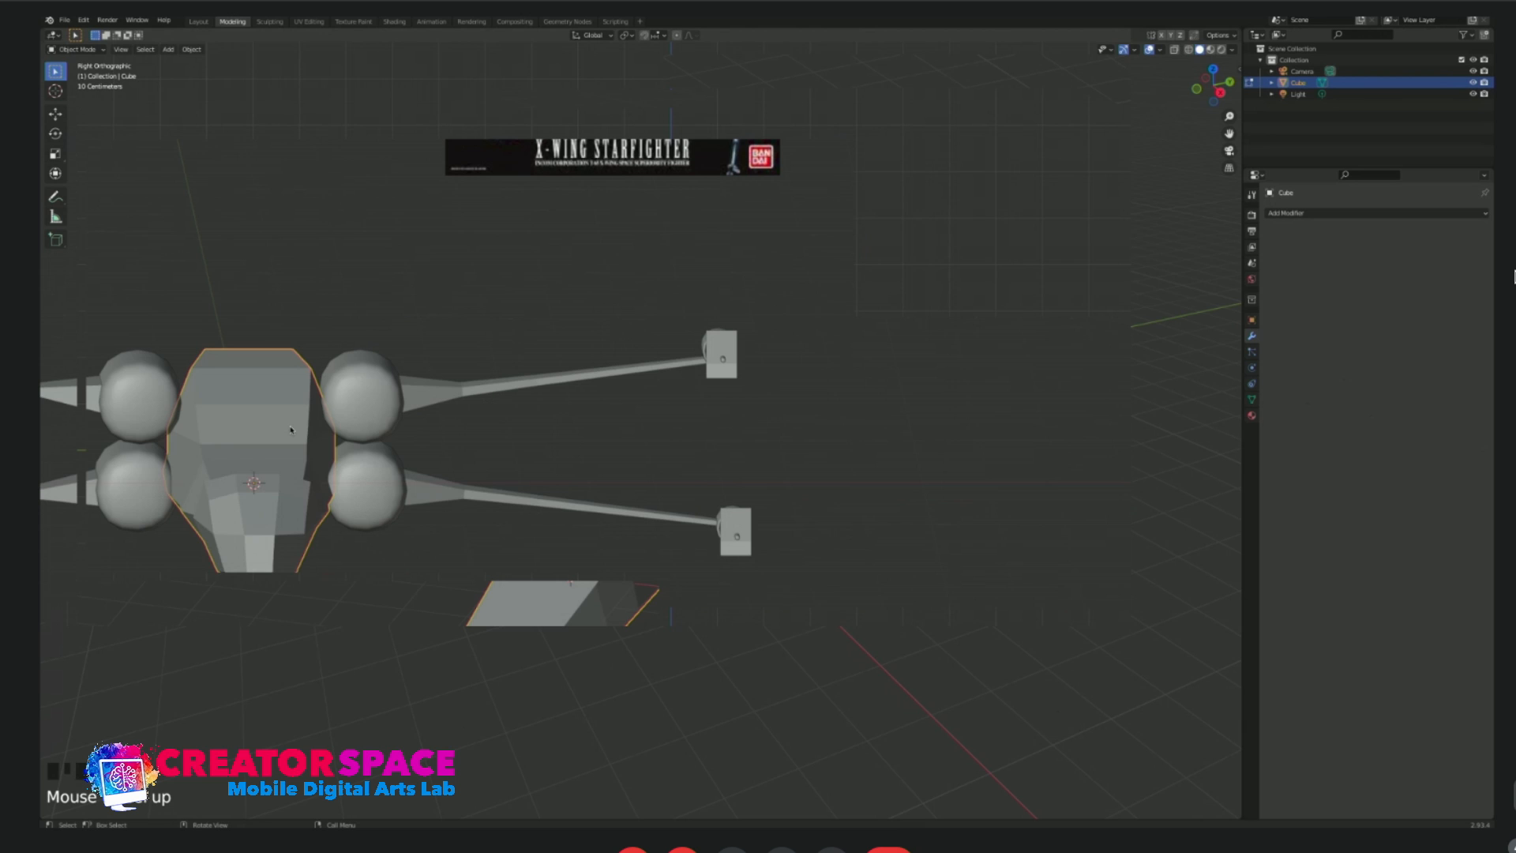
pyautogui.rightClick(291, 430)
pyautogui.click(289, 414)
pyautogui.click(321, 331)
pyautogui.moveTo(320, 330); pyautogui.dragTo(260, 373, button='middle')
pyautogui.click(260, 372)
pyautogui.moveTo(327, 345); pyautogui.dragTo(525, 454, button='middle')
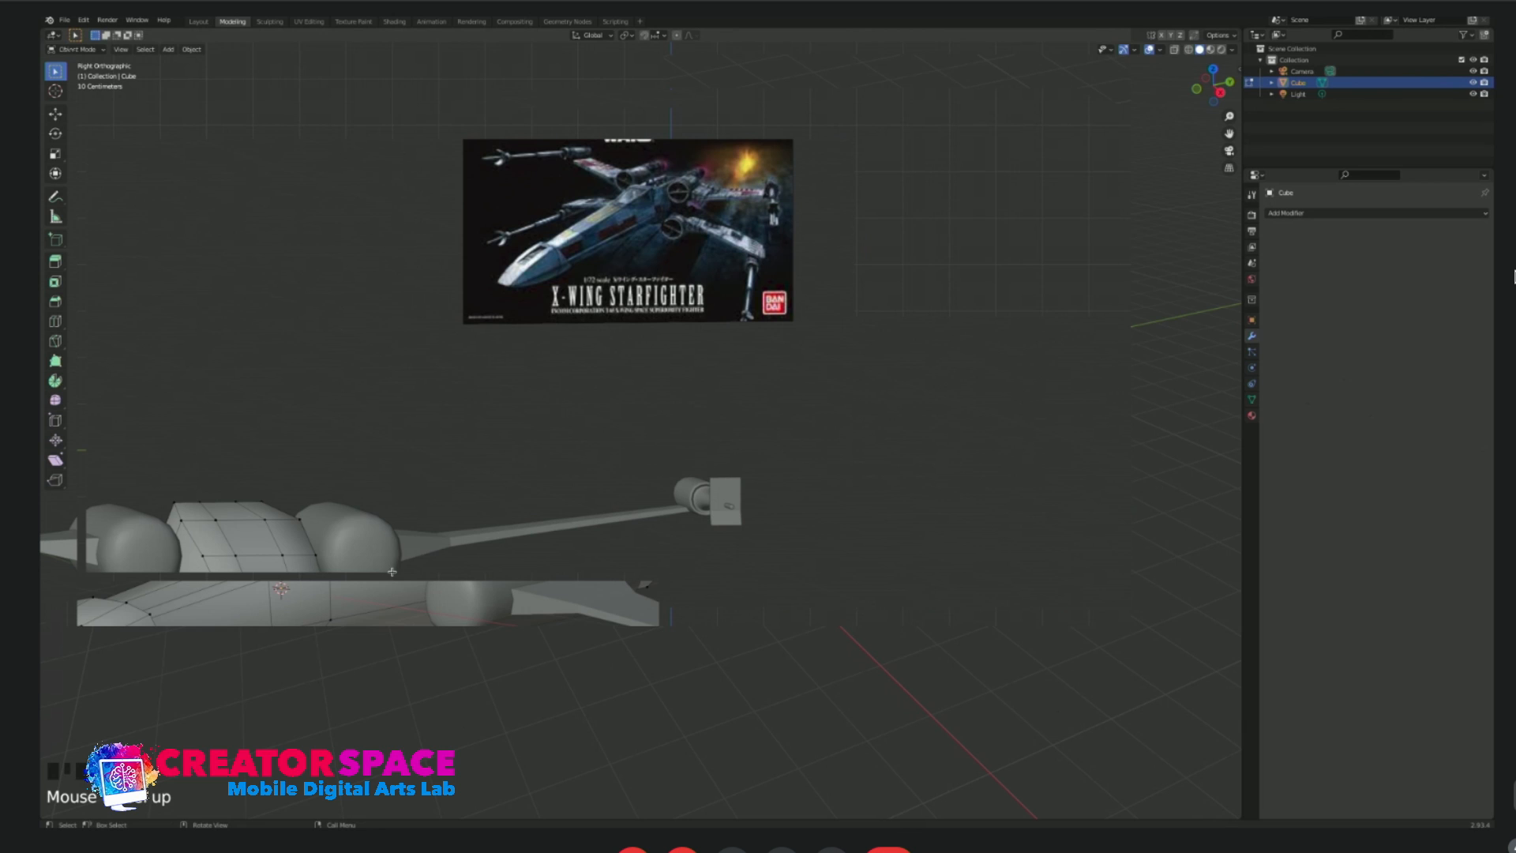
# Edit the upper engine's mesh and inset its front face slightly to form an intake rim.
pyautogui.press('Tab')
pyautogui.press('KP_3')
pyautogui.scroll(3, 362, 623)
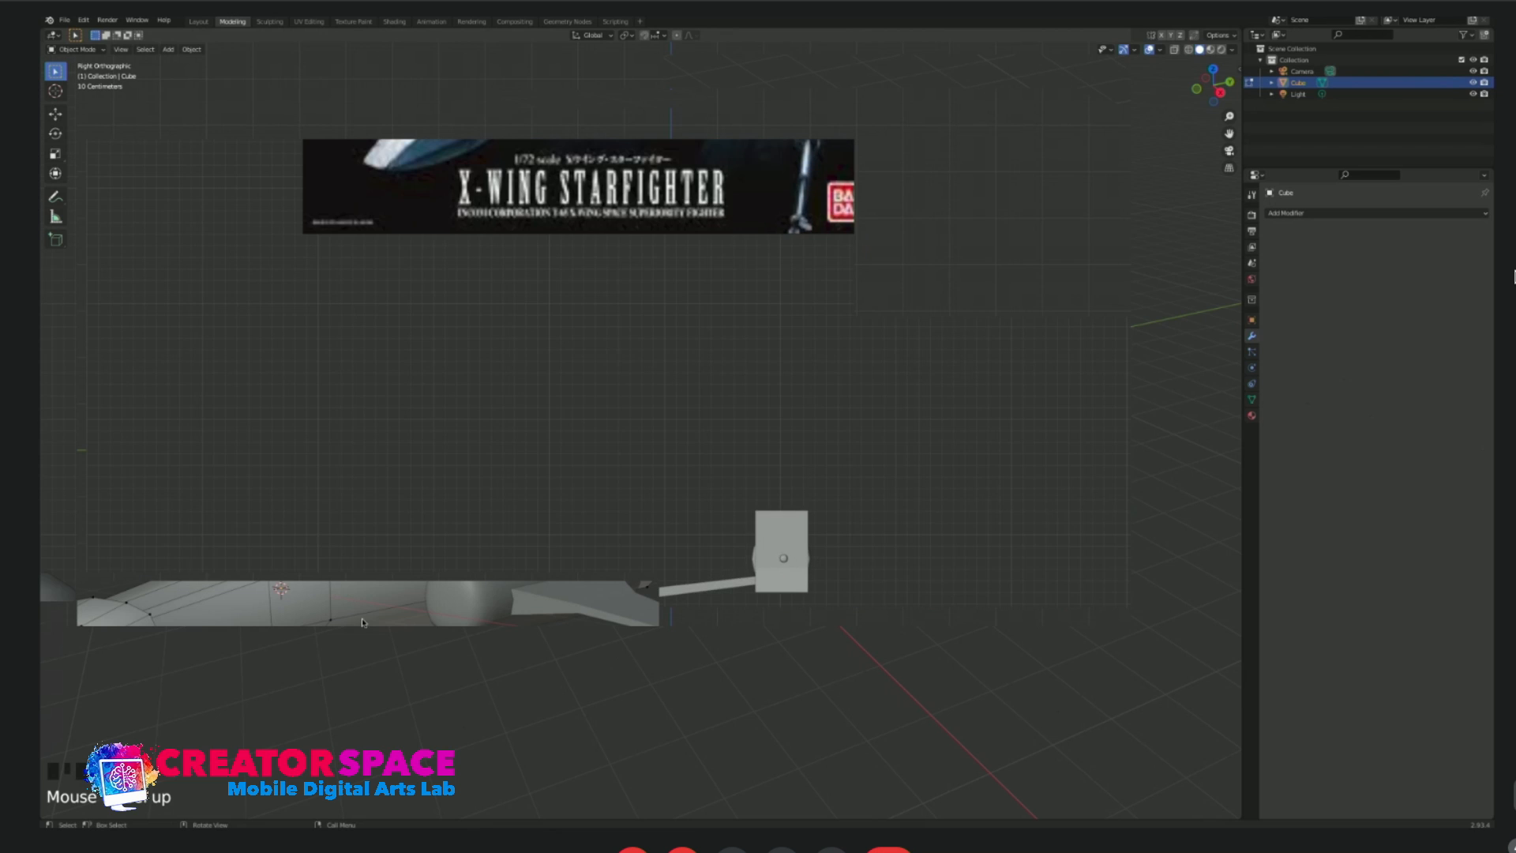
pyautogui.press('Tab')
pyautogui.press('l')
pyautogui.scroll(-2, 359, 603)
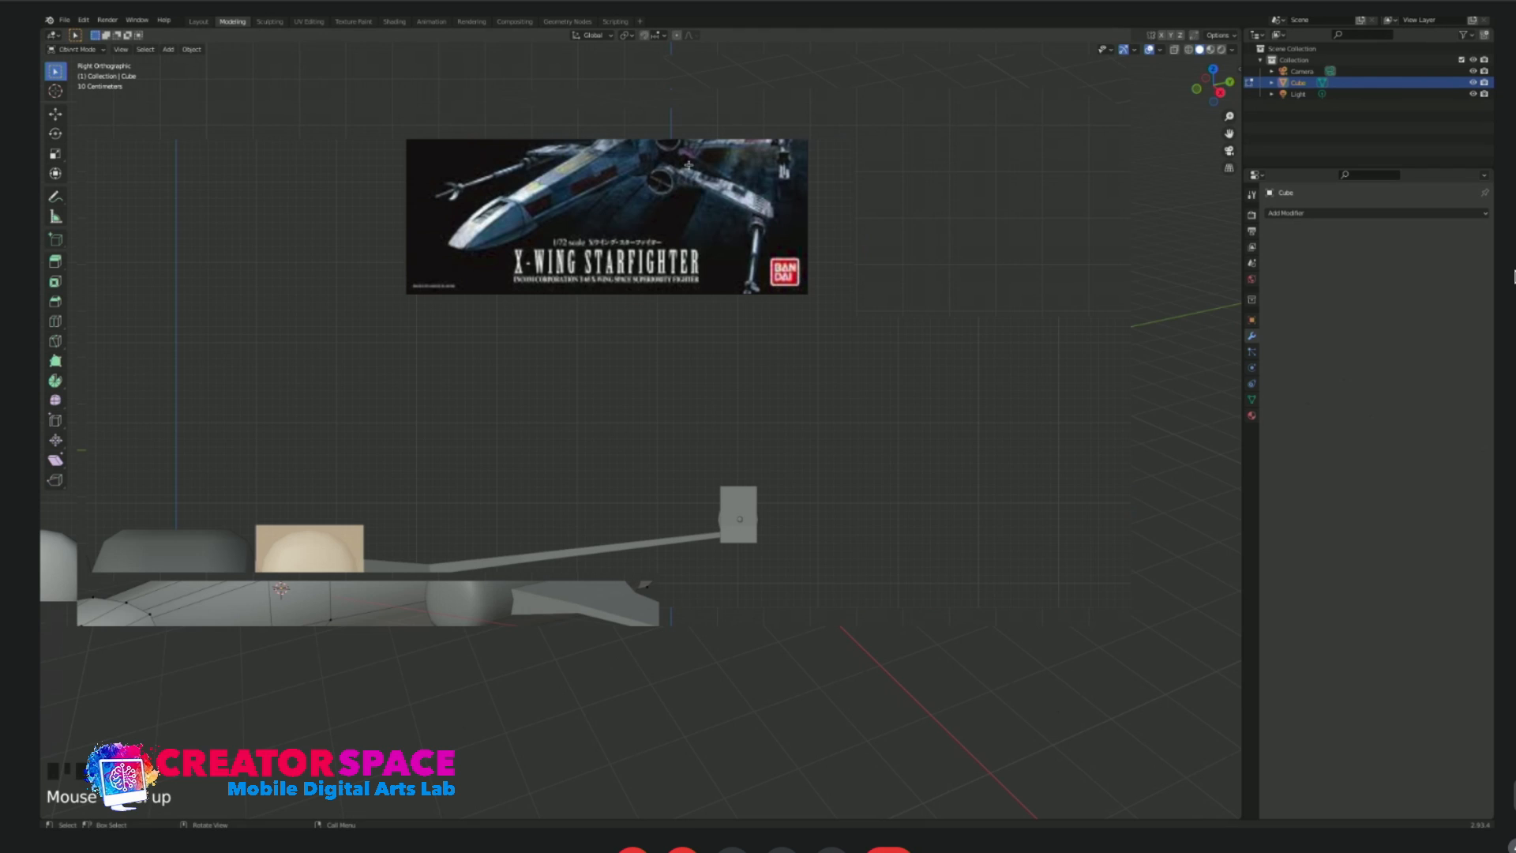
pyautogui.press('g')
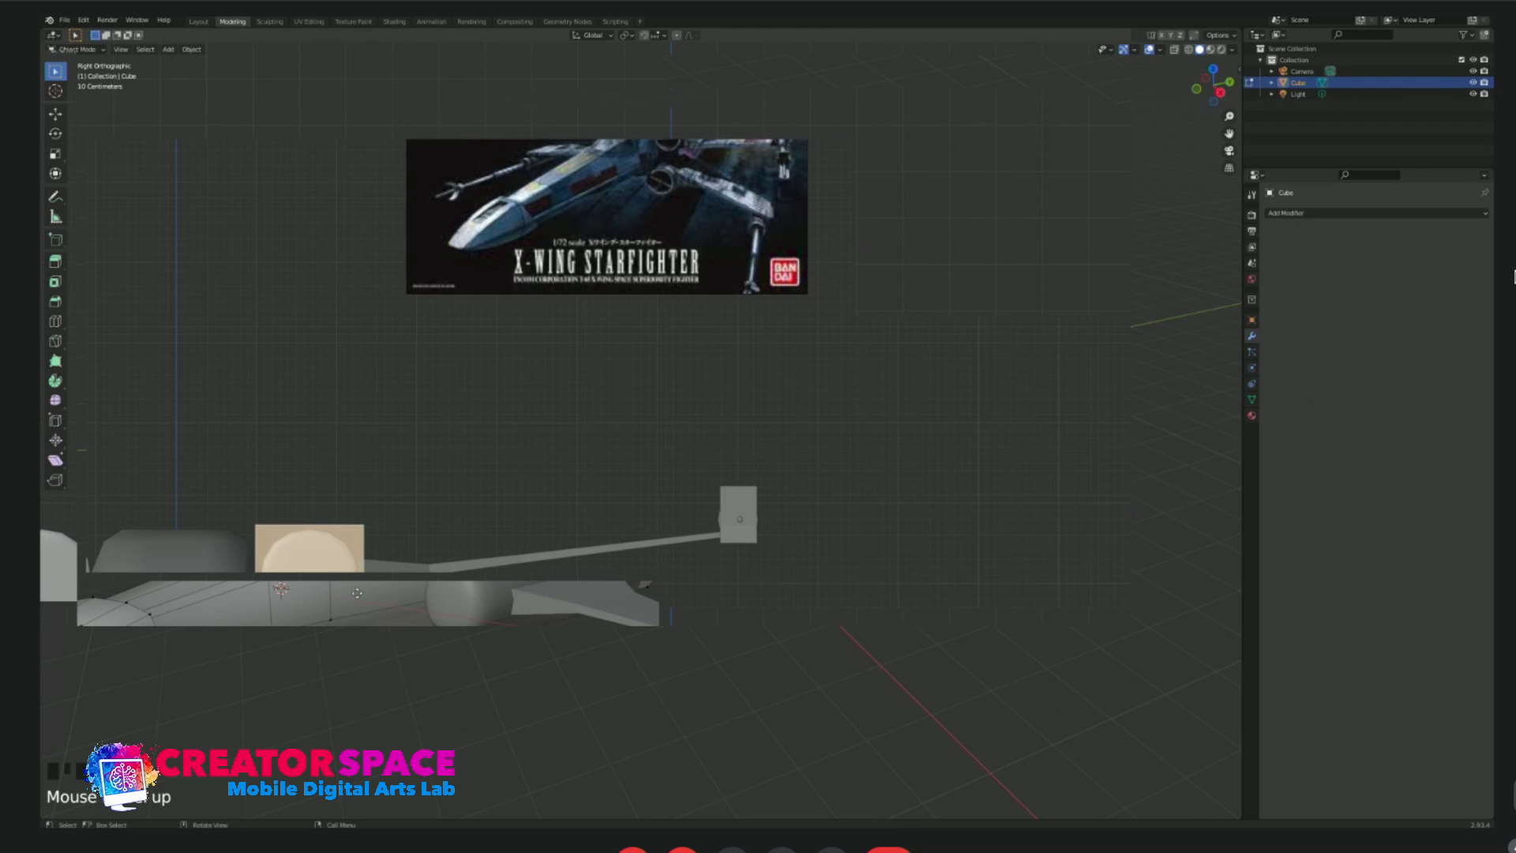
pyautogui.press('i')
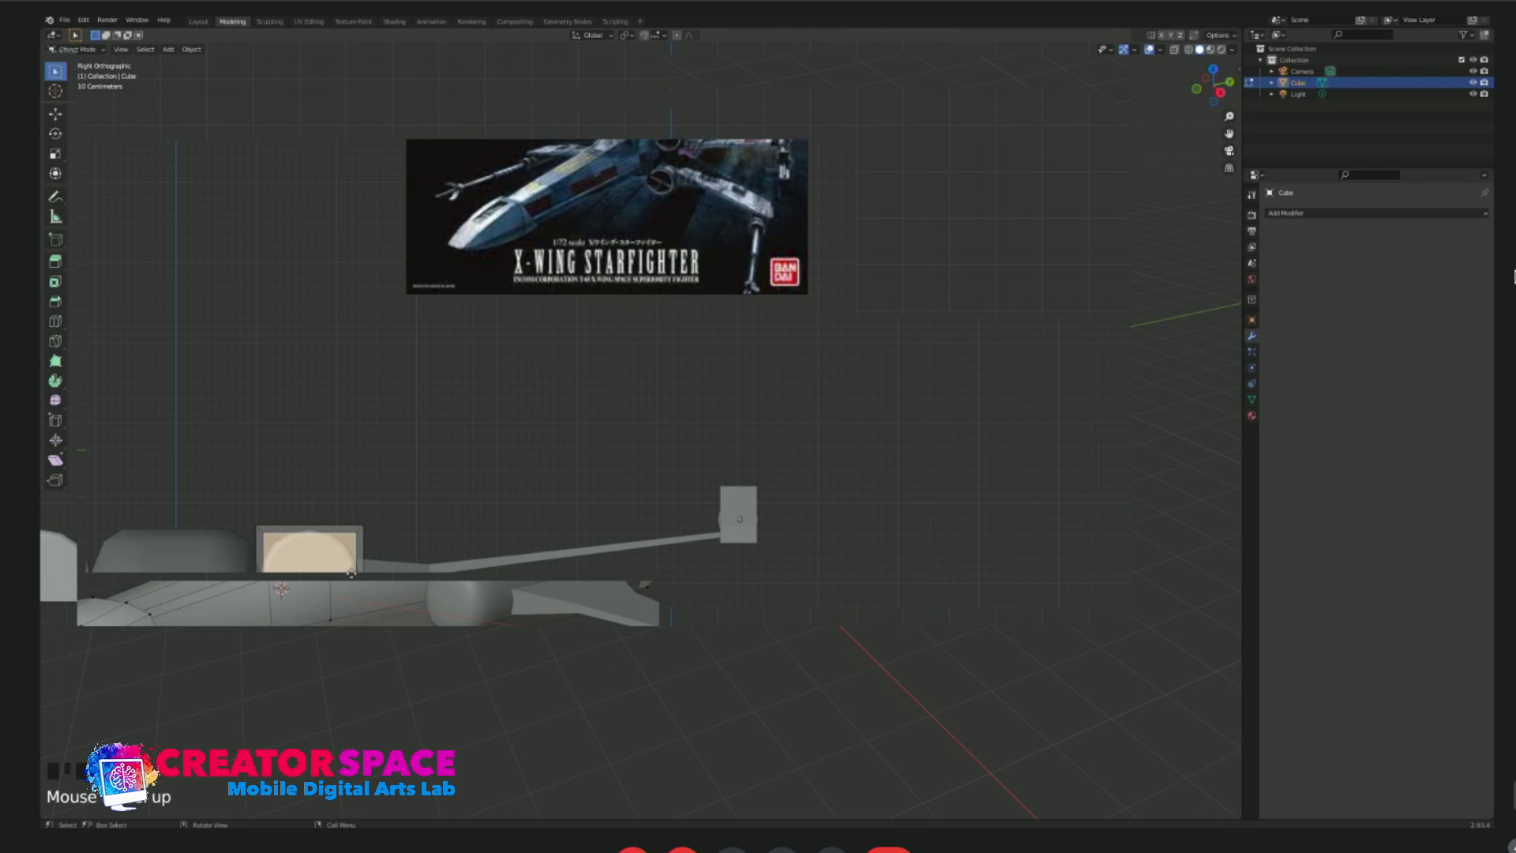
pyautogui.click(344, 574)
# Push the inset front face of the upper engine inward along Y and scale it to hollow out the intake.
pyautogui.moveTo(385, 528); pyautogui.dragTo(387, 418, button='middle')
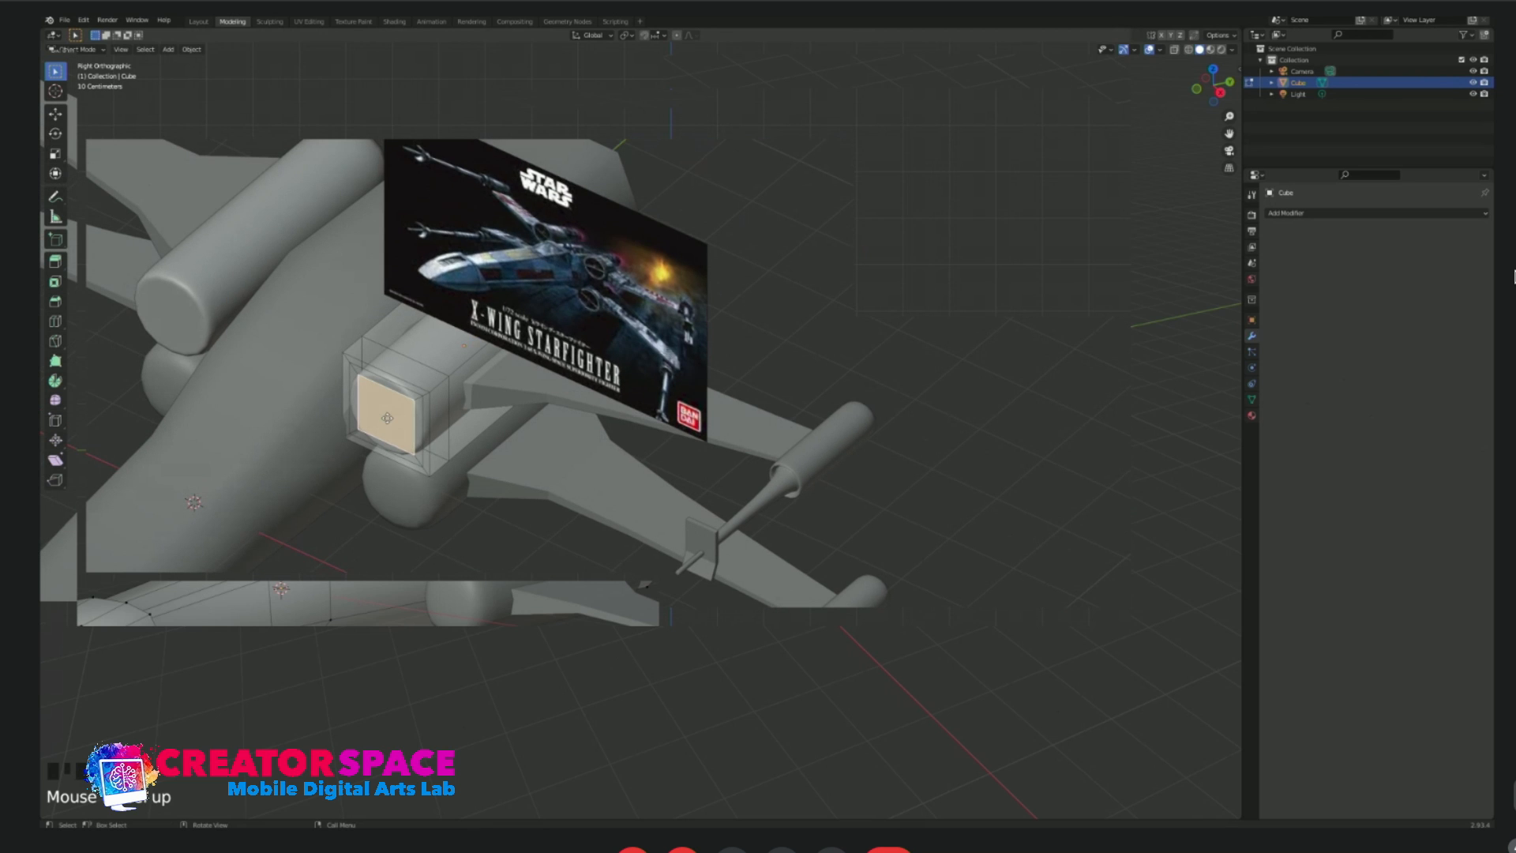
pyautogui.press('y')
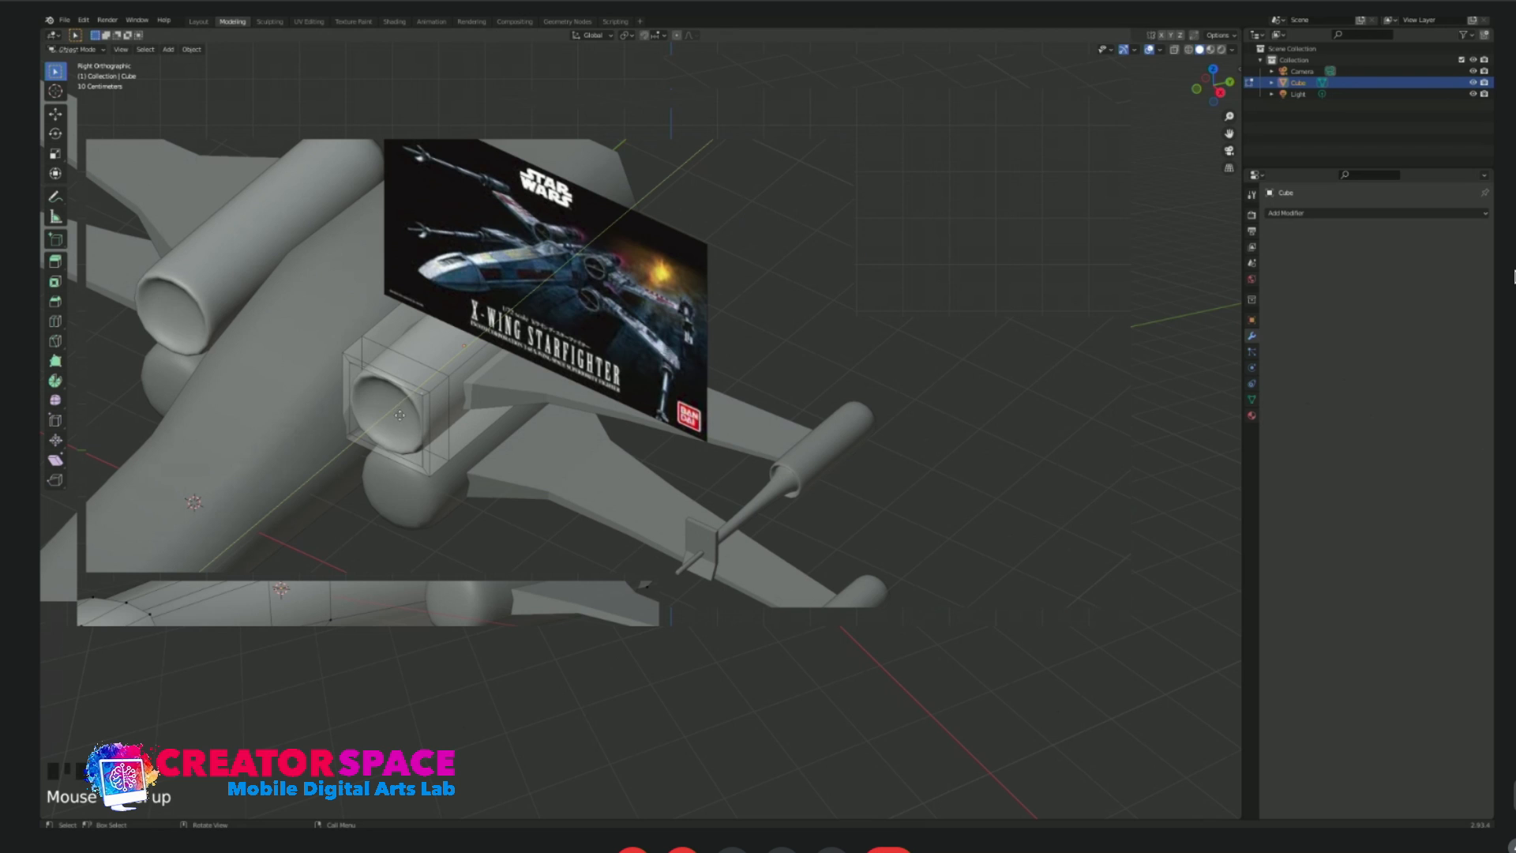
pyautogui.click(454, 402)
pyautogui.press('s')
pyautogui.click(474, 401)
pyautogui.moveTo(474, 401); pyautogui.dragTo(540, 373, button='middle')
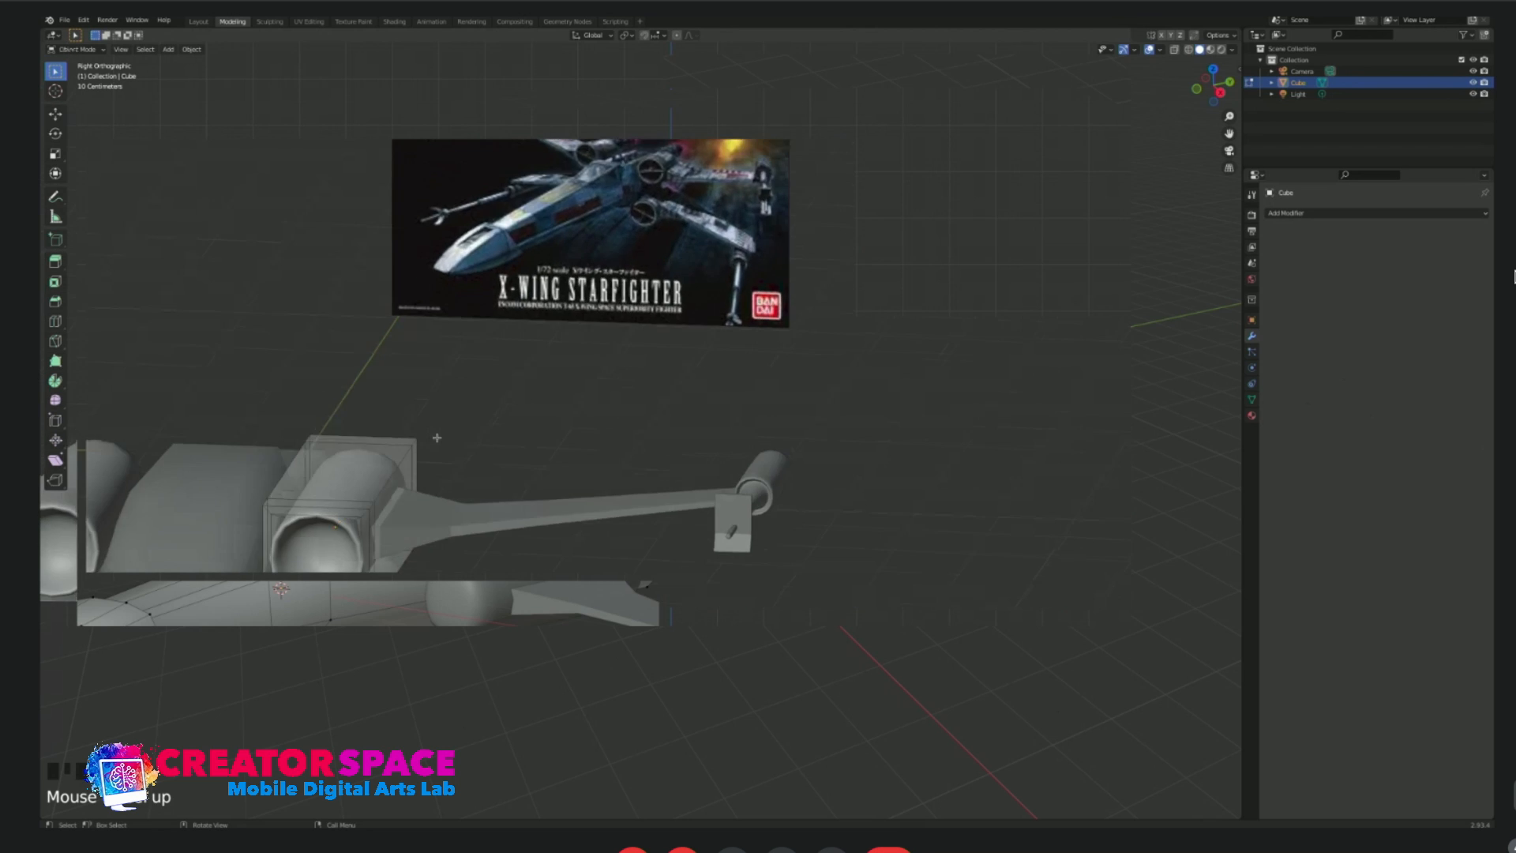
# Finish editing the upper engine and open the lower engine's mesh for editing in front view.
pyautogui.press('Tab')
pyautogui.click(511, 451)
pyautogui.press('KP_1')
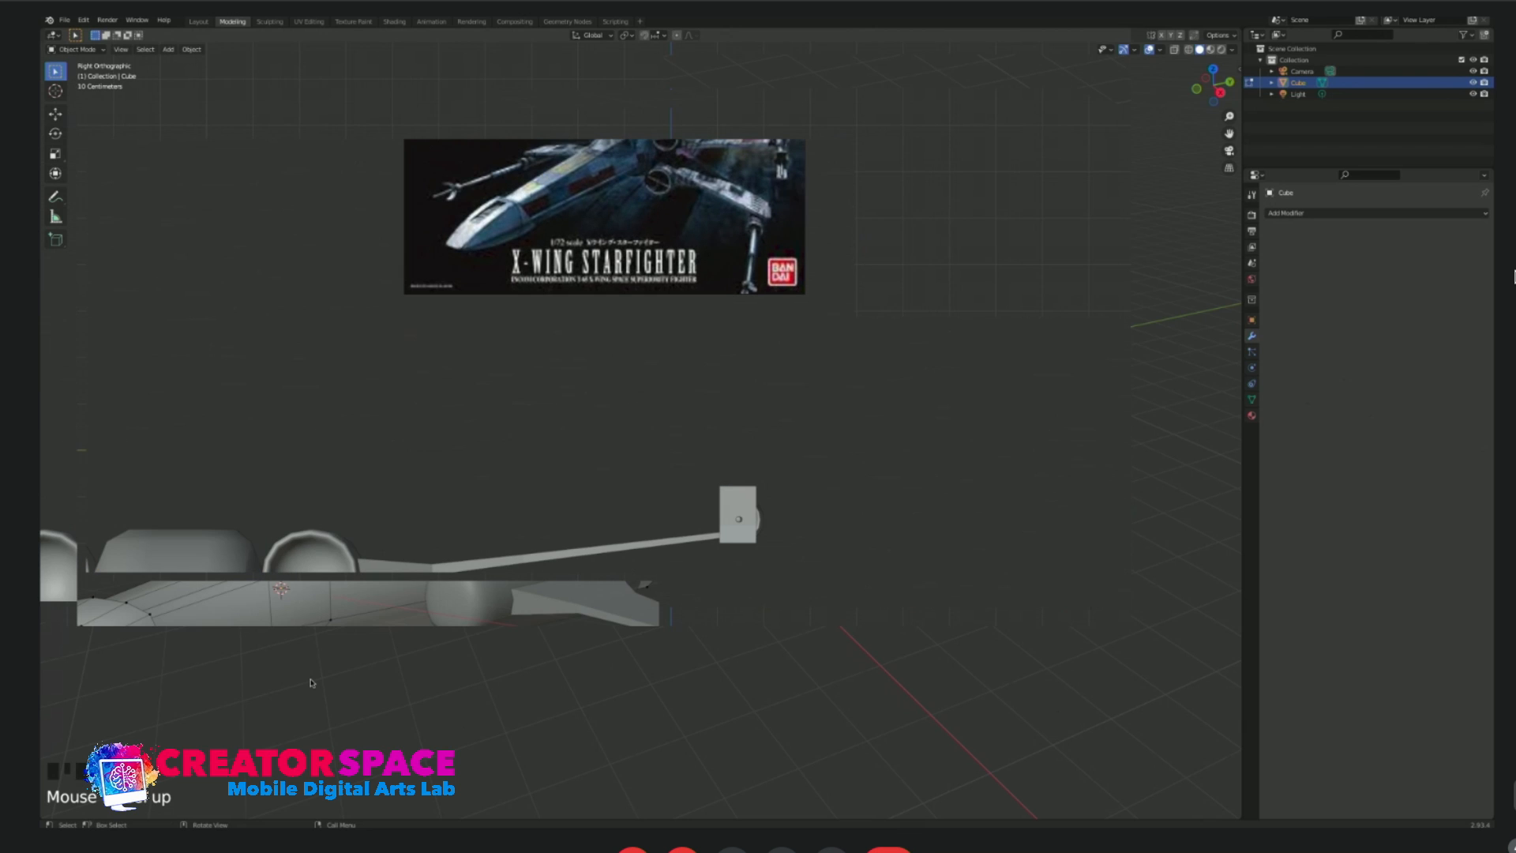
pyautogui.press('Tab')
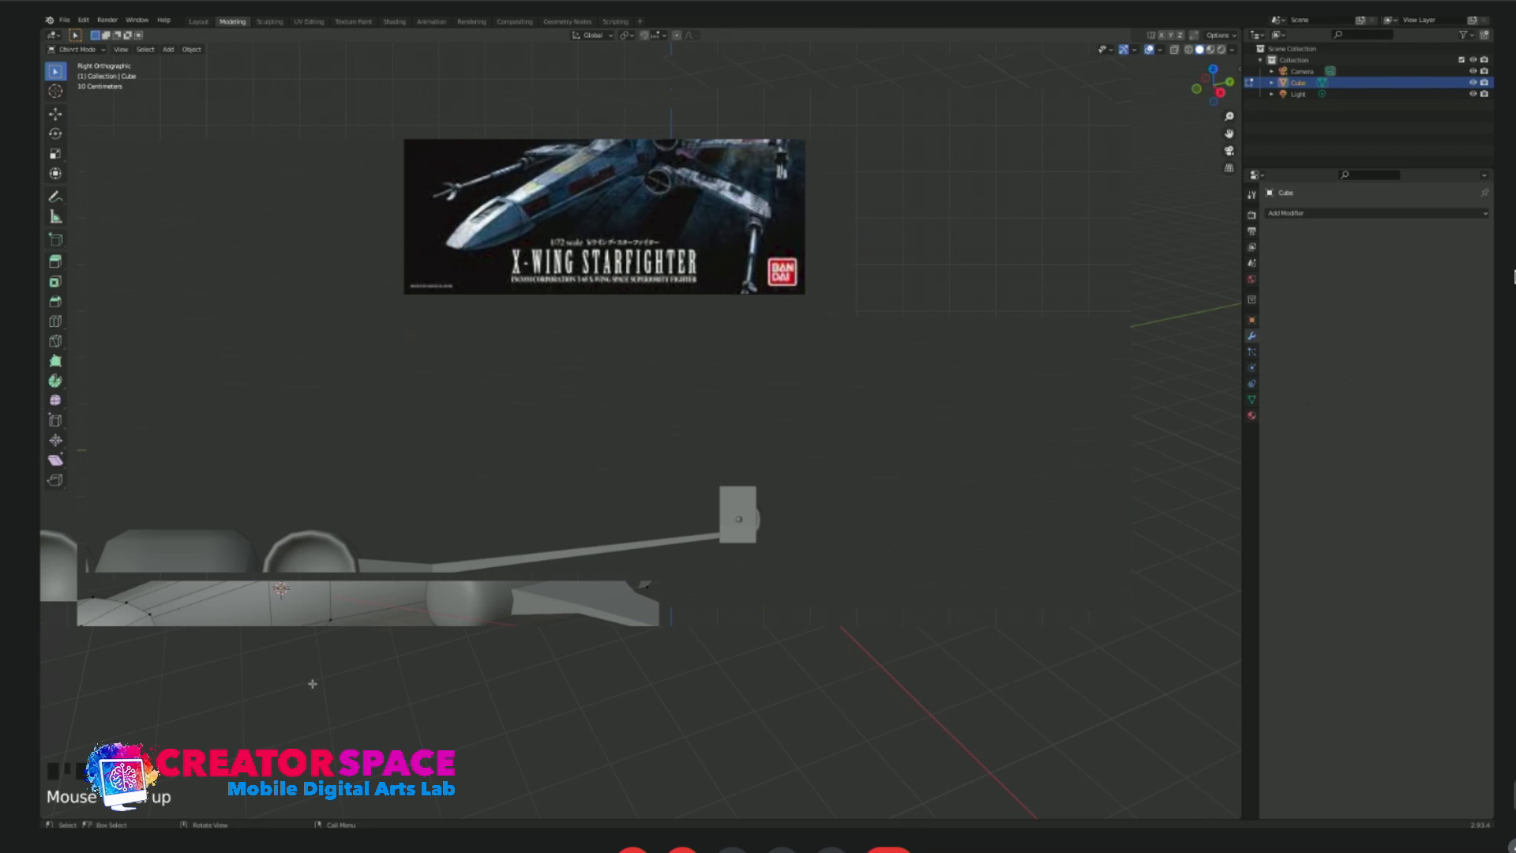